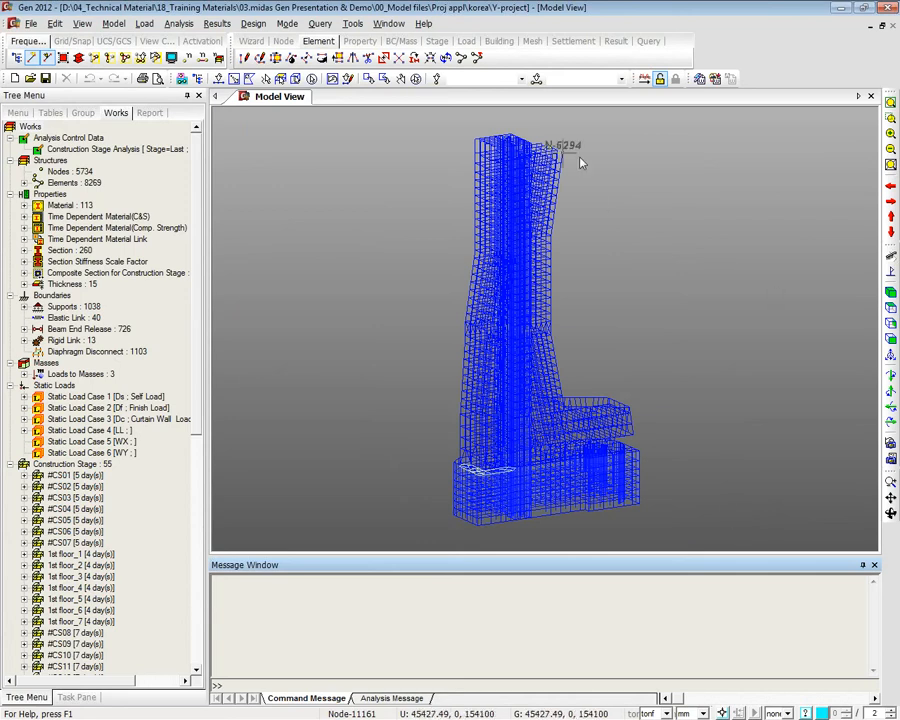
Show the whole tower model in front elevation with its story labels displayed
click(64, 522)
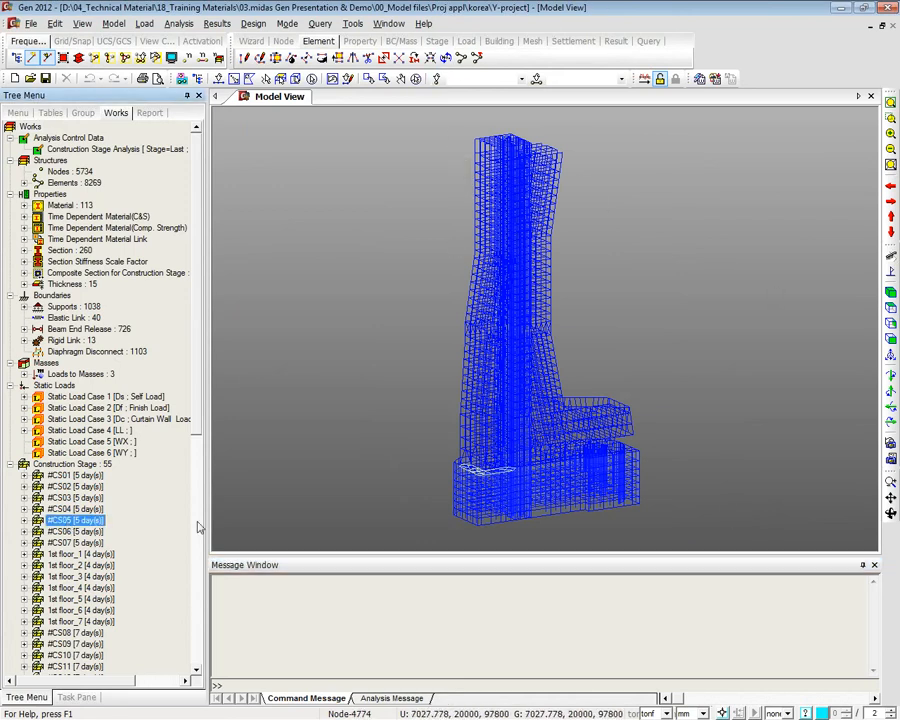
click(891, 339)
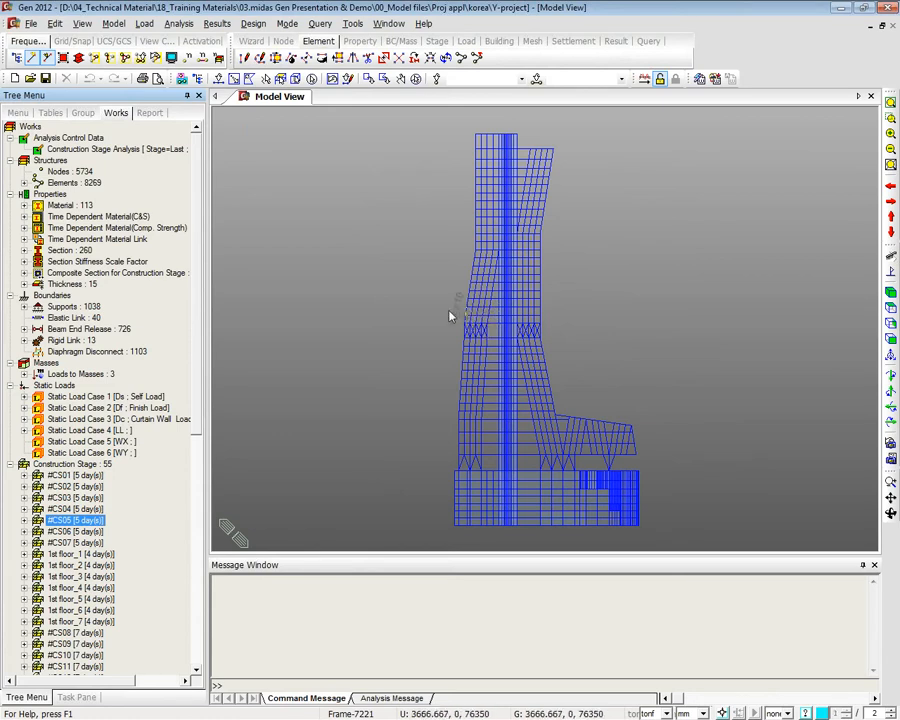
click(582, 637)
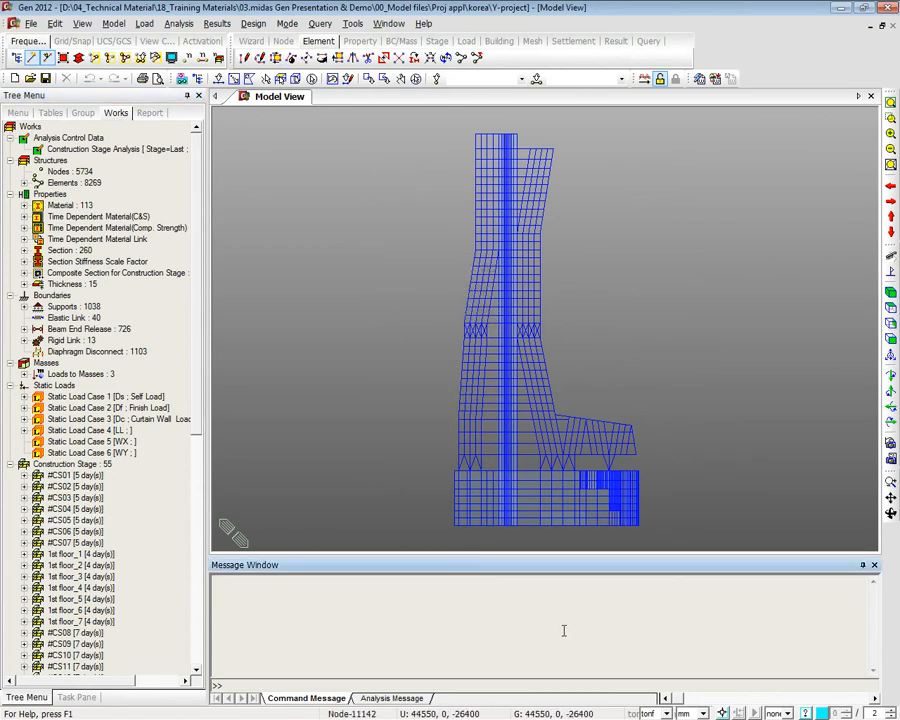
ctrl+middle_drag(462, 350, 482, 332)
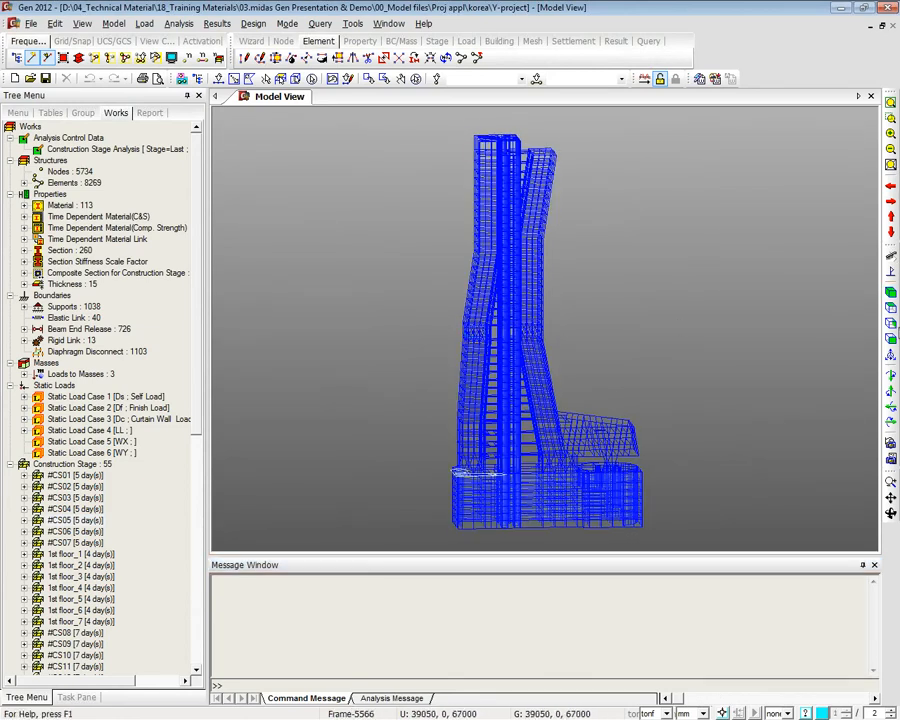
click(889, 338)
click(217, 57)
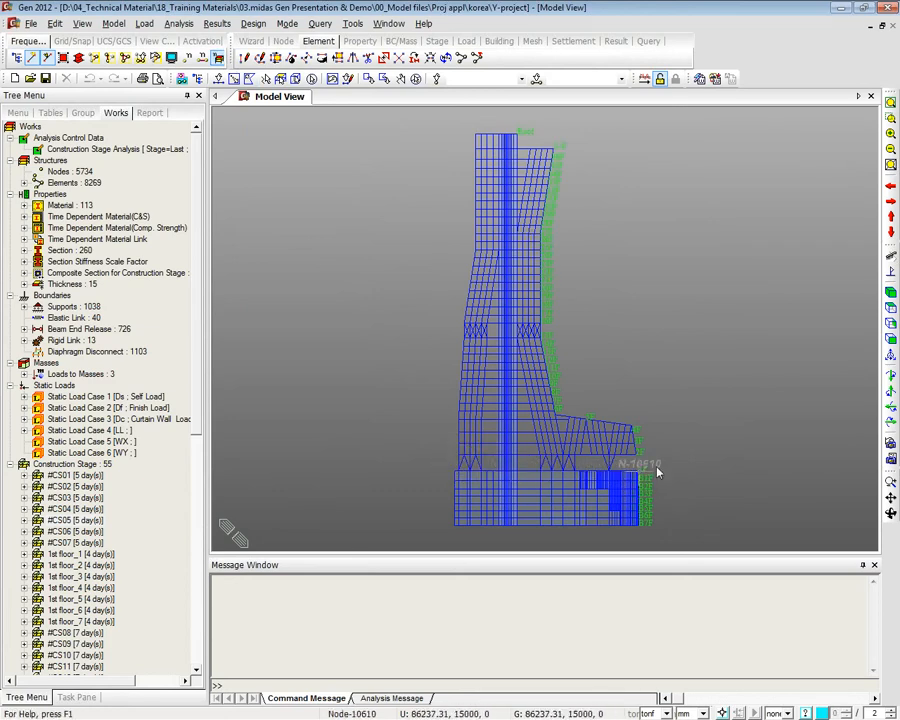
Show the tower in isometric view with hidden-surface display of its members, focused on the podium and lower floors
click(436, 41)
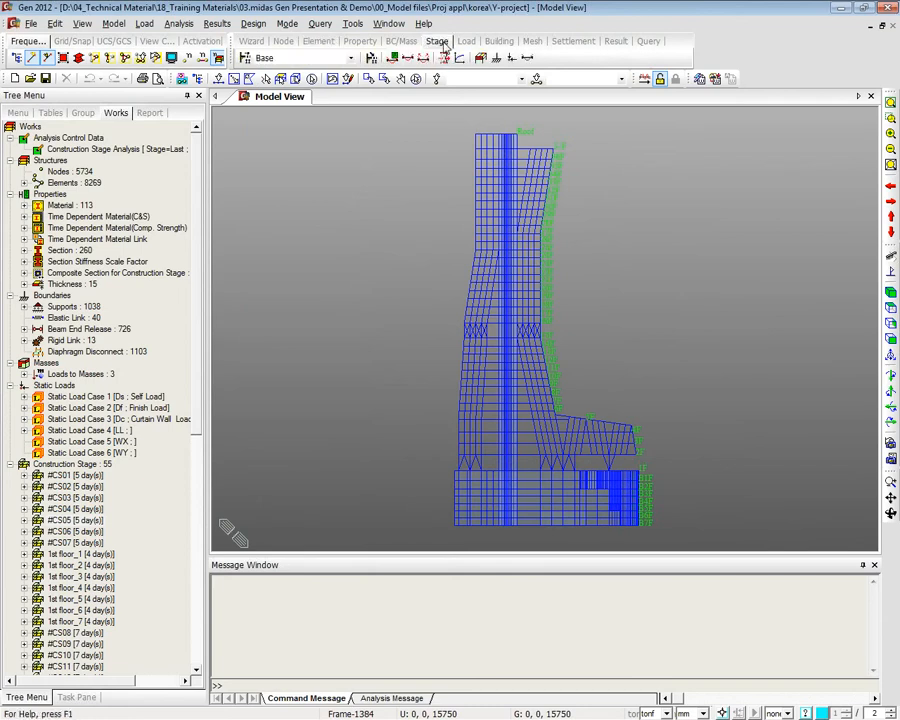
click(890, 307)
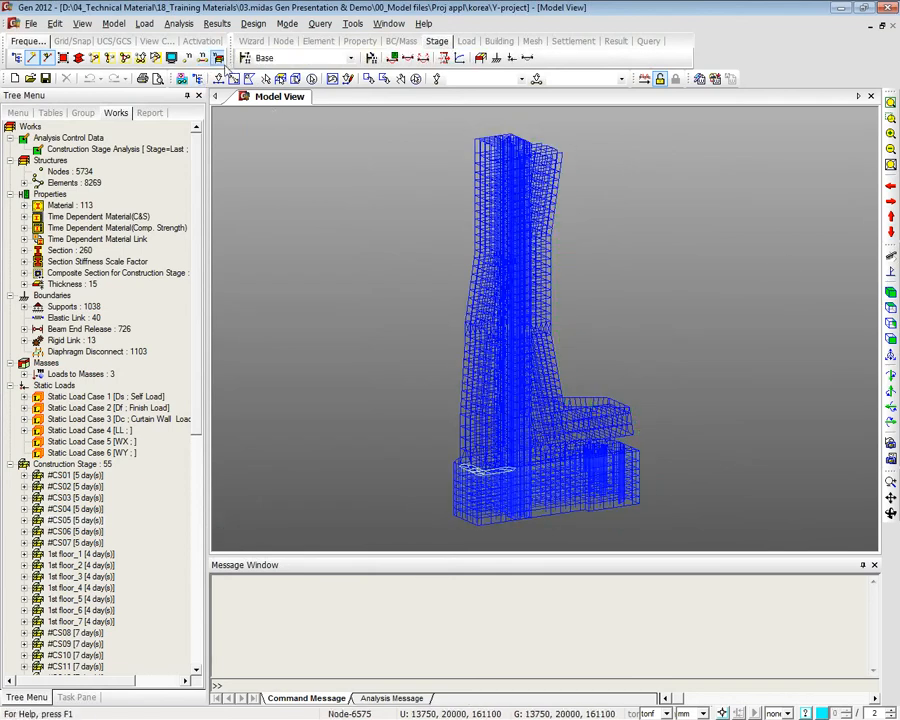
click(78, 57)
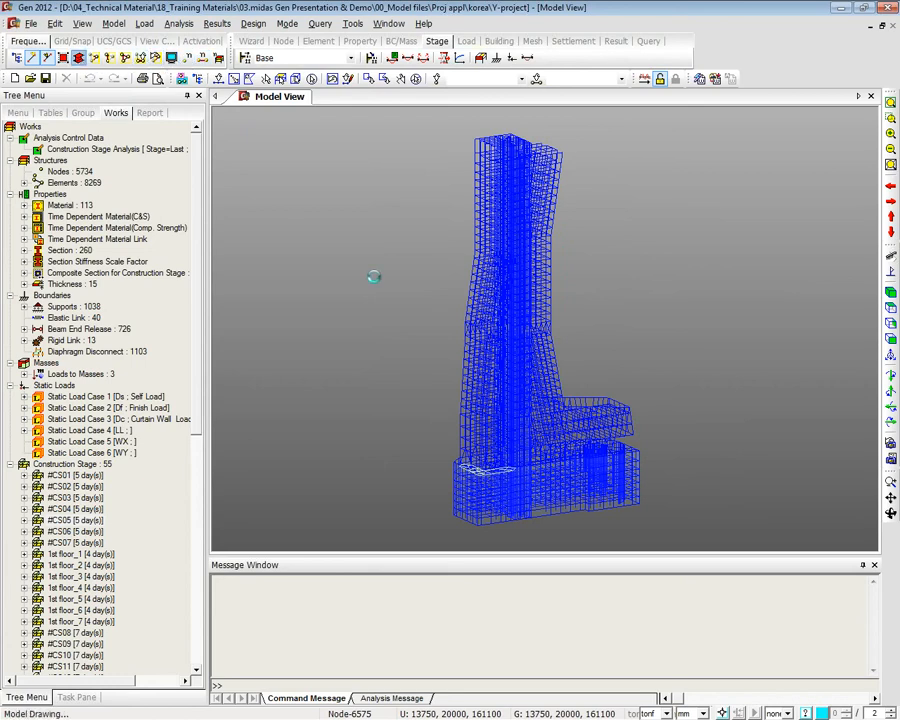
click(889, 119)
drag(408, 389, 684, 536)
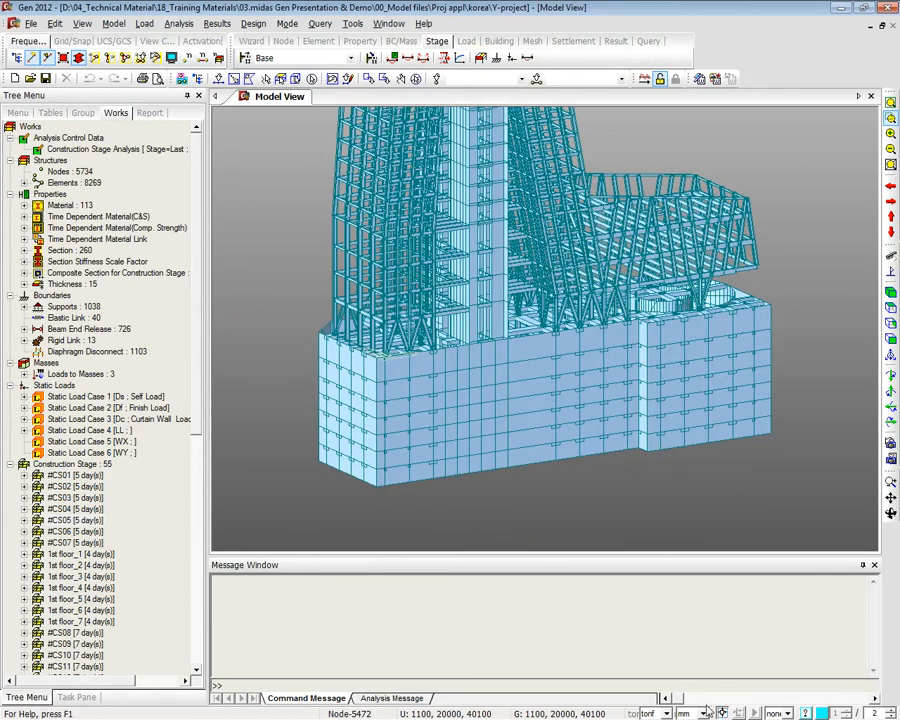
Set the current construction stage to #CS01
click(300, 58)
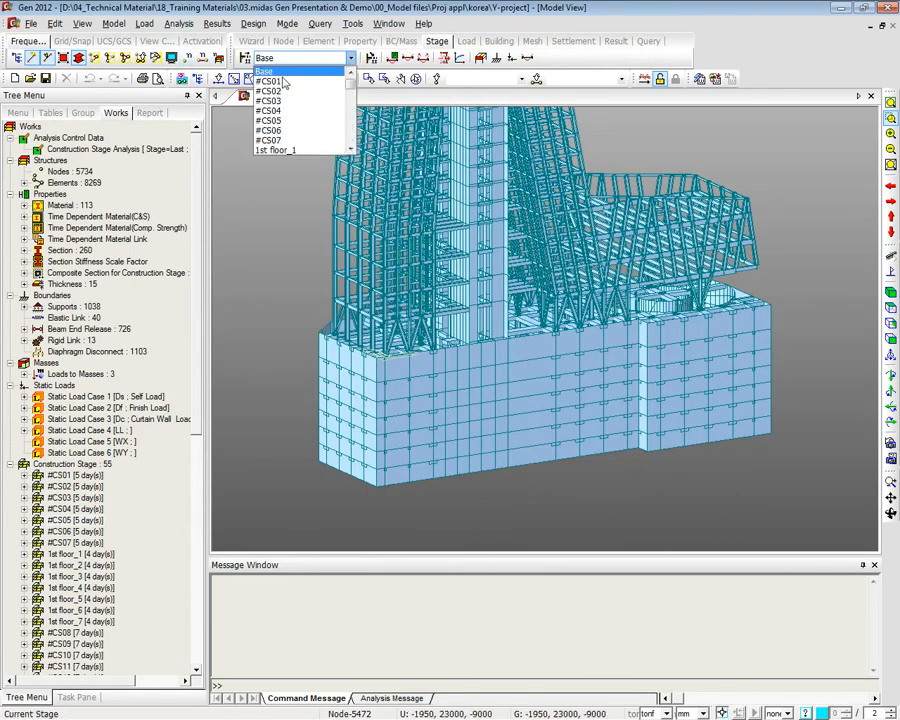
click(283, 82)
click(281, 79)
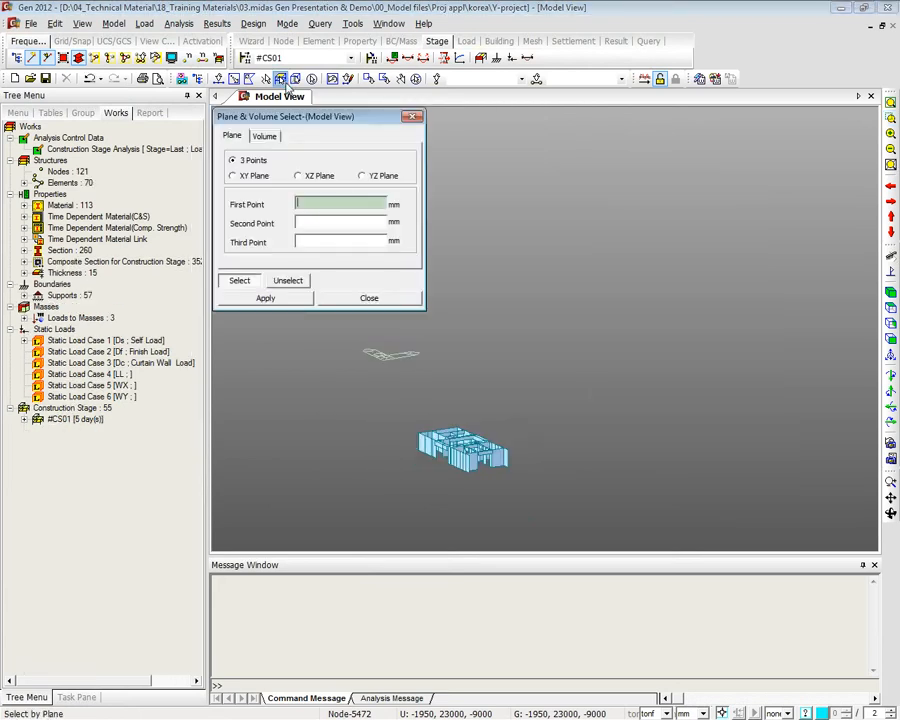
click(412, 116)
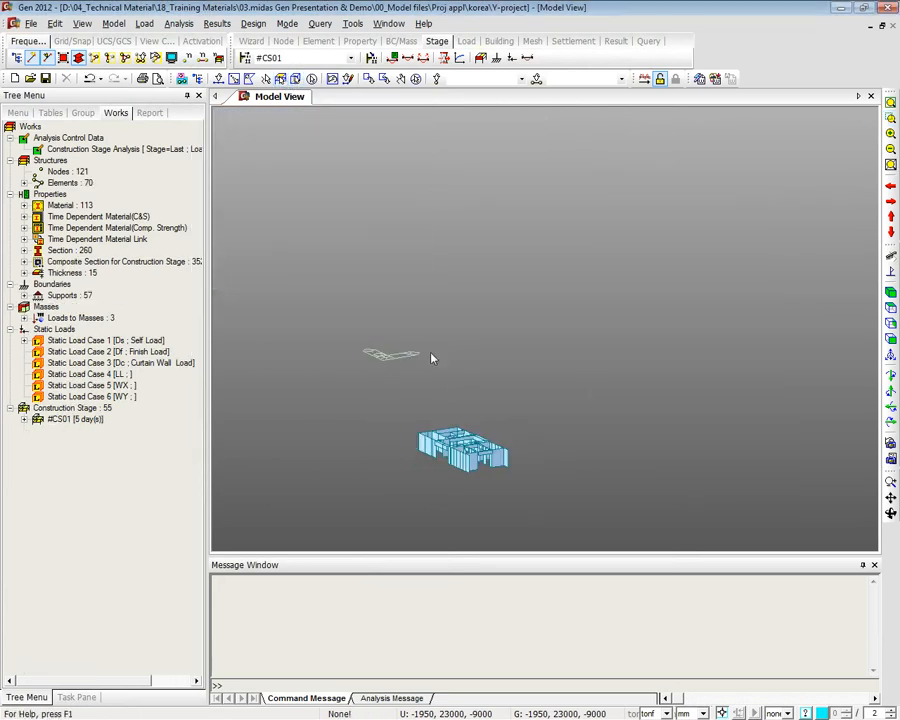
Advance the current construction stage to #CS05 and #CS07 to inspect the growth of the basement core
click(300, 58)
click(284, 110)
click(300, 58)
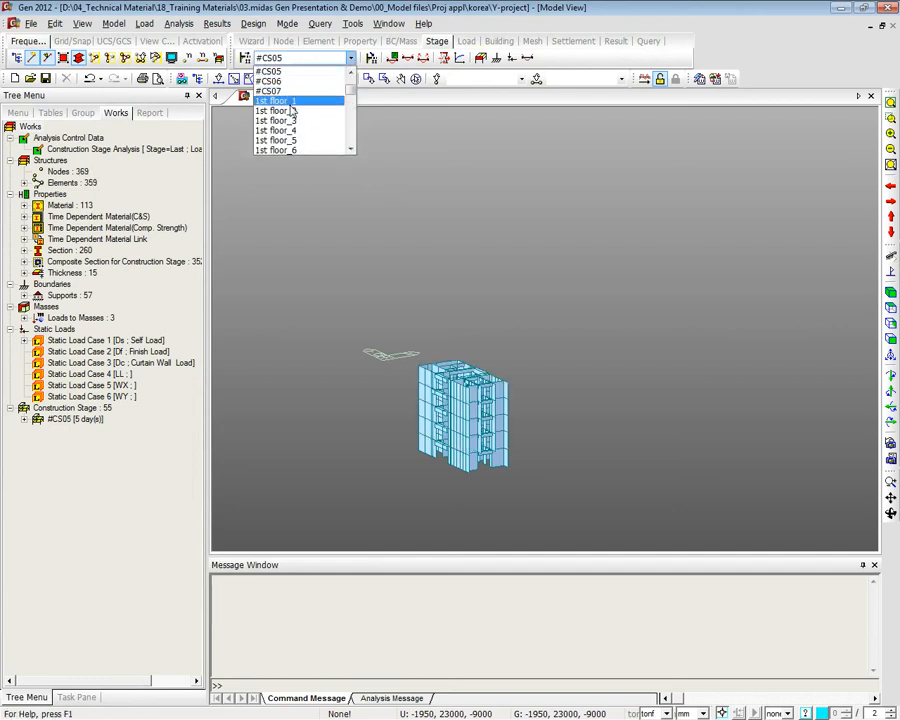
click(270, 91)
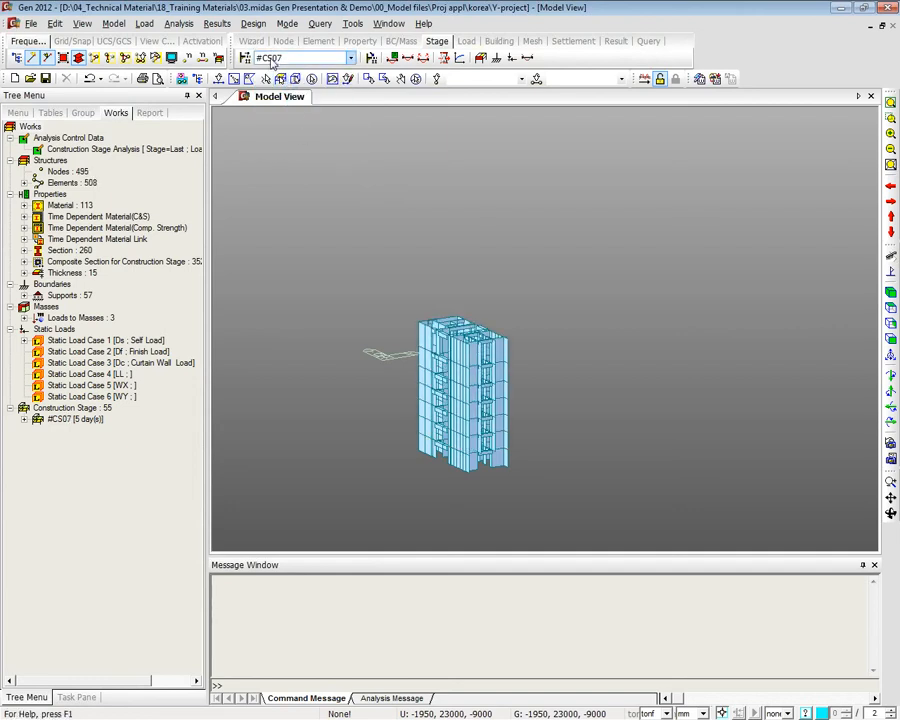
Advance the construction stages from 1st floor_1 through 1st floor_7 to inspect the basement built downward from the ground floor
click(271, 60)
click(272, 82)
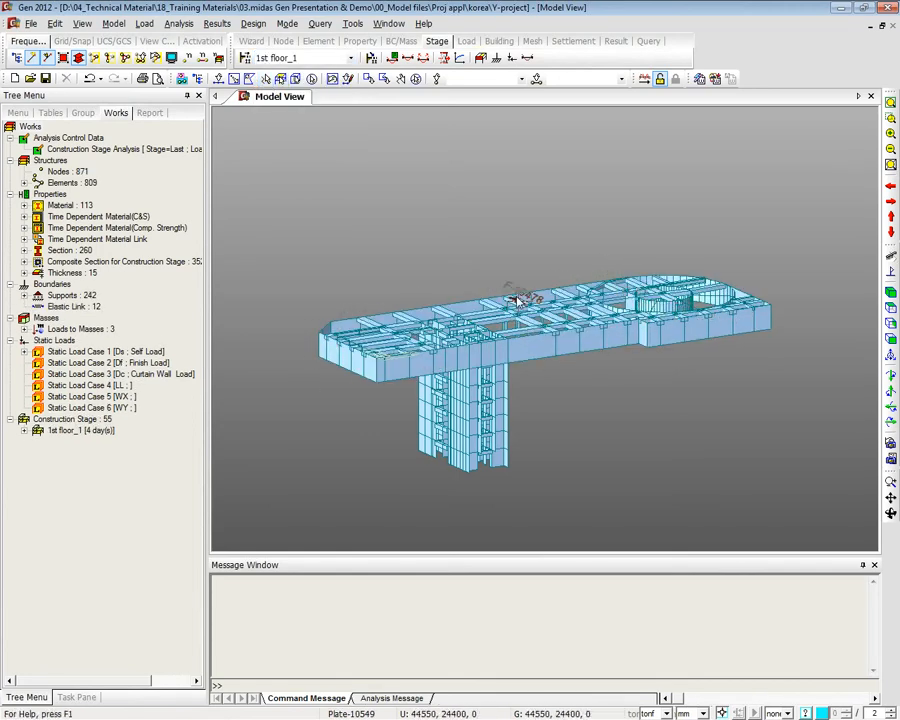
click(299, 58)
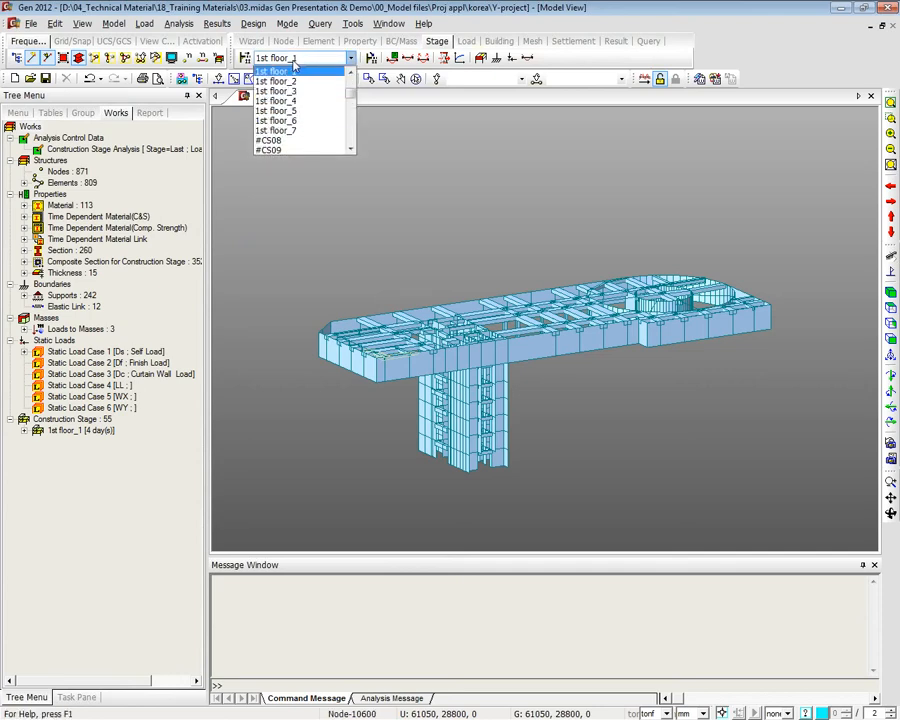
click(293, 63)
click(296, 58)
click(278, 81)
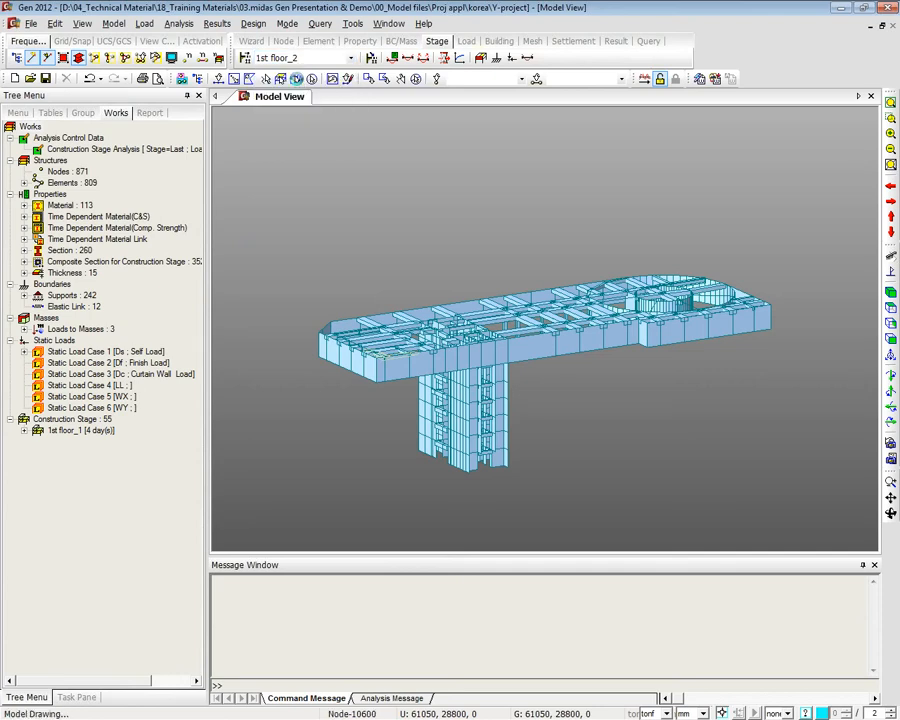
click(296, 58)
click(280, 94)
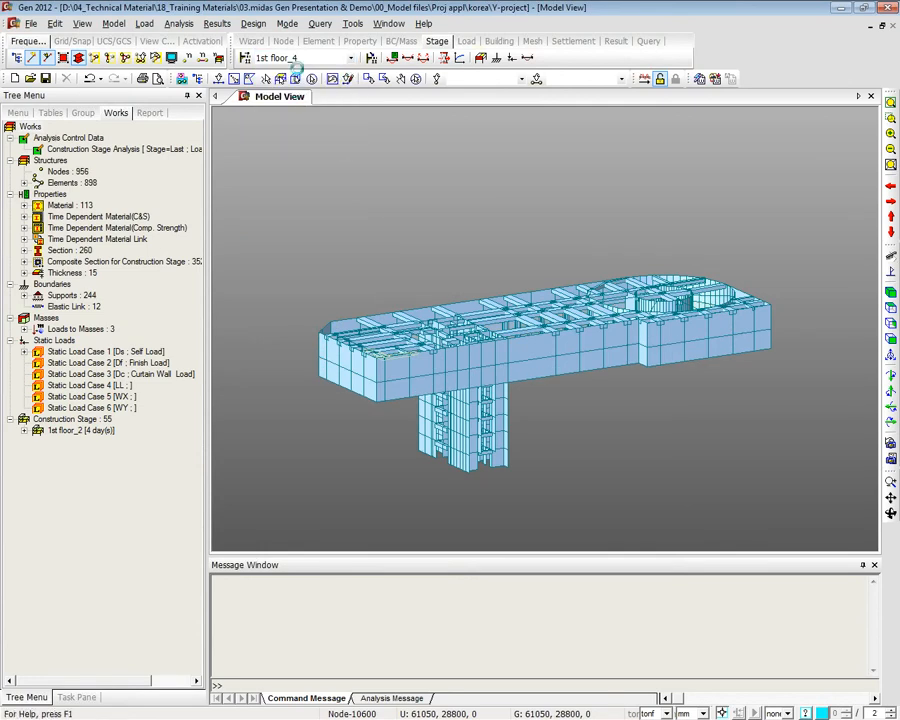
click(296, 58)
click(280, 70)
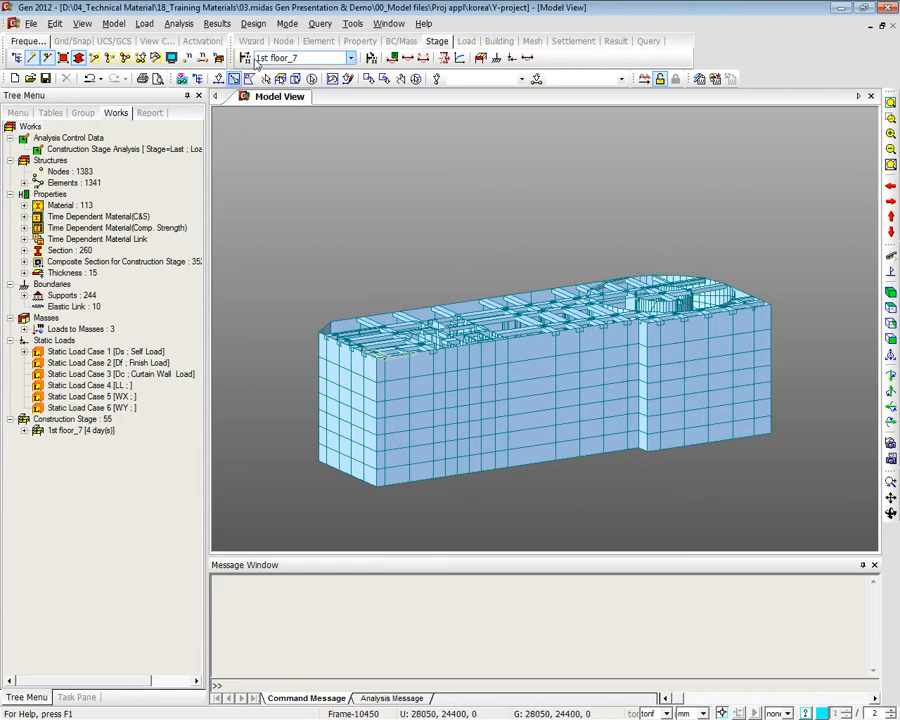
Set the construction stage to #CS08 and inspect the columns and diagonal braces at the near corner of the superstructure close up
click(290, 58)
click(294, 75)
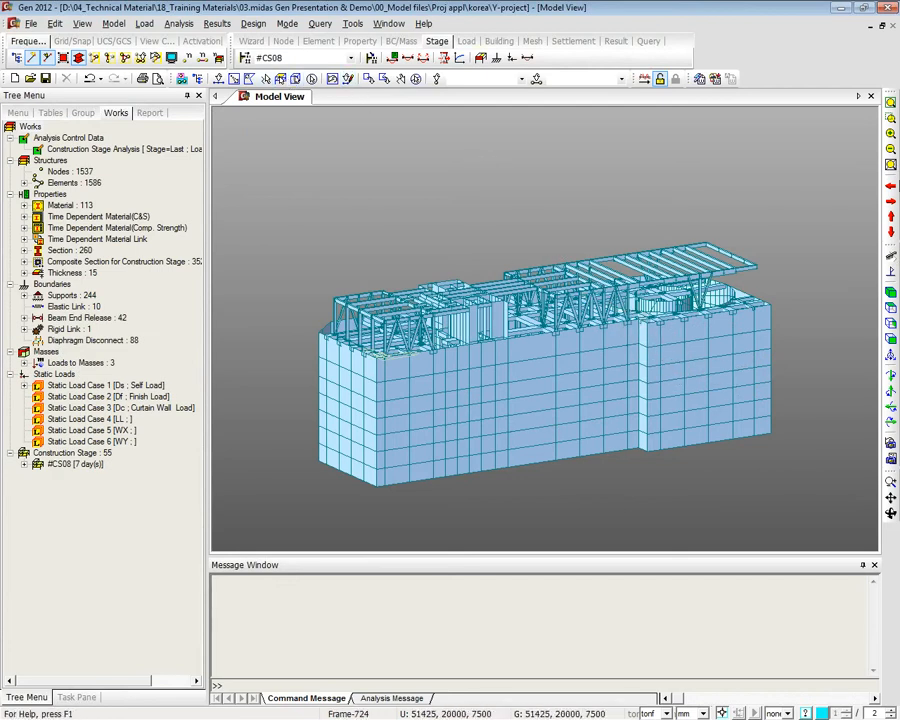
click(890, 118)
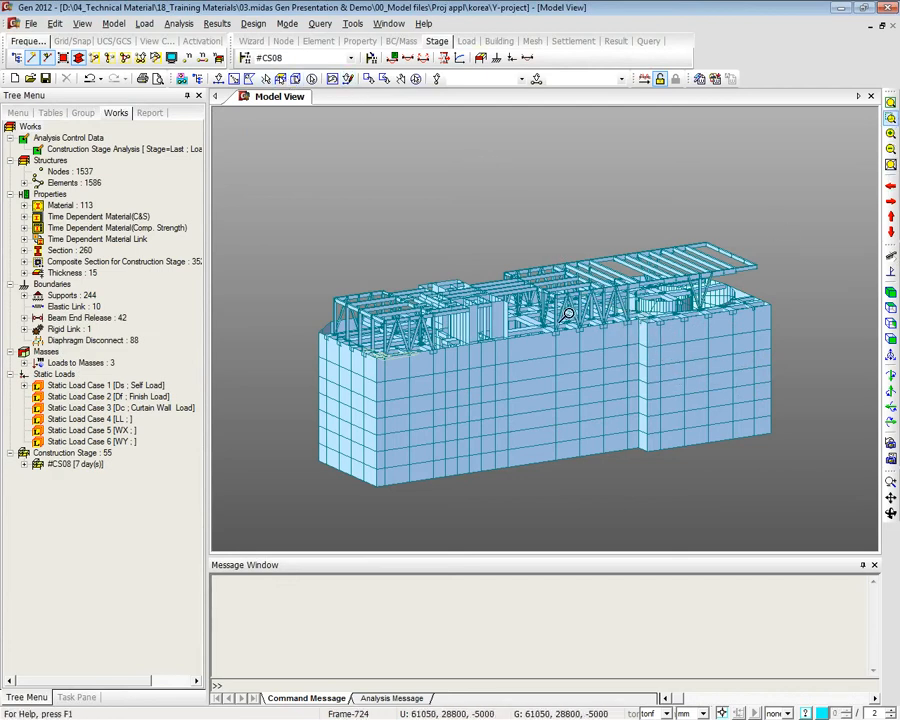
drag(290, 257, 470, 374)
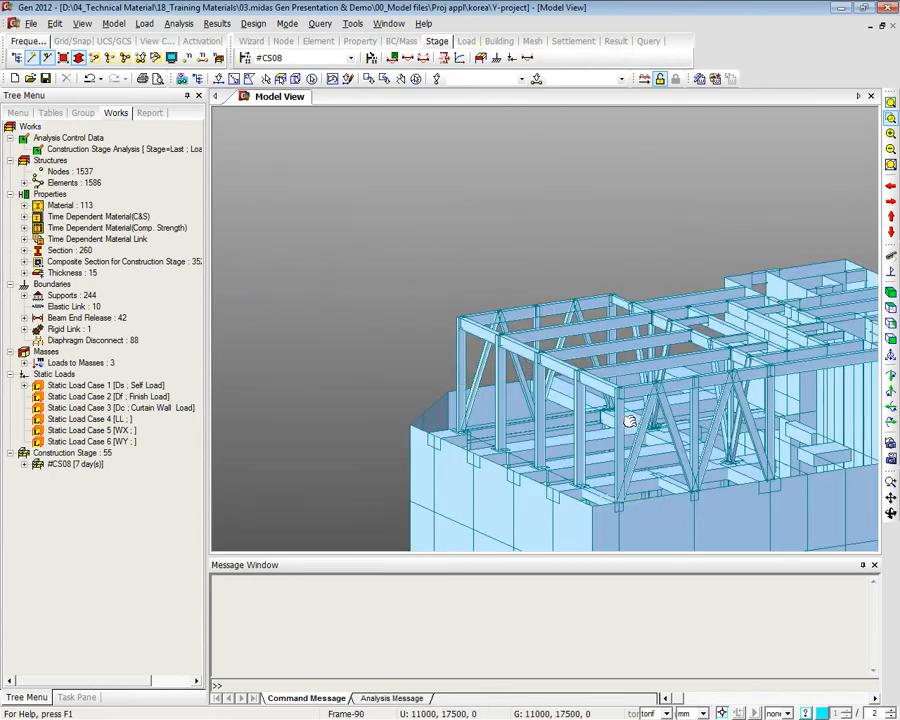
middle_drag(627, 421, 538, 288)
mouse_move(392, 202)
ctrl+middle_down()
mouse_move(405, 223)
mouse_move(402, 240)
mouse_move(406, 214)
ctrl+middle_up()
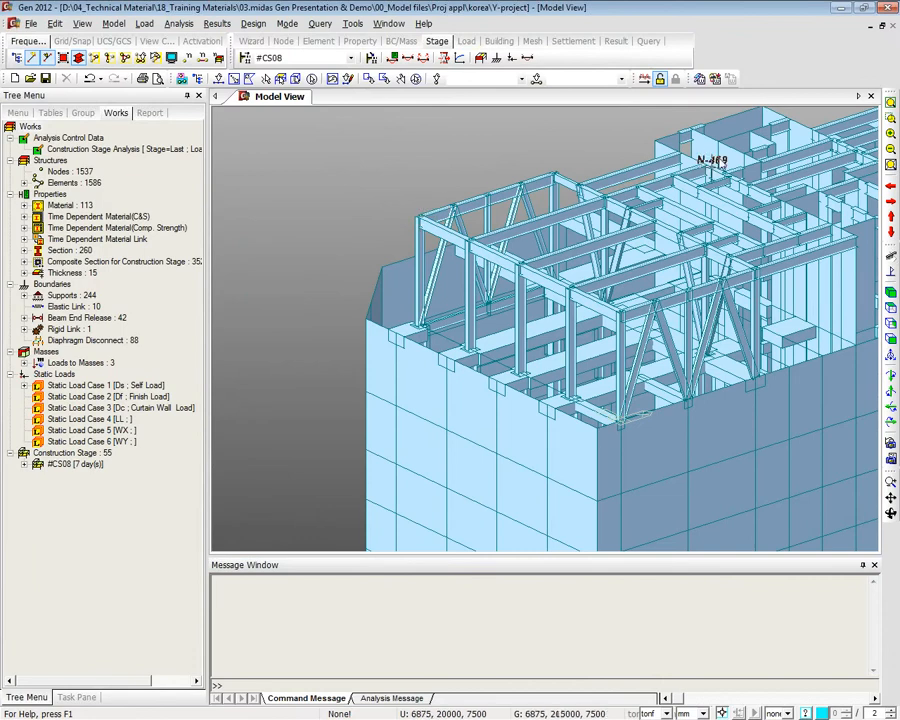
click(891, 120)
mouse_move(360, 148)
mouse_down()
mouse_move(510, 282)
mouse_move(555, 338)
mouse_up()
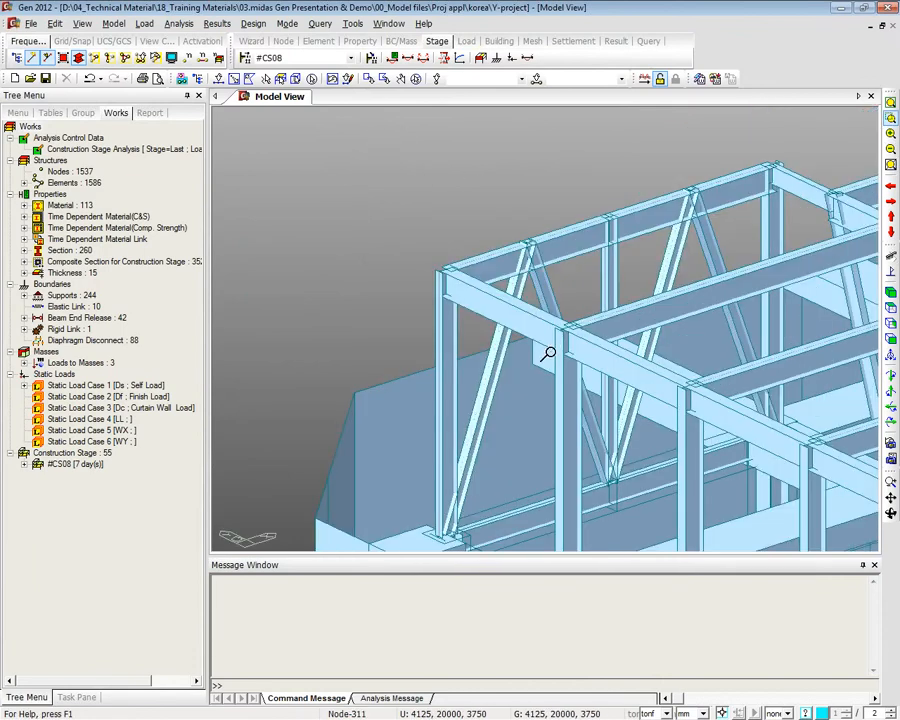
middle_drag(523, 392, 491, 335)
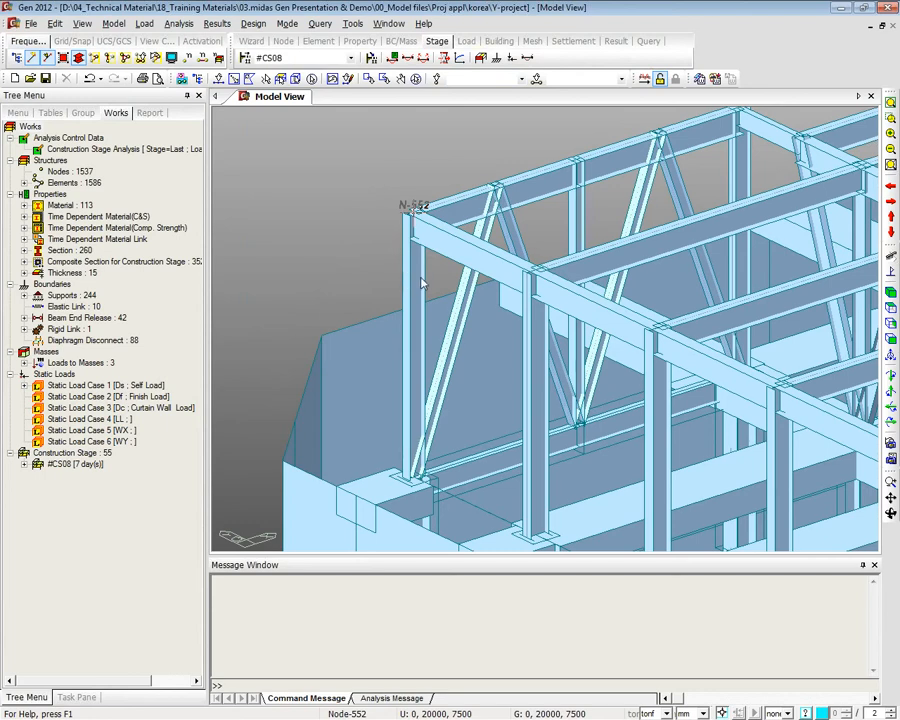
Set the construction stage to #CS09 and inspect the newly added steel frame at the podium corner, then the complete stage model
click(287, 59)
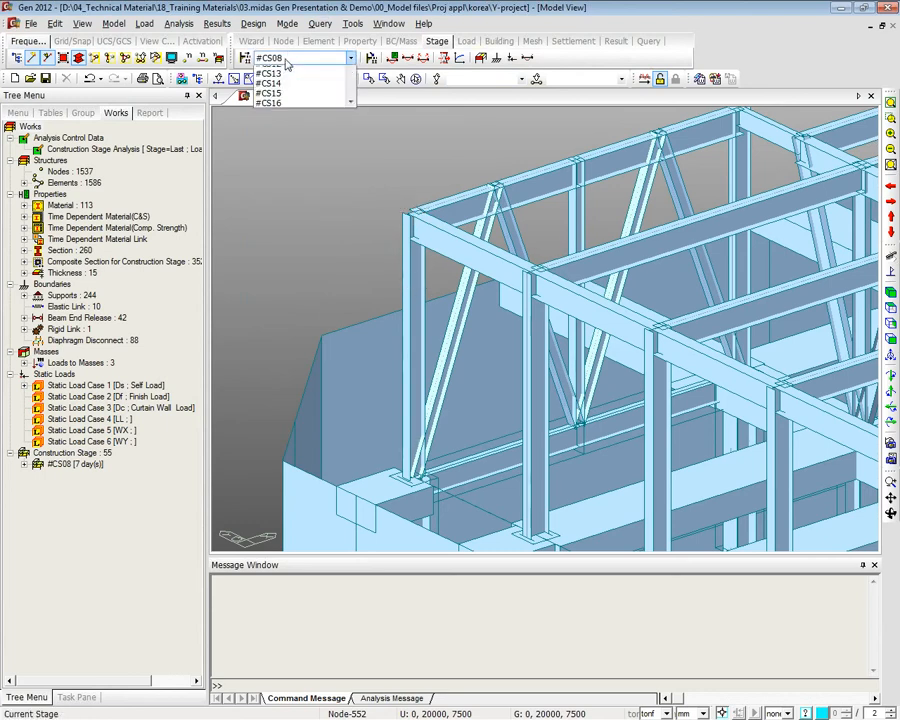
click(292, 81)
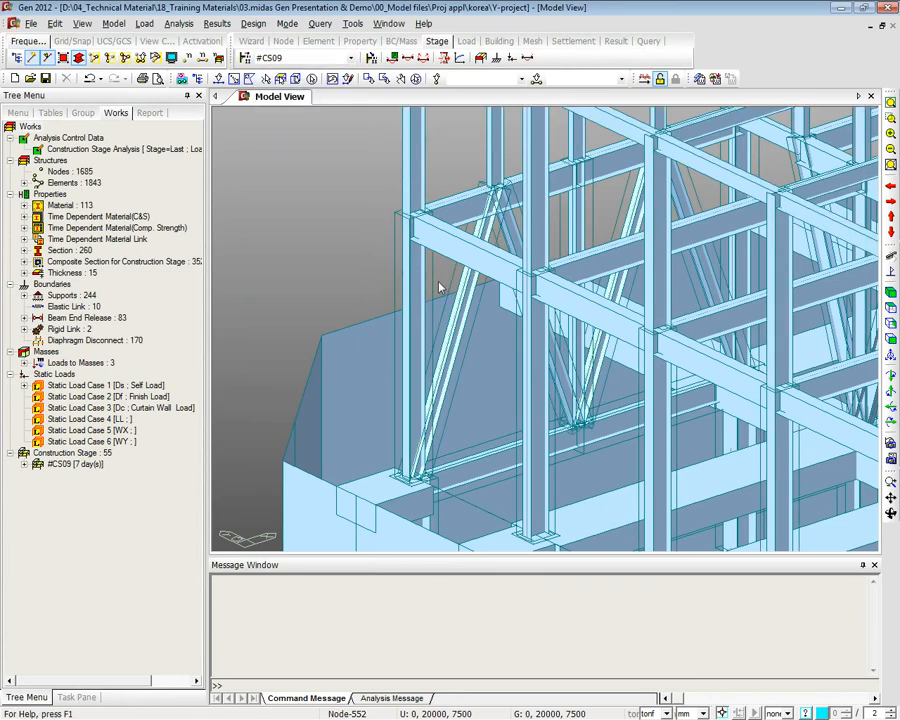
mouse_move(484, 248)
ctrl+middle_down()
mouse_move(476, 245)
mouse_move(484, 231)
ctrl+middle_up()
scroll(451, 260, down, 10)
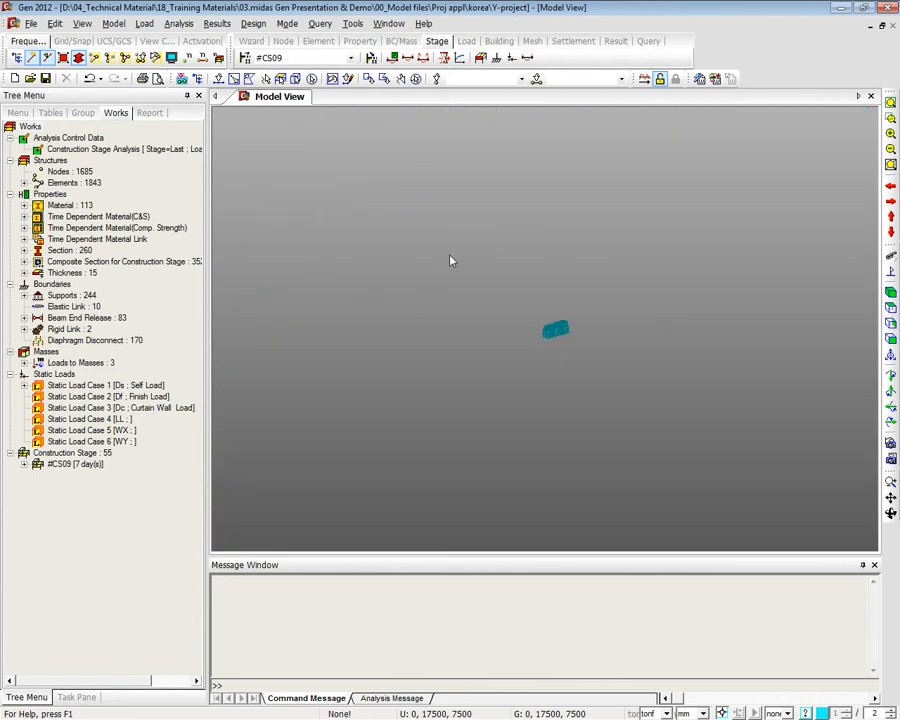
scroll(451, 260, up, 2)
click(891, 103)
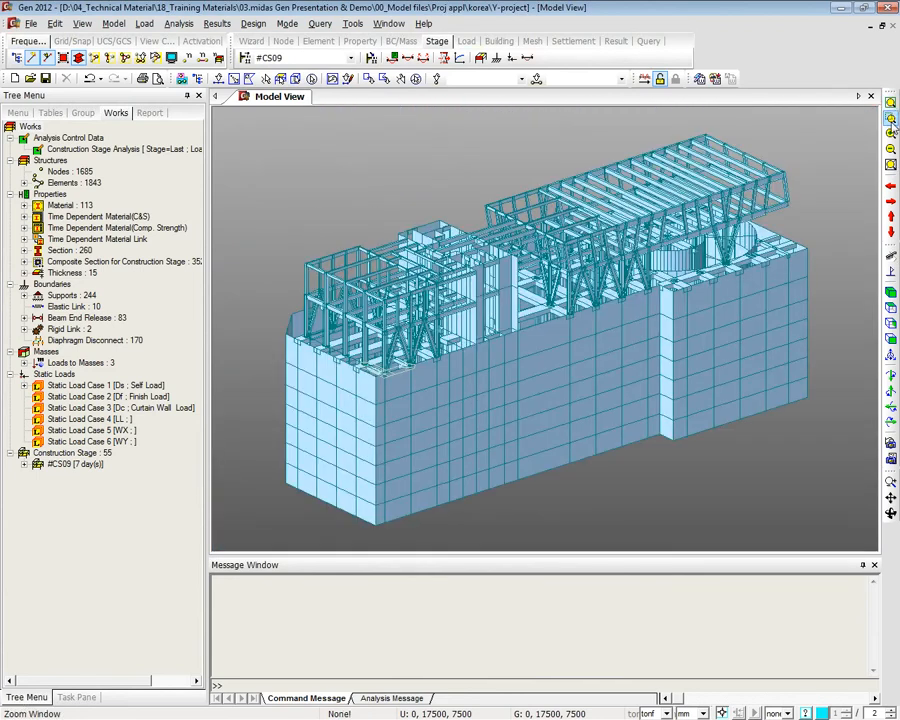
click(892, 122)
drag(290, 307, 352, 362)
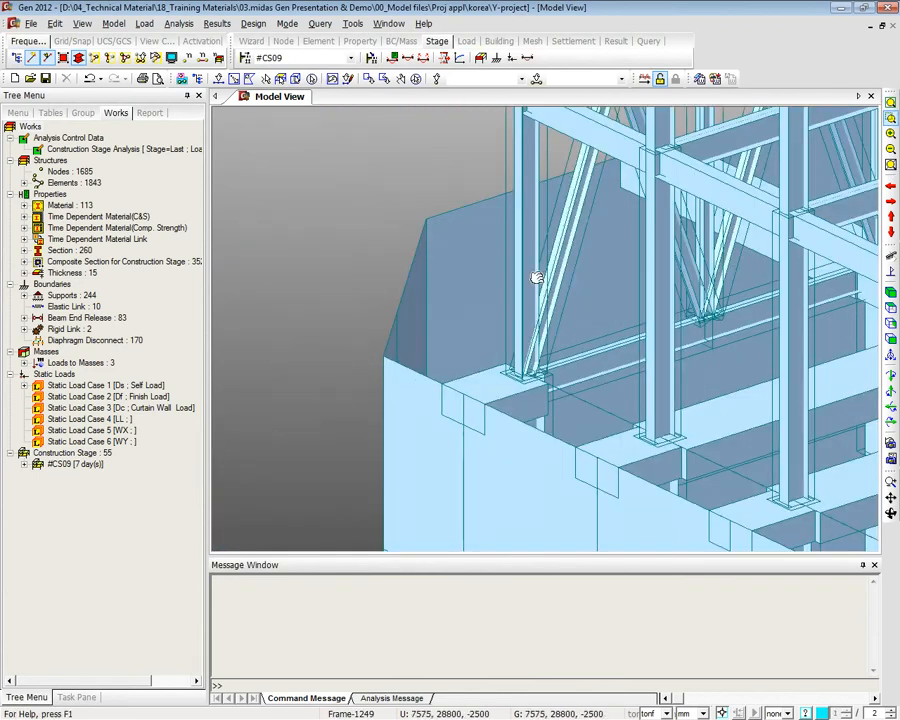
middle_drag(537, 278, 508, 354)
scroll(671, 229, down, 10)
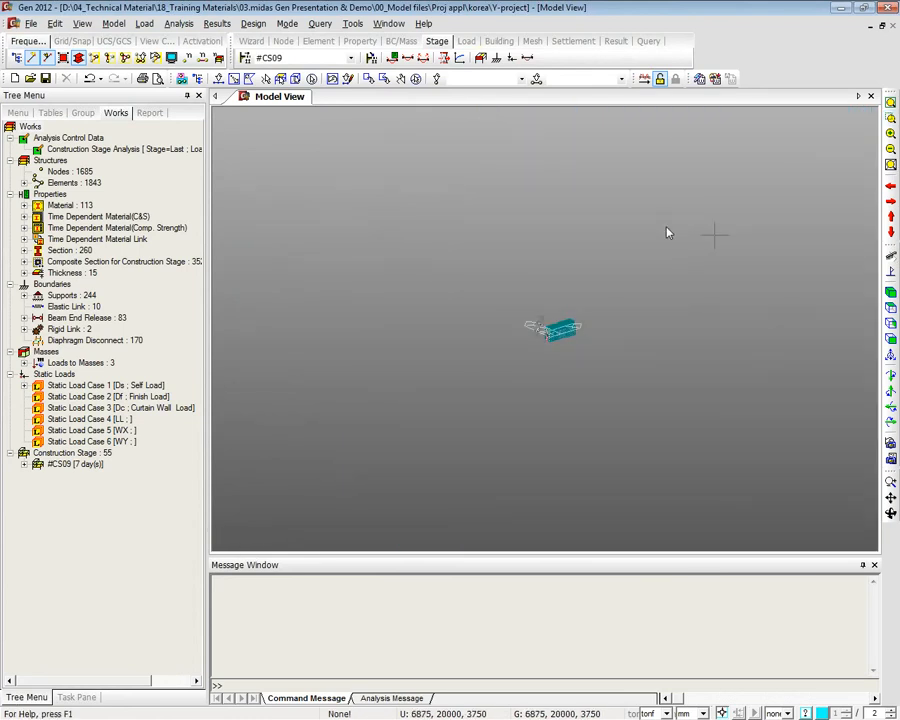
click(889, 104)
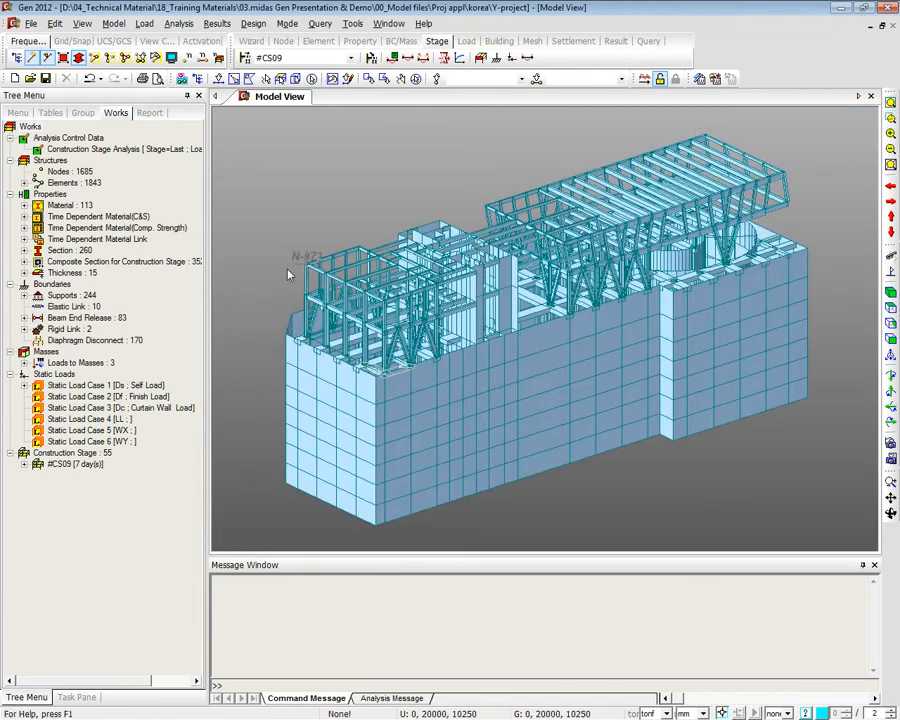
Set the construction stage to #CS10 and inspect the corner steel frame above the podium close up
click(276, 57)
click(281, 80)
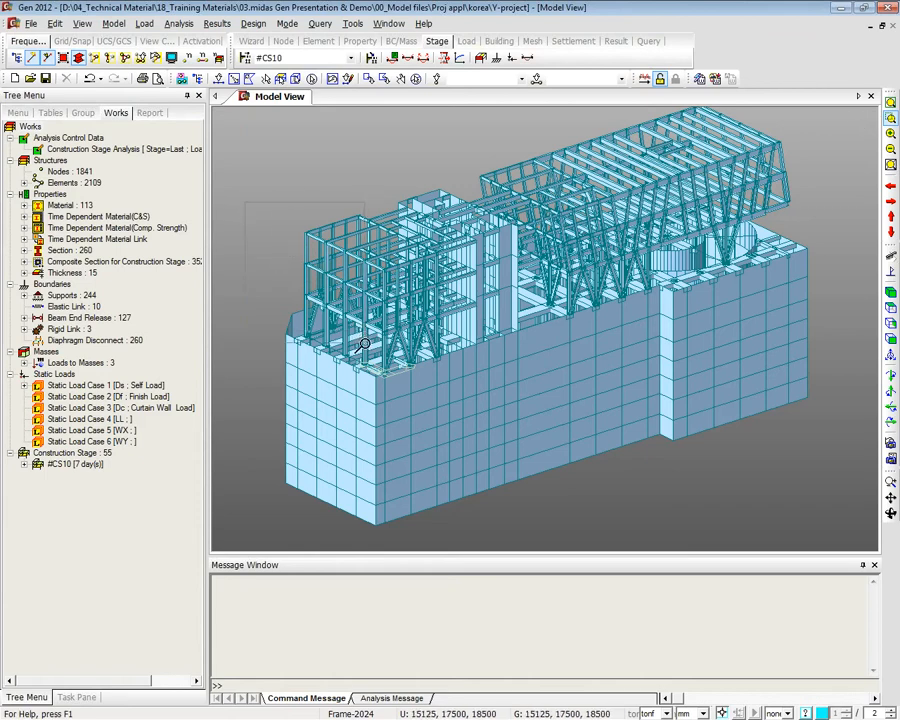
drag(257, 241, 381, 371)
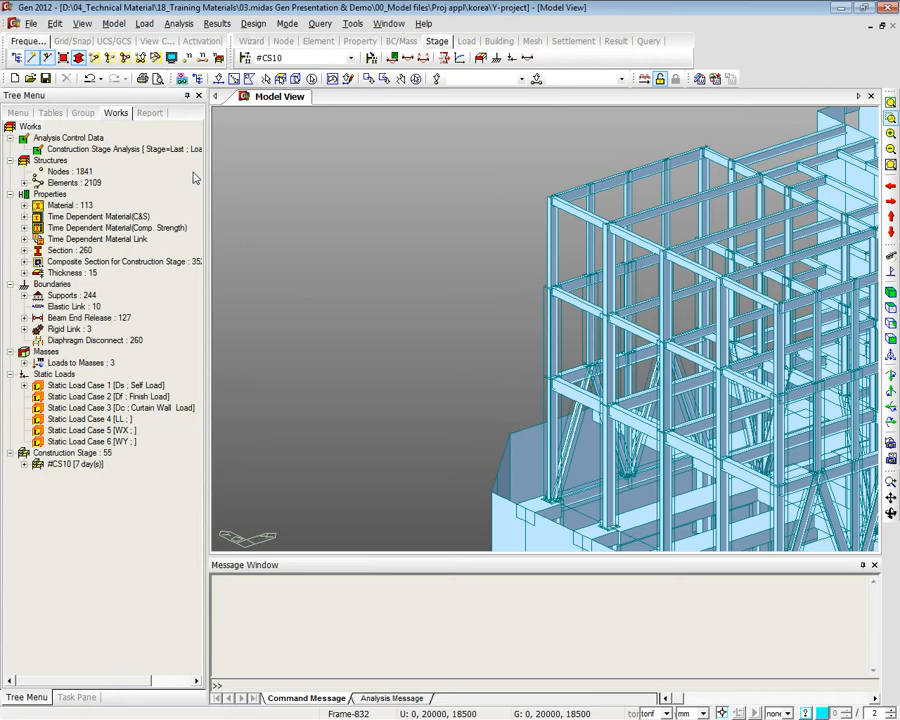
click(126, 546)
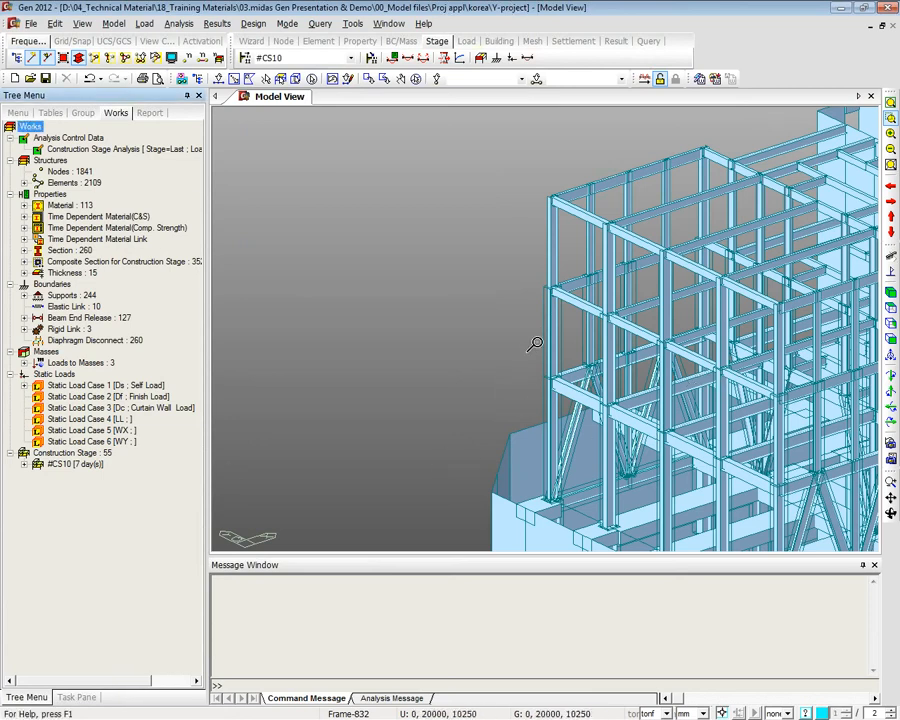
Expand the composite sections for construction stages and open the first entry, section 219 B3F~B1FSC1 with active stage 1st floor_1
click(60, 263)
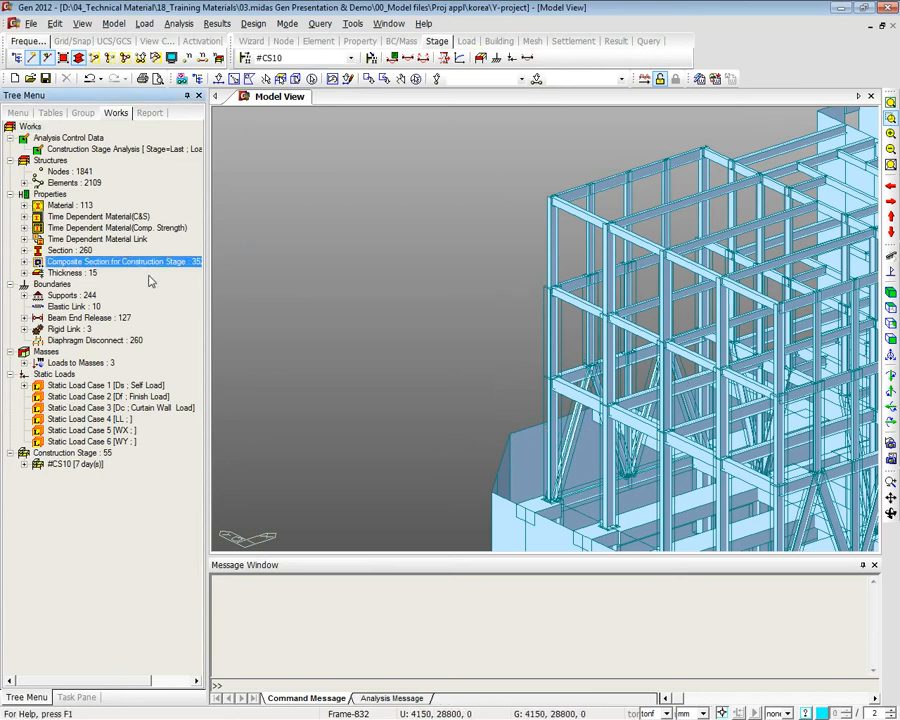
click(24, 262)
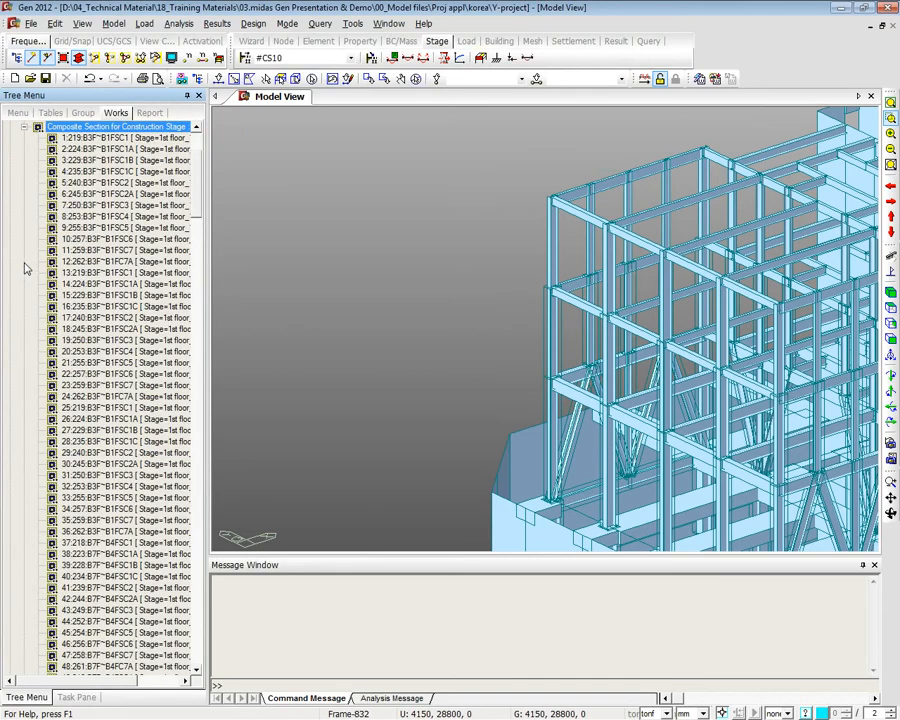
click(24, 127)
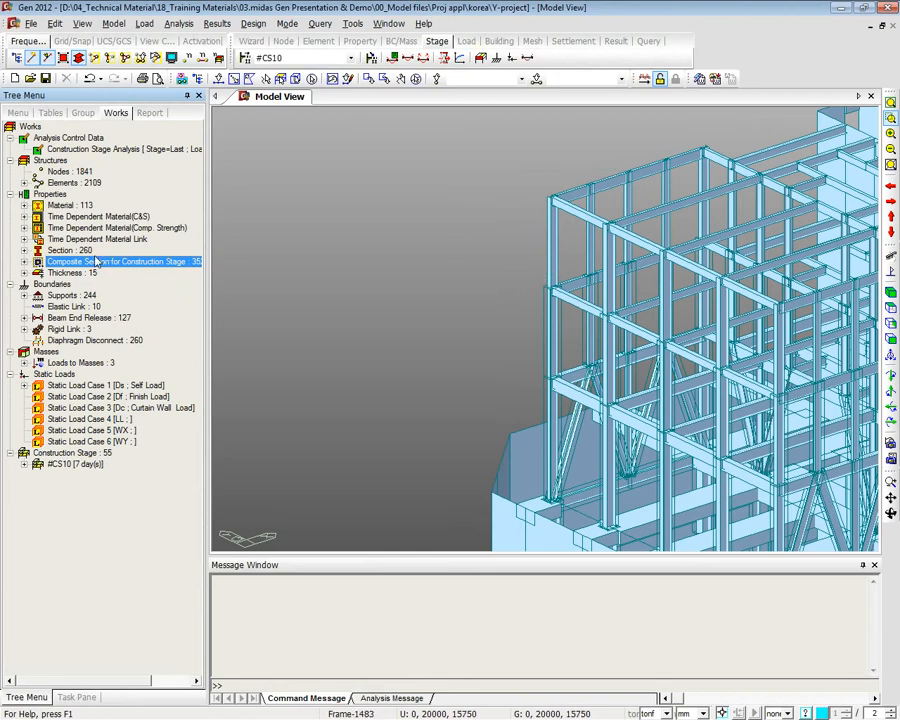
click(23, 261)
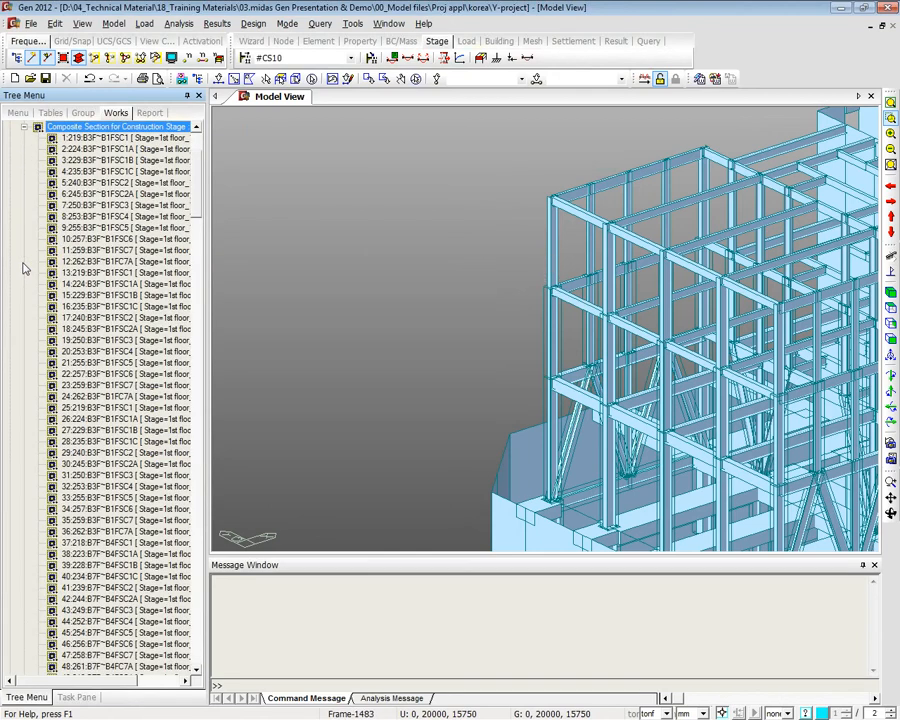
right_click(123, 128)
right_click(125, 137)
click(150, 318)
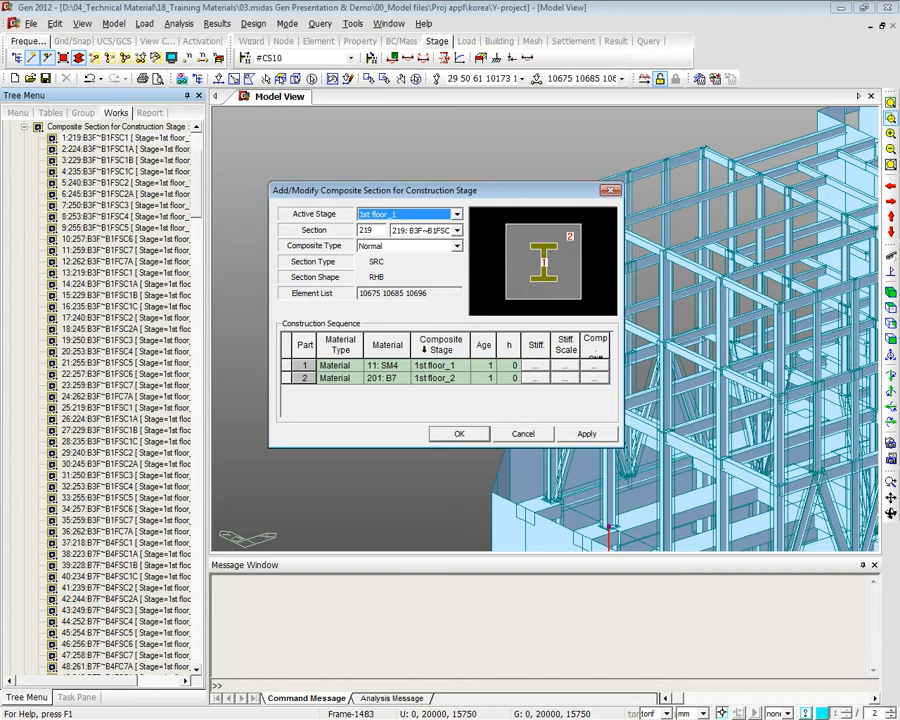
Examine the composite stages of parts 1 and 2 of section 219, then close its definition unchanged and collapse the composite section list
click(464, 369)
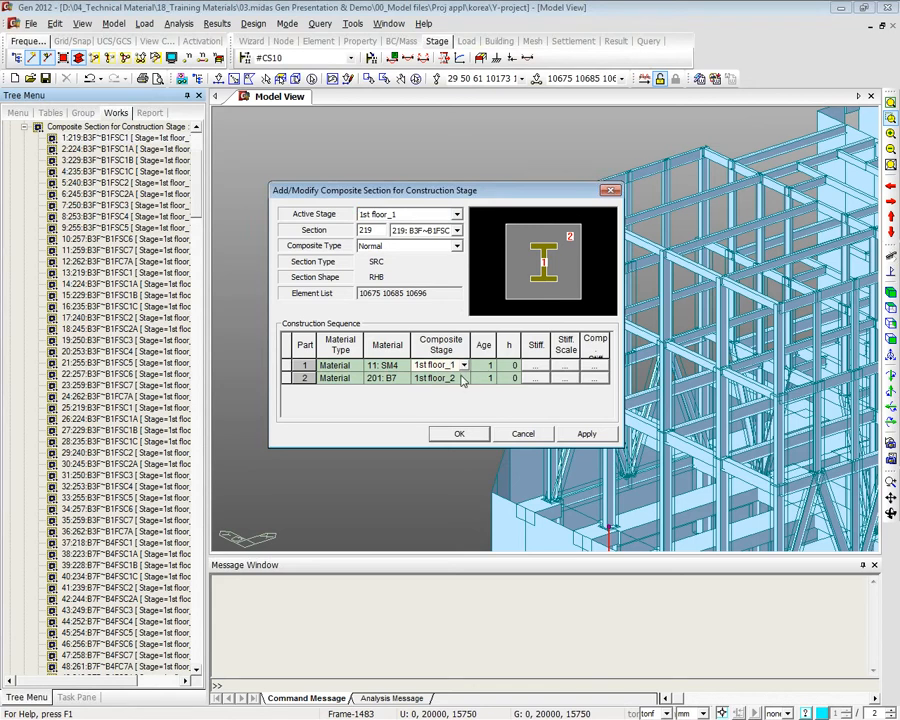
click(455, 379)
click(450, 367)
click(448, 378)
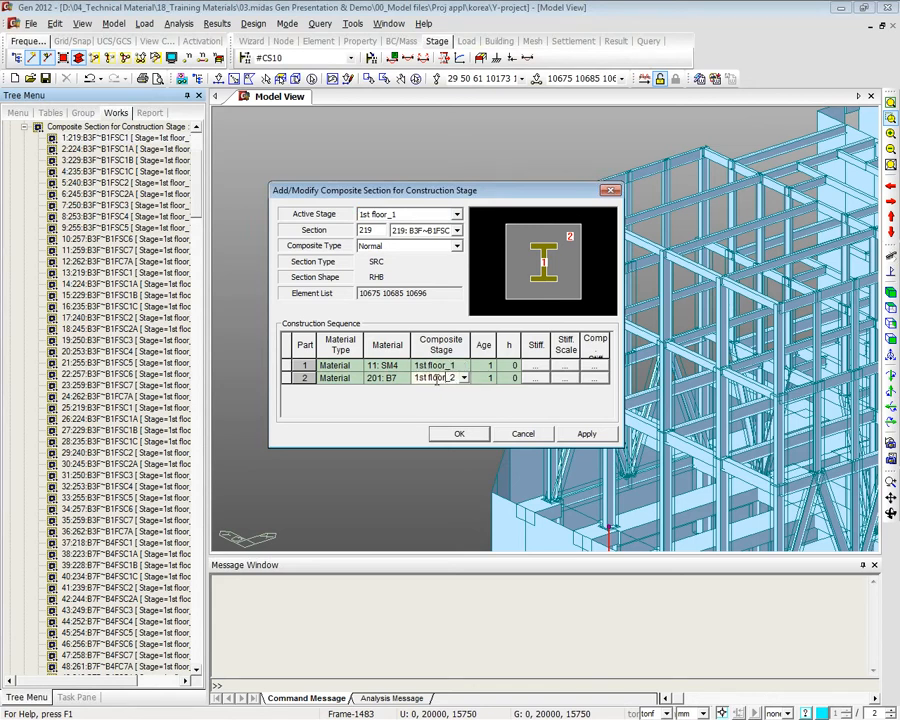
click(520, 432)
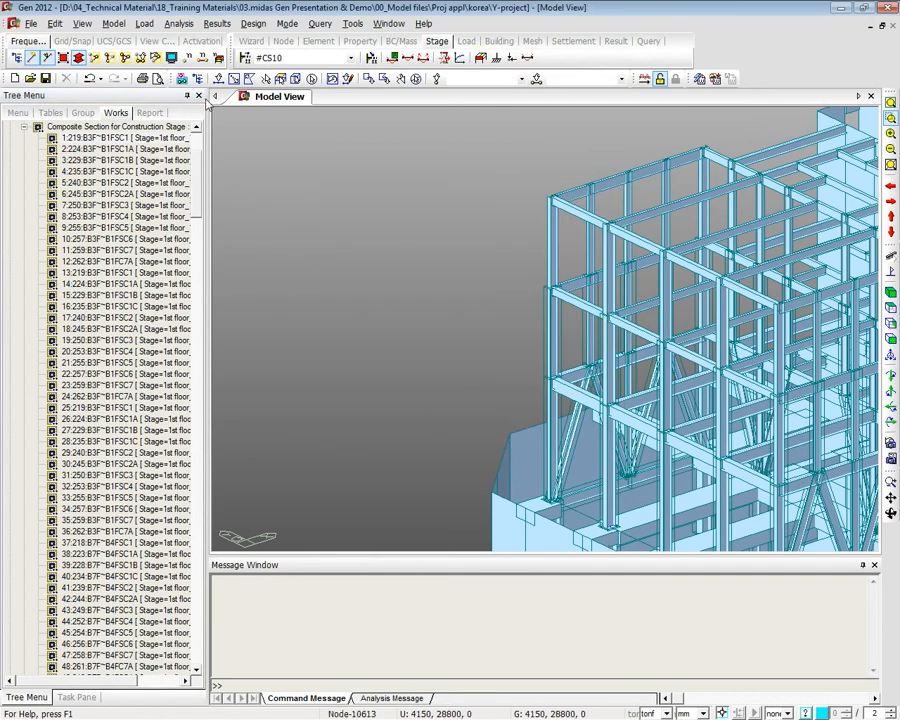
click(22, 128)
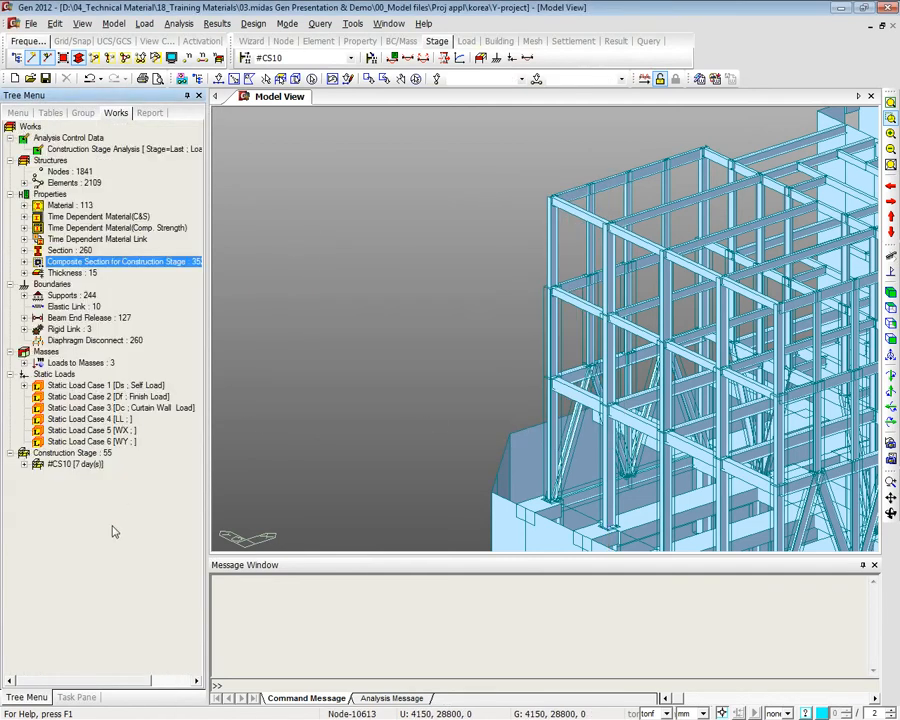
Show the complete model in isometric view and advance the construction stage to #CS13 and on to #CS19
click(890, 293)
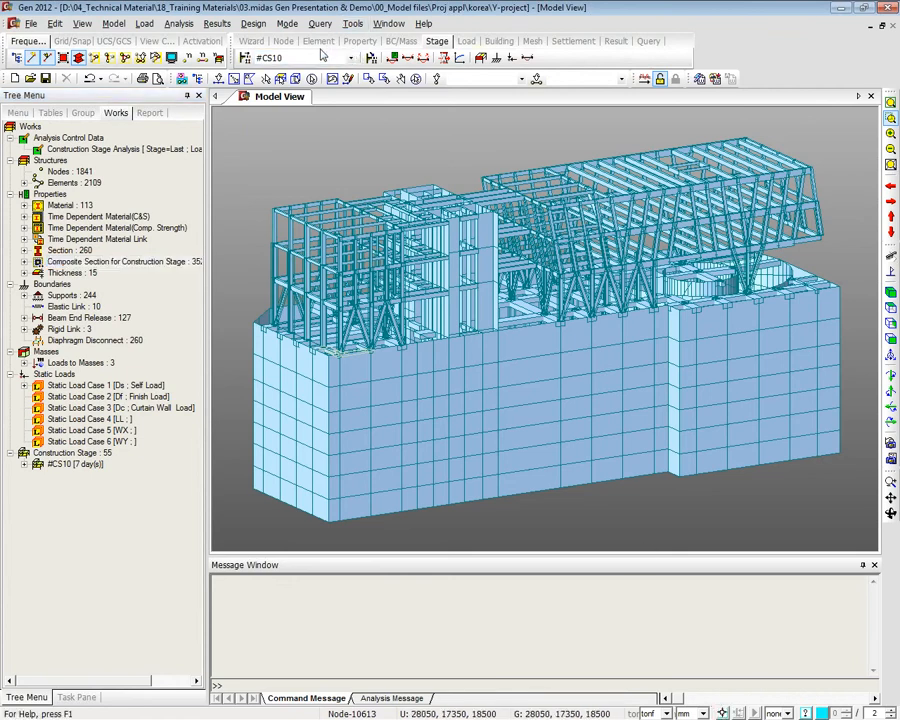
click(350, 57)
click(300, 101)
click(300, 57)
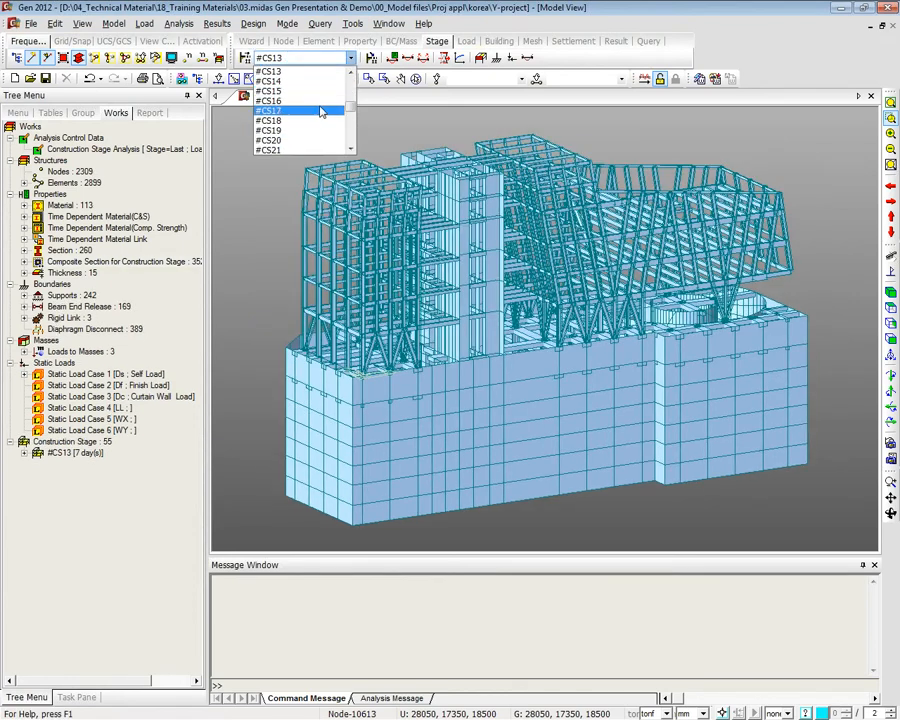
click(312, 129)
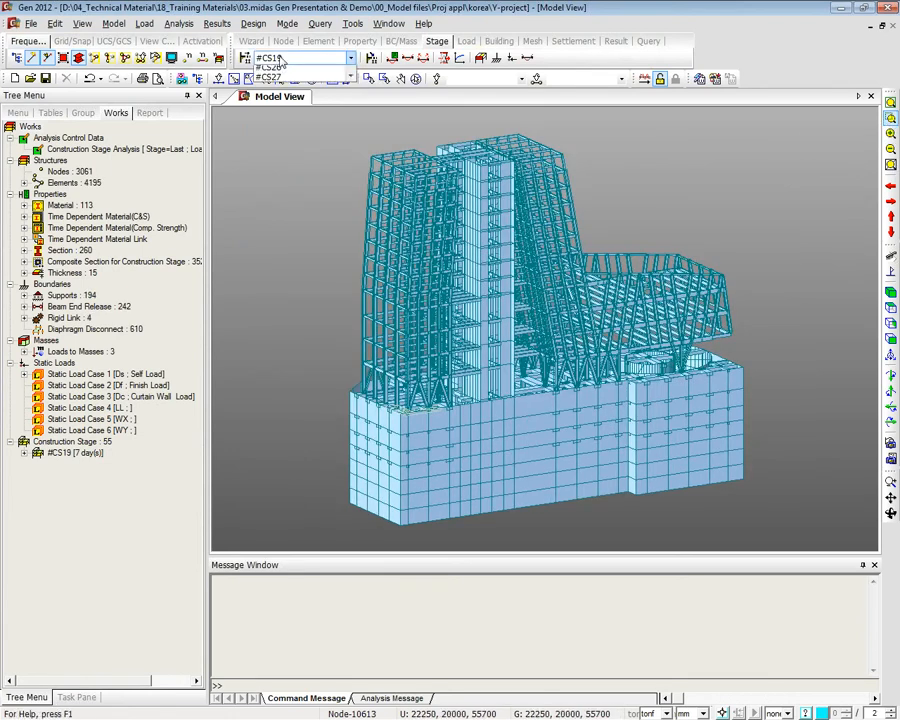
Set the construction stage to #CS23 and inspect the cross braces near the top corner of the tower frame close up
click(350, 57)
click(277, 113)
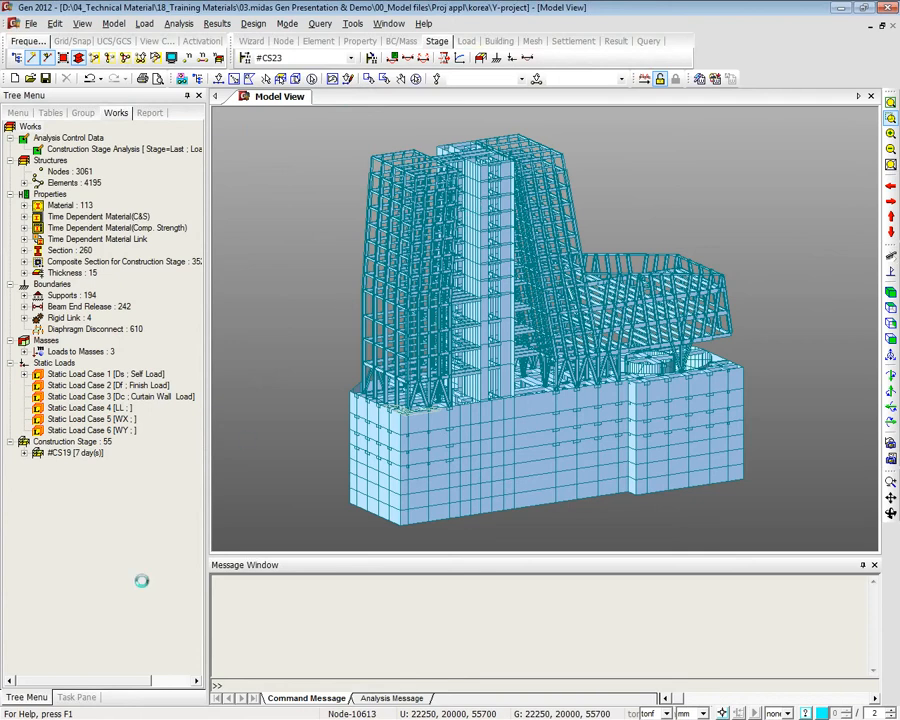
click(891, 118)
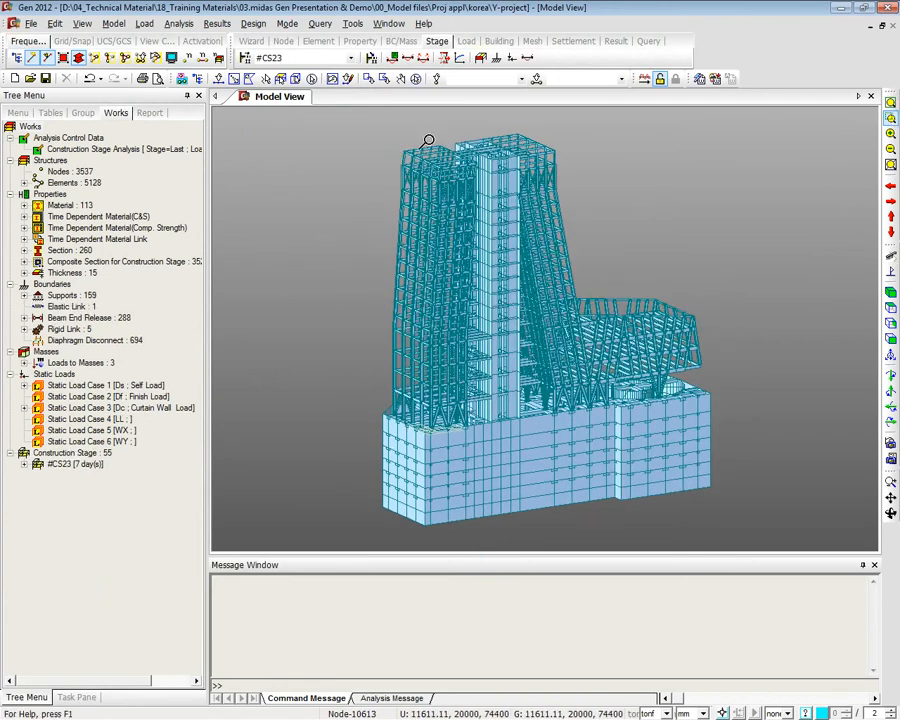
drag(378, 149, 546, 217)
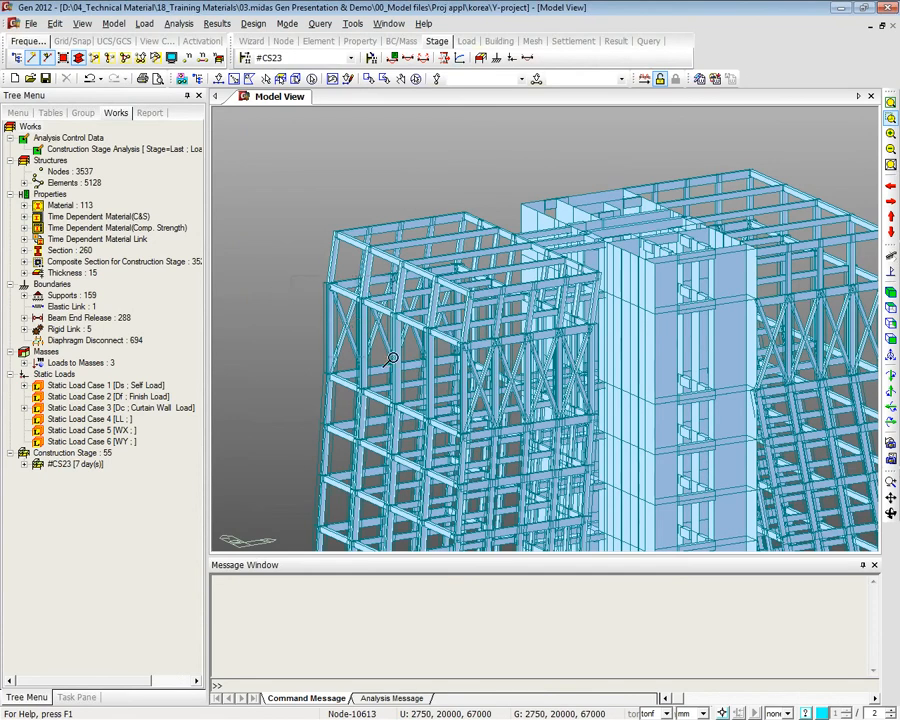
drag(298, 284, 420, 405)
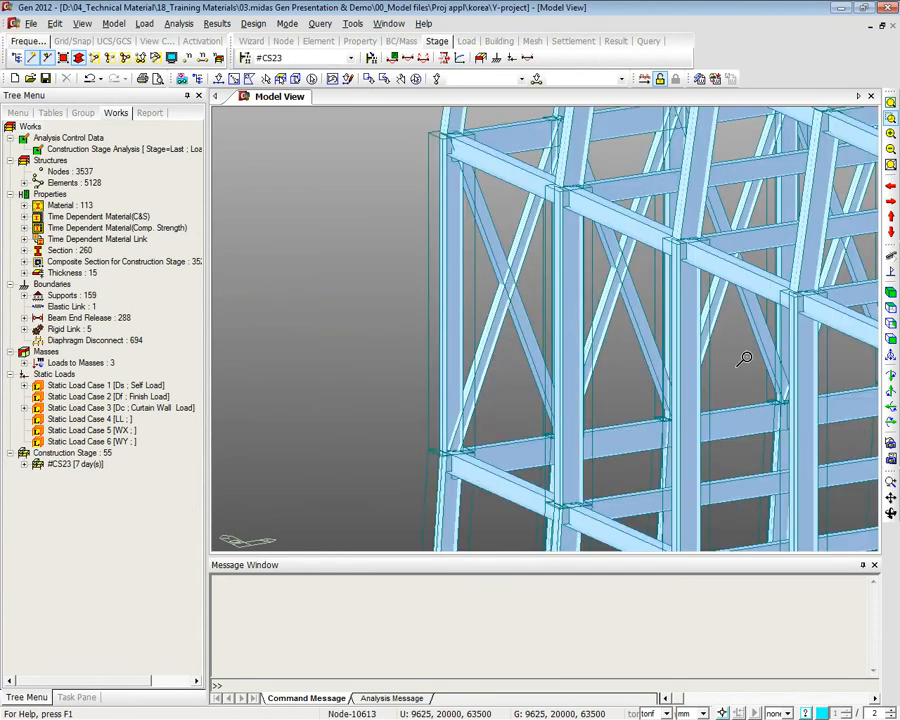
Highlight all truss elements of stage #CS23 and inspect their location near the tower top, close up and in the whole model
click(24, 183)
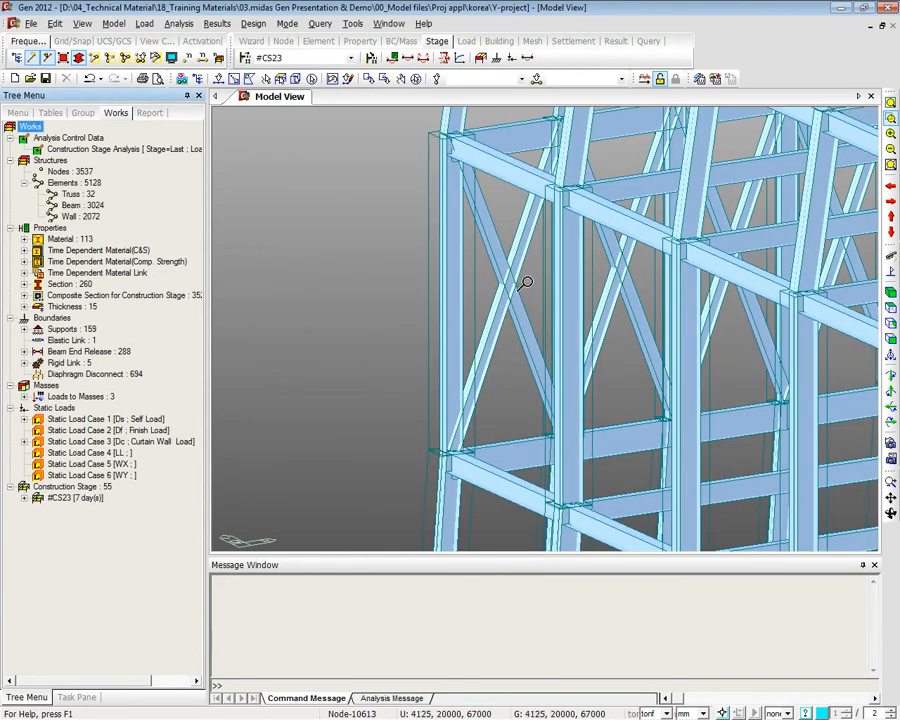
click(84, 195)
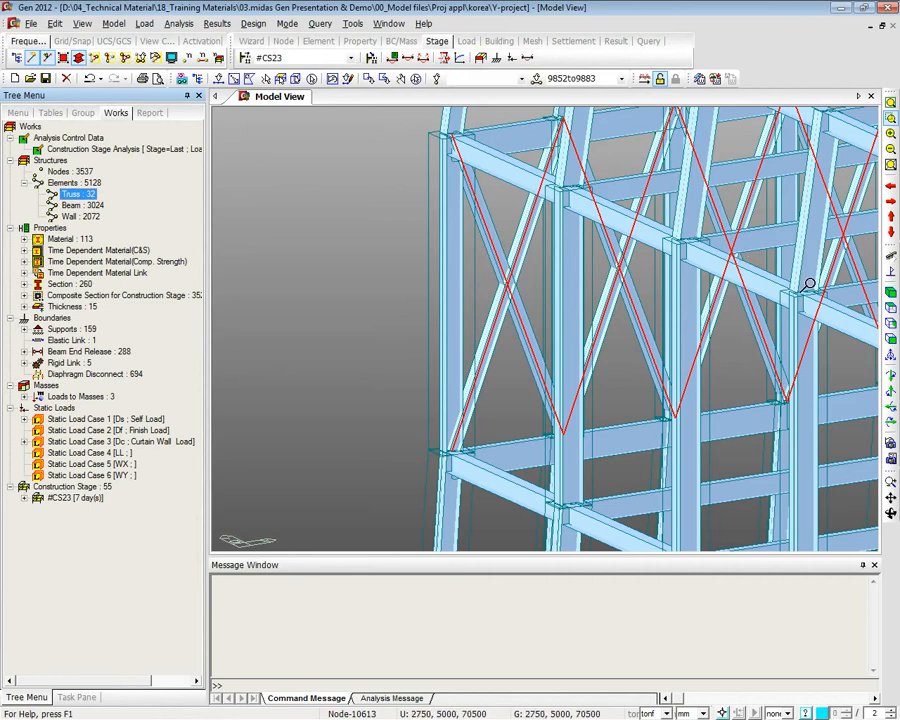
click(890, 104)
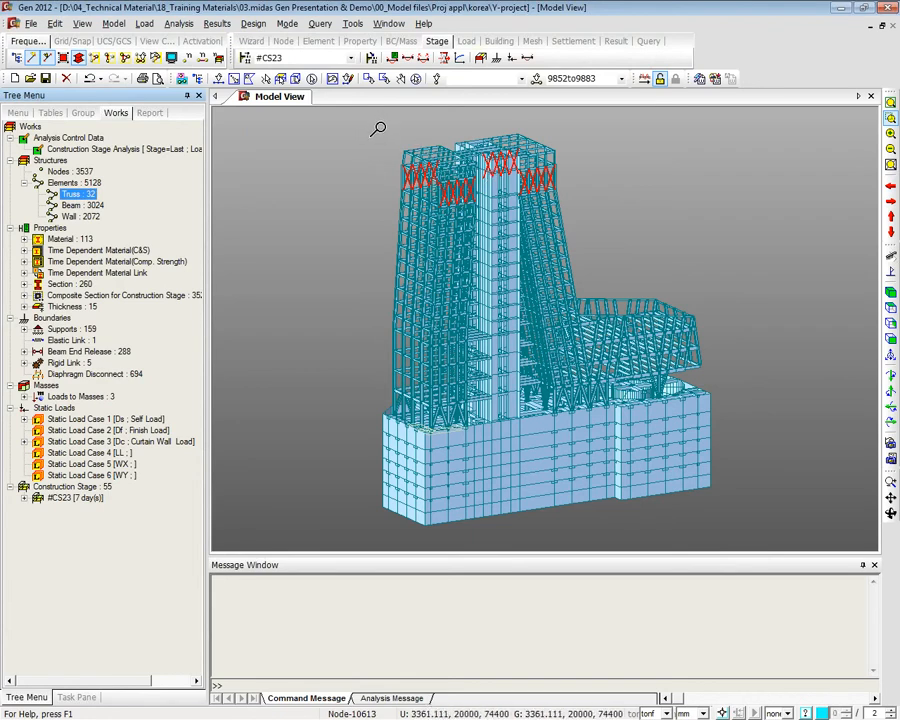
drag(378, 129, 603, 212)
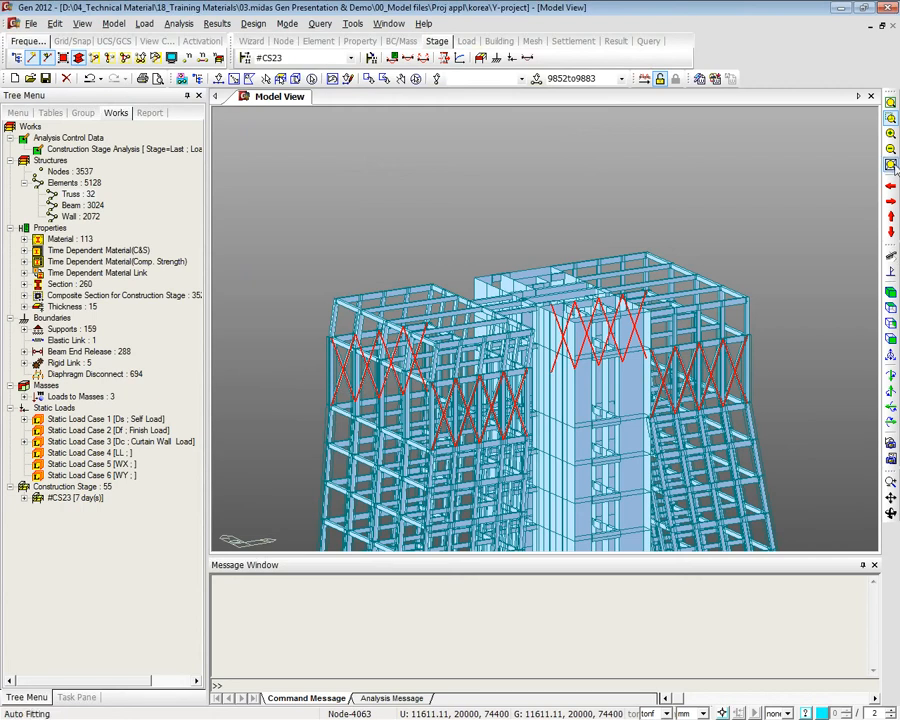
click(280, 80)
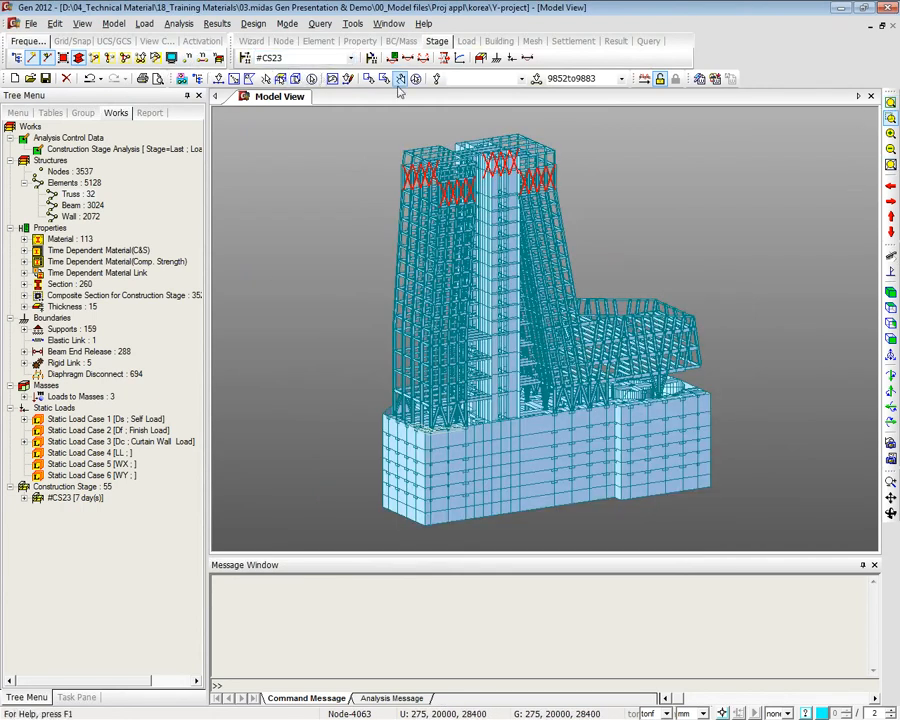
Advance the construction stage to #CS26 and on to the 5 years stage to show the completed tower
click(350, 57)
click(316, 101)
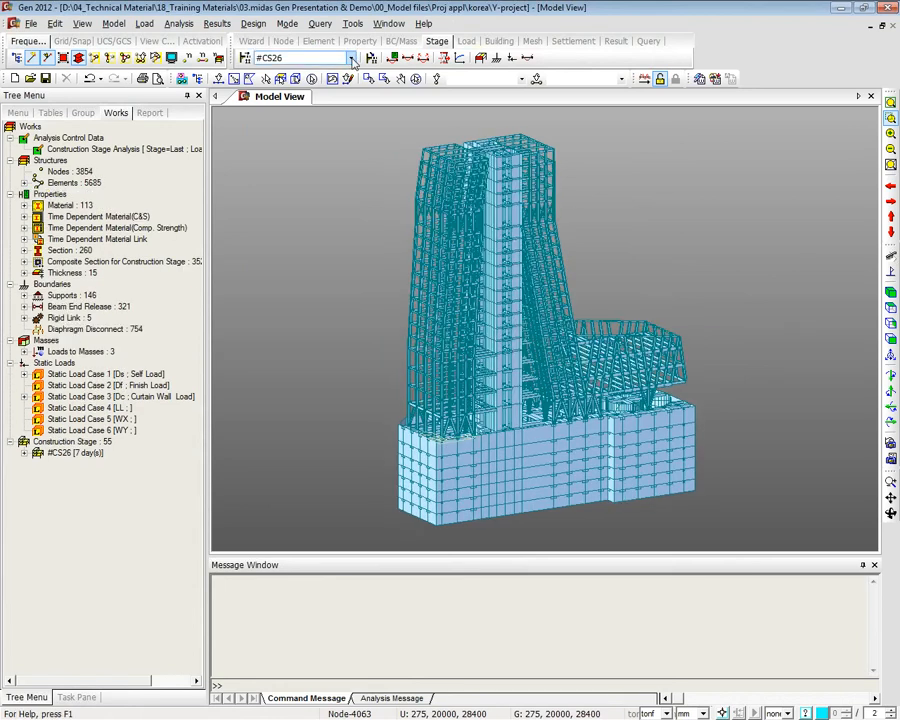
click(350, 57)
drag(352, 127, 353, 140)
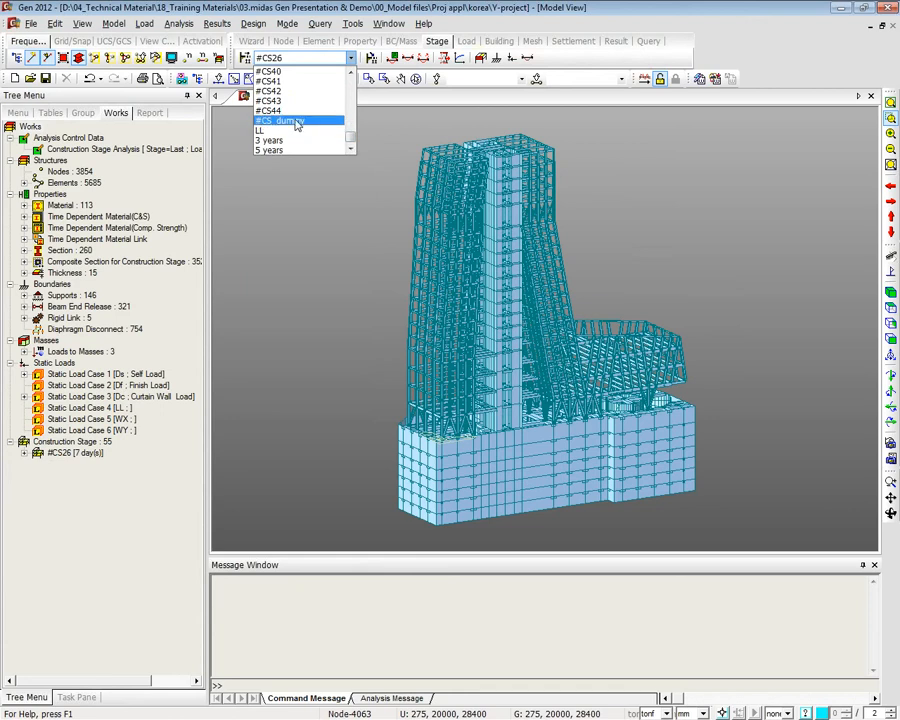
click(287, 149)
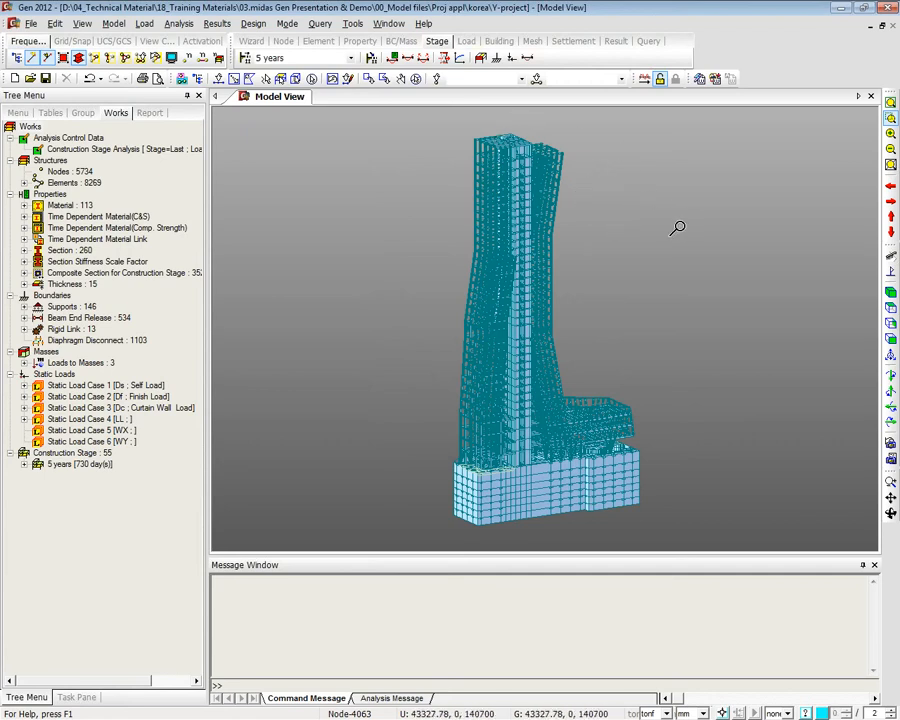
Inspect the top of the completed tower close up with all wall elements highlighted, then clear the selection
ctrl+middle_drag(581, 202, 617, 195)
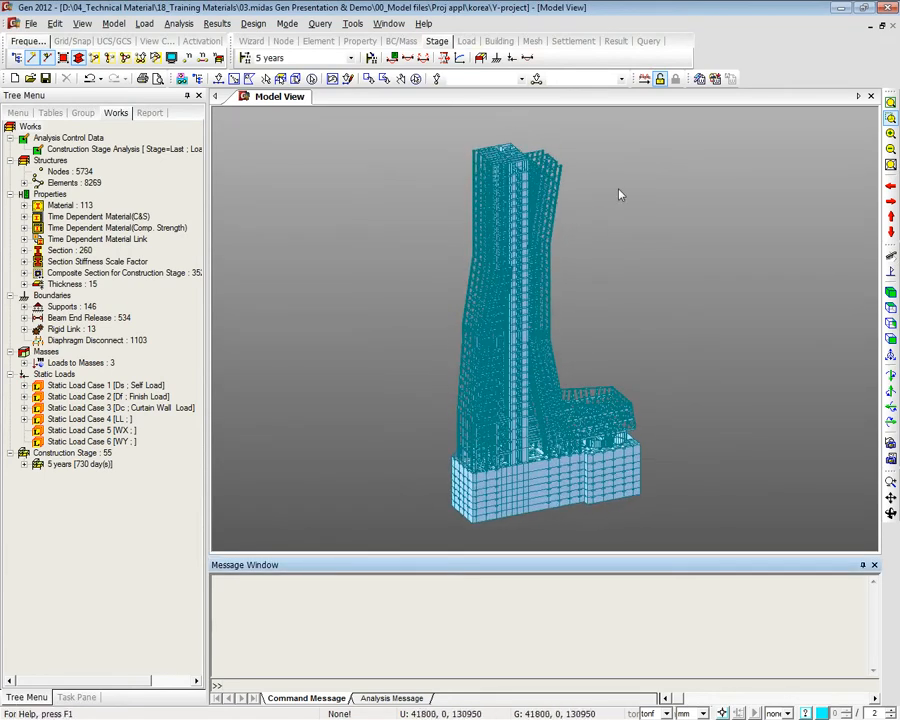
click(891, 119)
drag(473, 131, 582, 213)
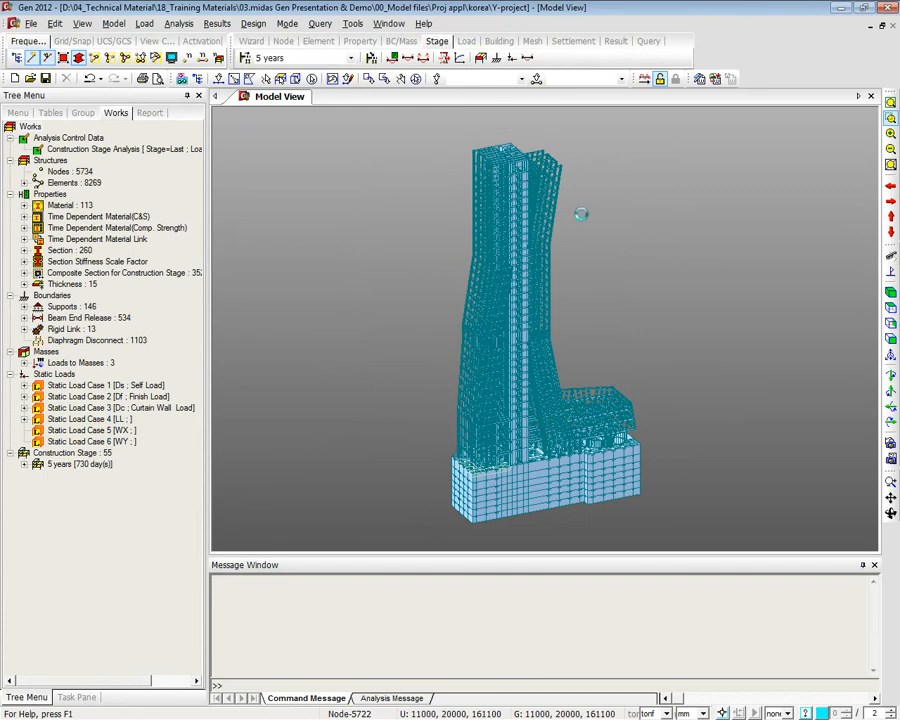
click(24, 183)
double_click(72, 217)
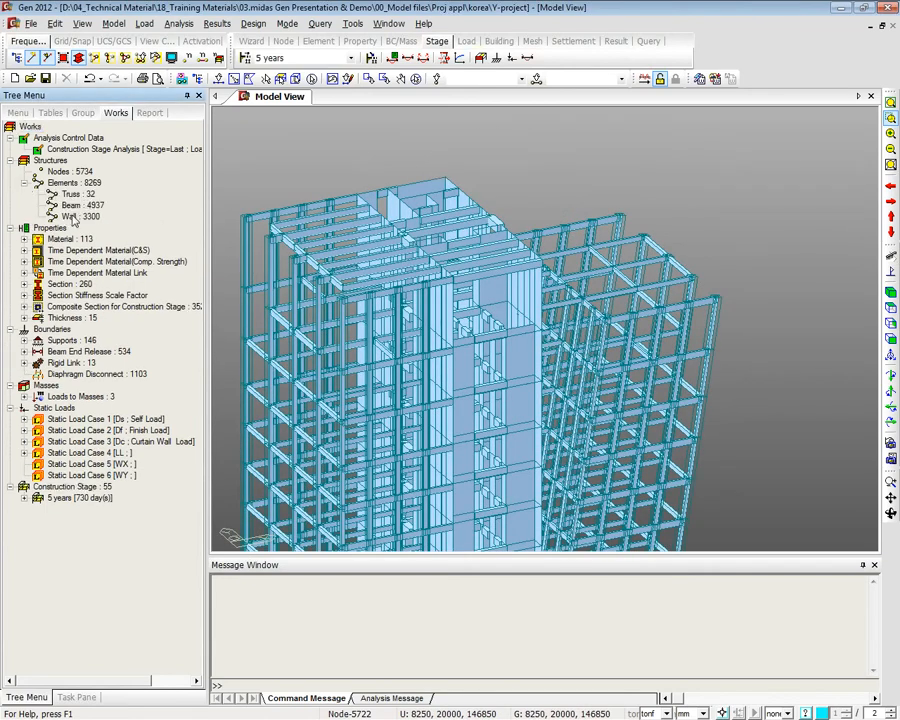
click(72, 218)
double_click(68, 217)
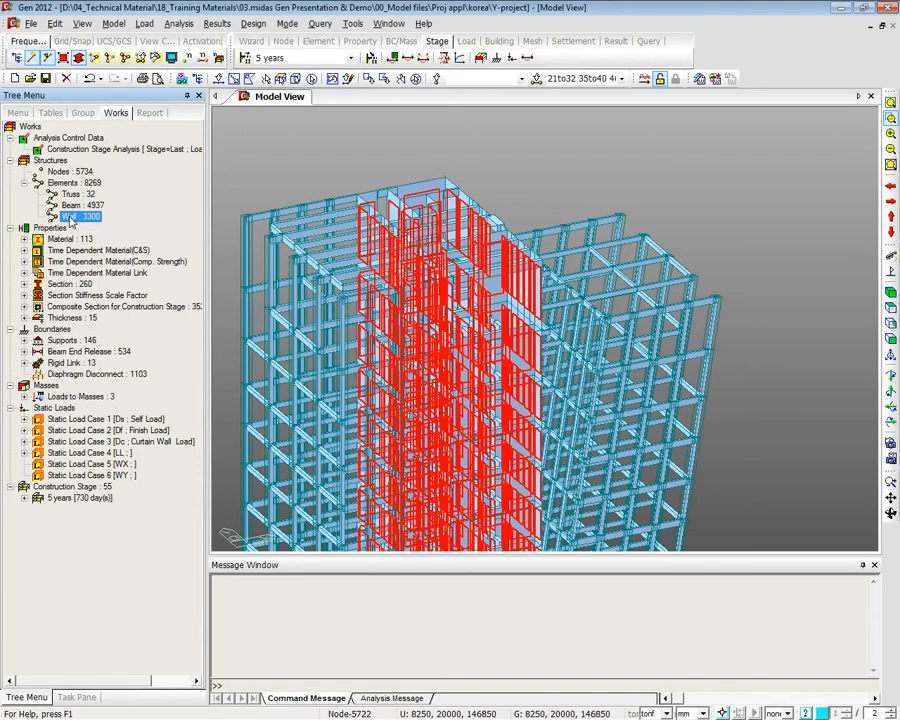
click(415, 79)
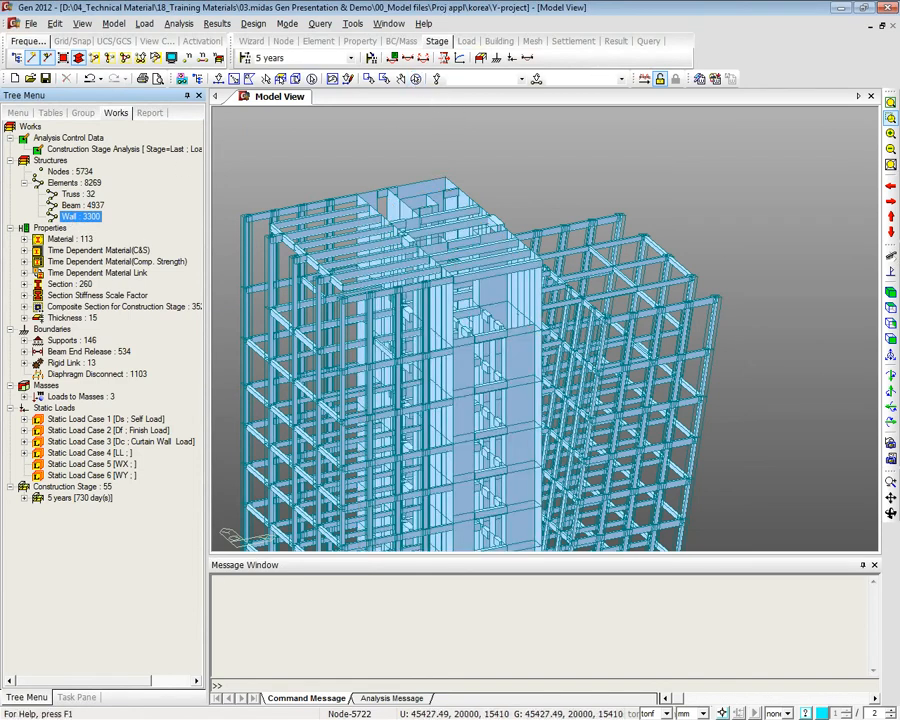
Examine the top of the core and its adjoining floor beams close up in an elevation view
click(890, 338)
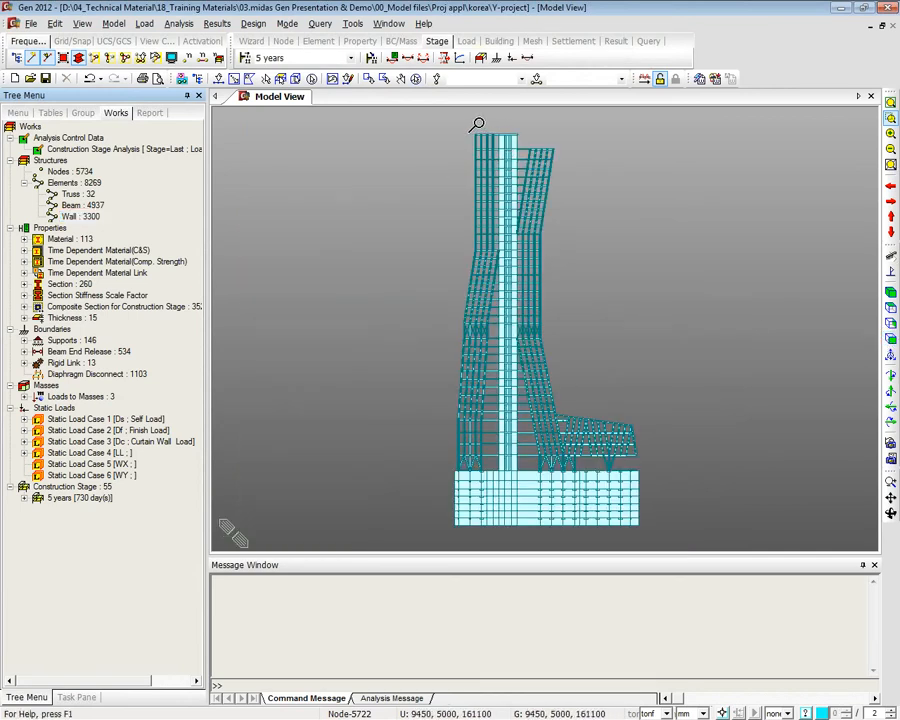
drag(477, 124, 530, 160)
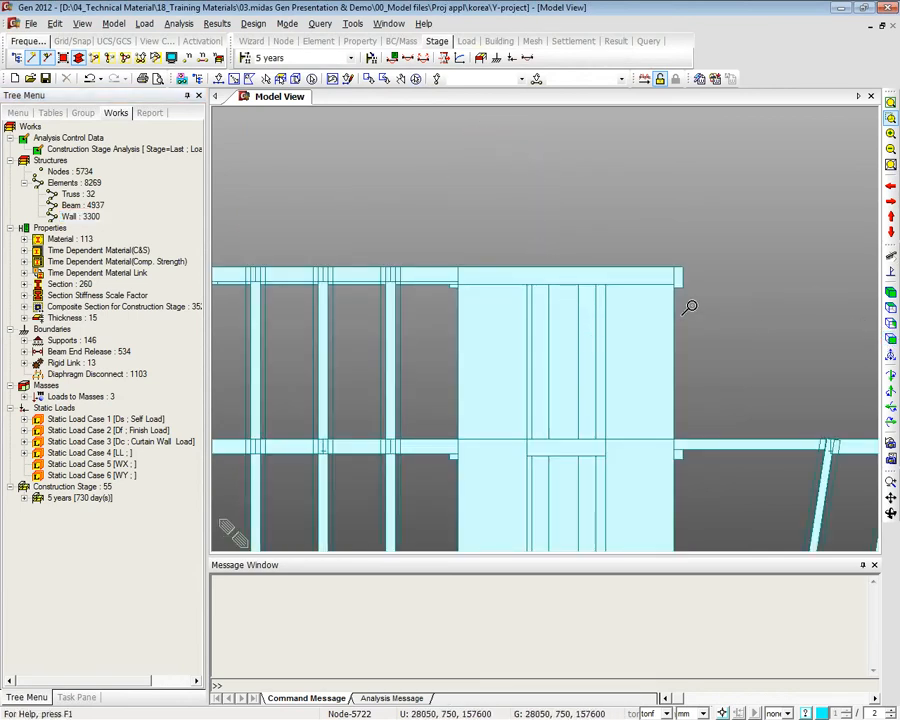
ctrl+middle_drag(611, 285, 617, 328)
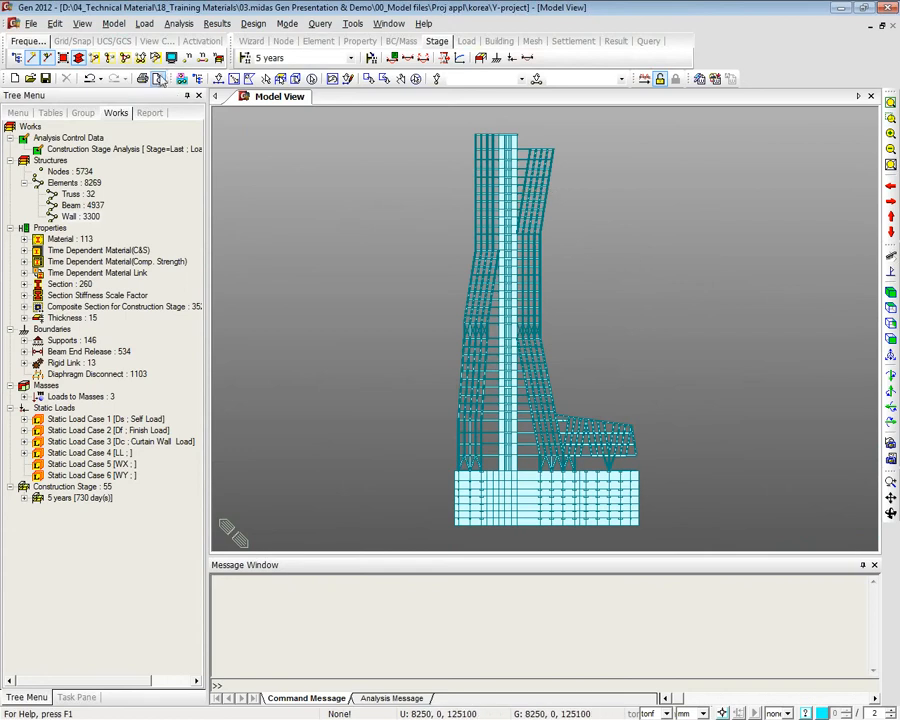
Isolate the columns and core walls of one storey at mid-height of the tower and view them in 3D
click(233, 79)
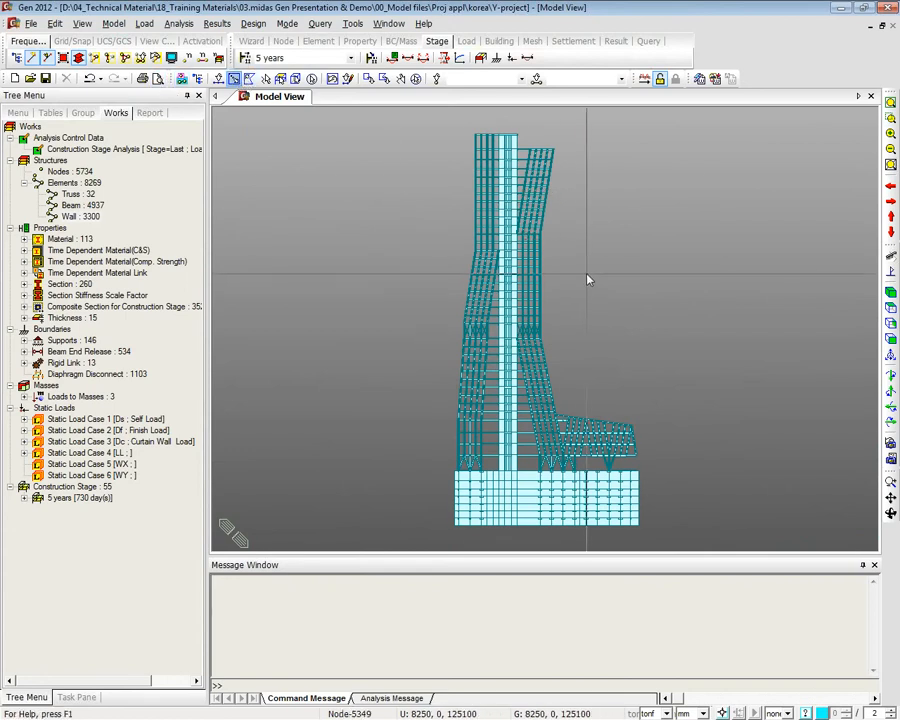
drag(588, 272, 376, 270)
key(ctrl+a)
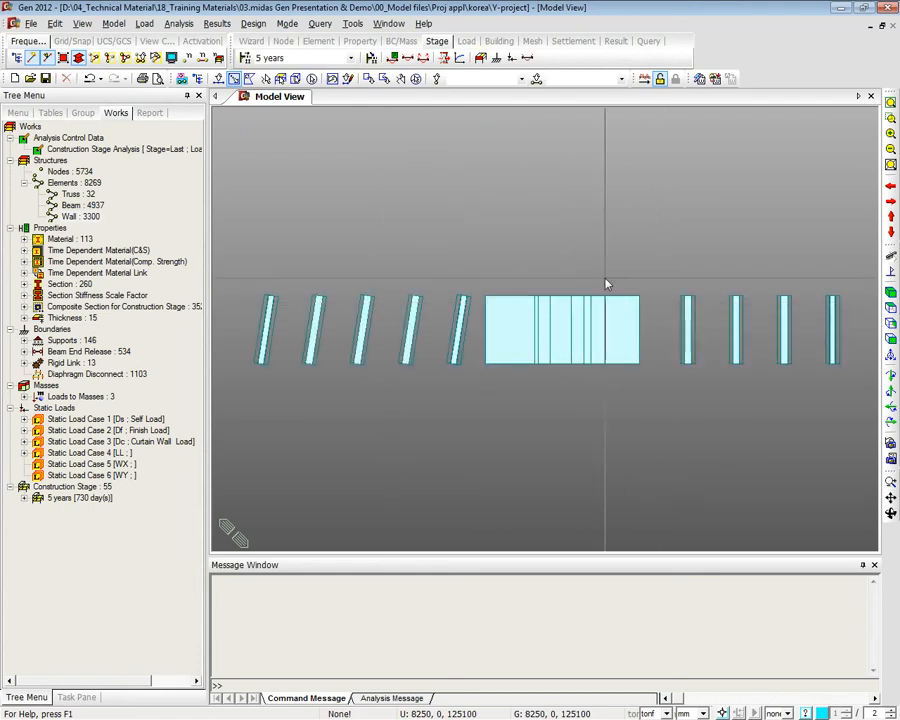
ctrl+middle_drag(532, 239, 575, 277)
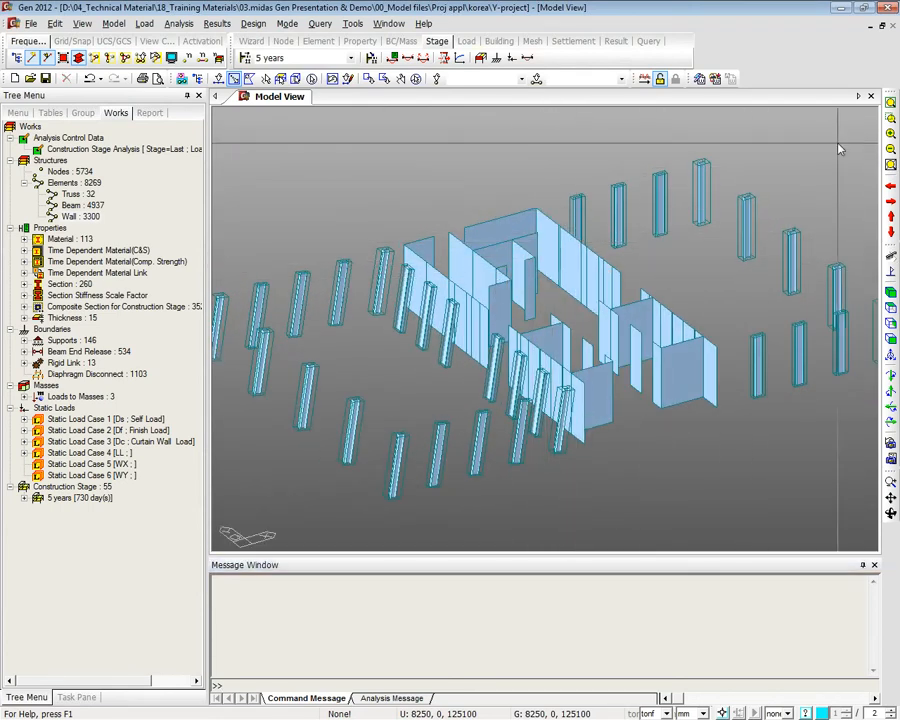
Examine the core walls of the isolated storey close up in 3D, then return to the view of the whole storey
click(890, 117)
drag(440, 179, 640, 300)
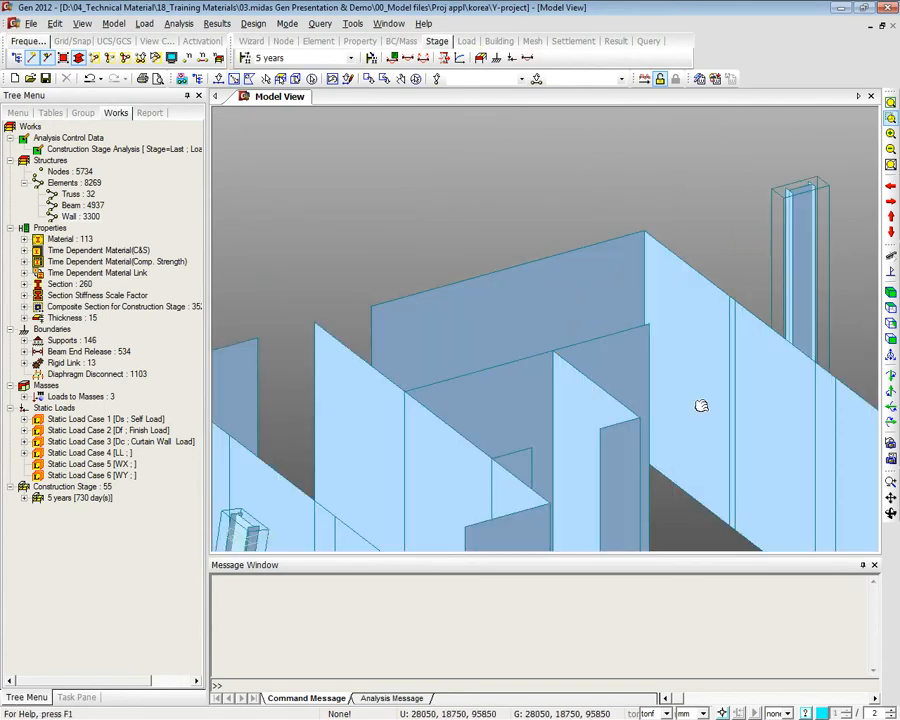
middle_drag(701, 405, 600, 274)
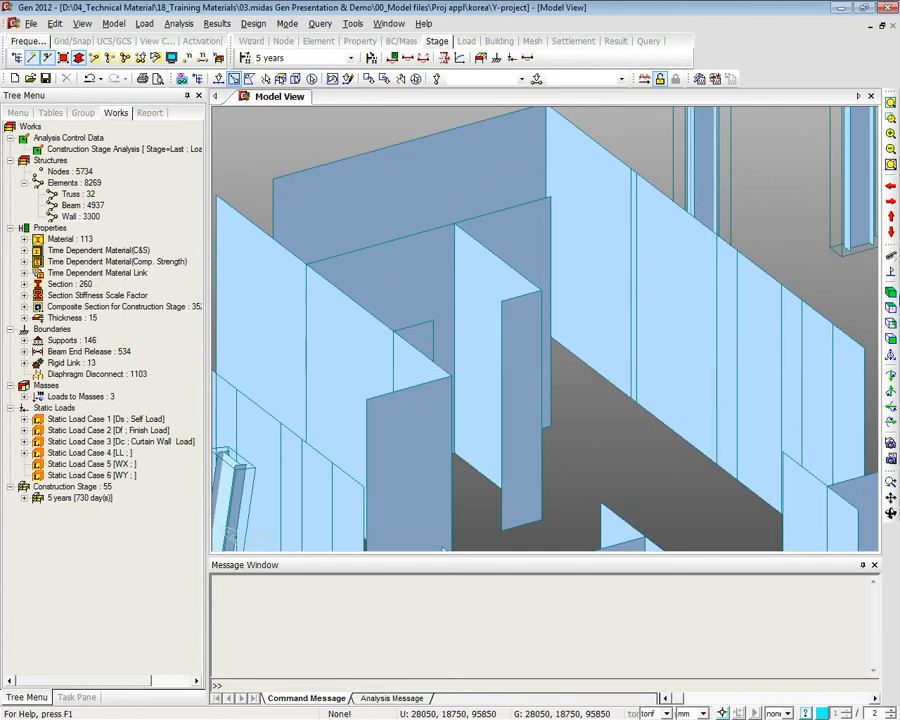
click(890, 293)
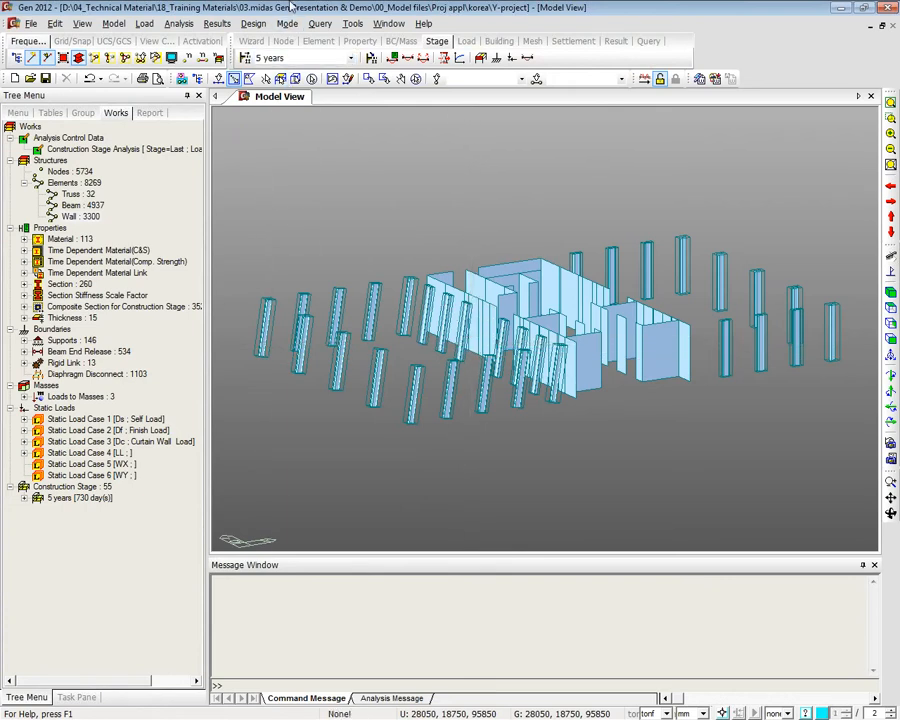
Review the Membrane and Plate options of the Wall type in Create Elements, then leave the command without creating any element
click(316, 41)
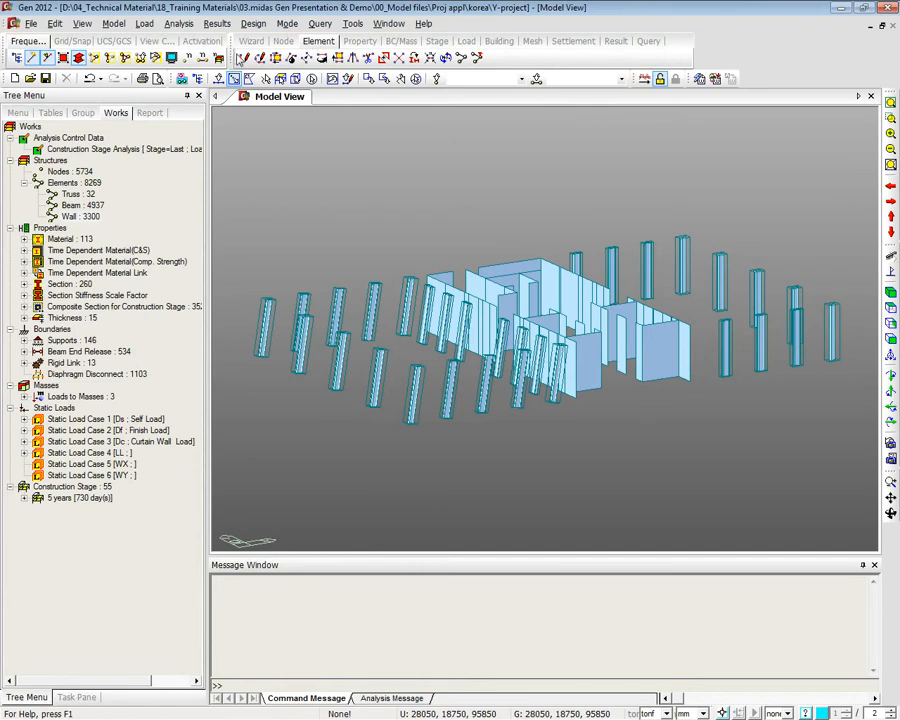
click(241, 58)
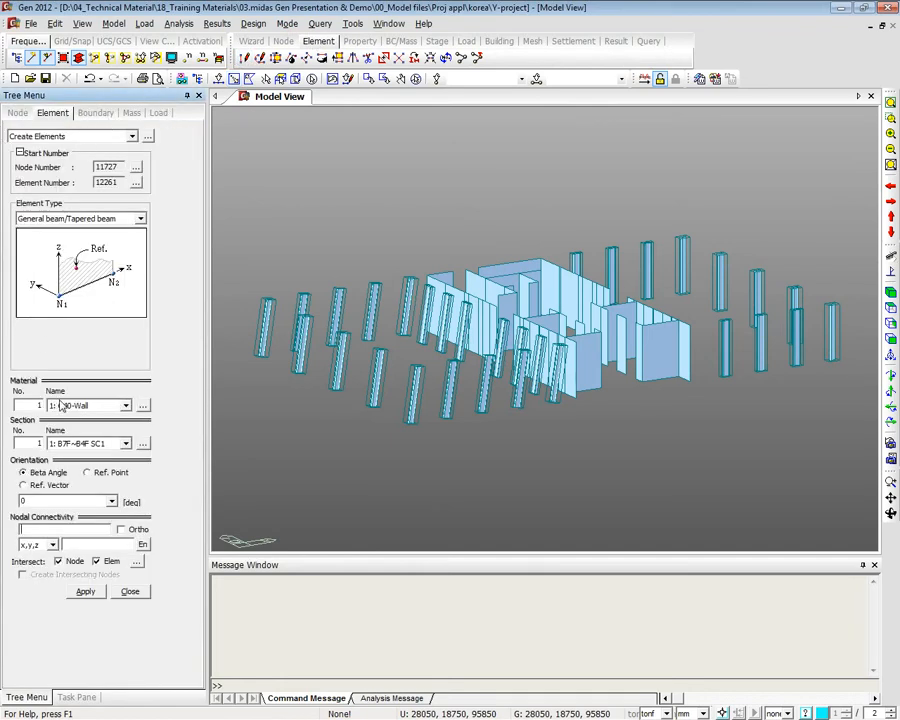
click(100, 218)
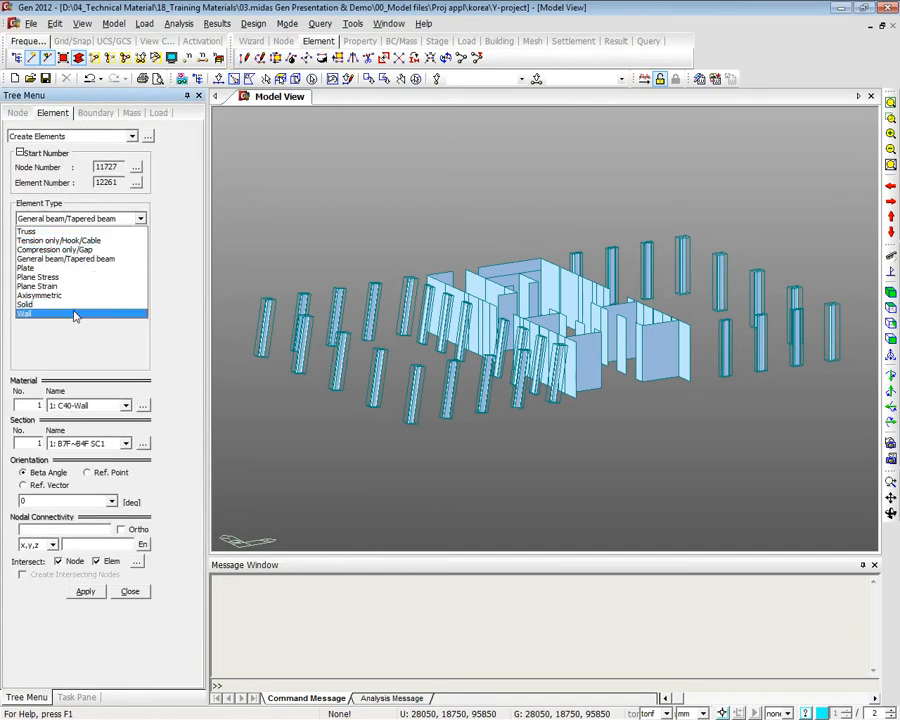
click(74, 312)
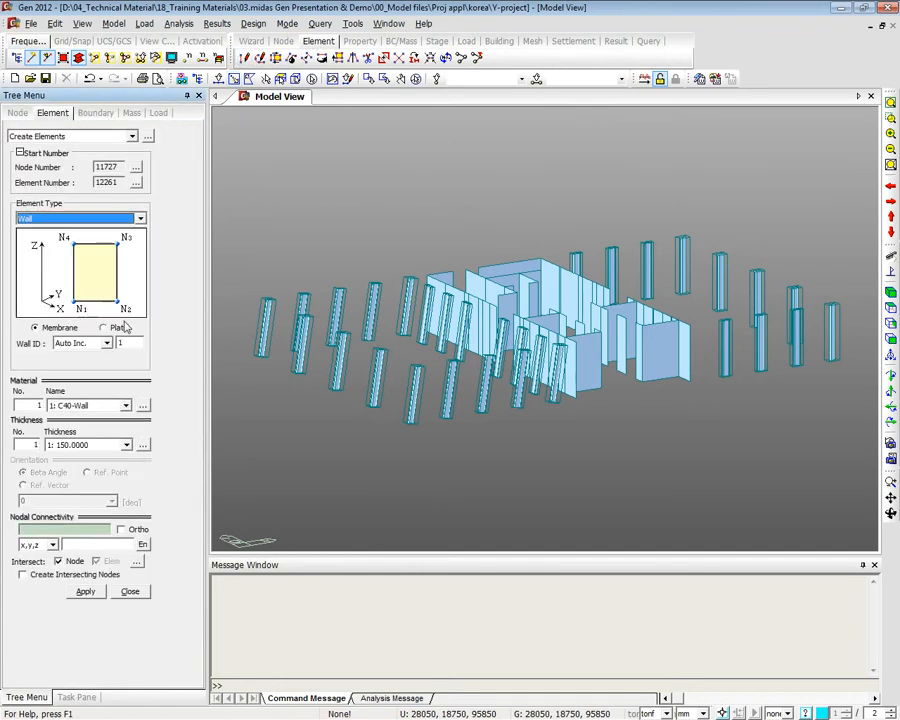
click(60, 330)
click(117, 331)
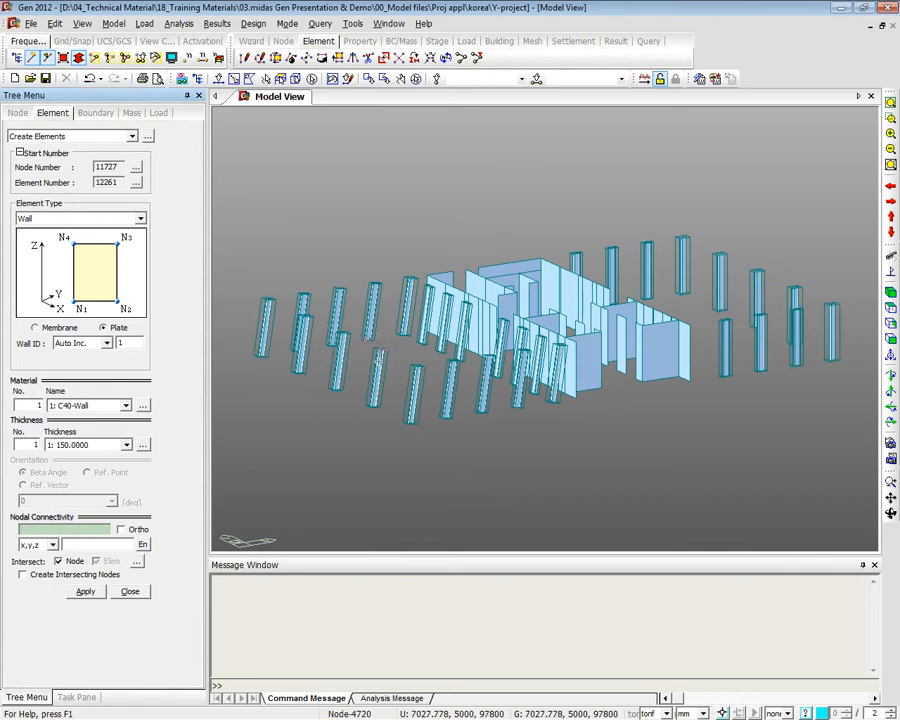
click(130, 591)
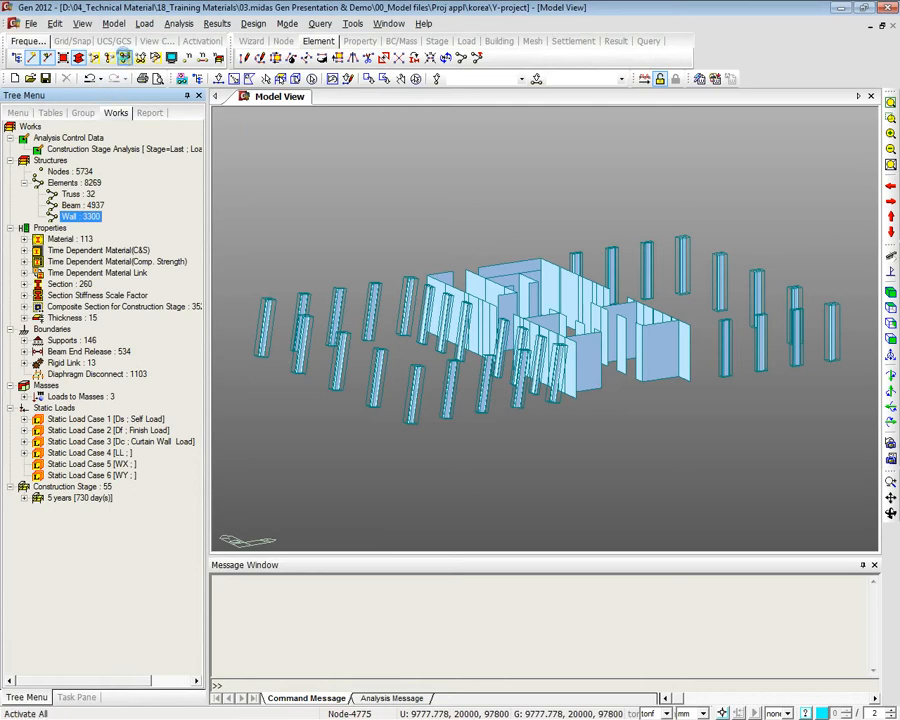
Reactivate the whole tower model and list its time dependent creep and shrinkage material definitions
click(125, 58)
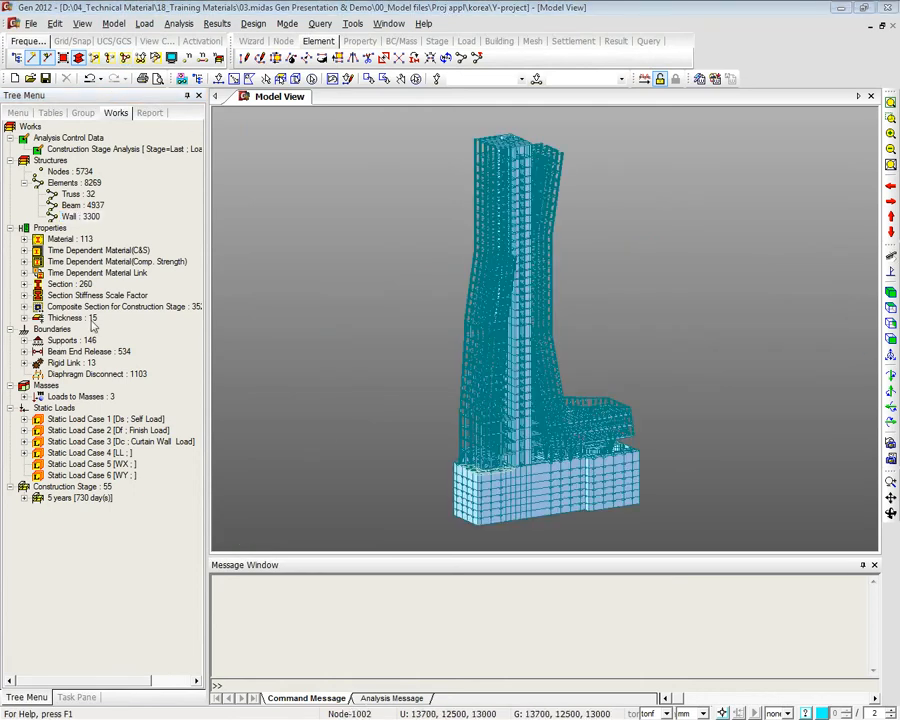
click(108, 296)
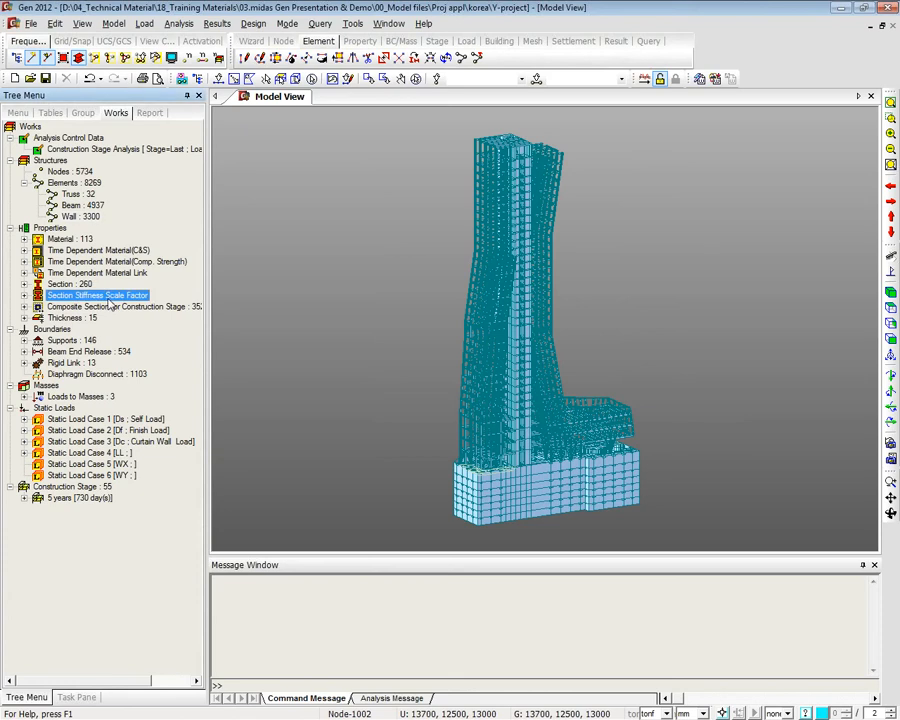
click(73, 251)
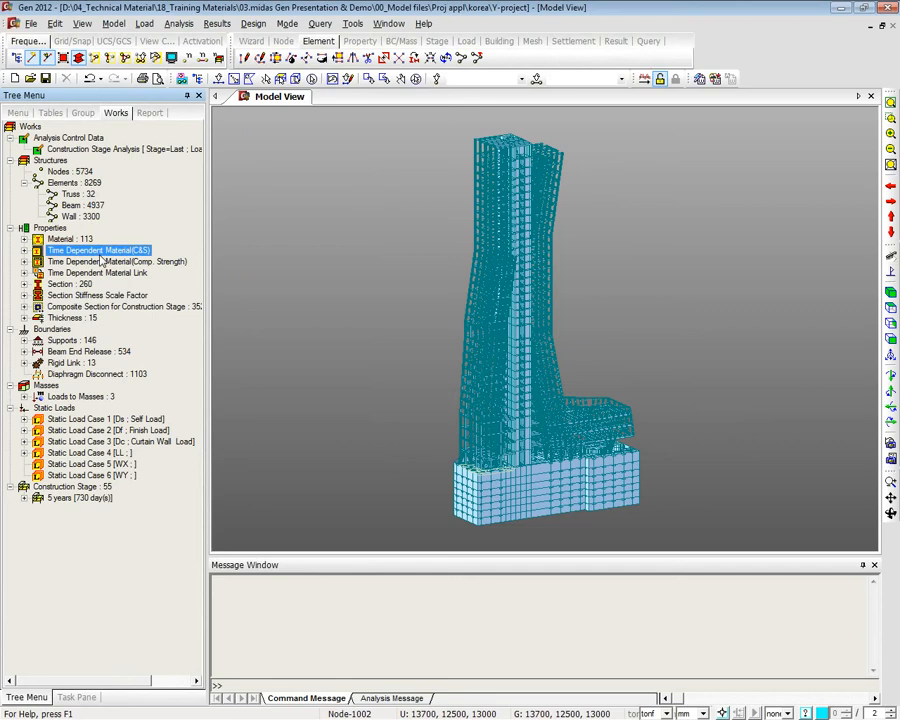
click(24, 251)
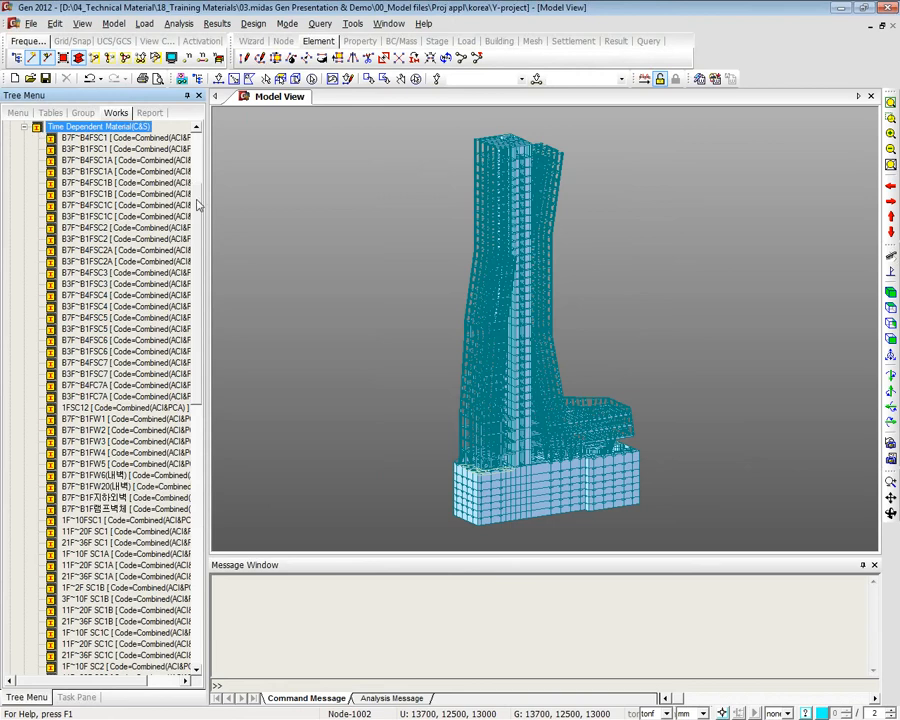
scroll(199, 205, up, 3)
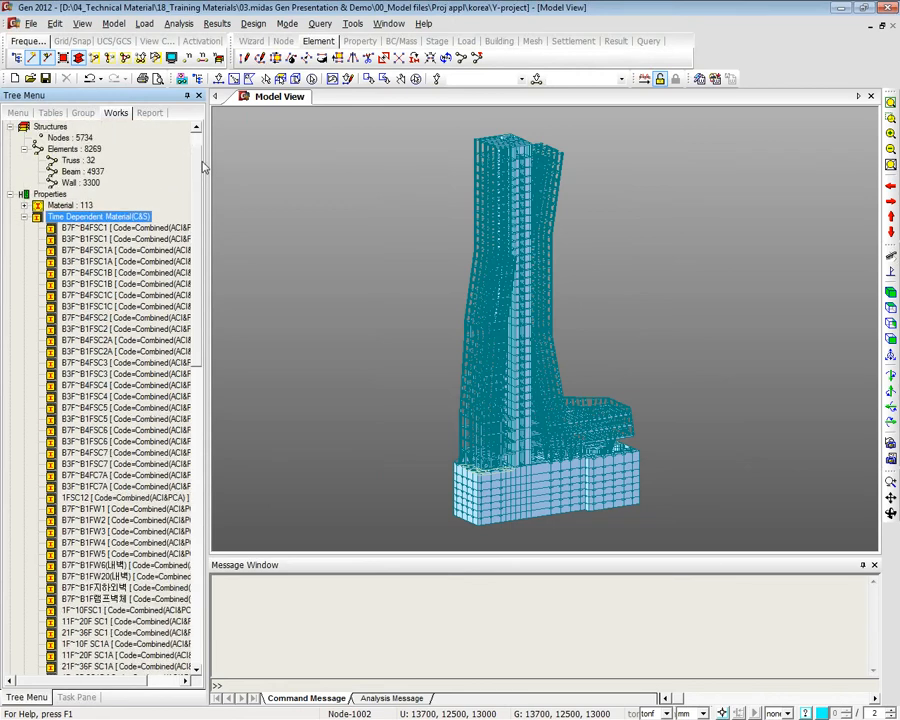
Compare the CEB-FIP(1990), CEB-FIP(1978) and ACI code parameters in the creep/shrinkage definition B7F~B4FSC1, then discard the changes
right_click(85, 225)
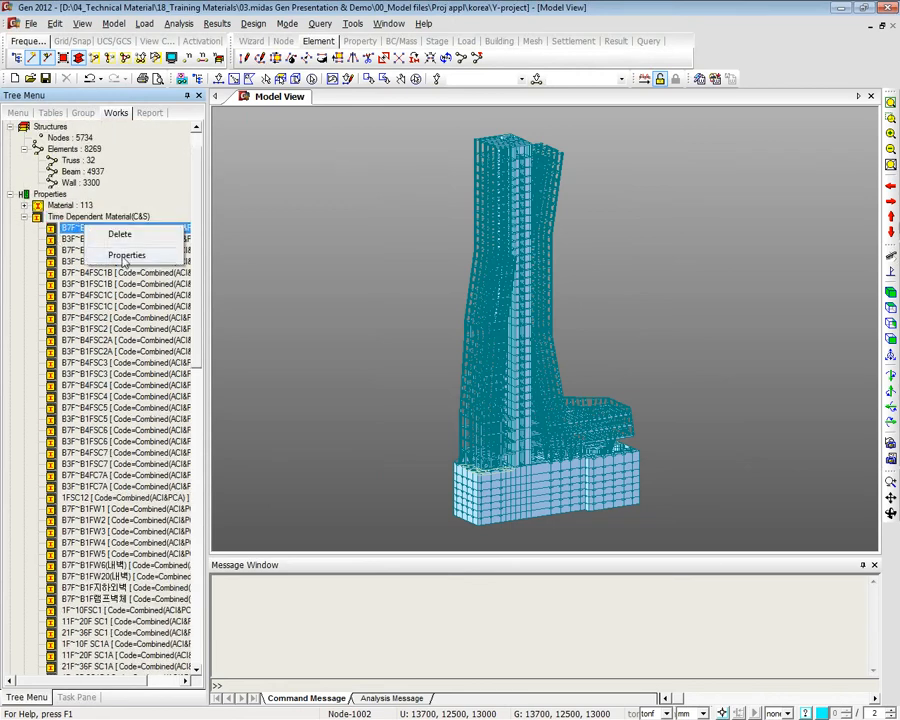
click(122, 258)
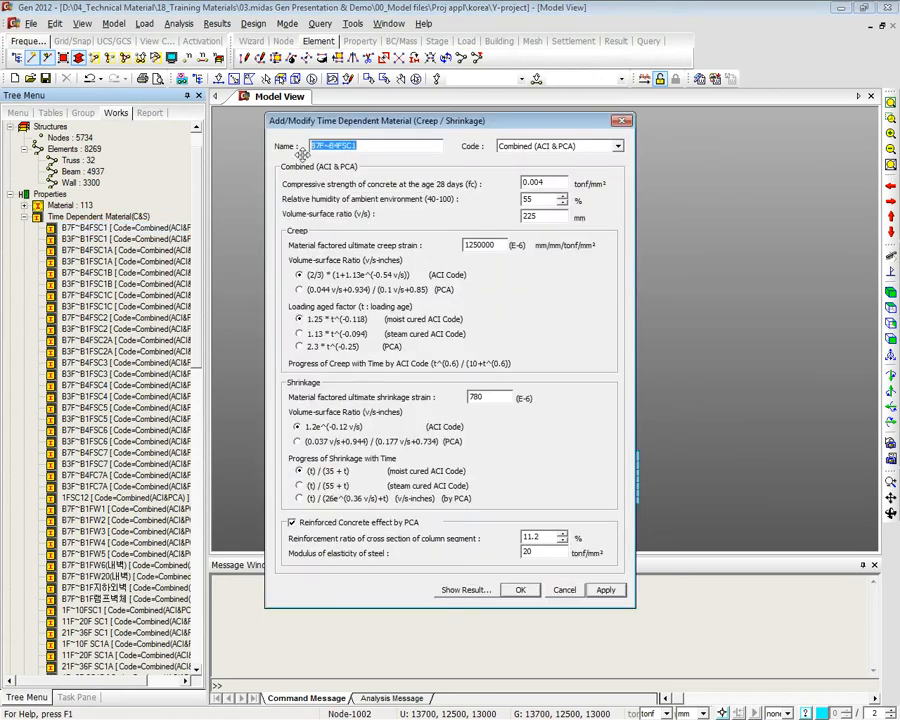
click(352, 145)
drag(352, 120, 349, 93)
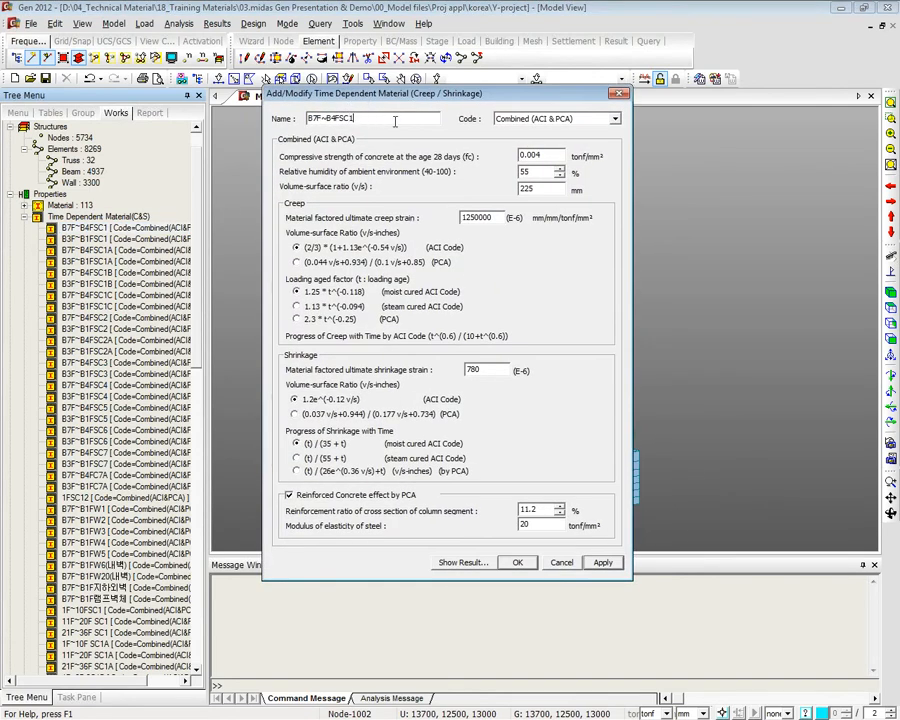
click(537, 118)
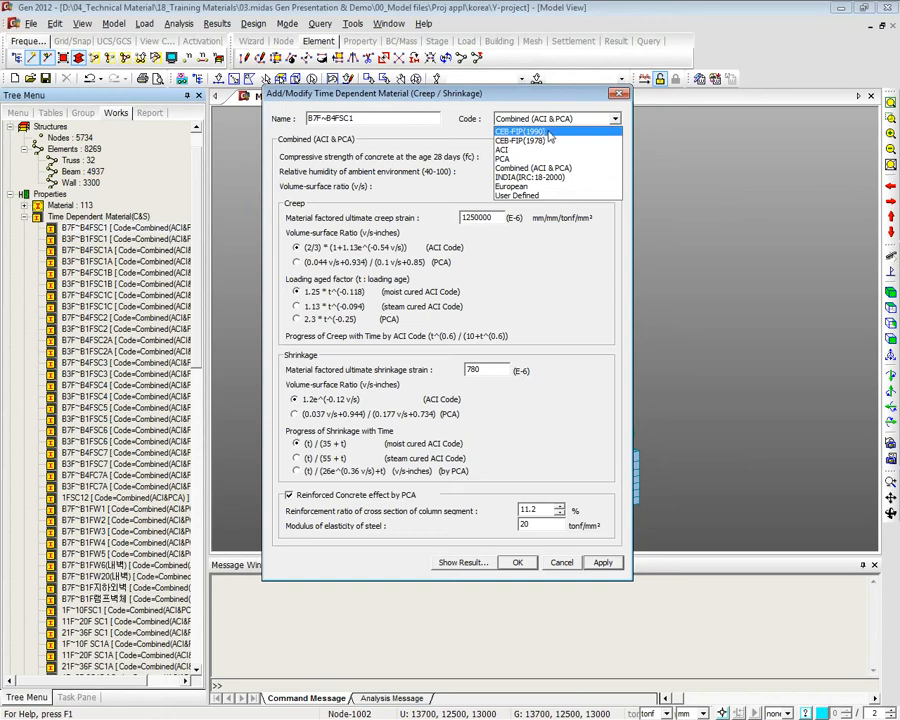
click(548, 133)
click(568, 119)
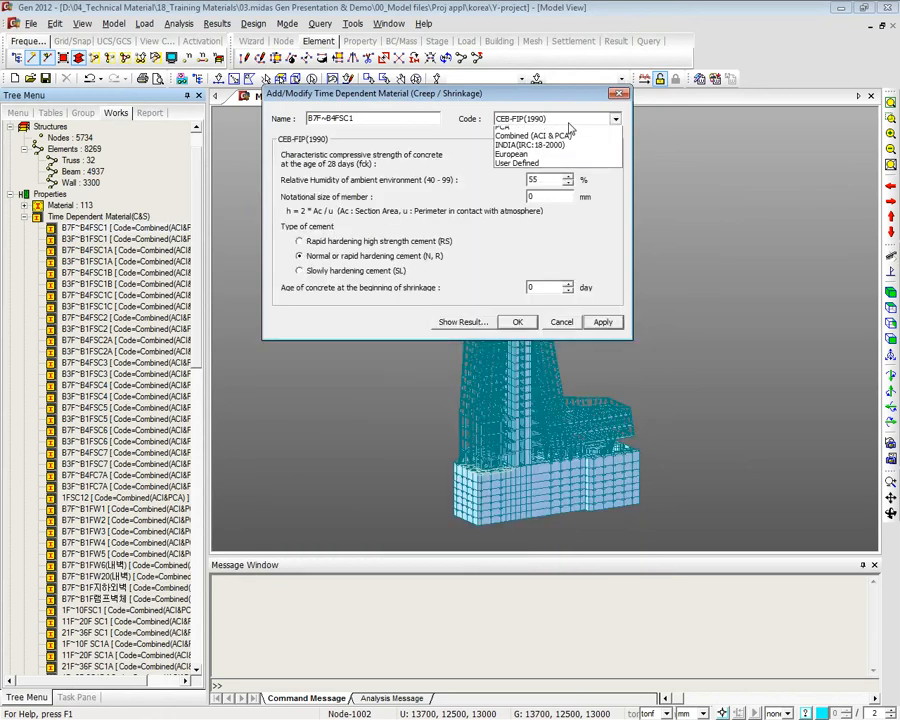
click(574, 139)
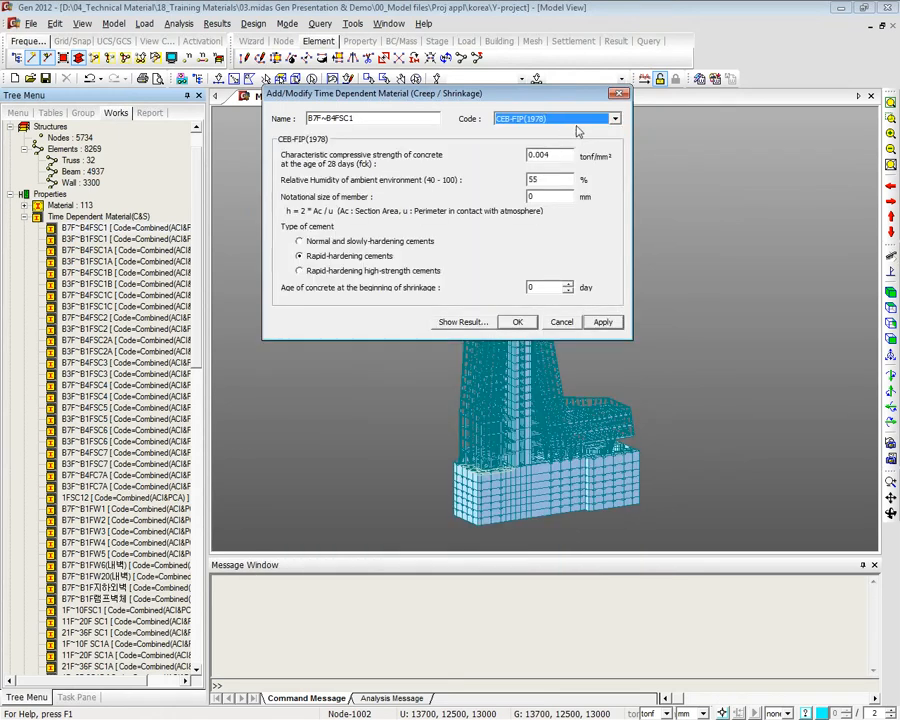
scroll(573, 129, down, 1)
click(565, 120)
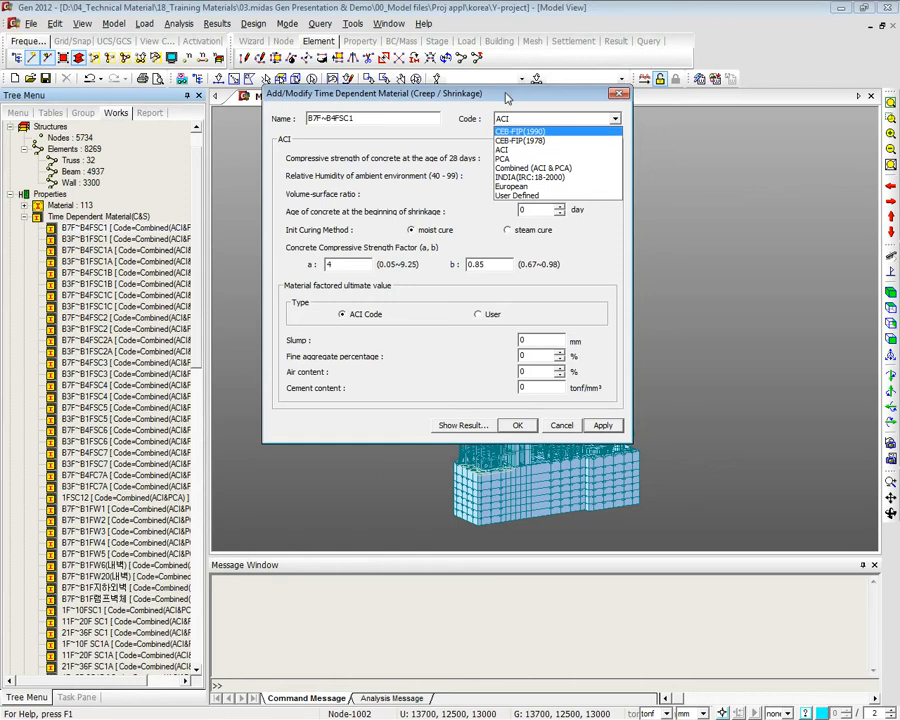
click(540, 151)
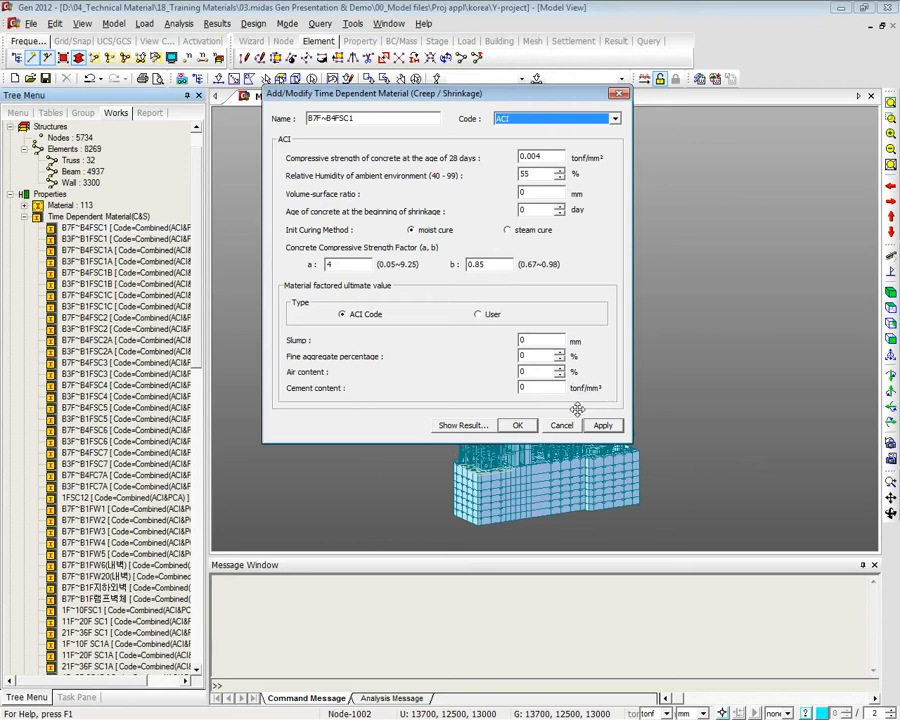
key(Escape)
View the creep coefficient and shrinkage strain graphs of the B7F~B4FSC1 material, then close its definition without changes
right_click(133, 229)
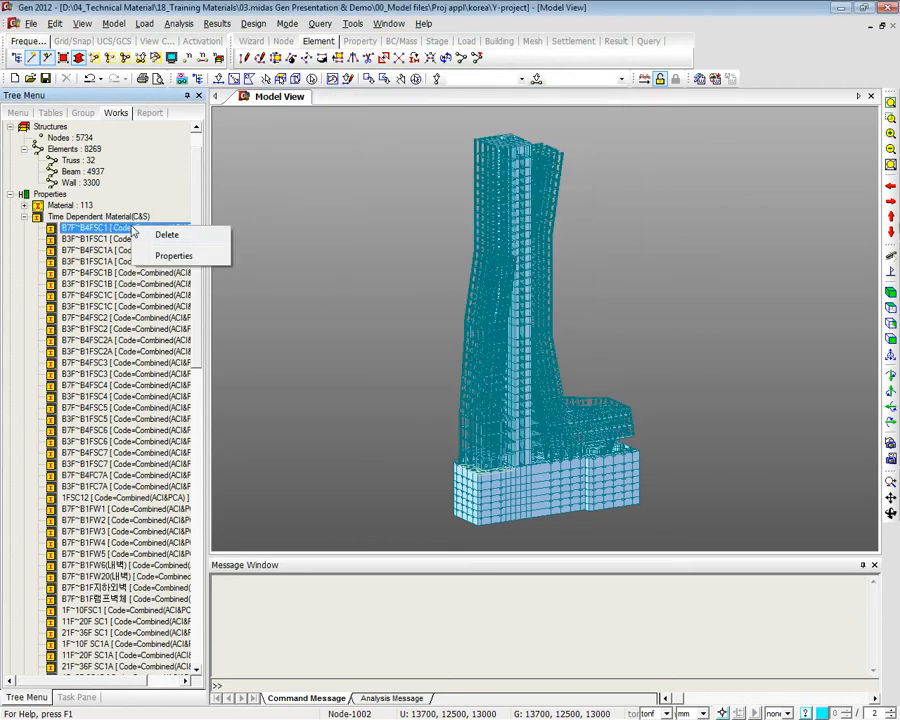
click(173, 255)
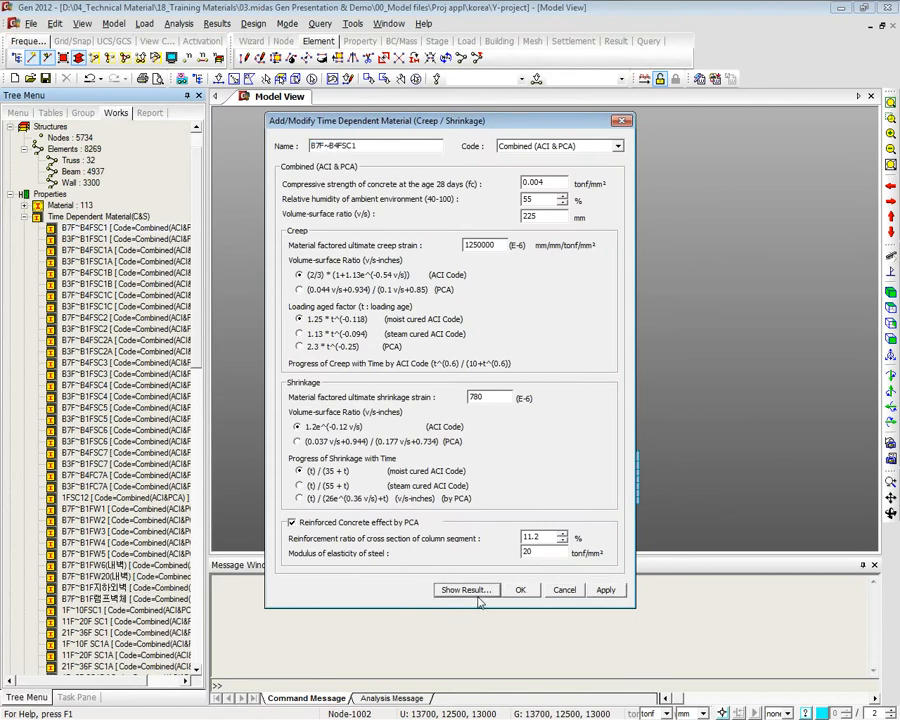
click(466, 590)
drag(232, 150, 333, 149)
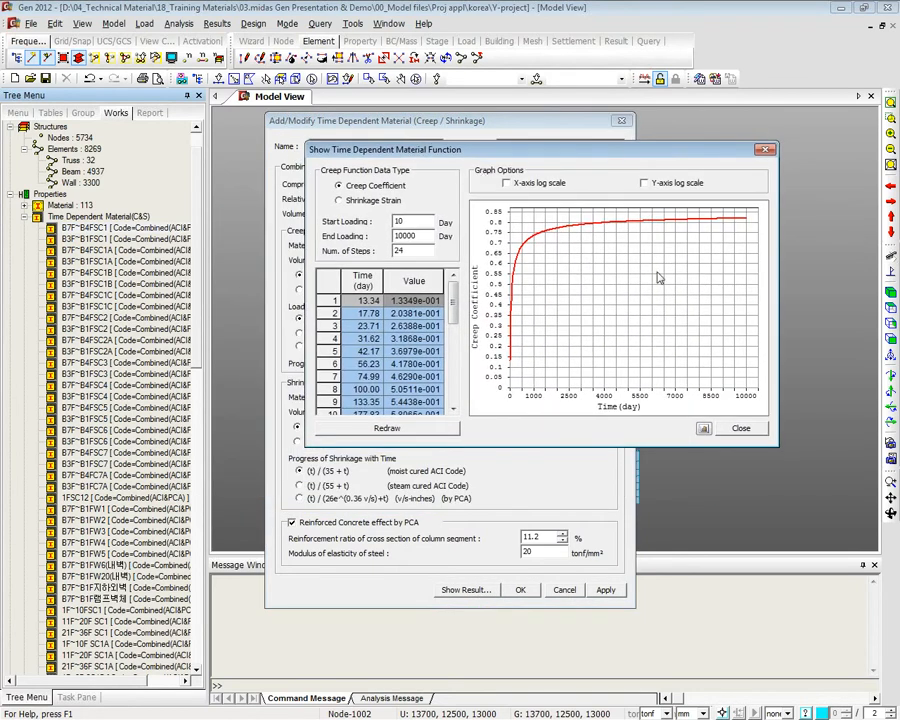
click(339, 200)
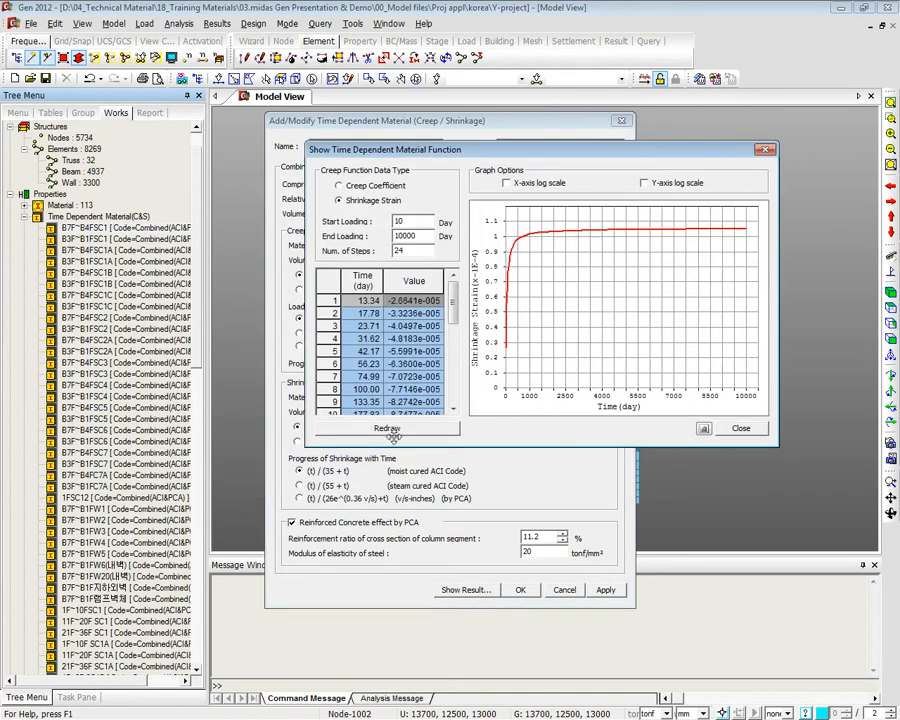
click(741, 429)
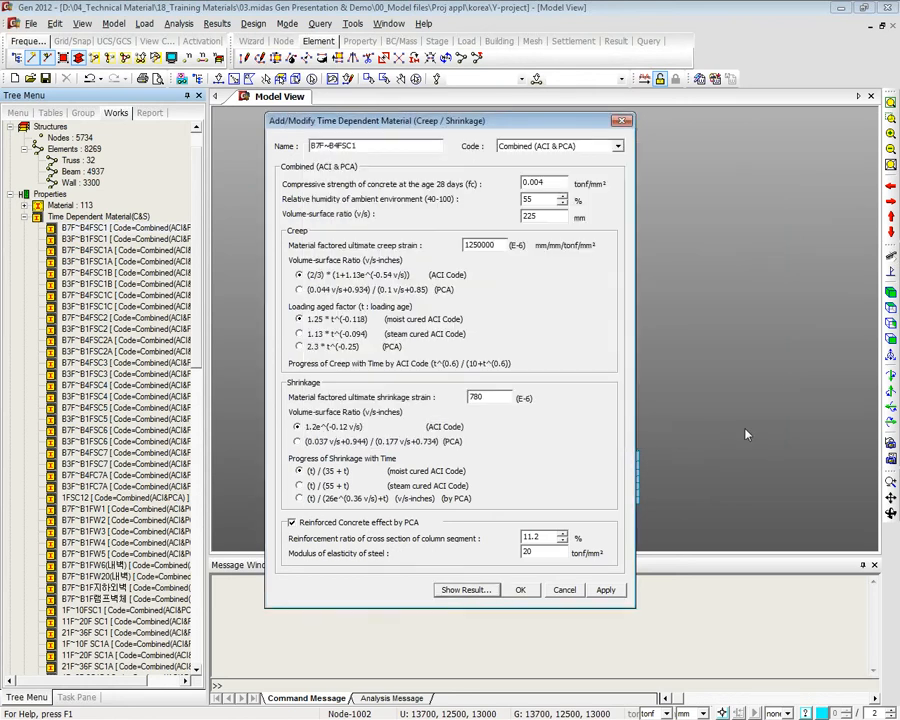
click(558, 594)
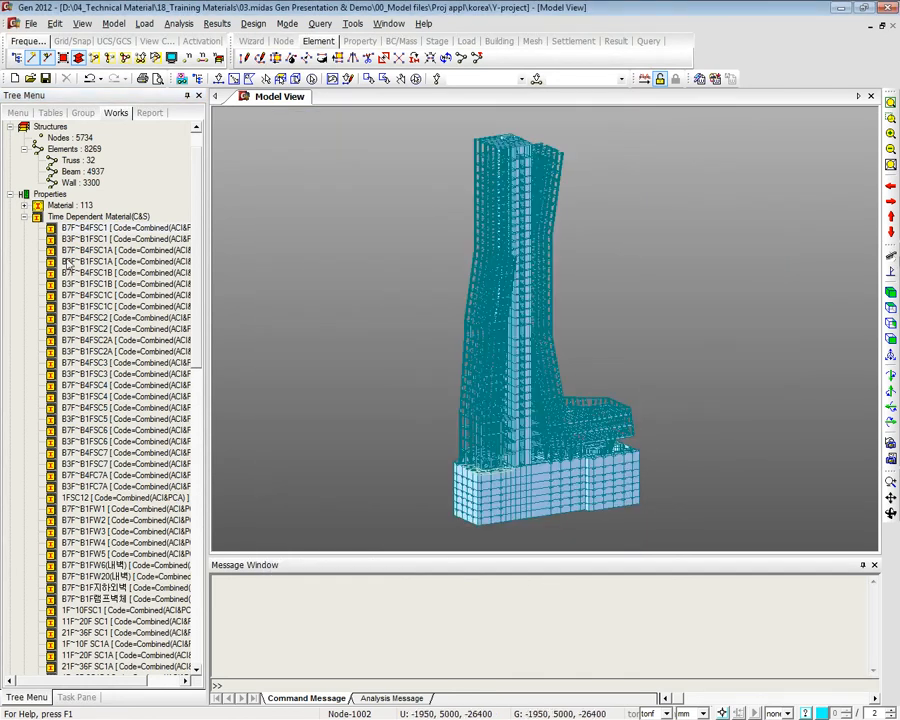
Review the strength development curve and available codes of the compressive strength material 400, then close its definition without changes
click(25, 217)
double_click(84, 263)
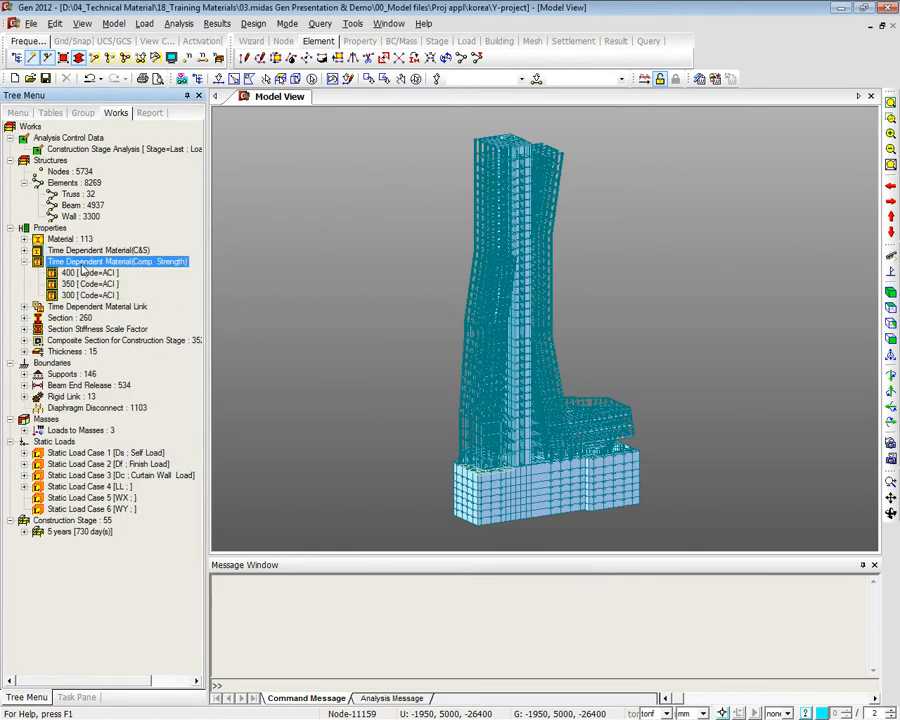
right_click(82, 276)
click(108, 311)
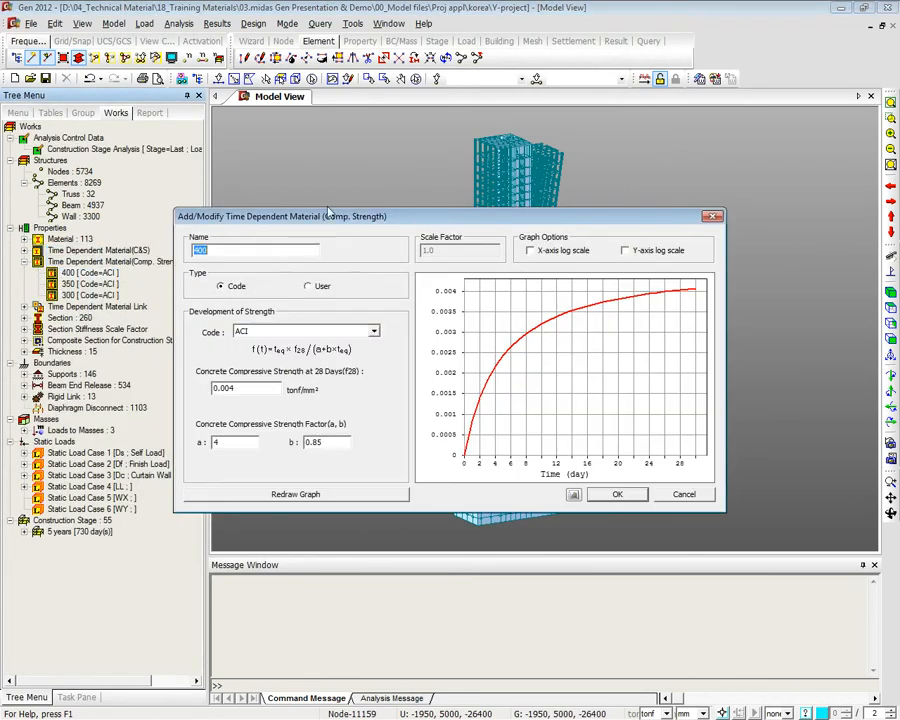
drag(371, 227, 429, 142)
click(420, 246)
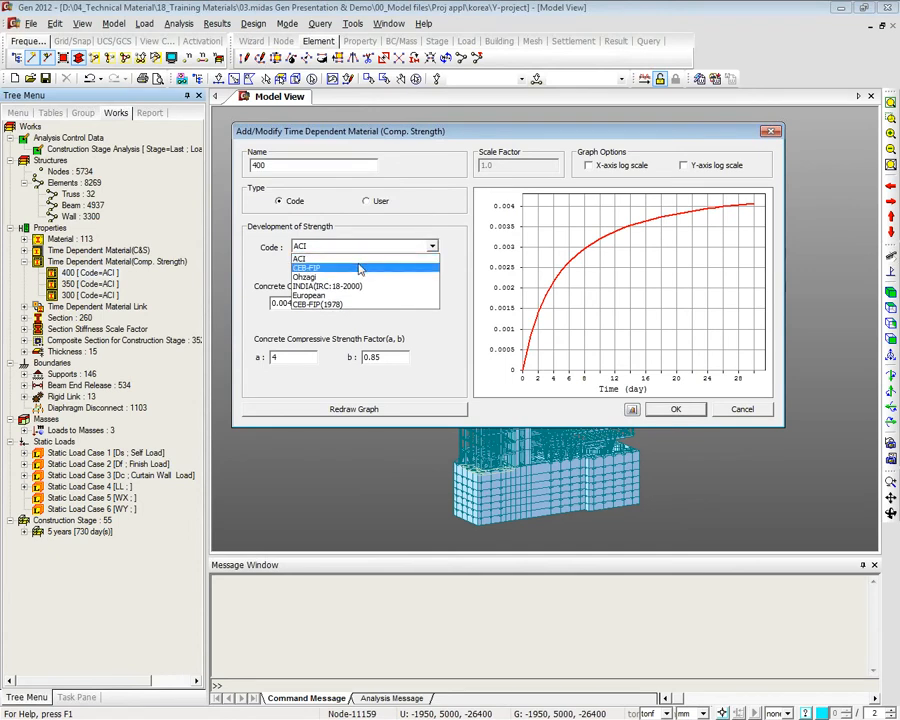
click(270, 249)
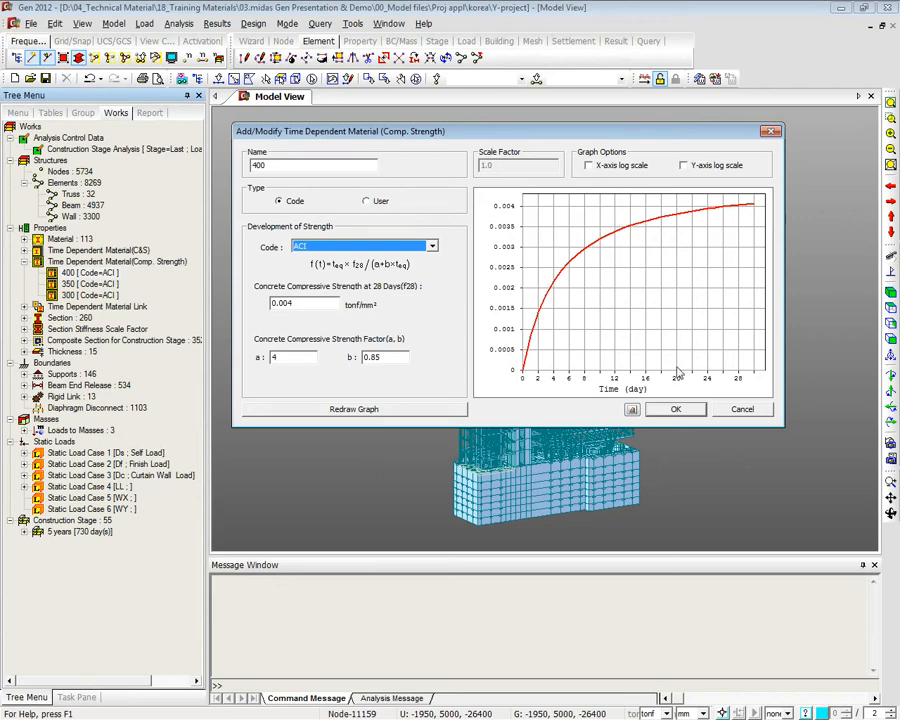
click(748, 410)
click(345, 647)
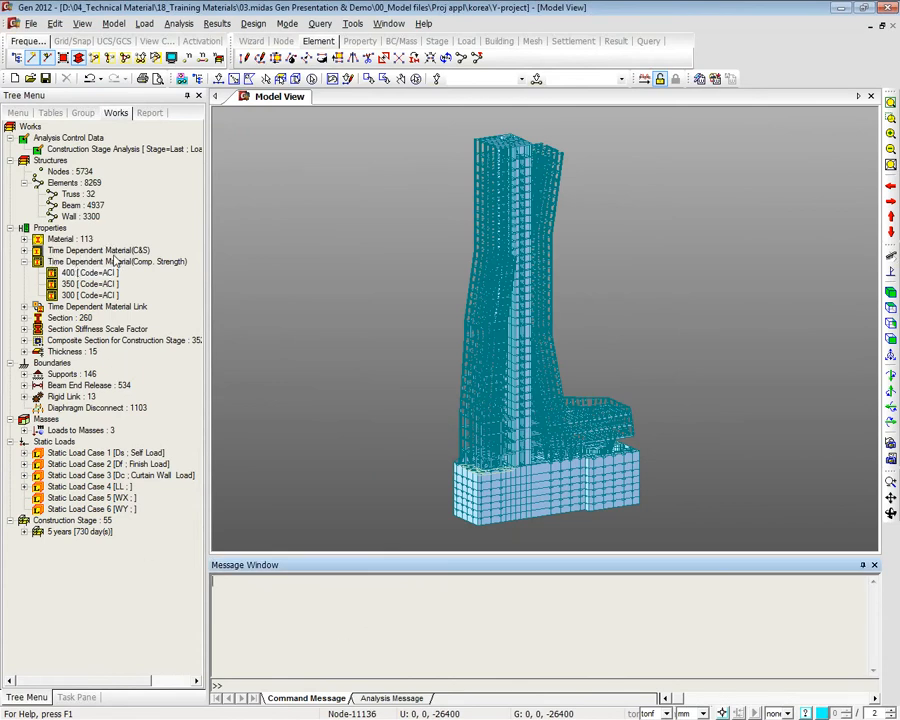
List the time dependent material links that assign creep, shrinkage and strength definitions to the materials
click(95, 307)
click(24, 308)
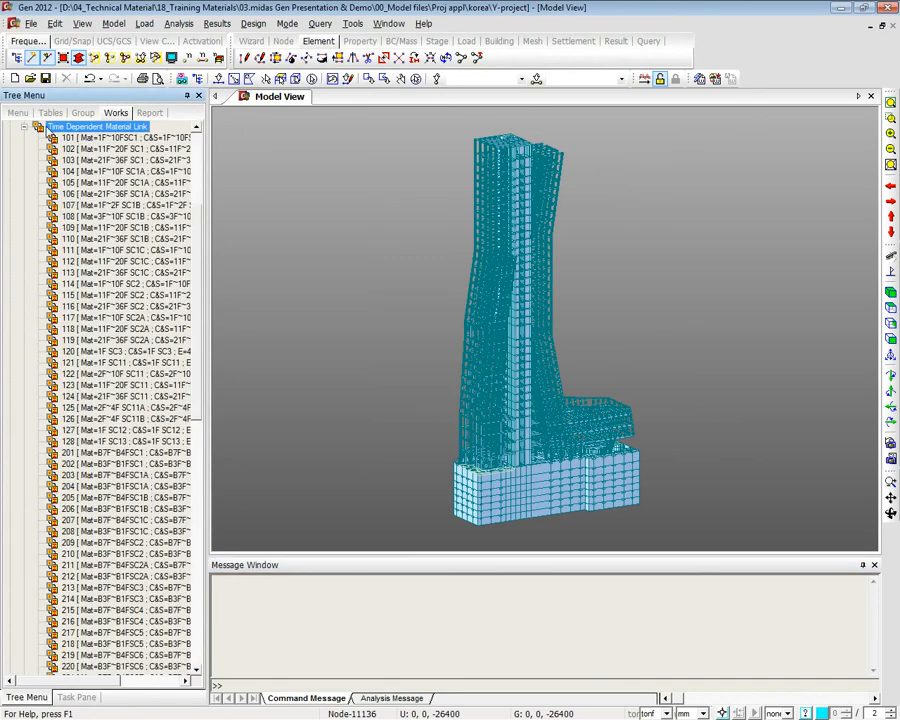
scroll(140, 262, up, 5)
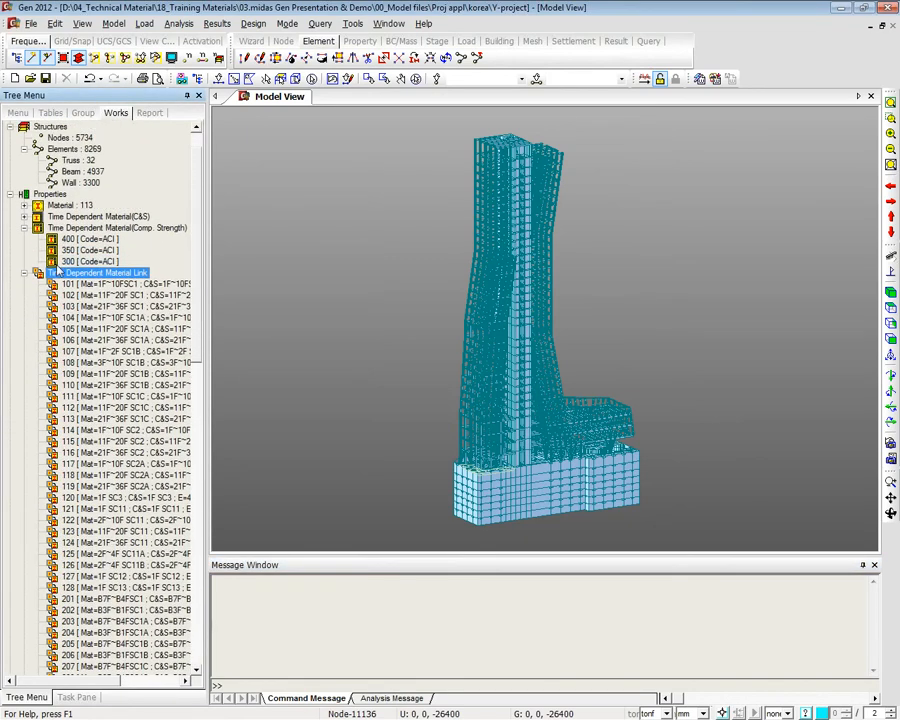
Review the creep/shrinkage definition, compressive strength 400 and material assigned in time dependent material link 101, then close the link settings without changes
click(23, 205)
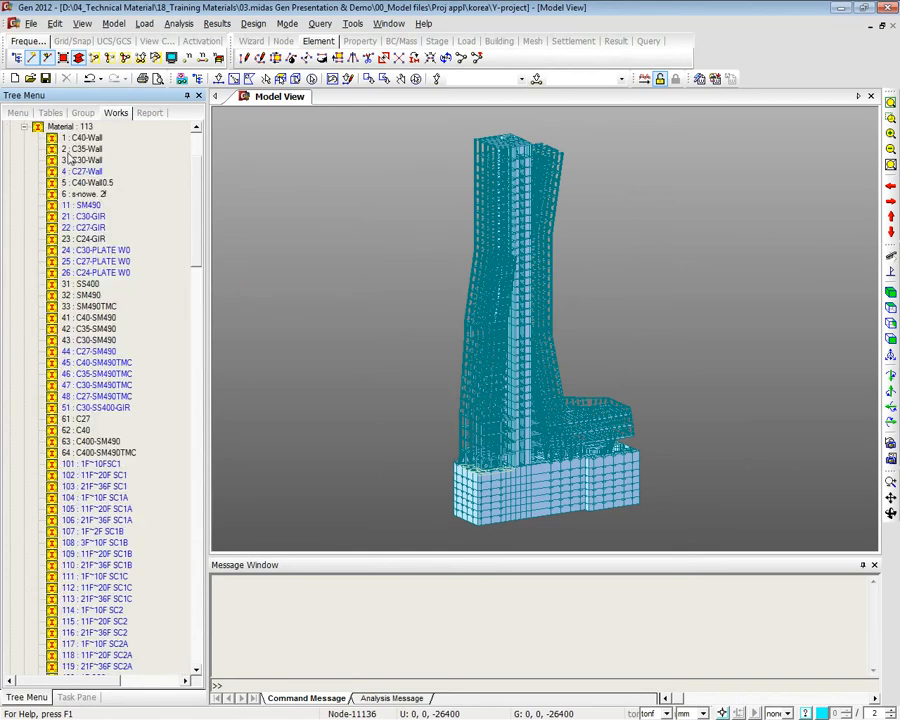
click(24, 127)
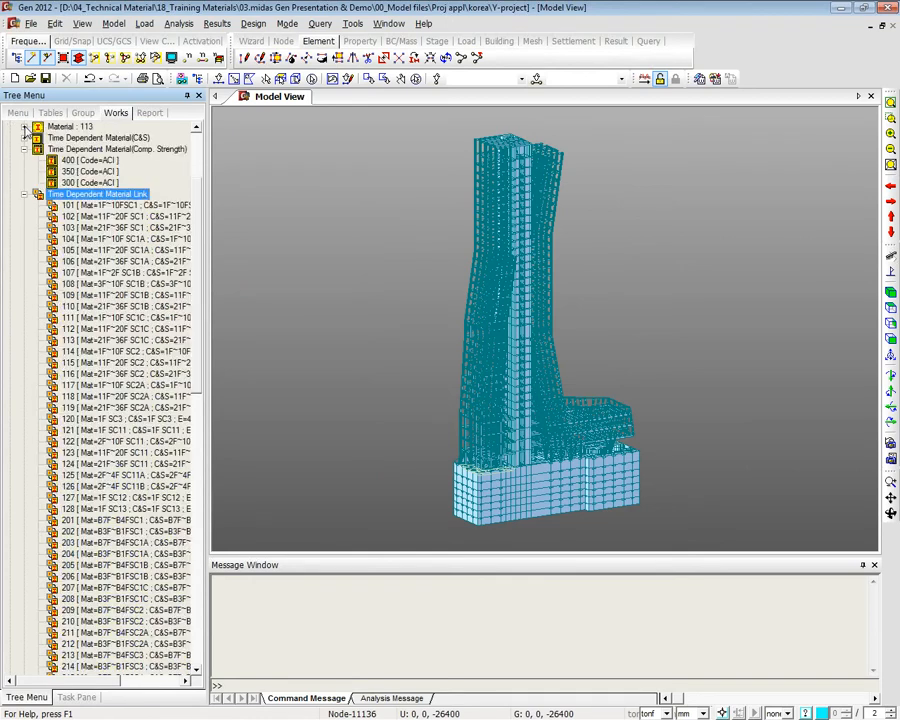
right_click(74, 207)
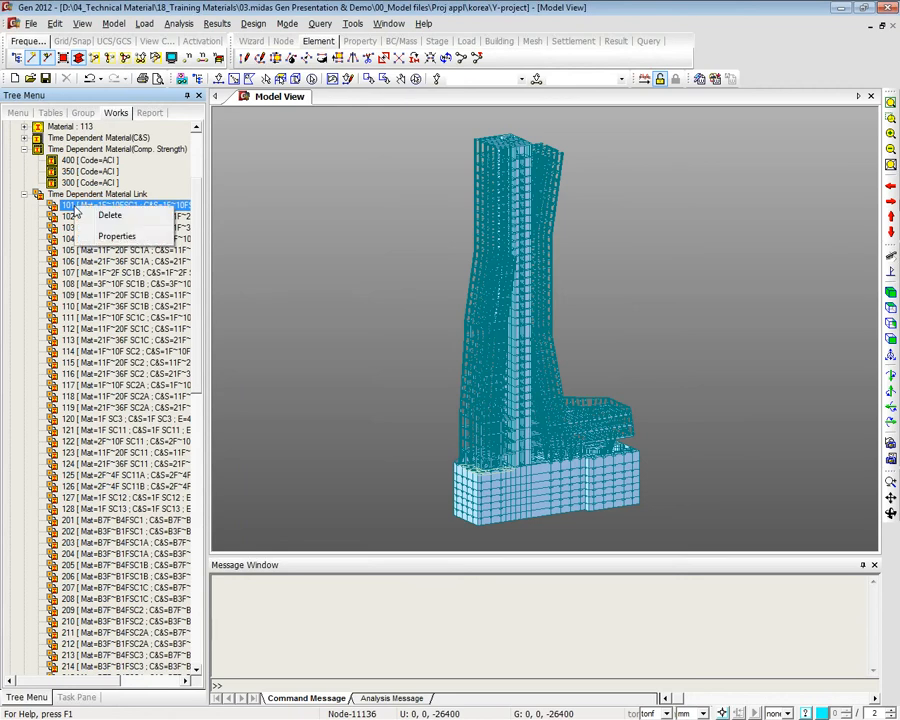
click(116, 236)
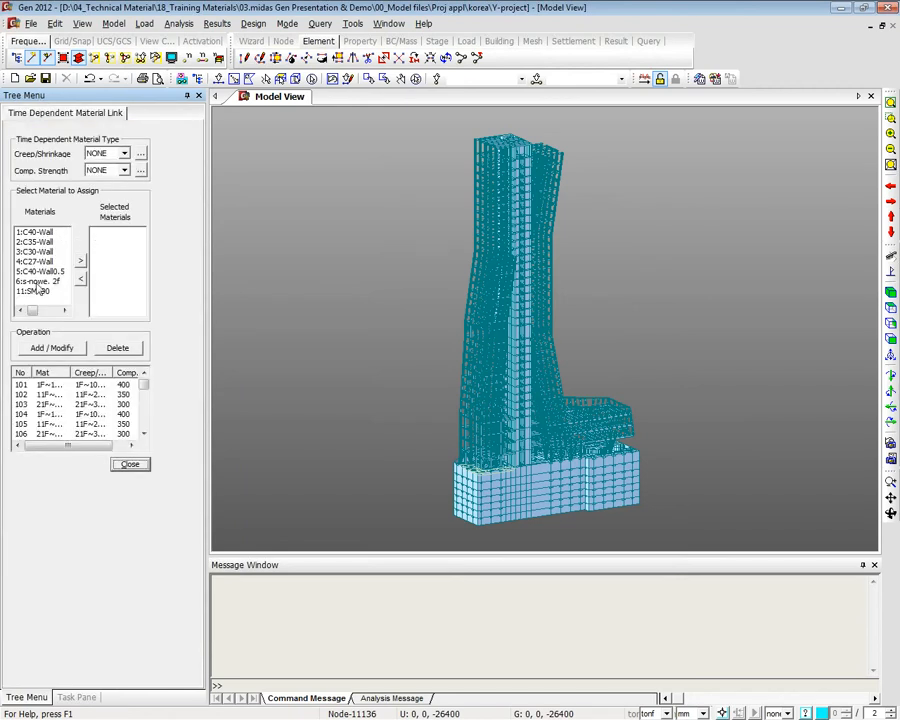
click(79, 386)
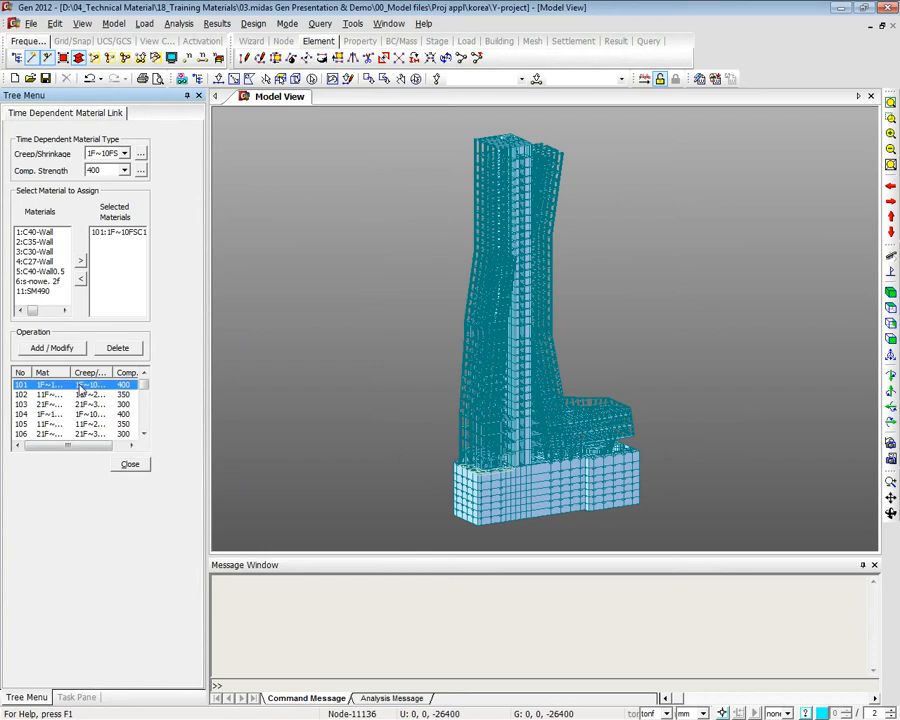
click(113, 153)
click(114, 158)
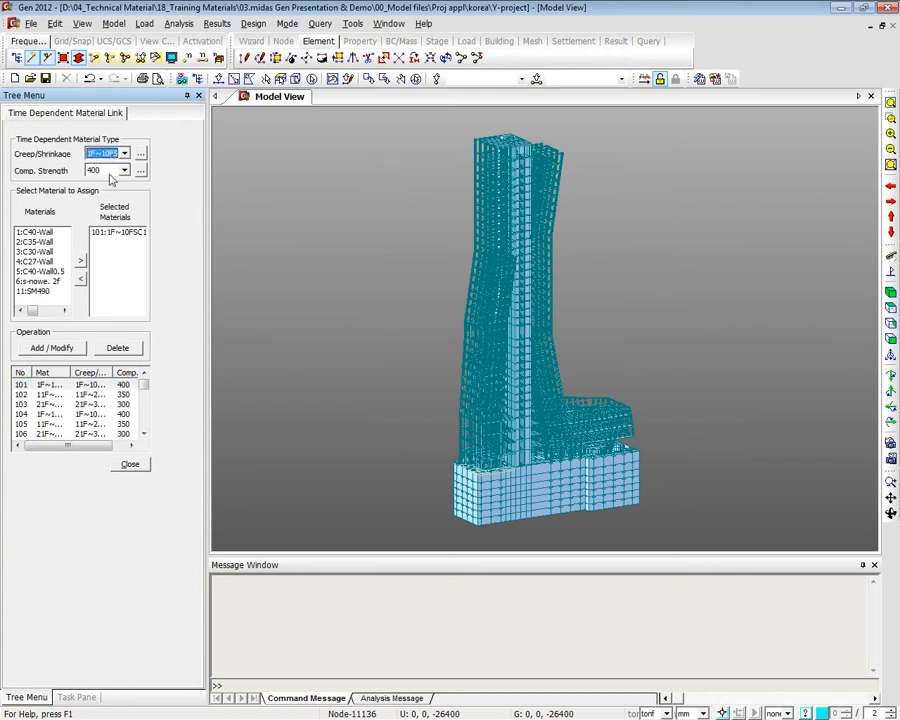
click(110, 172)
click(108, 191)
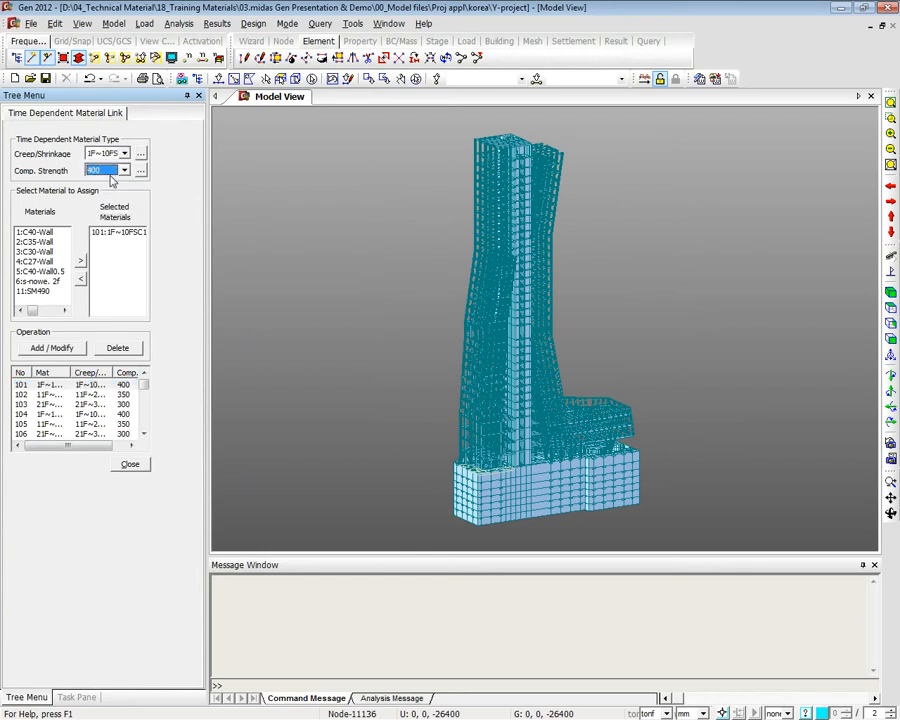
click(119, 233)
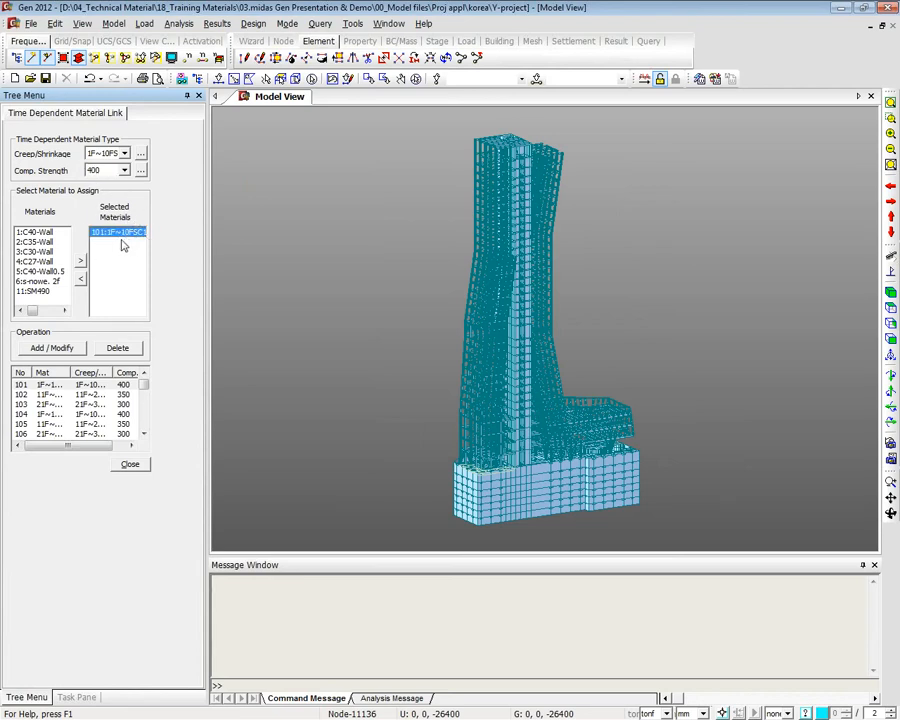
click(84, 386)
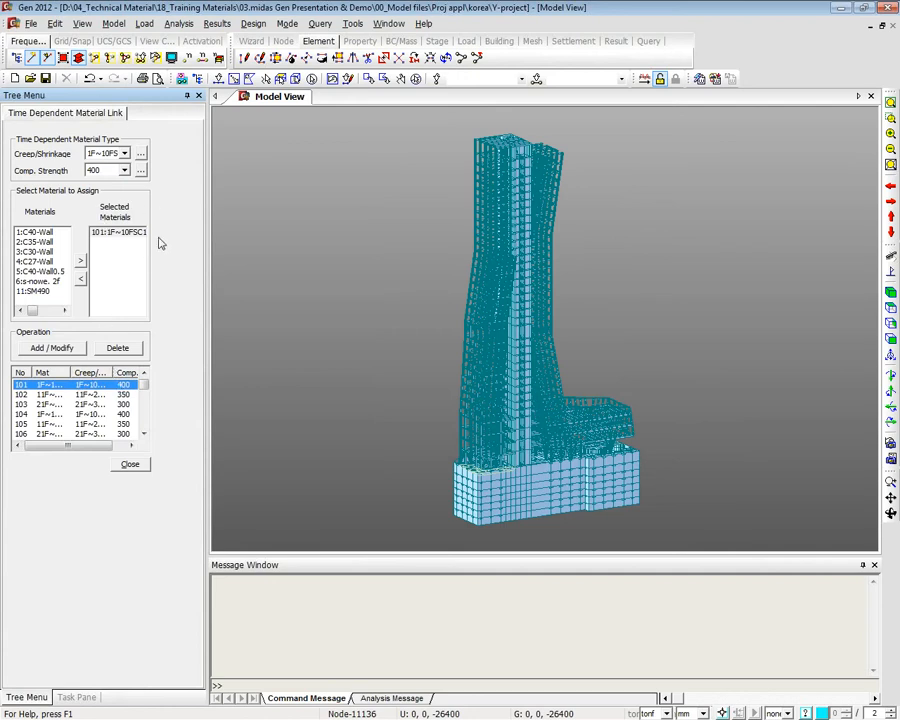
click(140, 468)
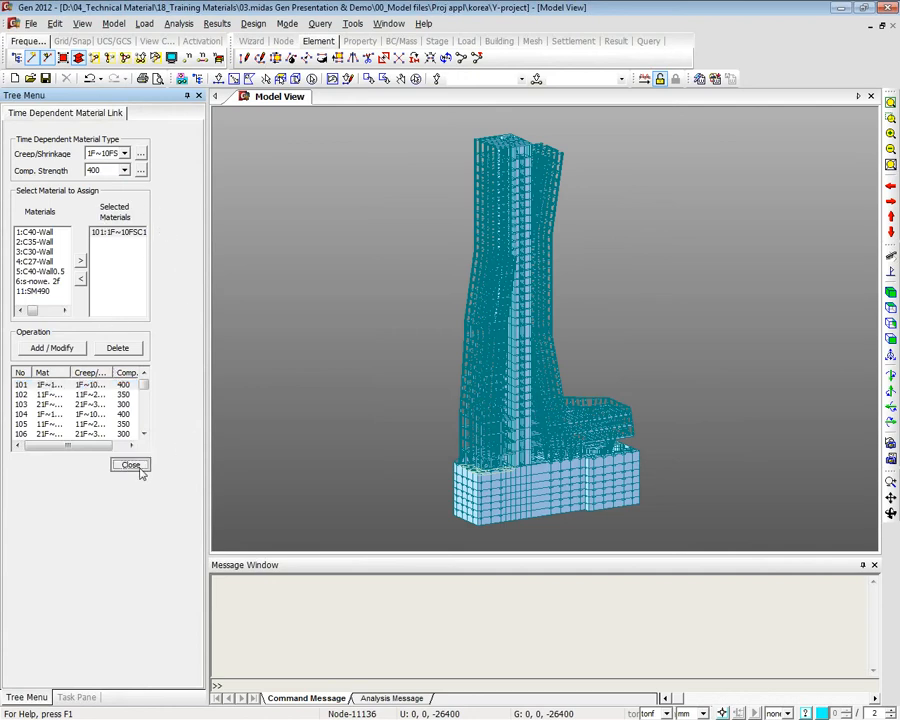
List the section stiffness scale factors and open the properties of the CB1 entry in boundary group #CS44
click(25, 195)
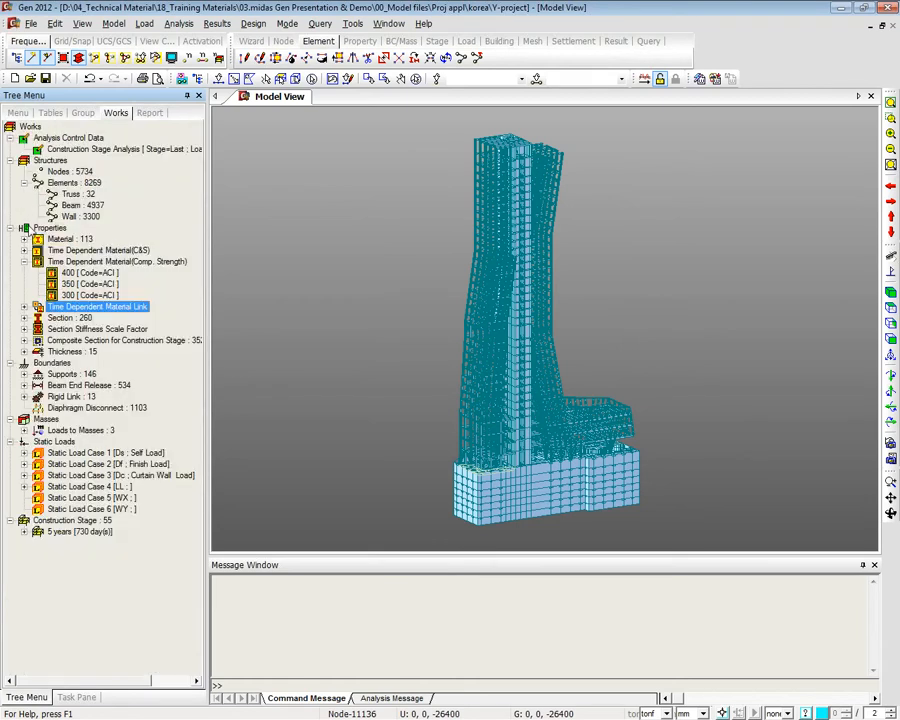
click(24, 262)
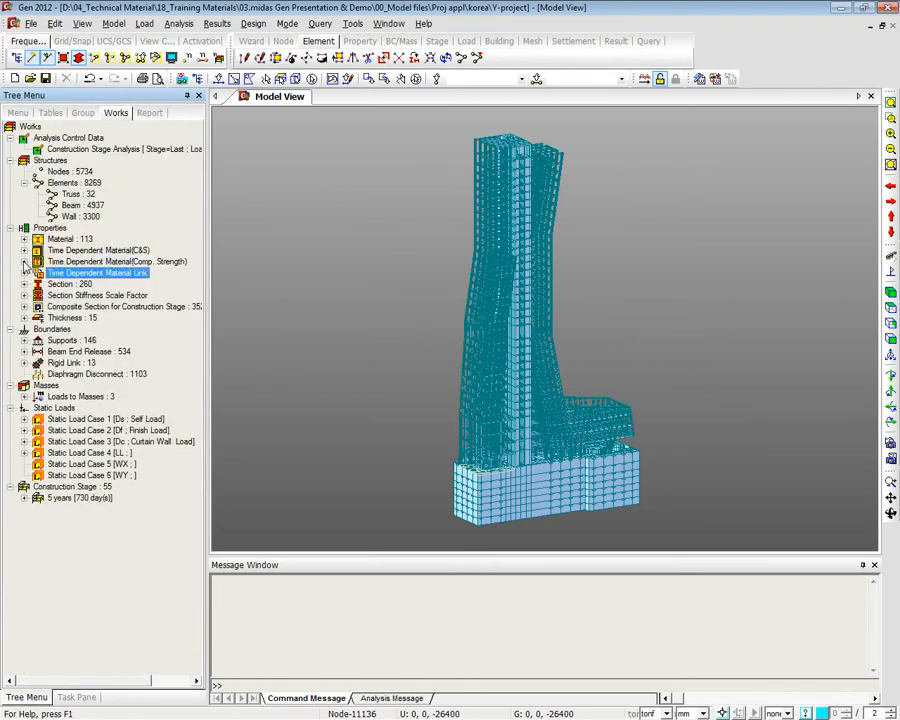
click(65, 296)
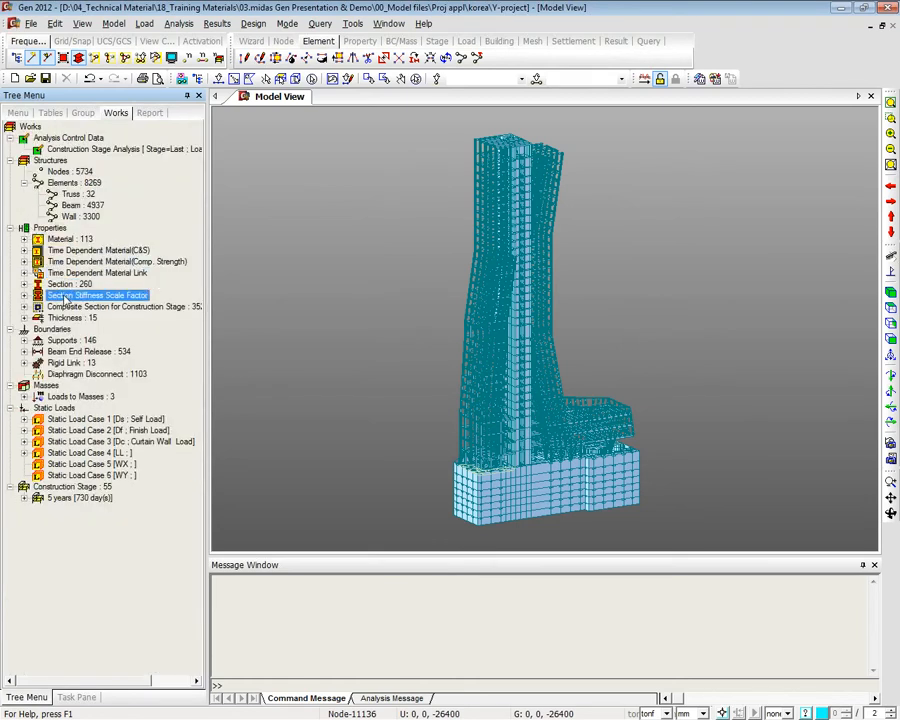
click(24, 296)
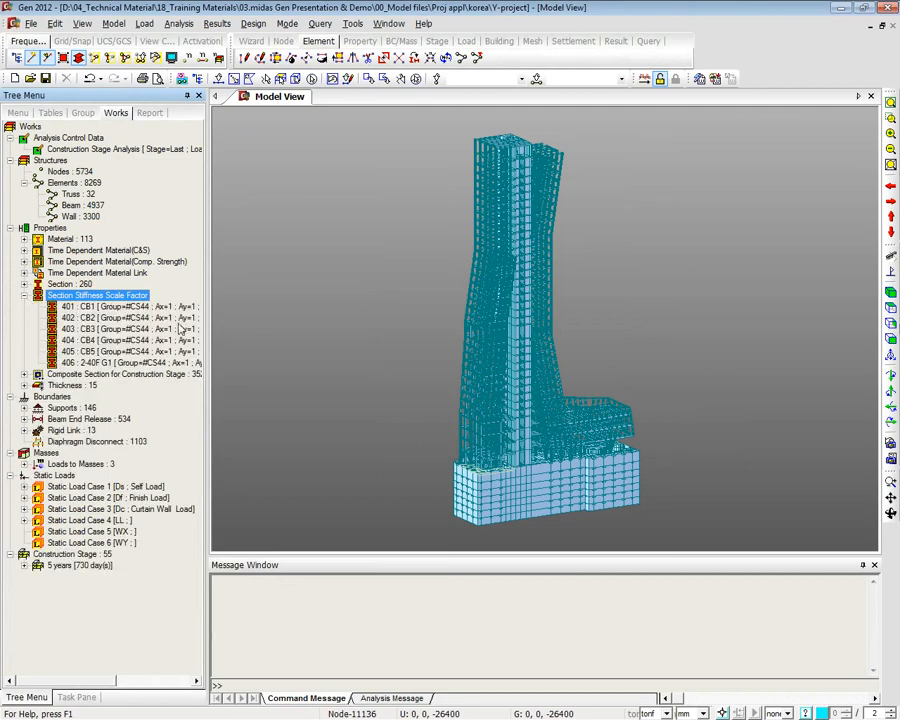
right_click(180, 306)
click(198, 334)
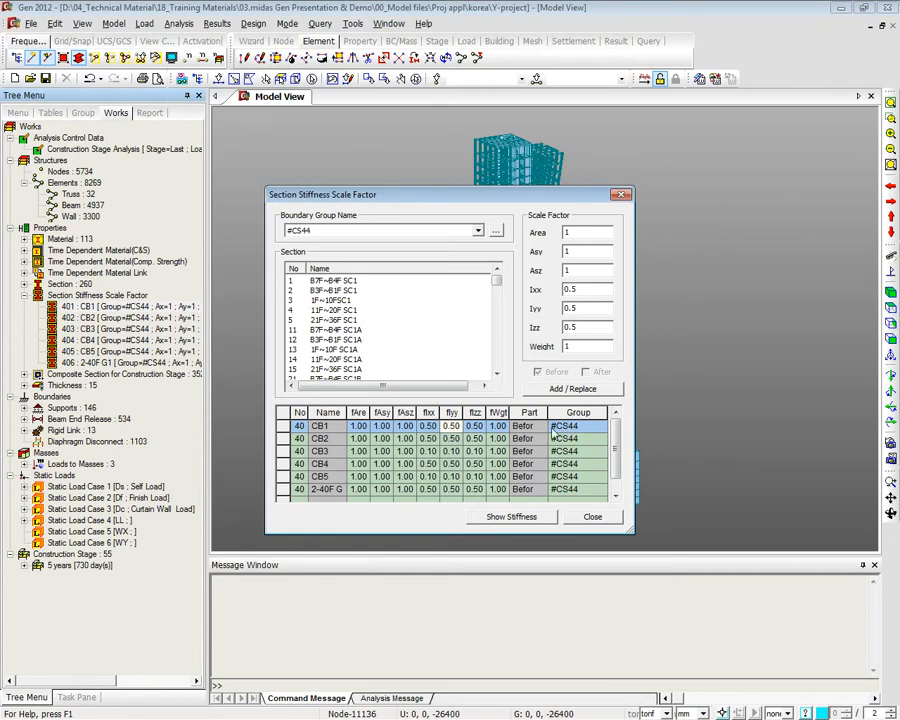
Examine the Ixx, Iyy and Izz scale factors of section CB1, then close the stiffness scale factor settings without changes
click(475, 427)
click(450, 428)
drag(463, 432, 472, 436)
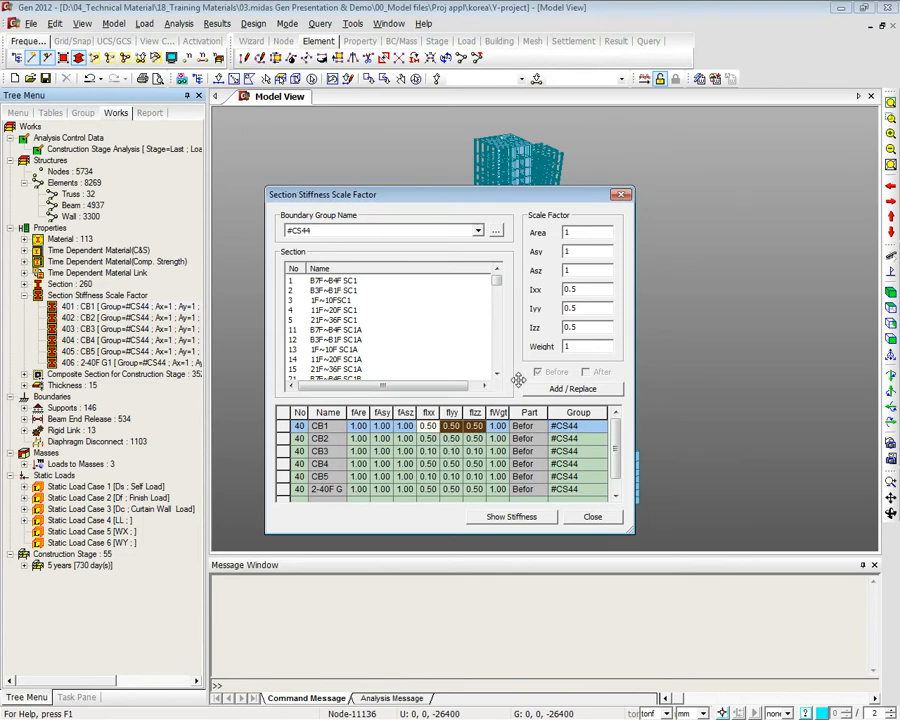
click(590, 517)
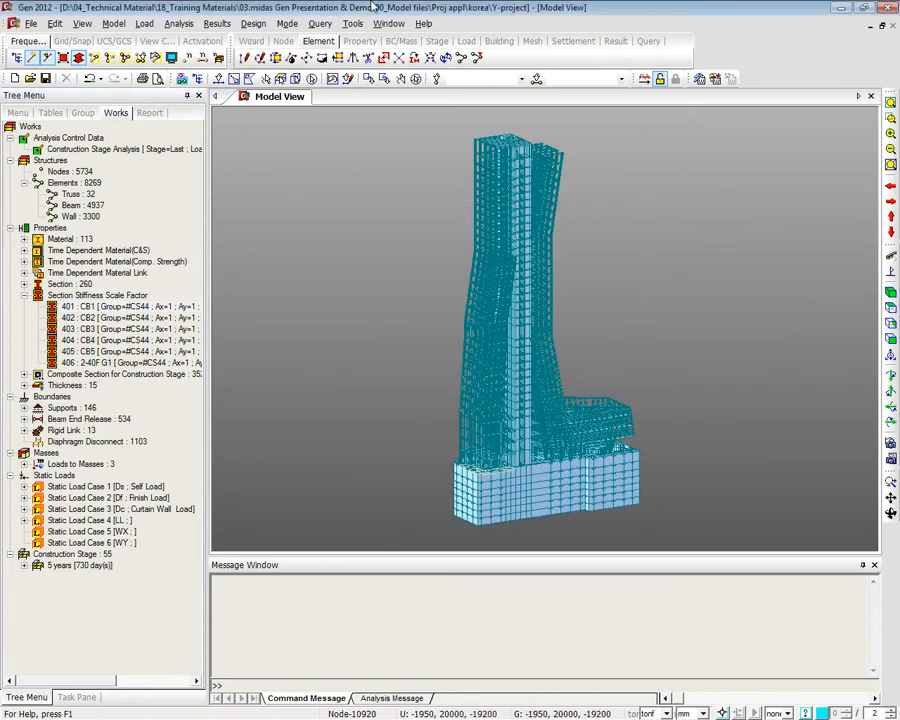
Open construction stage #CS01 and review its activated element, boundary and load groups
click(436, 41)
click(245, 58)
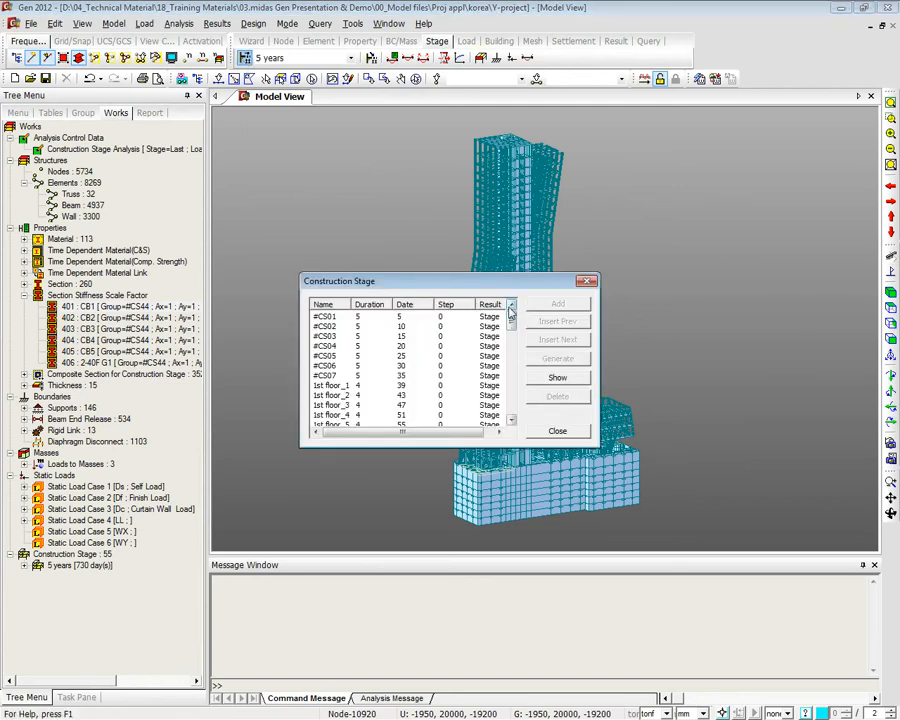
double_click(412, 316)
drag(410, 159, 451, 98)
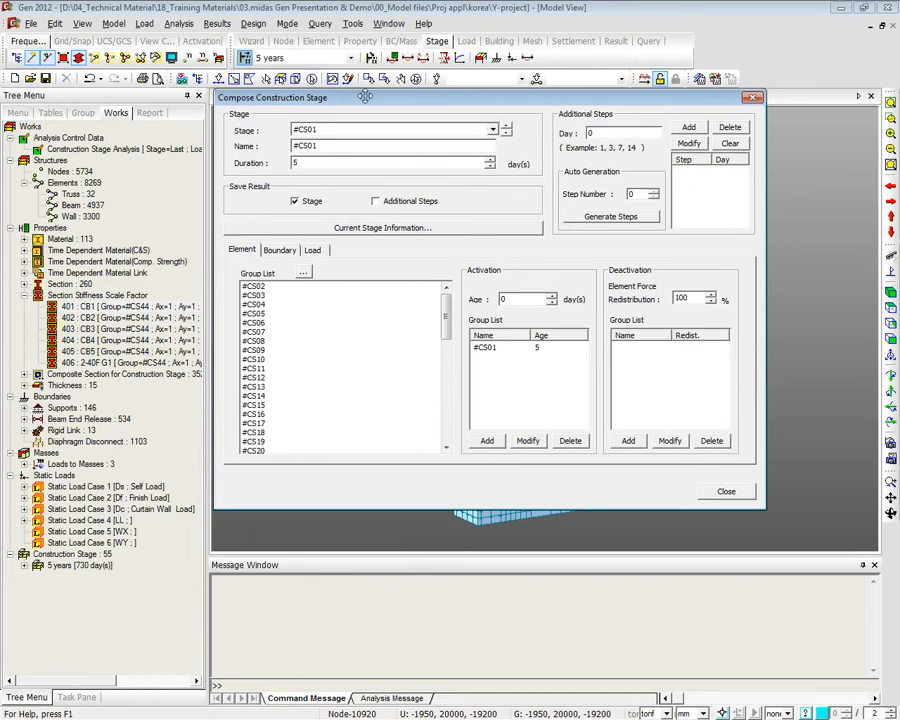
drag(362, 96, 372, 100)
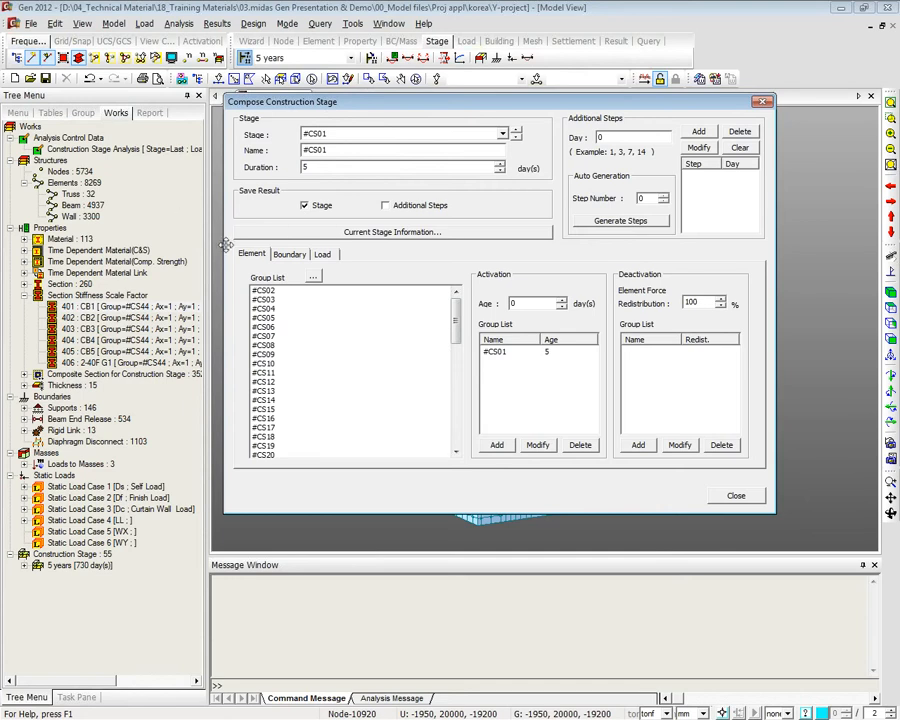
click(290, 255)
click(325, 256)
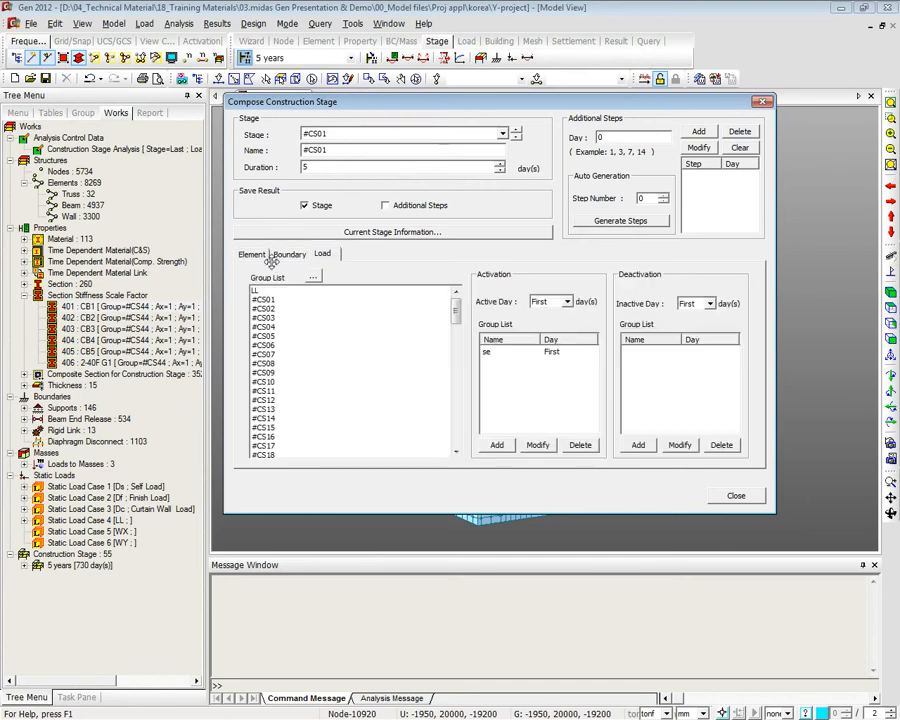
click(252, 255)
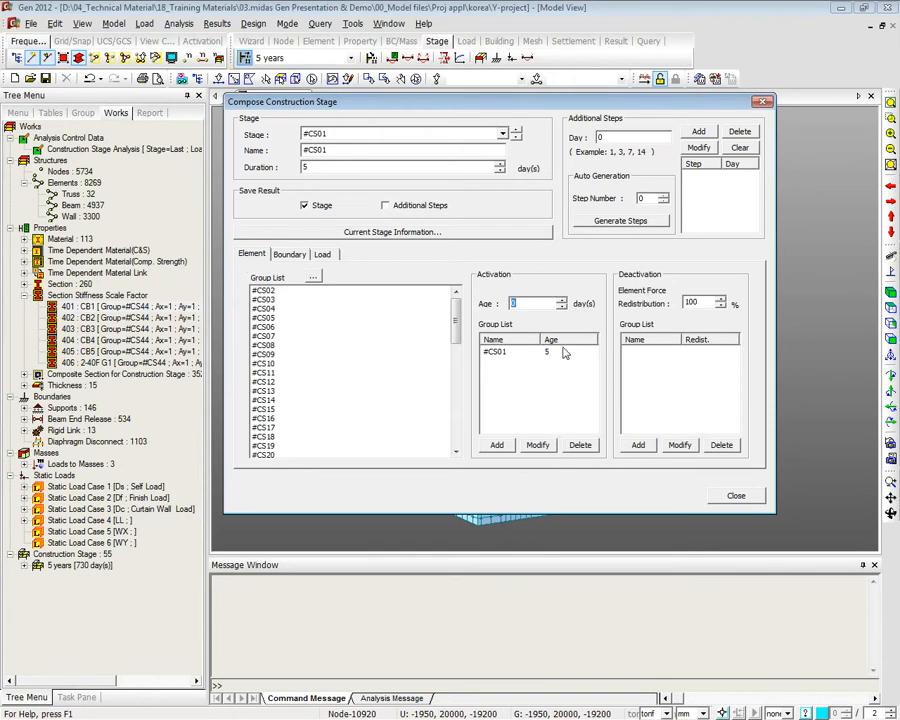
click(292, 257)
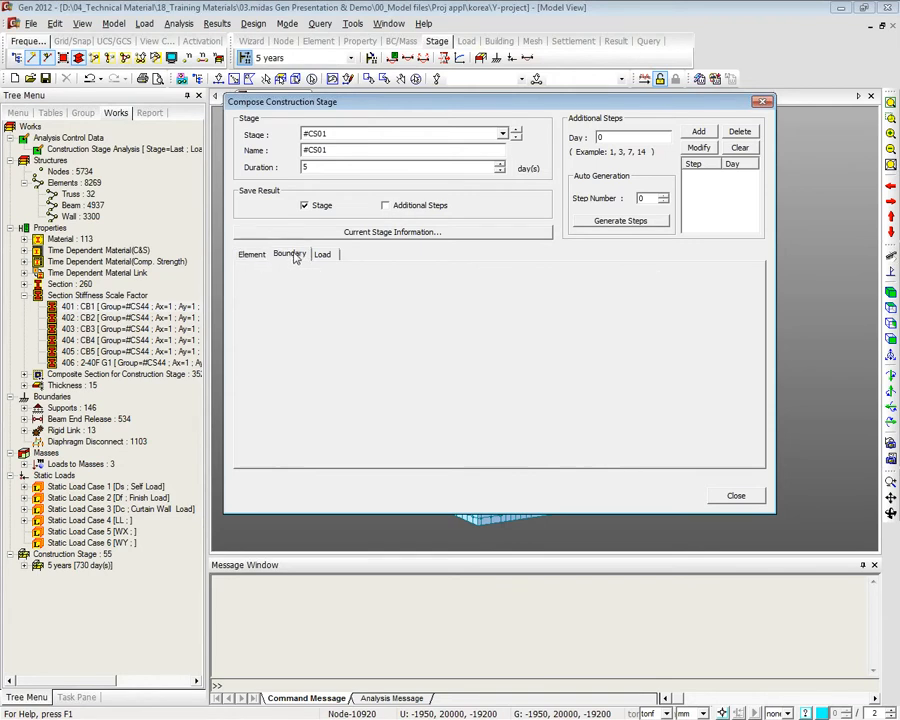
click(323, 254)
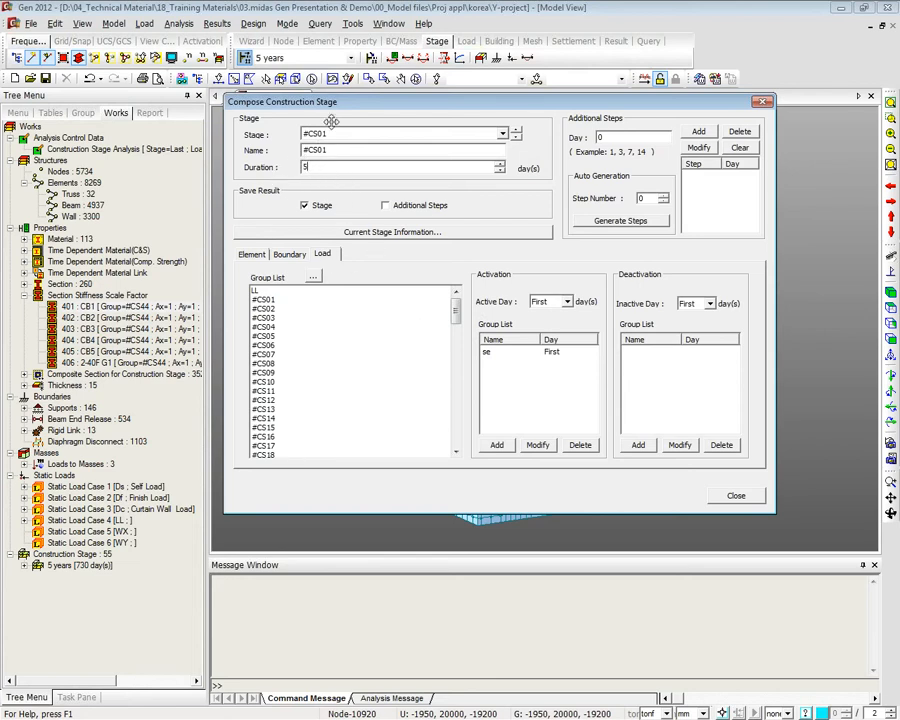
Browse the load settings of the stages from #CS01 to 1st floor_6, then close the construction stage definitions without changes
click(502, 133)
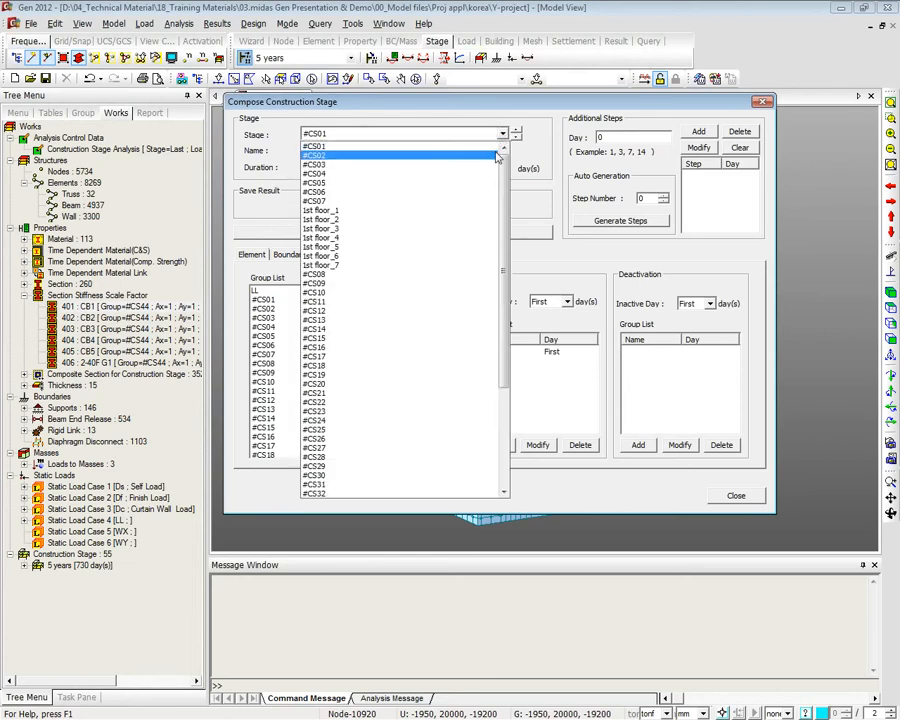
click(494, 148)
scroll(496, 152, down, 7)
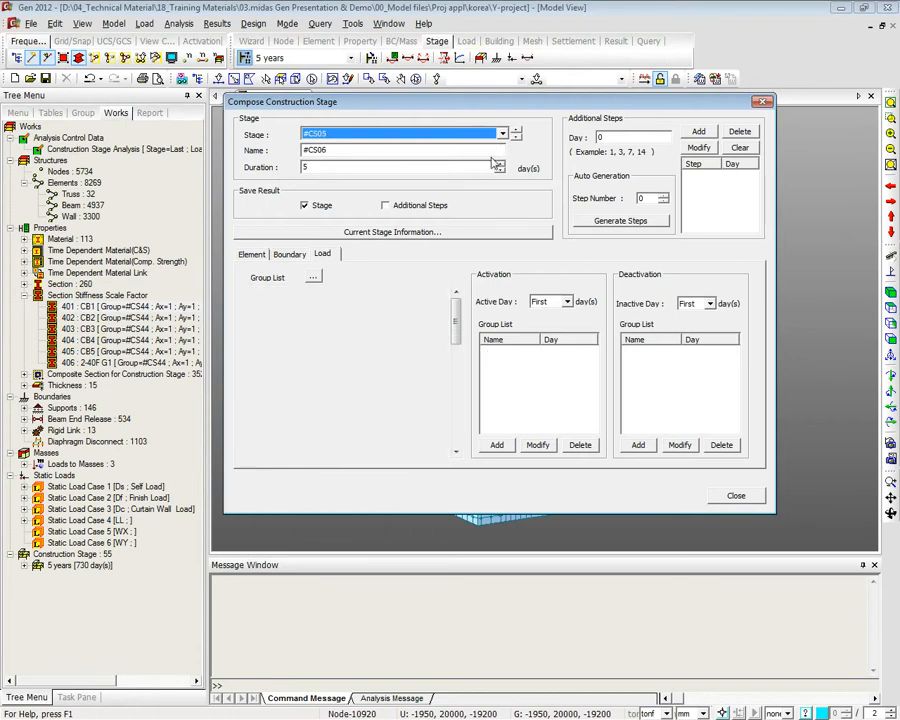
scroll(469, 218, down, 3)
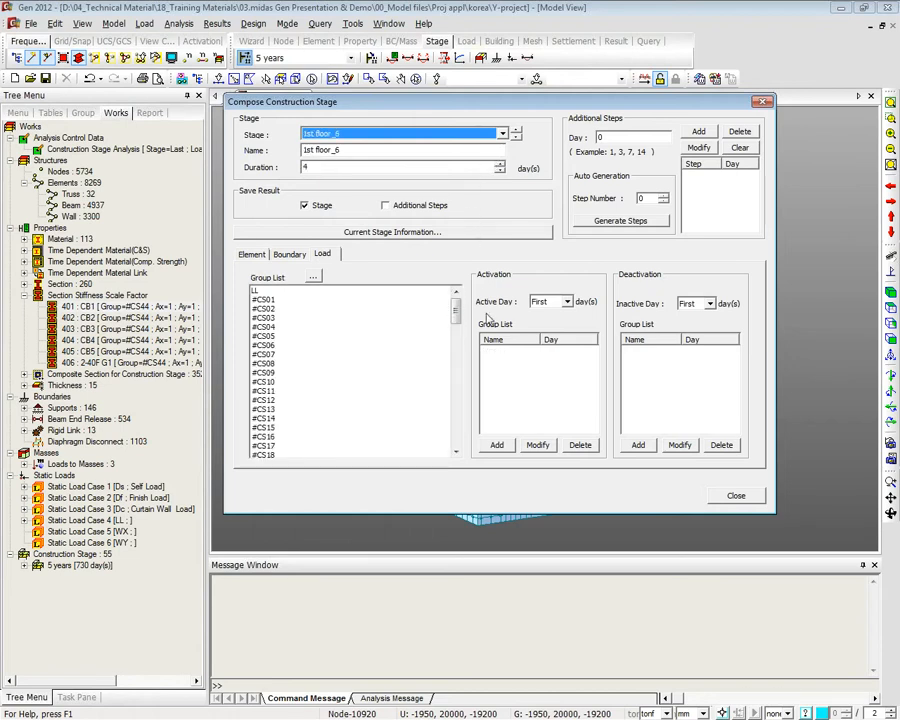
click(749, 497)
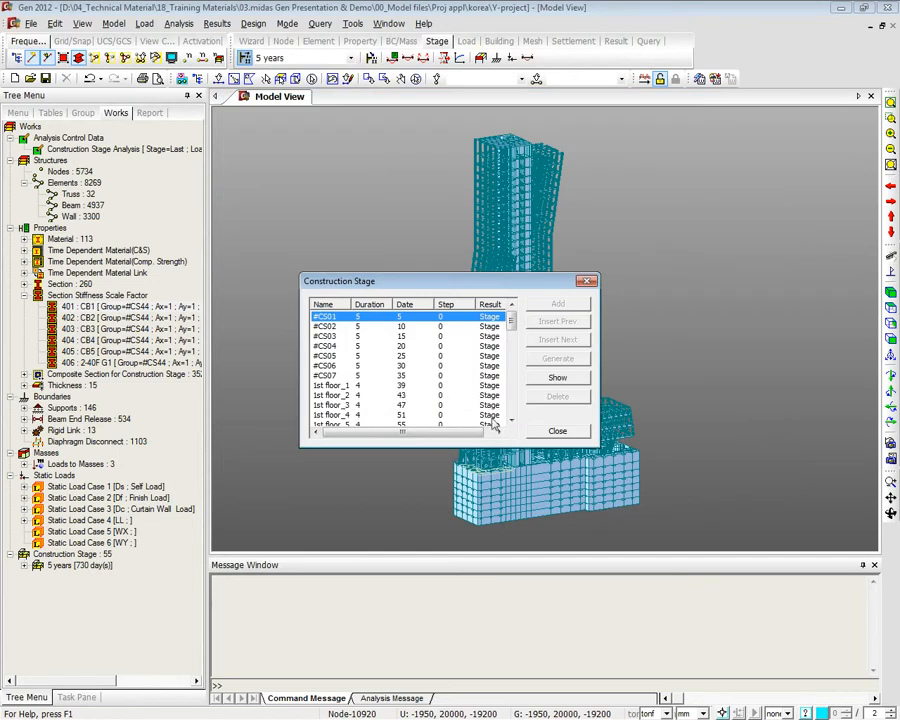
click(555, 430)
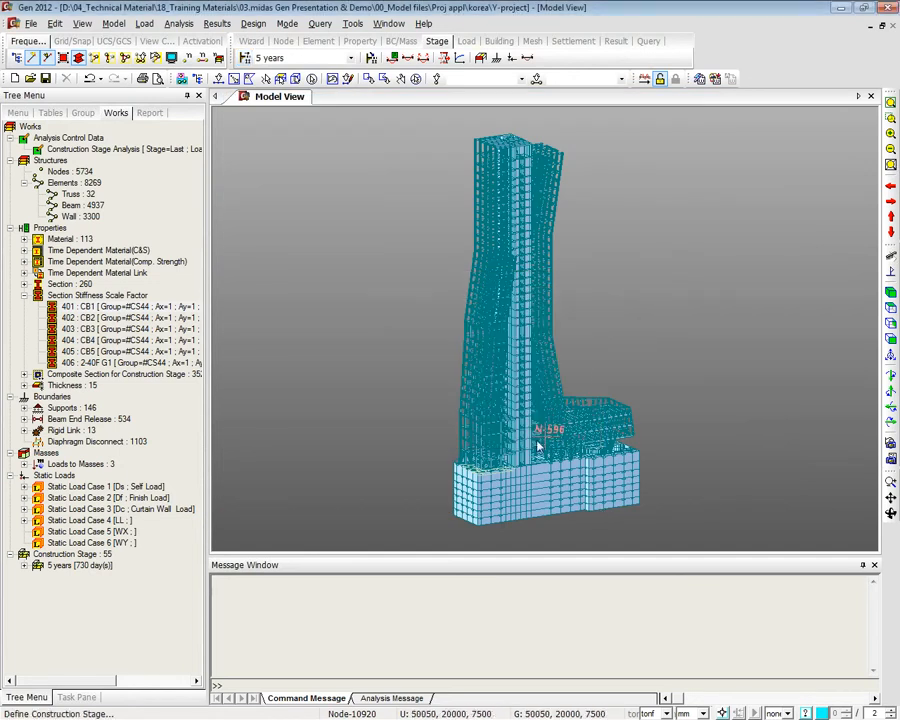
click(55, 476)
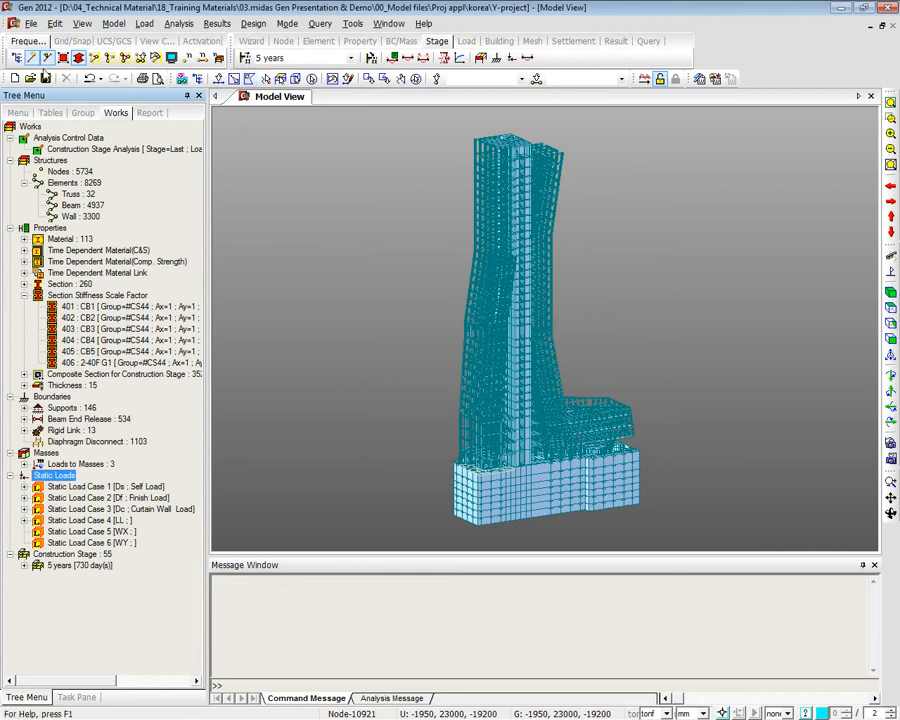
click(30, 79)
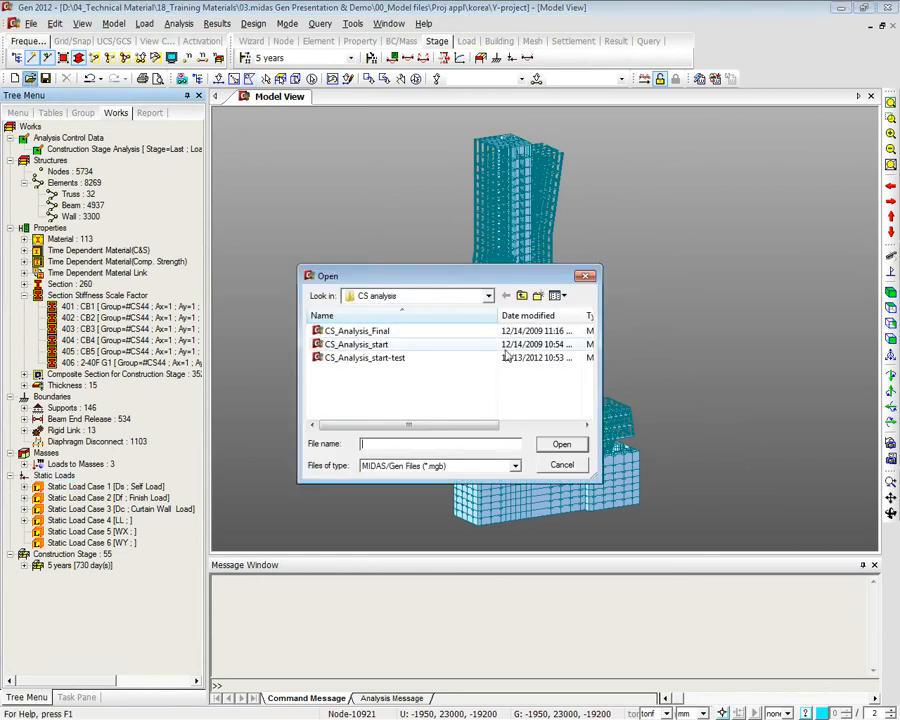
click(561, 466)
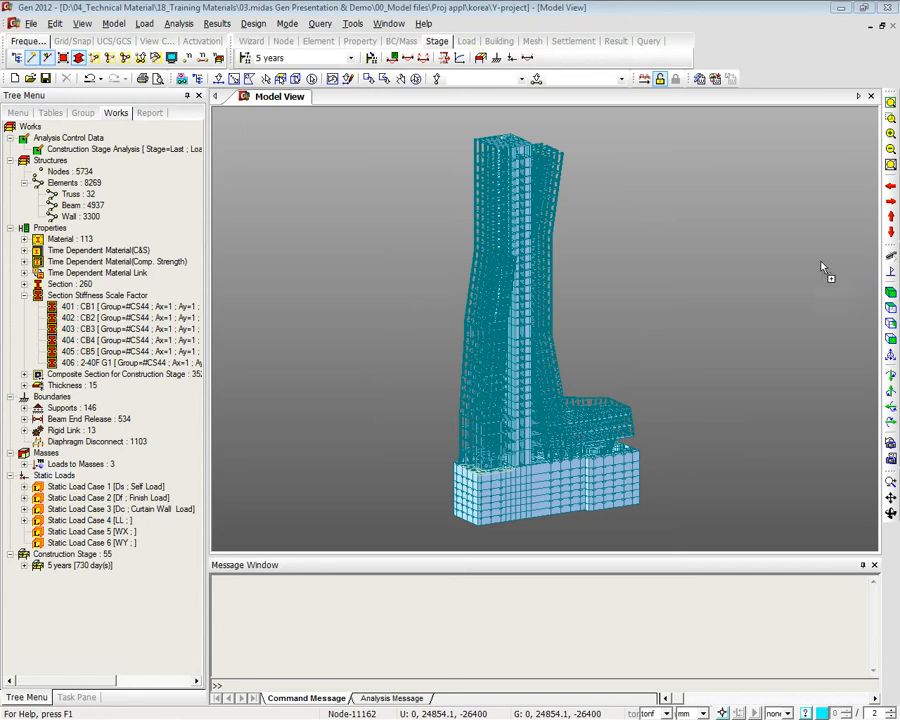
drag(821, 268, 752, 253)
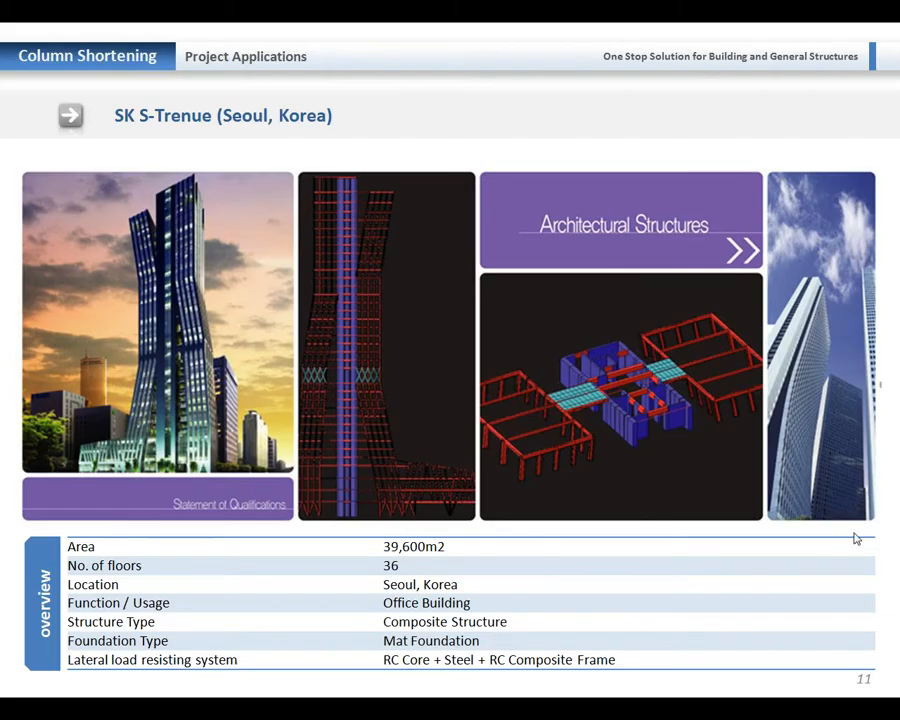
click(856, 539)
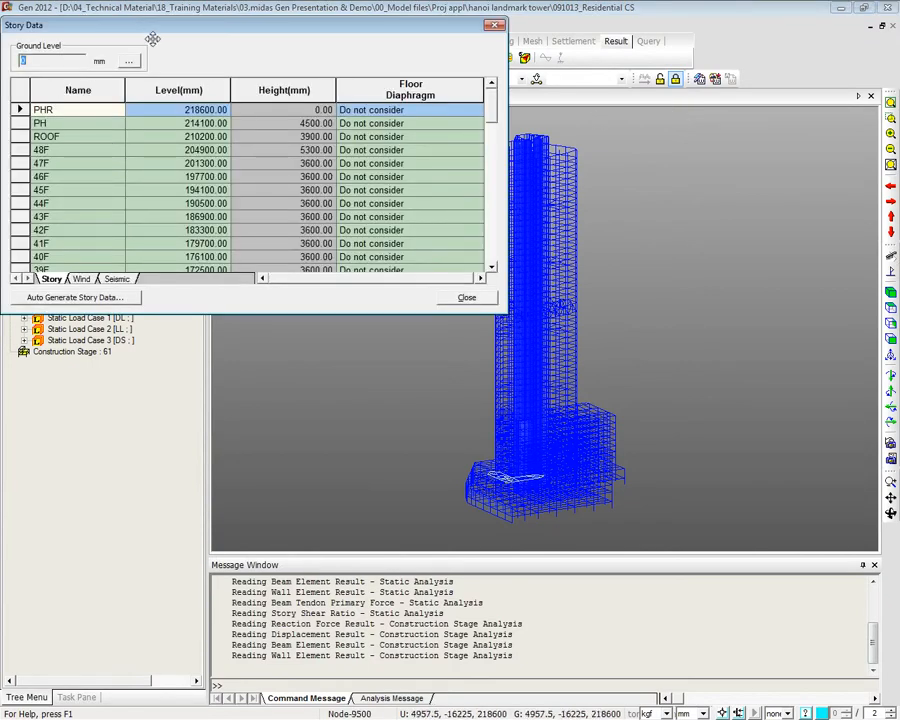
Close the story data and examine the top of the tower in the hidden-line model, then restore the full isometric view
drag(154, 36, 281, 53)
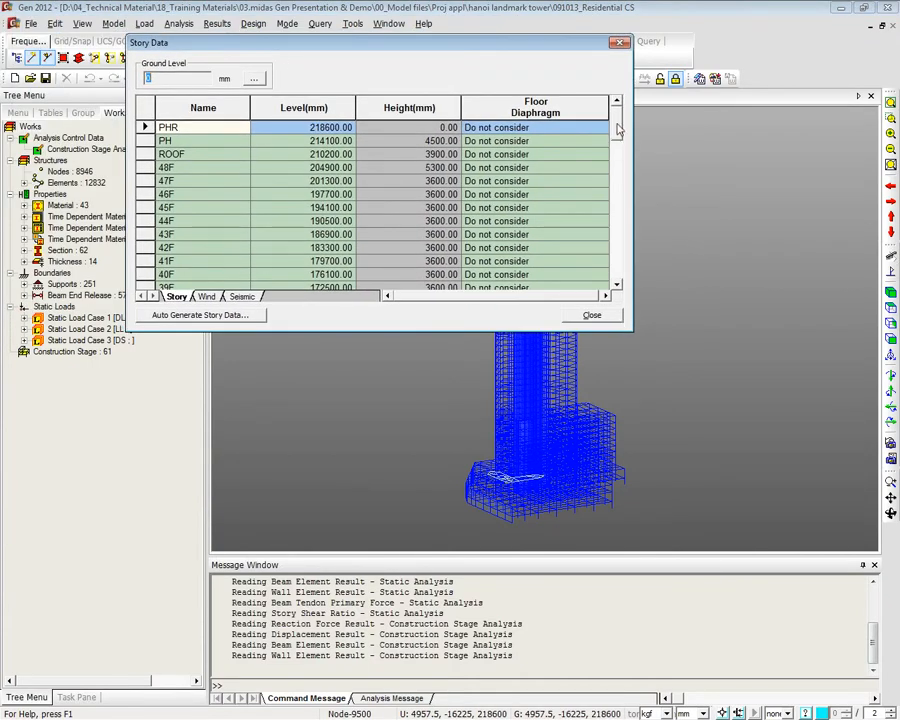
click(620, 42)
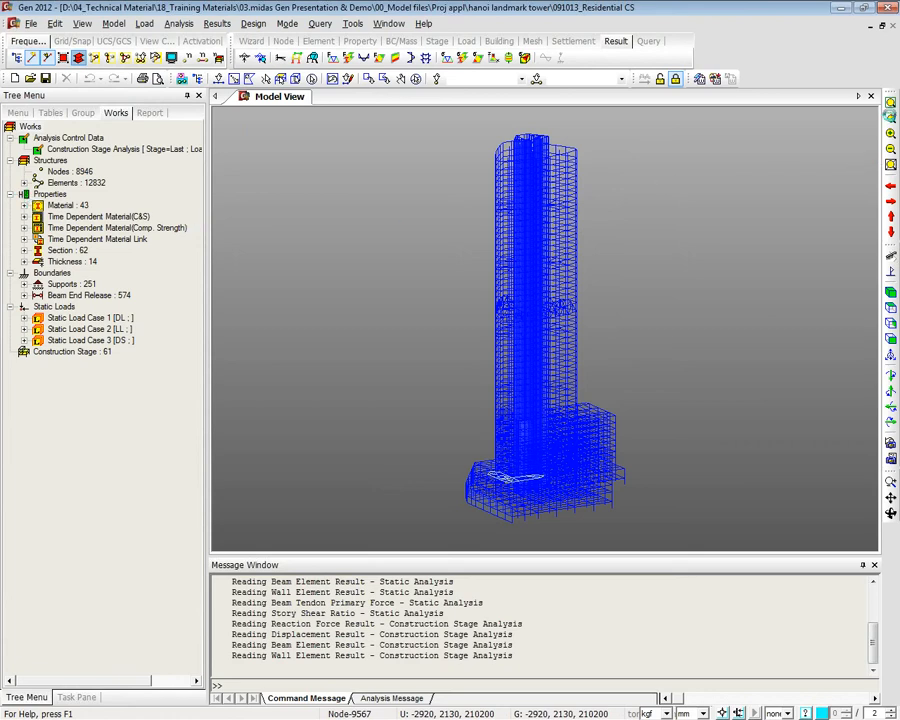
click(891, 117)
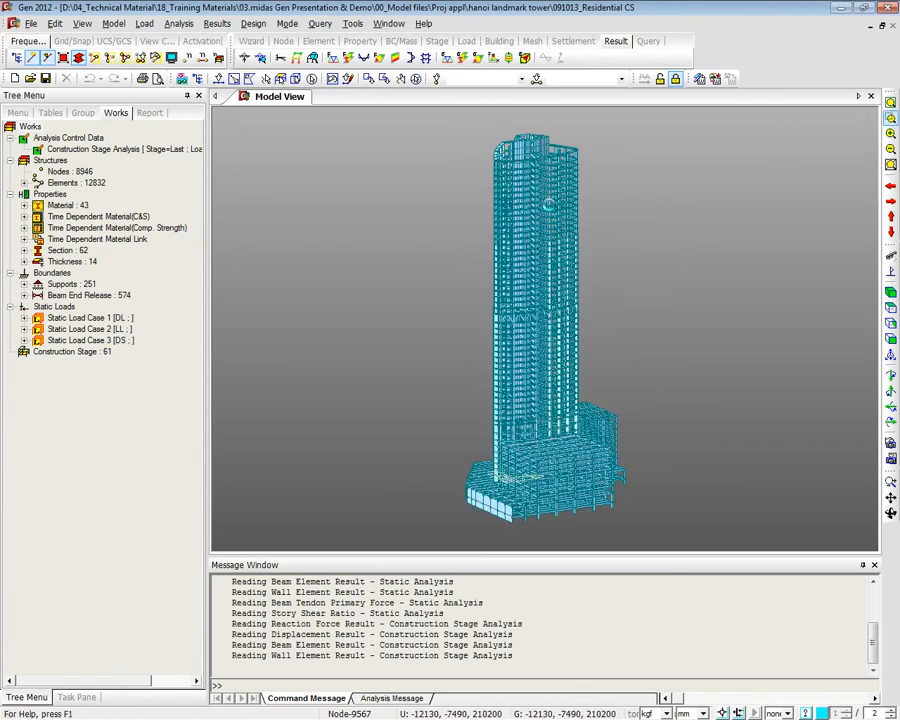
drag(463, 127, 549, 204)
ctrl+middle_drag(617, 402, 613, 435)
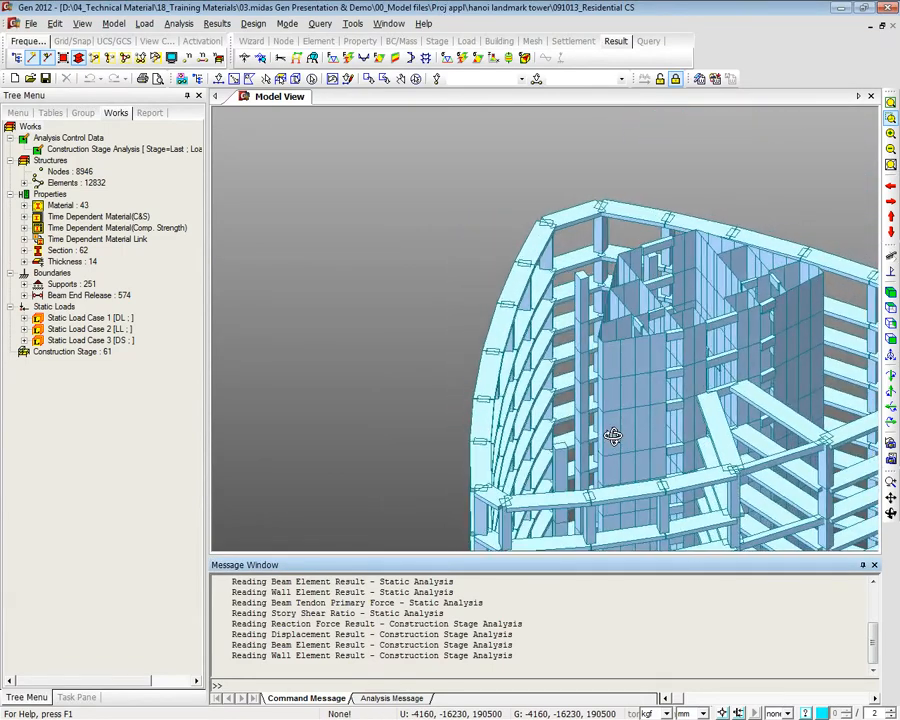
middle_drag(675, 434, 482, 276)
scroll(621, 312, down, 10)
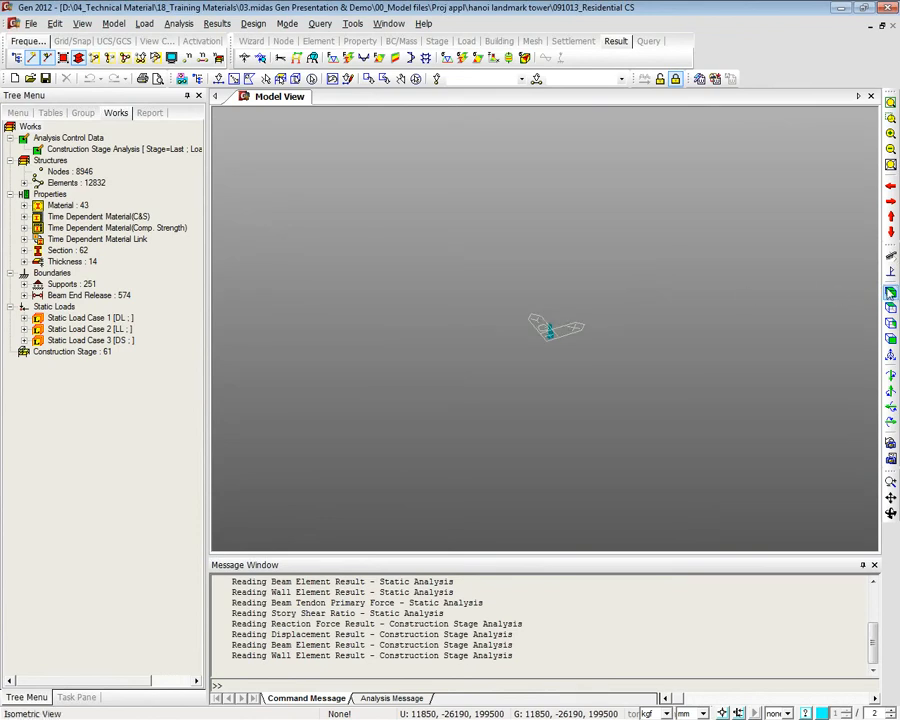
click(889, 292)
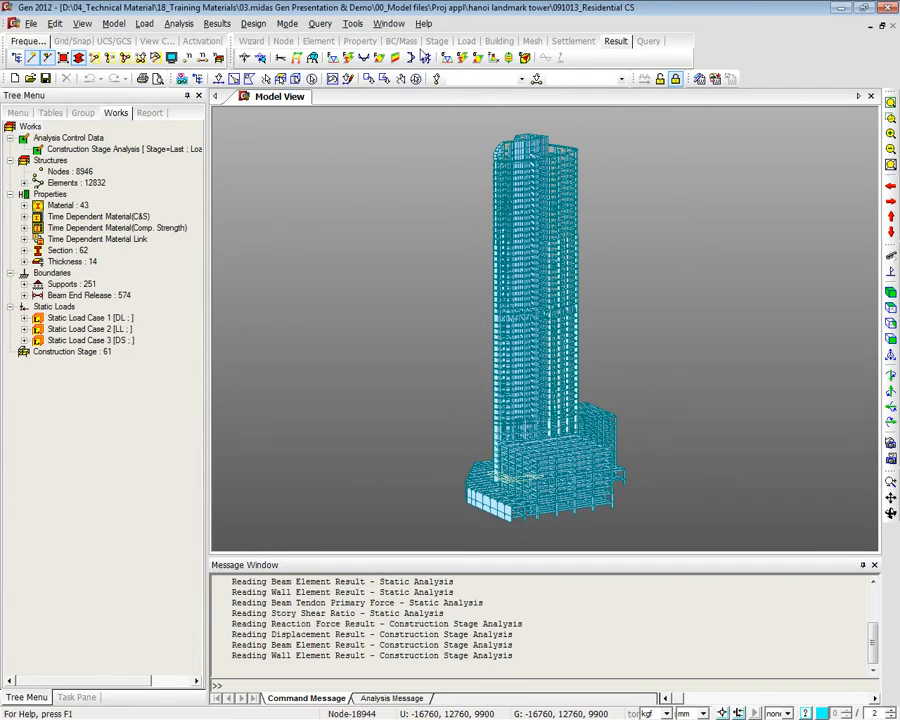
Switch the displayed construction stage from PostCS to #CS01
click(436, 42)
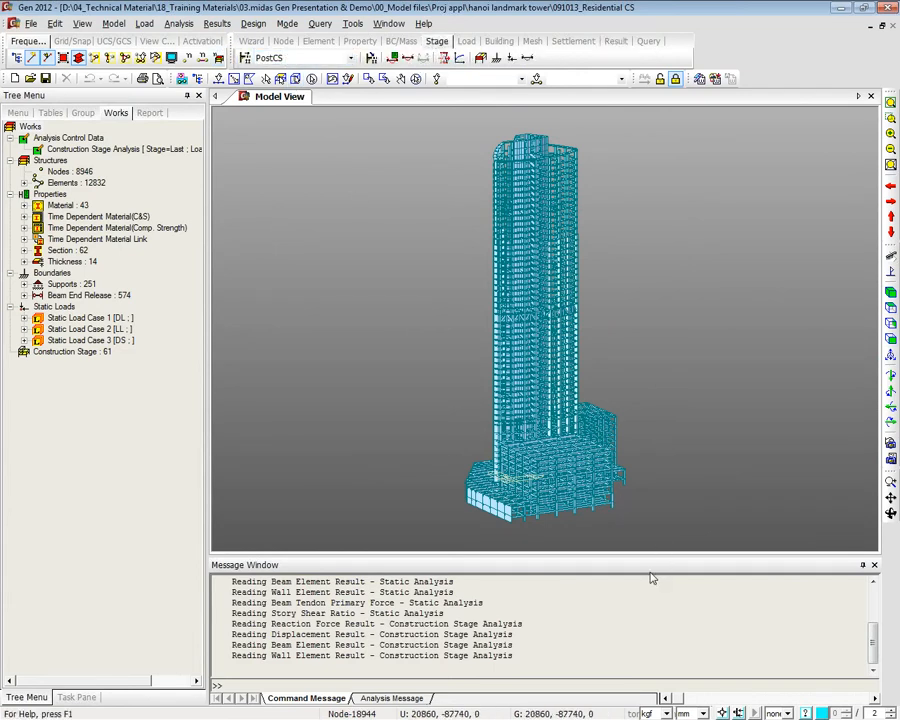
click(351, 57)
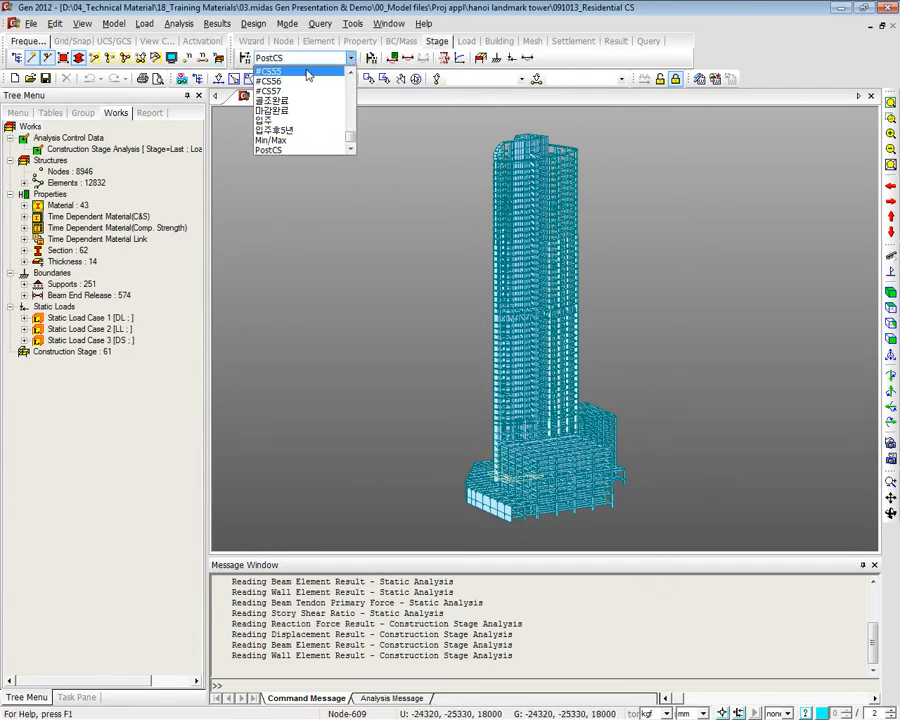
drag(351, 139, 350, 77)
click(333, 72)
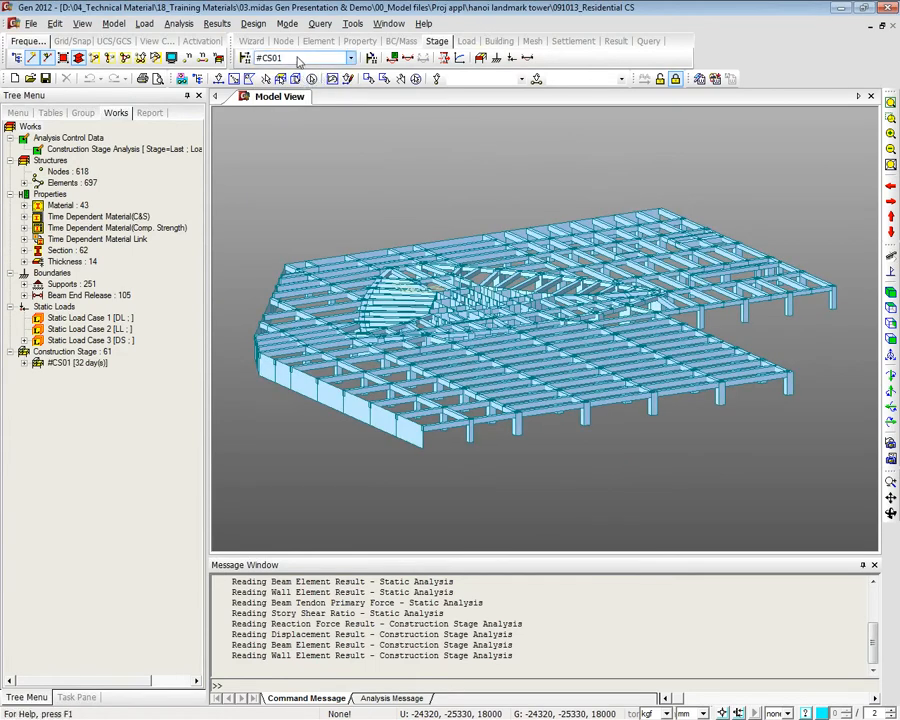
click(298, 59)
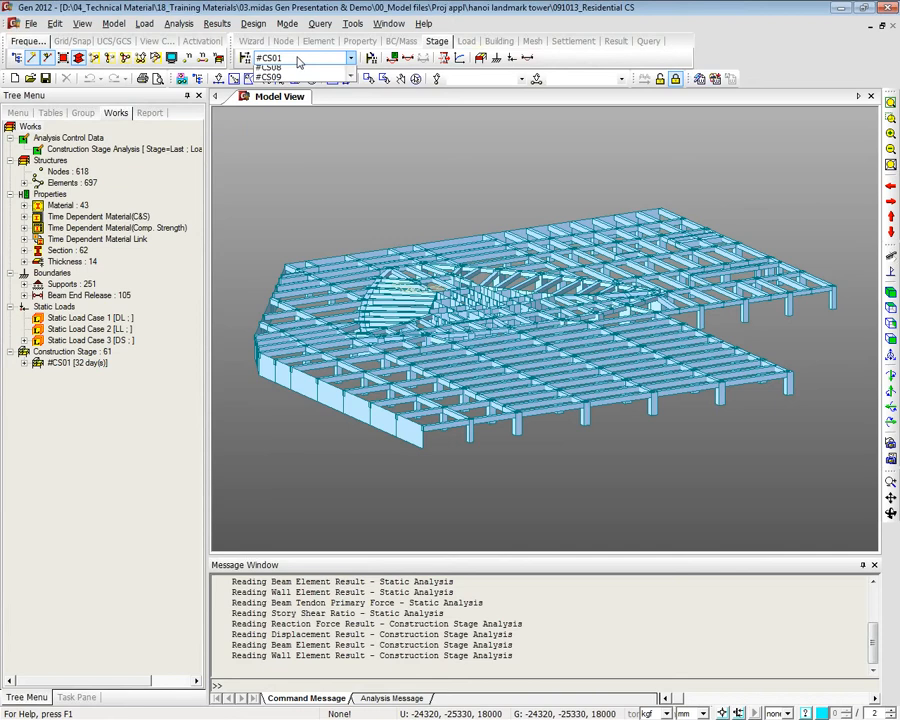
click(298, 59)
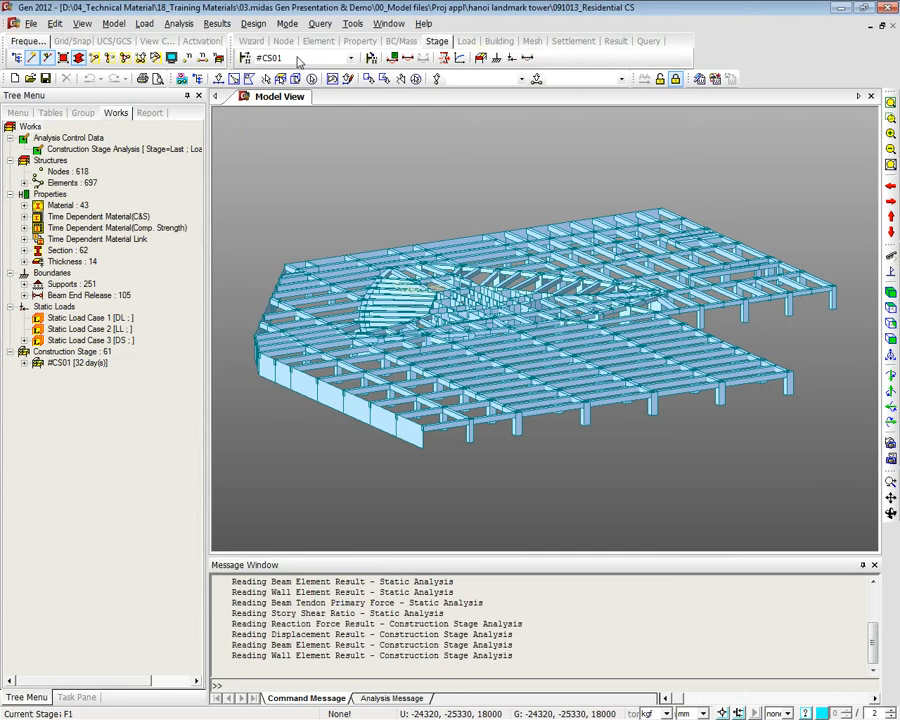
Advance the displayed construction stage through #CS07, #CS13 and #CS18 to review how the structure is erected
click(298, 62)
click(300, 84)
click(305, 60)
click(300, 127)
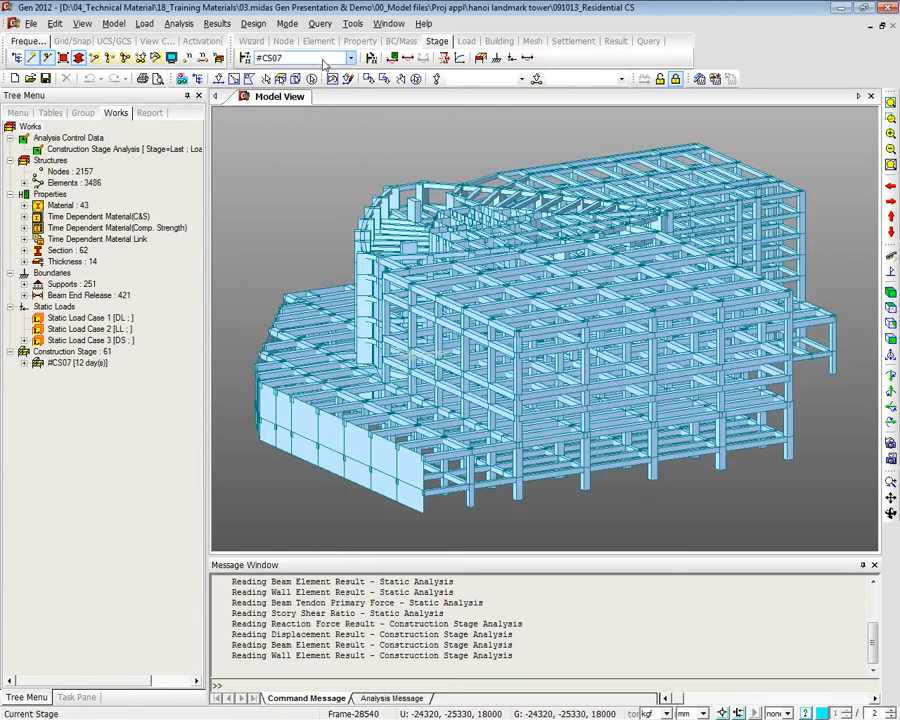
click(322, 58)
click(313, 130)
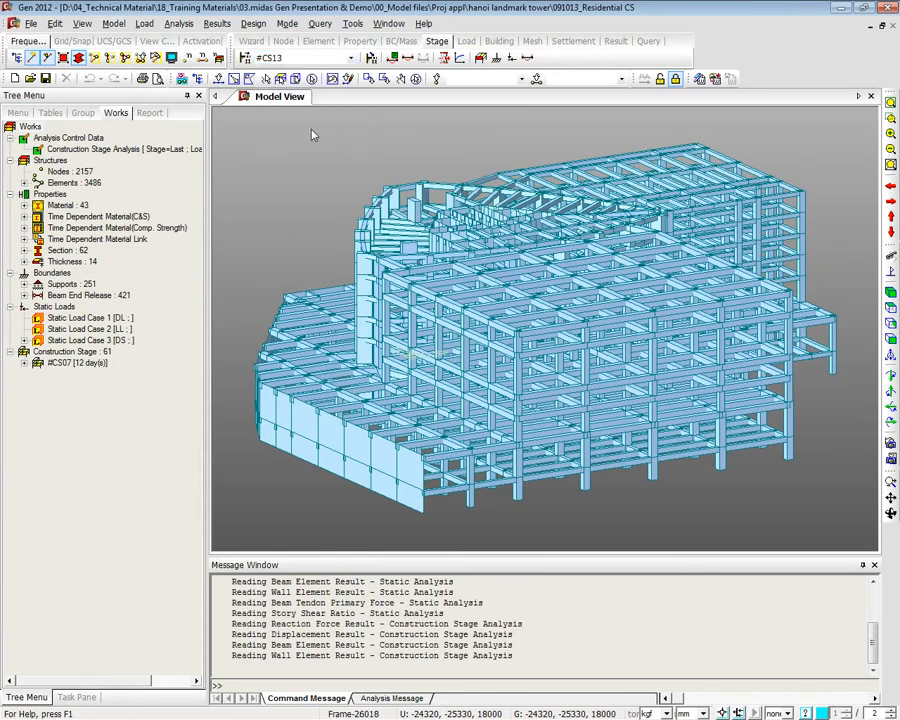
click(316, 60)
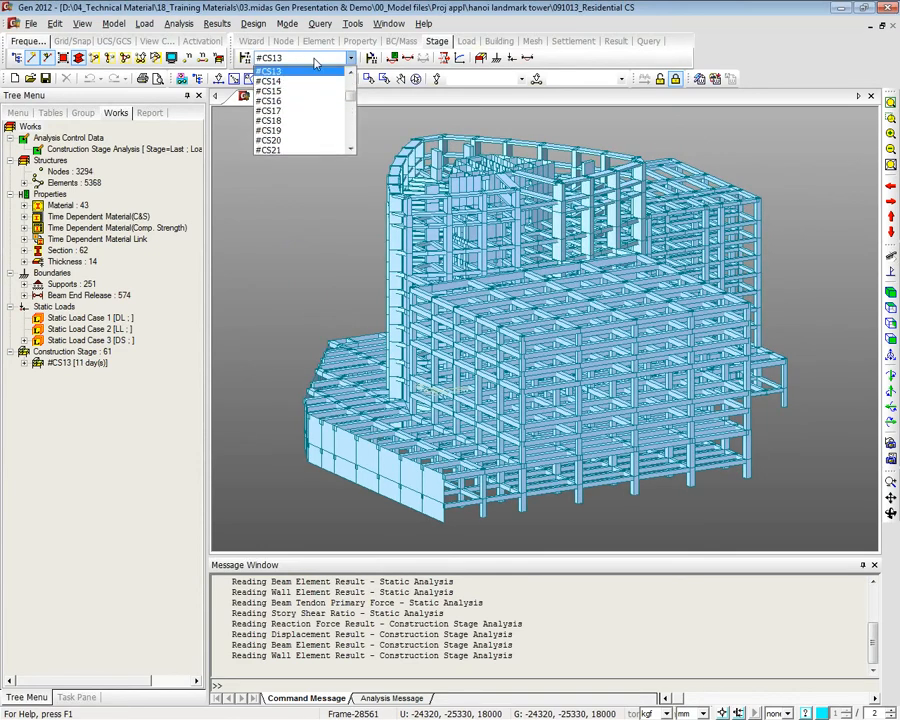
click(312, 125)
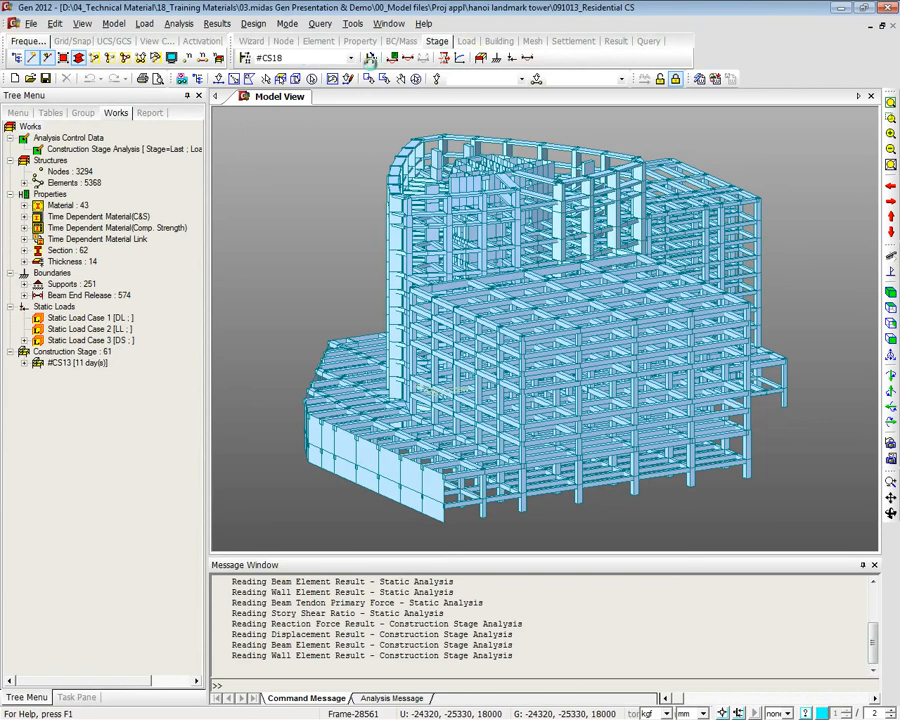
Display construction stage #CS53 and advance the model to stage #CS57
click(323, 59)
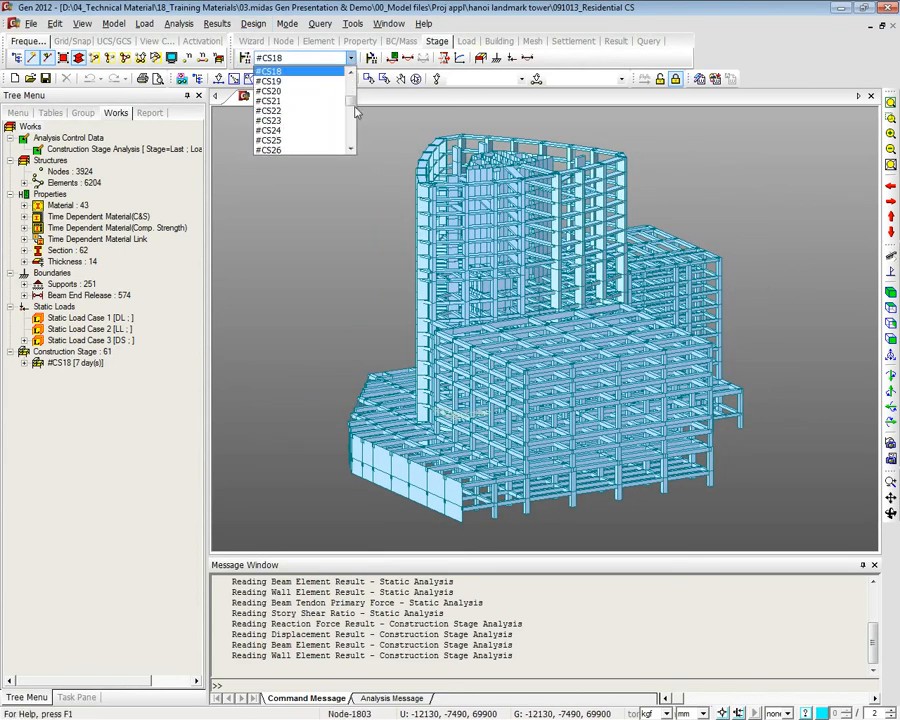
drag(352, 86, 353, 128)
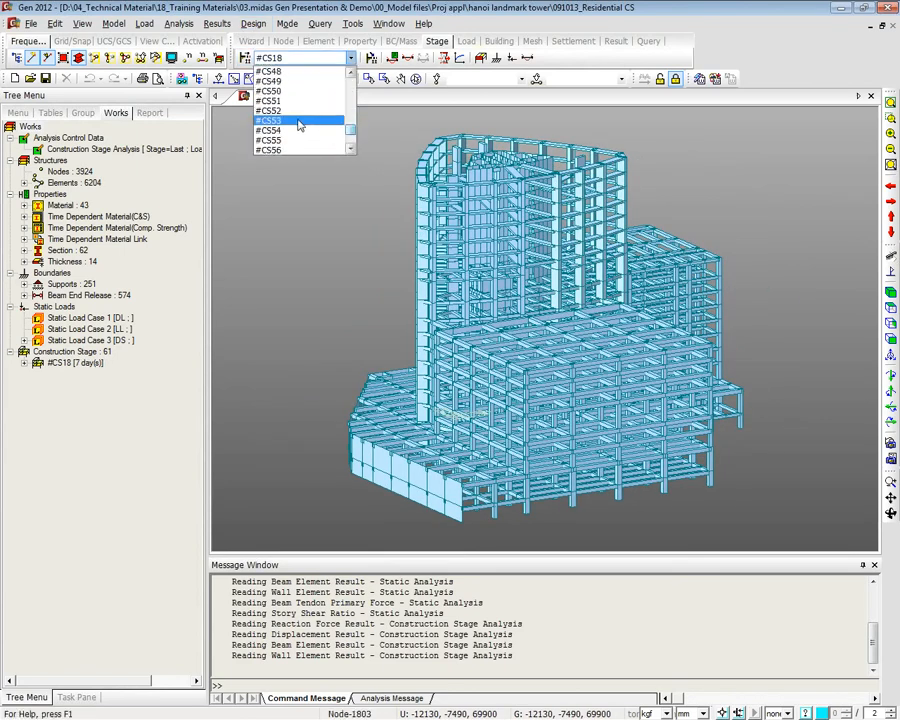
click(280, 120)
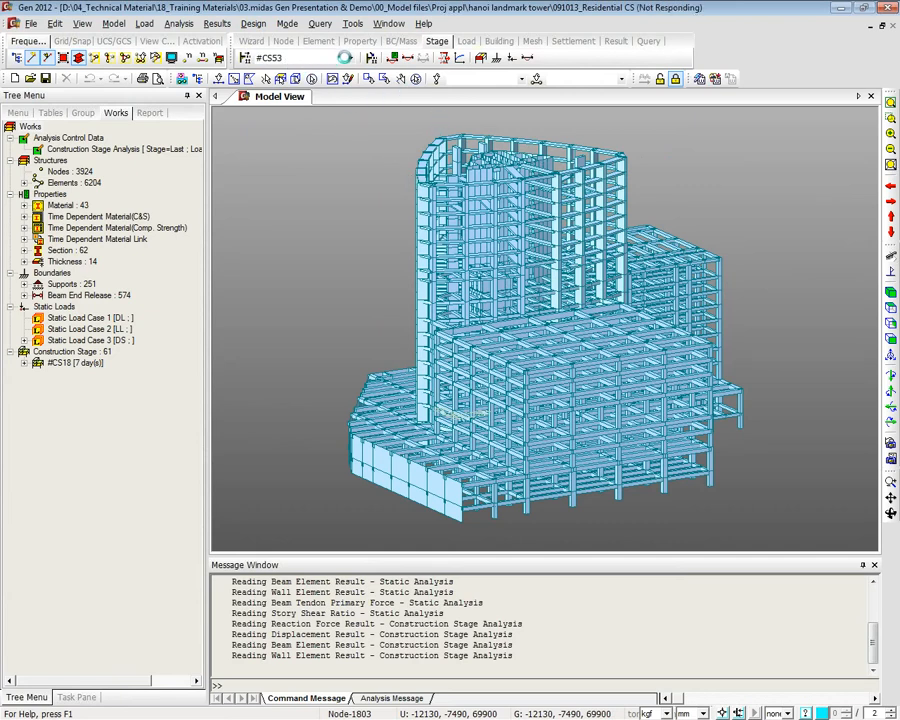
click(349, 61)
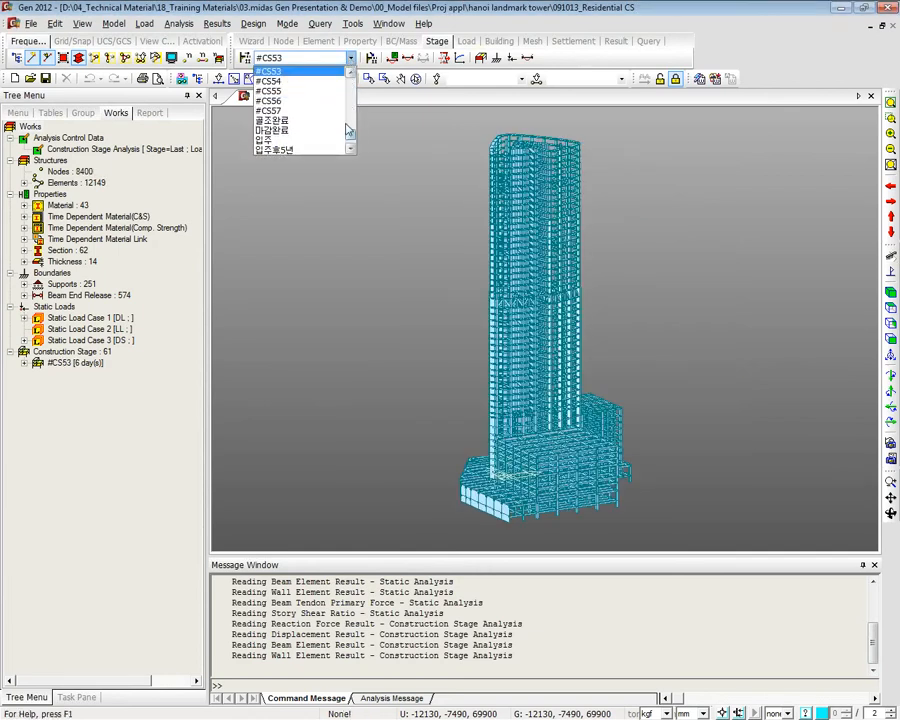
click(333, 117)
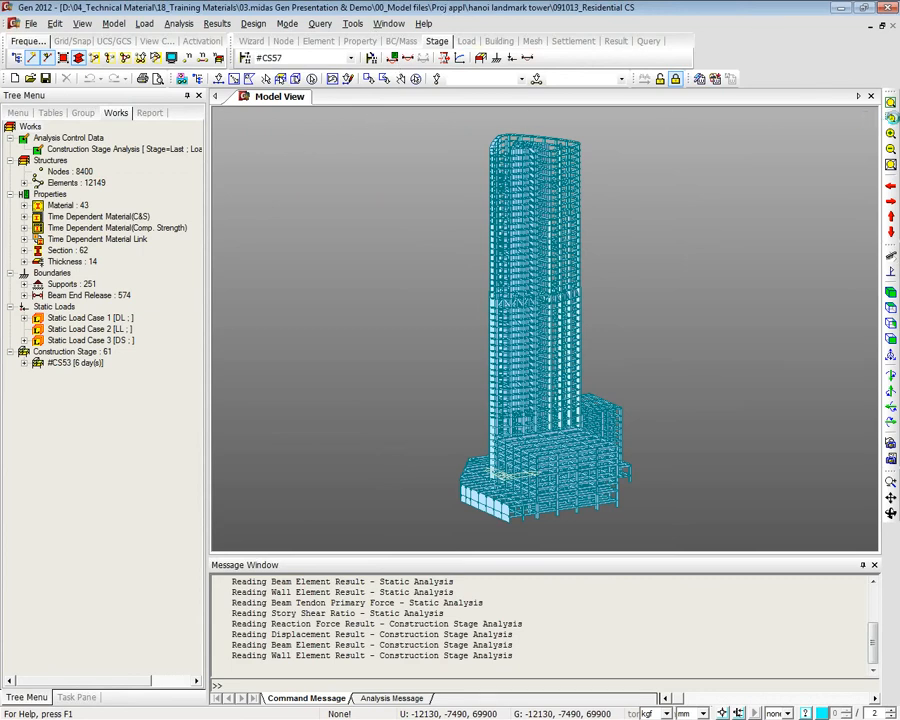
Examine the diagonal bracing around the tower's mid-height in a rotated 3D view and in elevation
click(891, 118)
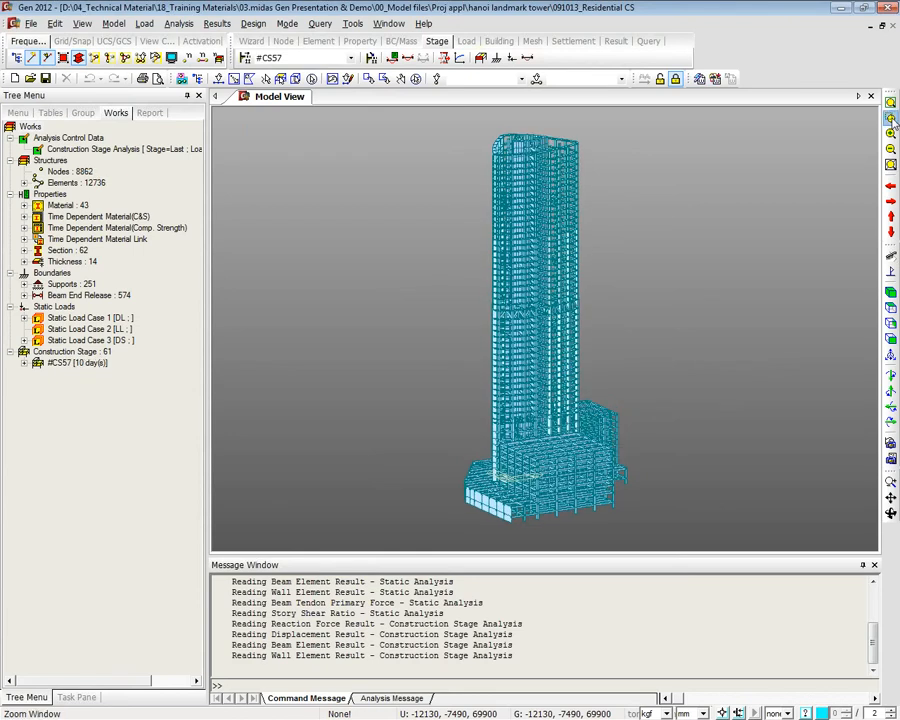
drag(470, 290, 647, 332)
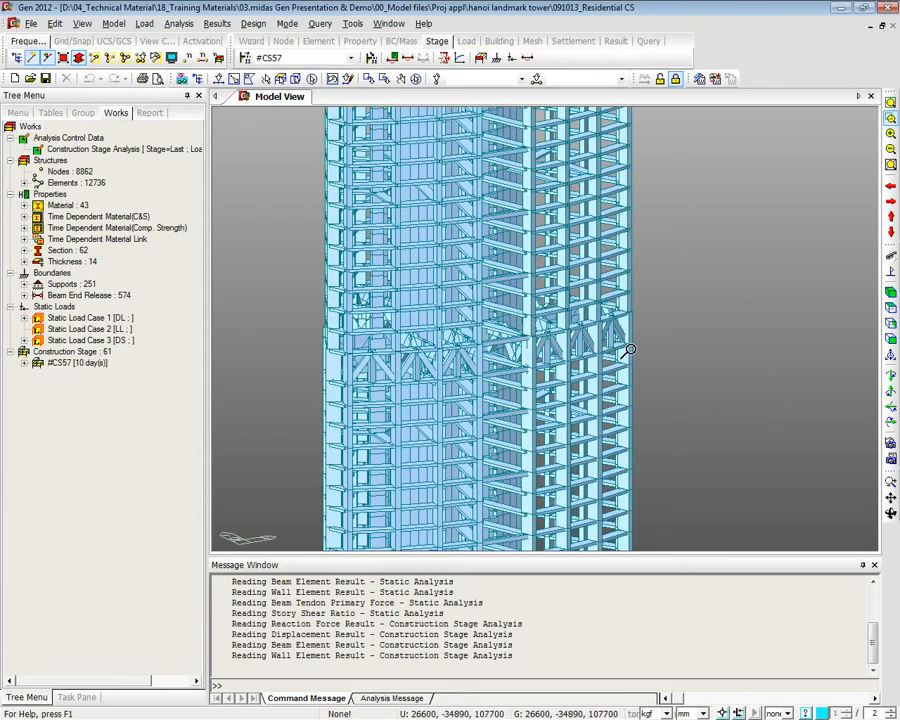
ctrl+middle_drag(518, 381, 566, 392)
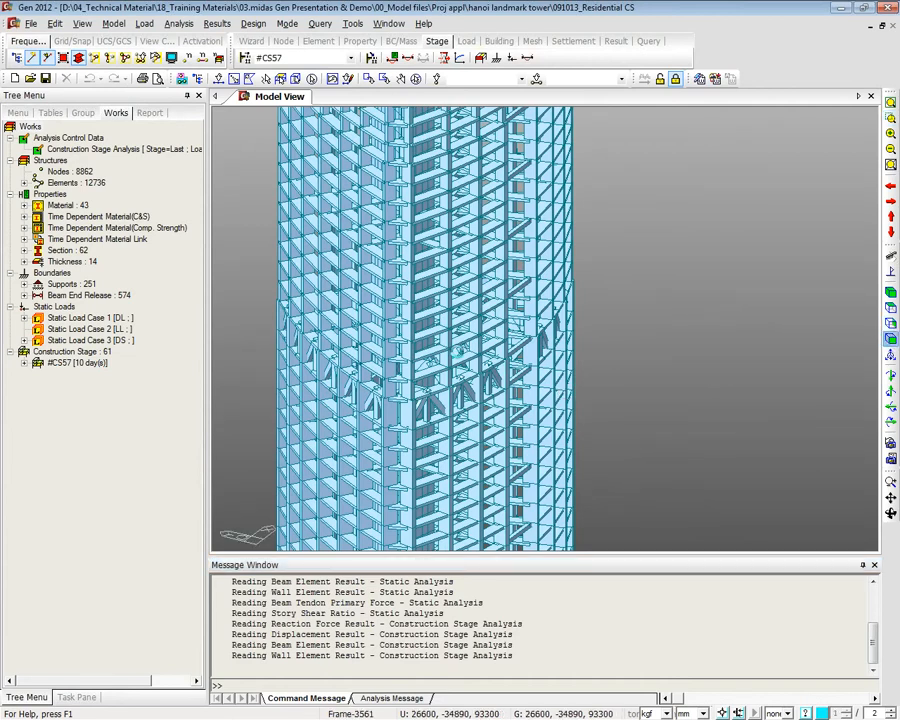
click(890, 102)
click(890, 117)
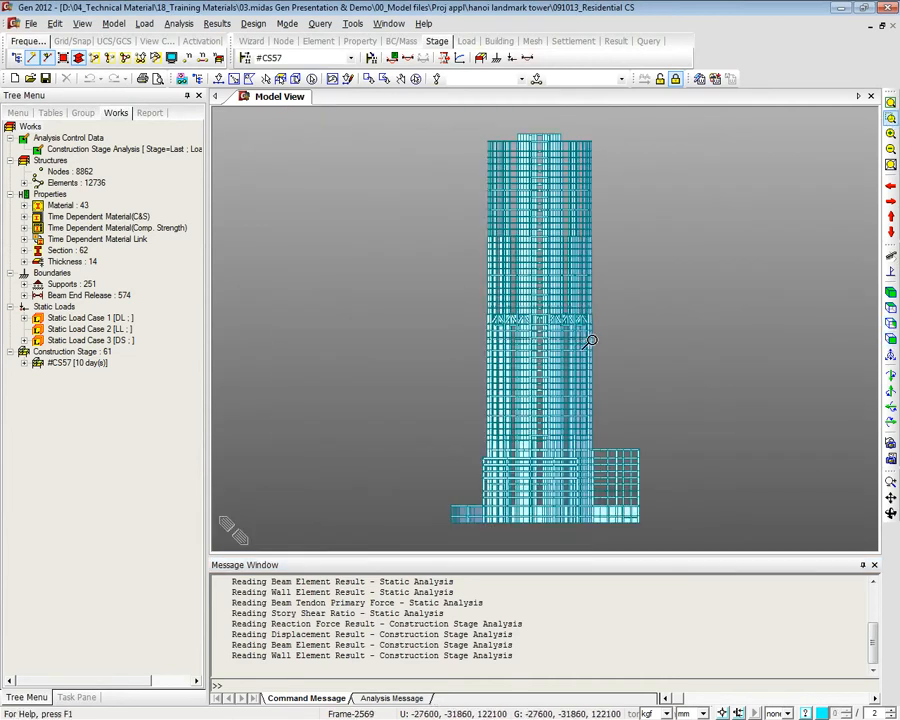
drag(591, 341, 621, 341)
drag(263, 263, 775, 358)
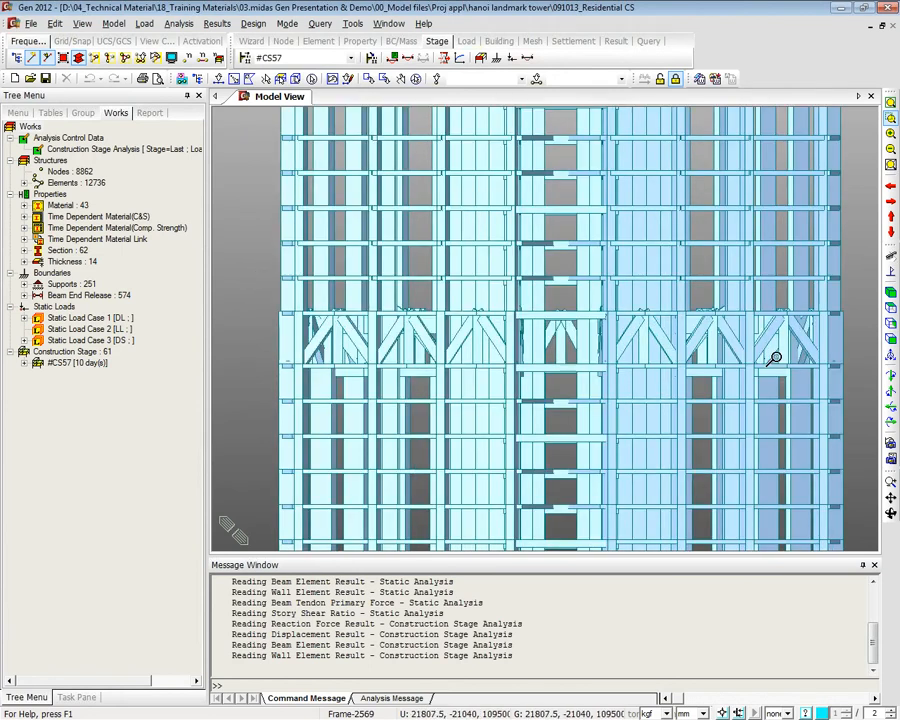
Inspect the mid-height bracing in wireframe from an angle and list the creep and shrinkage time dependent materials
click(103, 422)
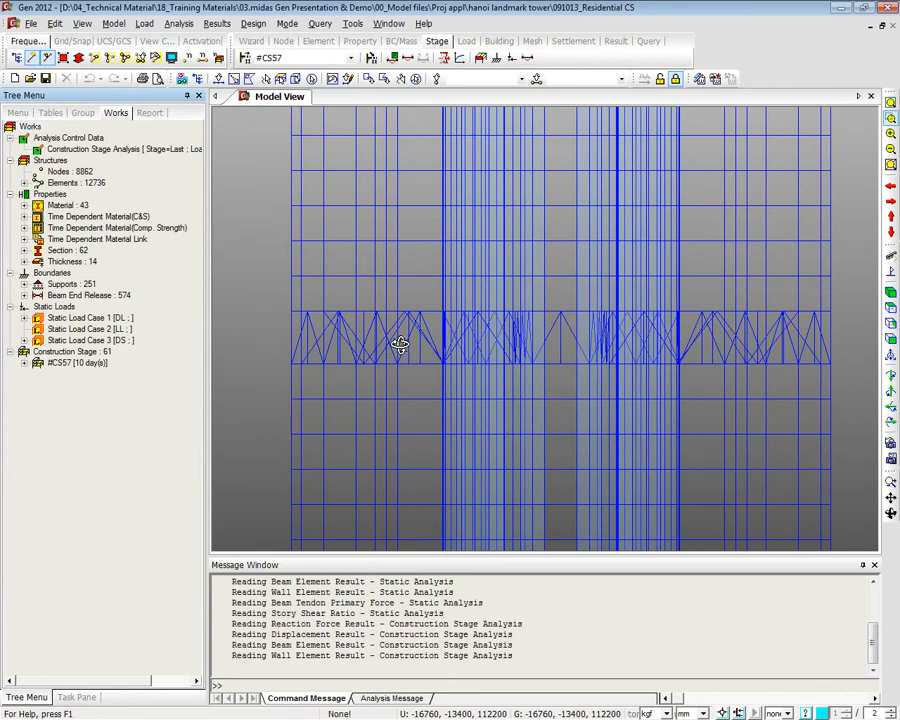
ctrl+middle_drag(398, 344, 382, 366)
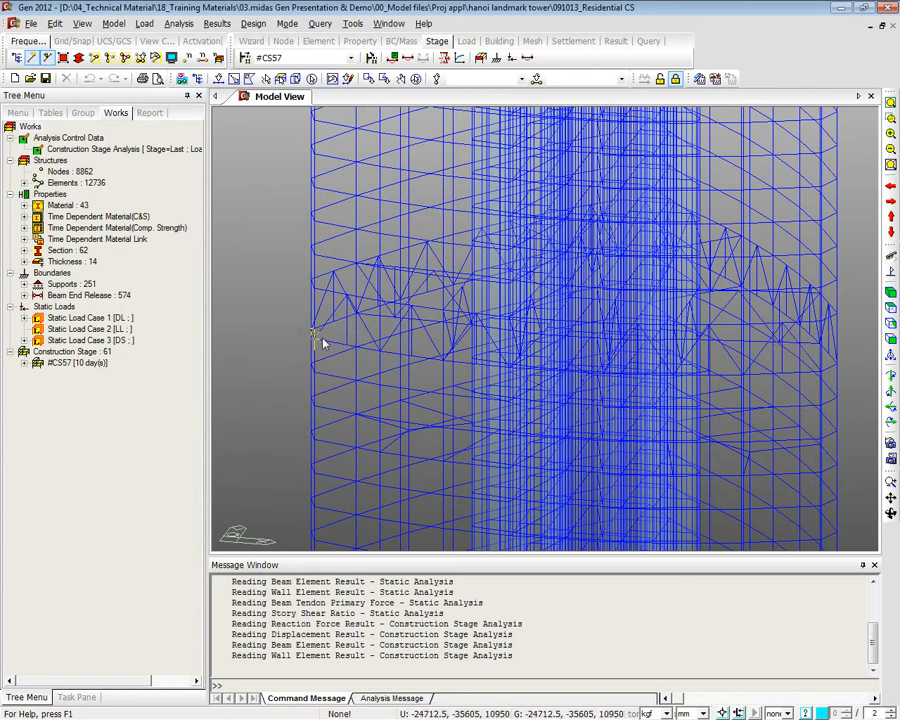
click(60, 467)
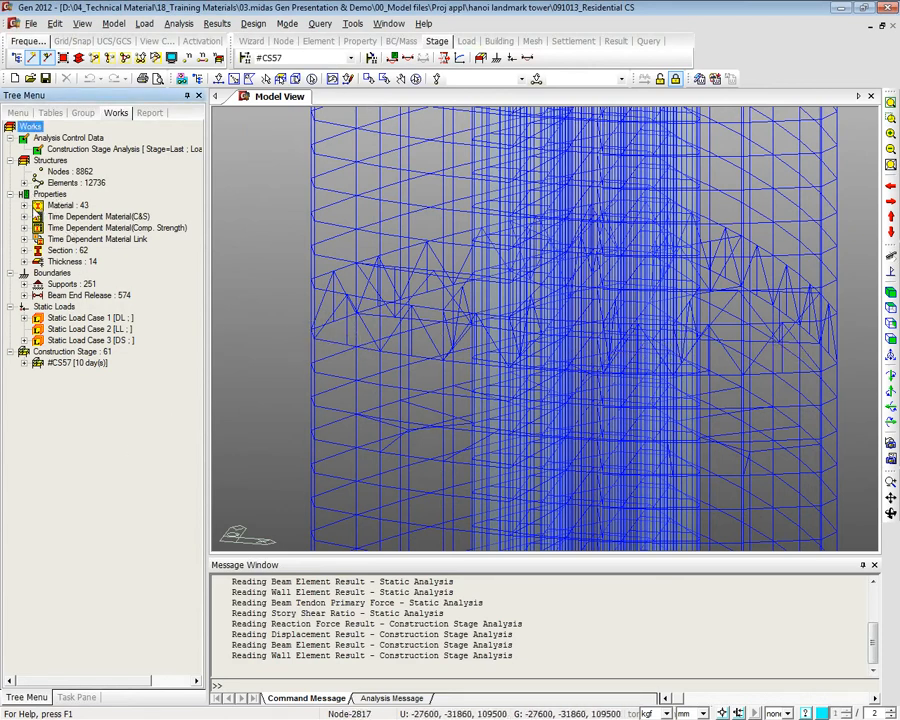
double_click(85, 218)
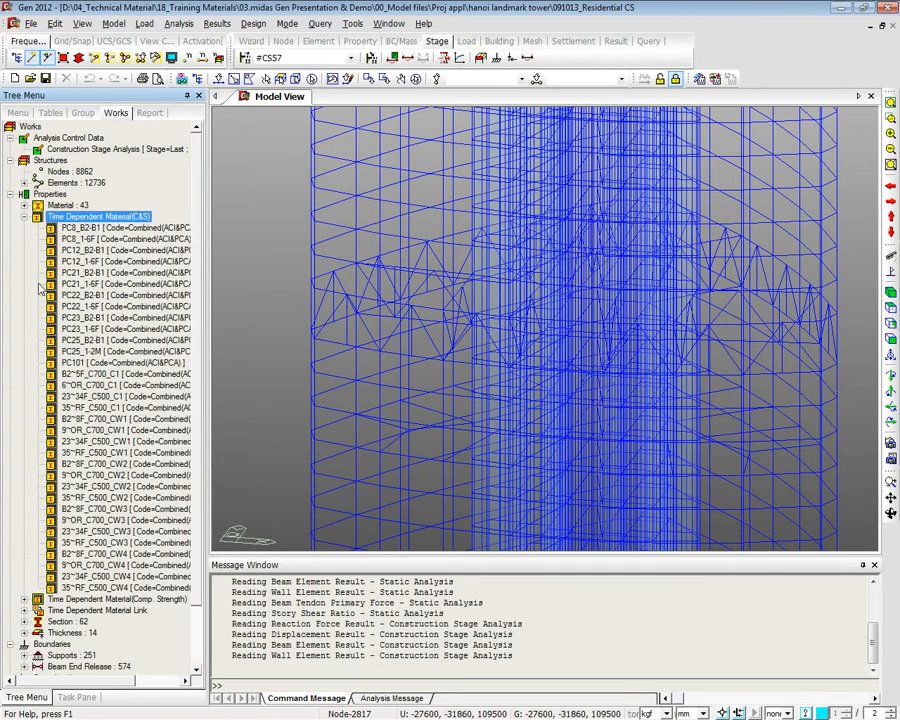
click(24, 216)
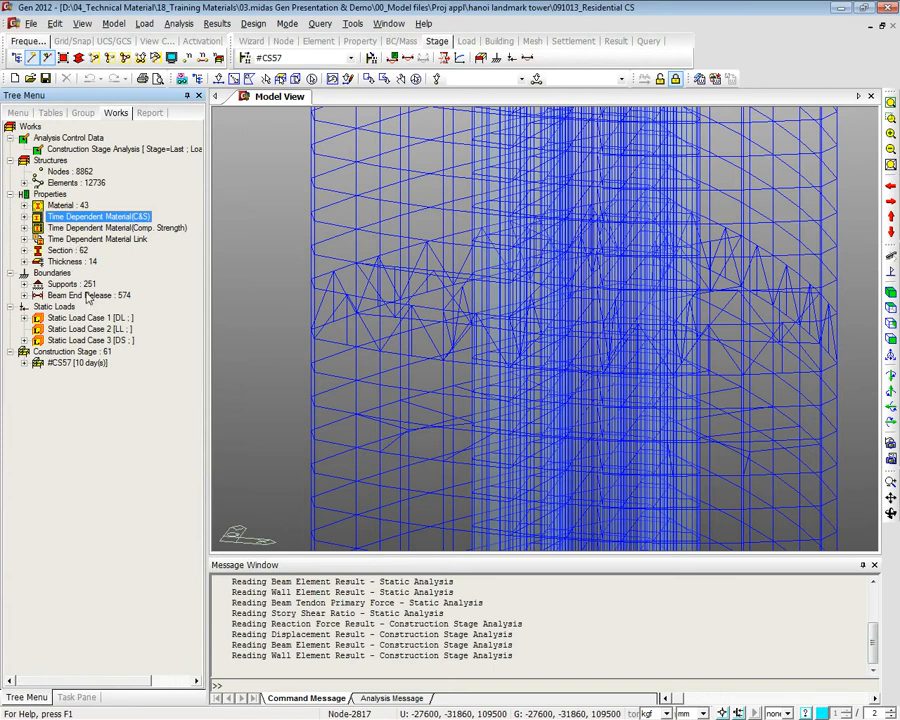
Display the Type 1 beam end releases on the isometric model and examine them on the podium's upper floors
click(24, 295)
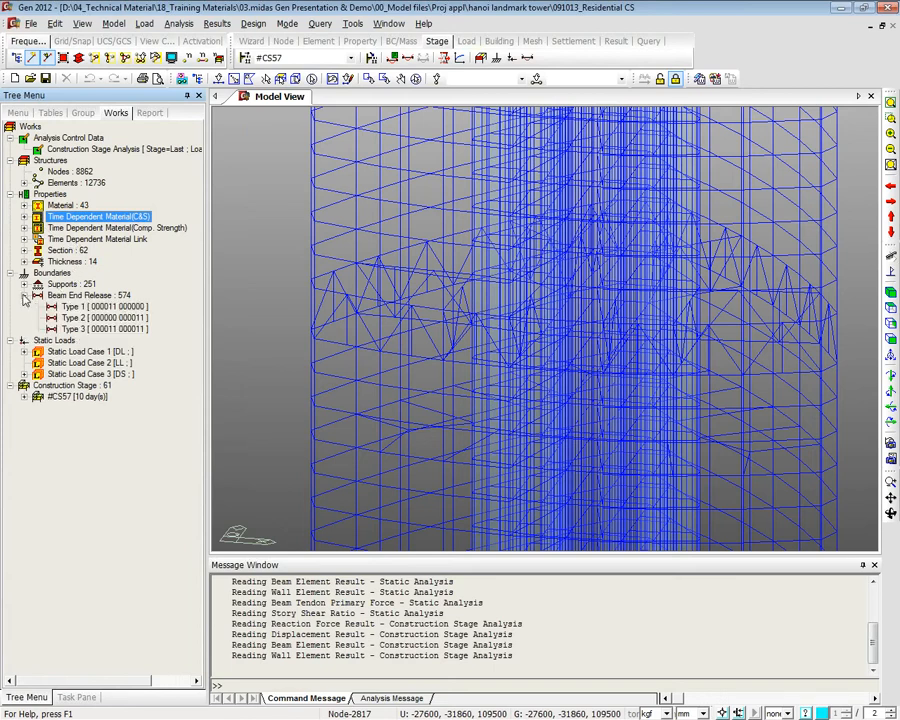
right_click(89, 308)
click(139, 495)
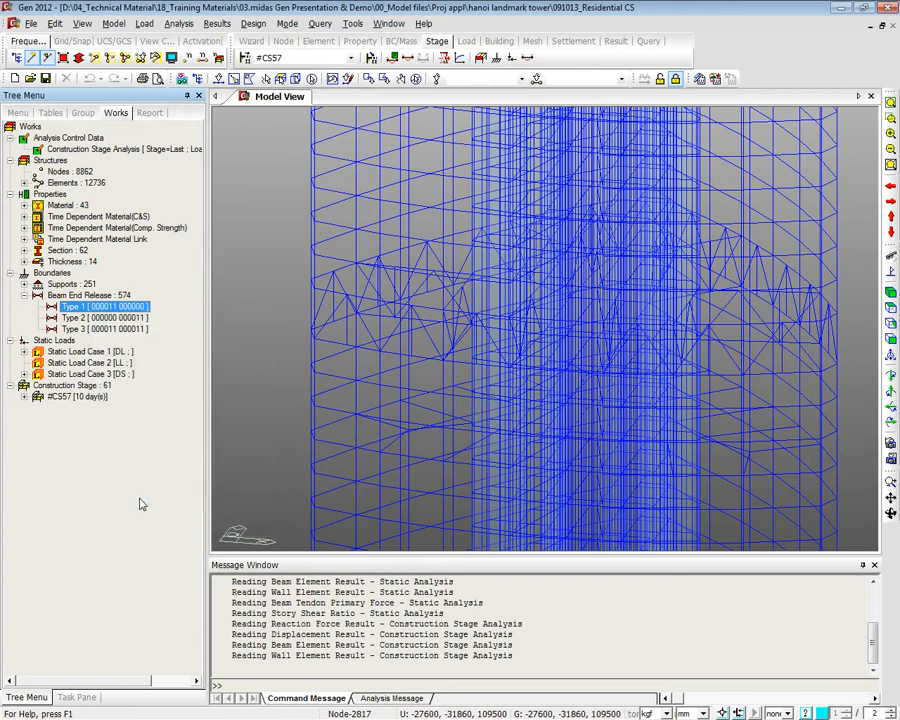
click(890, 293)
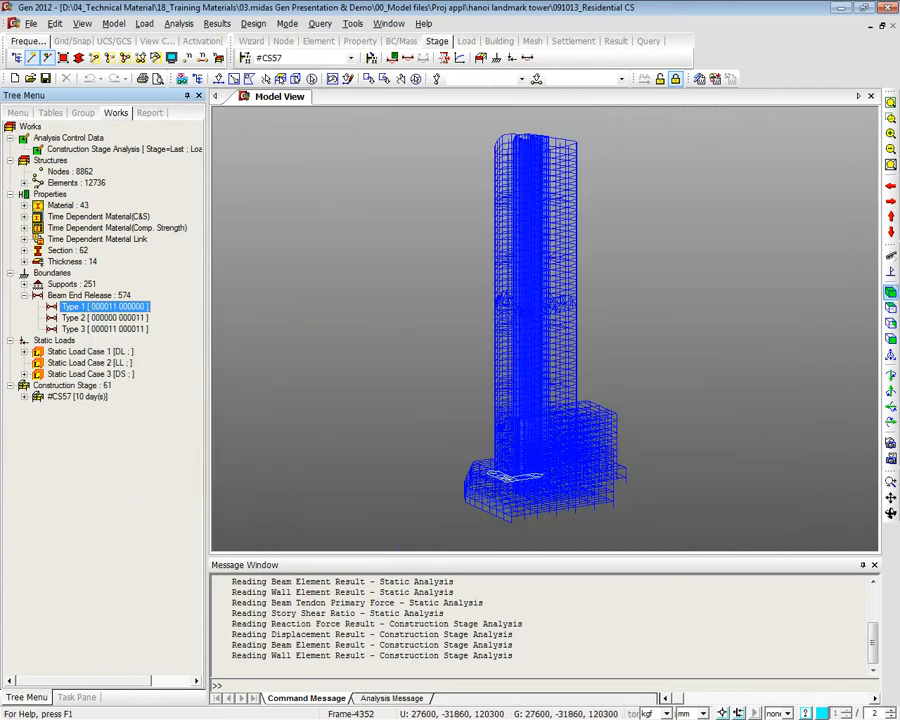
click(890, 118)
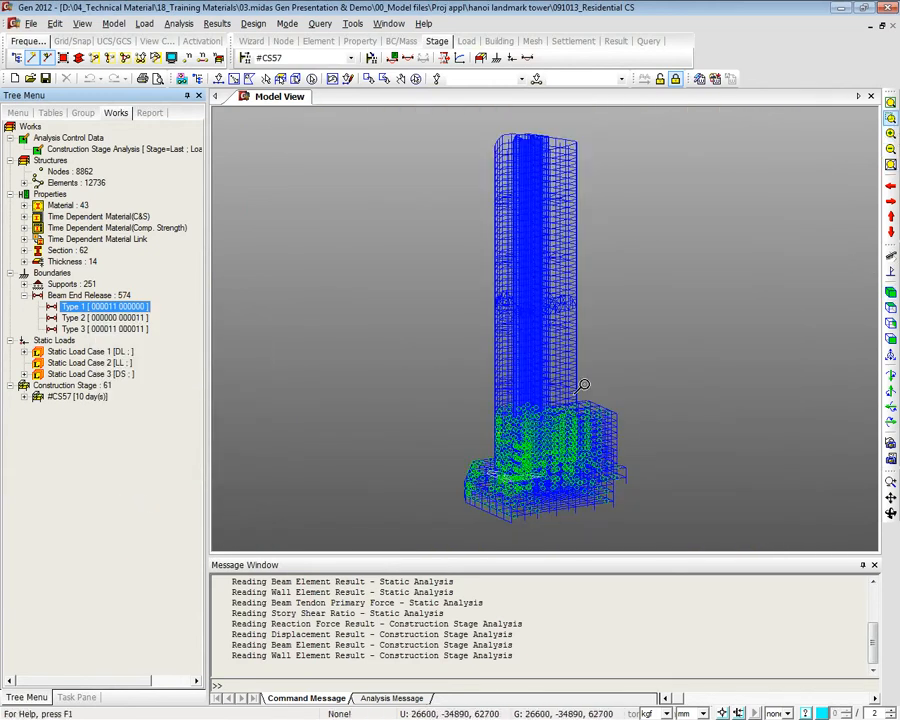
drag(634, 437, 572, 388)
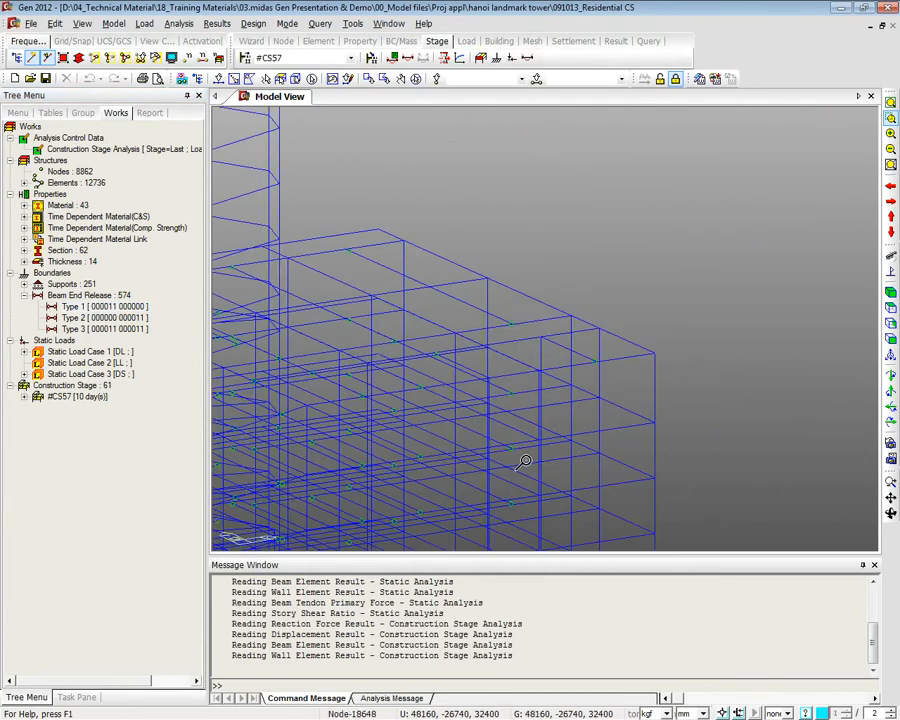
Examine the beam end releases on the podium frame in wireframe and rendered view, and hide the Type 1 release symbols
middle_drag(464, 446, 590, 342)
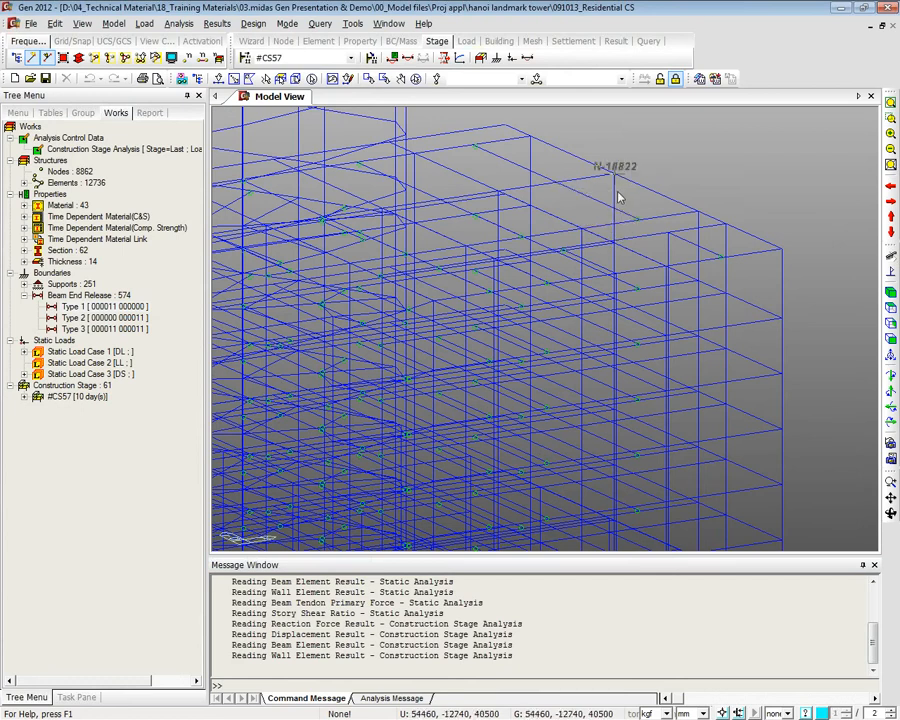
middle_drag(547, 187, 438, 254)
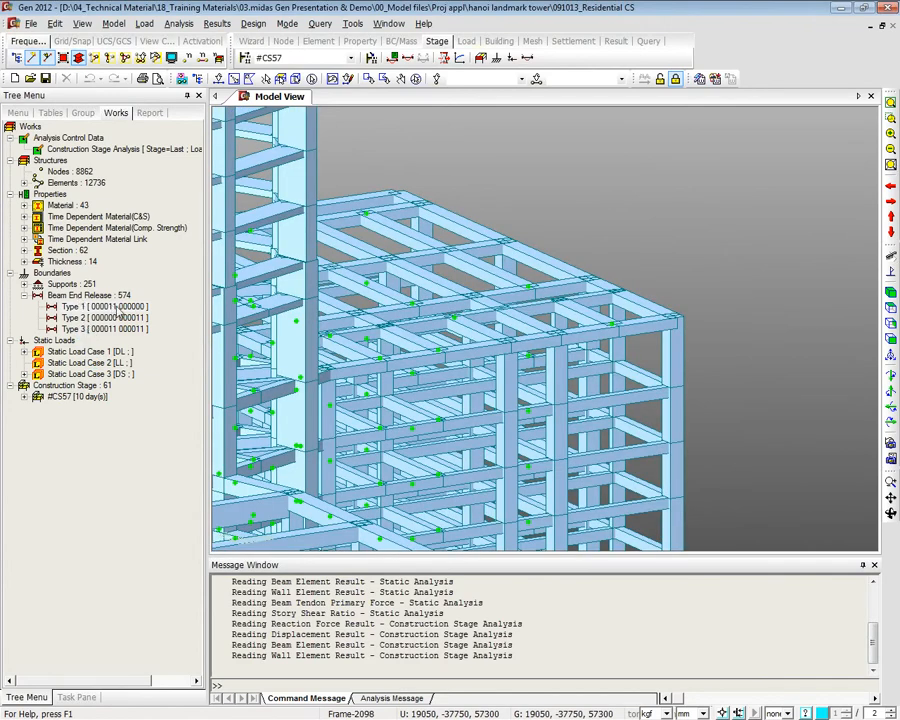
click(82, 306)
right_click(82, 306)
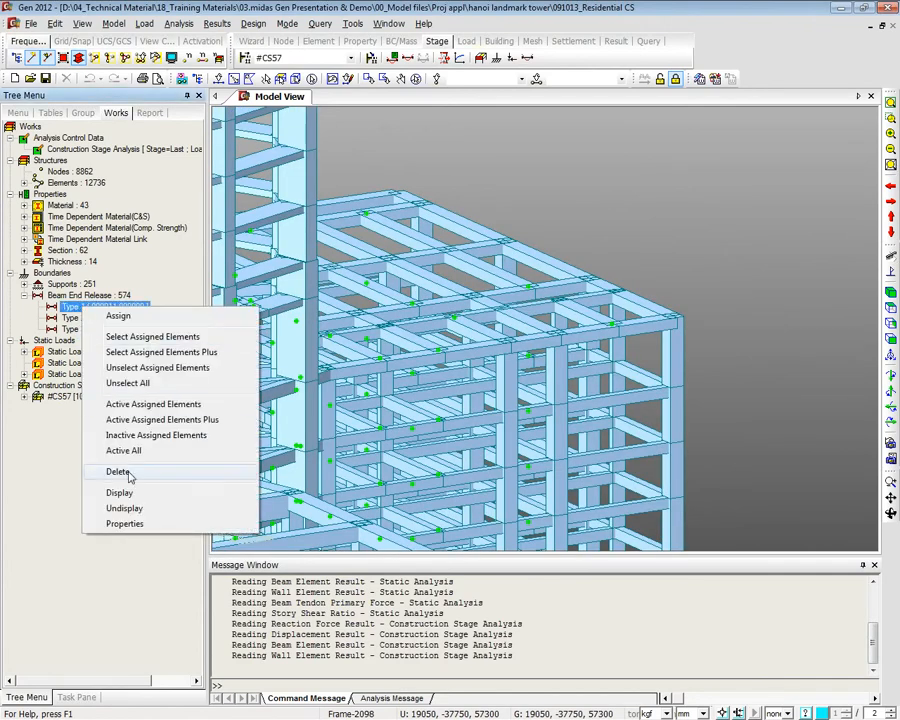
click(127, 506)
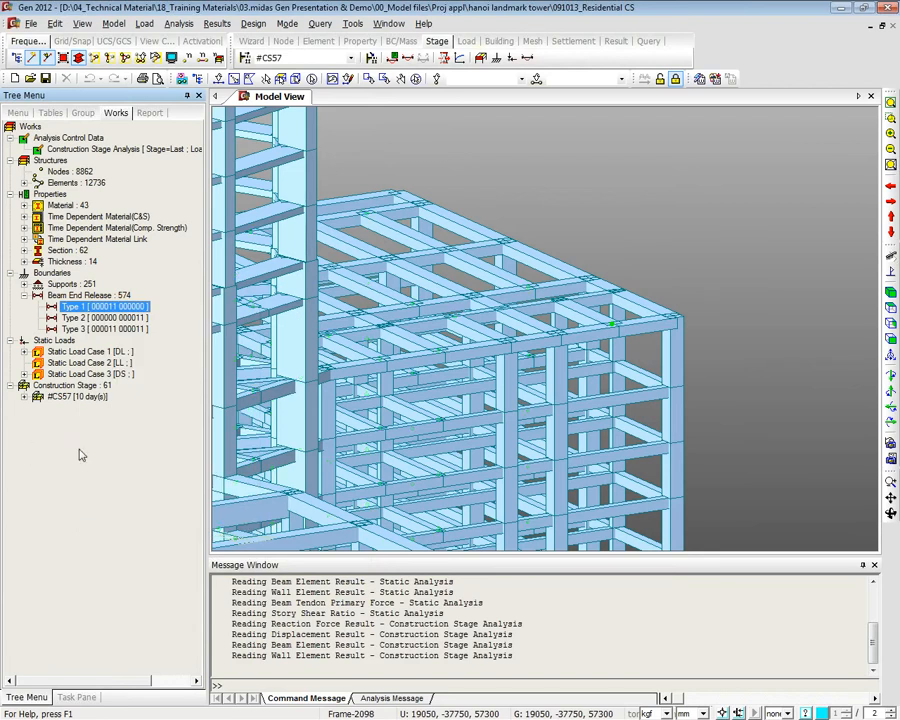
click(405, 613)
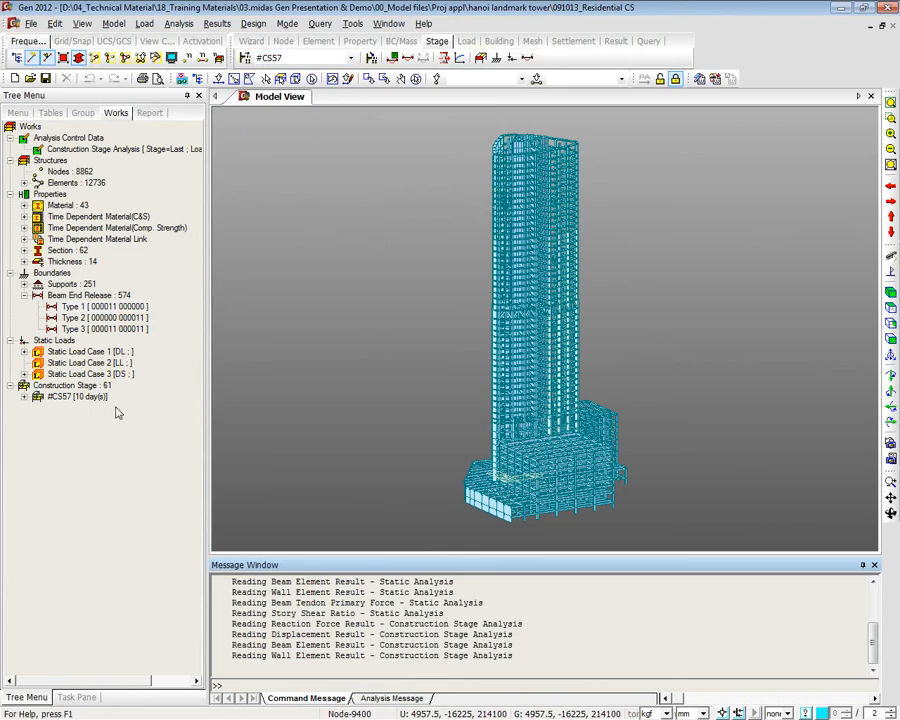
click(97, 430)
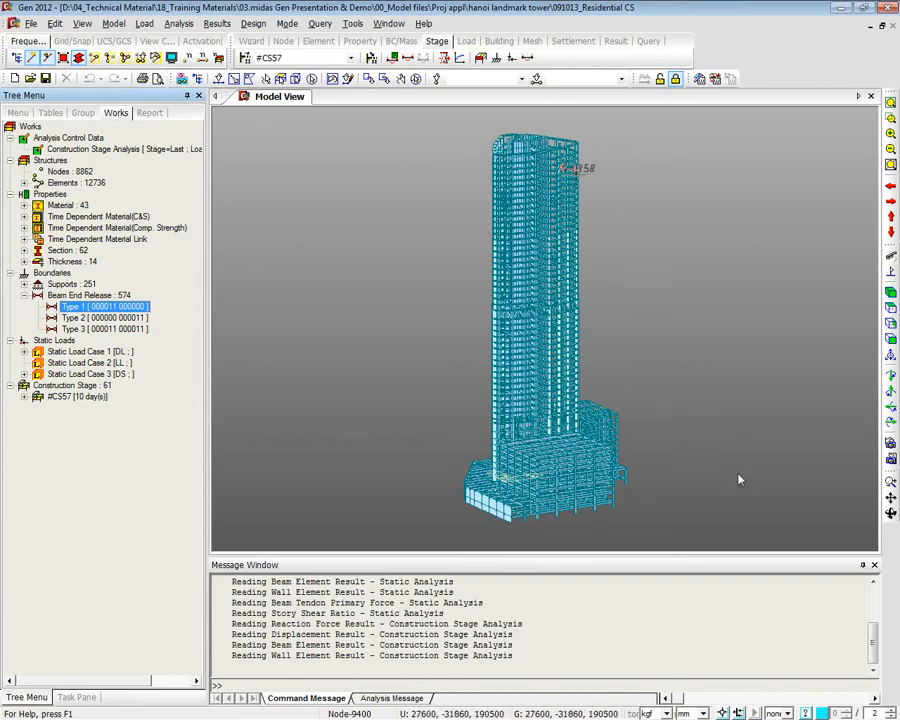
Show the model's groups and collapse the structure, boundary and load group lists to review the group categories
click(82, 112)
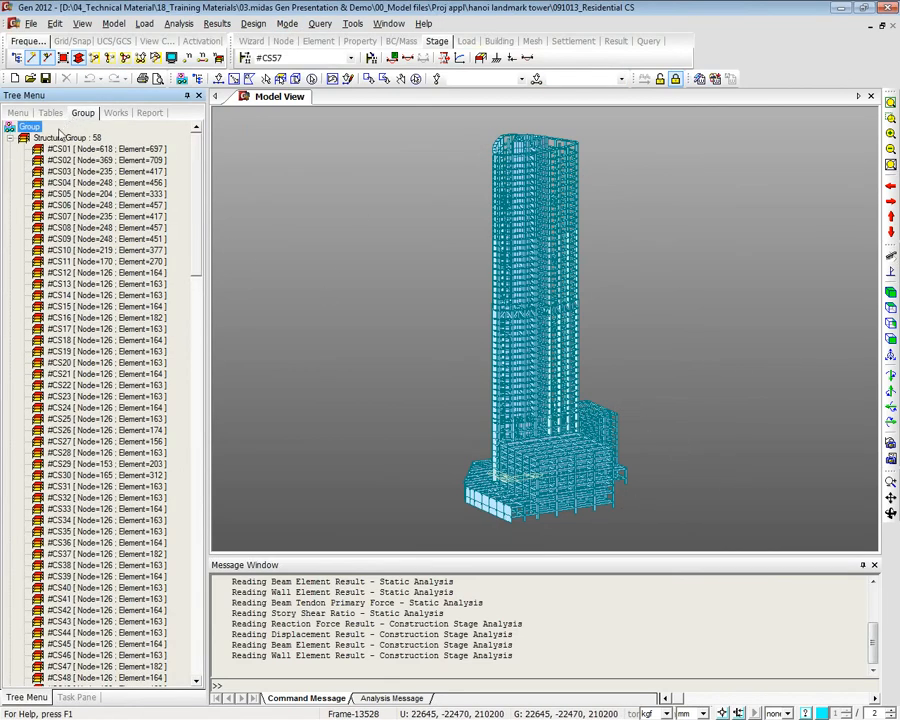
click(12, 138)
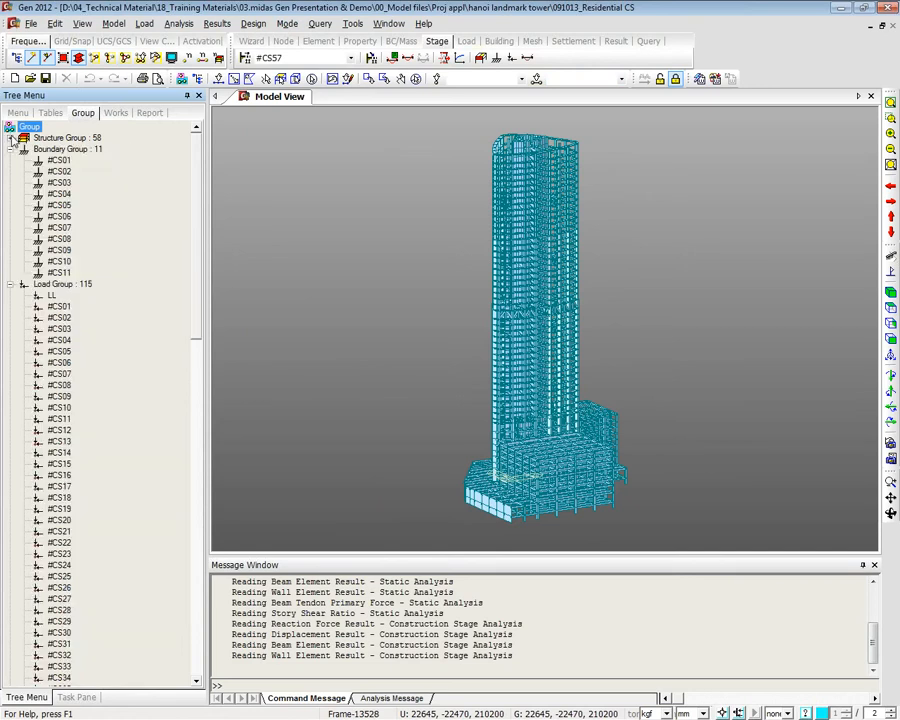
click(10, 149)
click(10, 161)
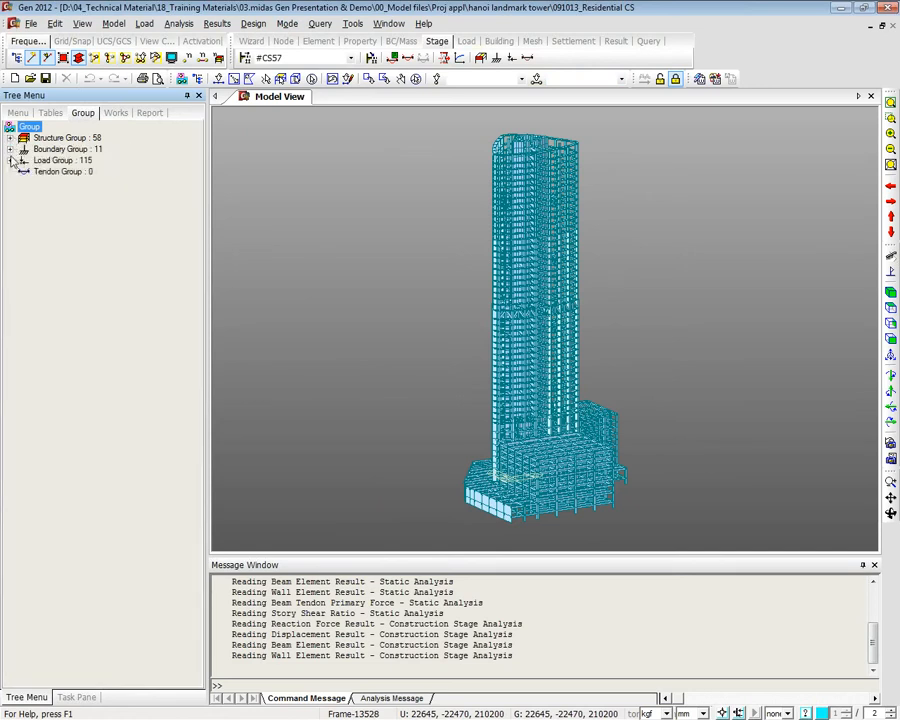
click(46, 139)
click(45, 161)
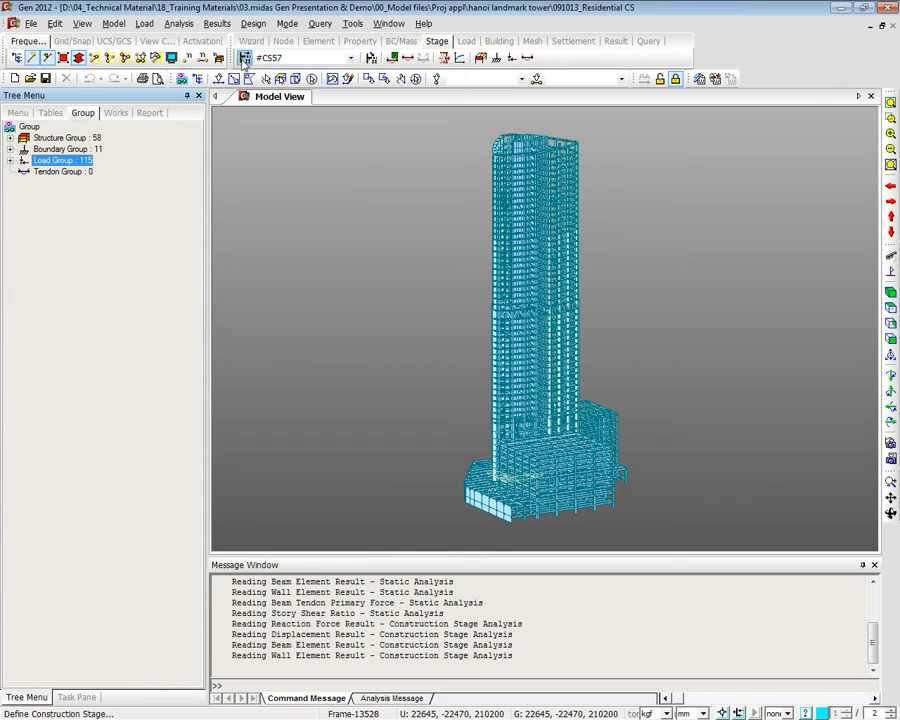
Review construction stage #CS01's duration, additional steps and activated element group, and close the stage definition
click(244, 57)
double_click(399, 314)
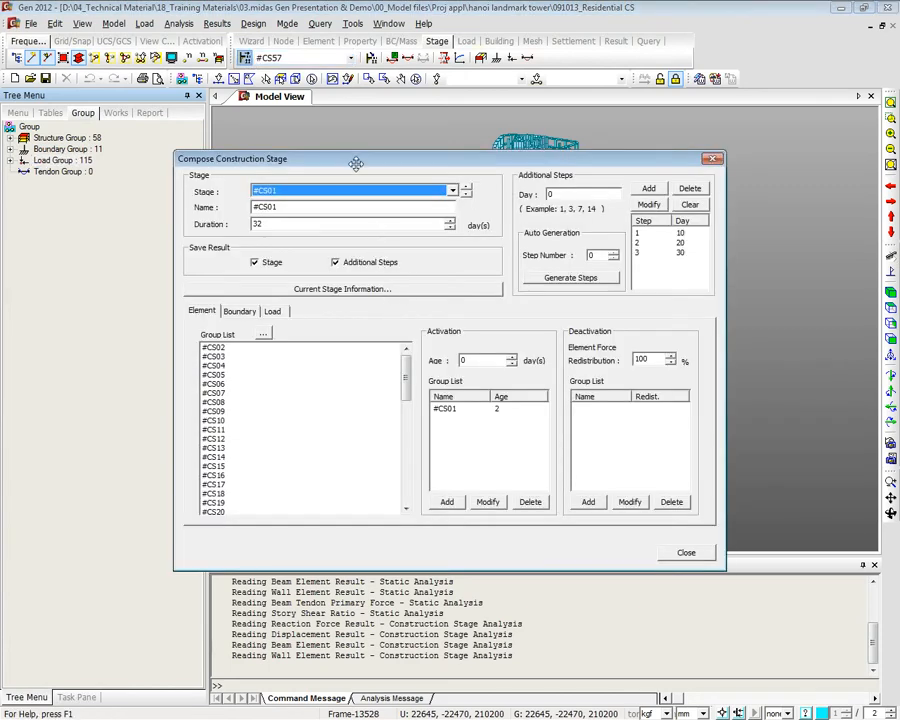
drag(352, 159, 346, 118)
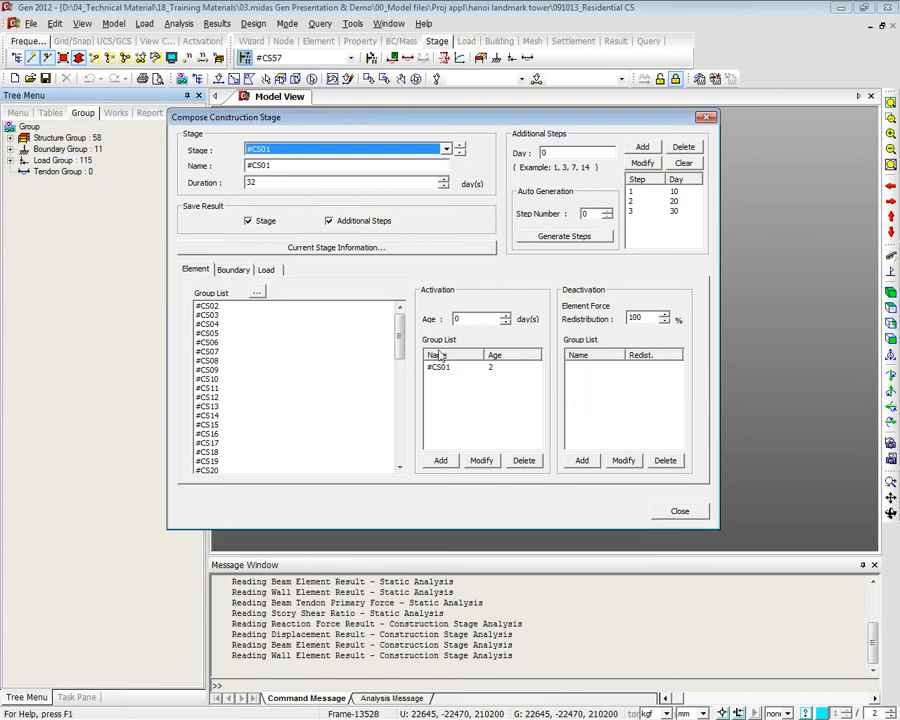
click(681, 512)
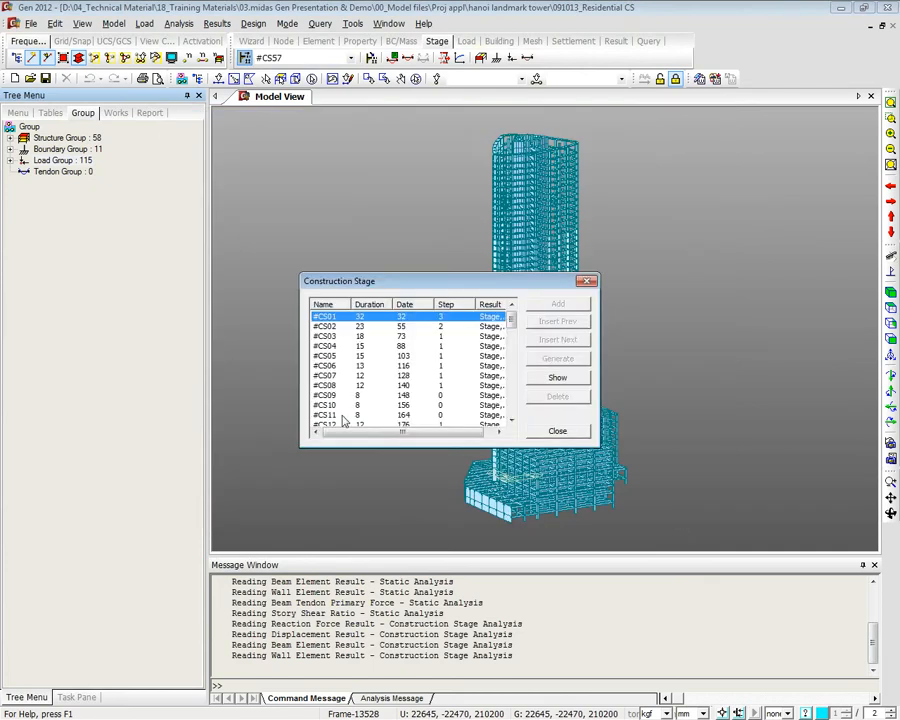
click(557, 432)
Review the construction stage analysis control data, try accumulative-stage nonlinear analysis with the time dependent effect, and discard the changes
click(115, 112)
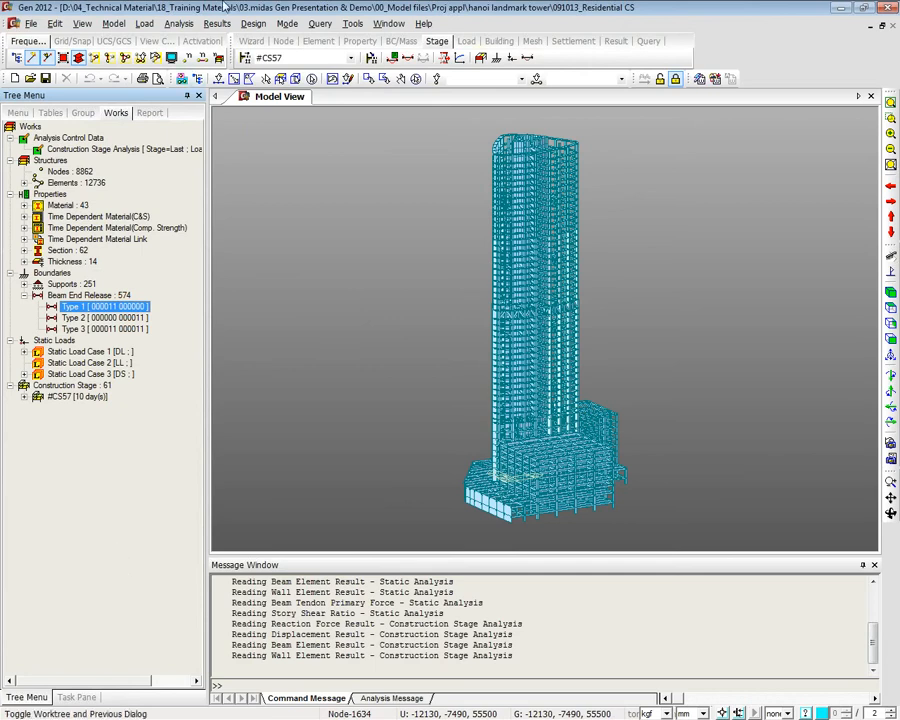
double_click(72, 150)
drag(250, 210, 282, 176)
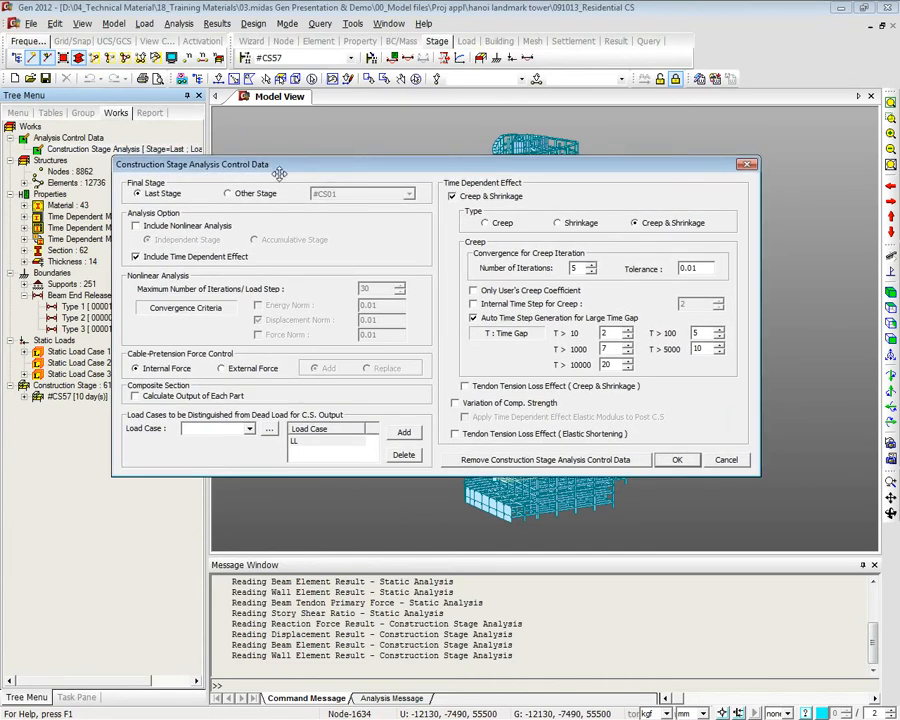
click(190, 258)
click(185, 257)
click(190, 226)
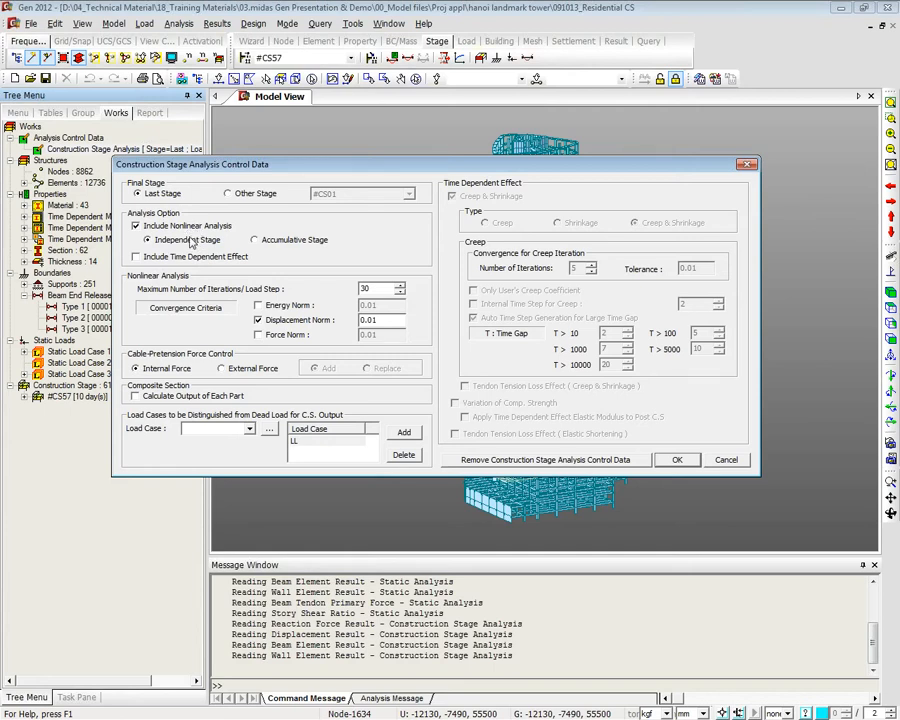
click(254, 240)
click(236, 256)
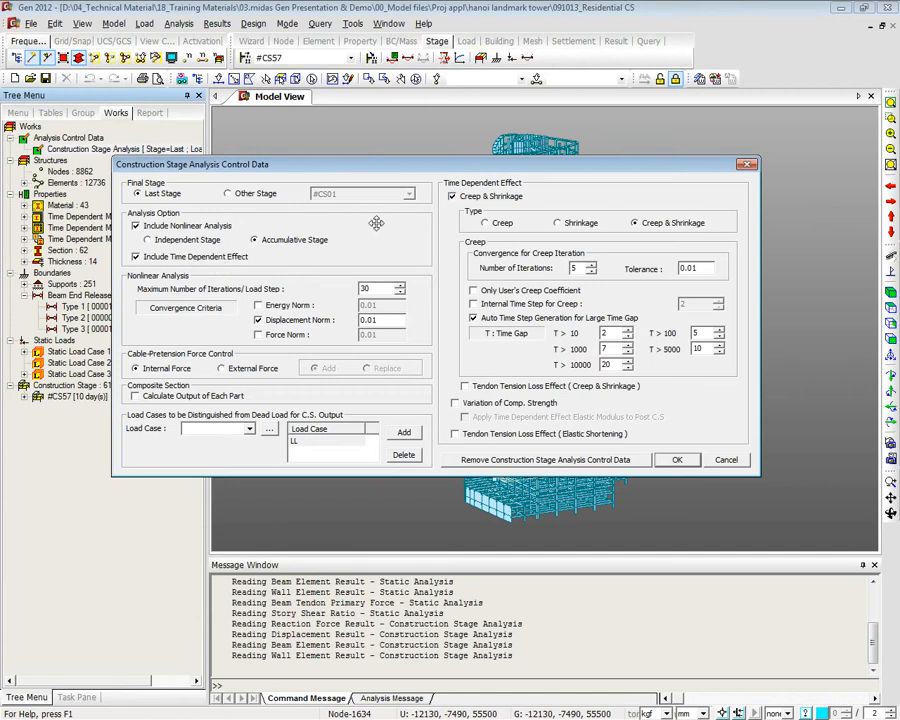
click(136, 225)
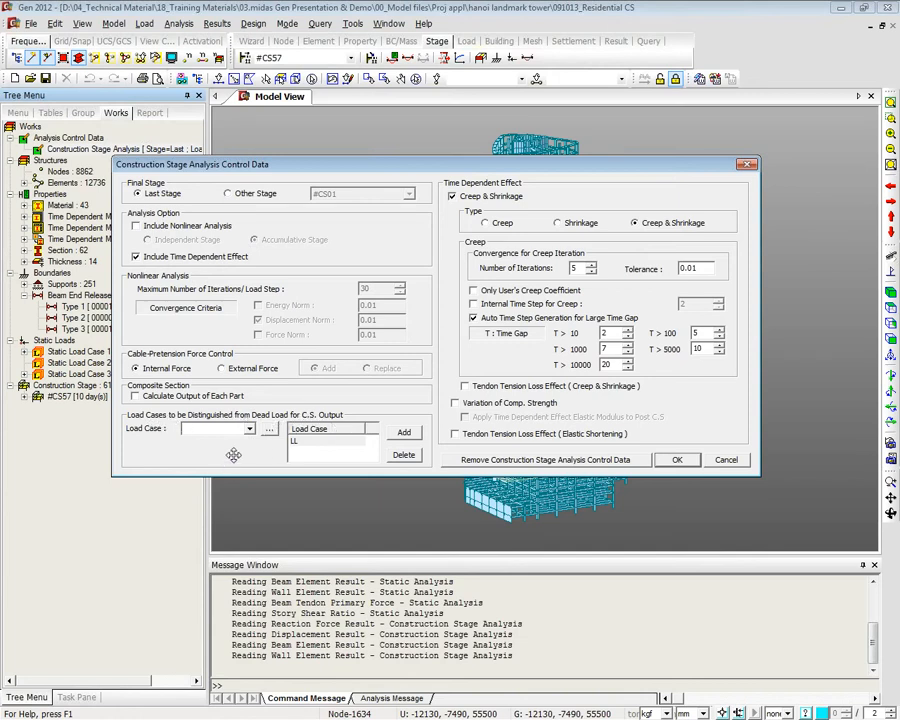
click(306, 443)
click(726, 460)
Open the beam force diagrams settings, view the available construction stage load cases, and close the settings
right_click(377, 181)
mouse_move(441, 227)
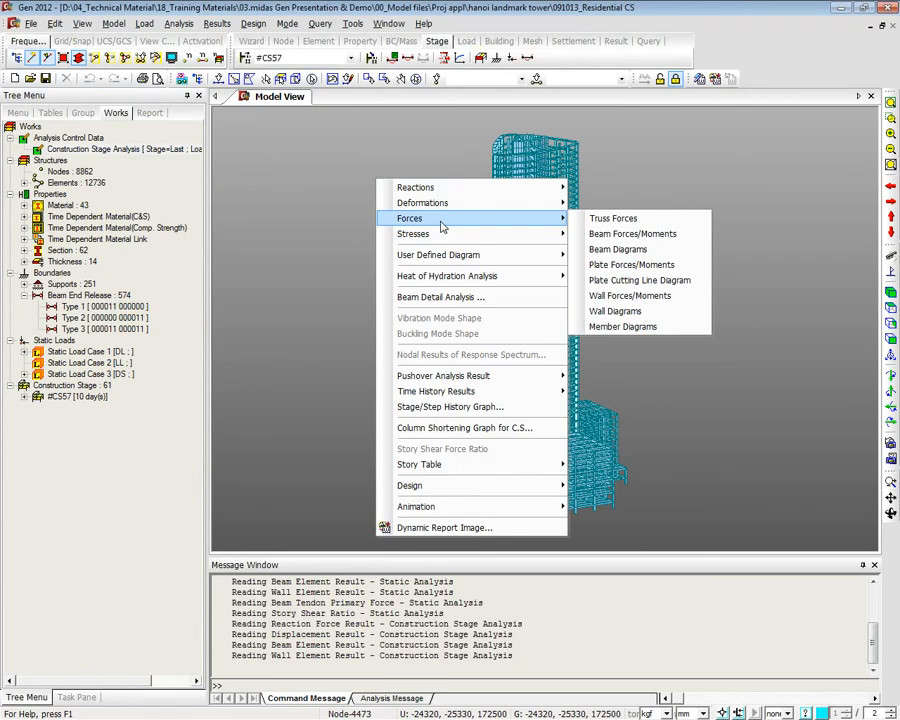
click(617, 249)
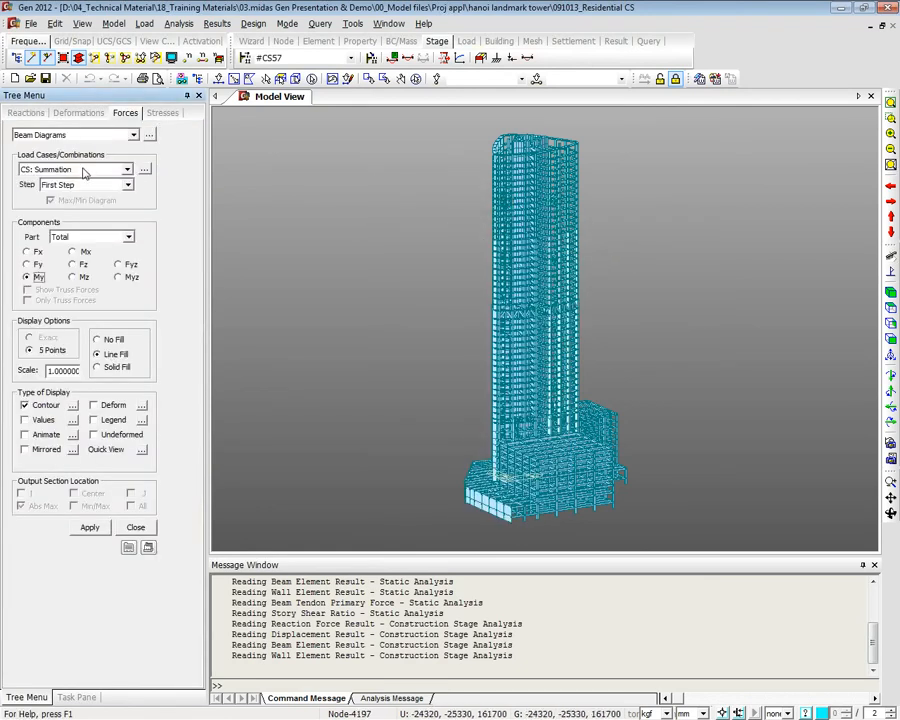
click(84, 172)
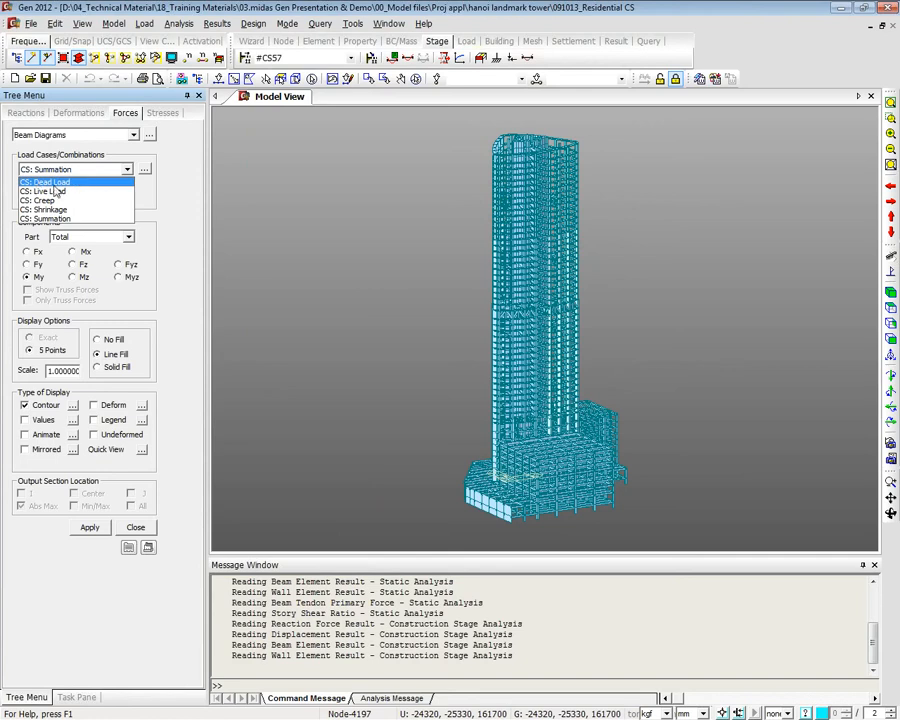
click(129, 219)
click(136, 527)
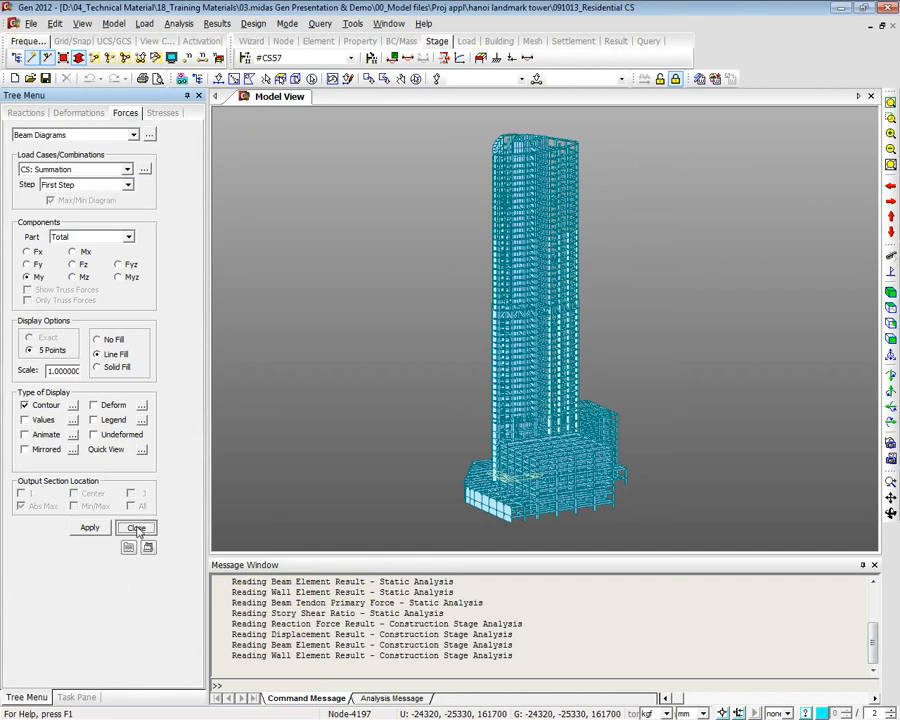
Expand all static loads in the works tree and review load cases DL, LL and DS
right_click(52, 342)
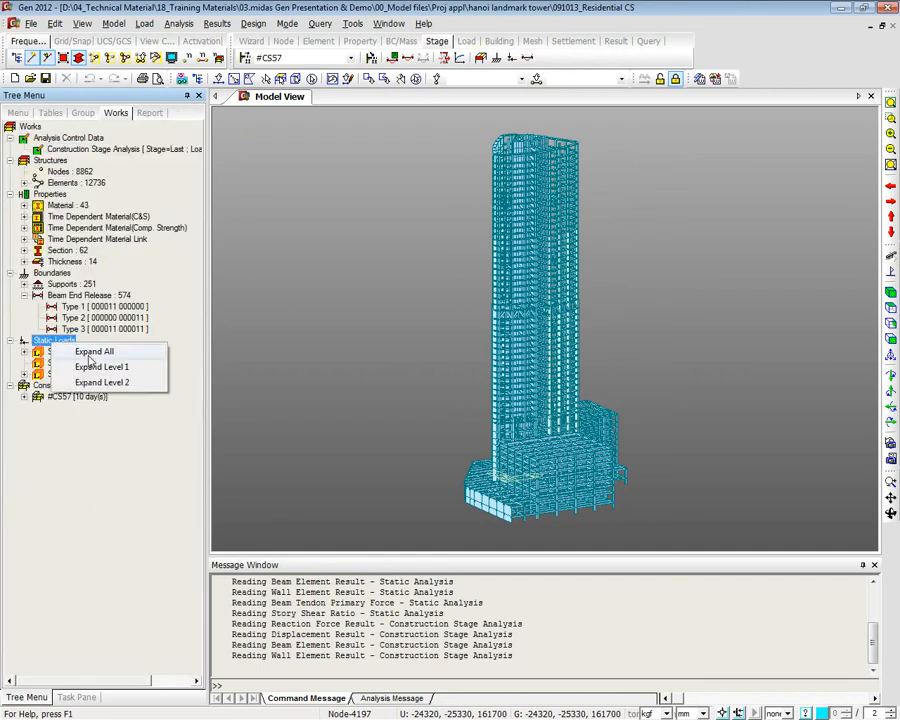
click(92, 346)
click(86, 407)
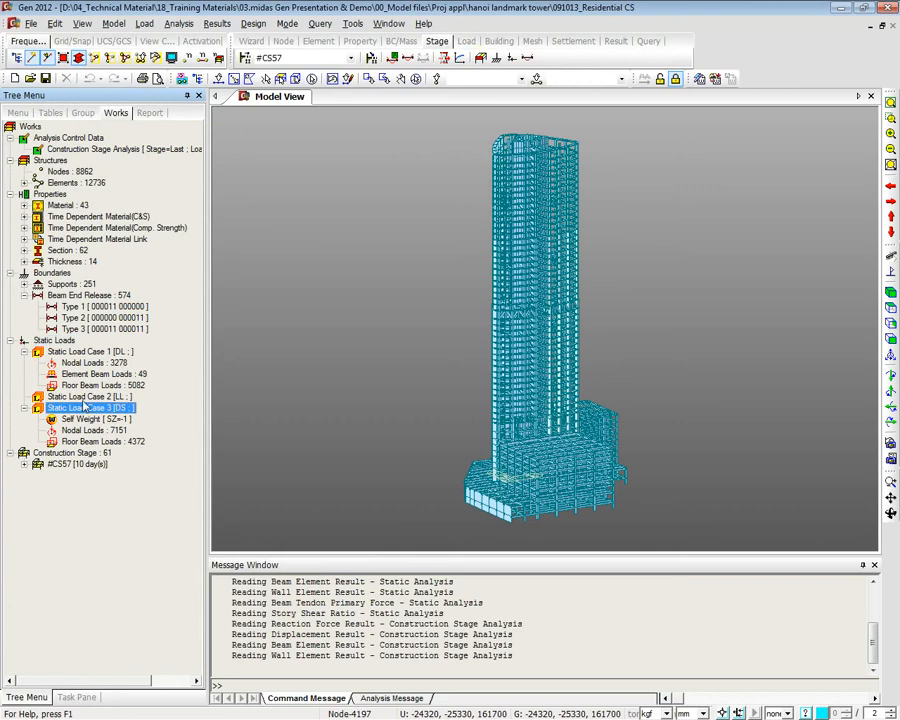
click(104, 352)
click(86, 396)
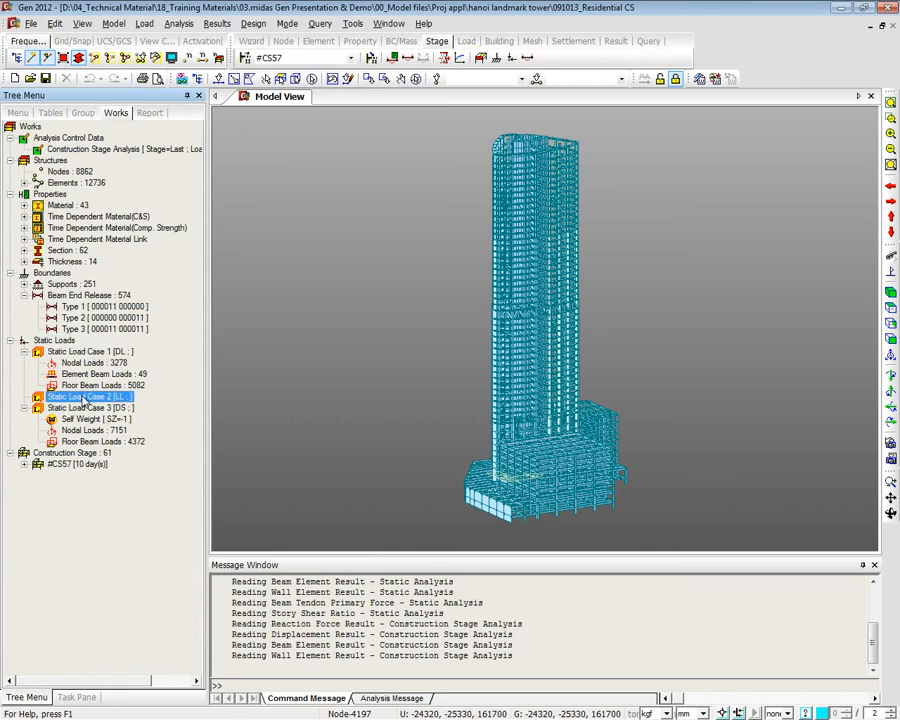
click(76, 408)
click(120, 353)
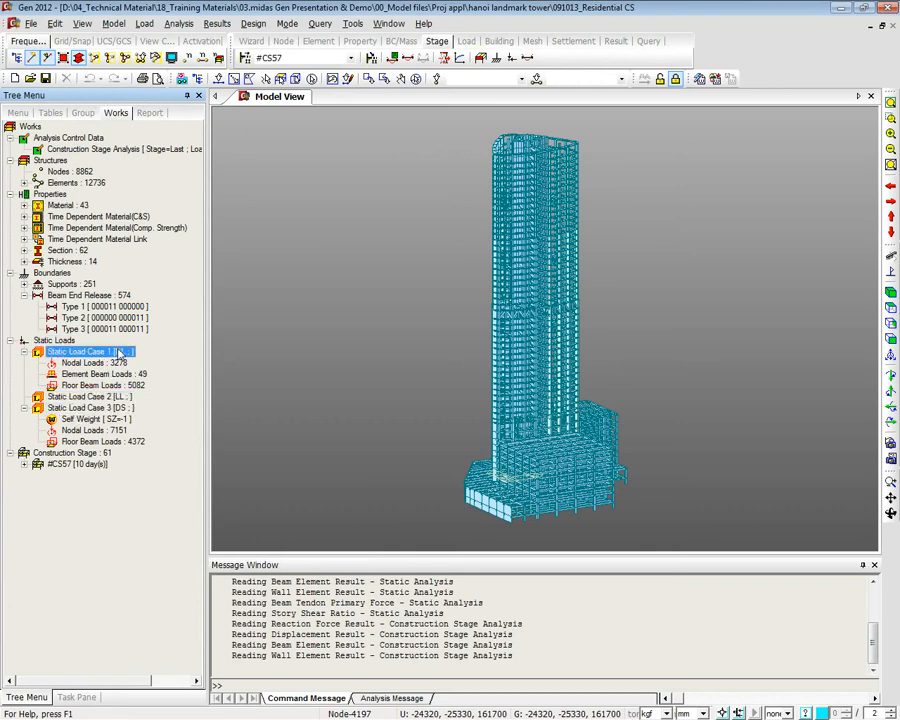
click(120, 397)
click(120, 408)
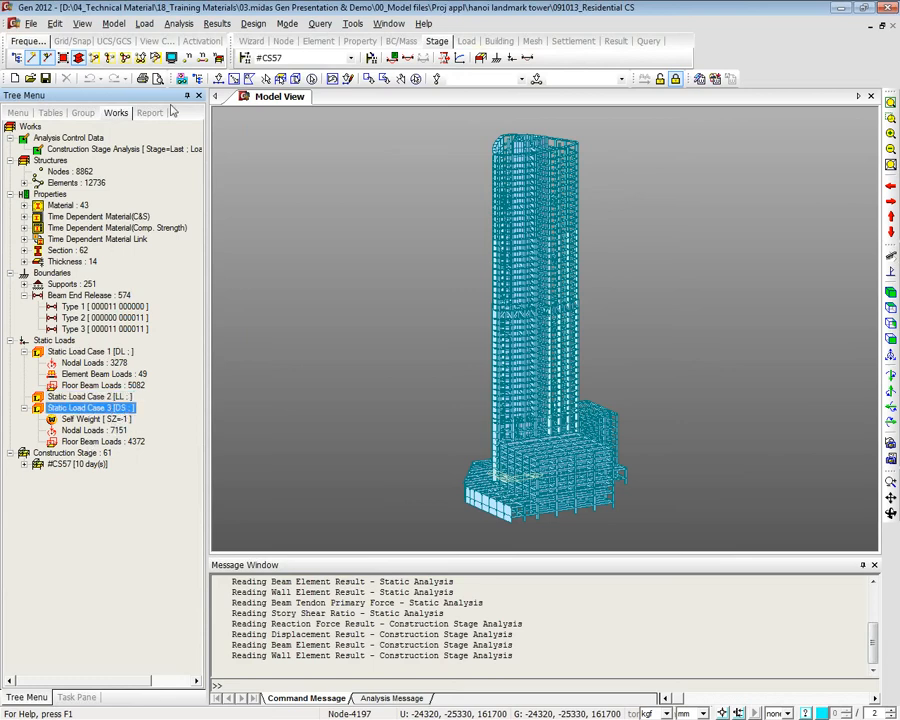
Set the beam diagrams to the CS: Dead Load case and enable the legend
right_click(296, 172)
mouse_move(358, 212)
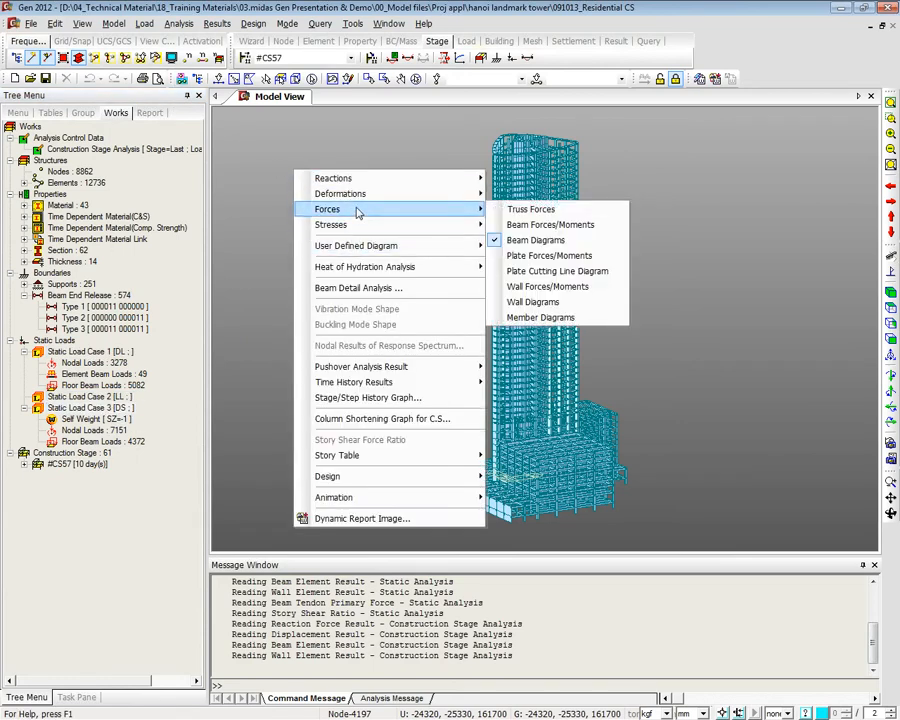
click(530, 240)
click(112, 172)
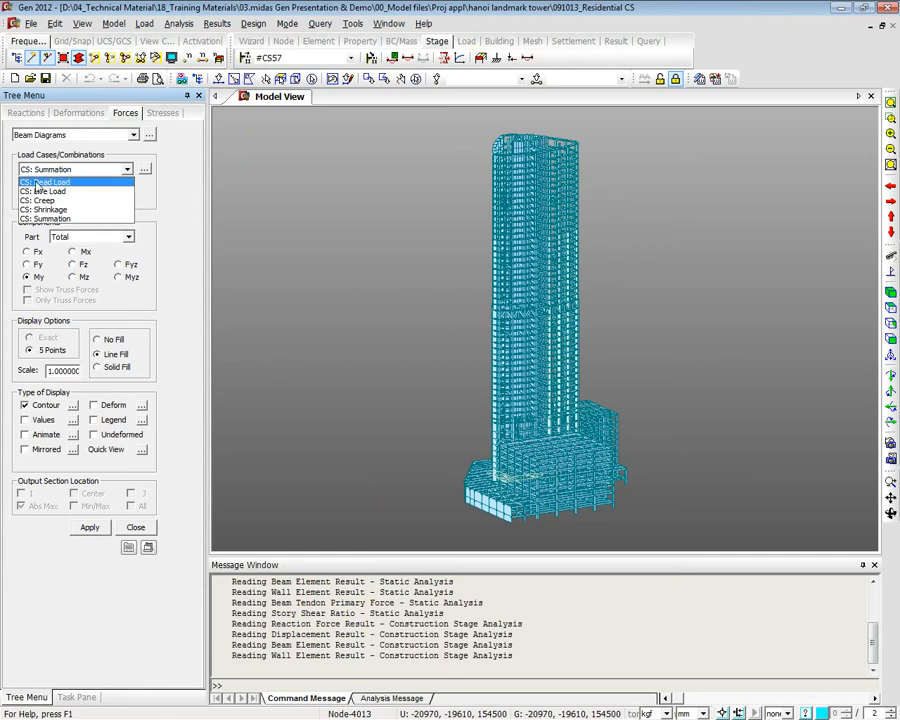
click(54, 182)
click(92, 420)
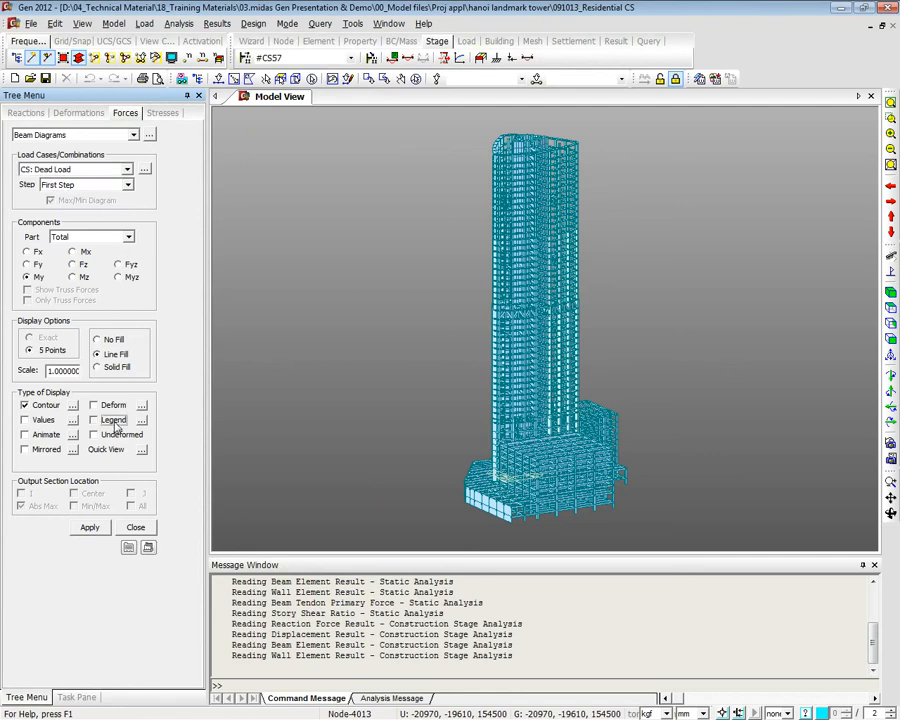
click(73, 170)
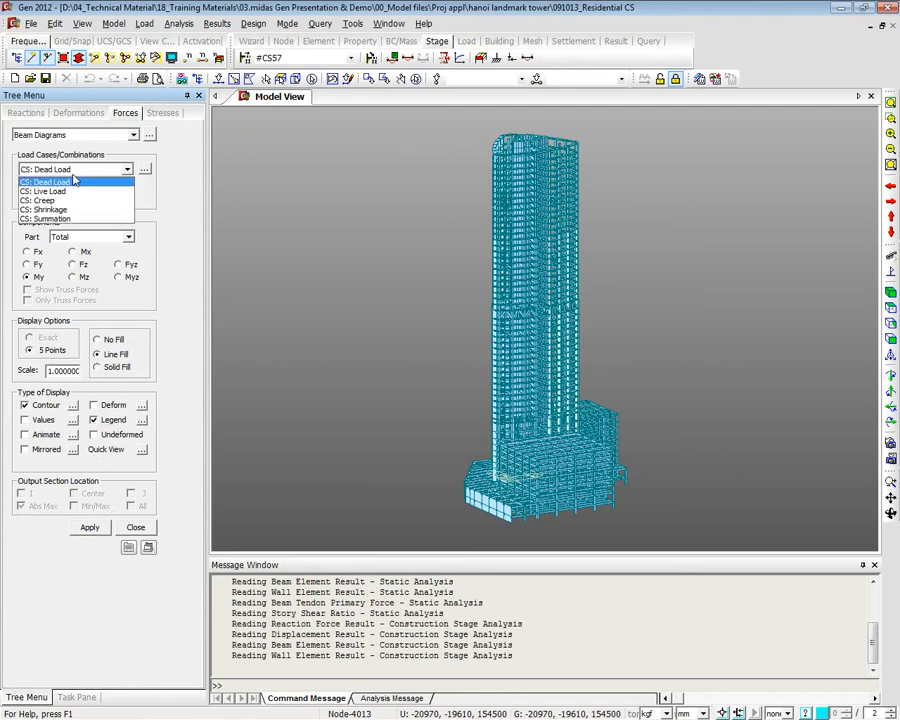
click(73, 174)
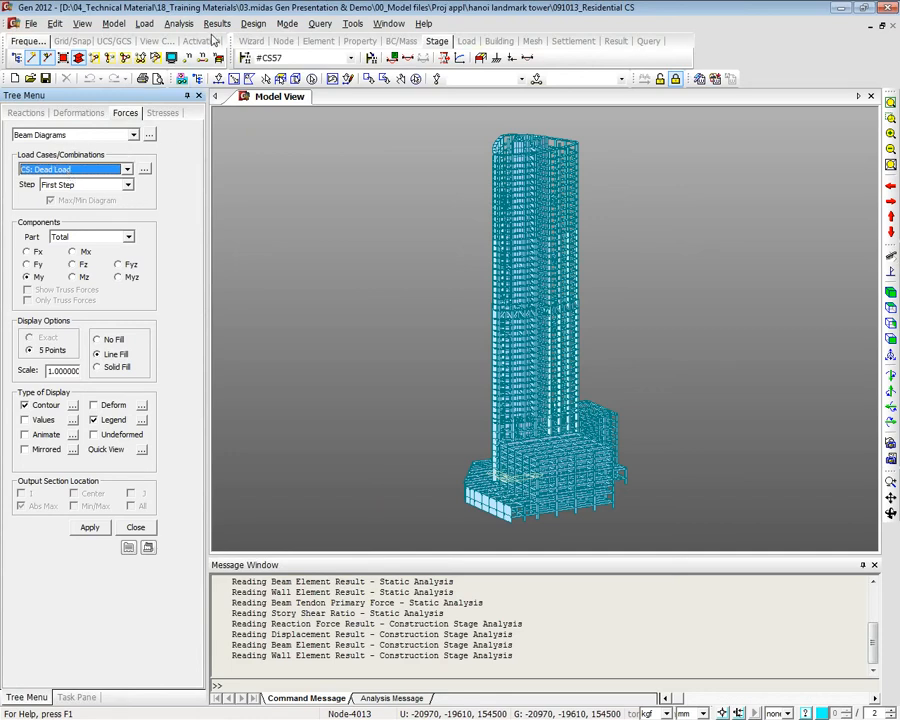
Check the load cases distinguished from dead load in the construction stage analysis control data
click(178, 23)
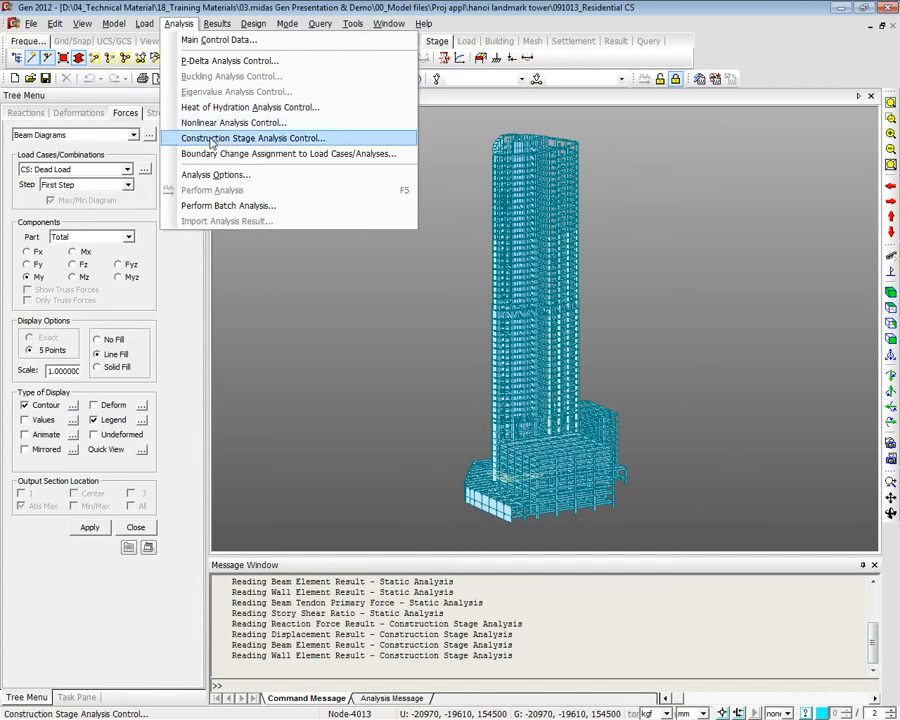
click(230, 138)
click(325, 487)
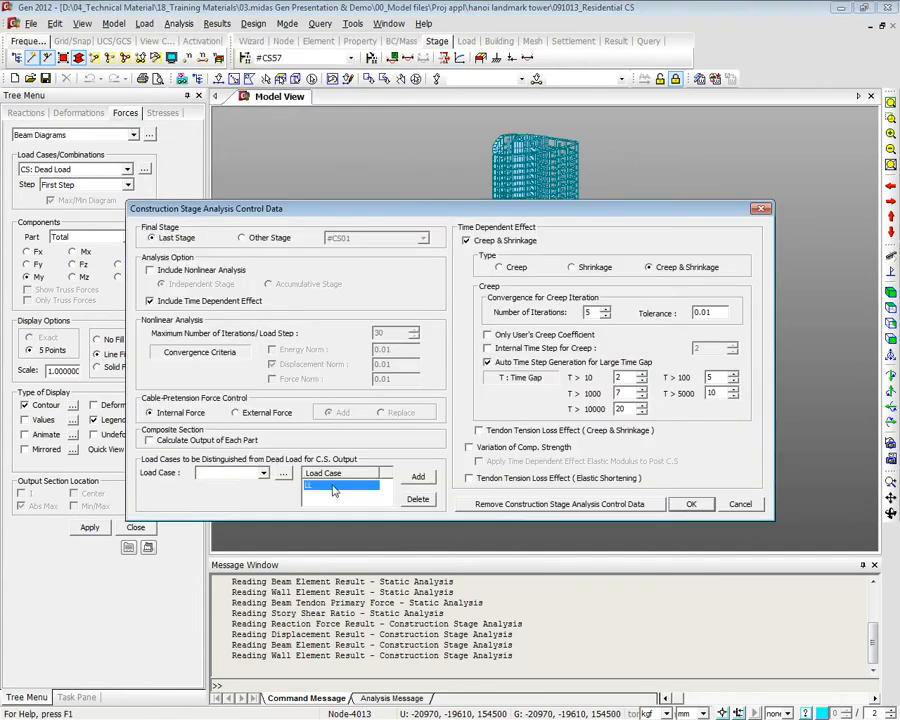
click(258, 475)
click(261, 473)
click(313, 491)
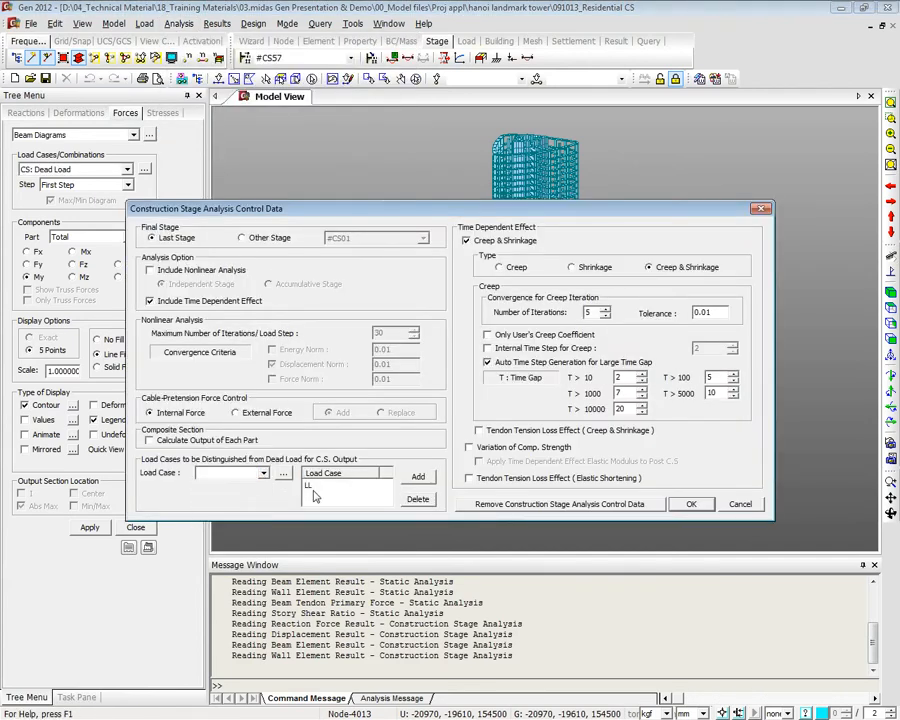
Highlight LL among the load cases distinguished from dead load, cancel the control data, and set the beam diagrams to CS: Live Load
click(314, 488)
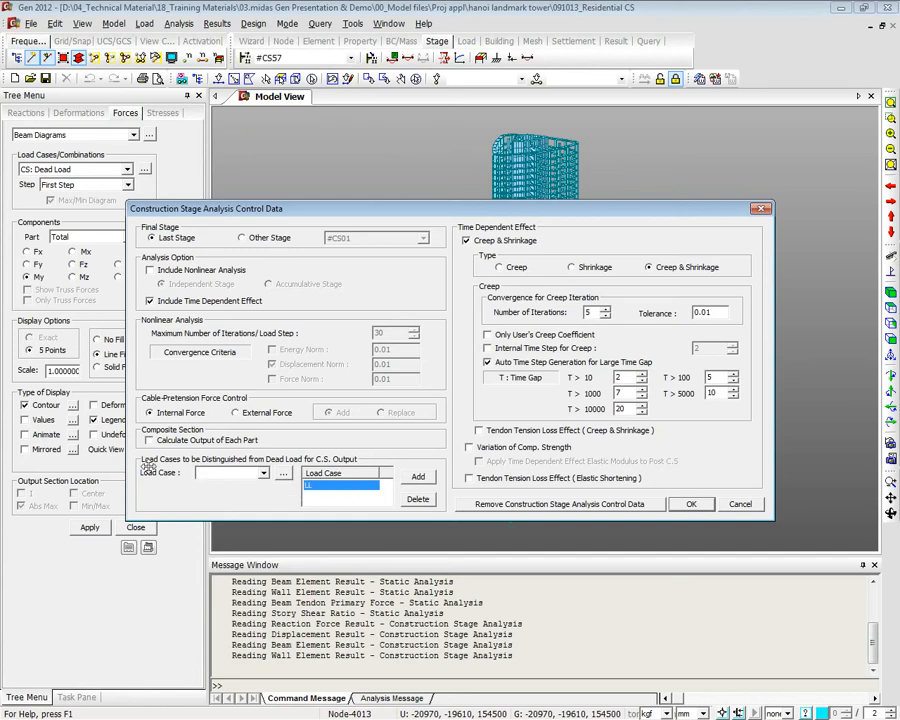
click(740, 504)
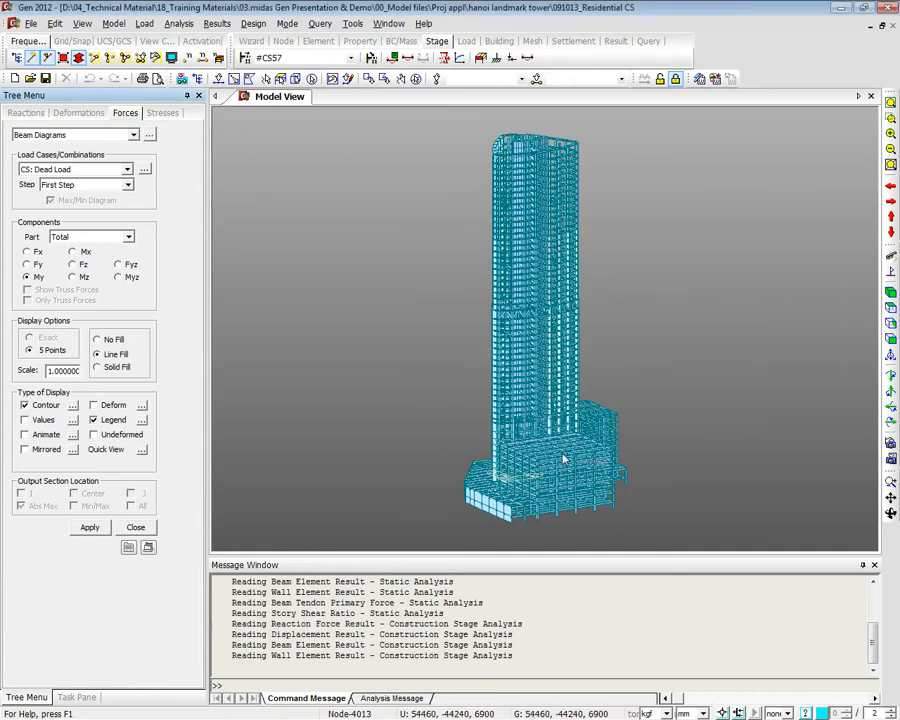
click(113, 170)
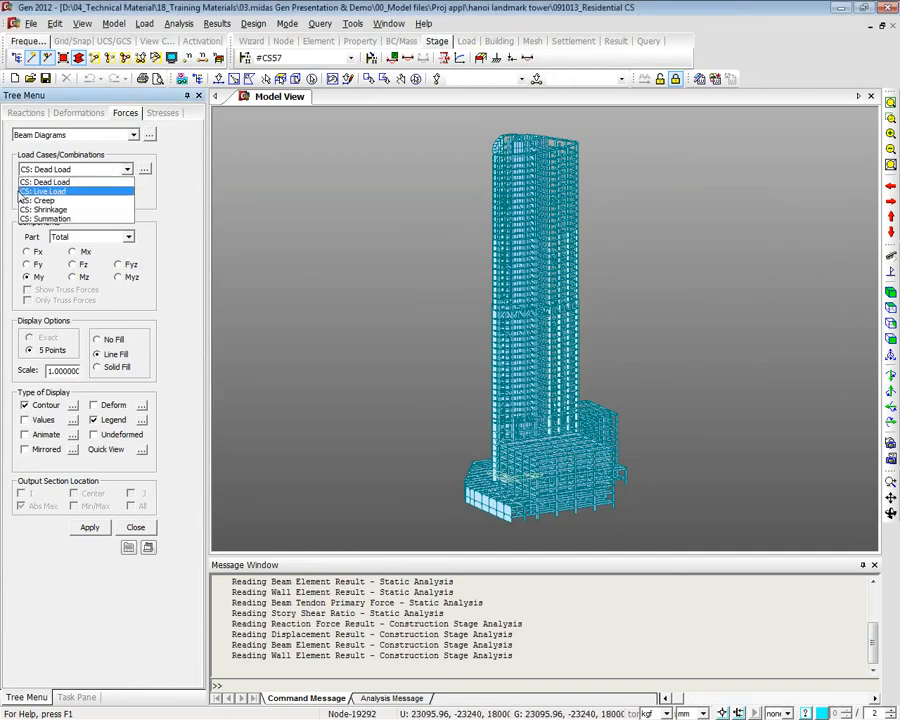
click(57, 192)
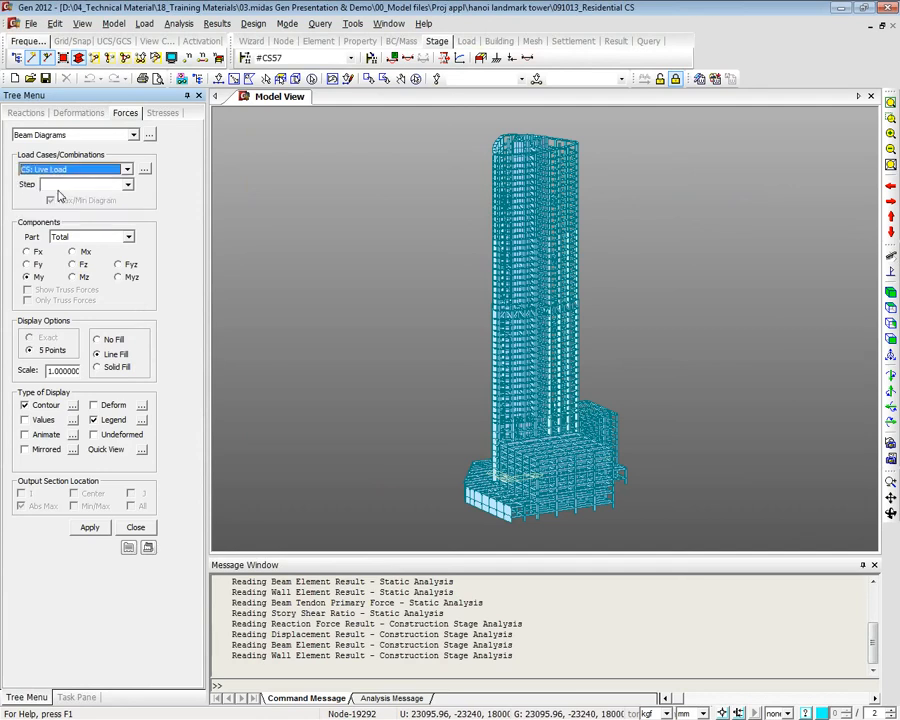
Switch the beam diagrams' load case to CS: Dead Load and then to CS: Summation
click(62, 172)
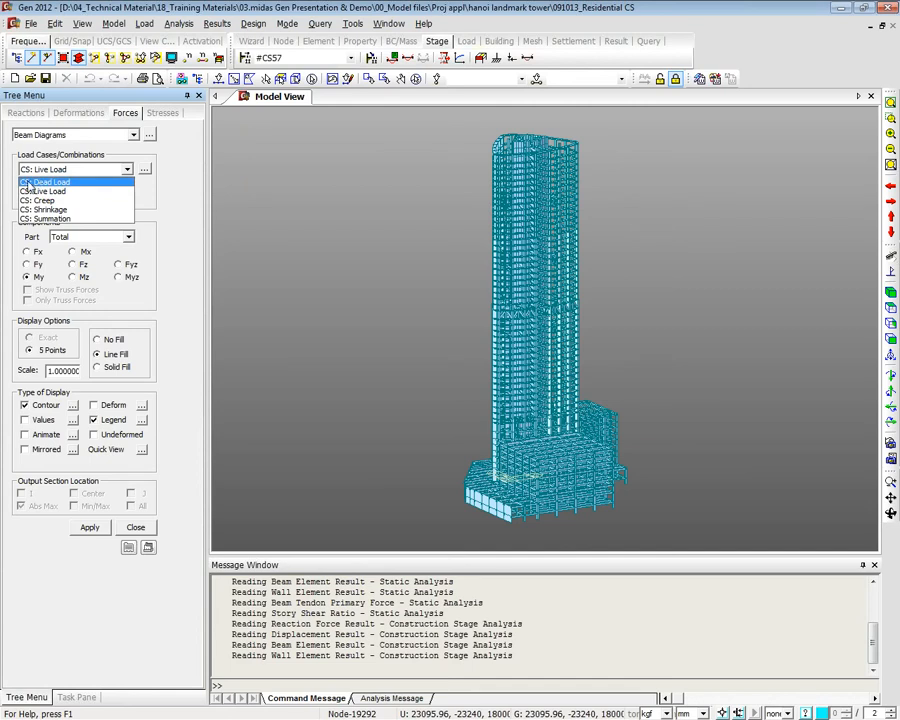
click(52, 183)
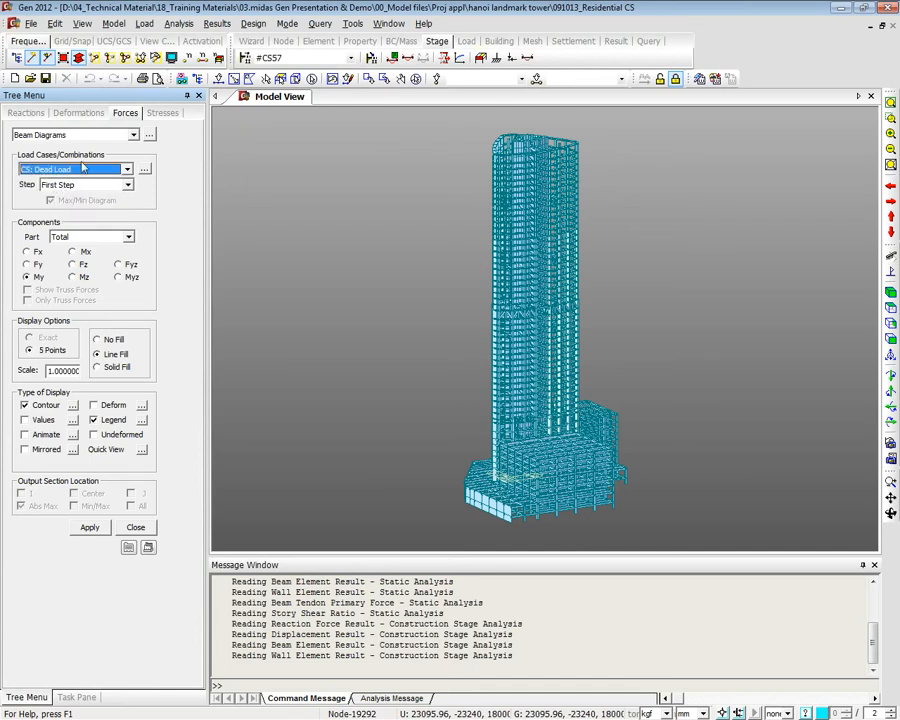
click(60, 170)
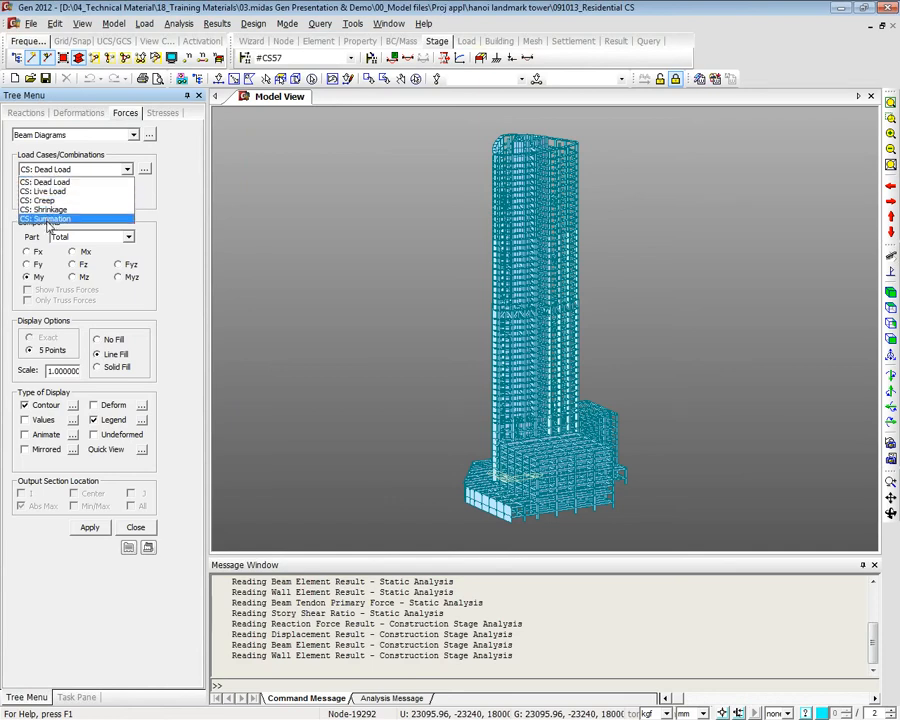
click(45, 219)
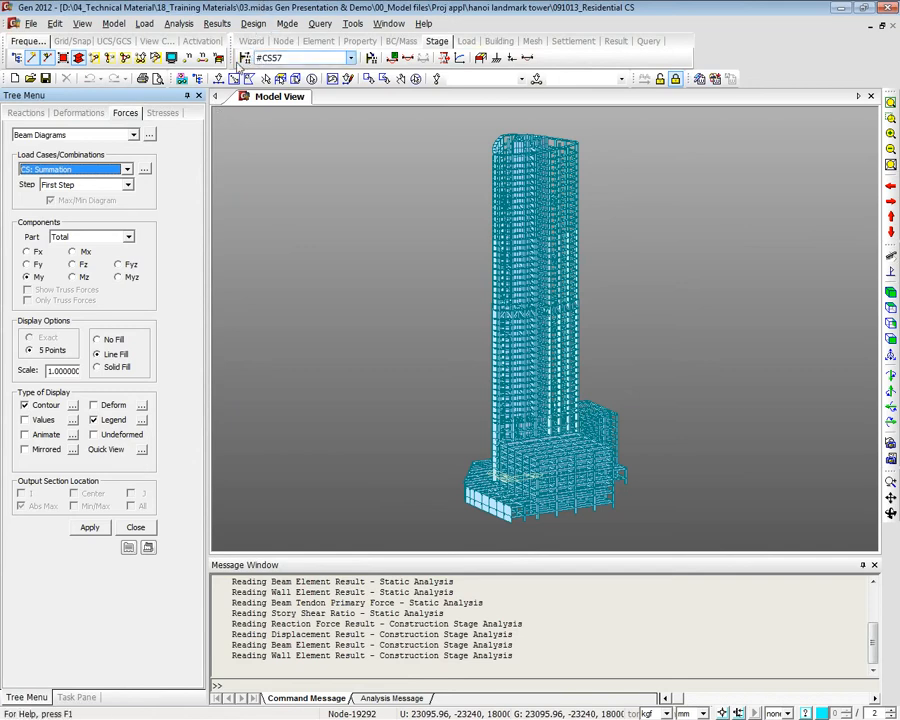
Reopen the construction stage analysis control data, highlight load case LL in the distinguished list, and cancel
click(179, 23)
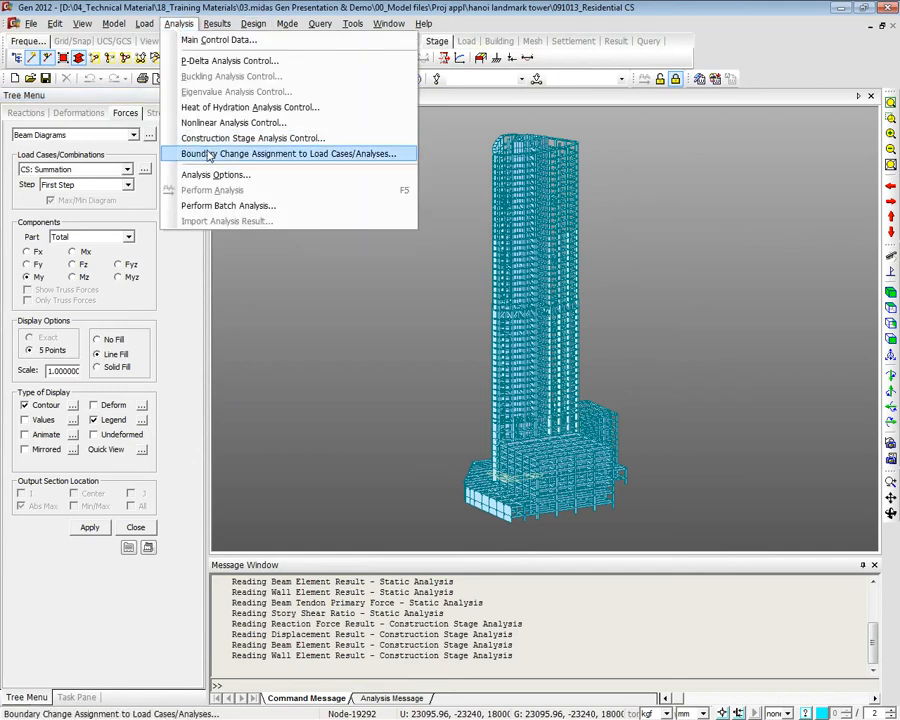
click(252, 138)
click(345, 485)
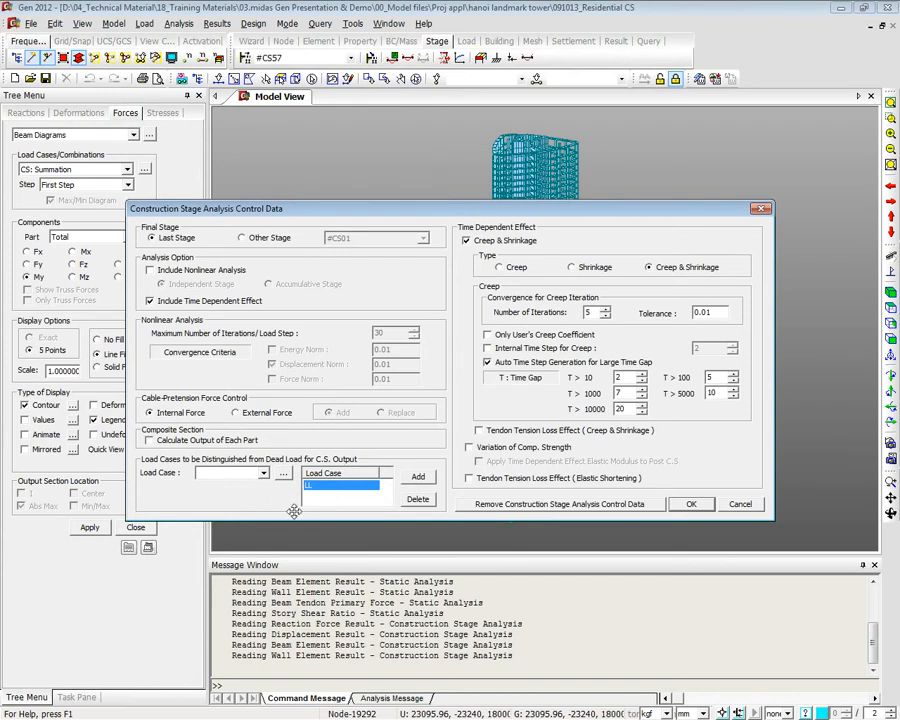
click(748, 504)
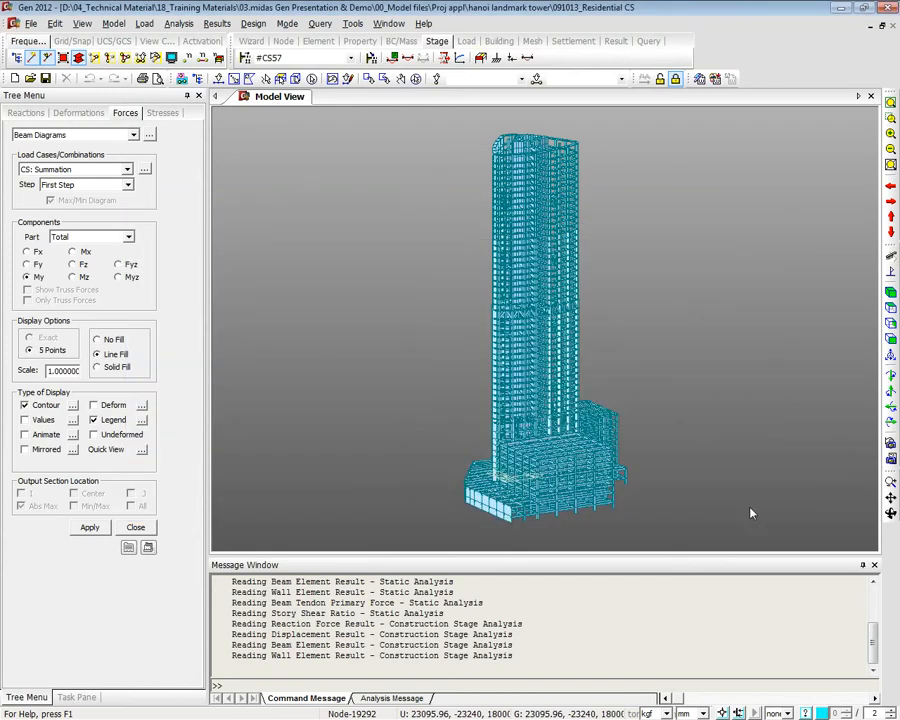
Set the beam diagrams' load case to CS: Live Load and then back to CS: Dead Load, and close the diagram settings
click(72, 170)
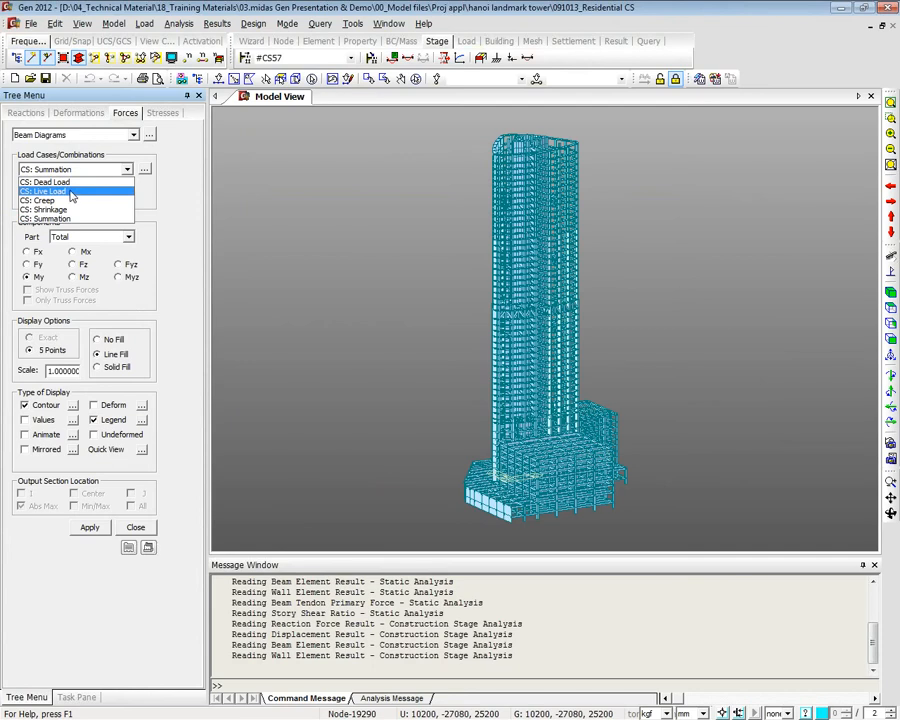
click(71, 192)
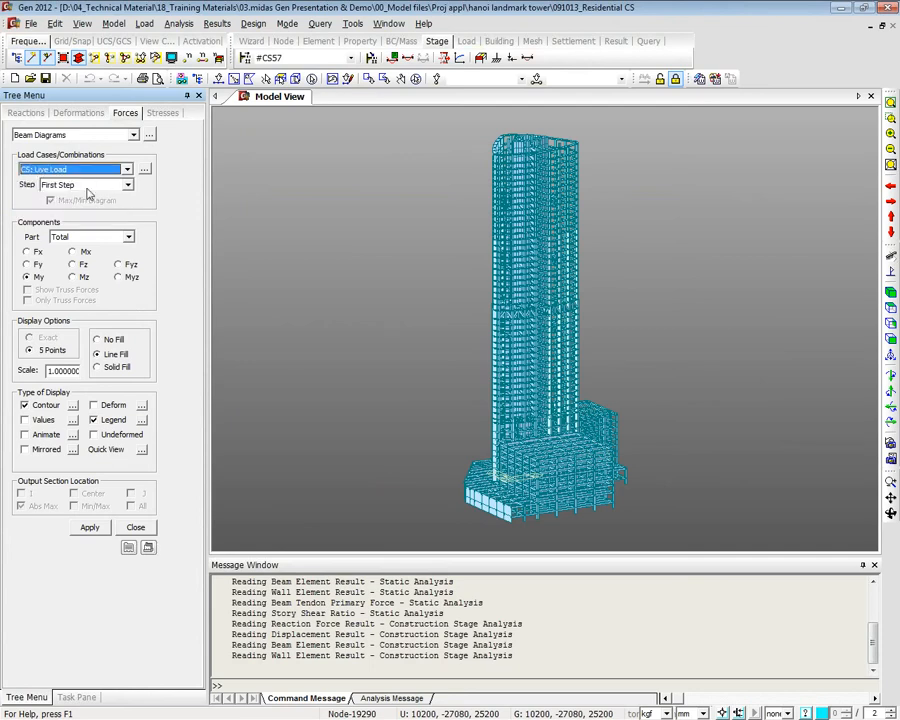
click(62, 169)
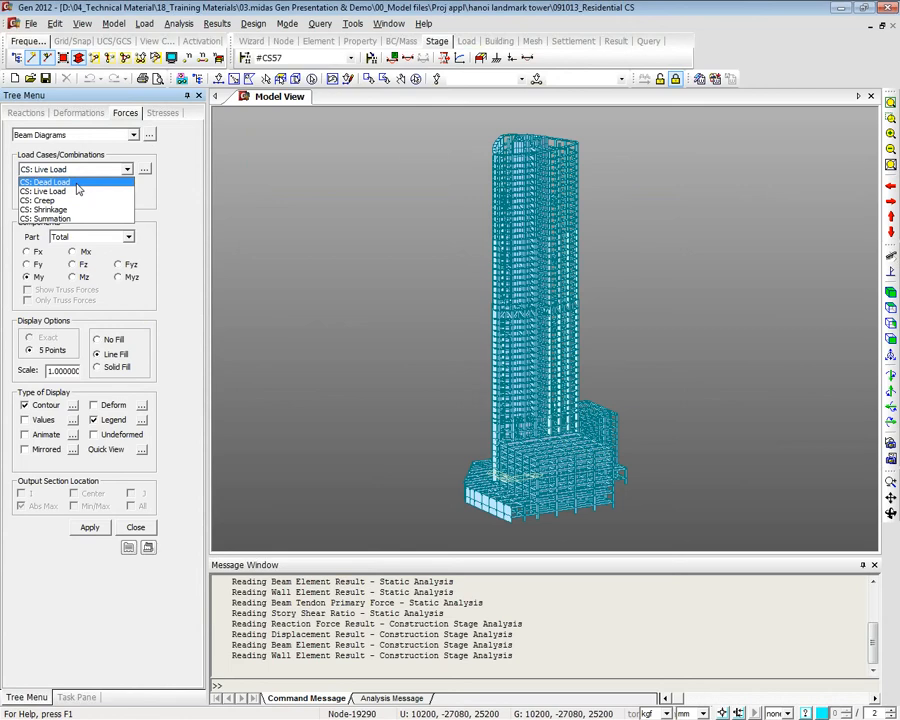
click(76, 183)
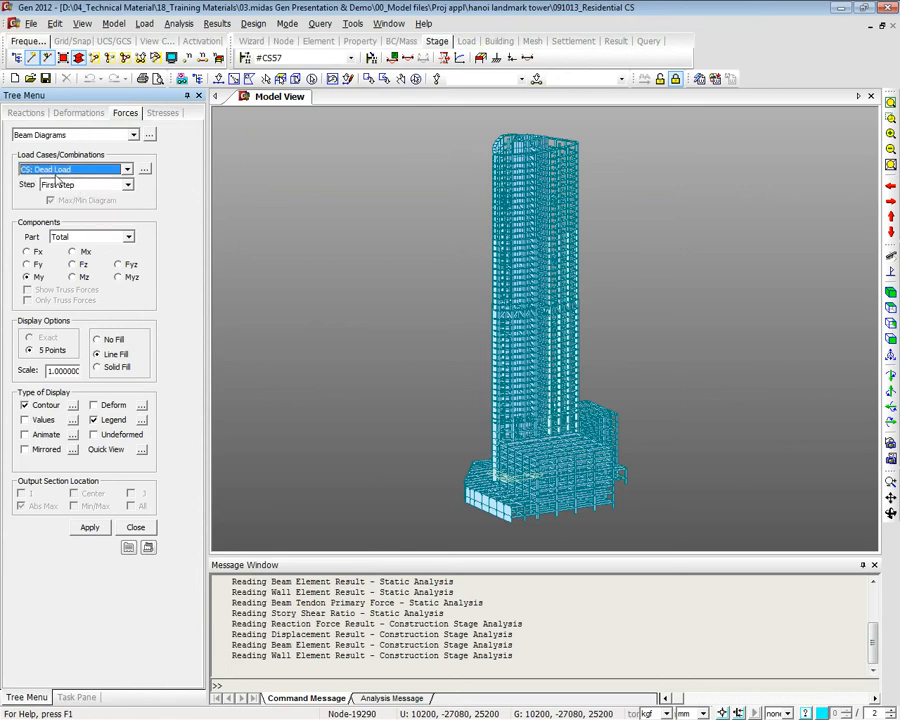
click(136, 527)
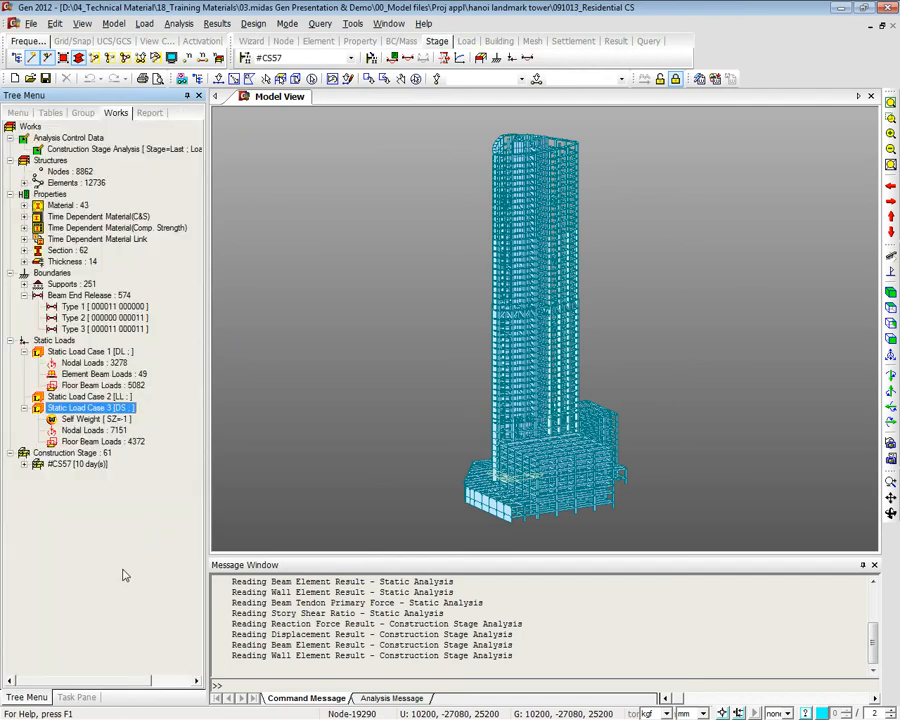
Select the element beam loads of load case DL, view the story data table and close it, and minimize the program window
click(96, 374)
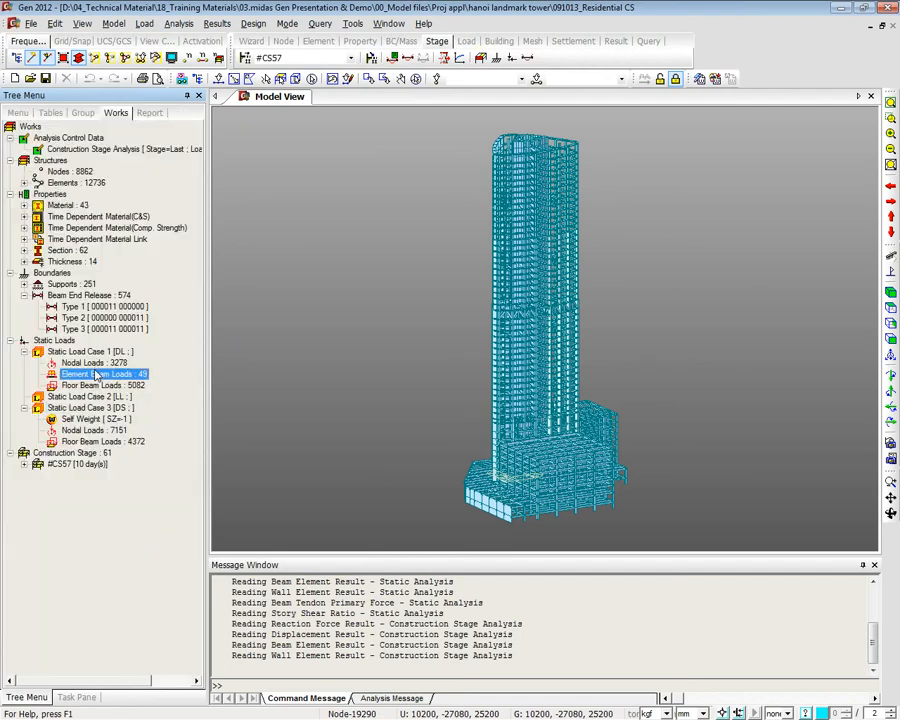
click(86, 240)
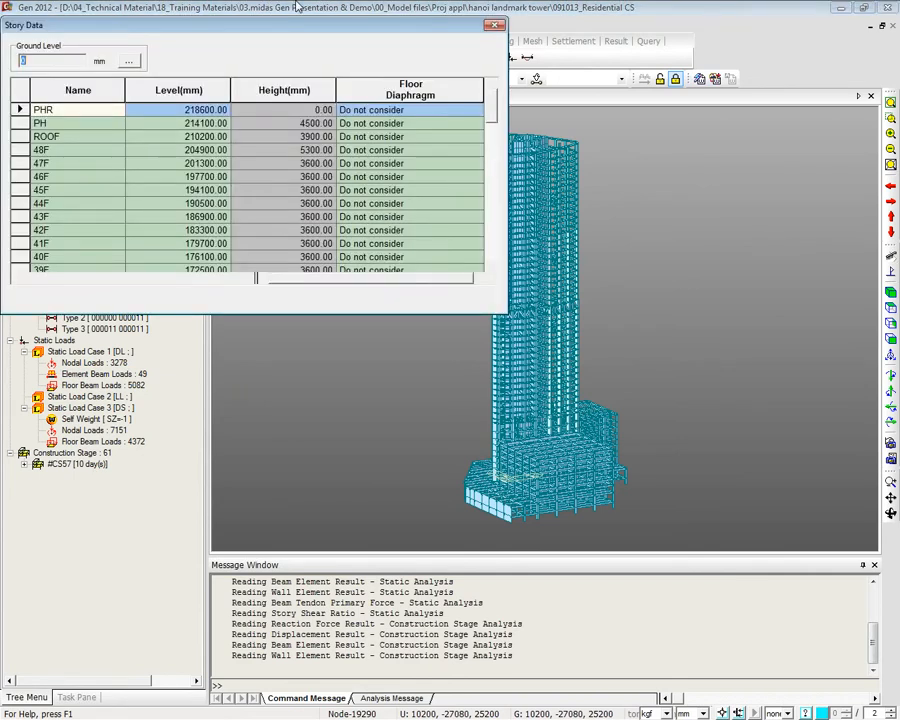
click(492, 27)
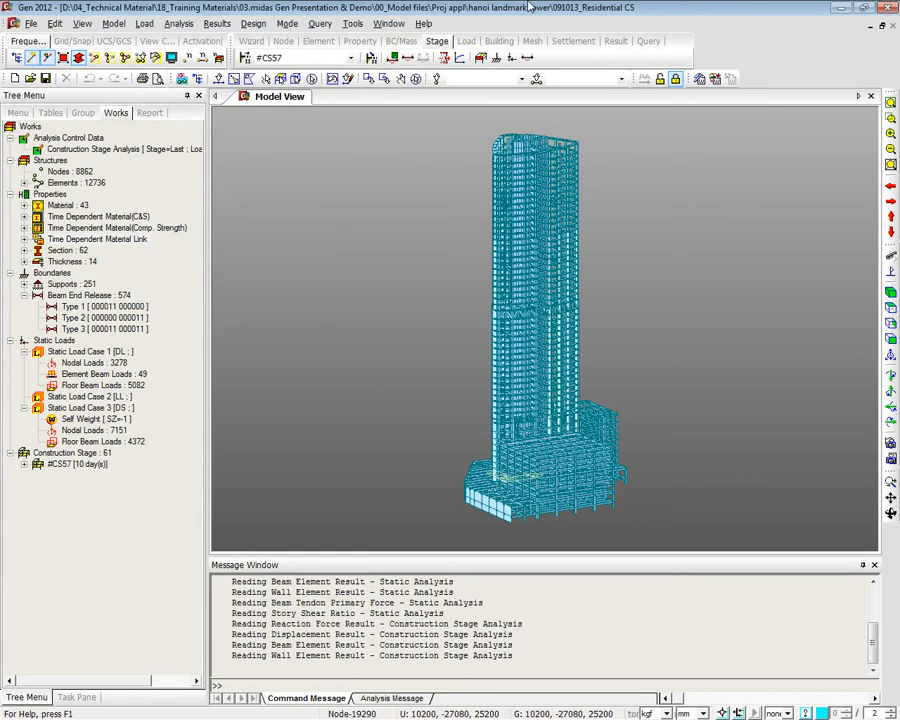
click(844, 10)
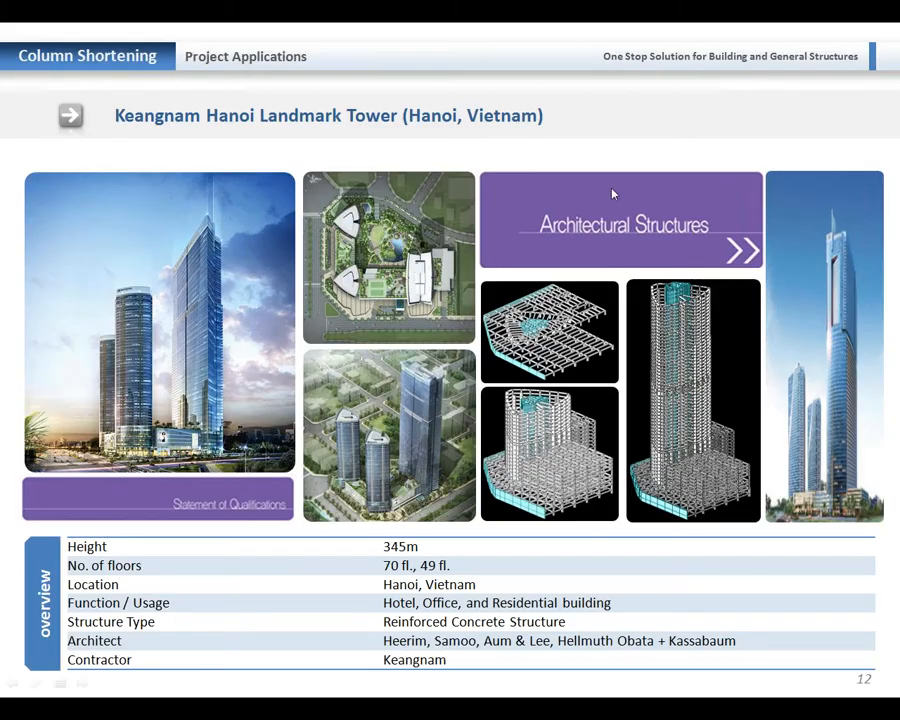
click(644, 142)
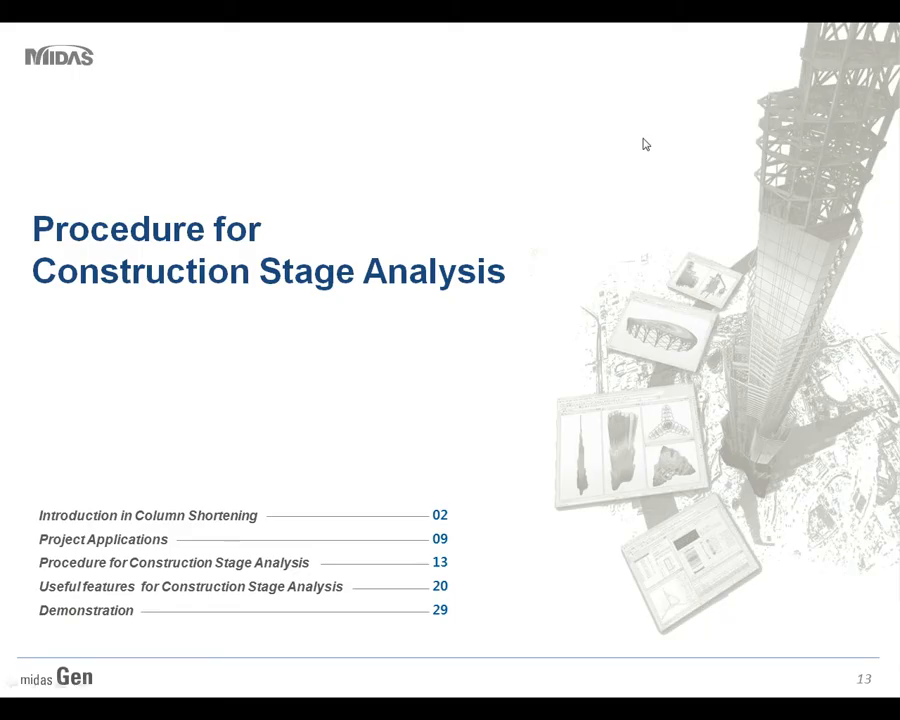
click(301, 251)
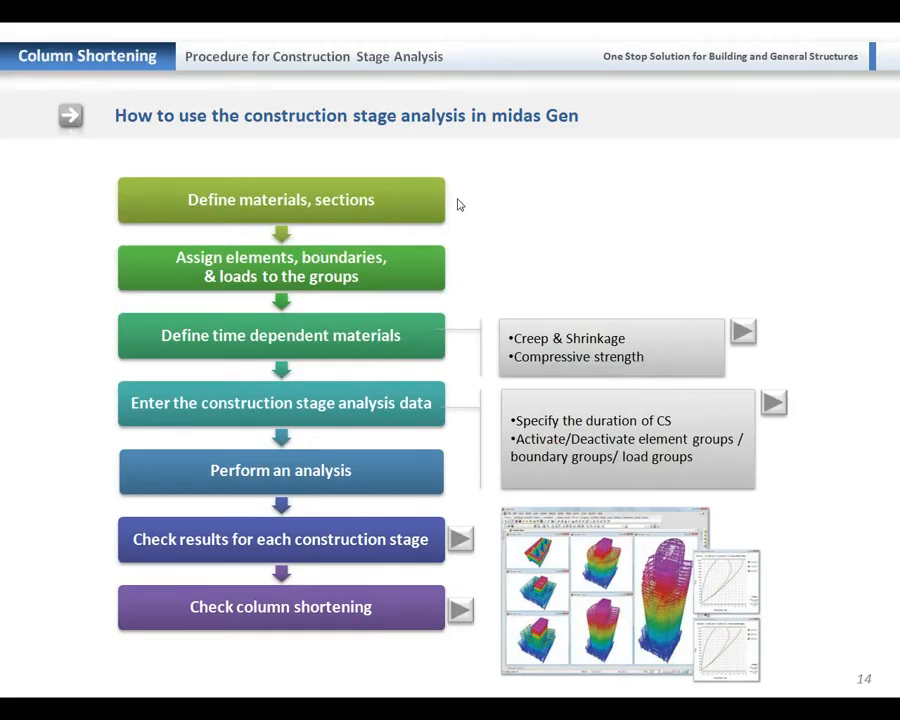
key(Page_Up)
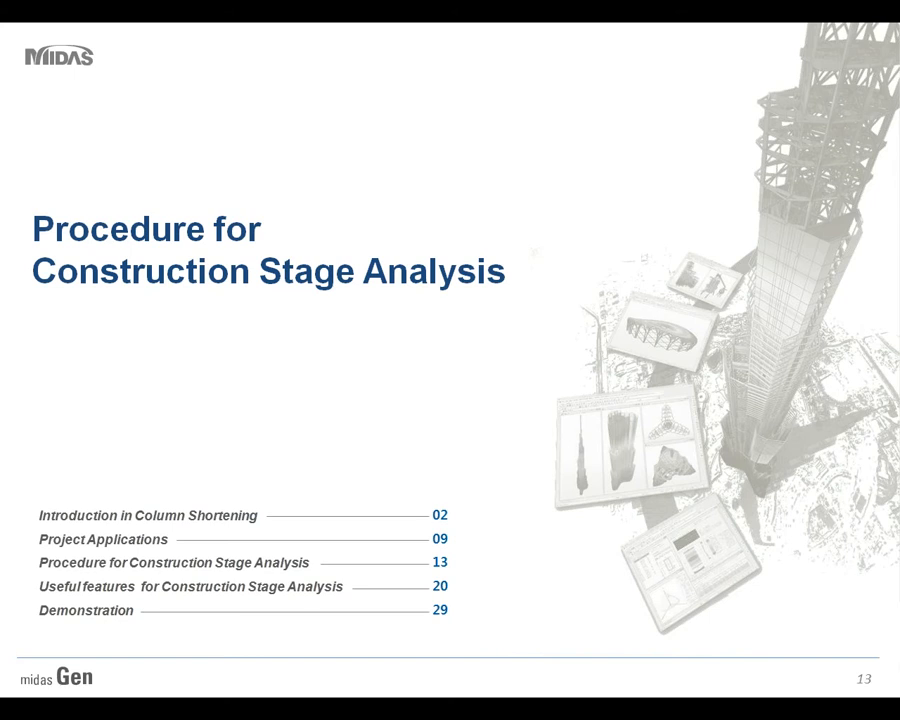
click(284, 310)
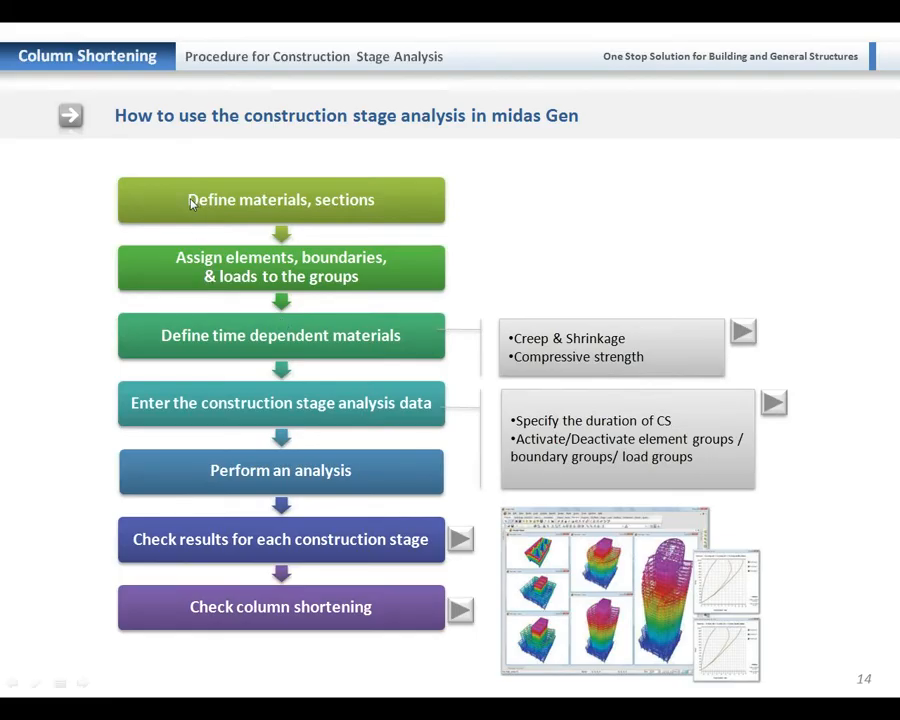
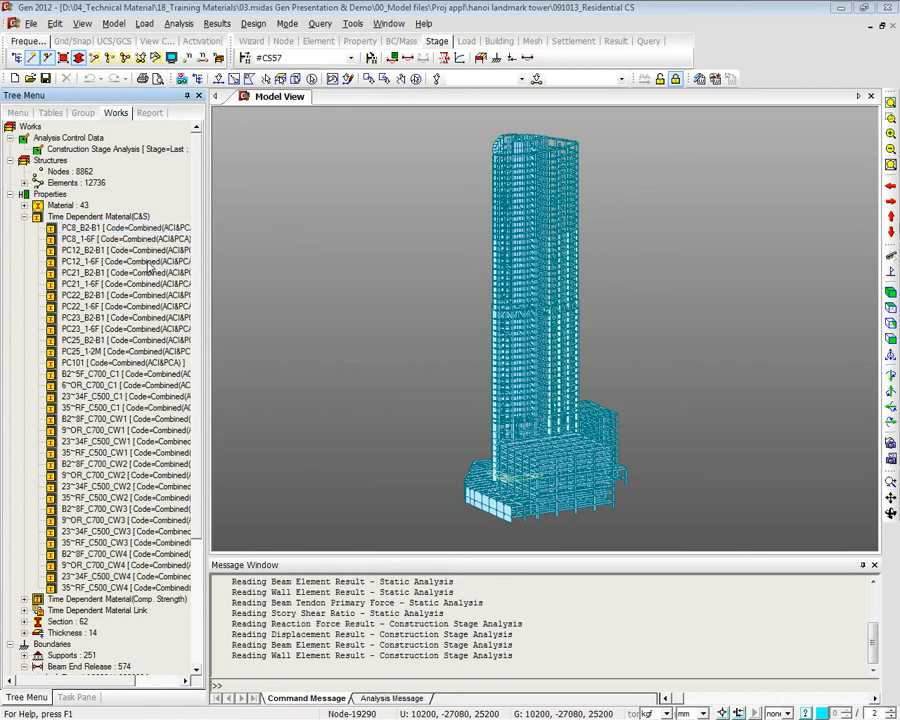
Examine the creep and shrinkage properties of time dependent material PC8_B2-B1 and its selectable codes, keeping Combined (ACI & PCA)
drag(466, 114, 442, 98)
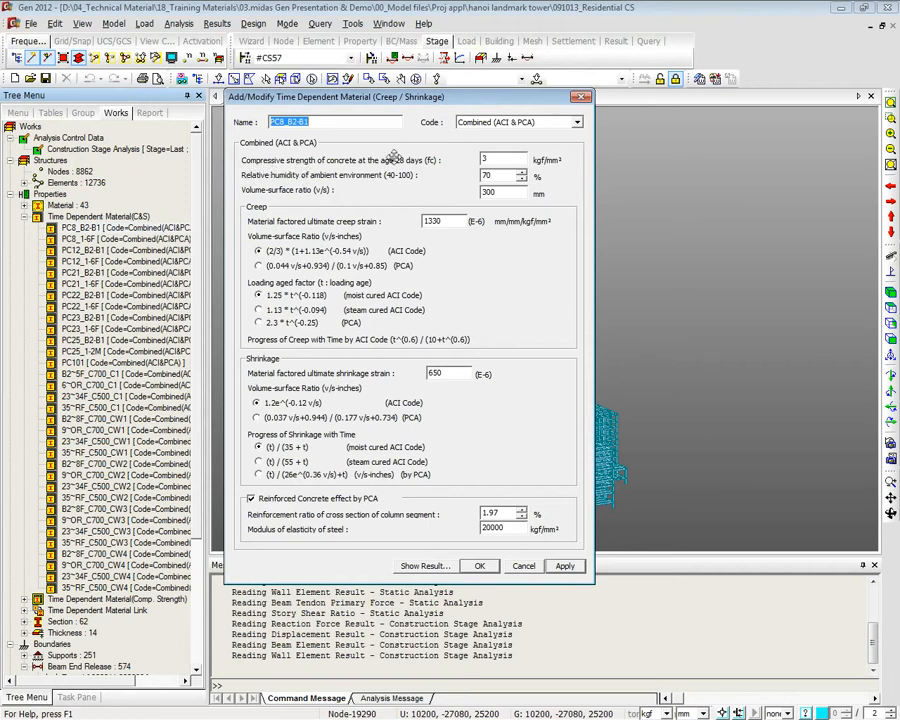
click(577, 122)
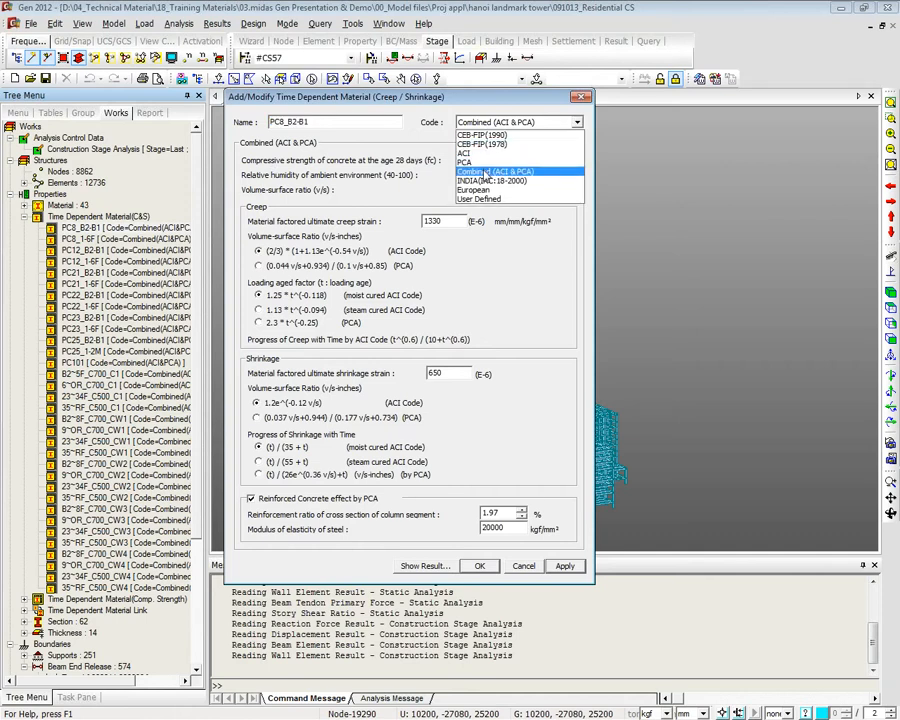
click(493, 109)
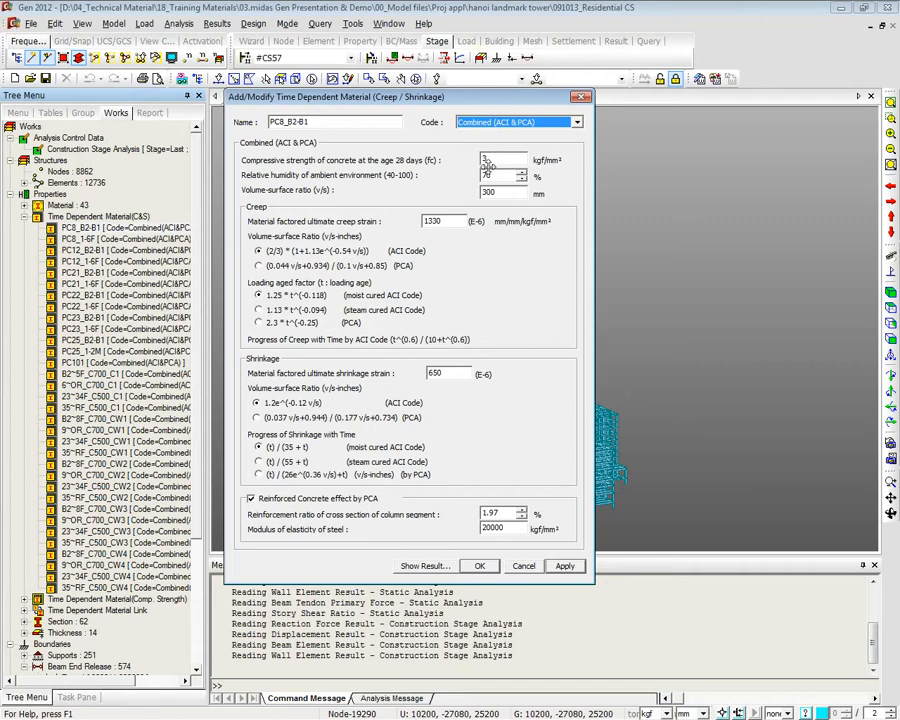
click(491, 158)
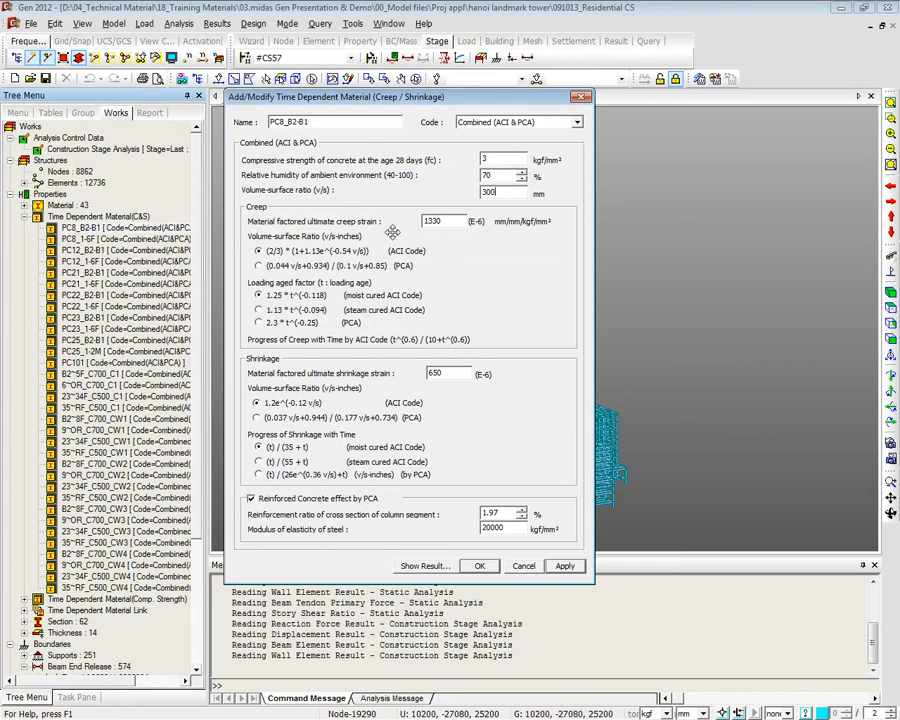
Switch the PC8_B2-B1 creep and shrinkage code to CEB-FIP(1990) and inspect its 28-day compressive strength input
click(488, 122)
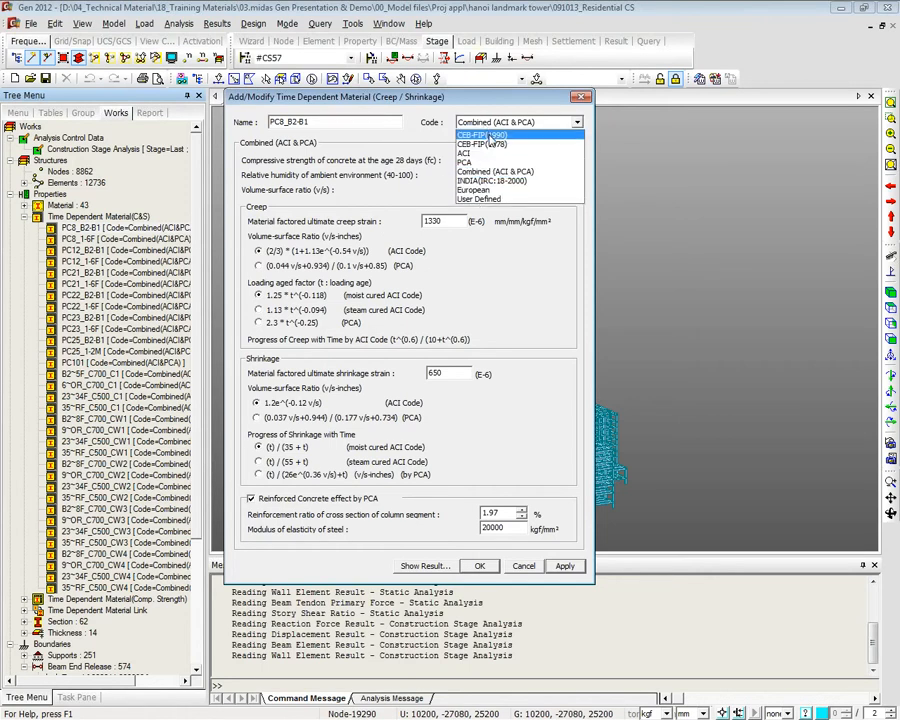
click(488, 135)
drag(527, 104, 525, 92)
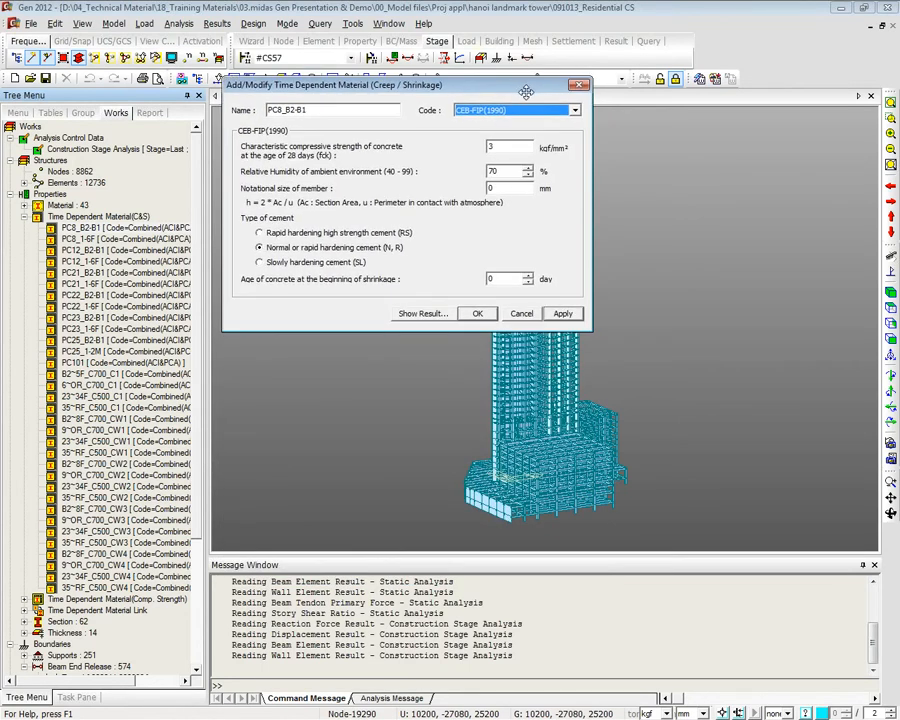
double_click(486, 145)
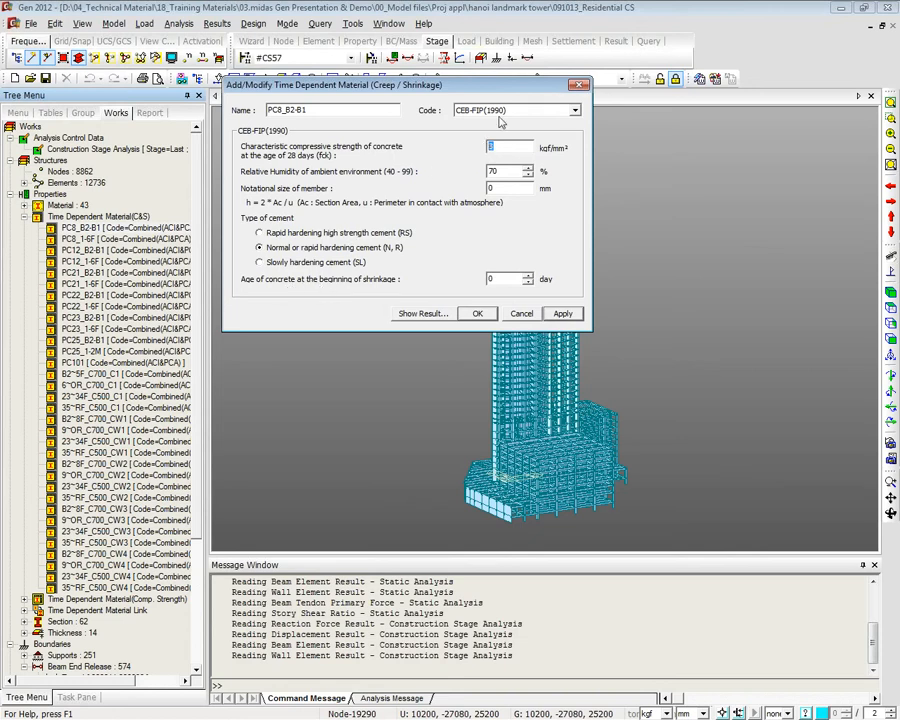
Switch the PC8_B2-B1 creep and shrinkage code to ACI to view its inputs, and return it to Combined (ACI & PCA)
click(507, 110)
click(487, 150)
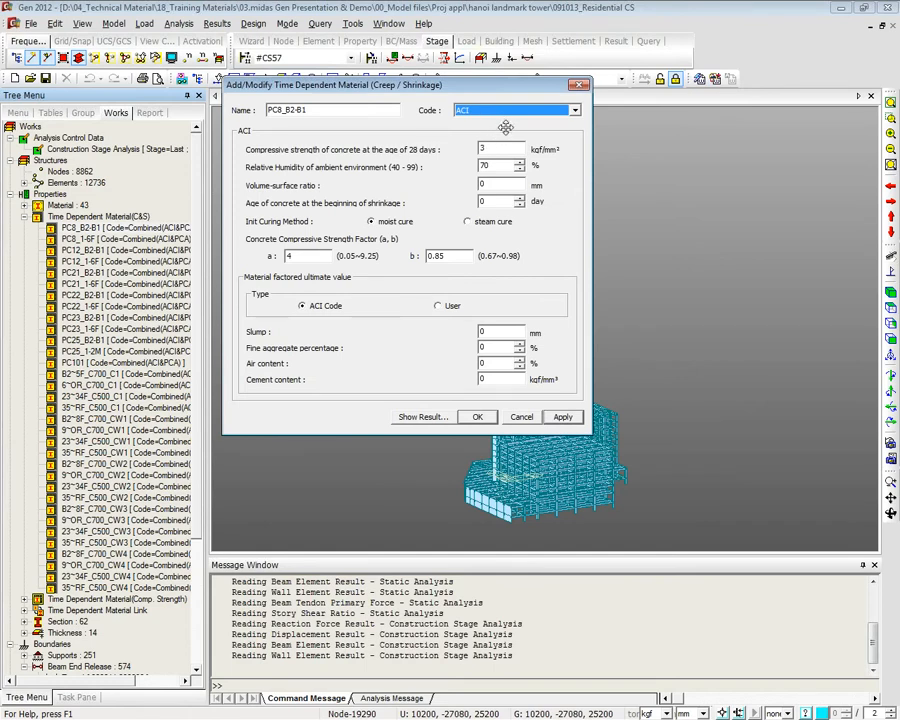
click(510, 110)
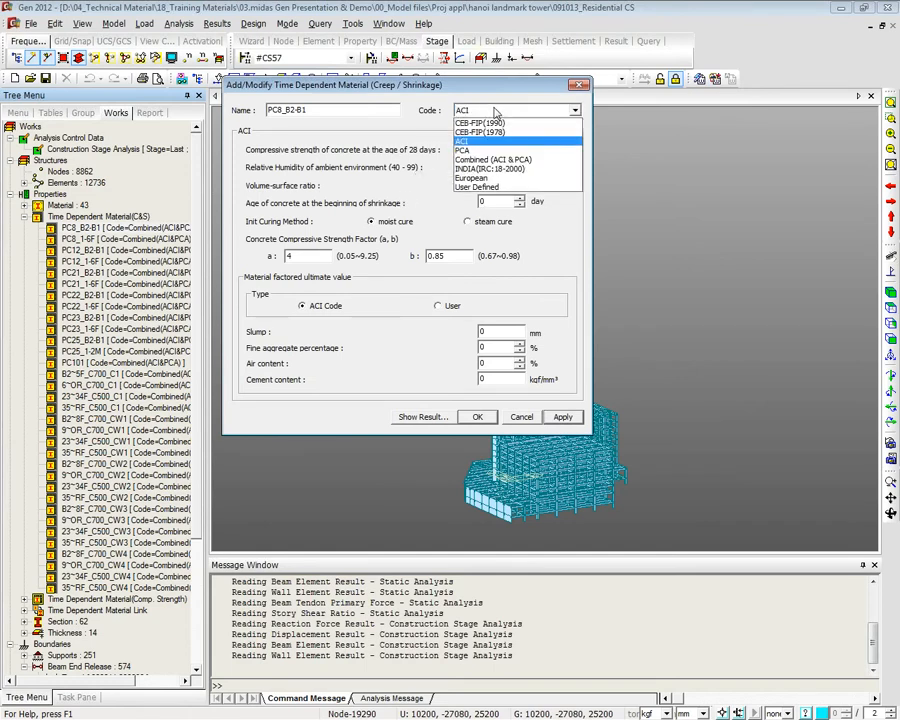
click(505, 159)
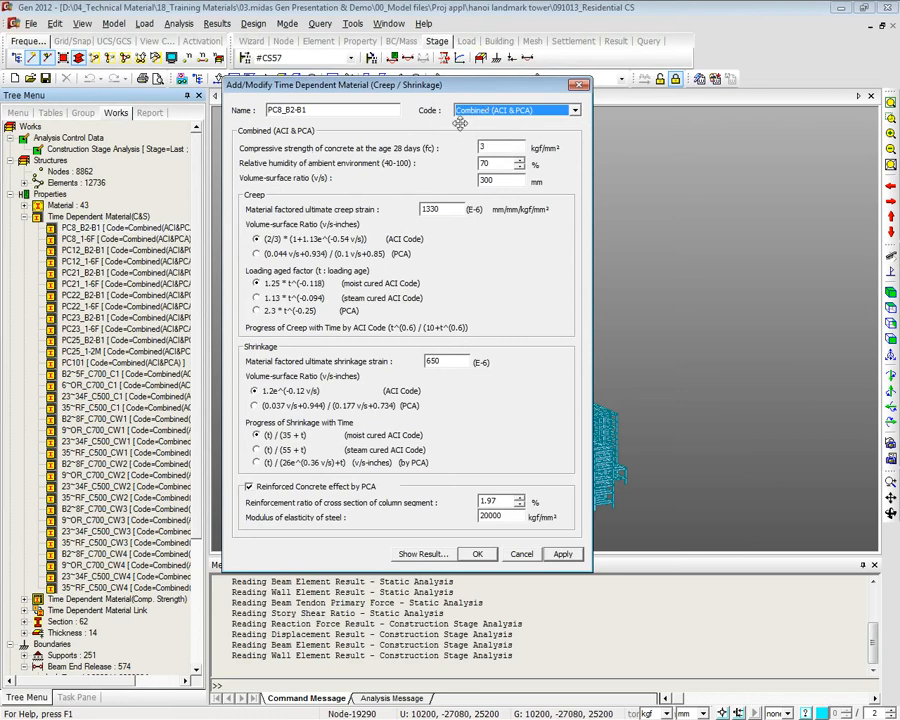
Switch the PC8_B2-B1 creep and shrinkage code to ACI and inspect the age of concrete at the beginning of shrinkage
click(516, 113)
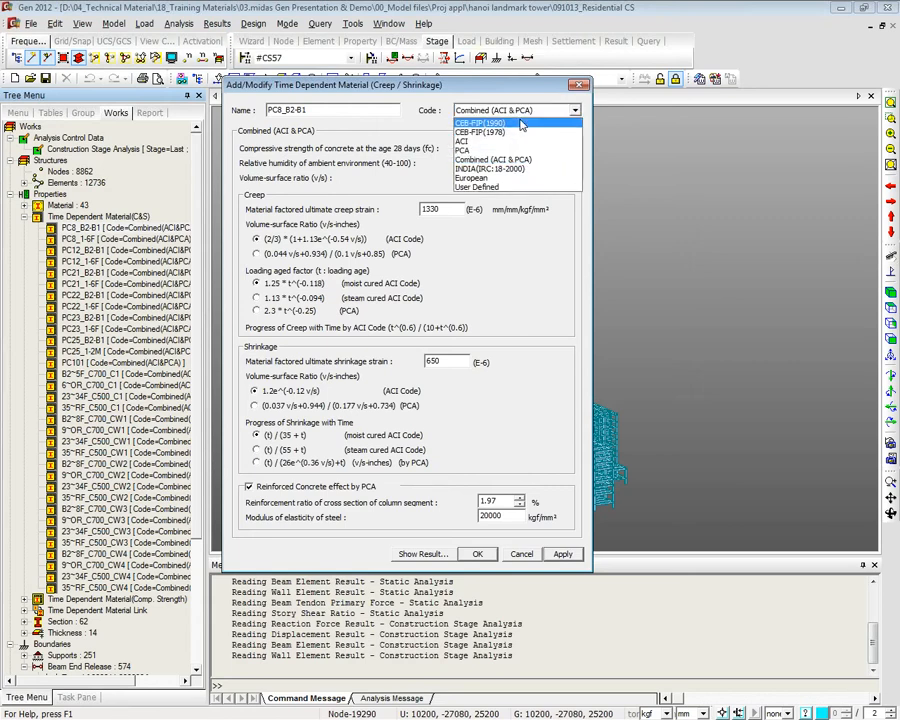
click(480, 141)
click(530, 112)
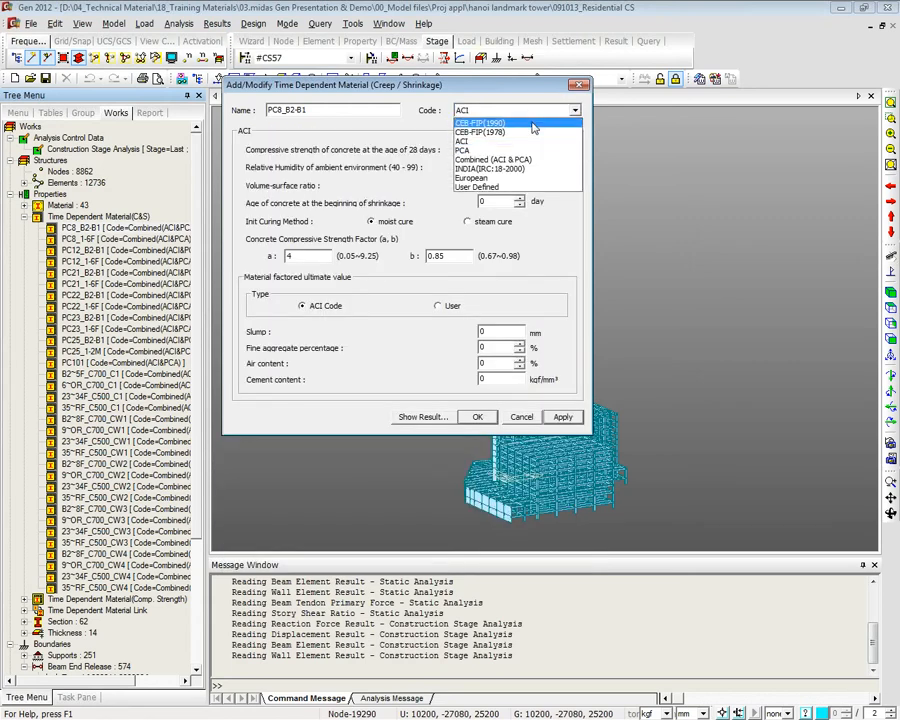
click(529, 108)
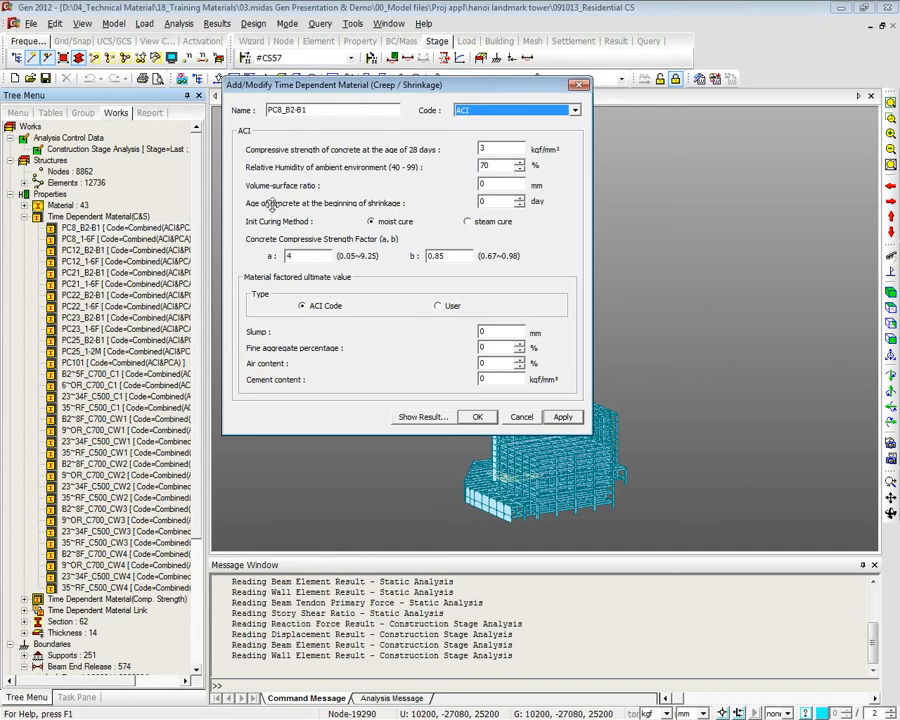
click(489, 202)
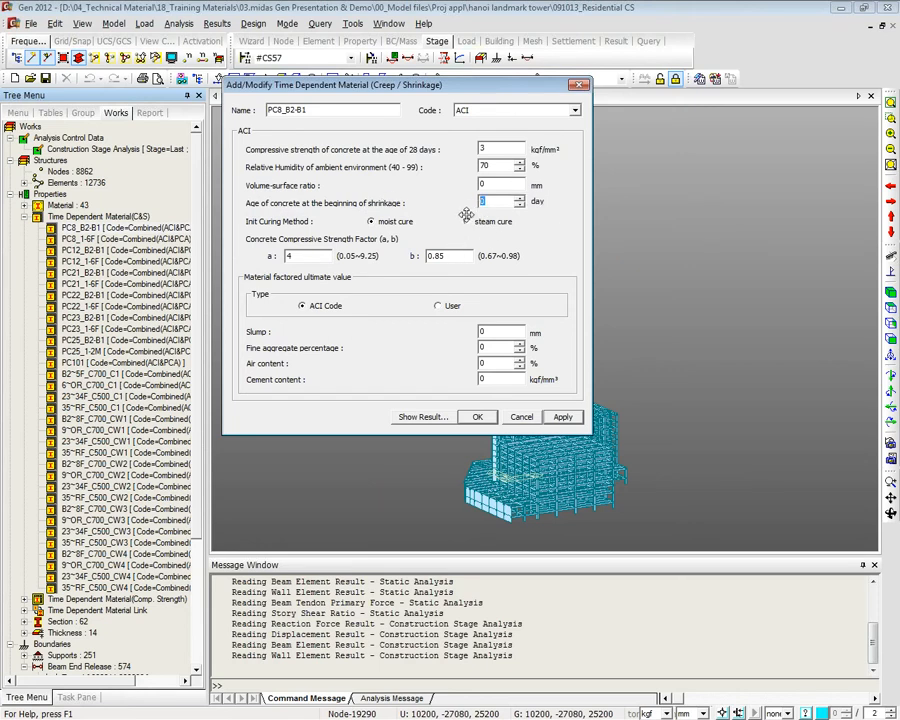
click(535, 420)
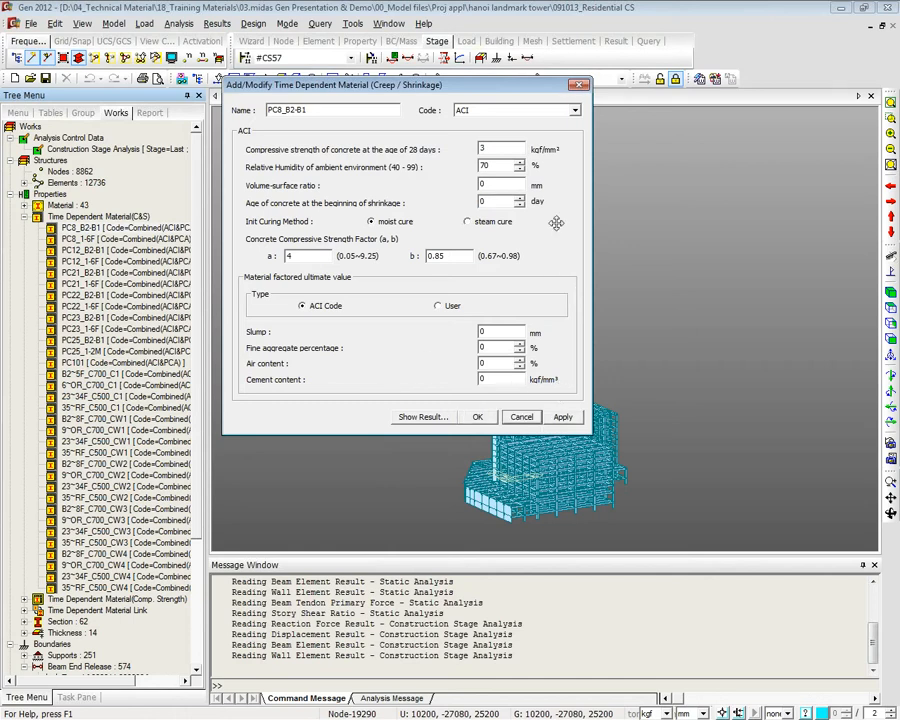
Switch the PC8_B2-B1 code to User Defined, examine the inputs for adding a creep function, and leave without adding one
click(547, 112)
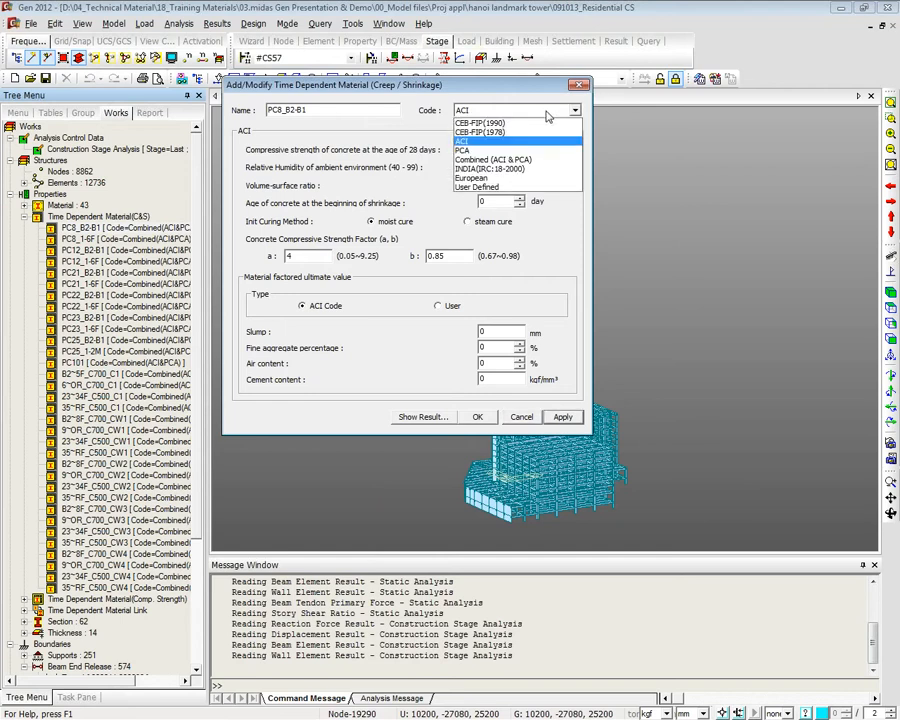
click(510, 187)
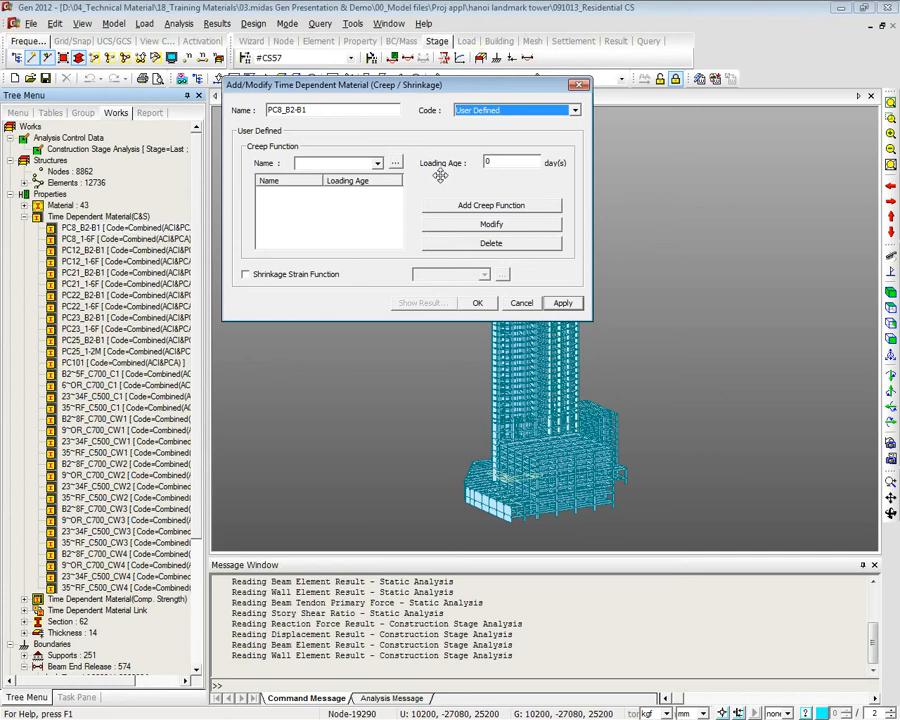
drag(438, 87, 437, 121)
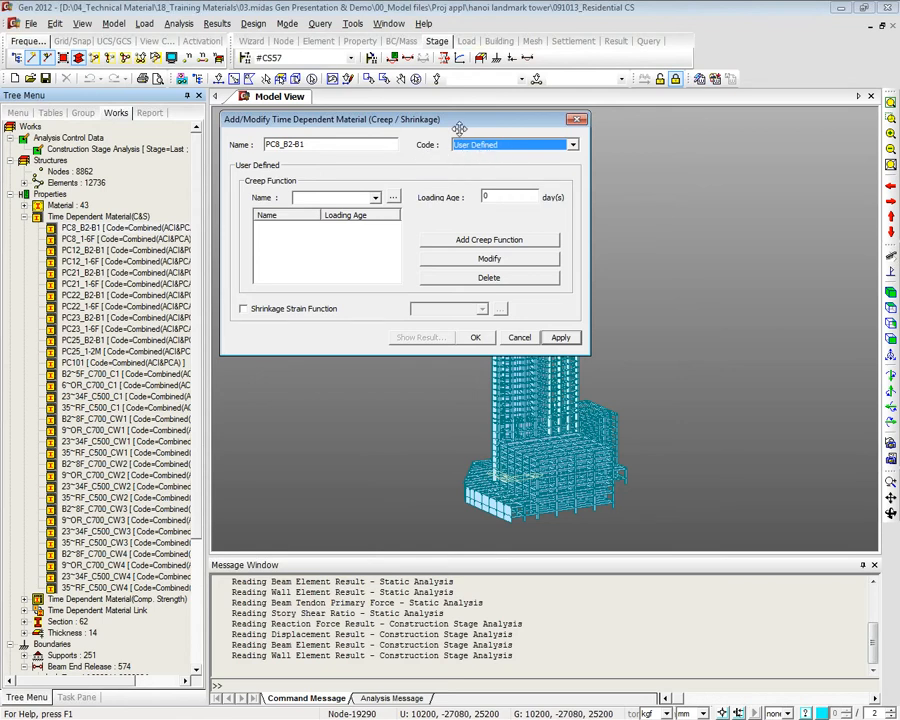
click(365, 199)
click(393, 197)
click(470, 190)
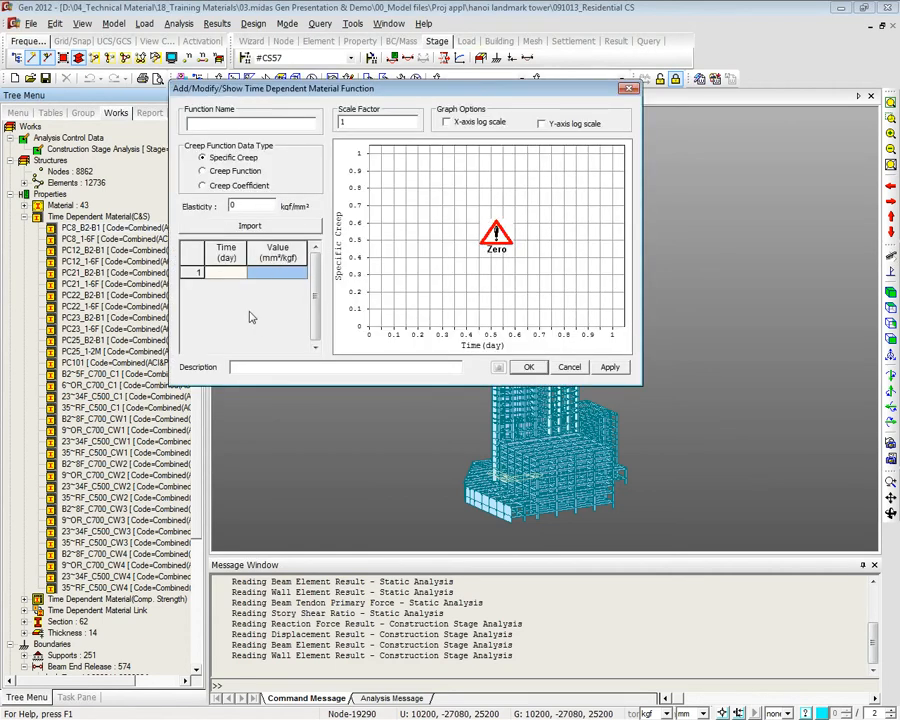
click(278, 276)
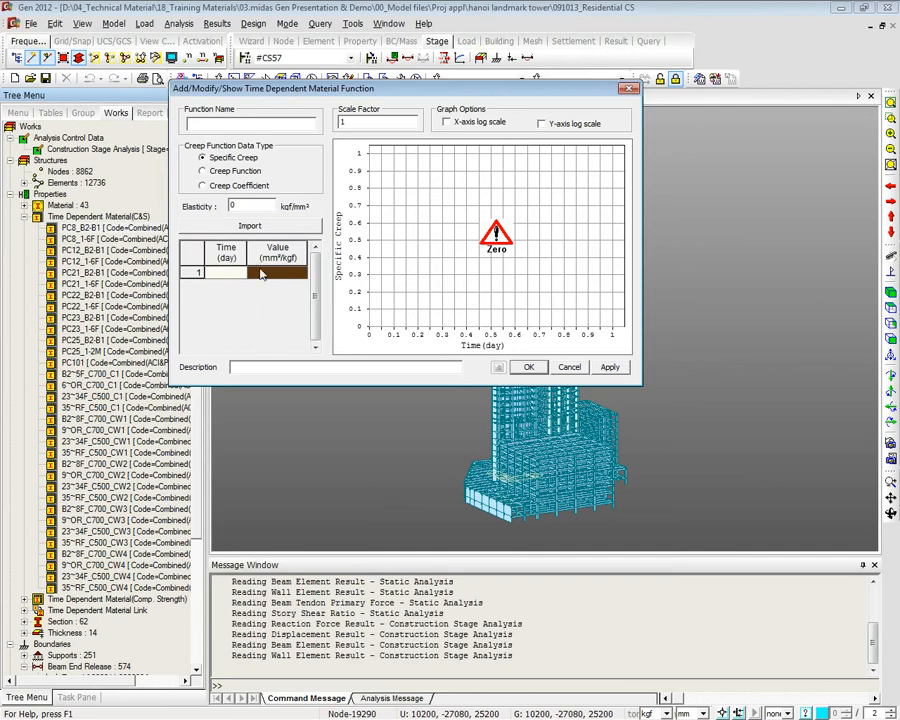
key(Escape)
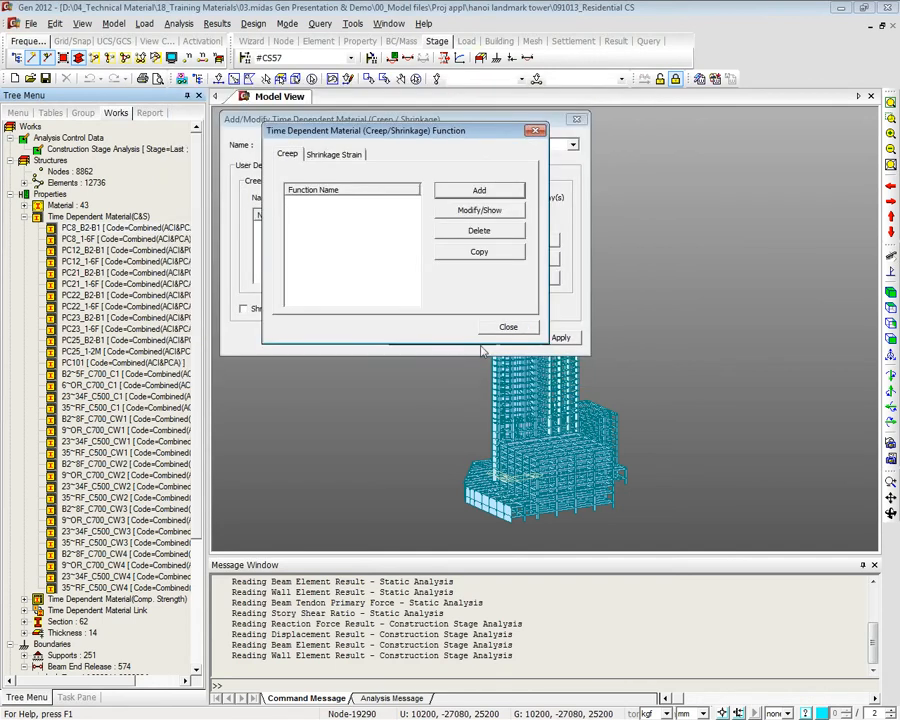
click(483, 191)
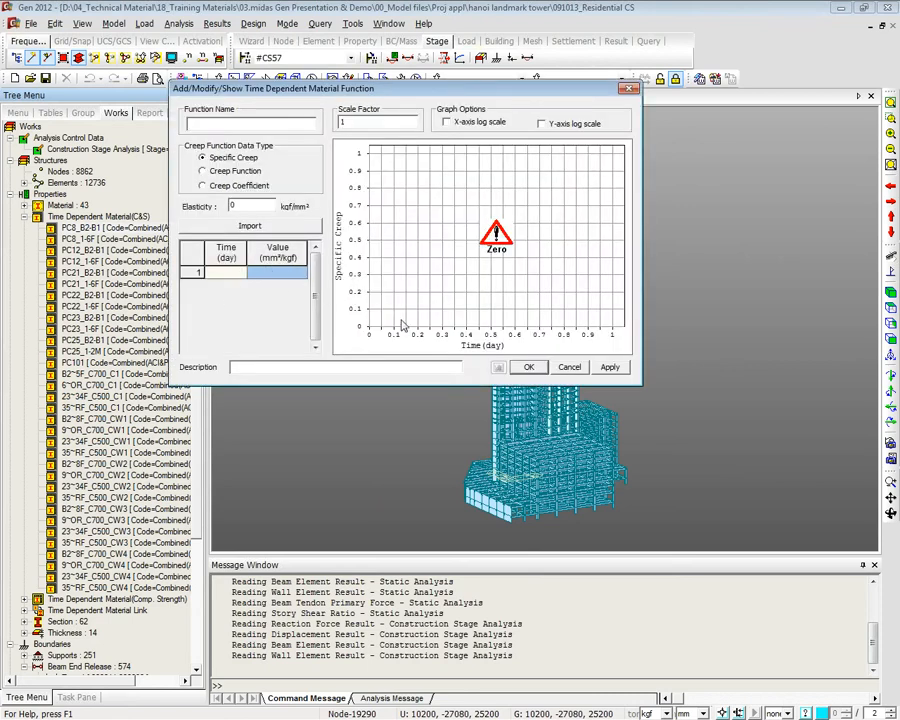
click(569, 367)
click(492, 327)
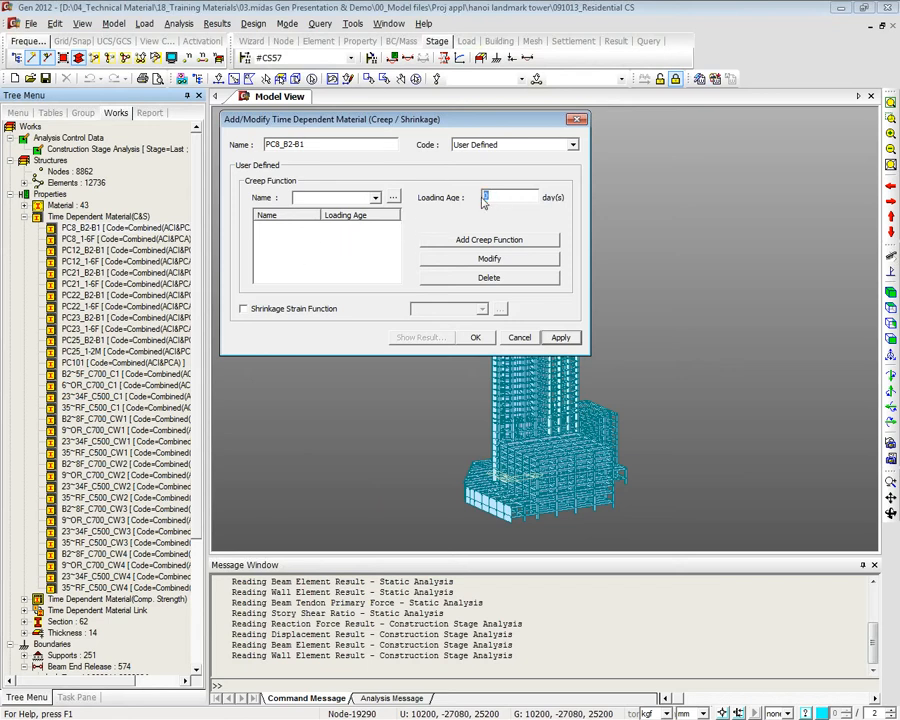
Inspect the loading age input of the user-defined creep function and close the PC8_B2-B1 material without applying changes
drag(444, 118, 335, 108)
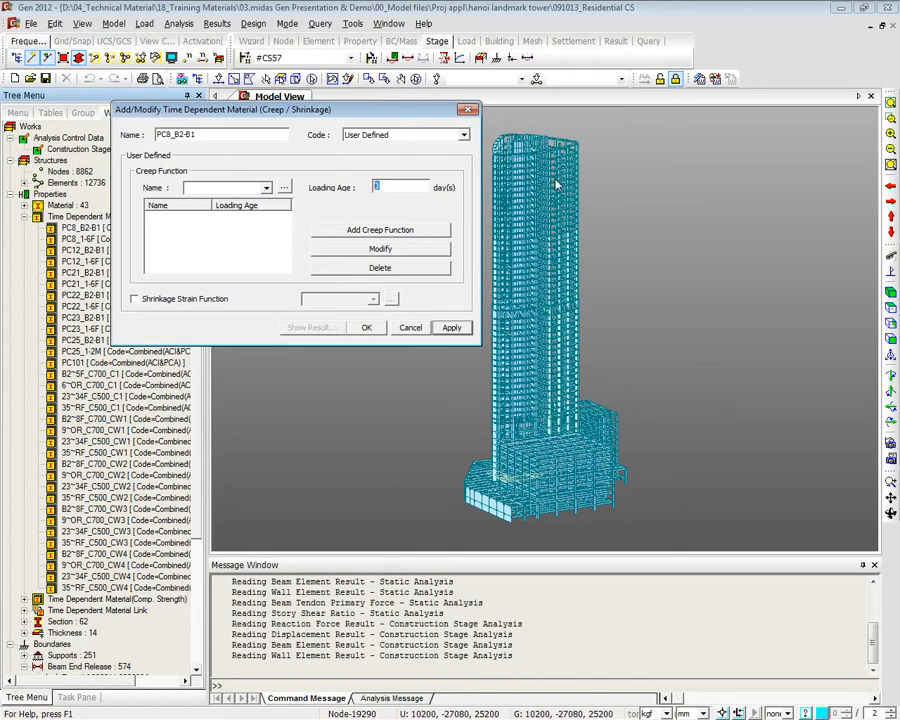
drag(406, 170, 377, 185)
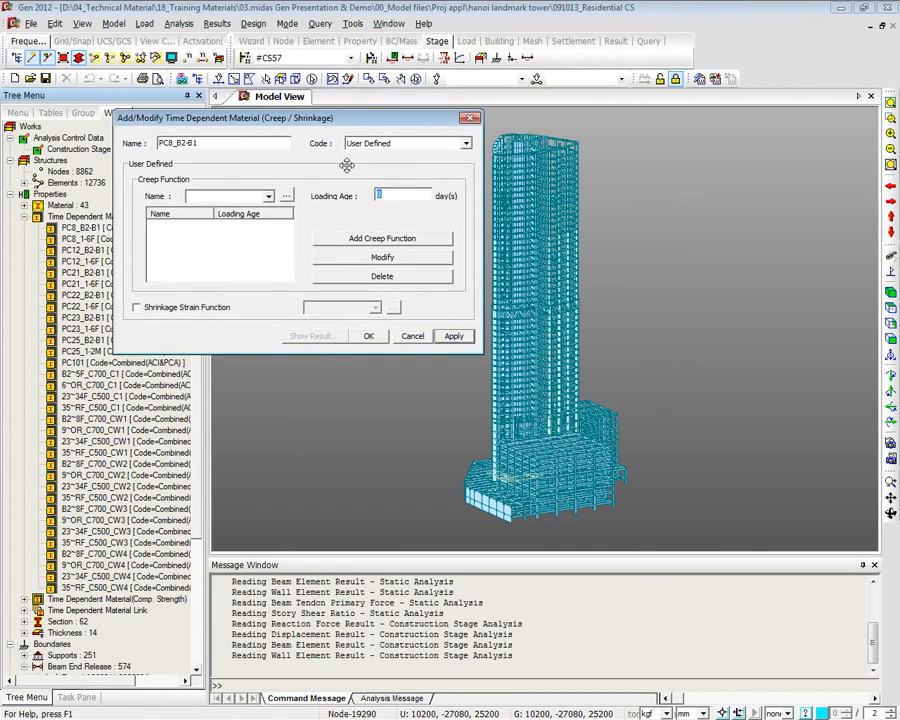
click(387, 194)
double_click(405, 195)
double_click(399, 197)
click(392, 196)
click(473, 119)
Collapse the creep and shrinkage materials and open the properties of compressive strength material C50 to view its strength development
double_click(37, 217)
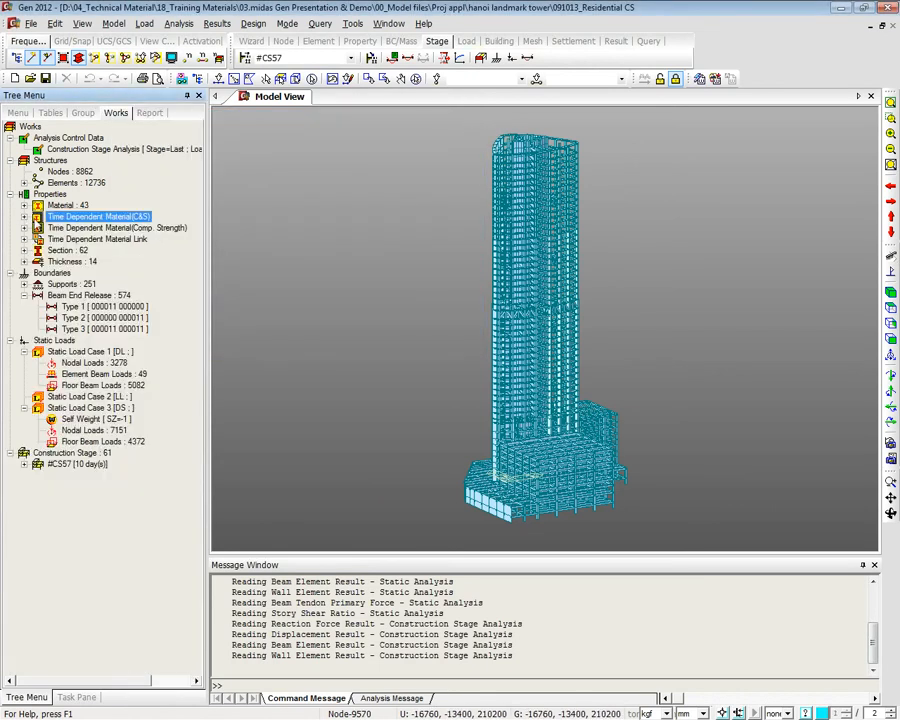
click(24, 228)
right_click(92, 249)
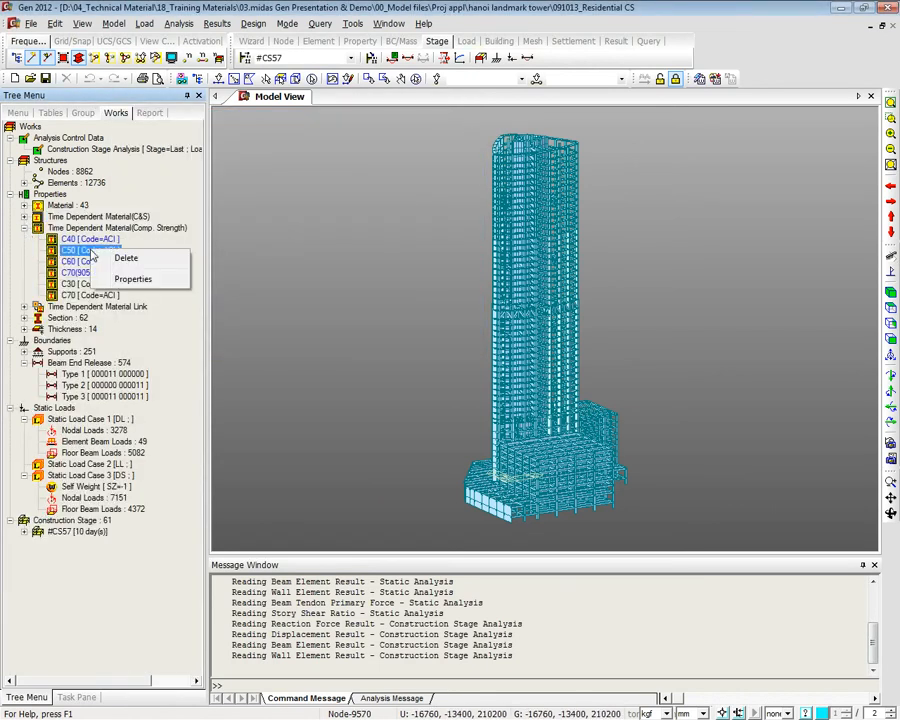
click(130, 279)
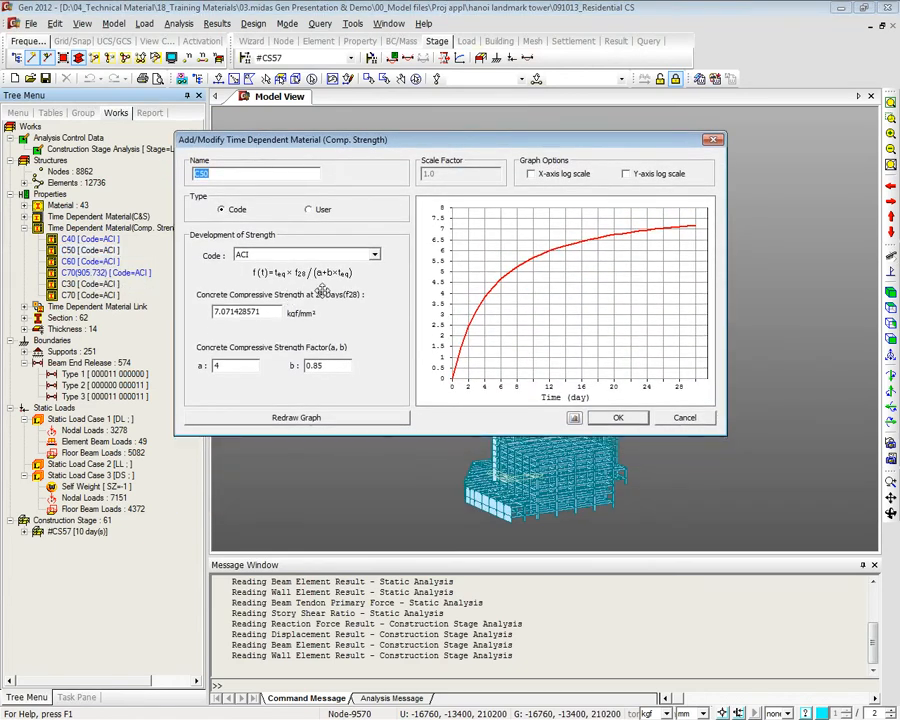
drag(321, 289, 386, 264)
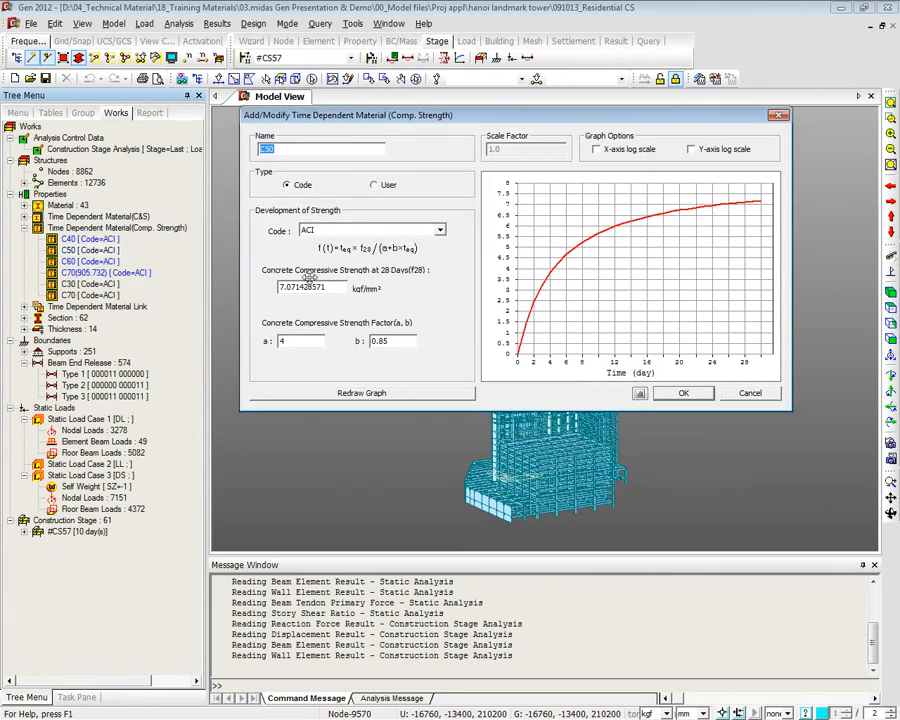
Switch the C50 strength development code to CEB-FIP to view its inputs, and discard the change
click(344, 234)
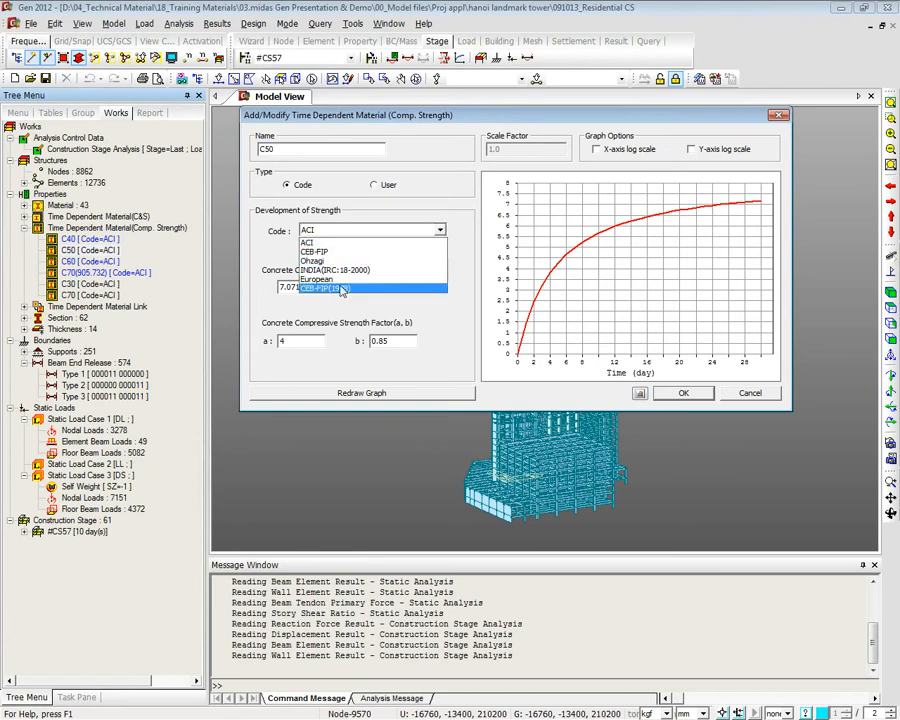
click(314, 251)
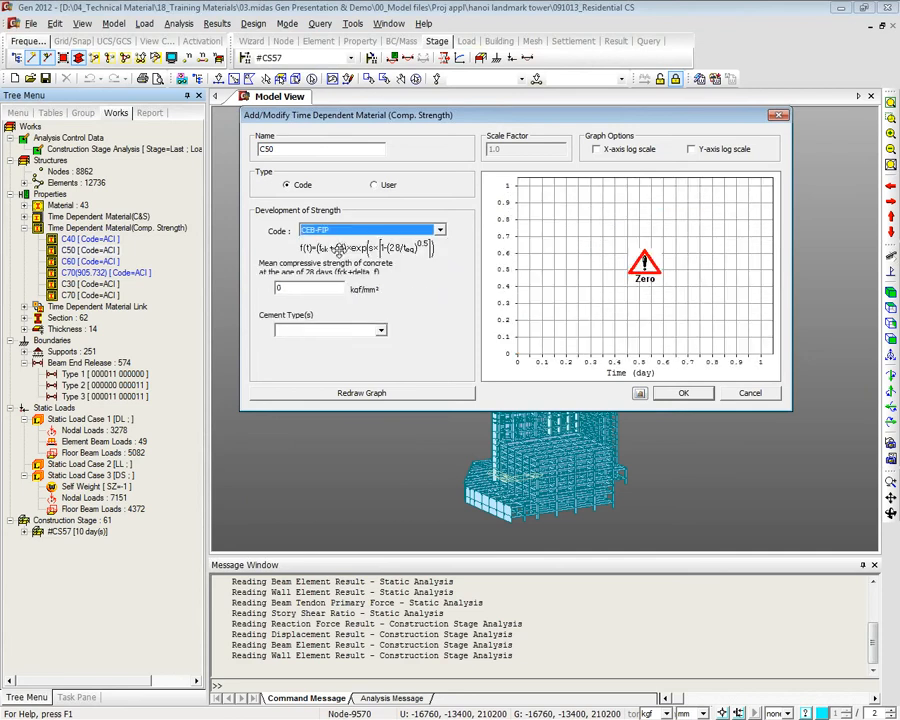
click(346, 231)
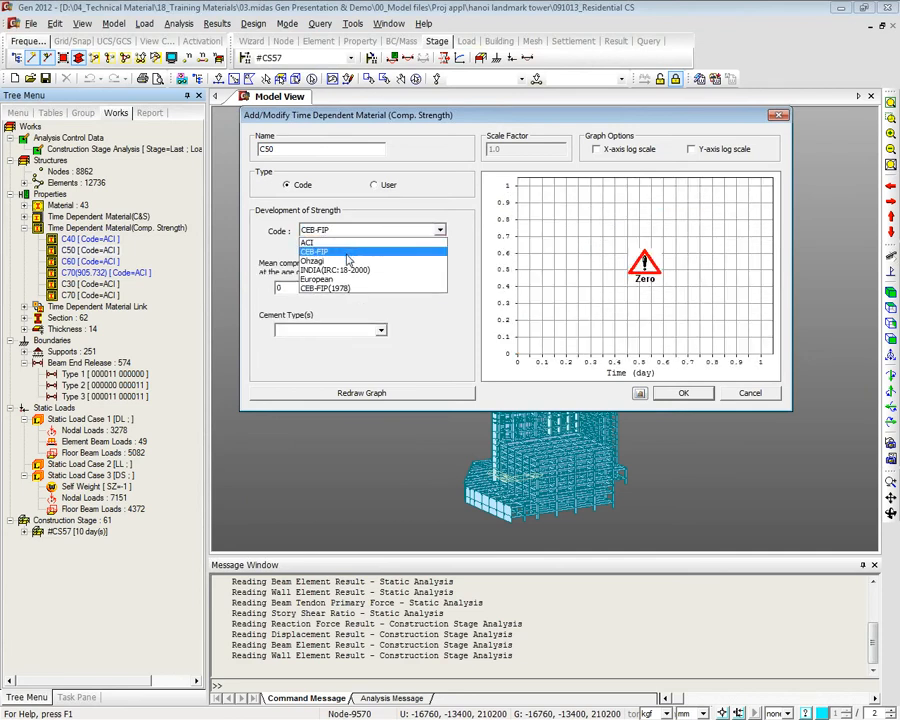
click(275, 231)
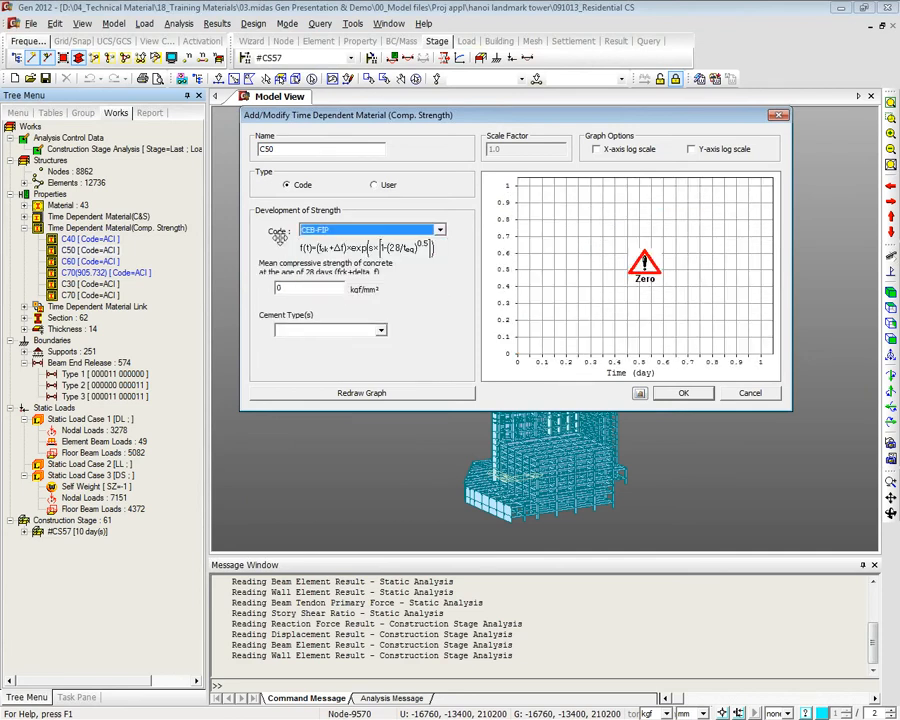
click(748, 394)
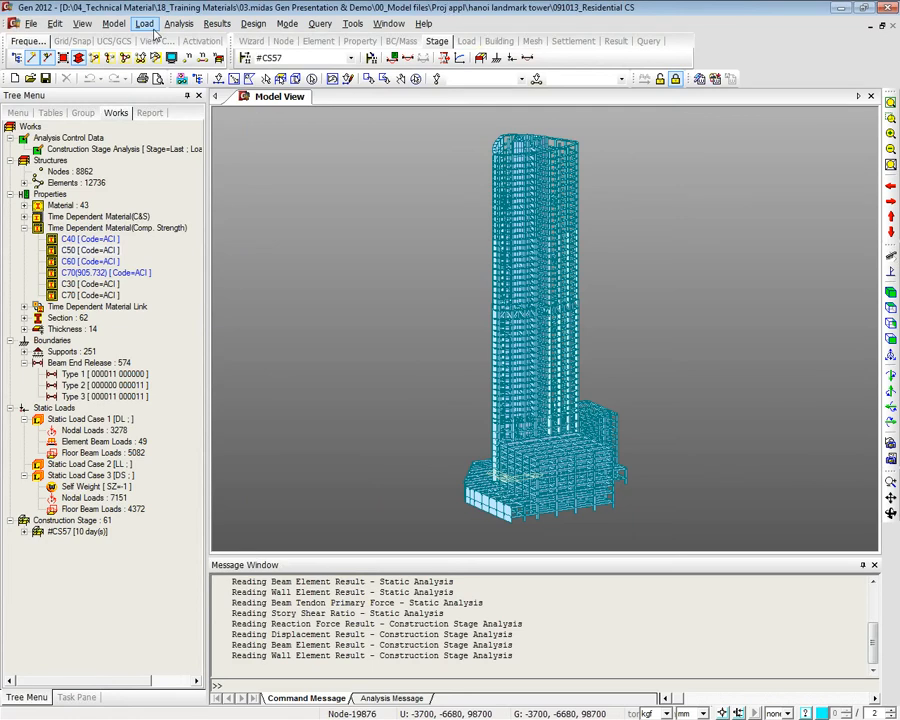
click(113, 23)
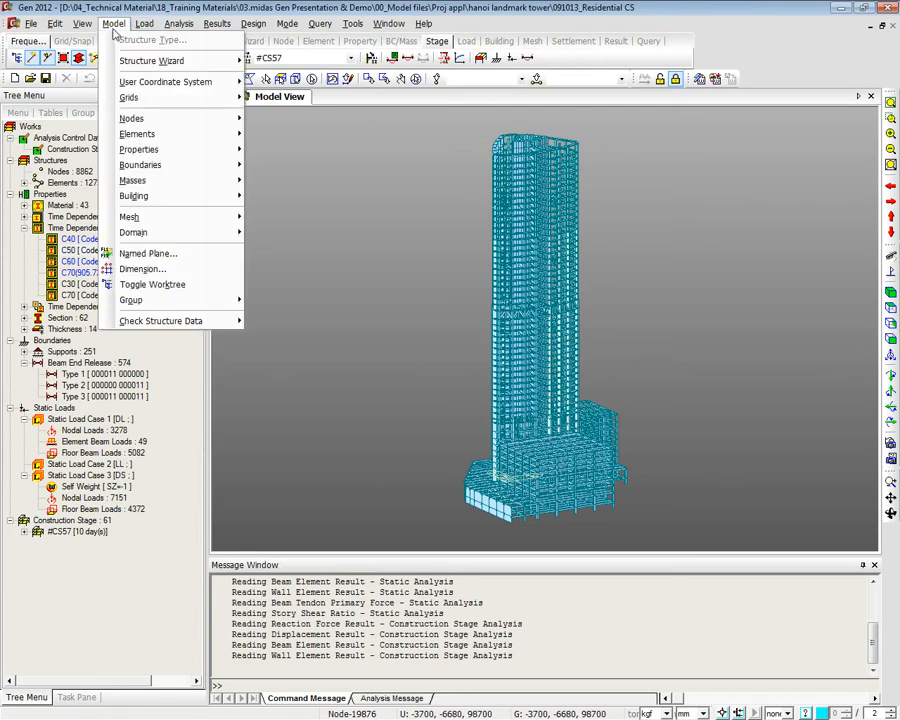
mouse_move(155, 152)
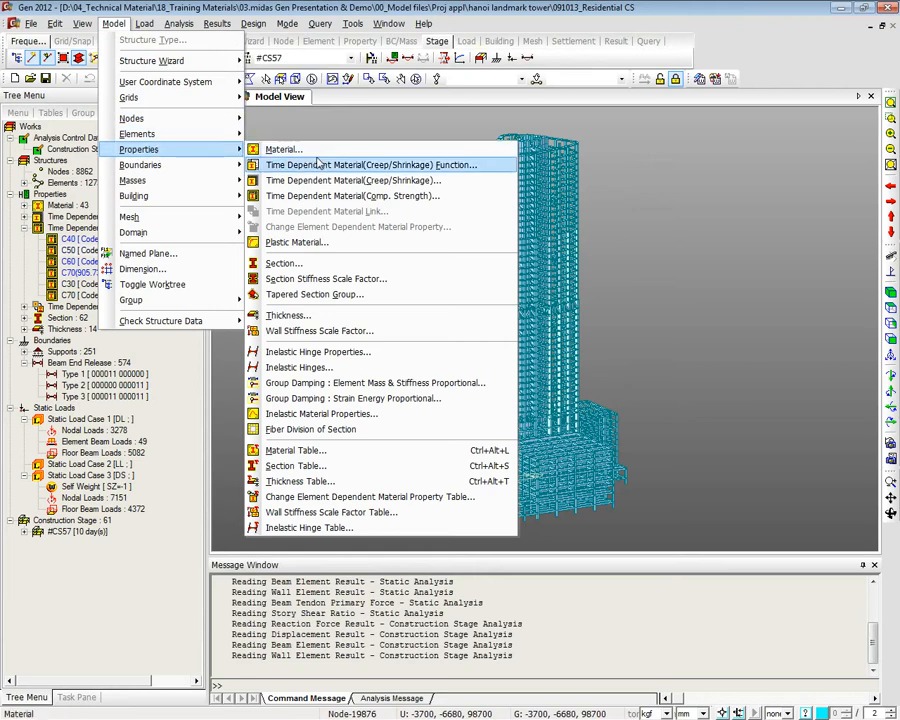
click(534, 13)
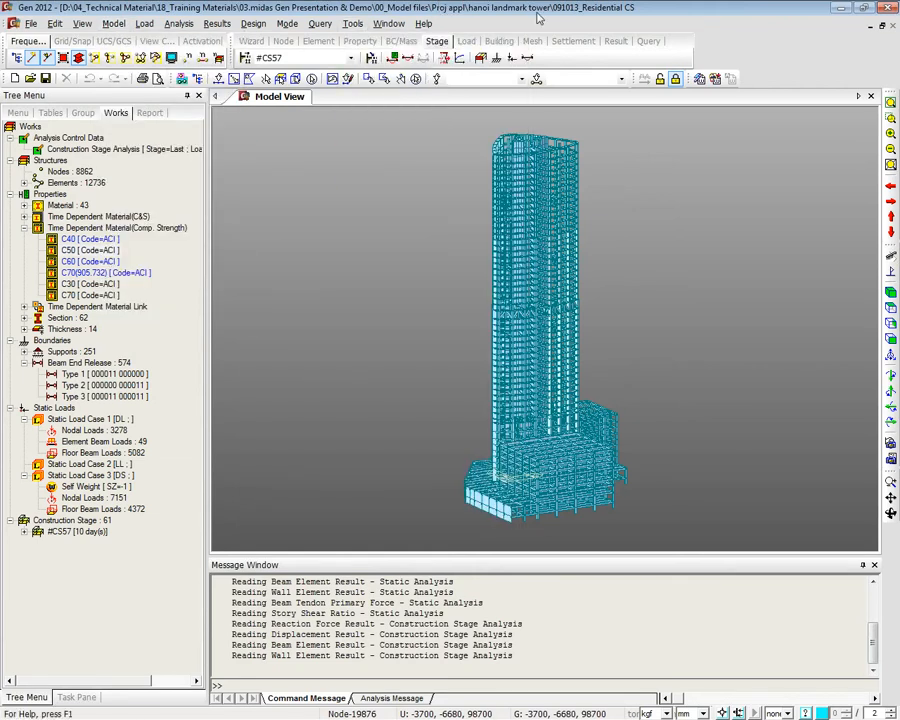
Unlock the model for preprocessing and start the Change Element Dependent Material Property command
click(660, 81)
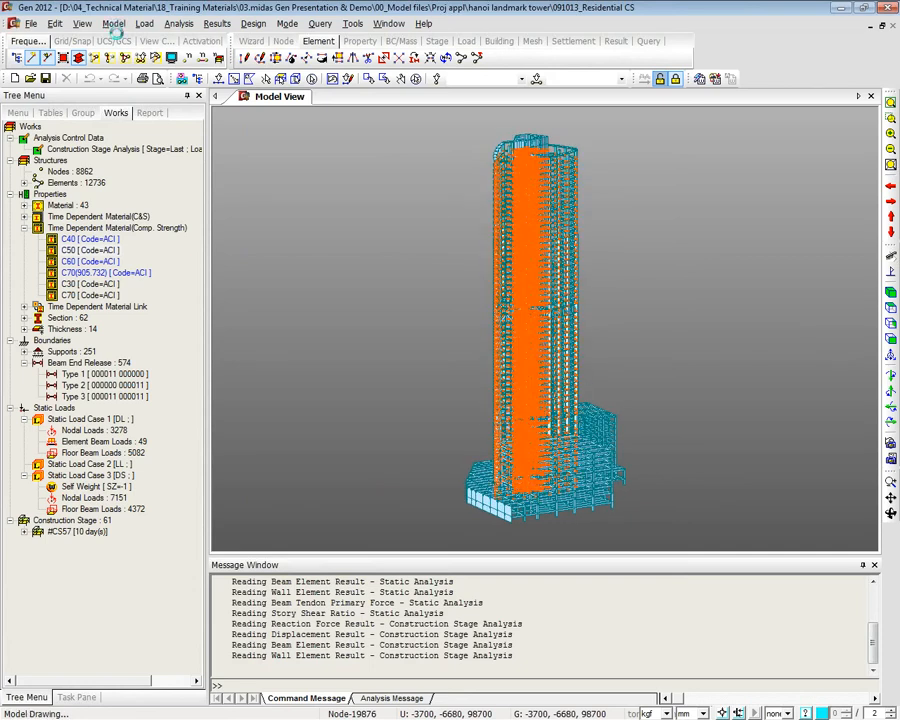
click(113, 23)
mouse_move(173, 167)
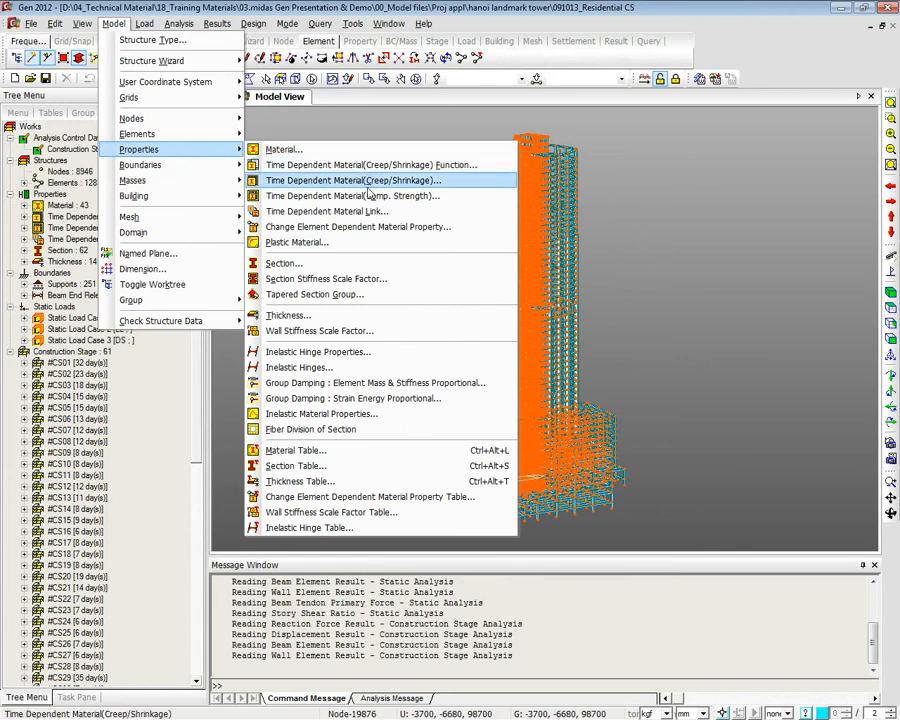
click(340, 226)
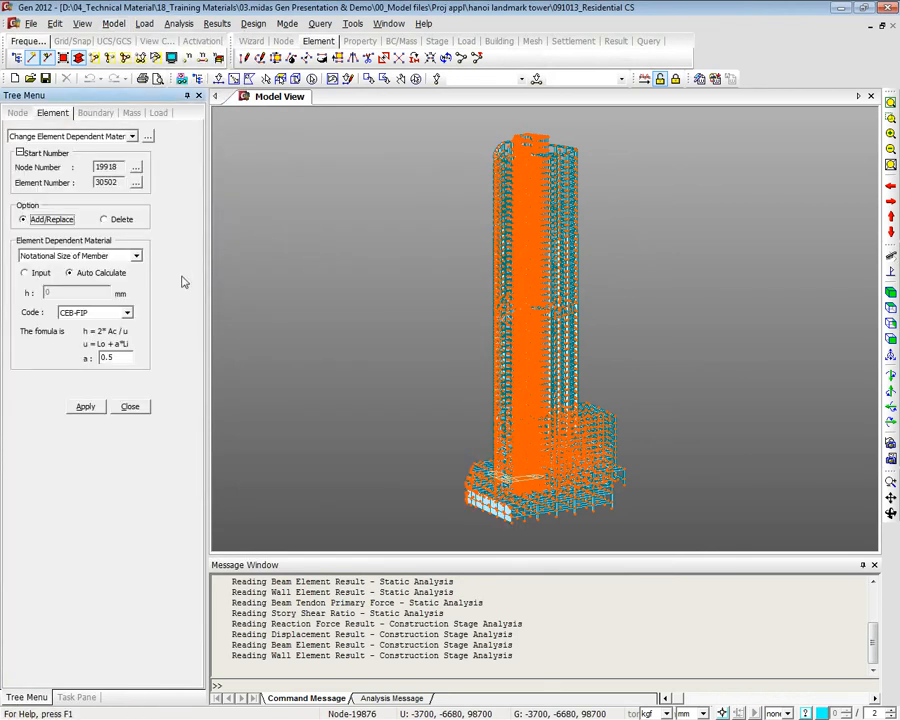
Choose Volume Surface Ratio as the element dependent material, keep the ACI code, and inspect the v/s input
click(109, 257)
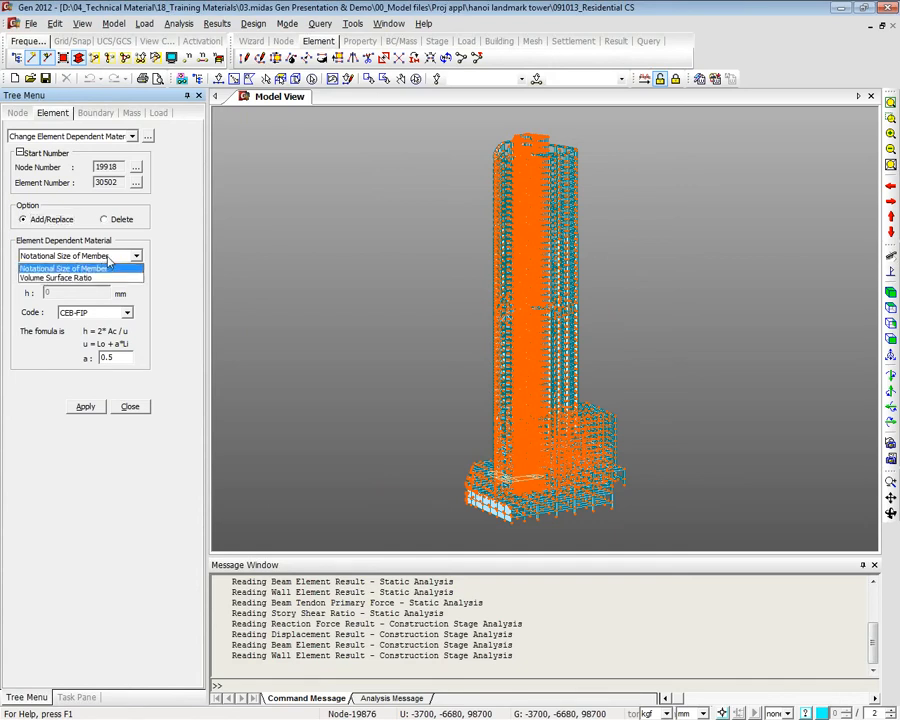
click(32, 278)
click(85, 319)
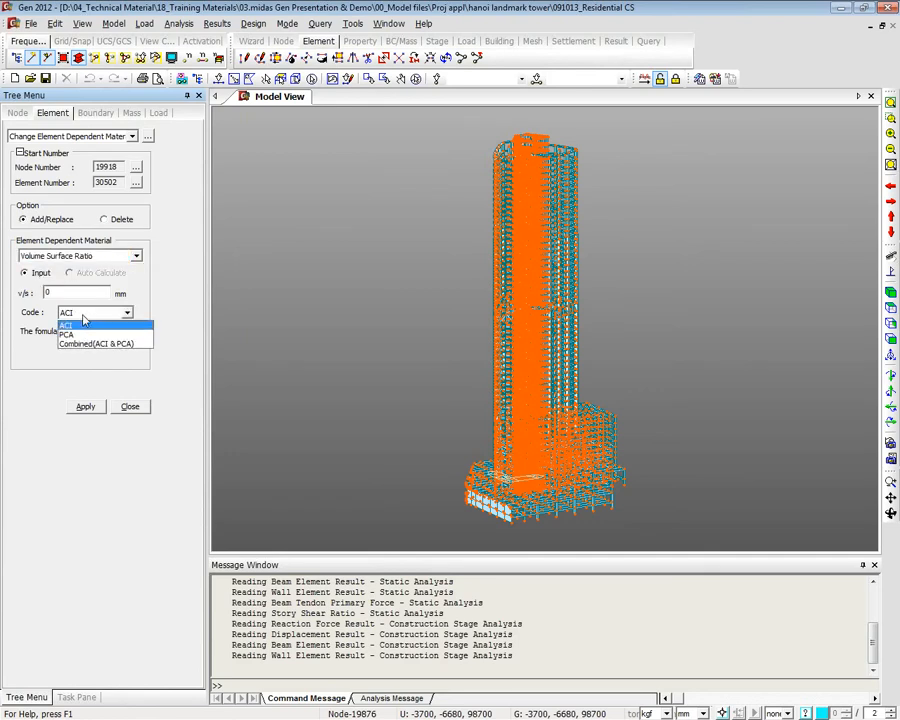
click(84, 318)
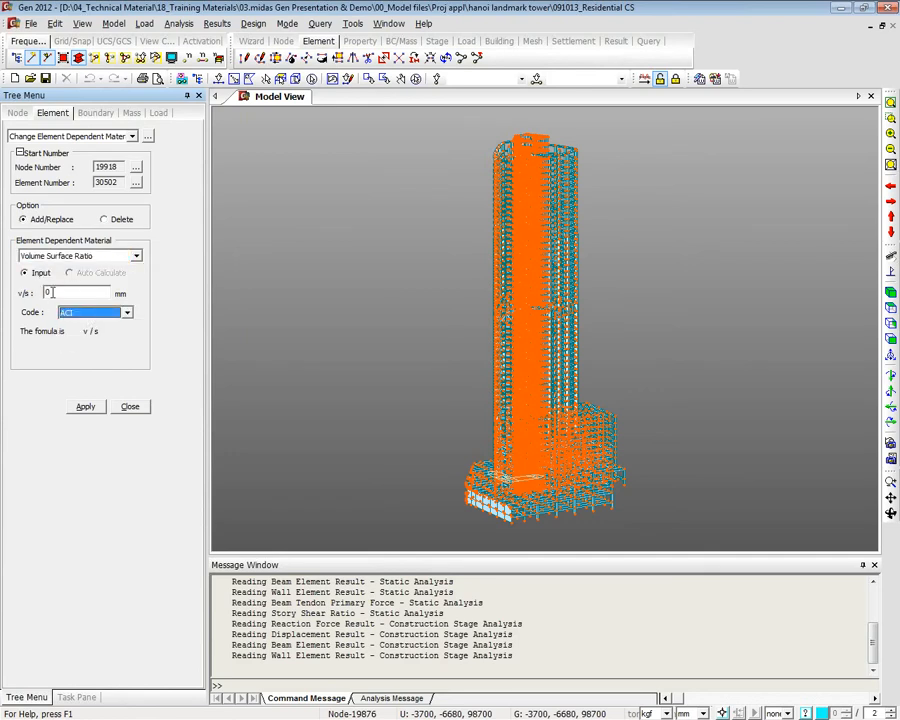
click(46, 292)
drag(44, 292, 5, 293)
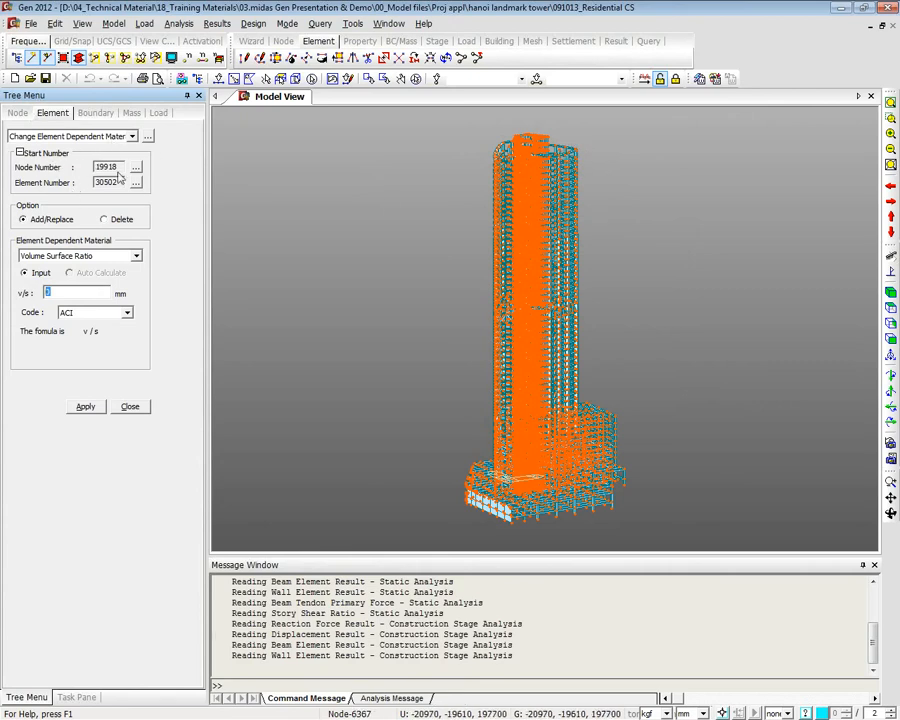
click(107, 138)
click(85, 193)
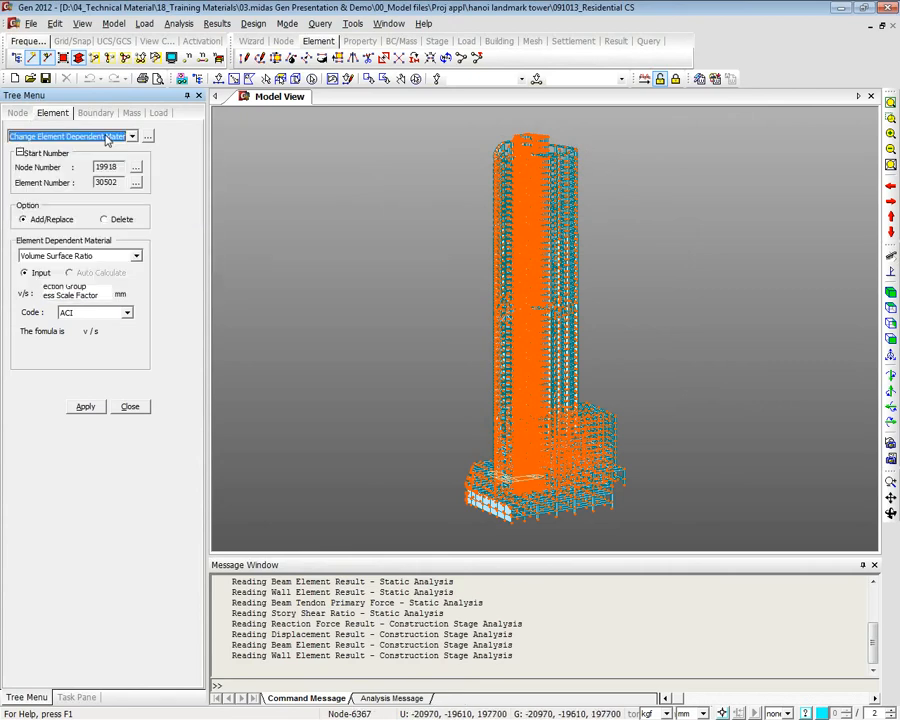
Choose Notational Size of Member with Auto Calculate under CEB-FIP, select all elements, and close the command without applying it
click(100, 256)
click(96, 269)
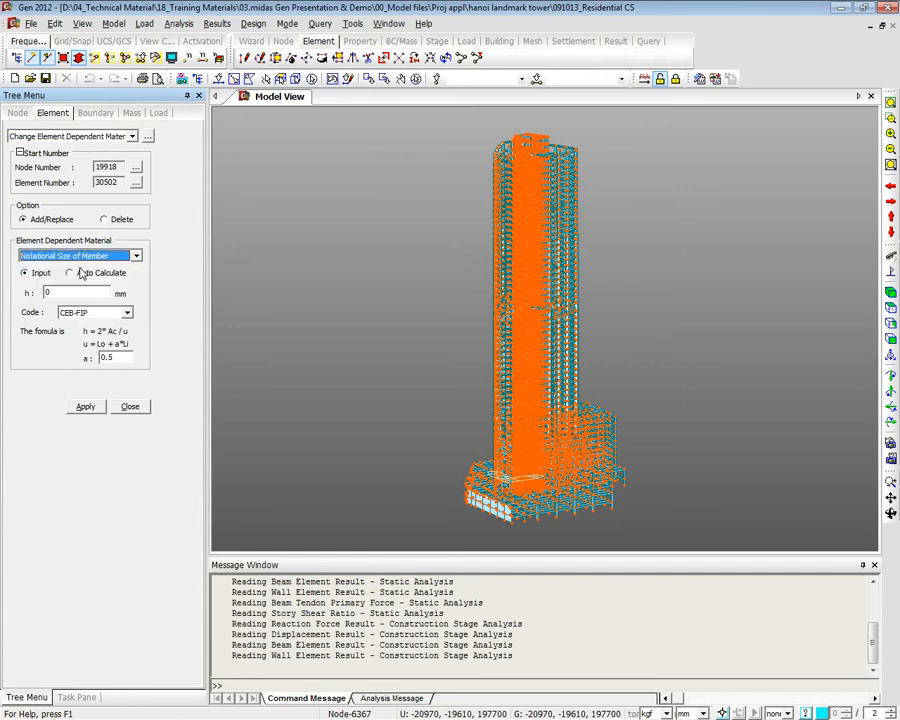
double_click(60, 292)
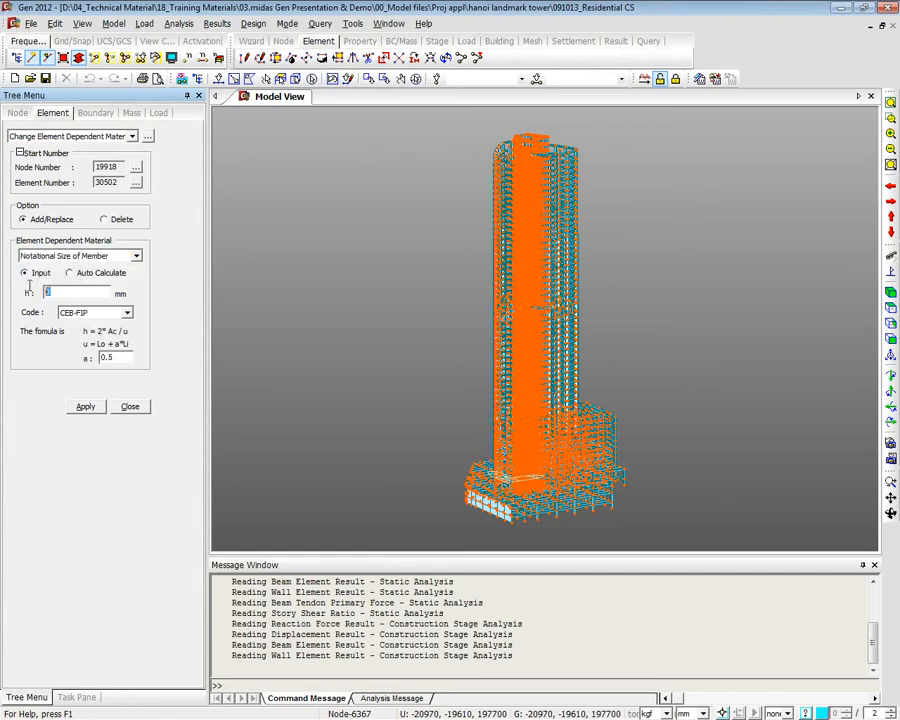
click(92, 273)
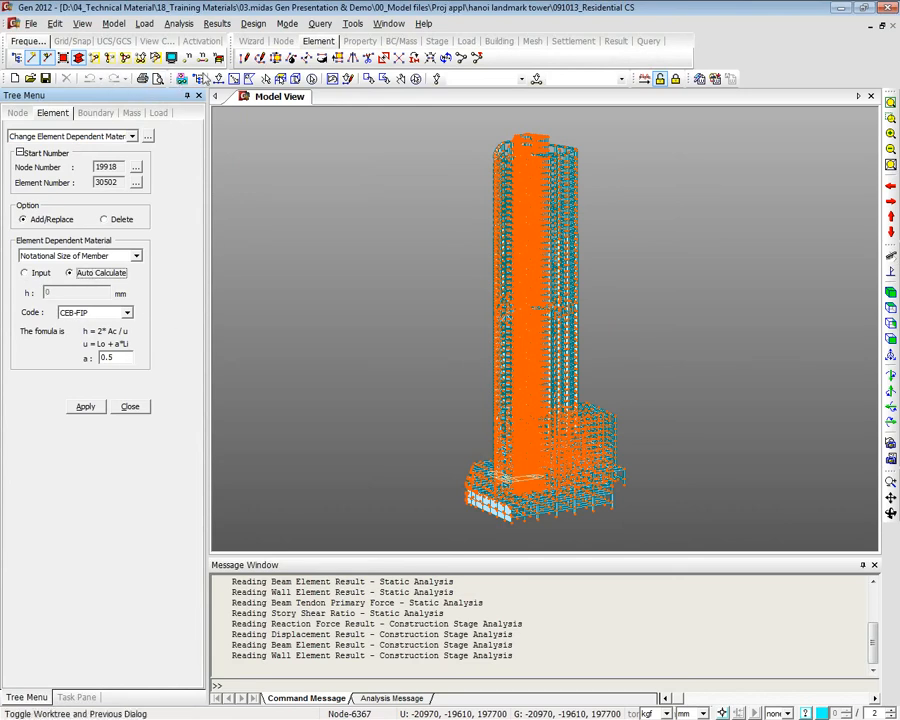
click(220, 57)
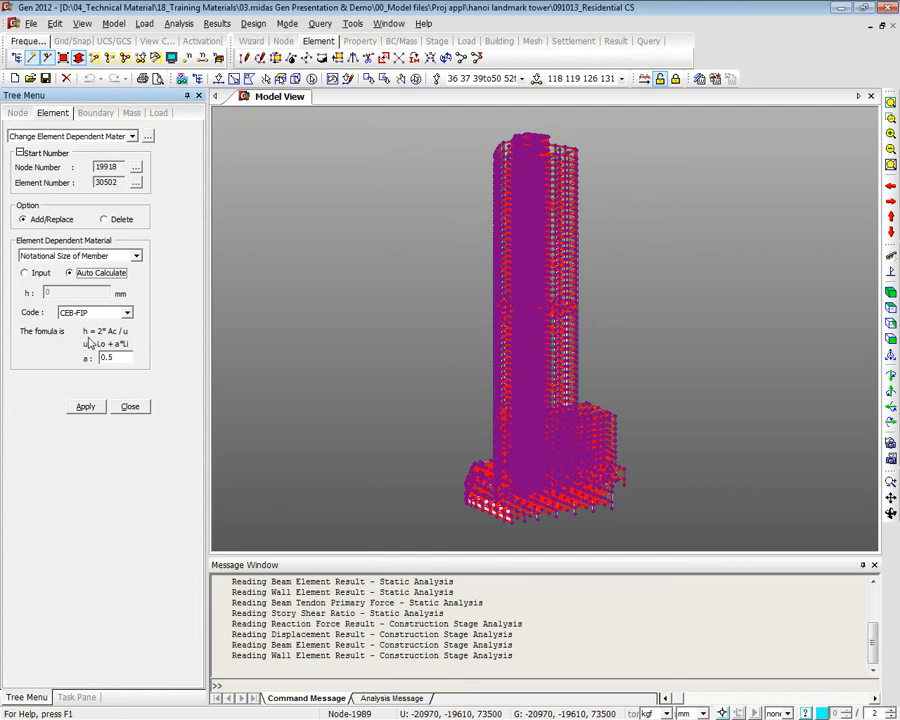
click(132, 407)
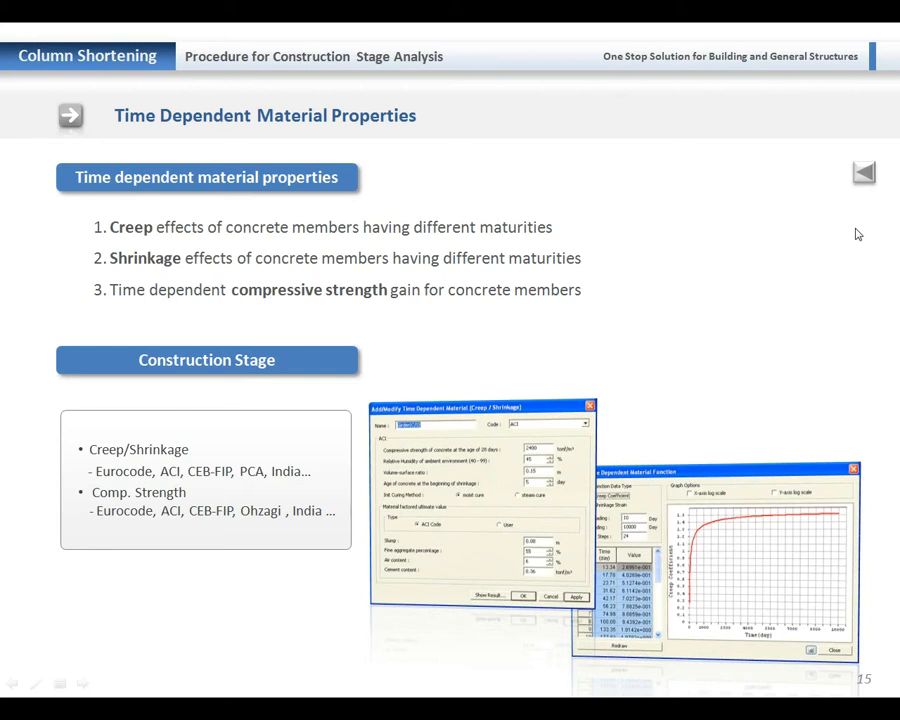
Open the construction stage definitions and display the composition of stage #CS01
click(413, 356)
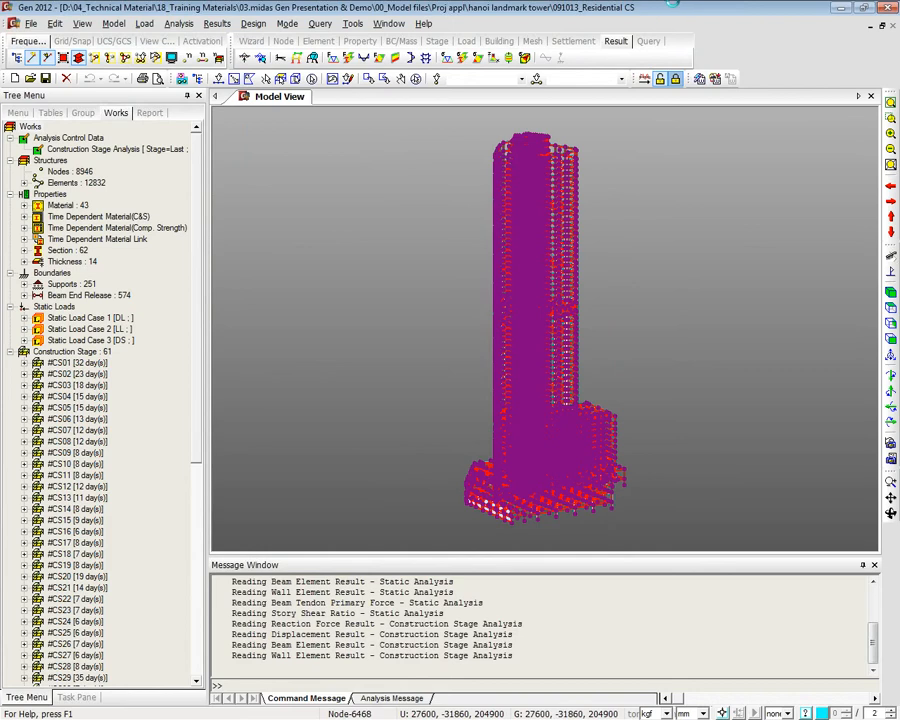
click(437, 41)
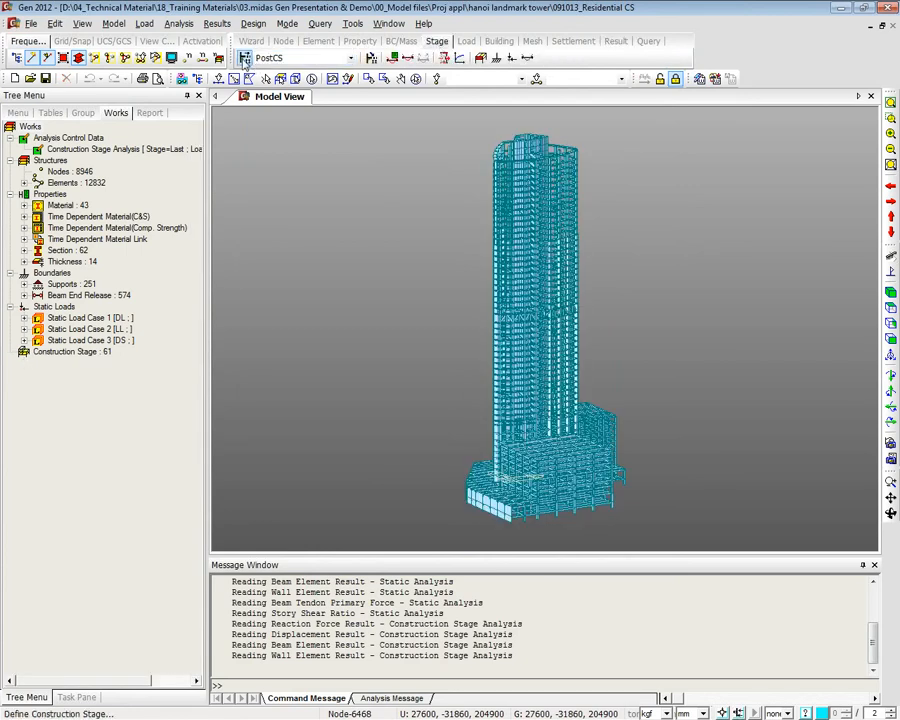
click(393, 57)
double_click(352, 316)
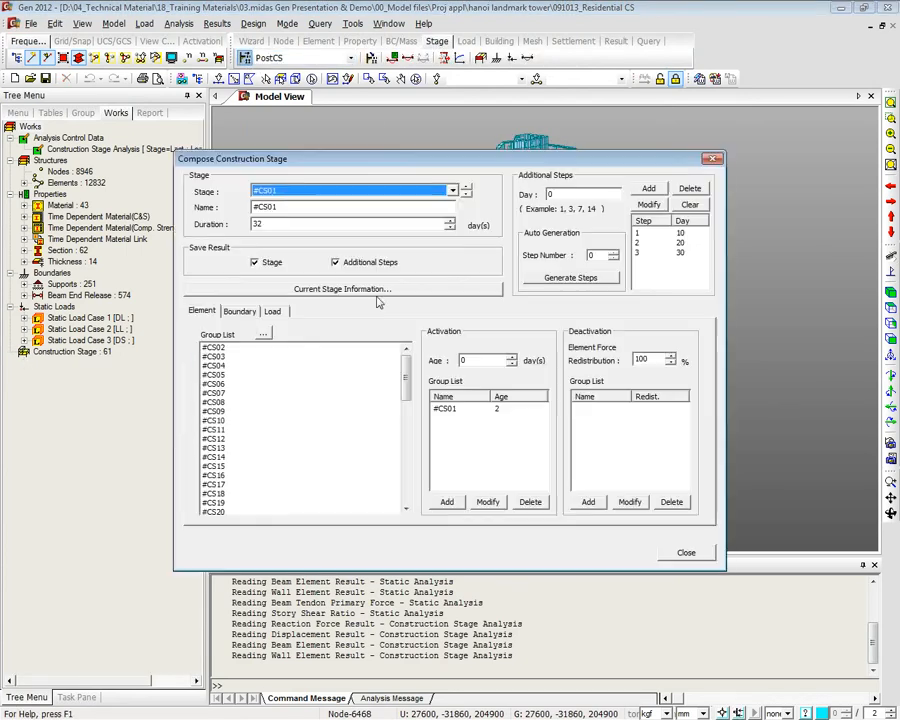
drag(497, 212, 424, 68)
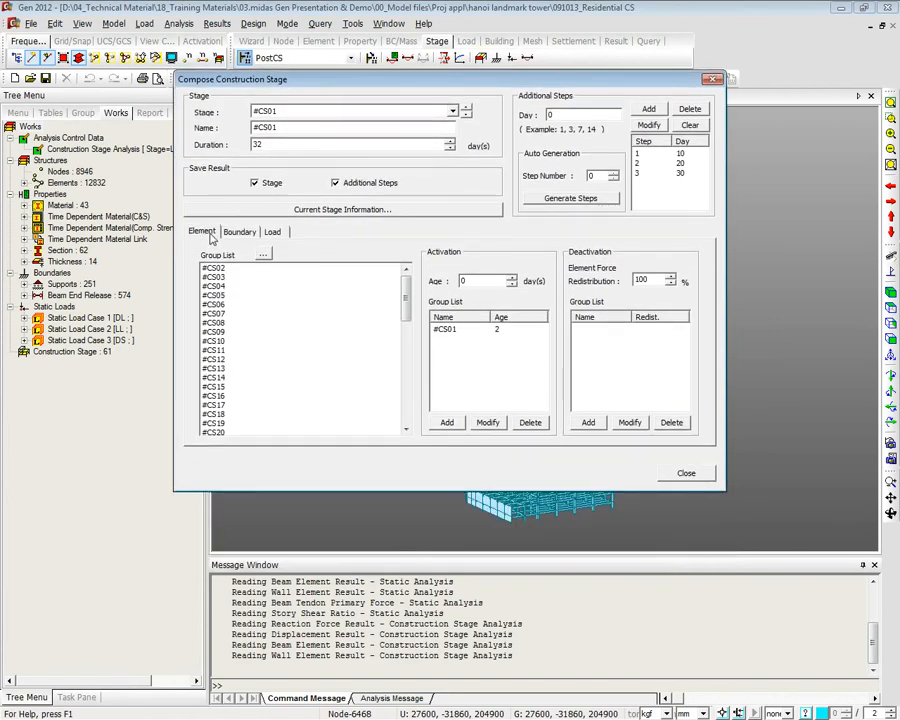
Examine stage #CS01's available element groups, its duration, and the age of its activated element group
click(241, 277)
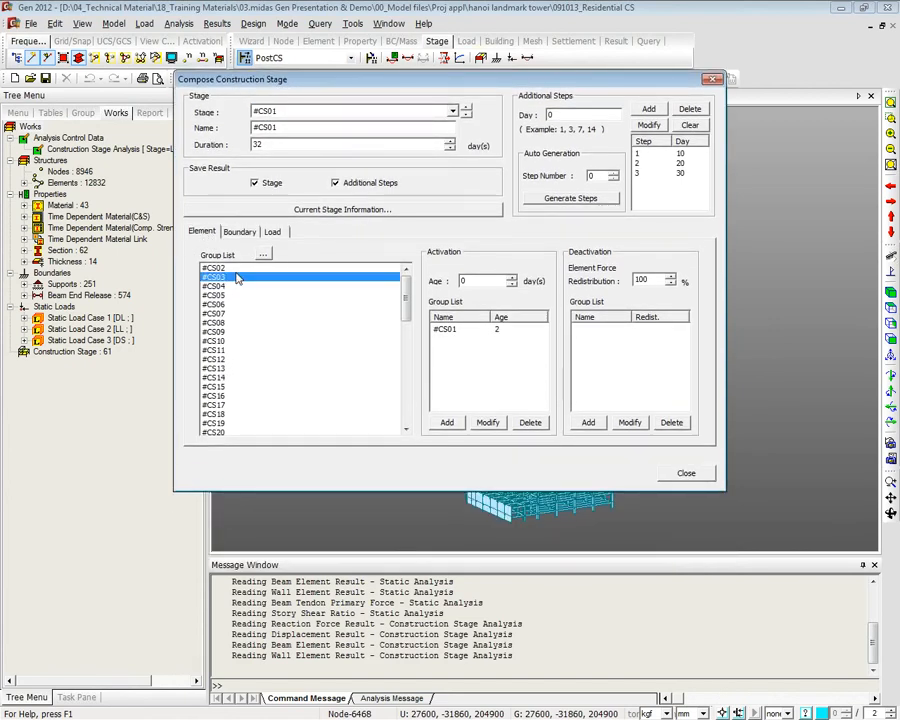
click(488, 330)
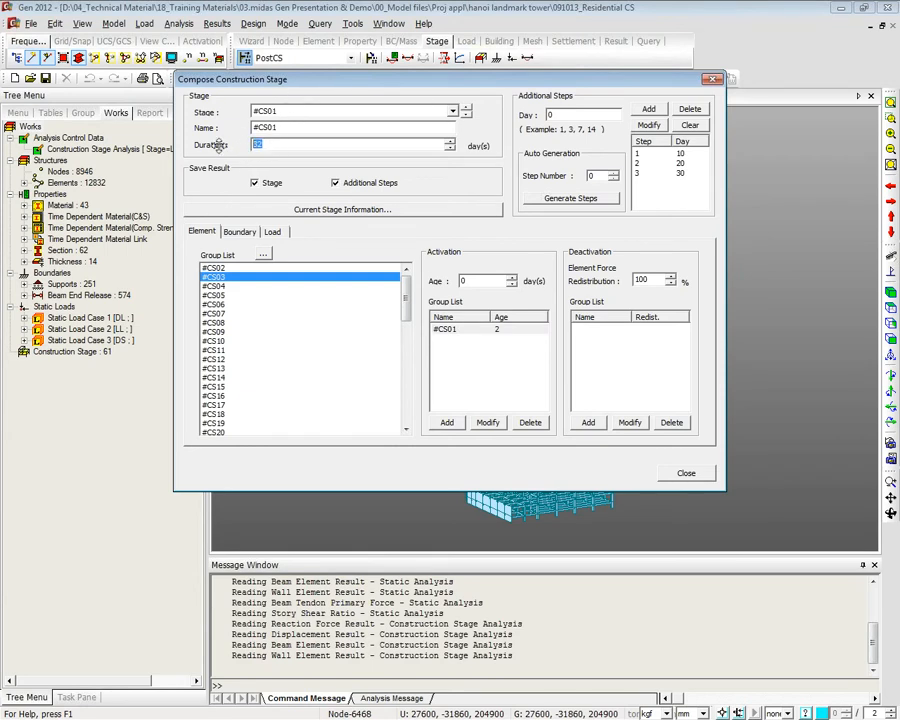
click(275, 145)
click(474, 330)
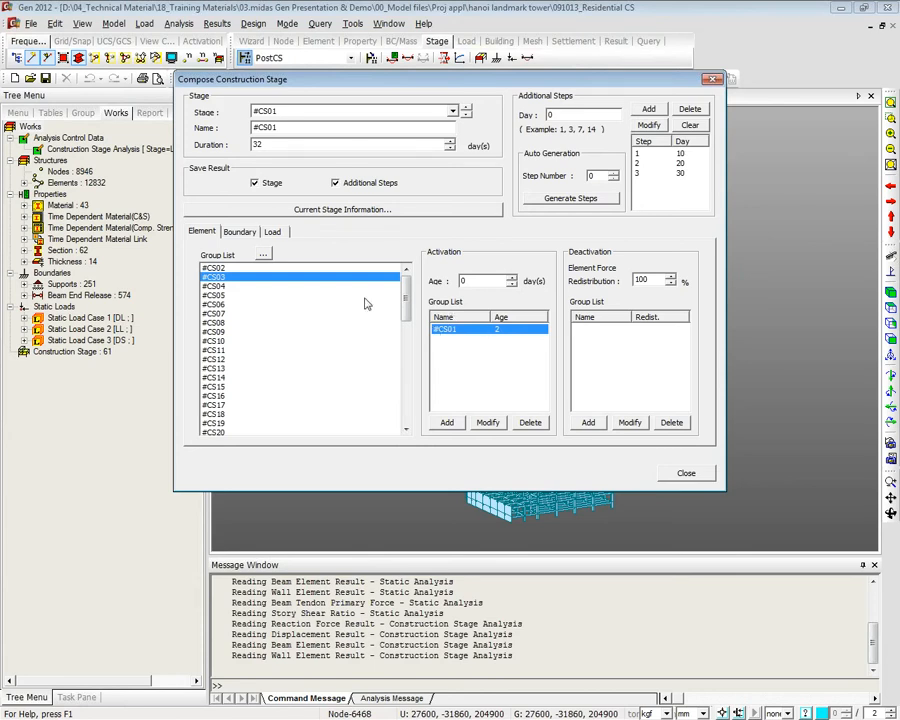
click(248, 288)
click(236, 297)
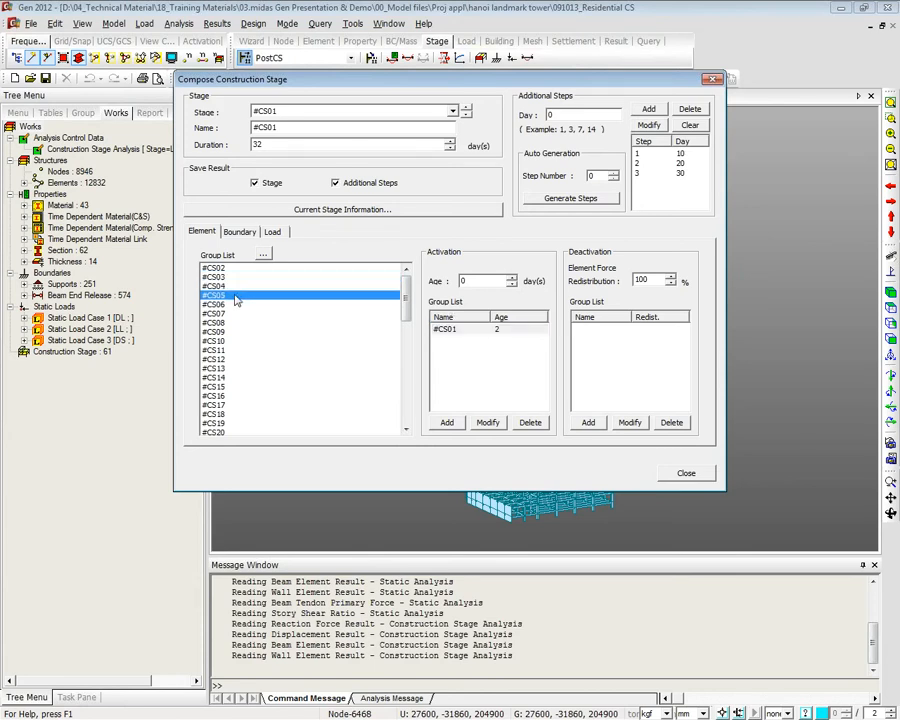
click(236, 304)
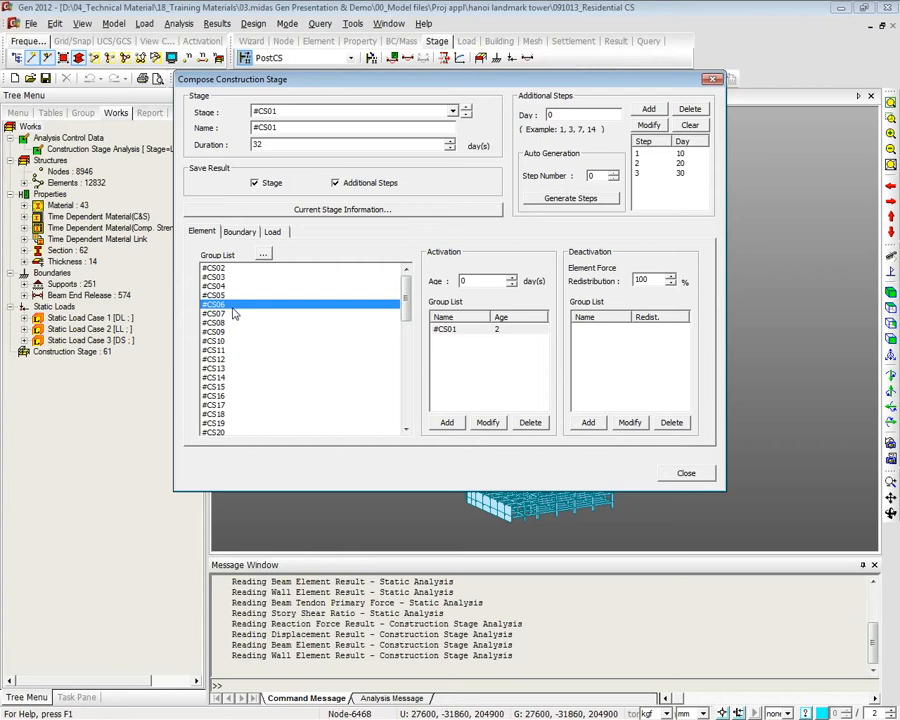
click(455, 336)
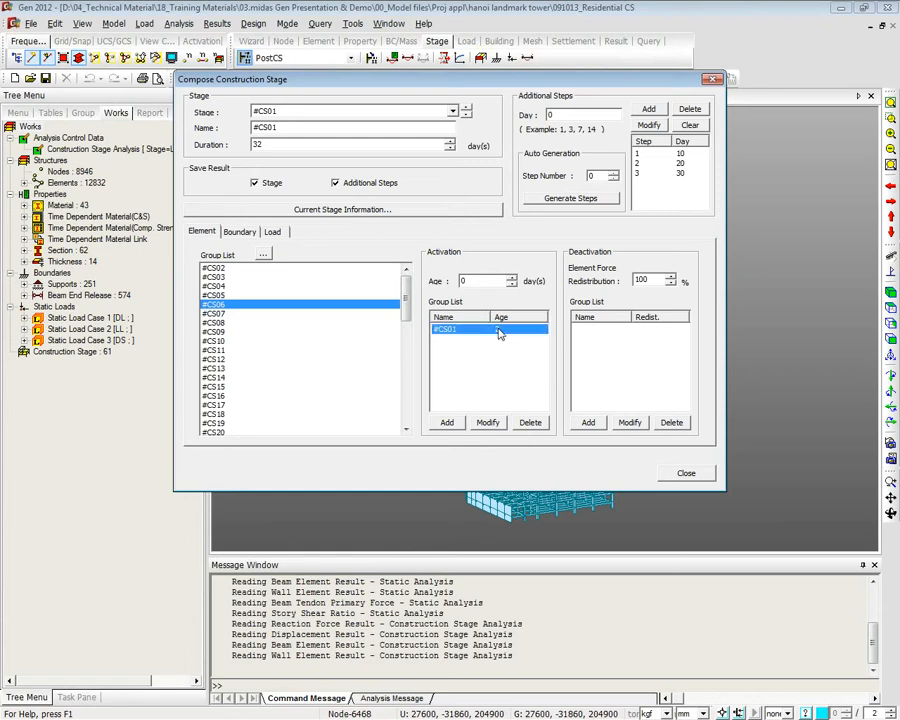
click(642, 332)
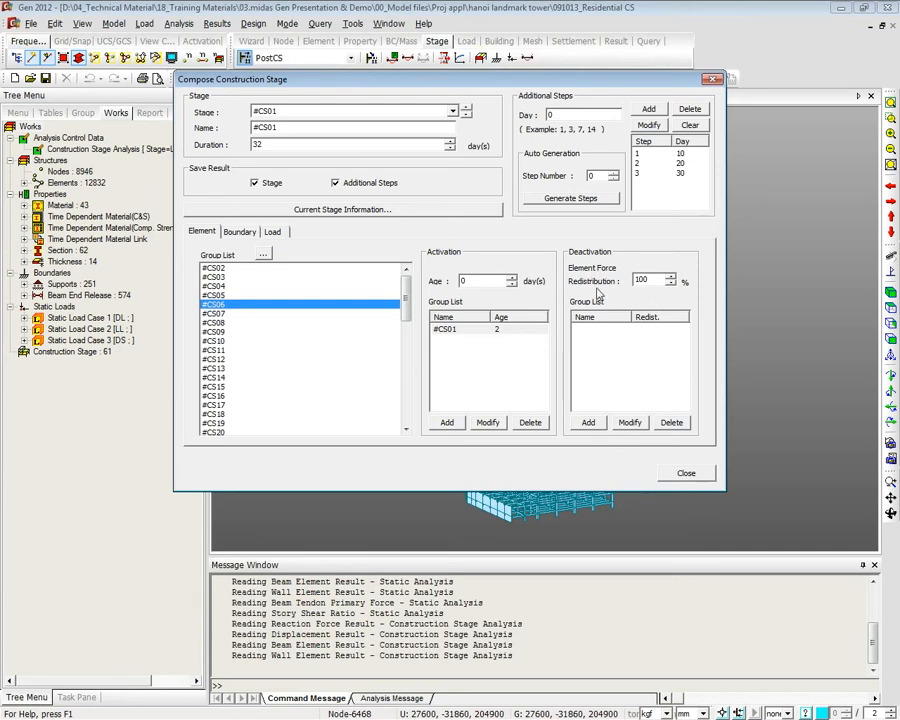
click(497, 330)
Move the stage composition dialog off the tower model and inspect the activated element group beside it
drag(512, 80, 256, 167)
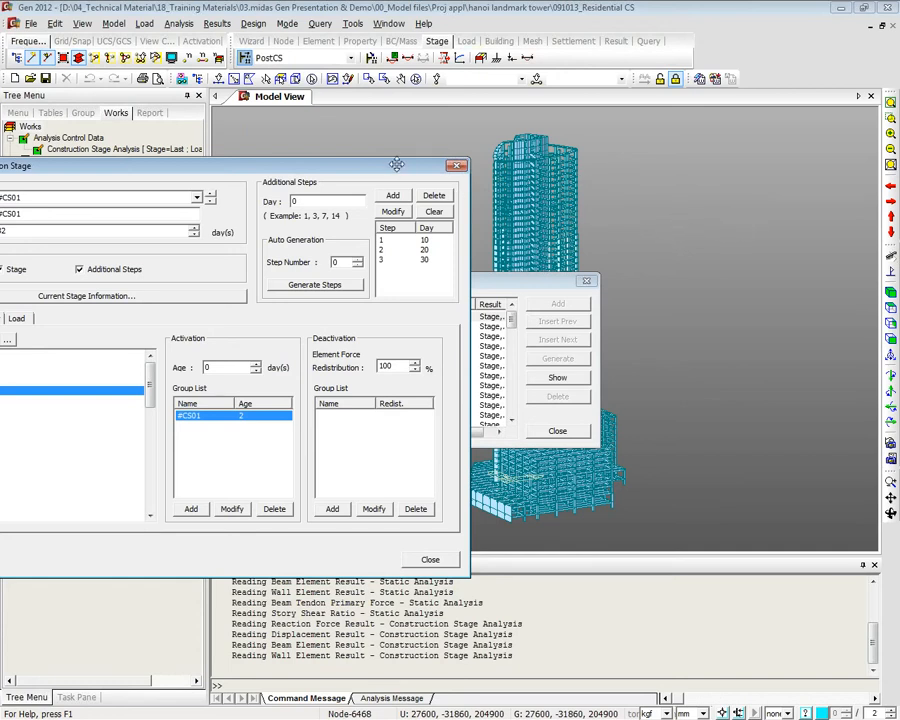
drag(280, 166, 319, 127)
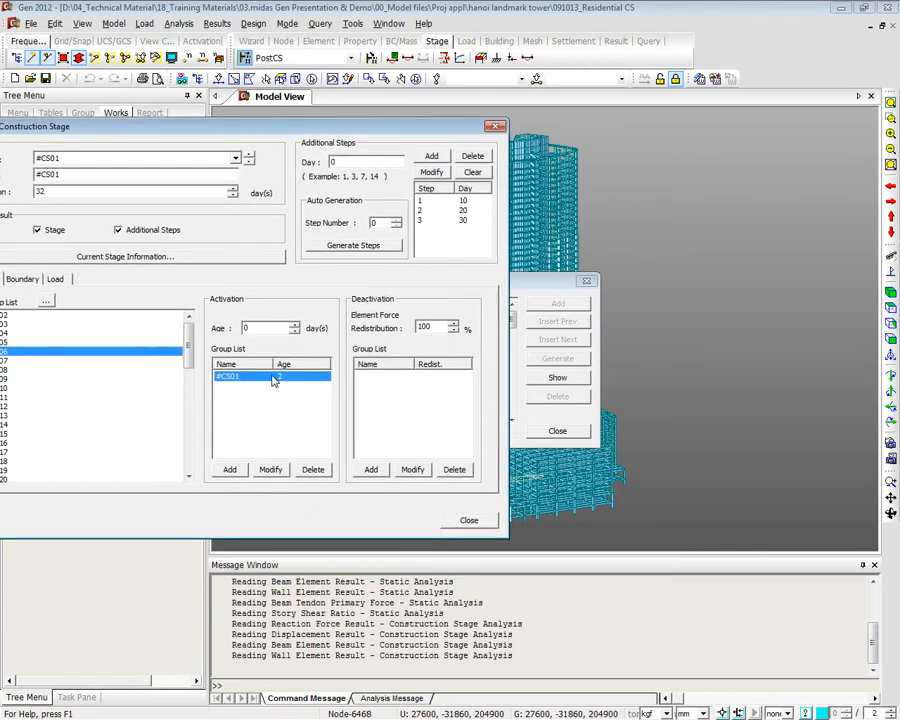
click(400, 400)
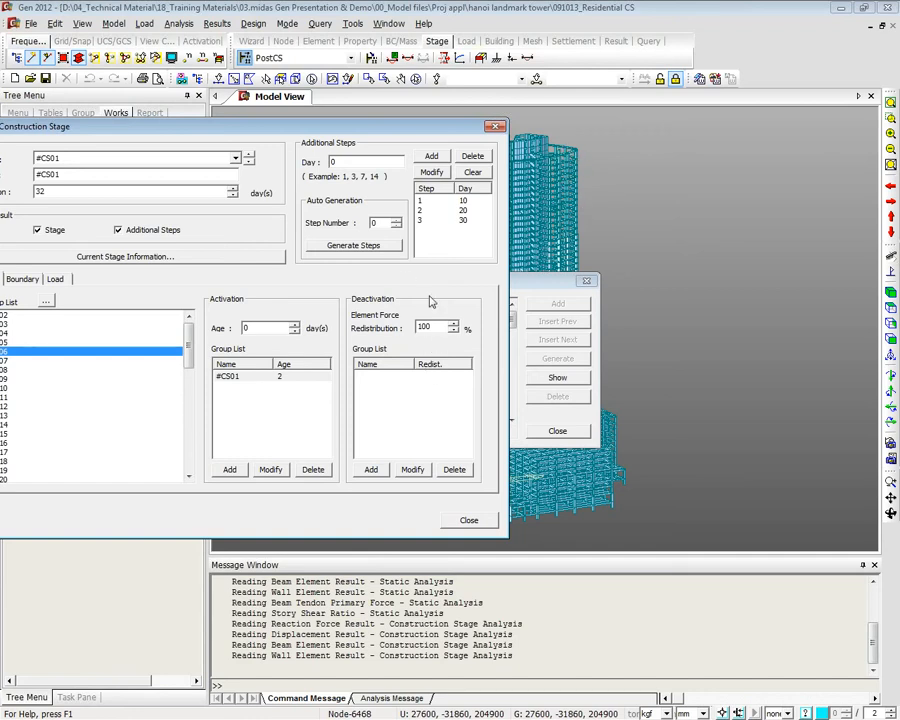
Inspect the element force redistribution percentage for deactivated element groups in stage #CS01
double_click(425, 327)
drag(391, 130, 579, 105)
click(622, 300)
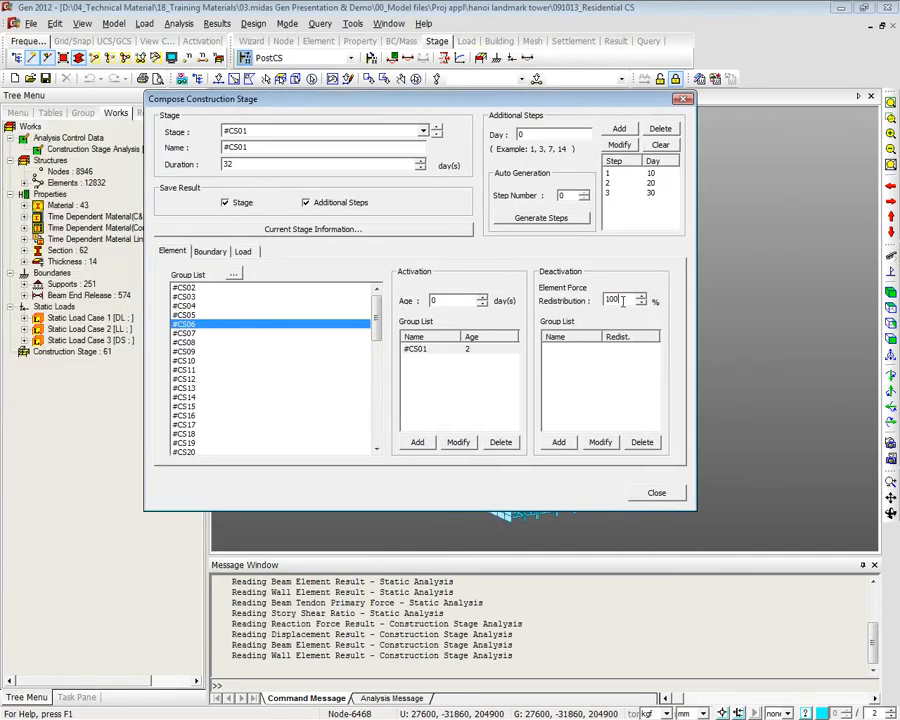
double_click(618, 300)
double_click(611, 300)
drag(590, 110, 570, 97)
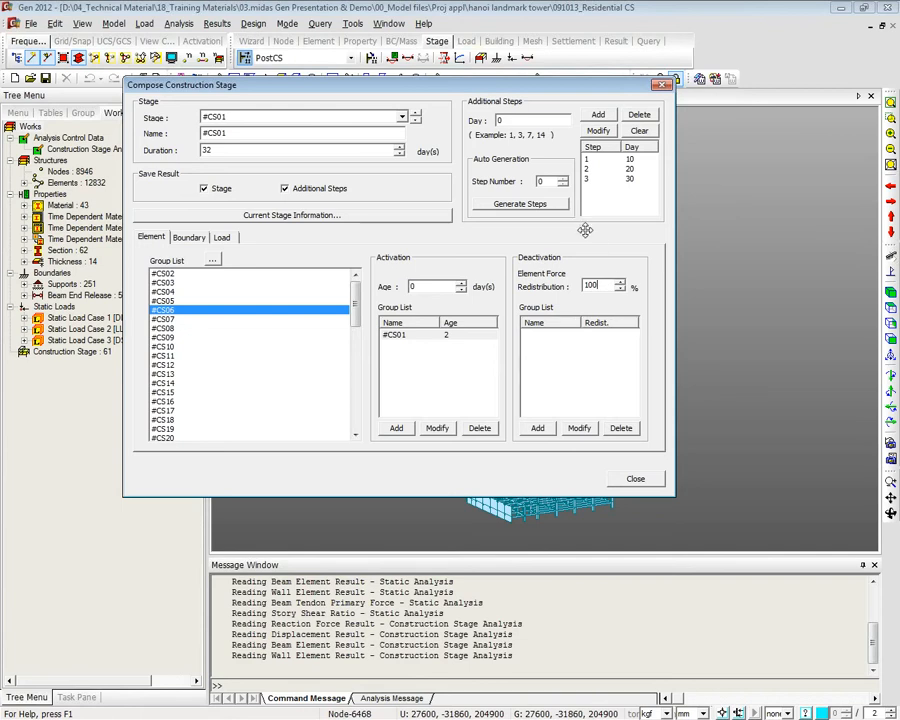
drag(586, 233, 589, 234)
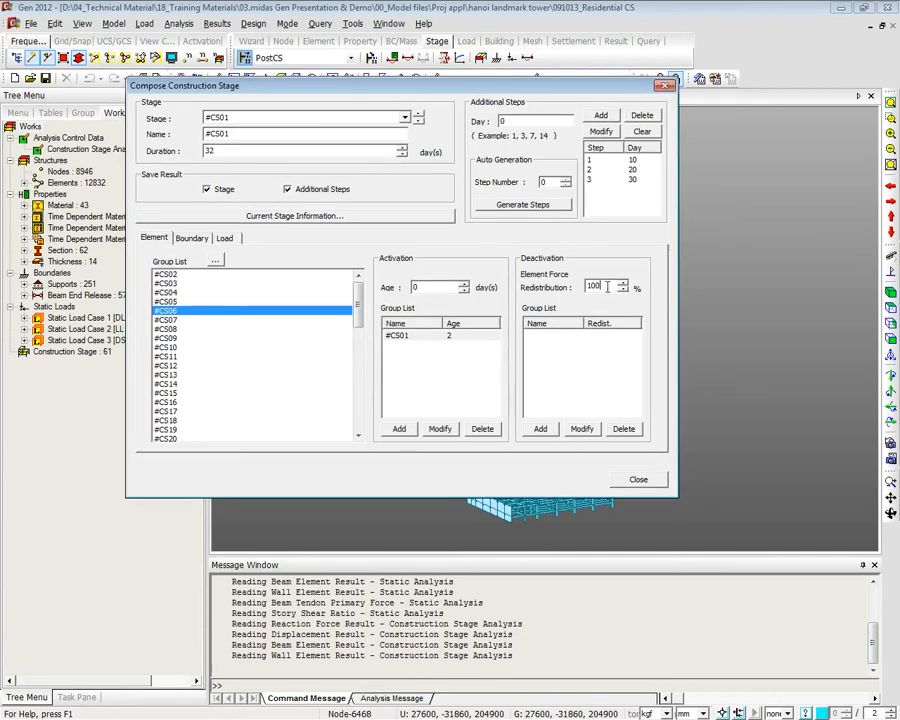
Review stage #CS01's boundary groups and the activated group, keeping the support/spring position set to Deformed
click(191, 240)
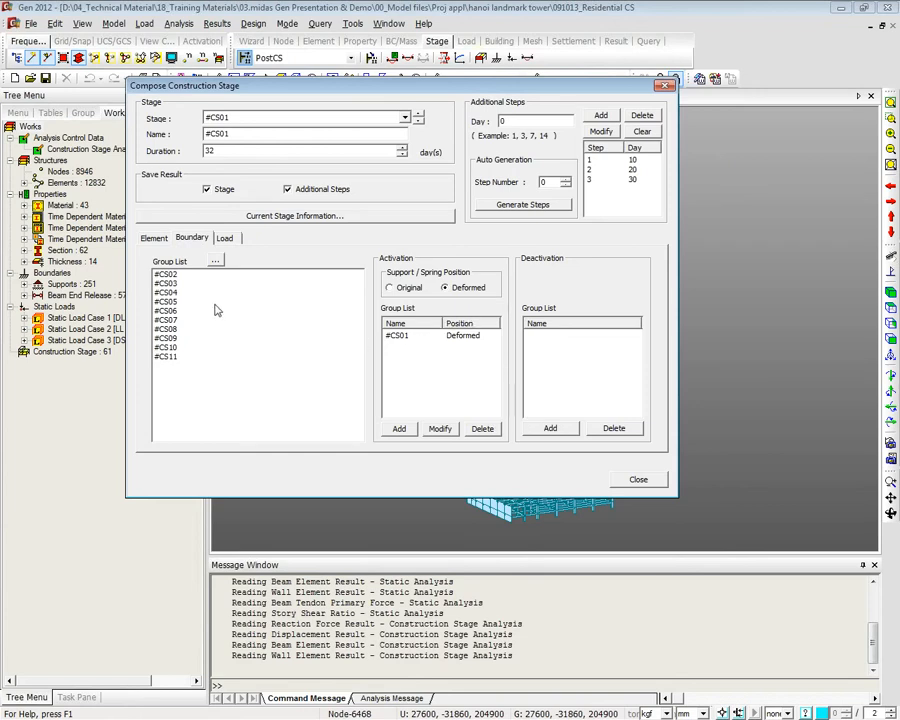
click(423, 340)
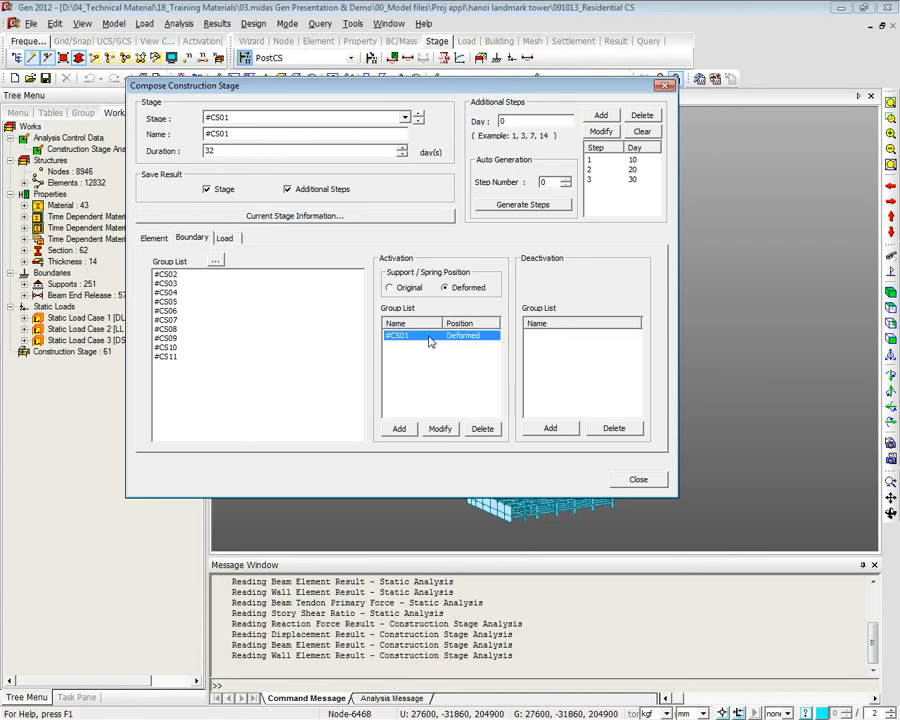
click(558, 344)
click(463, 338)
click(467, 289)
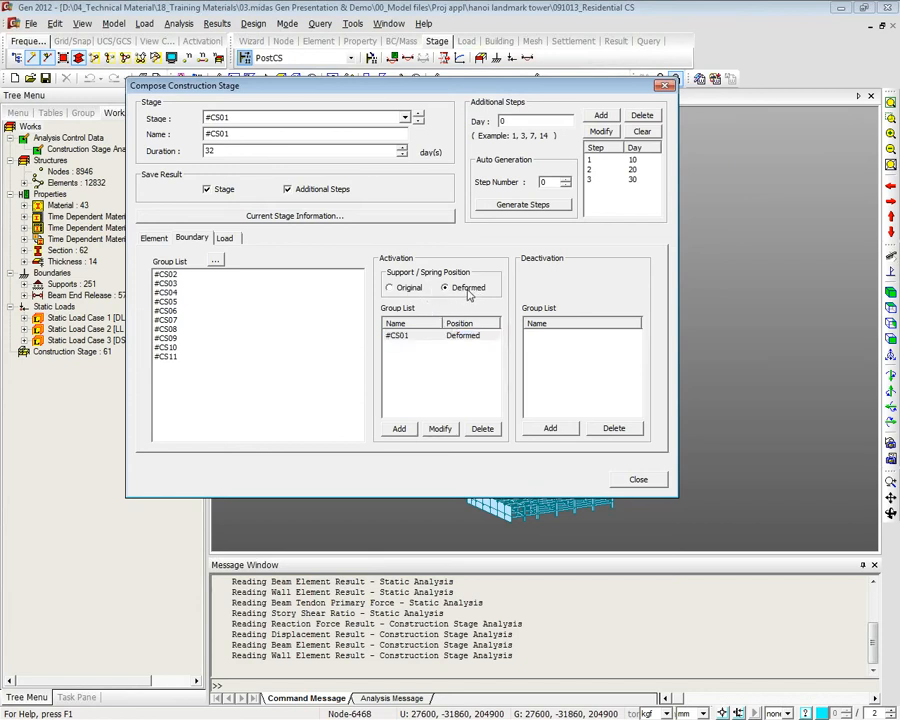
View the tower model beside the dialog and compare the Original and Deformed support/spring positions for boundary activation
drag(473, 86, 256, 204)
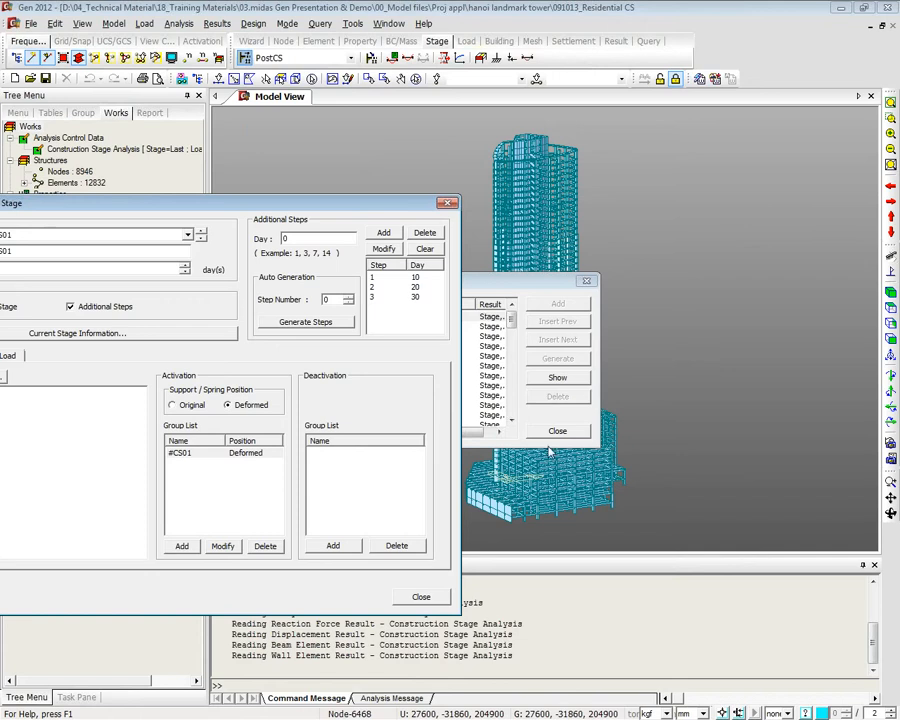
drag(331, 207, 478, 110)
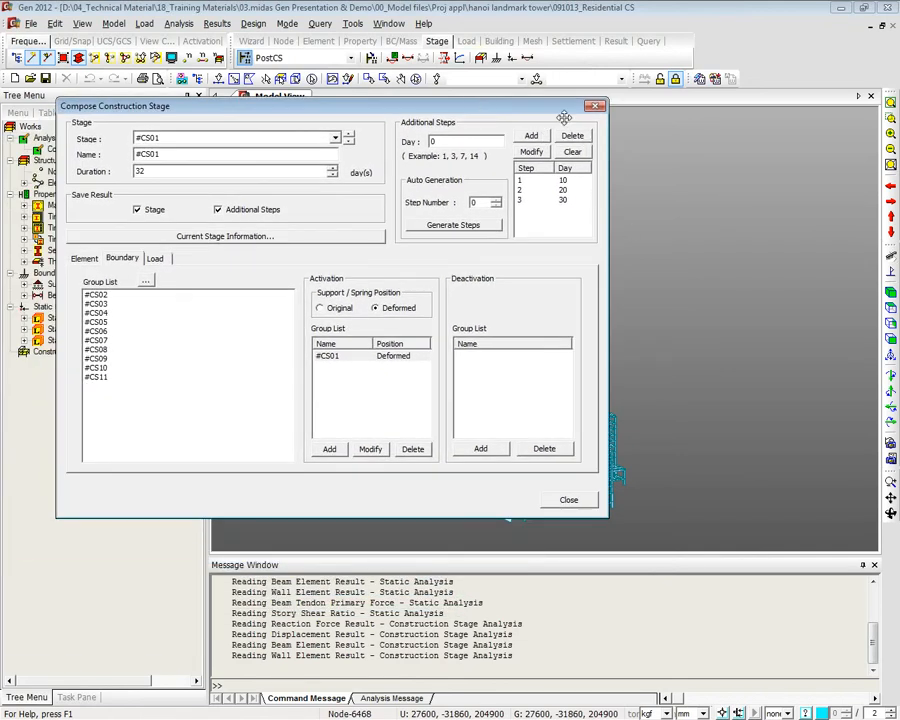
drag(564, 118, 542, 84)
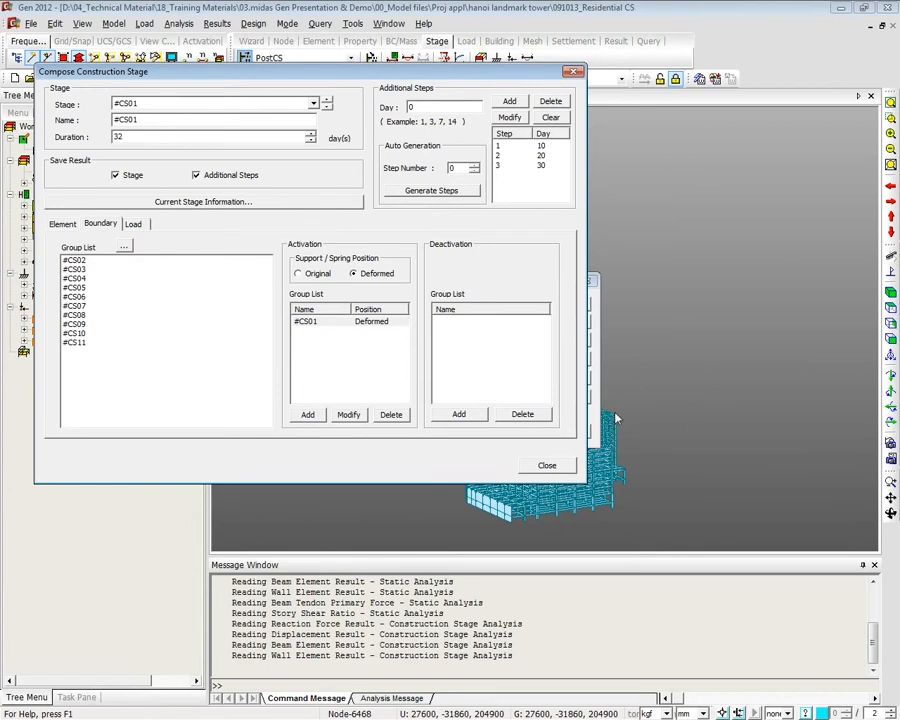
click(362, 323)
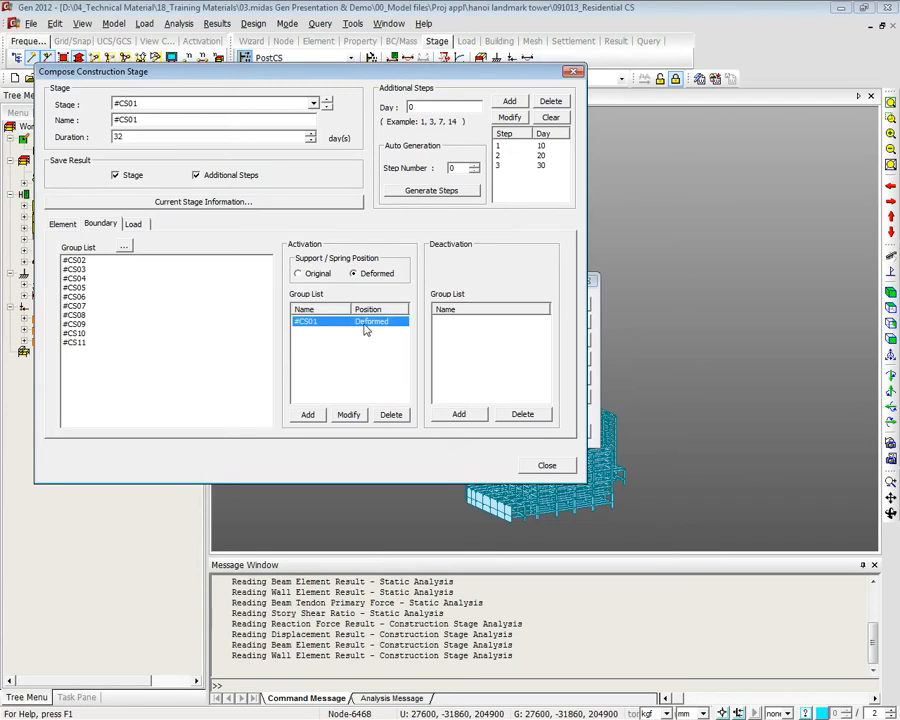
click(355, 275)
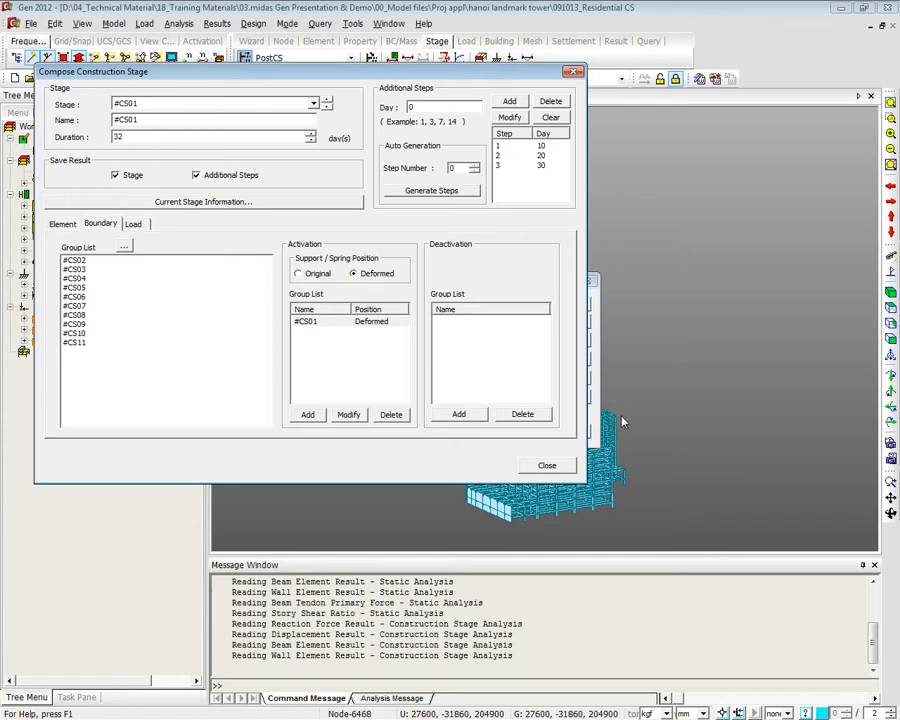
click(310, 274)
click(354, 274)
click(318, 274)
Show stage #CS01's load groups, inspect the activated load group, and set the active day to Last
click(131, 226)
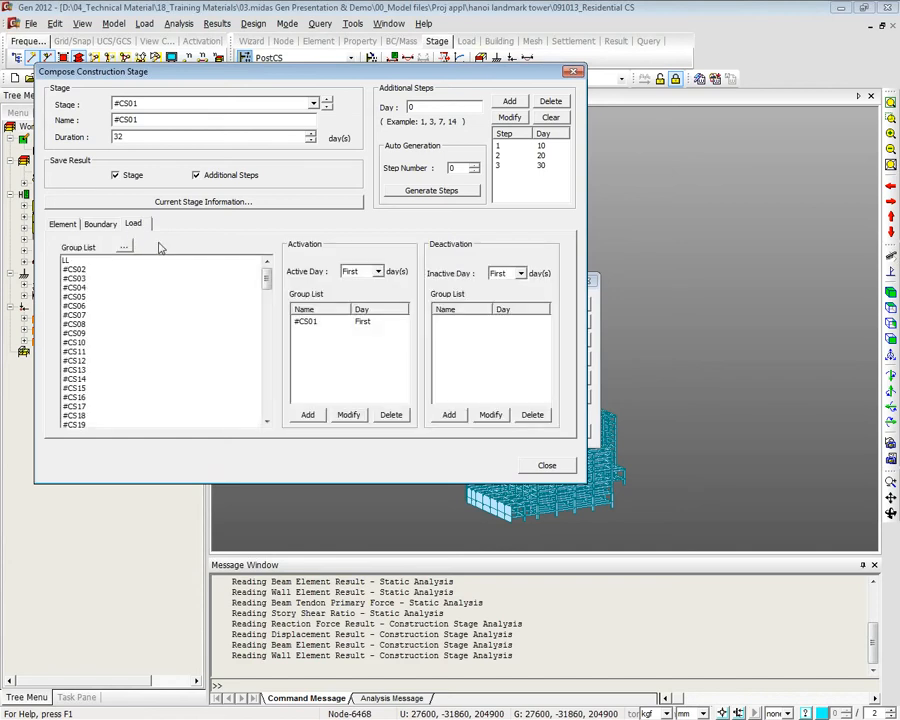
click(352, 321)
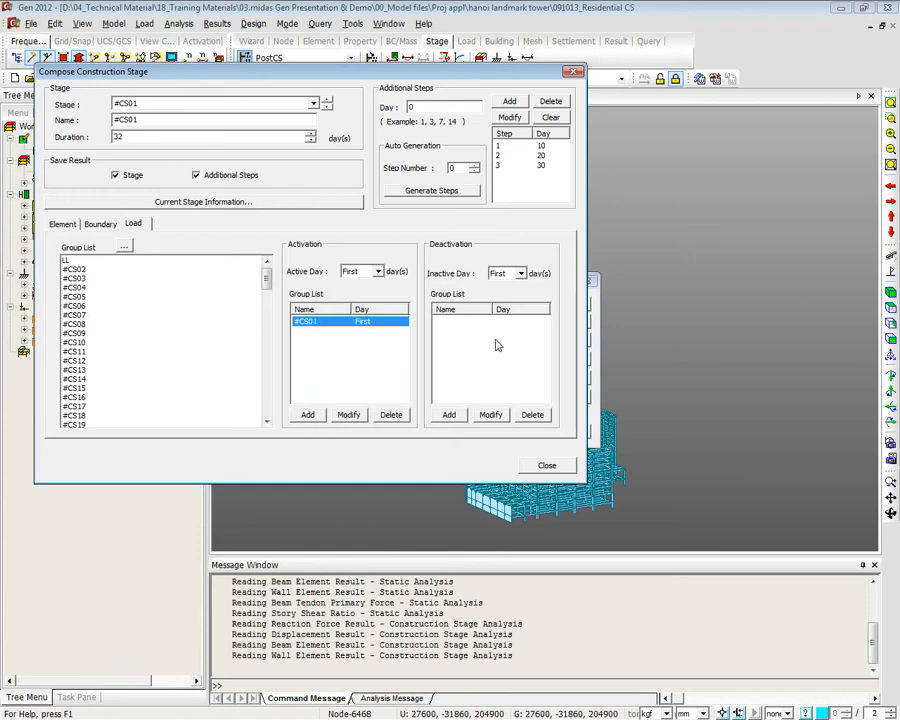
click(318, 358)
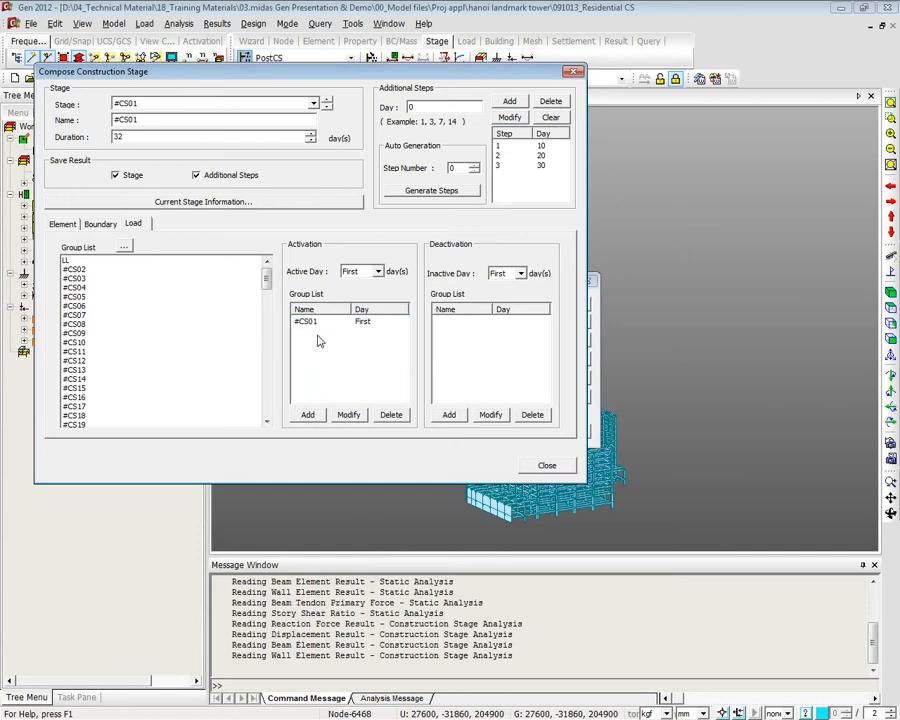
click(377, 272)
click(372, 284)
click(377, 272)
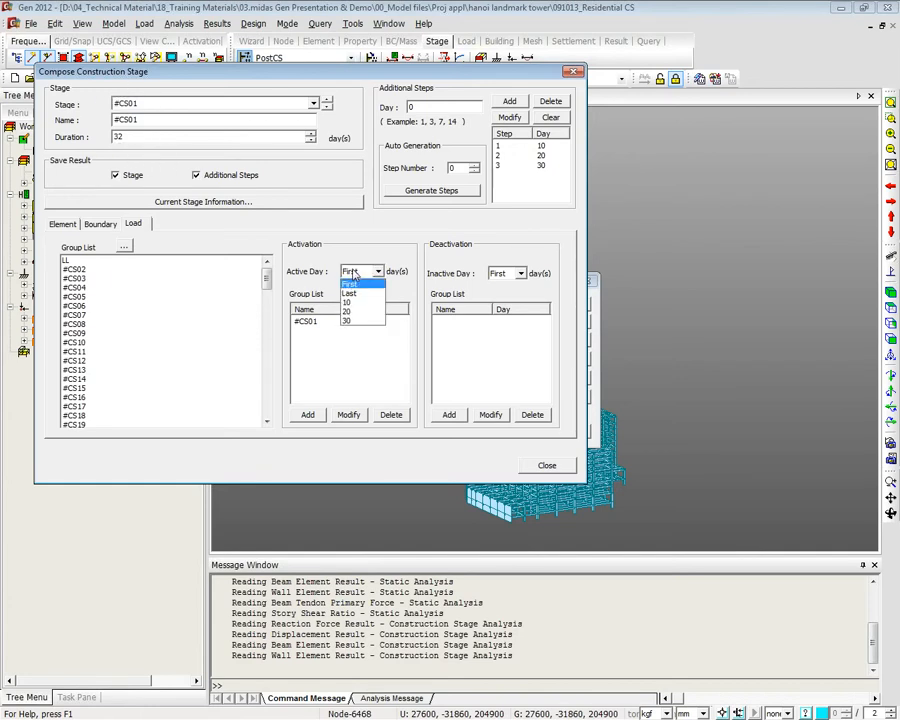
click(366, 293)
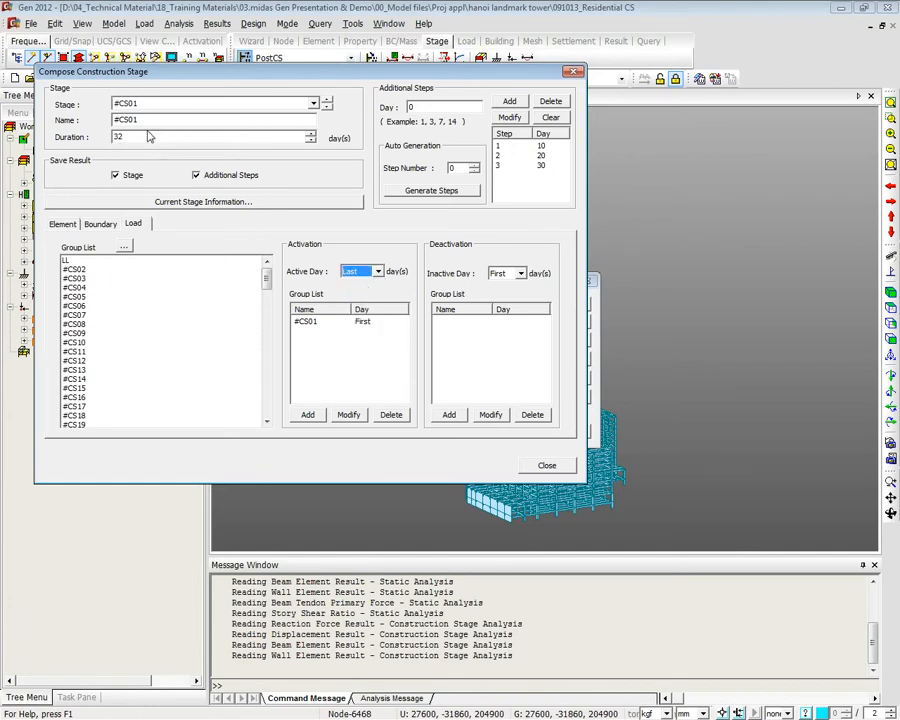
Set the load activation day to First and review stage #CS01's duration together with its additional steps
click(377, 272)
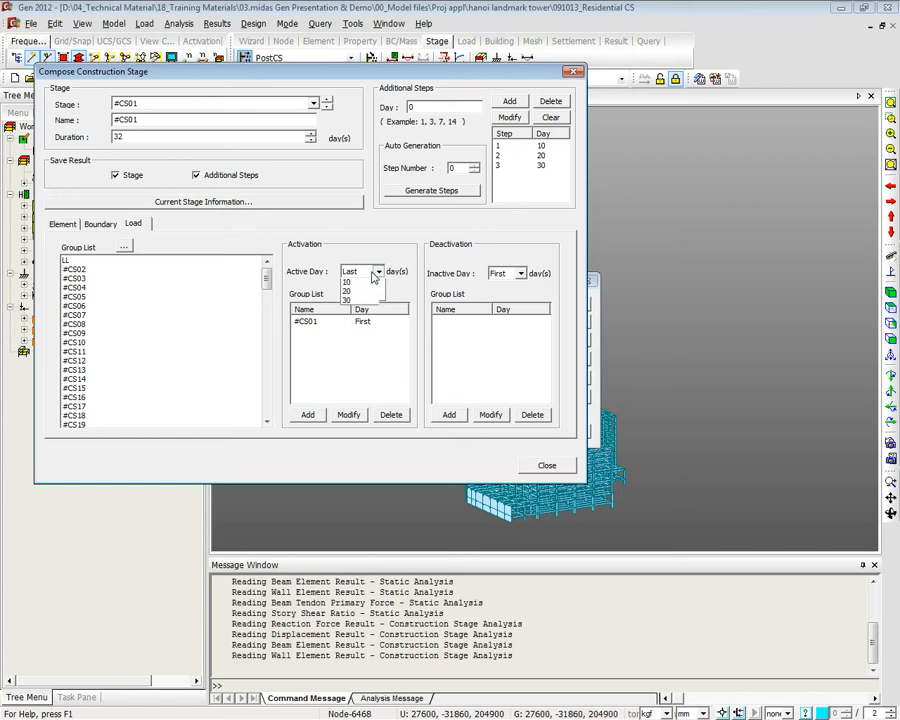
click(355, 282)
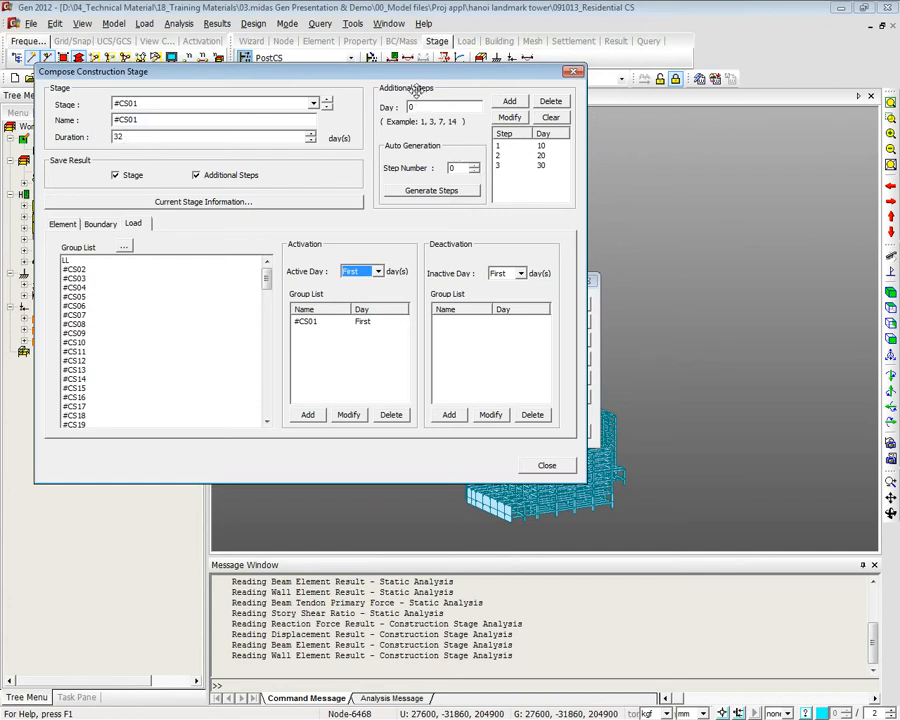
click(513, 166)
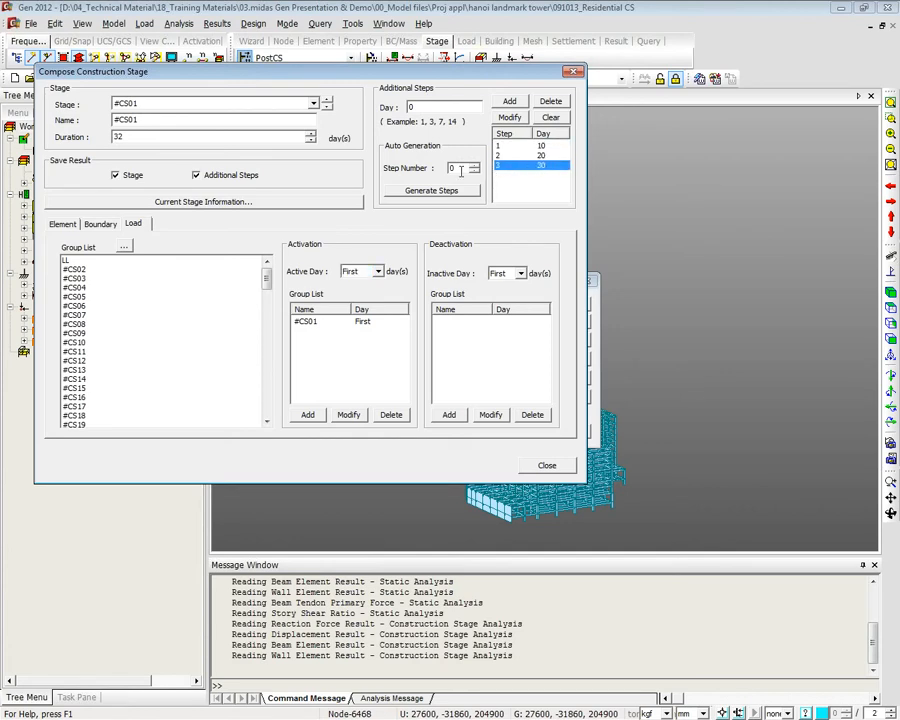
click(117, 138)
double_click(117, 138)
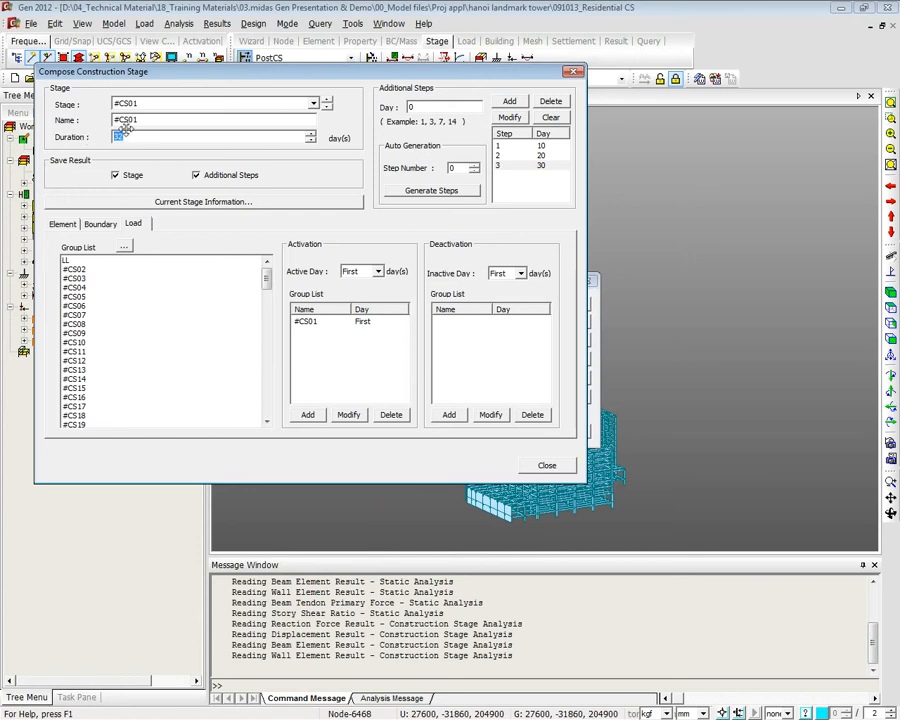
click(128, 138)
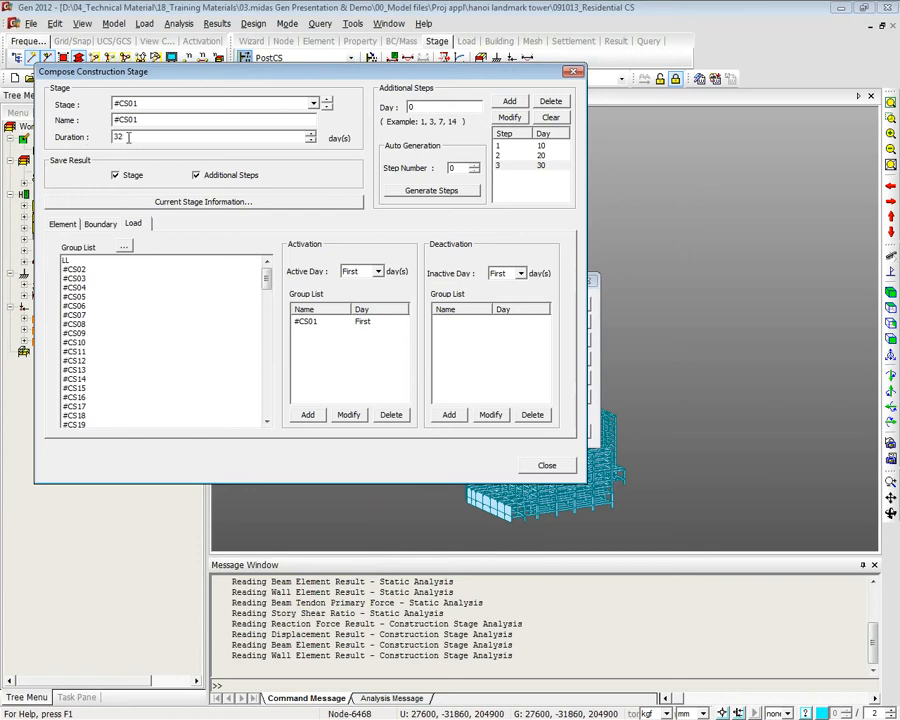
click(510, 147)
Select the activated load group #CS01 and compare active days 10, 20 and 30, ending with Last
click(335, 322)
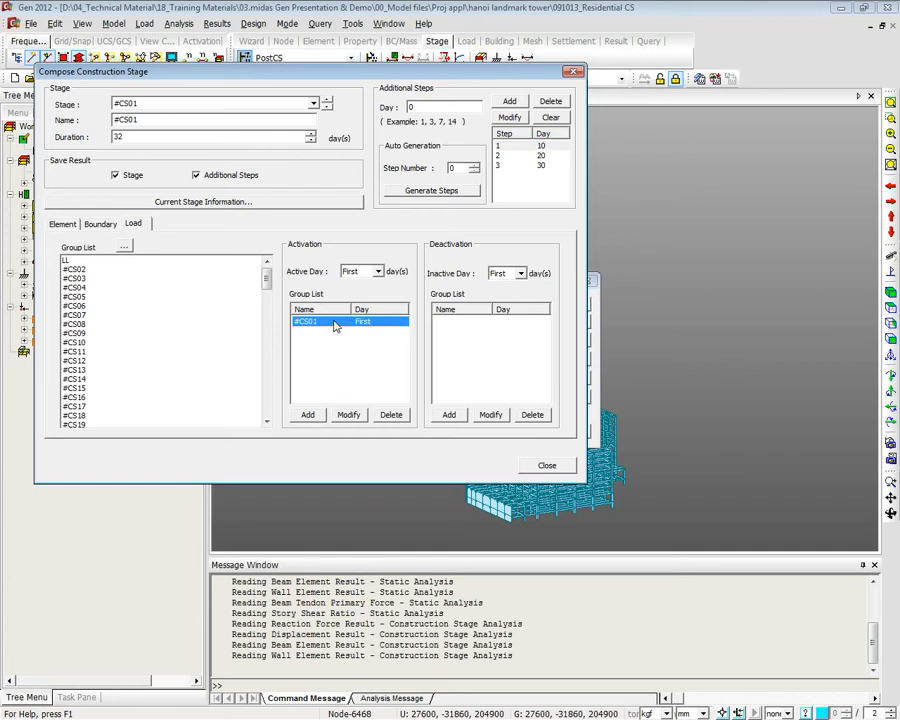
click(373, 272)
click(360, 306)
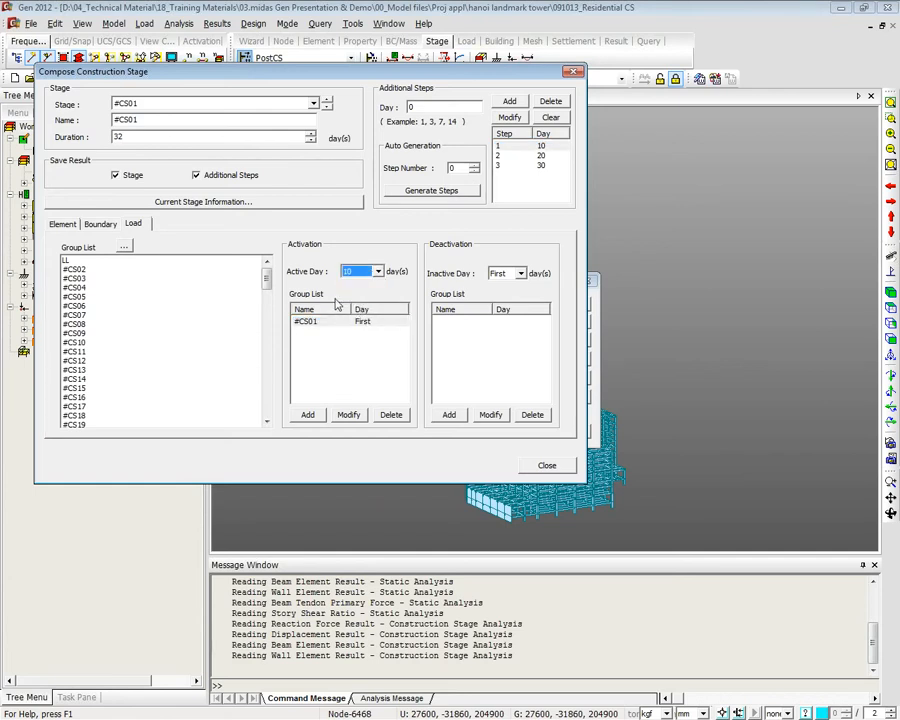
click(377, 272)
click(352, 312)
click(377, 272)
click(350, 320)
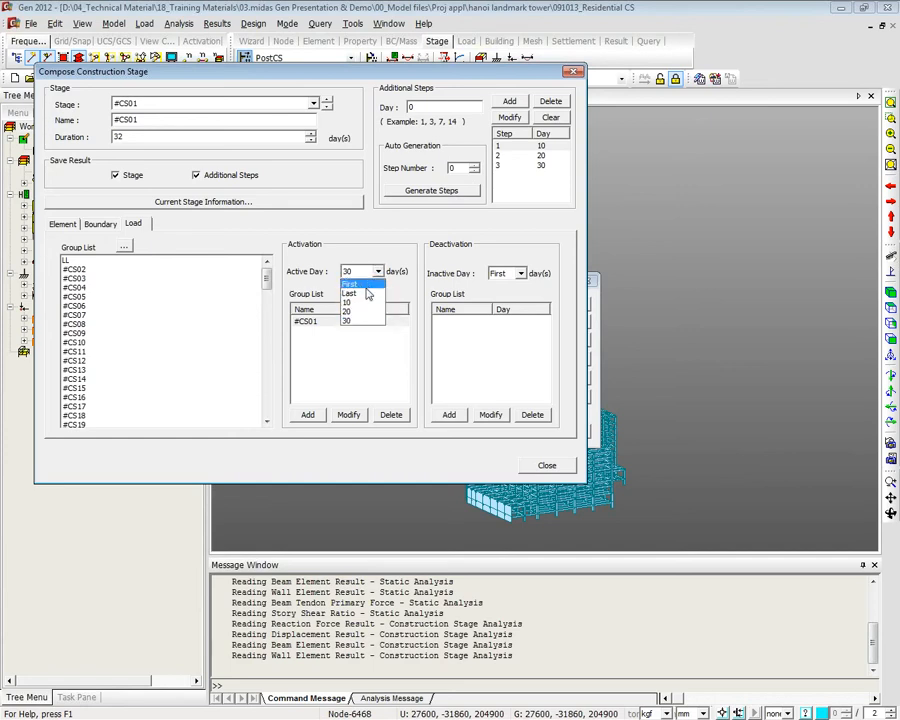
click(367, 294)
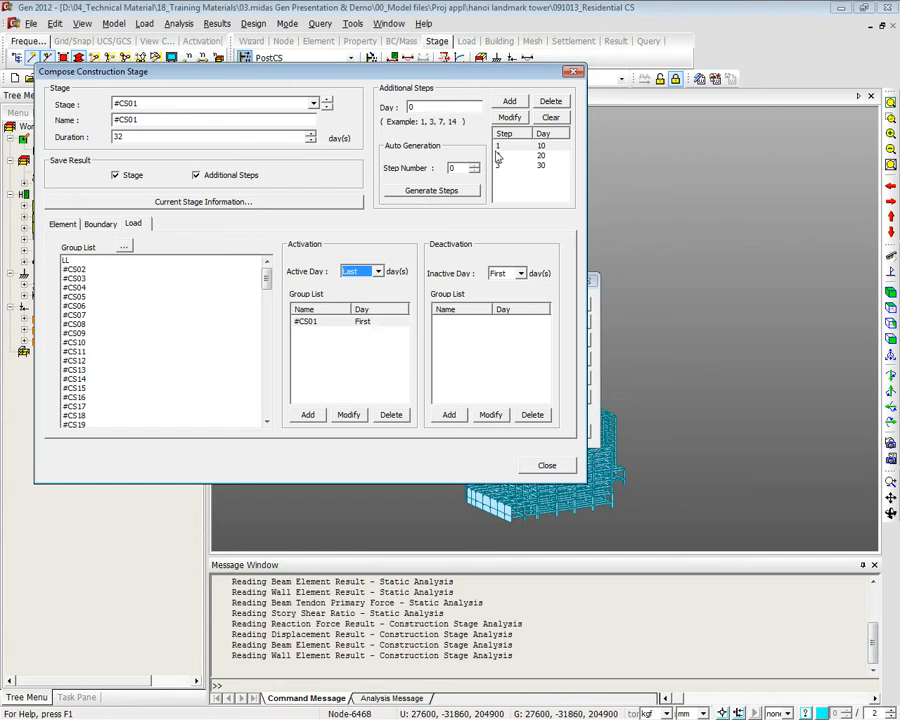
Switch to the presentation, study the Construction Stage Analysis Data slide's stage timeline, and return to midas Gen
click(350, 713)
click(363, 699)
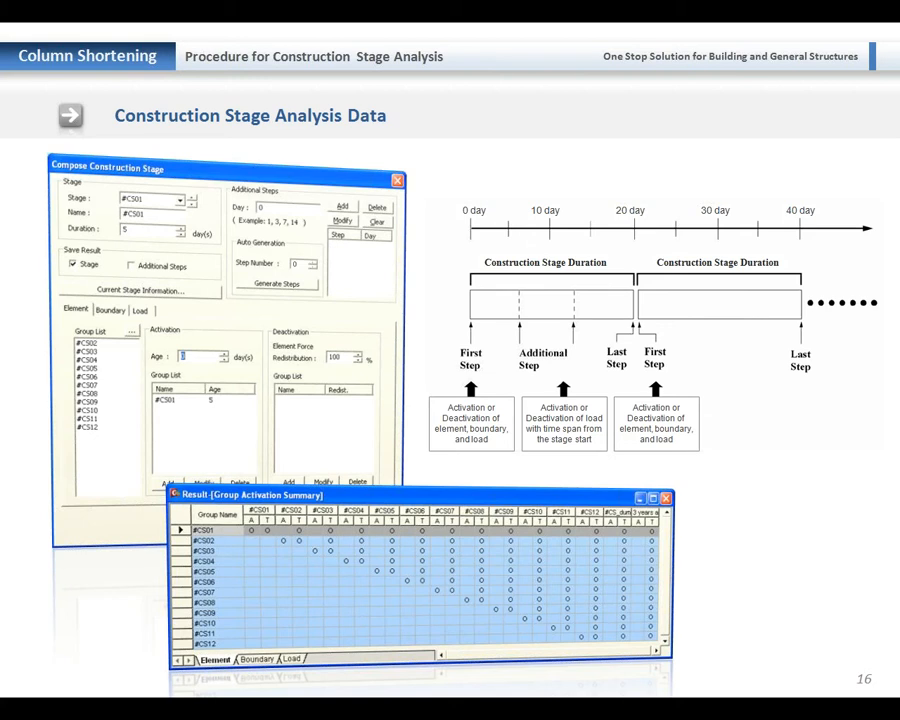
key(alt+Tab)
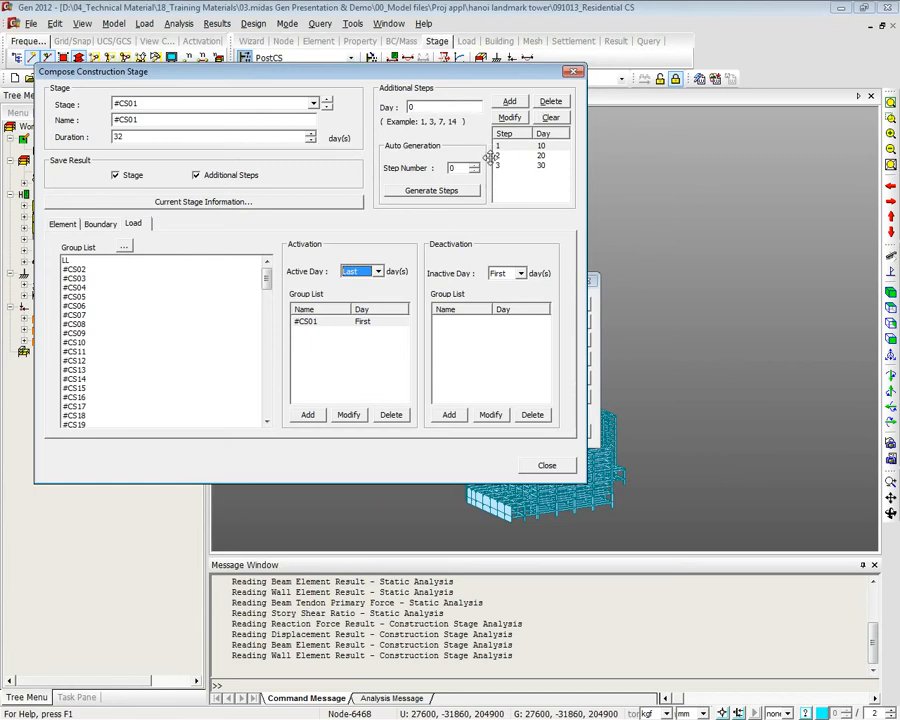
Inspect stage #CS01's additional steps and the option for saving their results, and close the construction stage dialogs
click(522, 146)
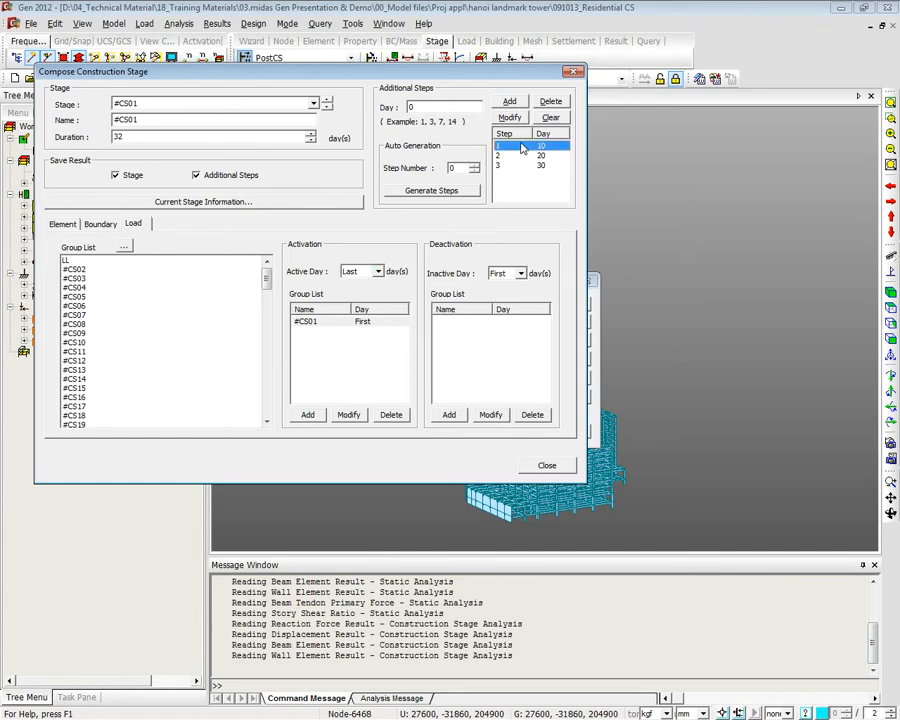
click(520, 157)
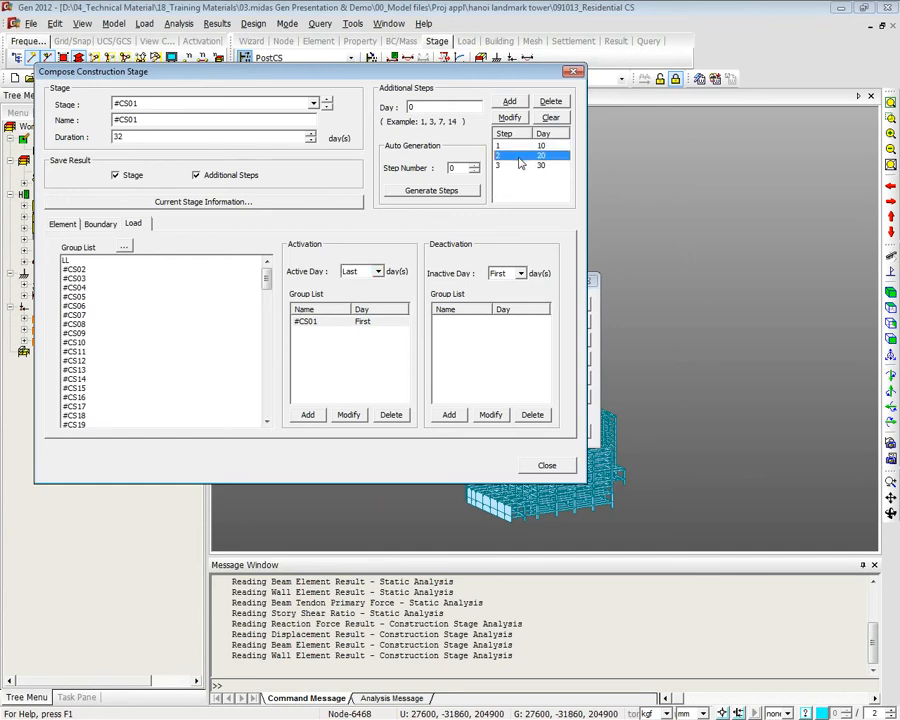
click(522, 166)
click(215, 177)
click(575, 73)
click(583, 279)
Open the beam force diagrams, switch to construction stage #CS57, and inspect the available result steps, keeping First Step
right_click(437, 190)
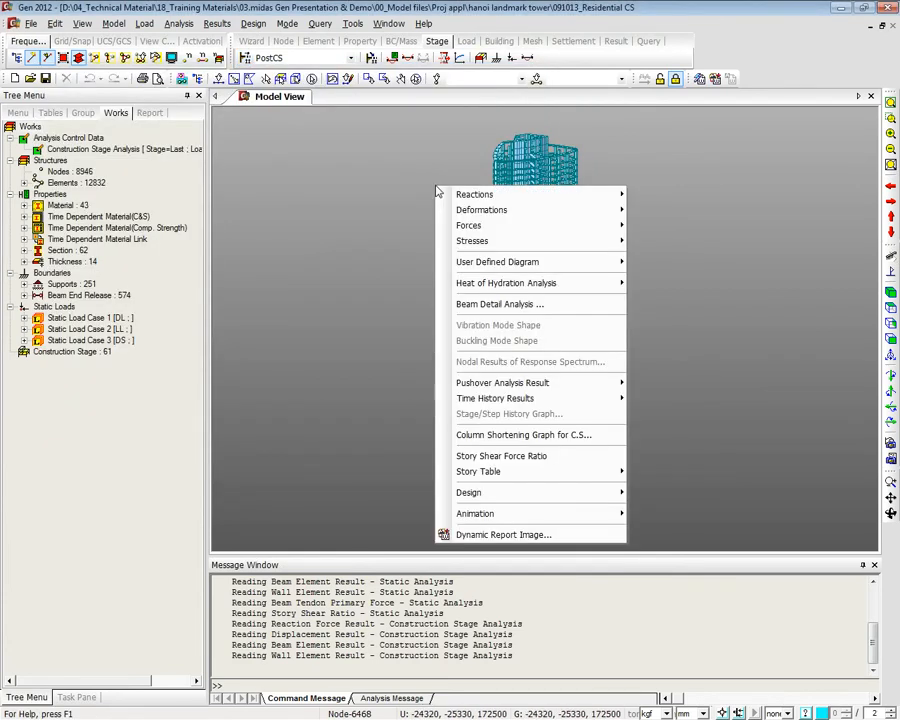
mouse_move(470, 225)
click(655, 257)
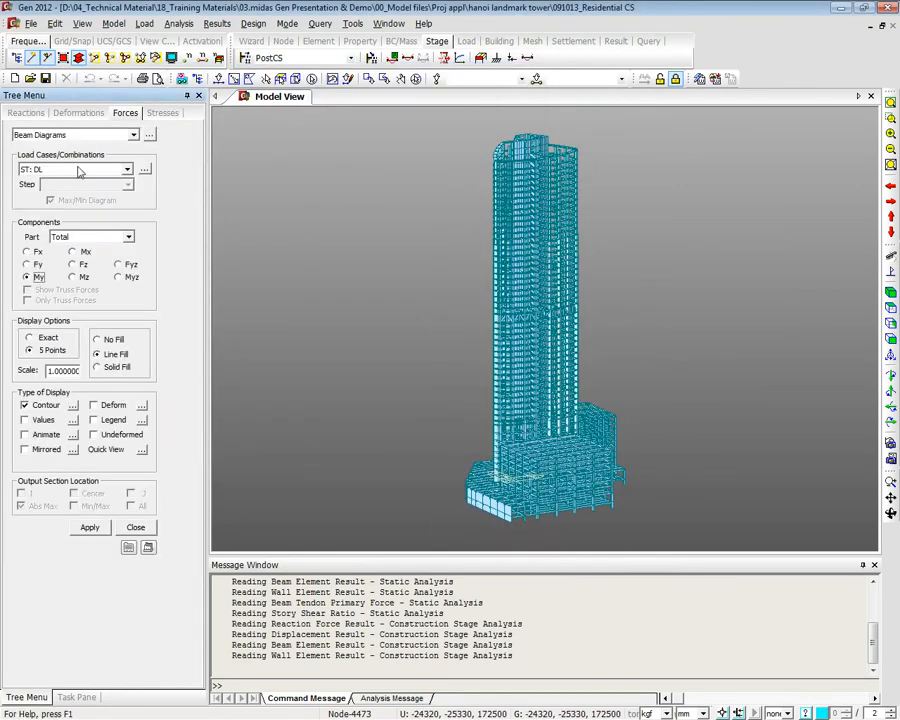
click(80, 171)
click(60, 181)
click(290, 57)
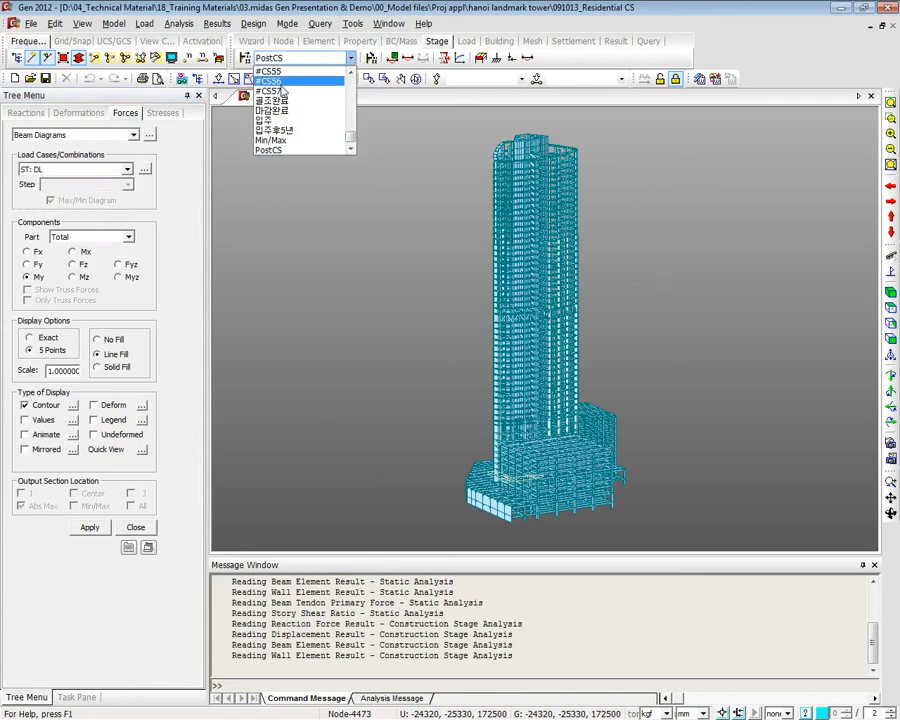
click(281, 91)
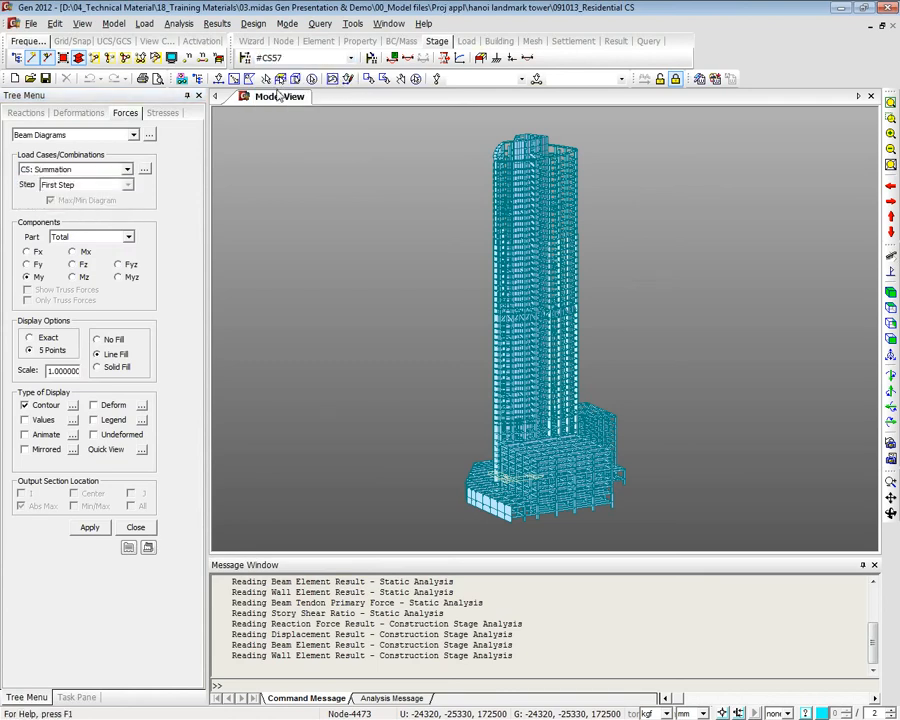
click(101, 186)
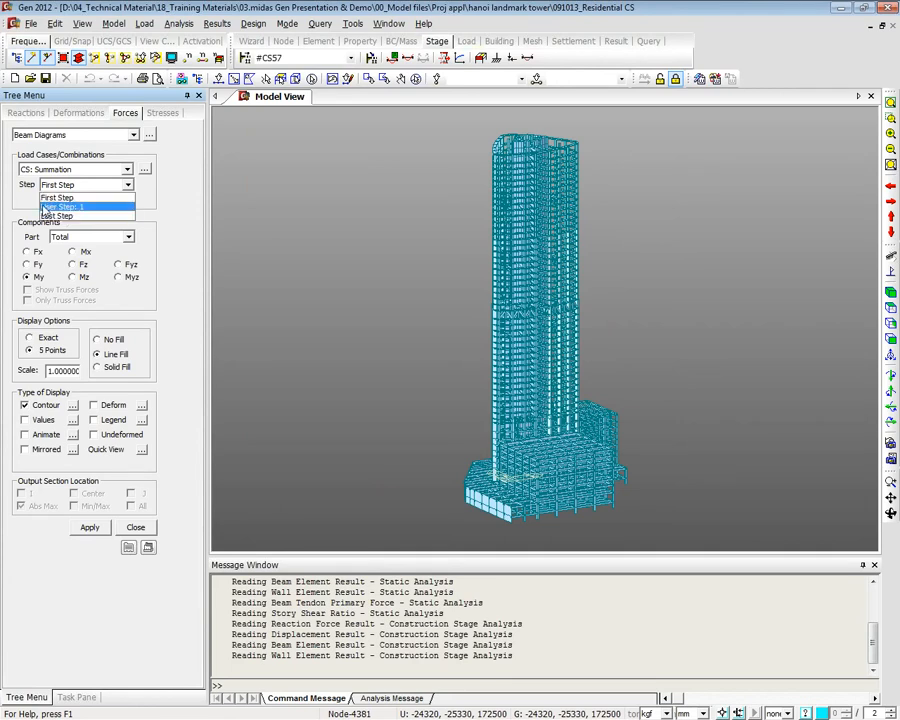
click(153, 205)
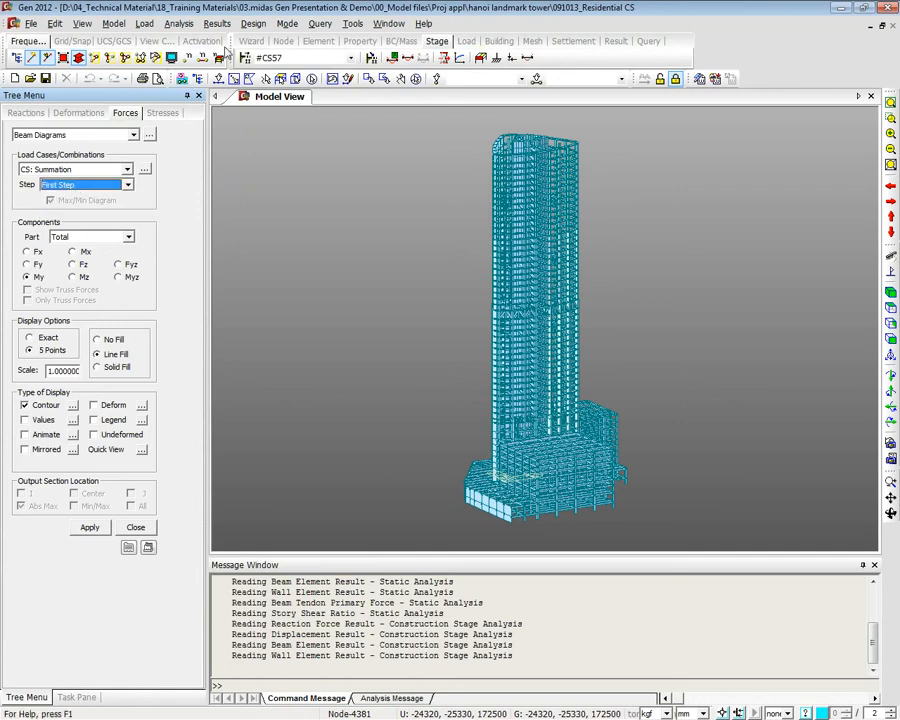
Open stage #CS01 from the construction stage list to check its save result settings, and close both dialogs
click(245, 59)
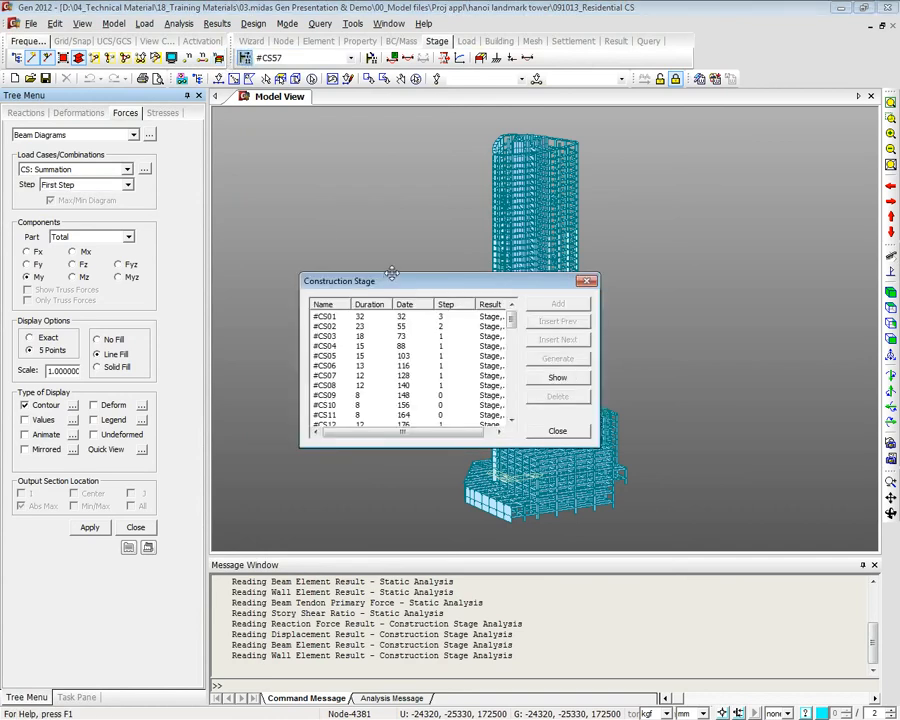
double_click(390, 316)
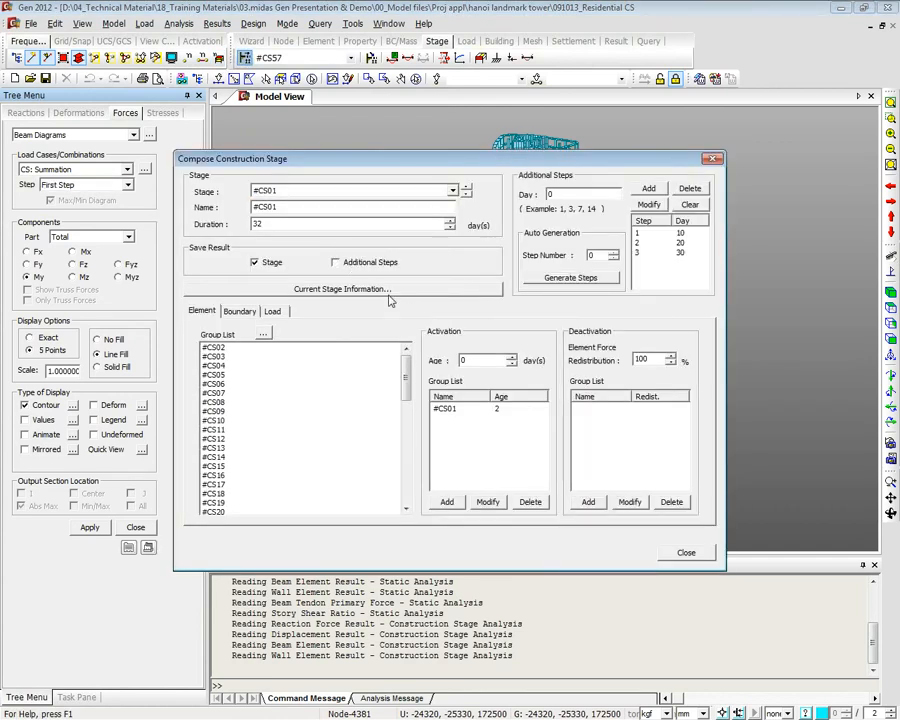
click(686, 553)
click(557, 431)
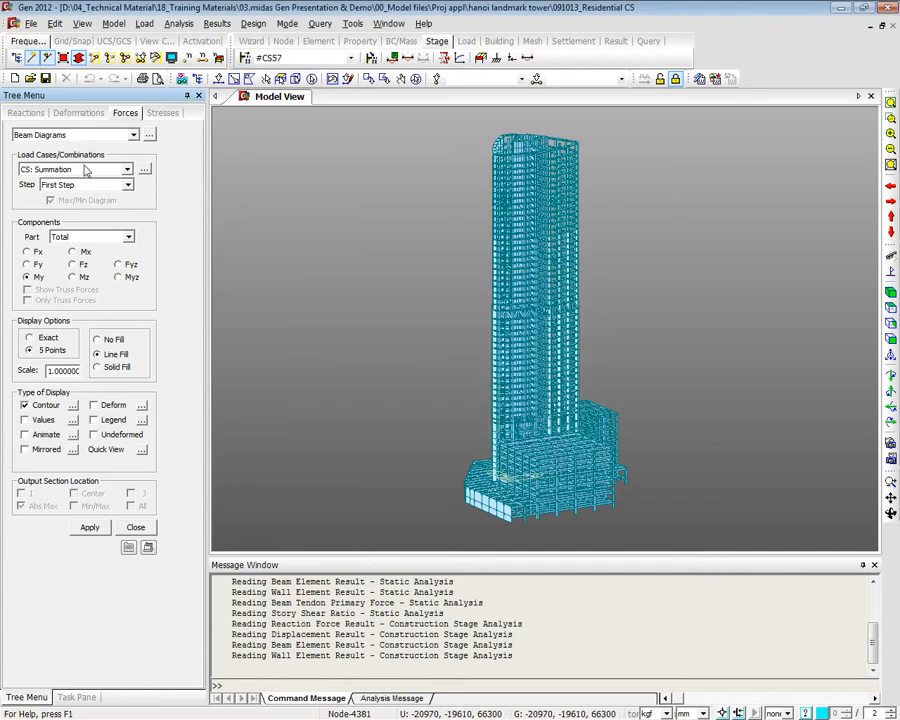
Display the My beam diagram of stage #CS57 for CS: Summation at the Last Step
click(127, 185)
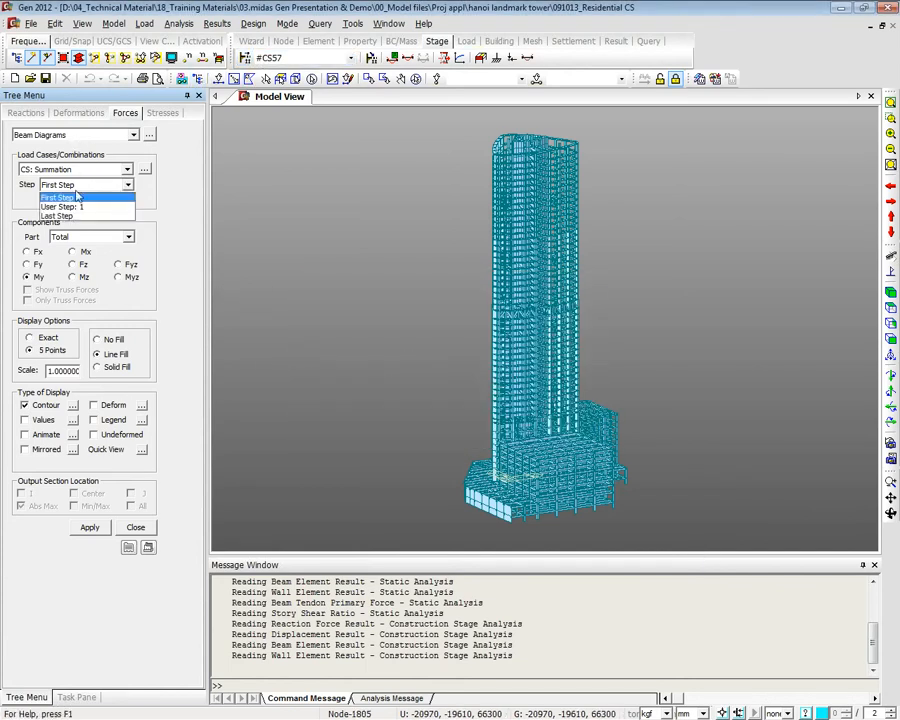
click(62, 212)
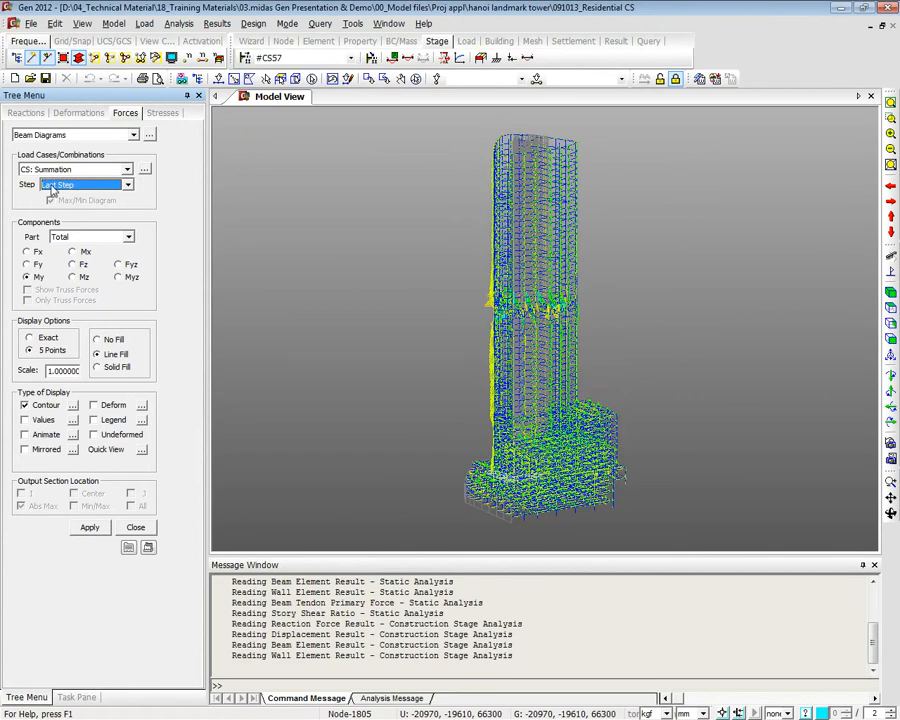
Reopen stage #CS01's composition to review the Stage and Additional Steps result saving, and return to the stage list
click(246, 57)
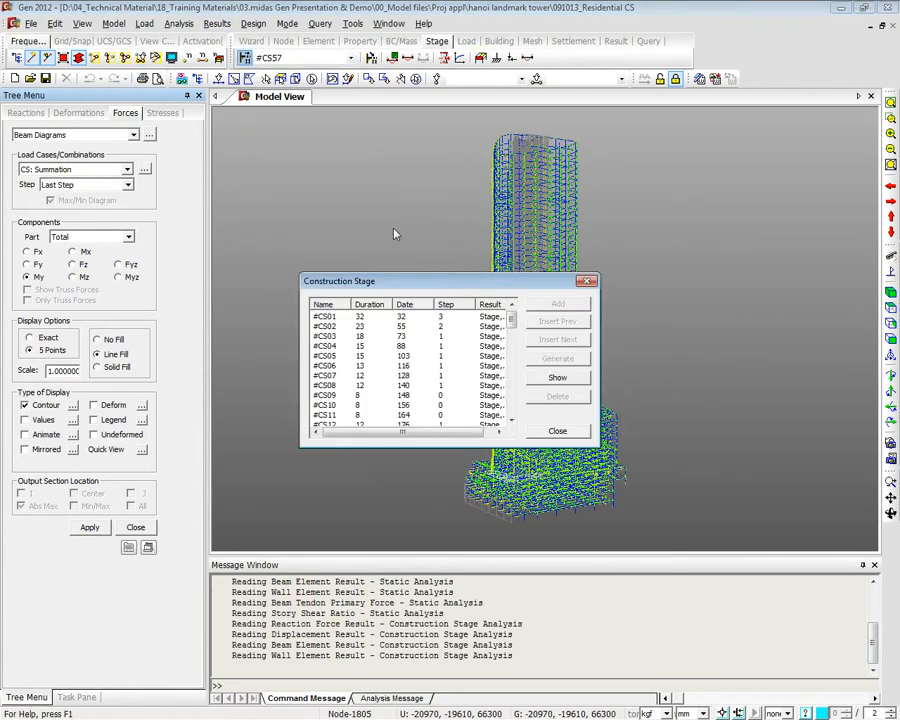
click(390, 317)
double_click(390, 317)
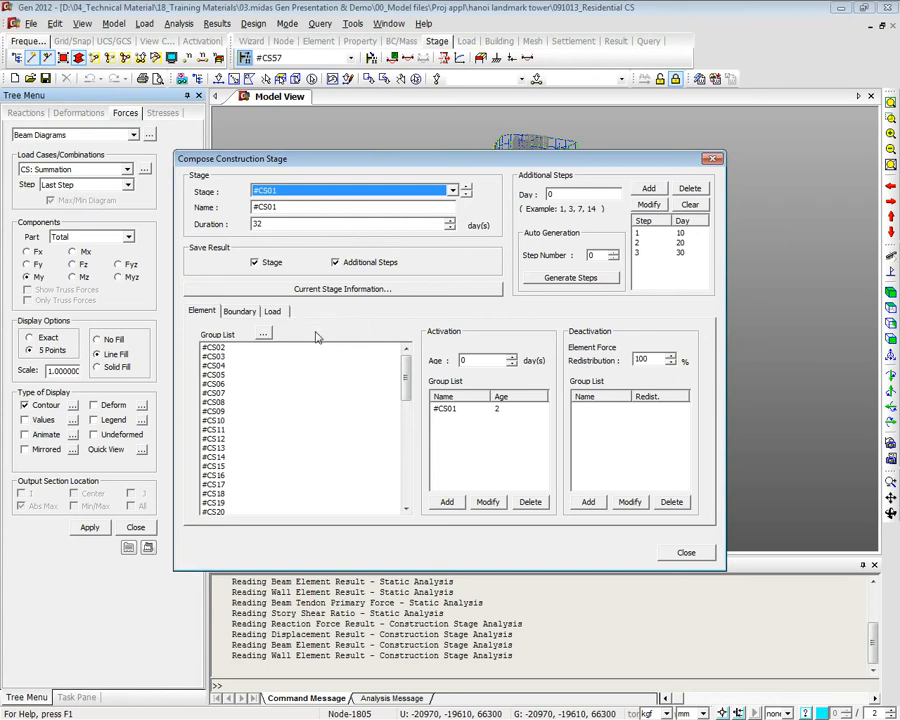
click(686, 552)
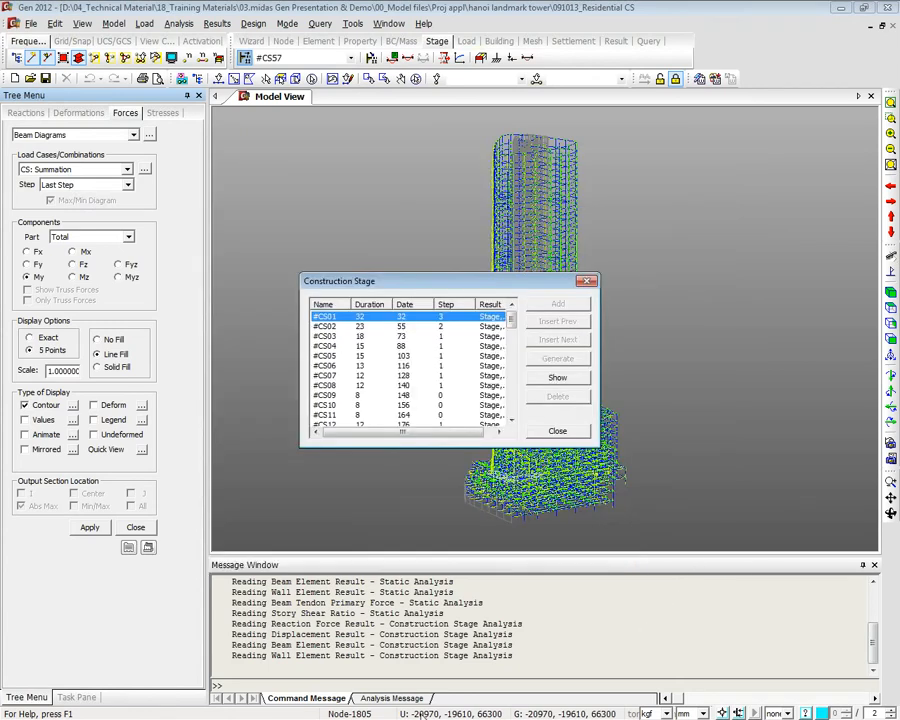
Close the construction stage list and open the Group Activation of Construction Stage table, checking its element, boundary and load sheets
click(557, 430)
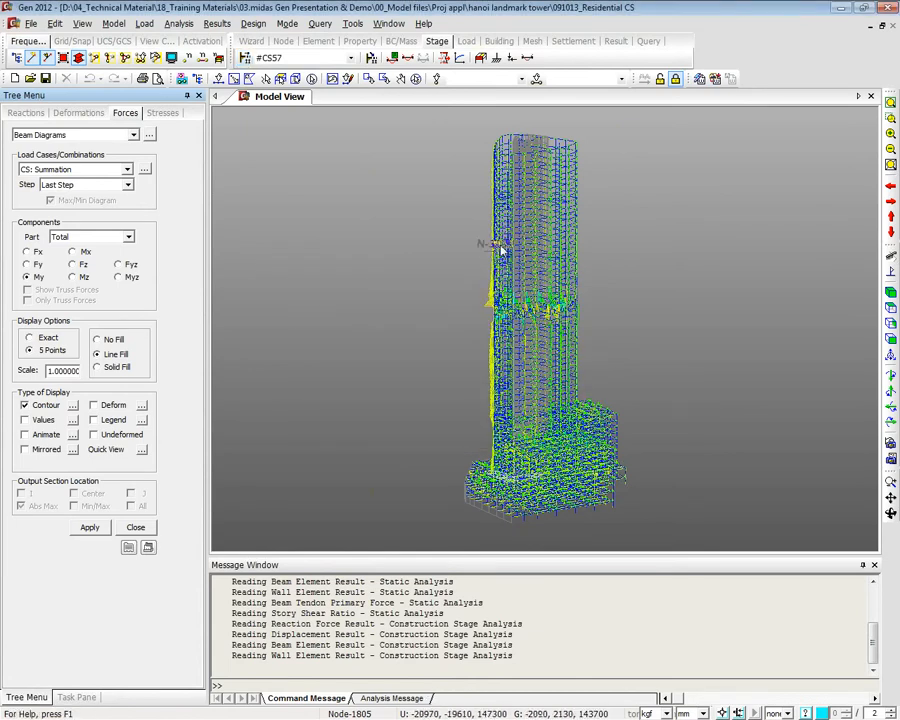
click(318, 24)
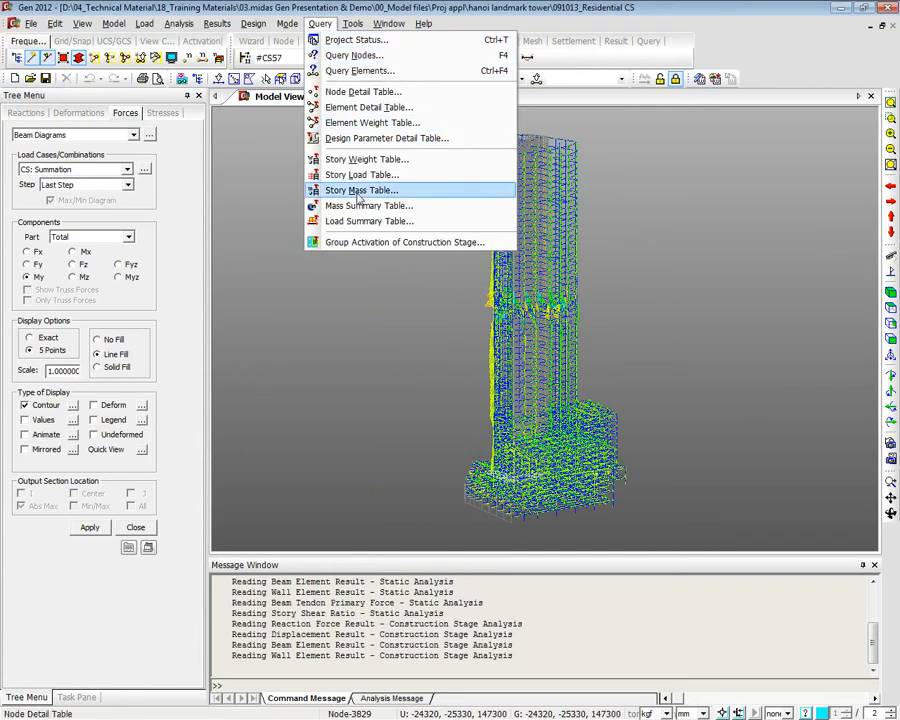
click(350, 243)
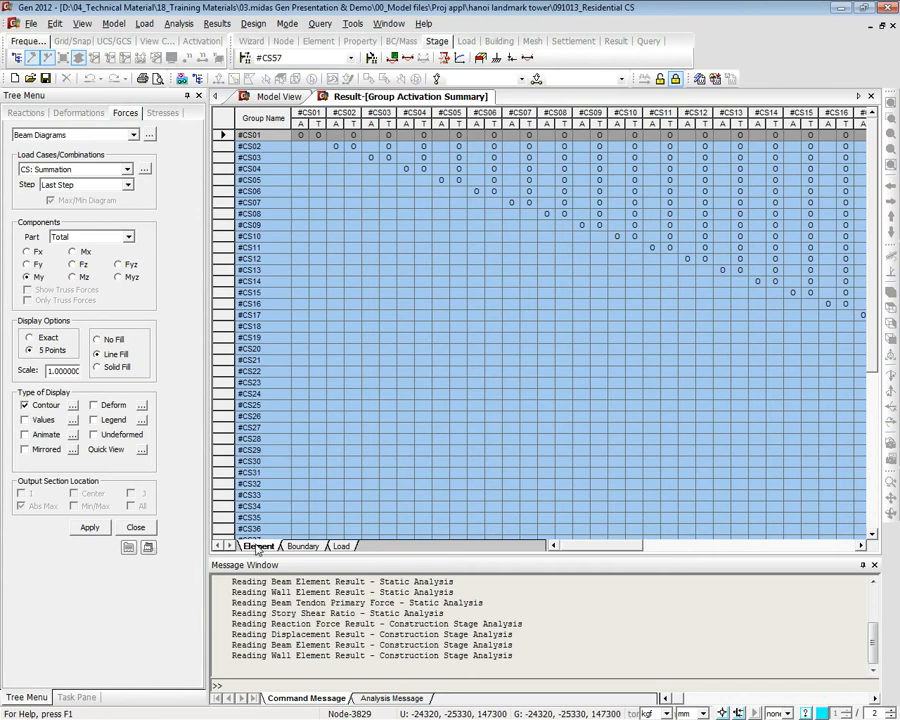
click(302, 546)
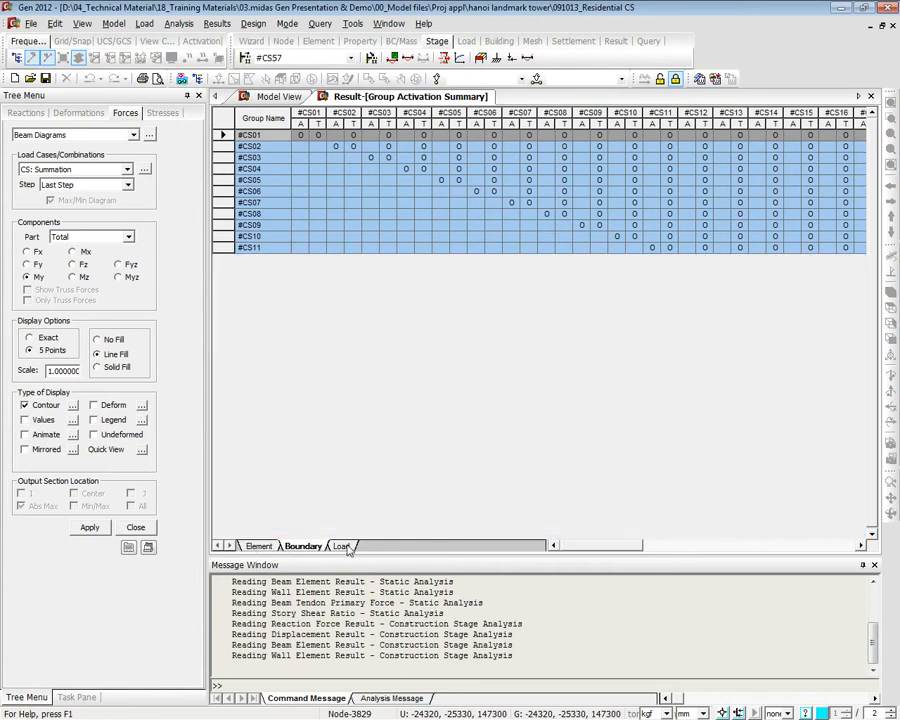
click(340, 546)
click(268, 547)
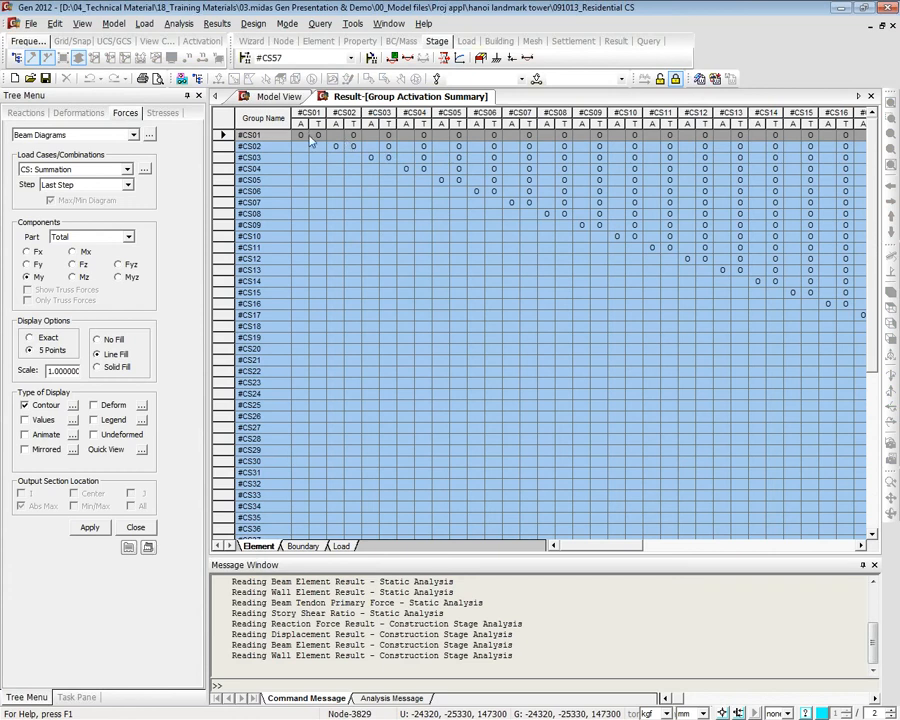
Examine the element group activations from #CS01 through #CS57 and the final stages in the Group Activation Summary
drag(301, 135, 682, 236)
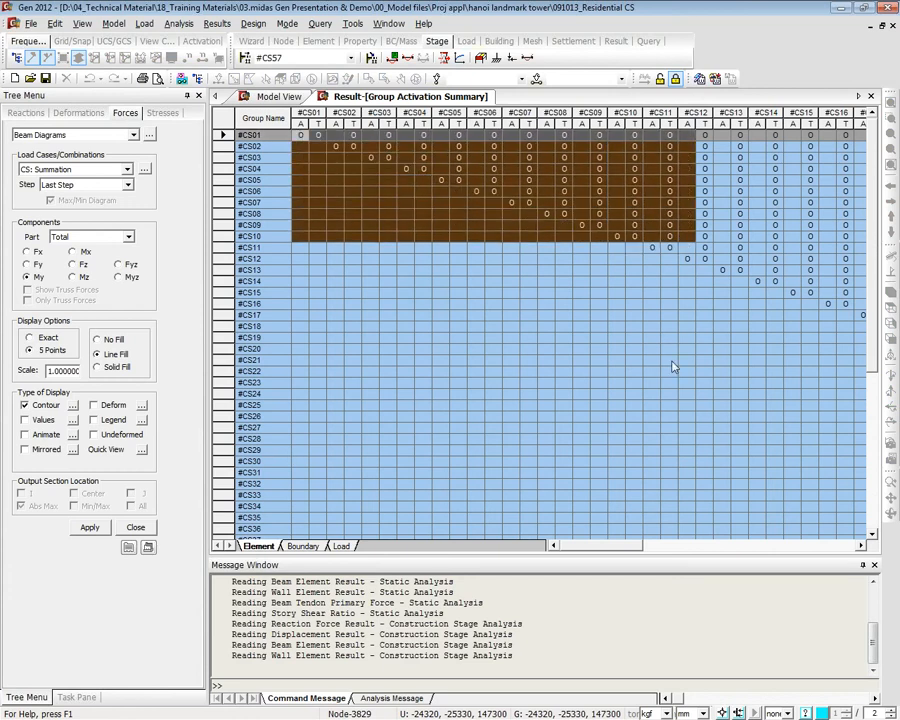
drag(594, 549, 808, 552)
scroll(758, 514, down, 1)
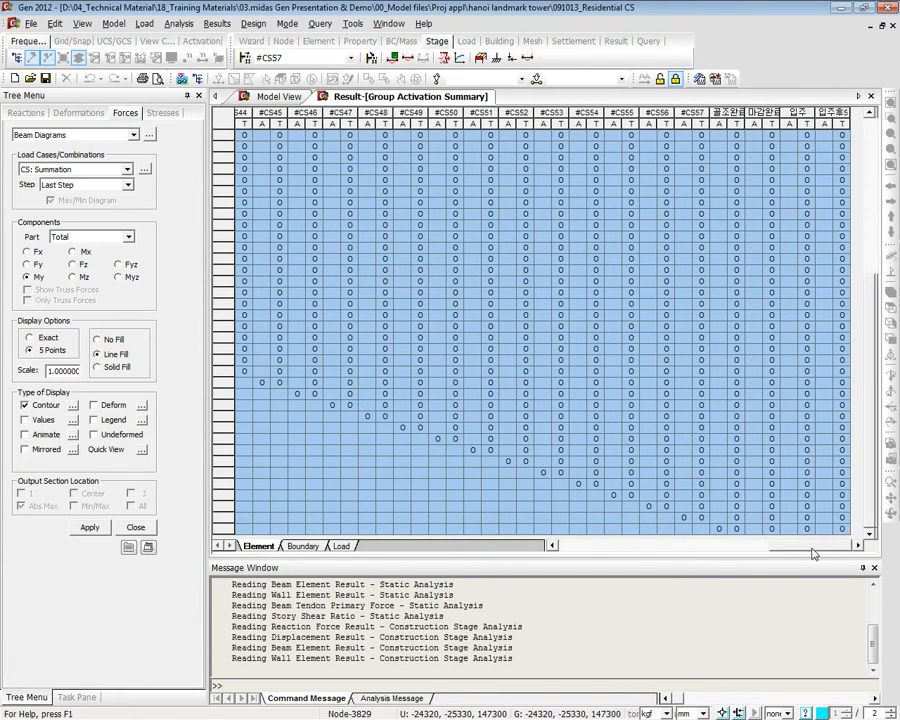
click(786, 507)
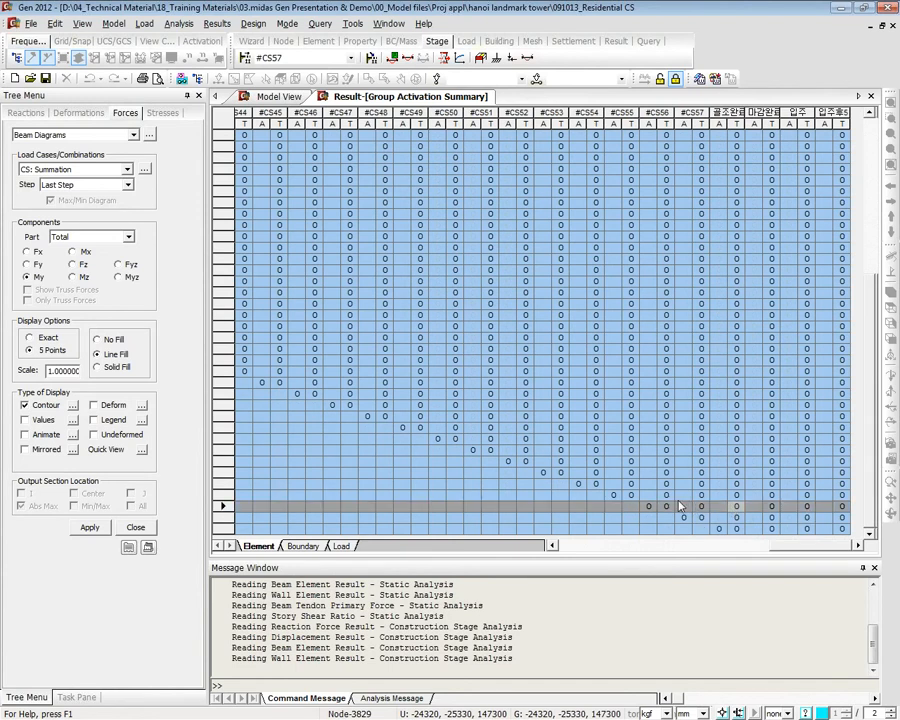
click(681, 518)
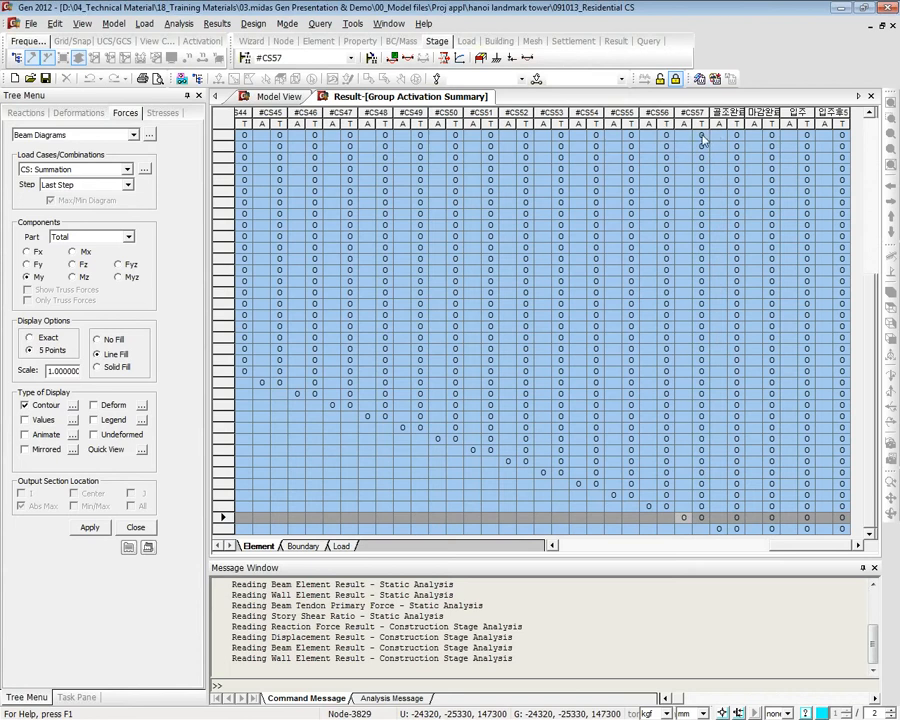
drag(700, 135, 702, 520)
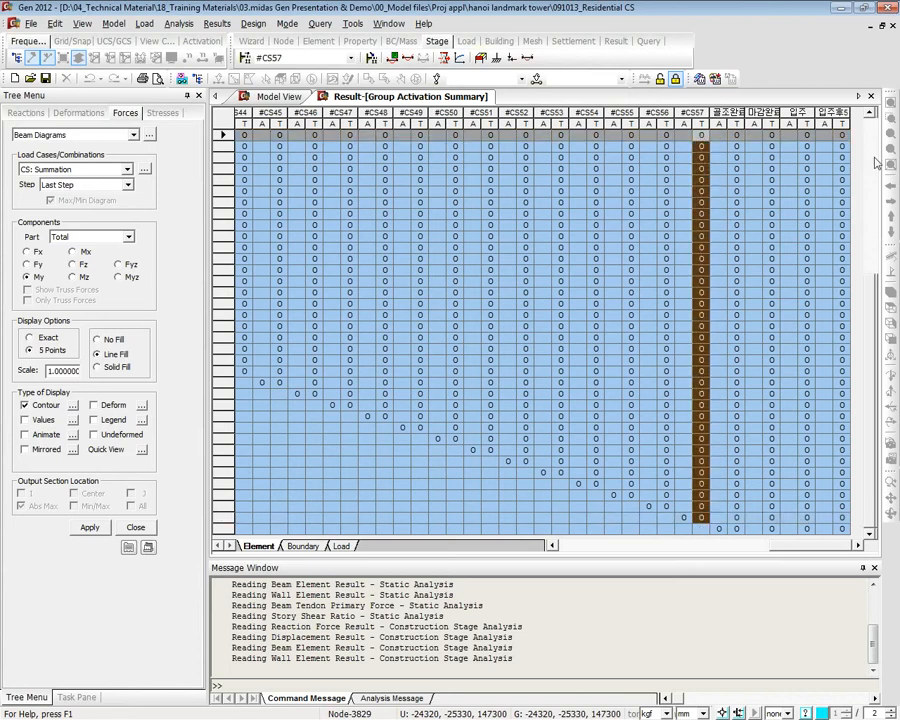
drag(840, 135, 846, 530)
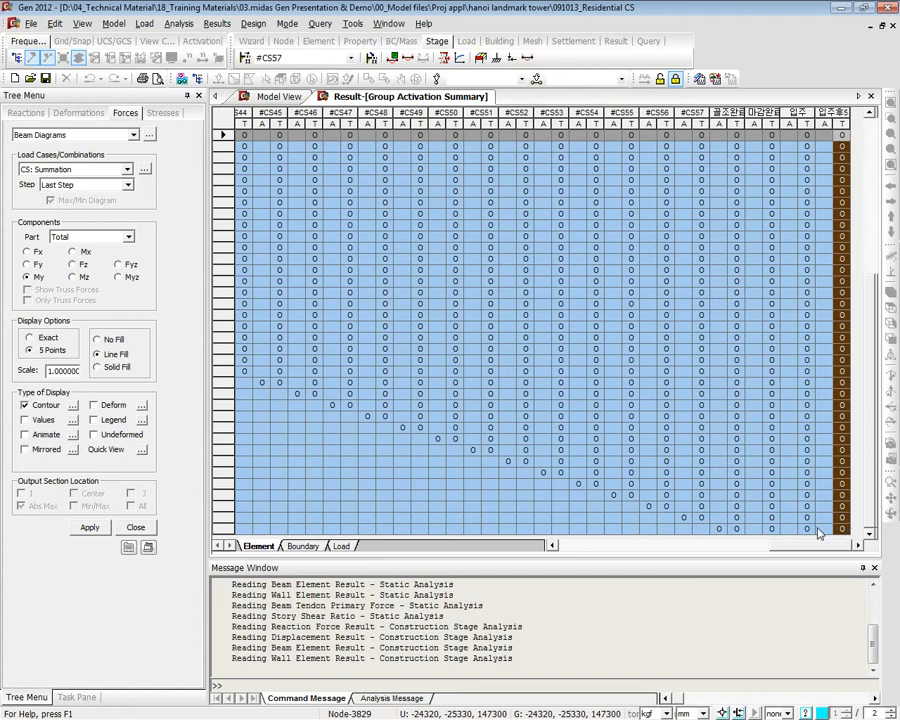
Review the boundary group activations and the load group activations through the final construction stages
click(300, 546)
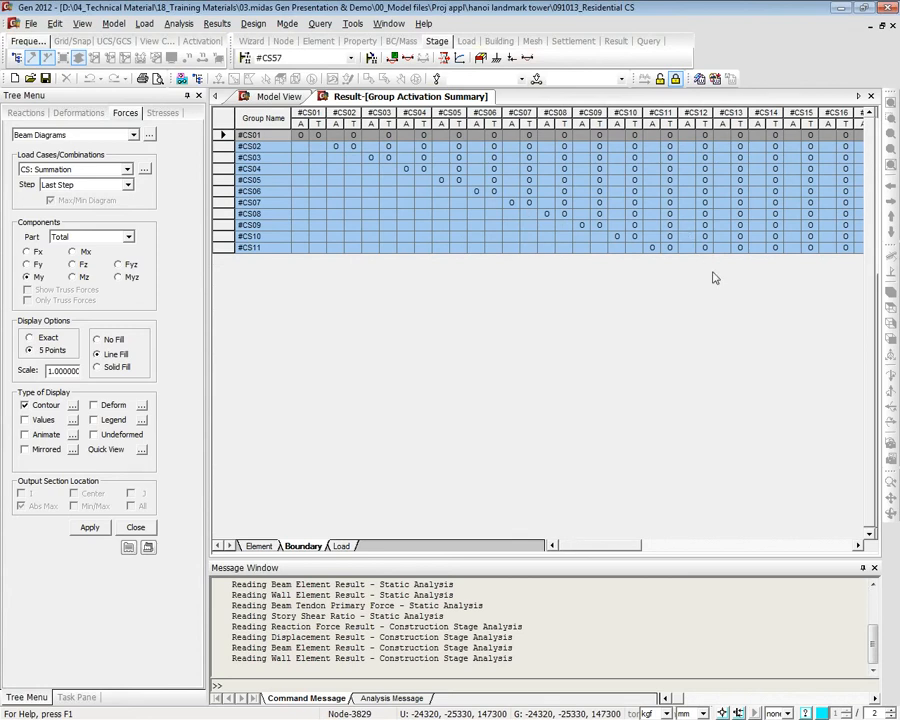
click(340, 546)
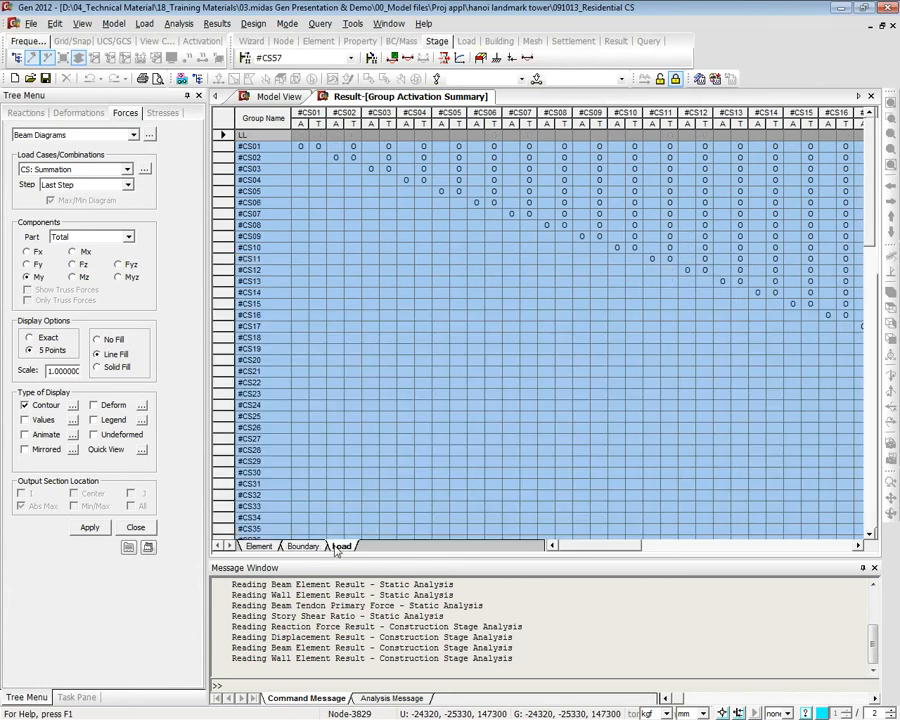
drag(601, 550, 692, 550)
scroll(763, 460, down, 7)
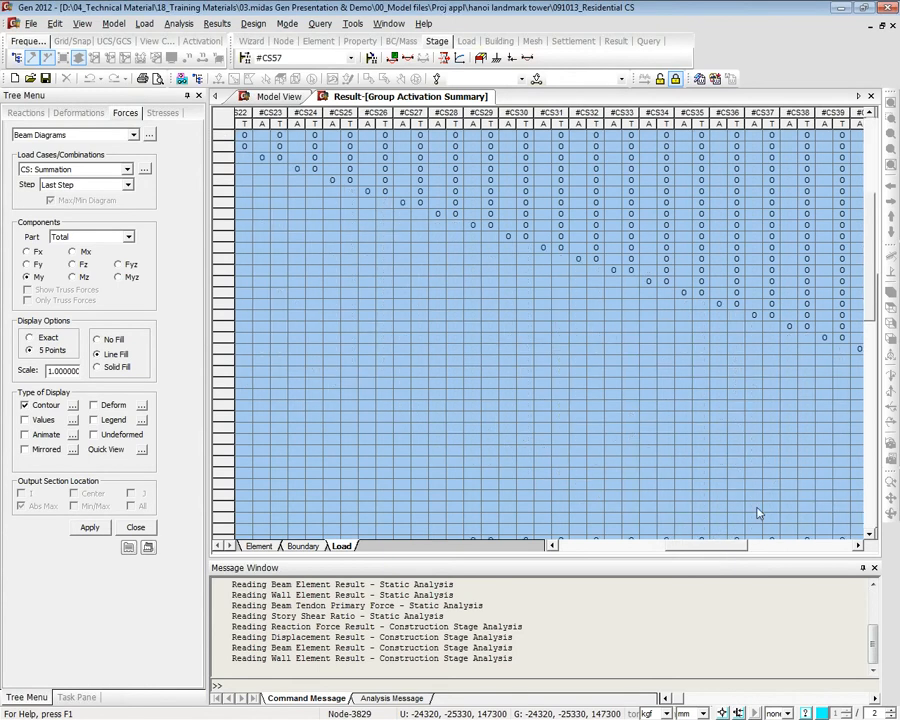
scroll(670, 538, down, 6)
scroll(705, 538, down, 3)
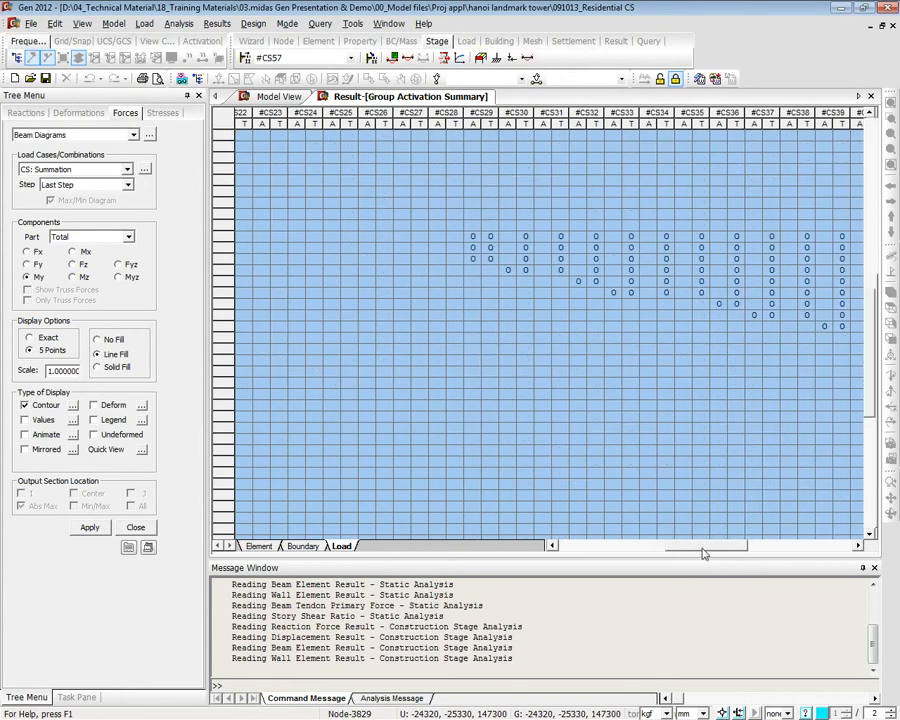
drag(705, 550, 825, 561)
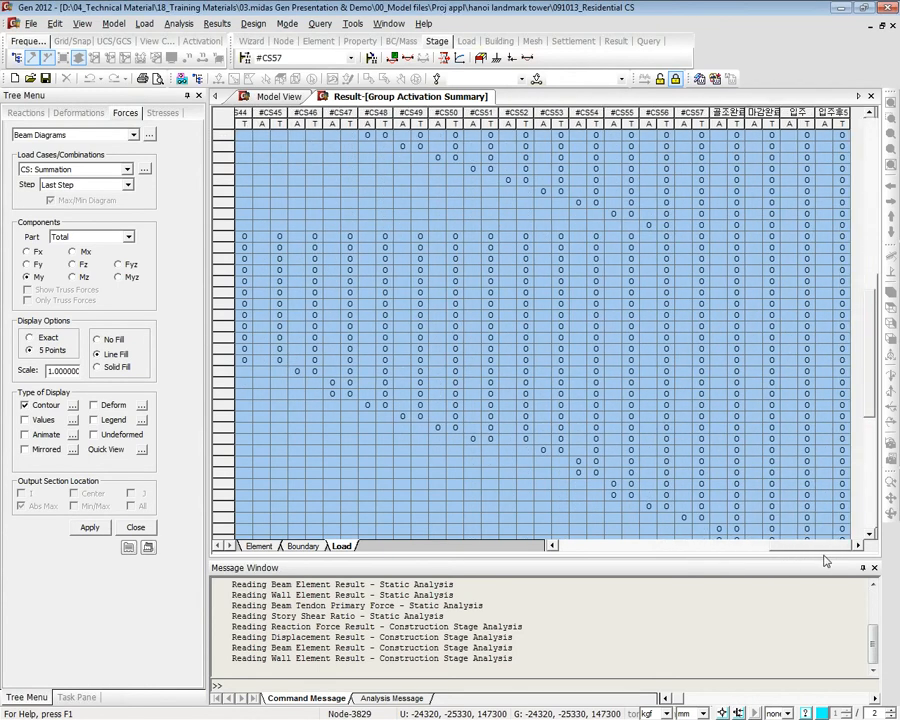
Return to the model view, close the beam diagram settings and consult the Construction Stage Analysis Data slide in the presentation
click(269, 96)
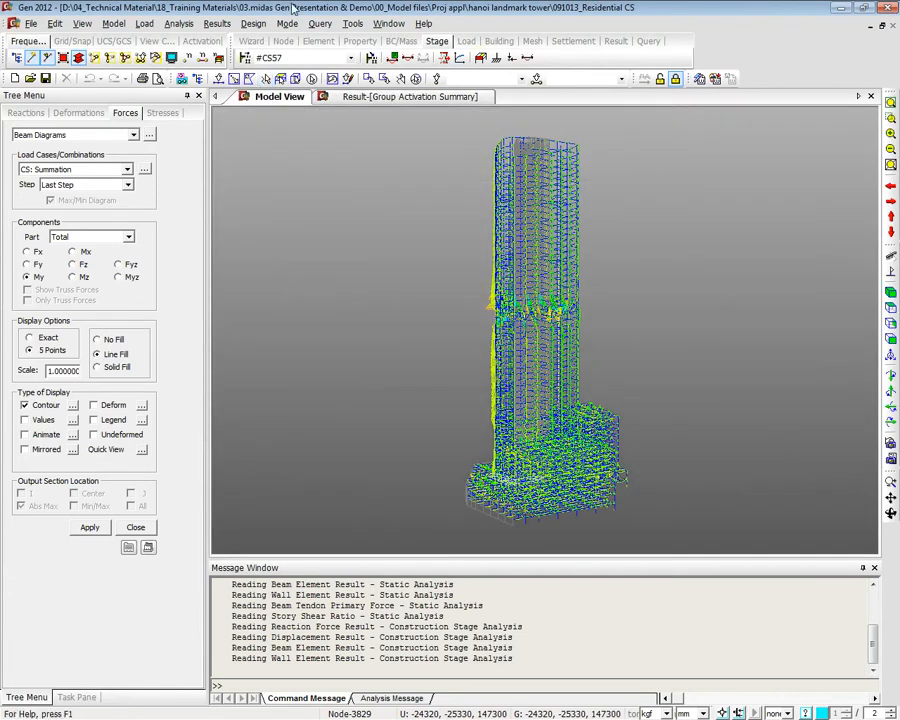
click(128, 529)
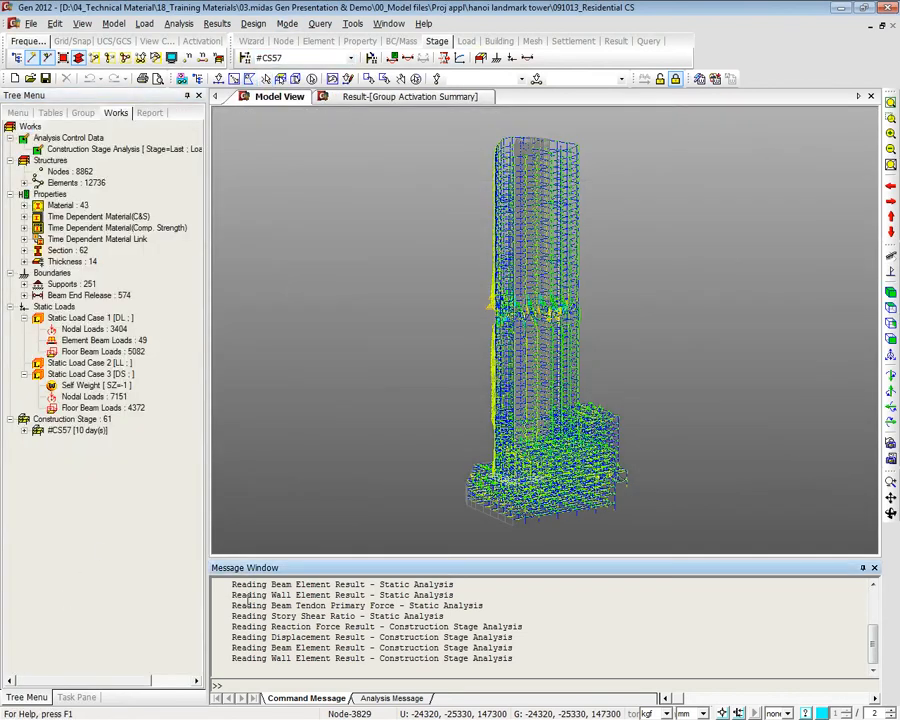
key(alt+Tab)
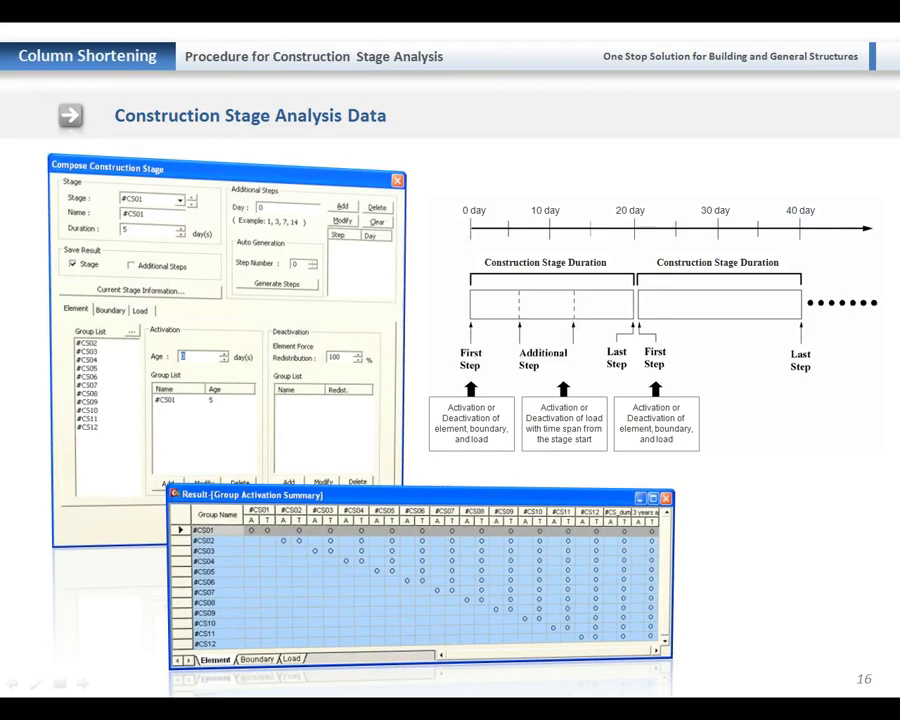
click(670, 401)
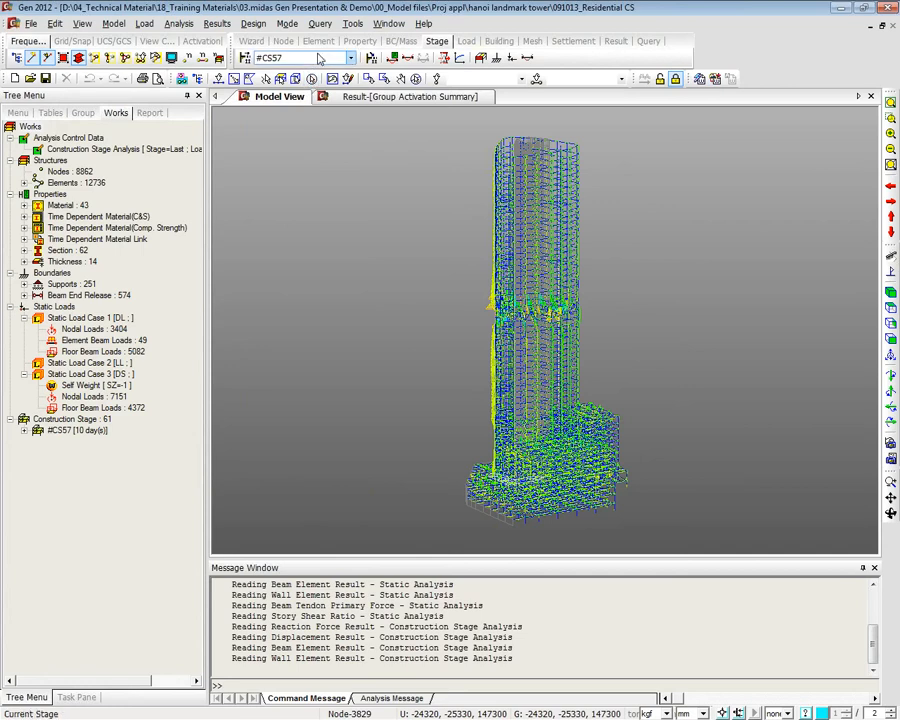
Look through the available construction stages and set the current stage to PostCS
click(316, 58)
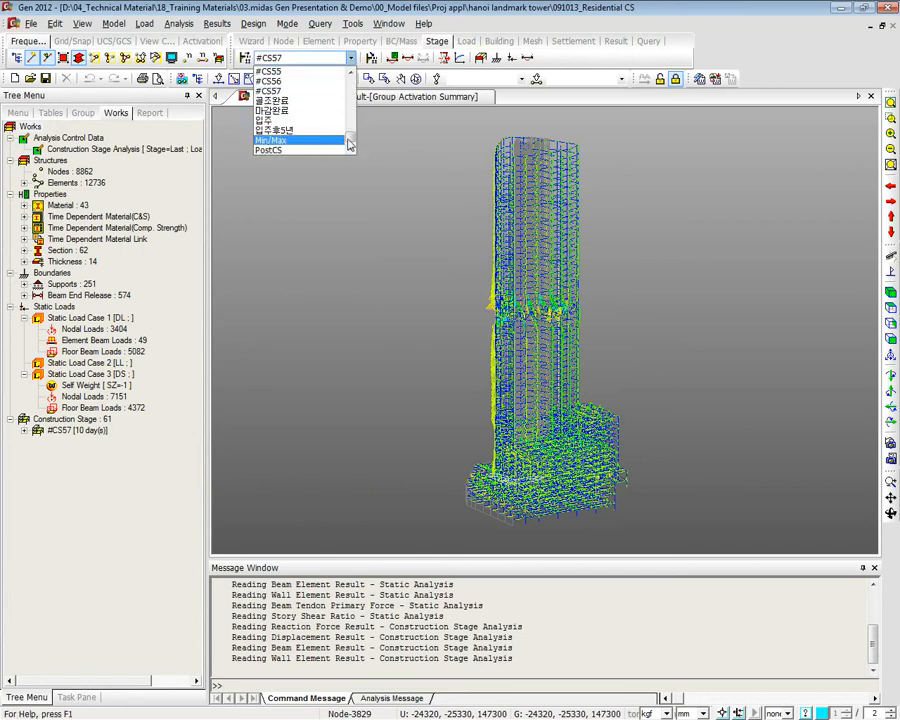
drag(349, 135, 346, 77)
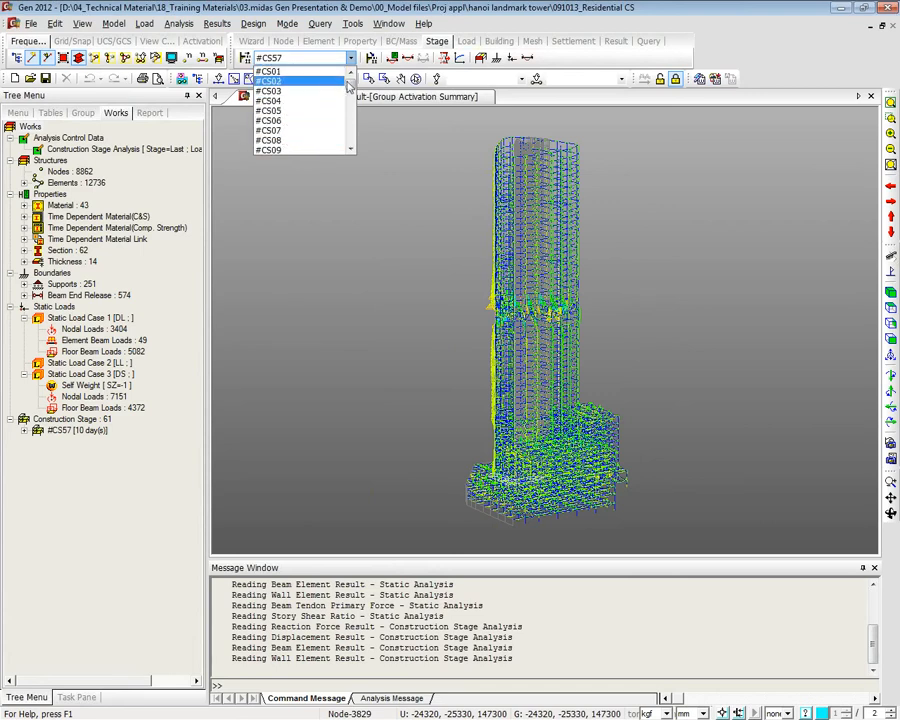
drag(349, 85, 349, 140)
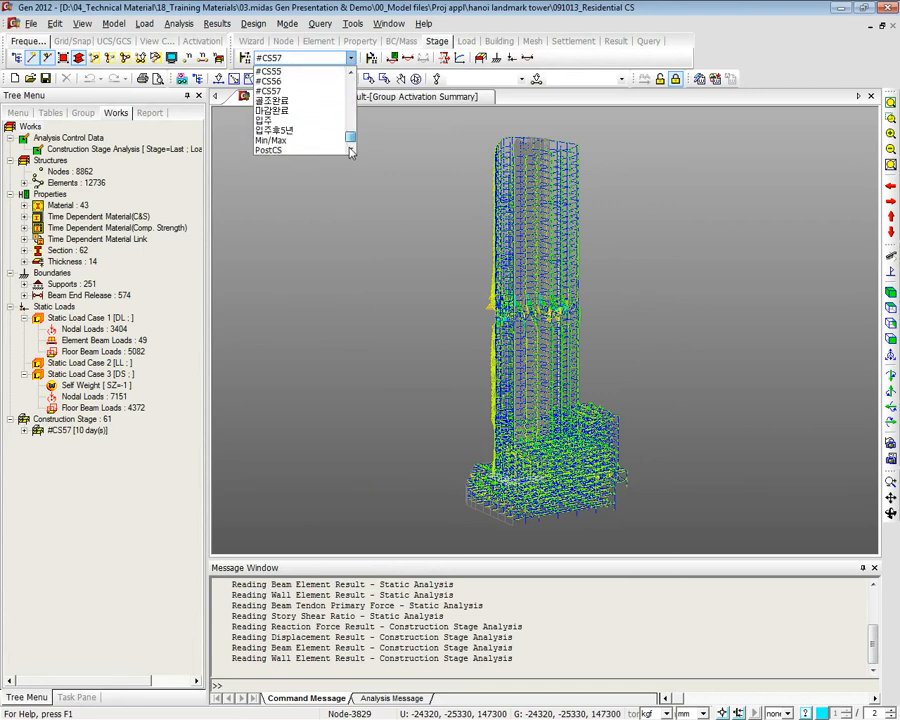
click(268, 151)
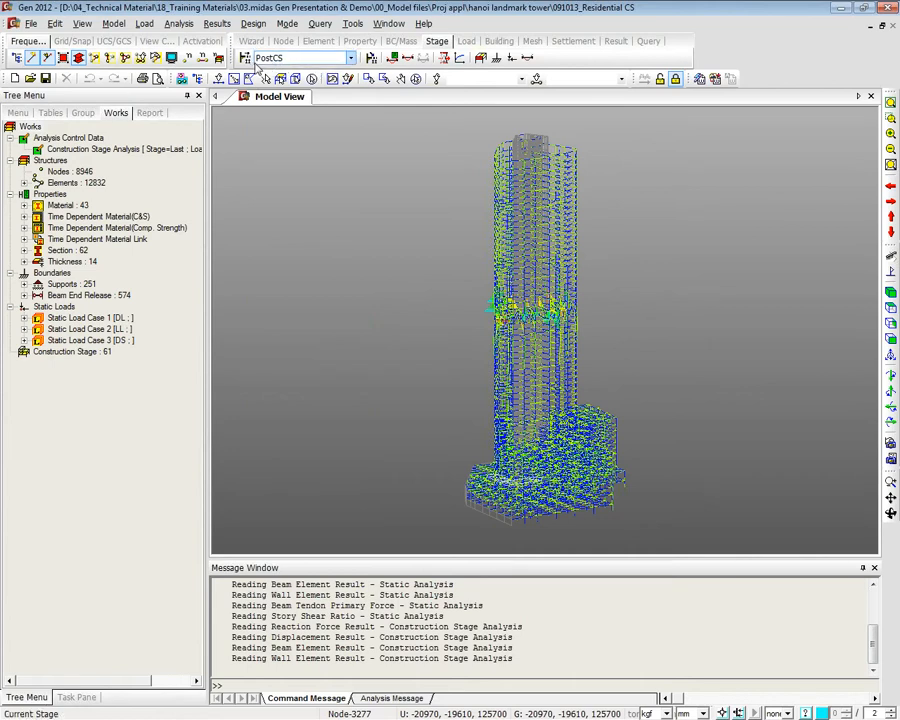
click(83, 401)
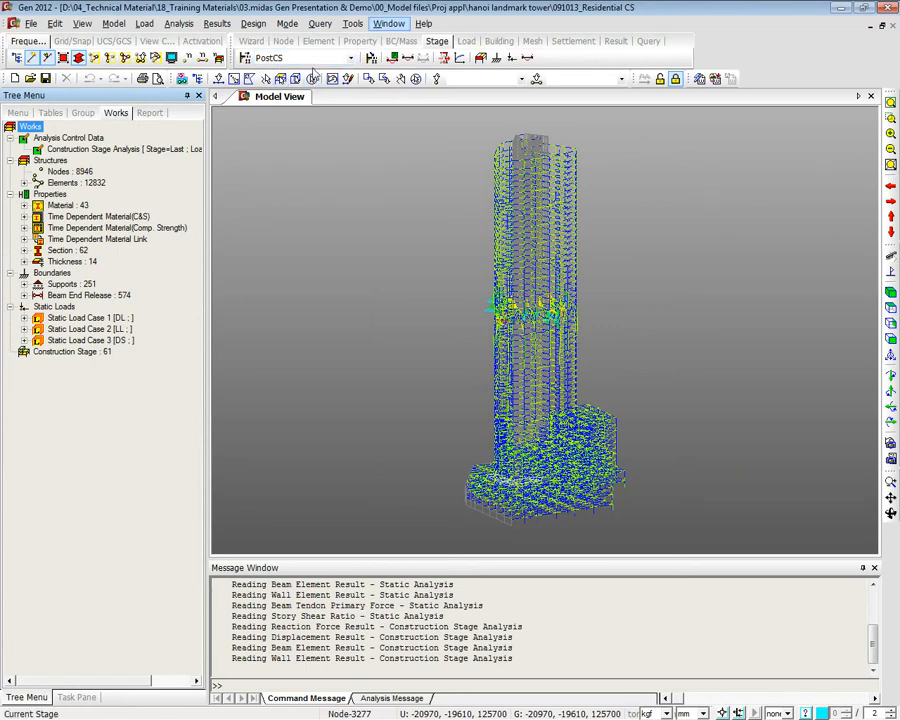
Switch the model to preprocessing mode and check the stages available there, keeping Base as the current stage
click(660, 78)
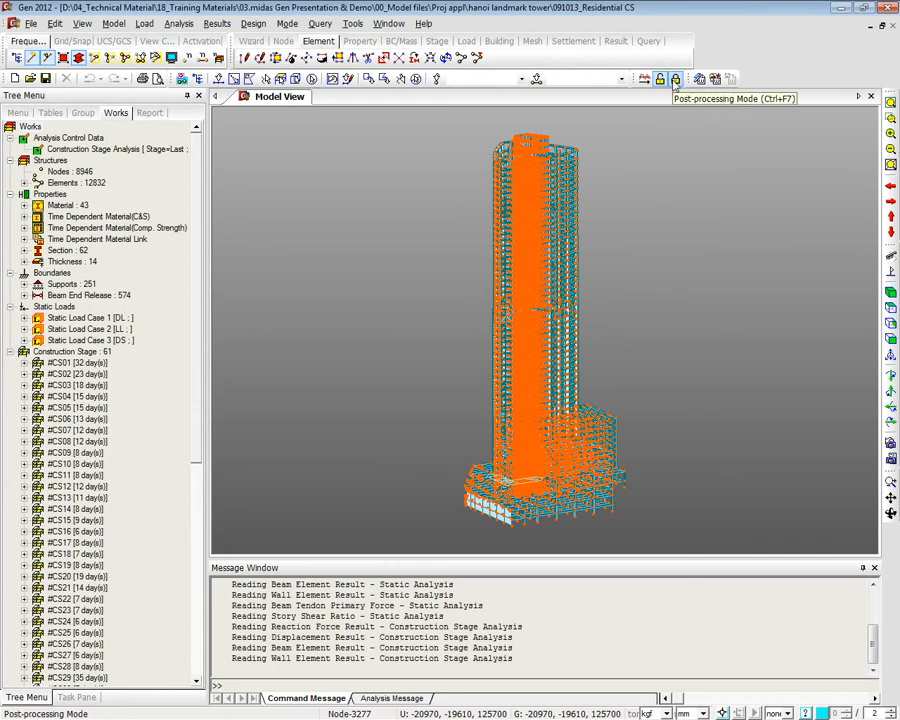
click(660, 79)
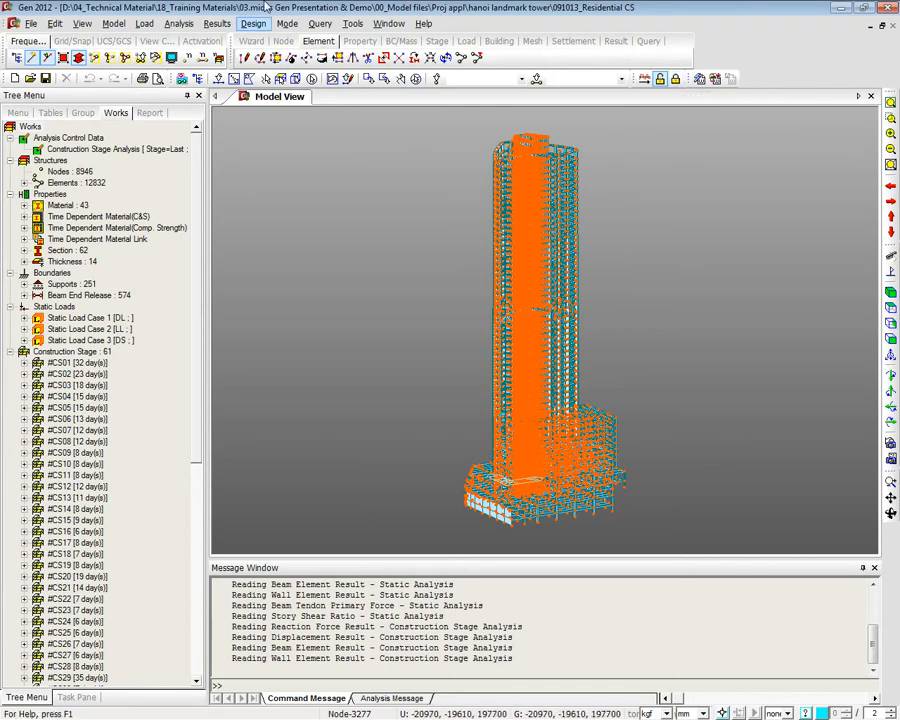
click(437, 41)
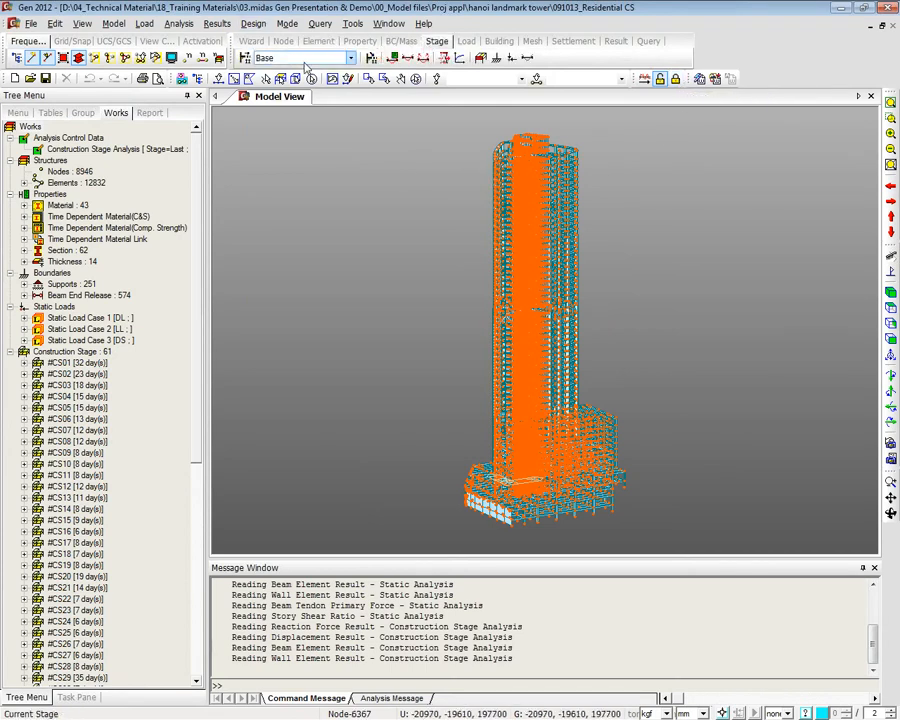
click(303, 58)
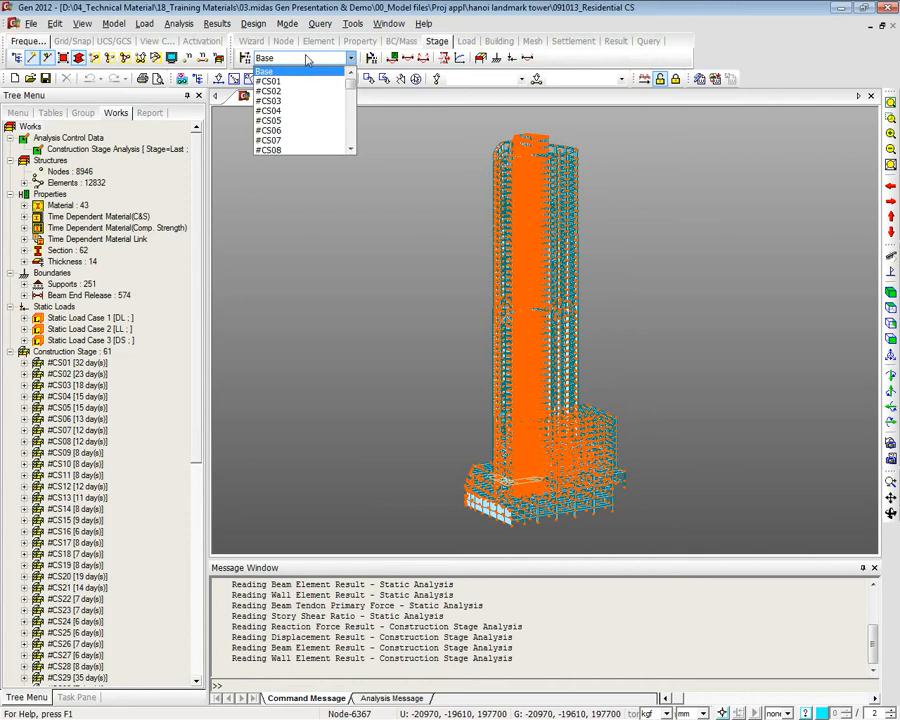
click(302, 64)
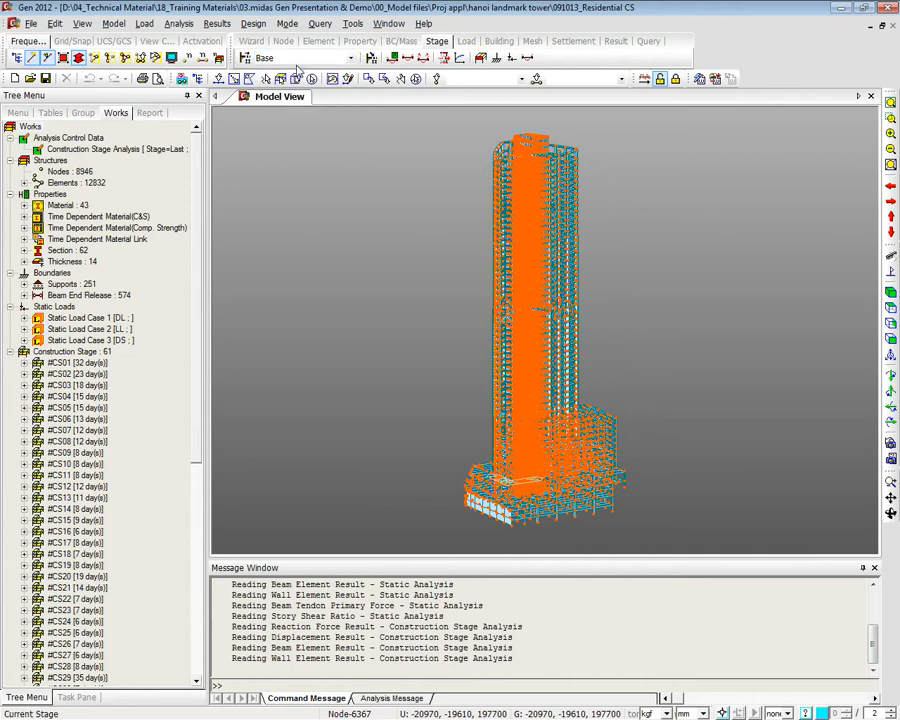
Display construction stage #CS05 of the model in preprocessing mode
click(298, 60)
click(296, 60)
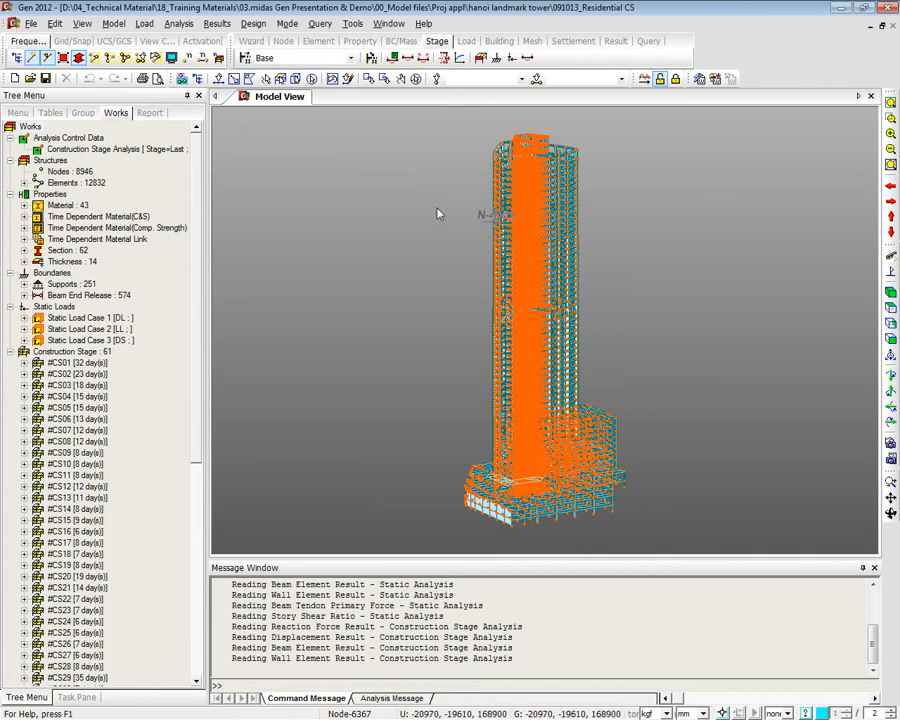
click(277, 60)
click(279, 71)
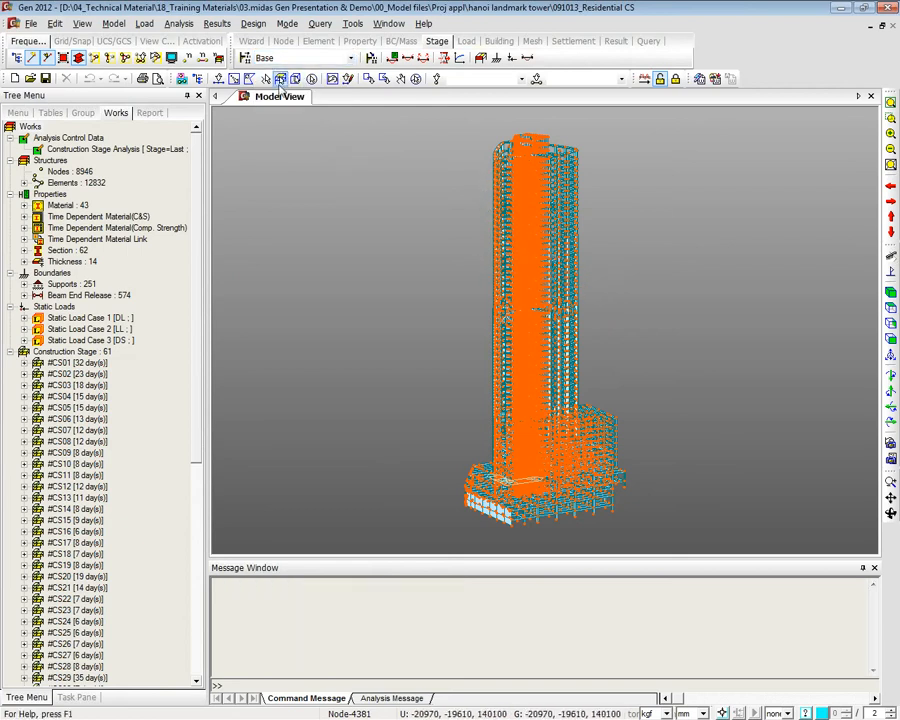
click(290, 58)
click(305, 122)
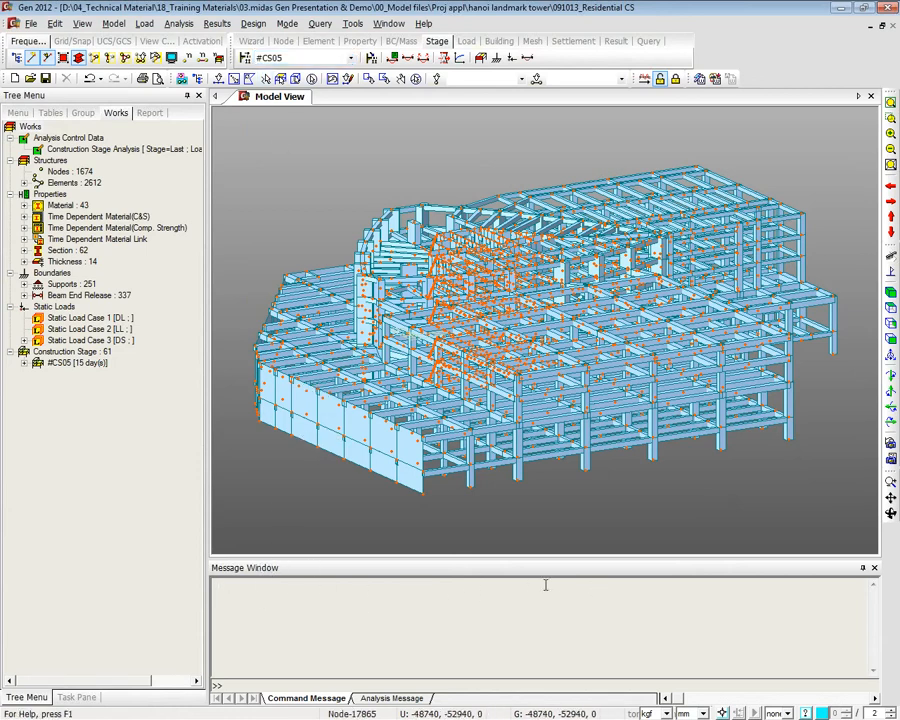
Set the current stage back to Base
click(350, 58)
scroll(281, 110, up, 2)
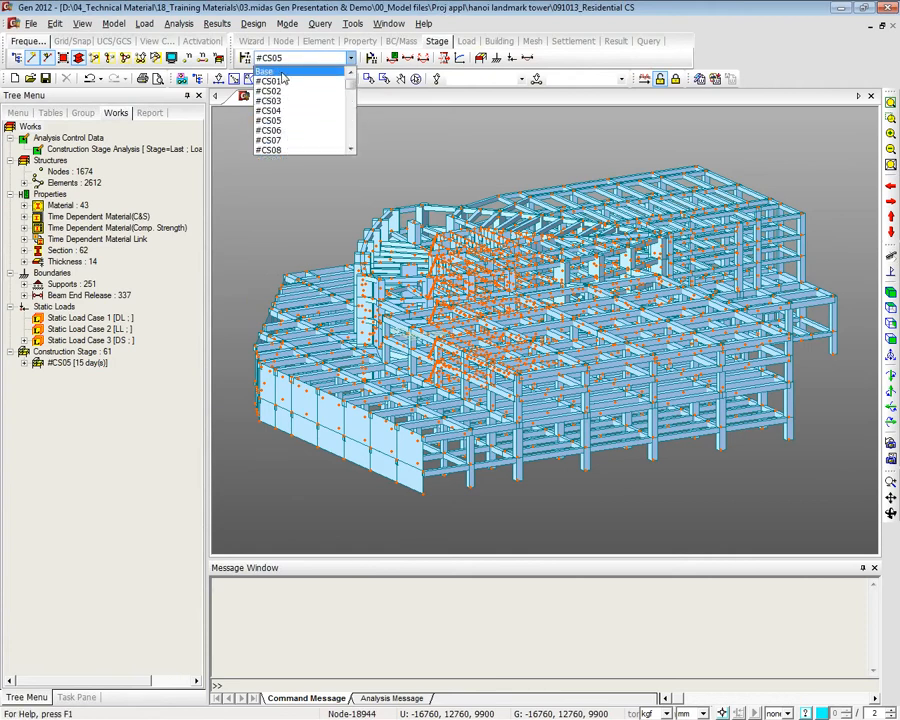
click(282, 73)
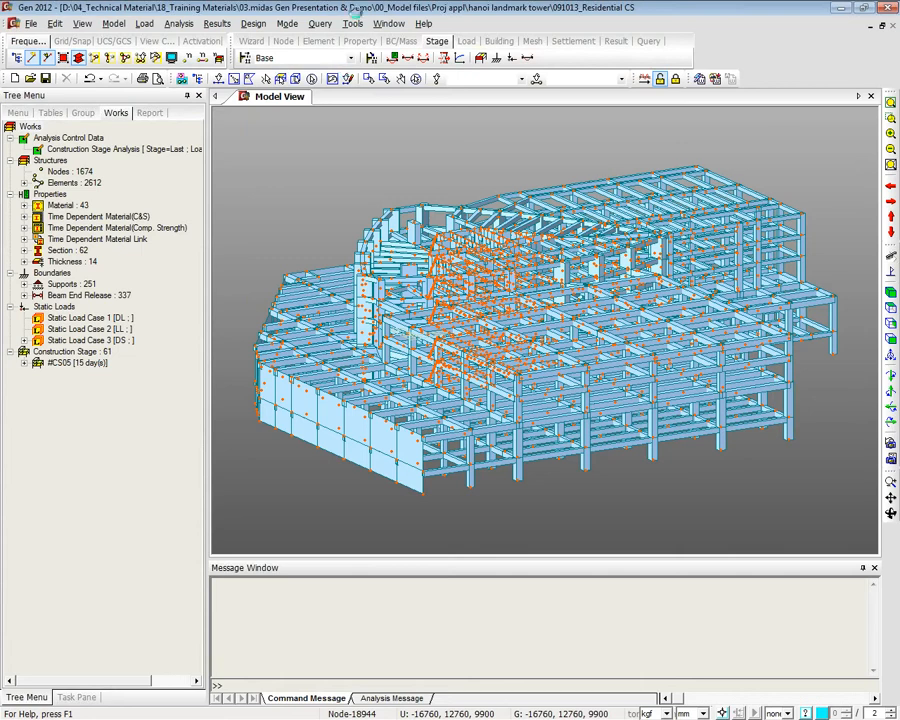
click(659, 78)
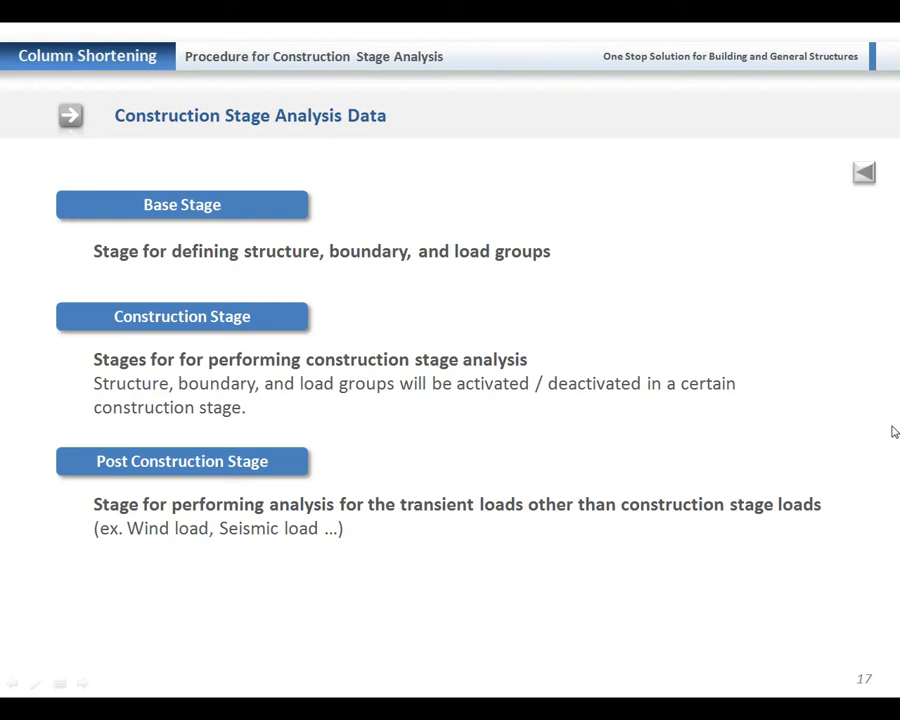
click(618, 332)
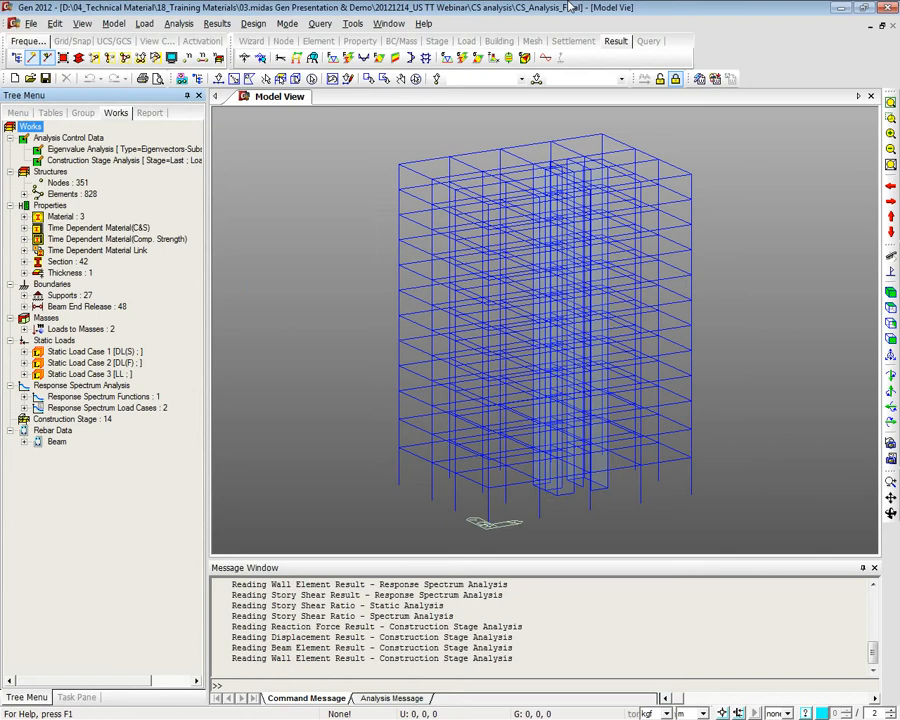
Open the beam force diagram results and set the current construction stage to 3 years later
right_click(288, 173)
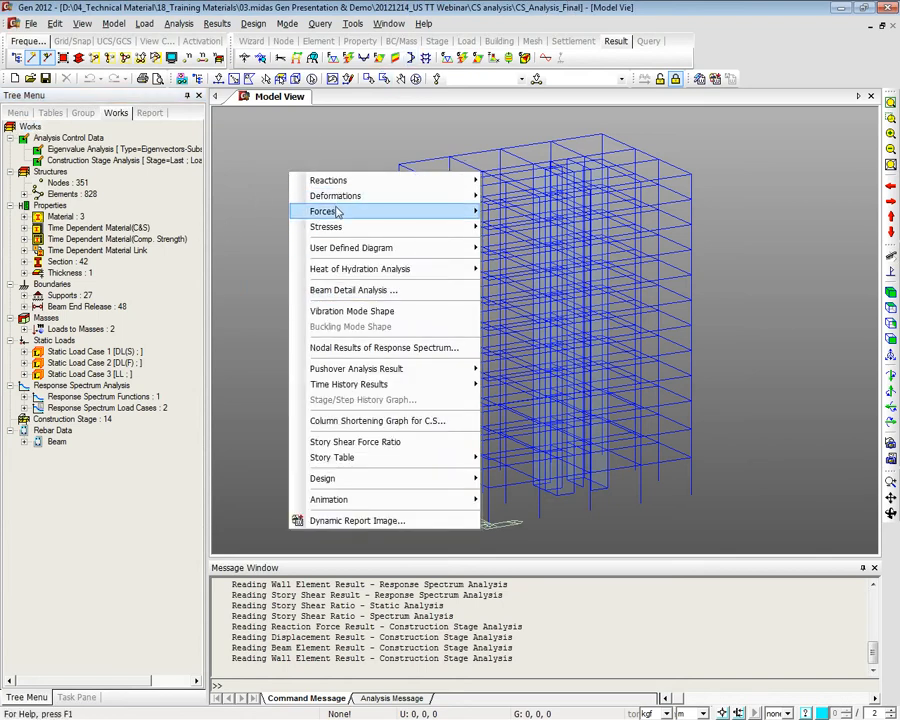
mouse_move(338, 211)
click(524, 237)
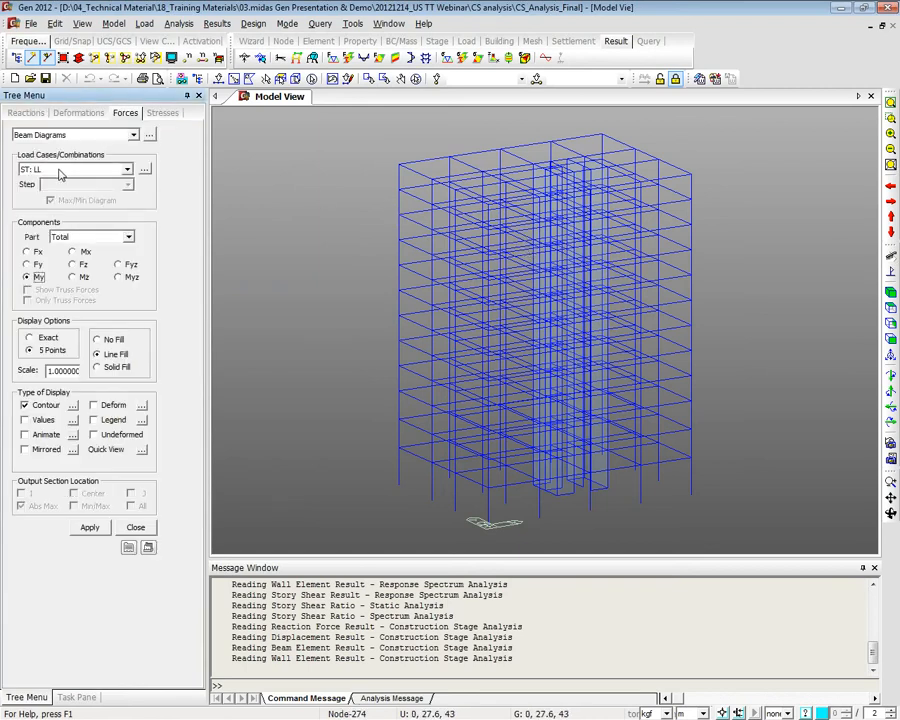
click(437, 42)
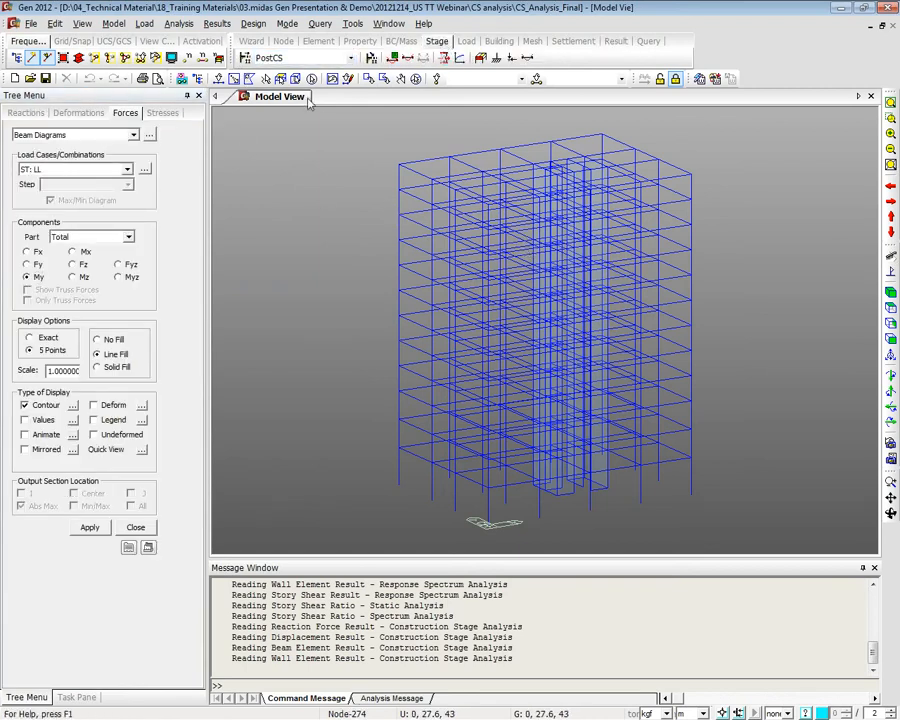
click(300, 57)
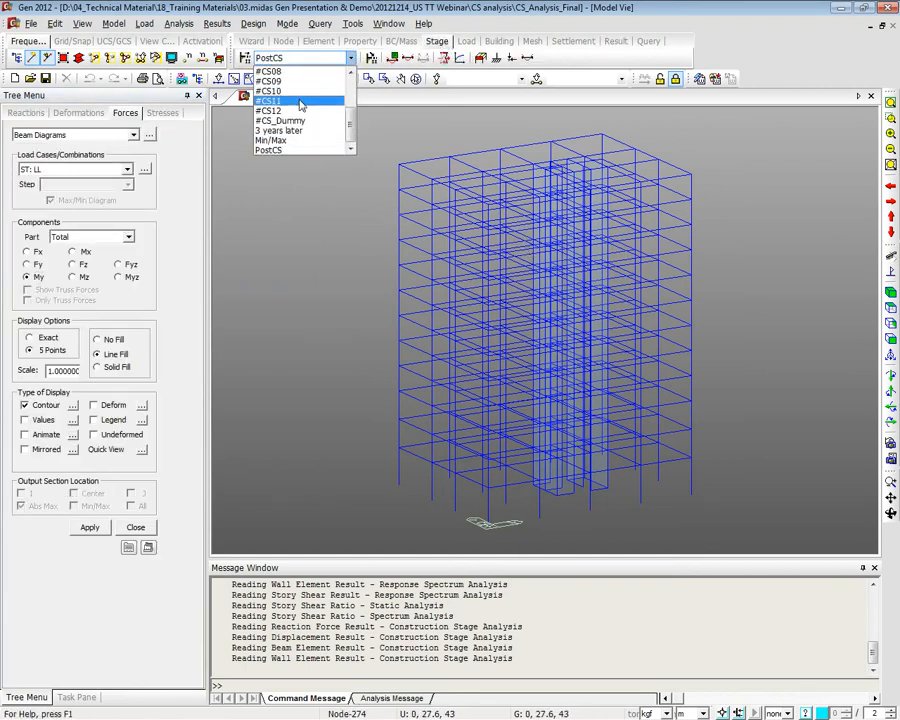
click(290, 130)
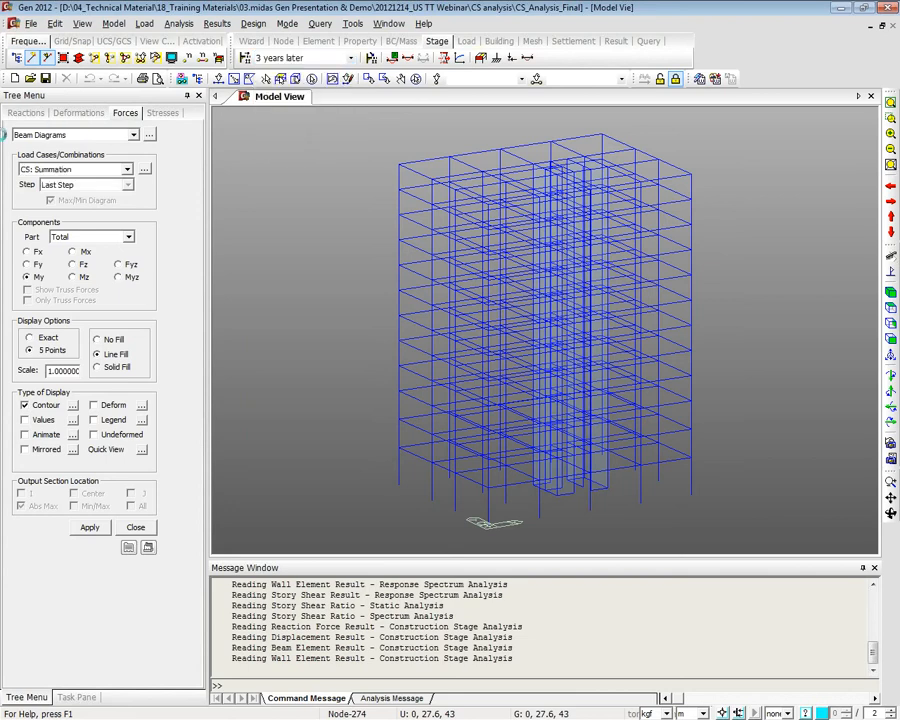
Select the CS: Dead Load case for the beam diagrams at Last Step and enable the legend
click(80, 169)
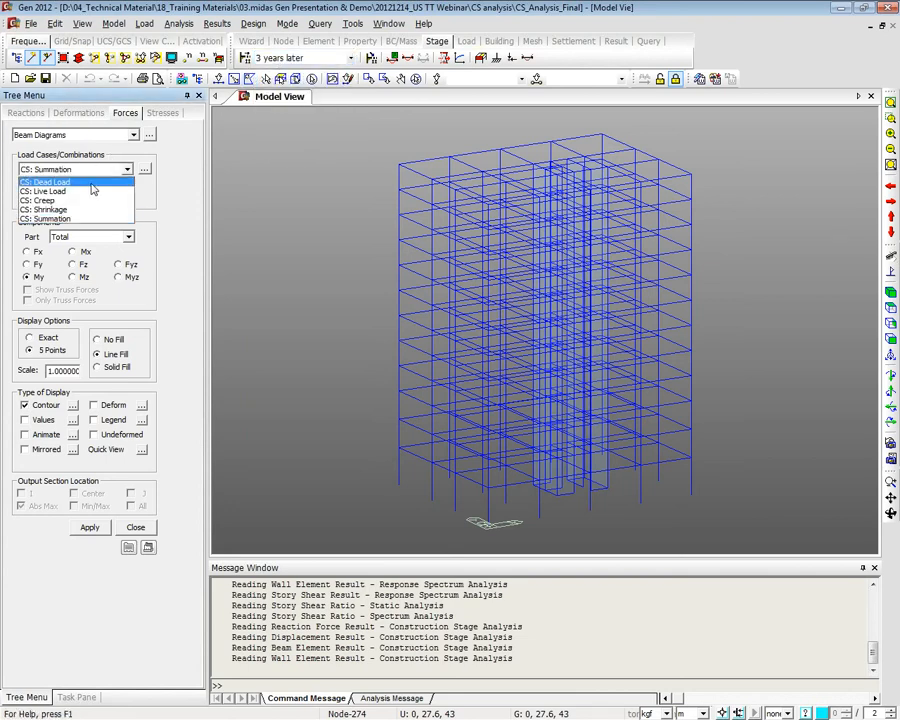
click(92, 184)
click(107, 422)
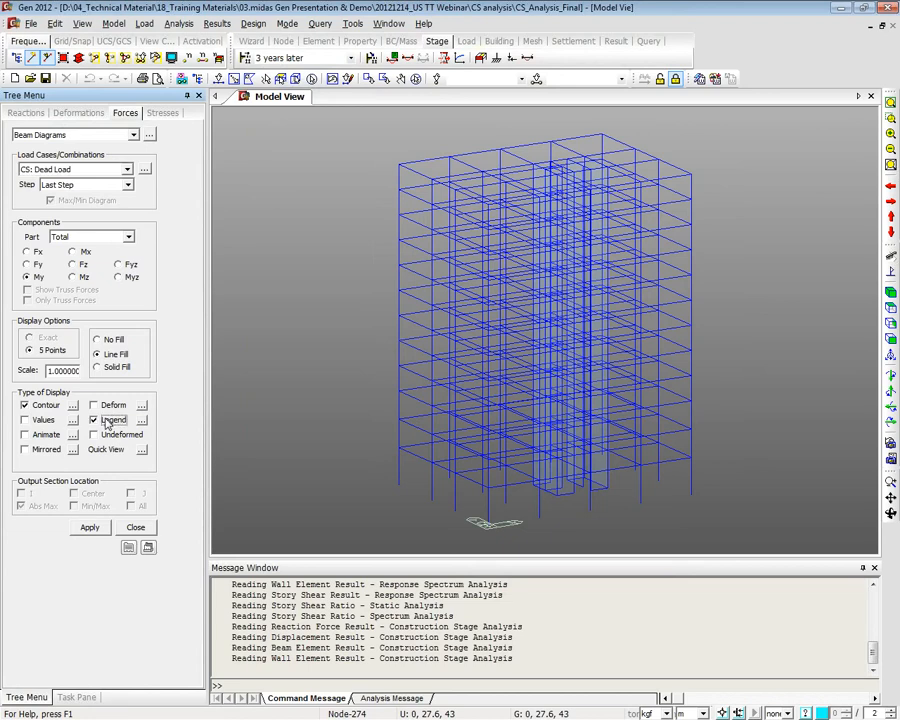
click(98, 186)
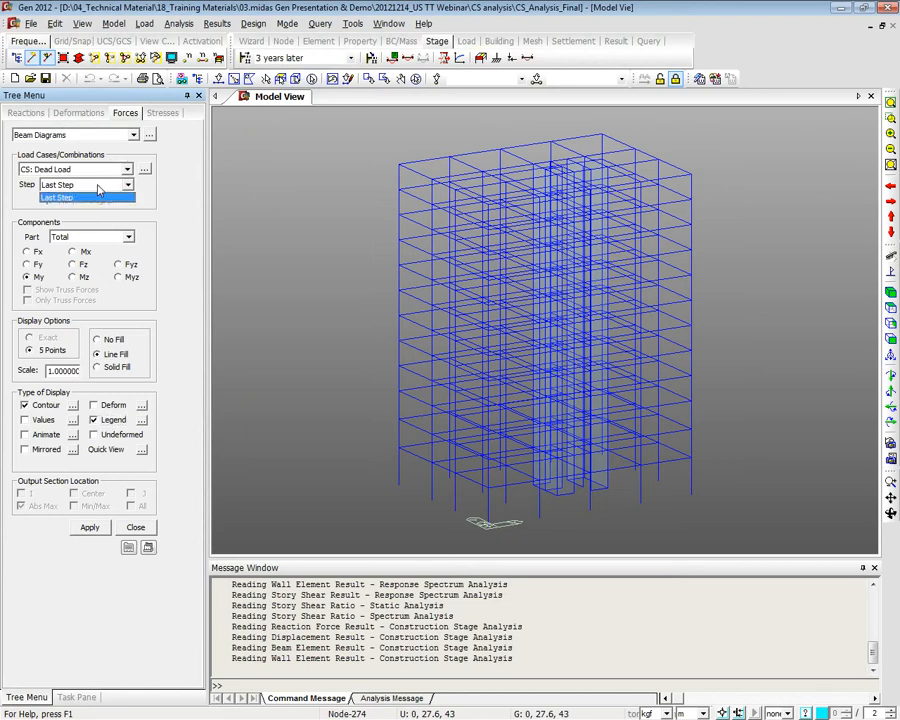
click(85, 187)
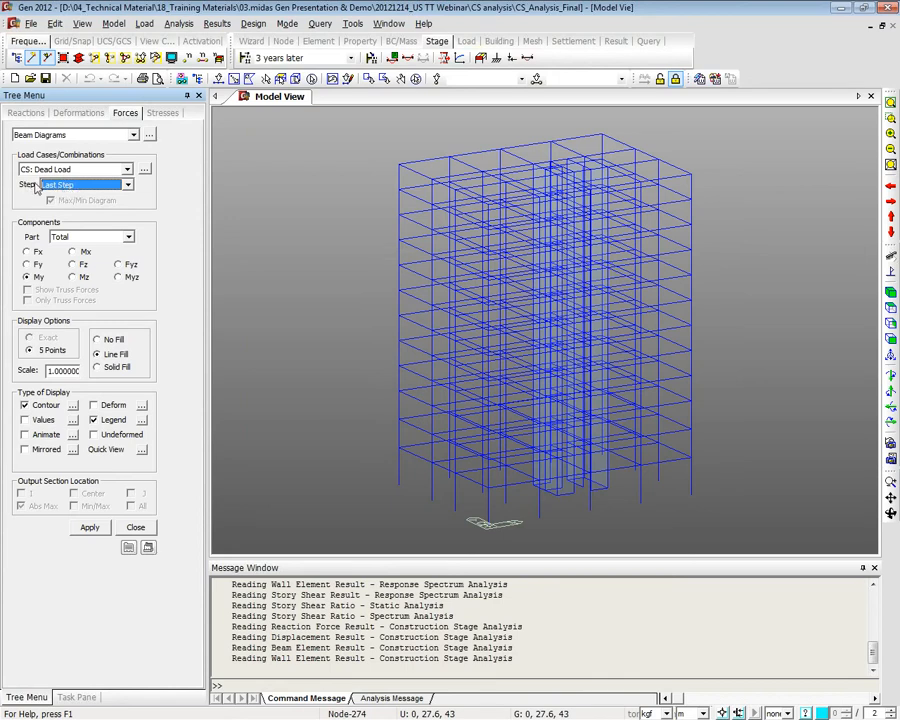
Open the definition of construction stage #CS01 and examine its option for saving results at additional steps
click(245, 57)
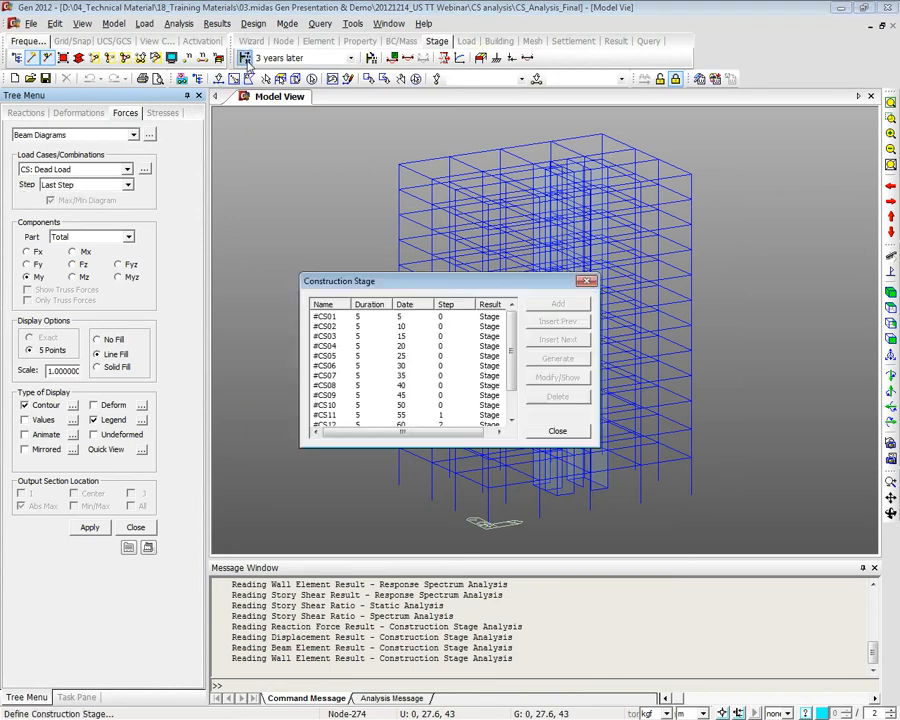
double_click(375, 318)
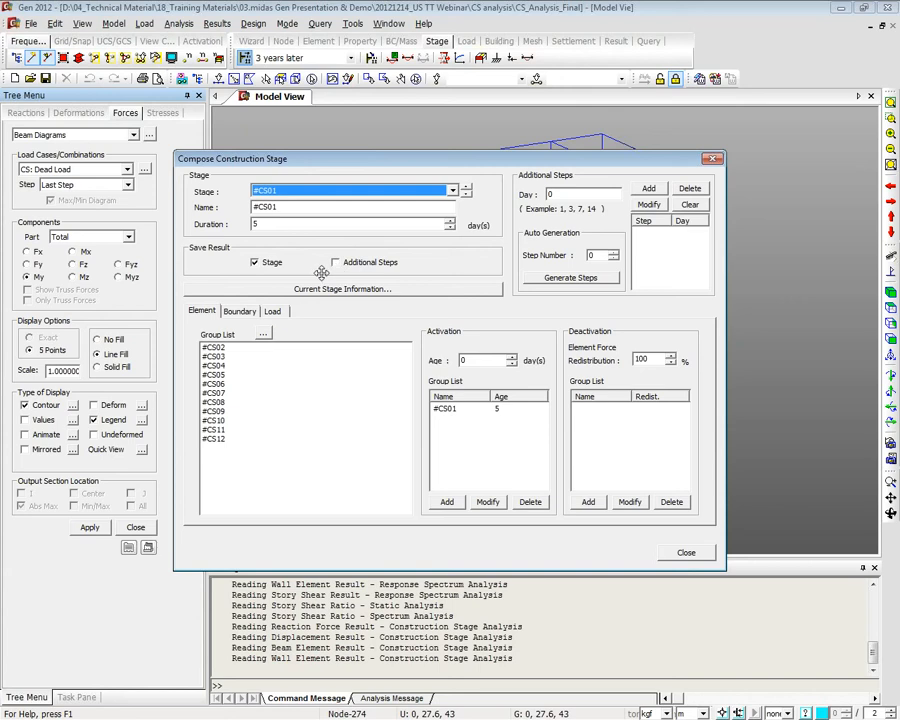
click(338, 262)
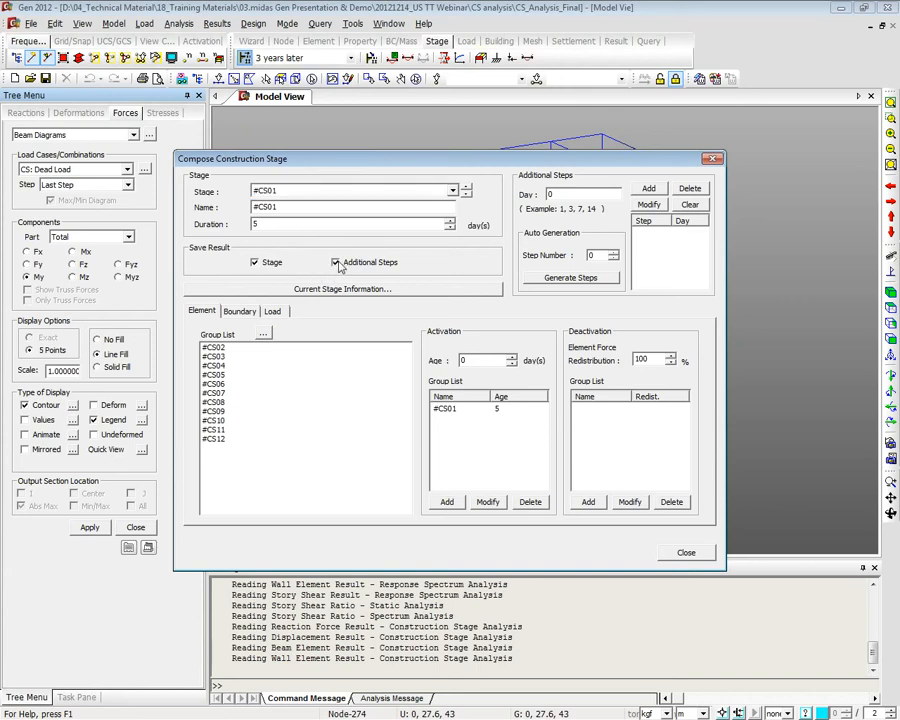
click(338, 262)
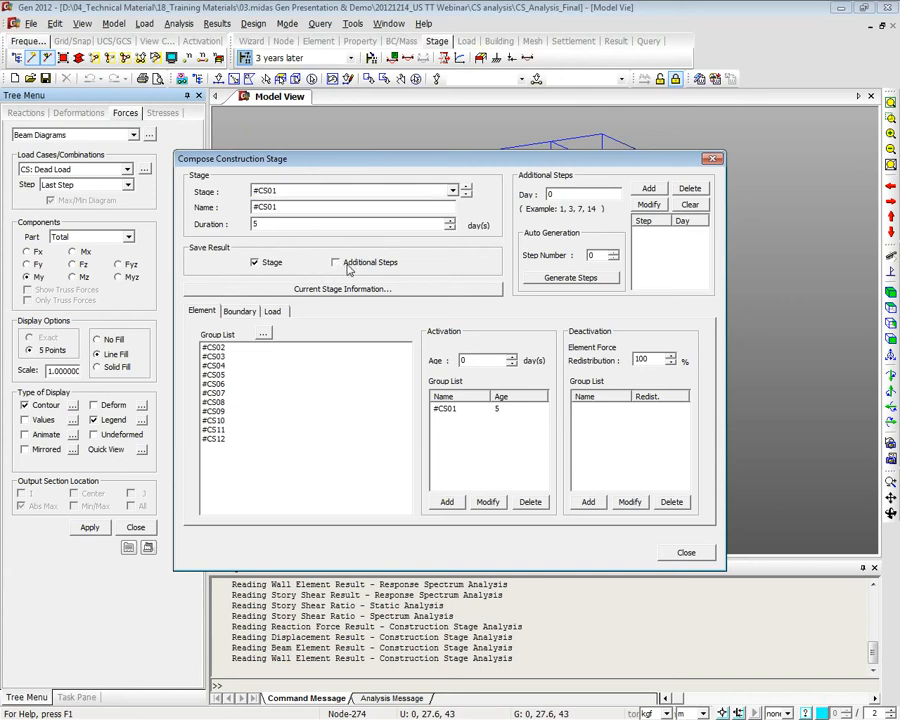
click(688, 552)
click(556, 429)
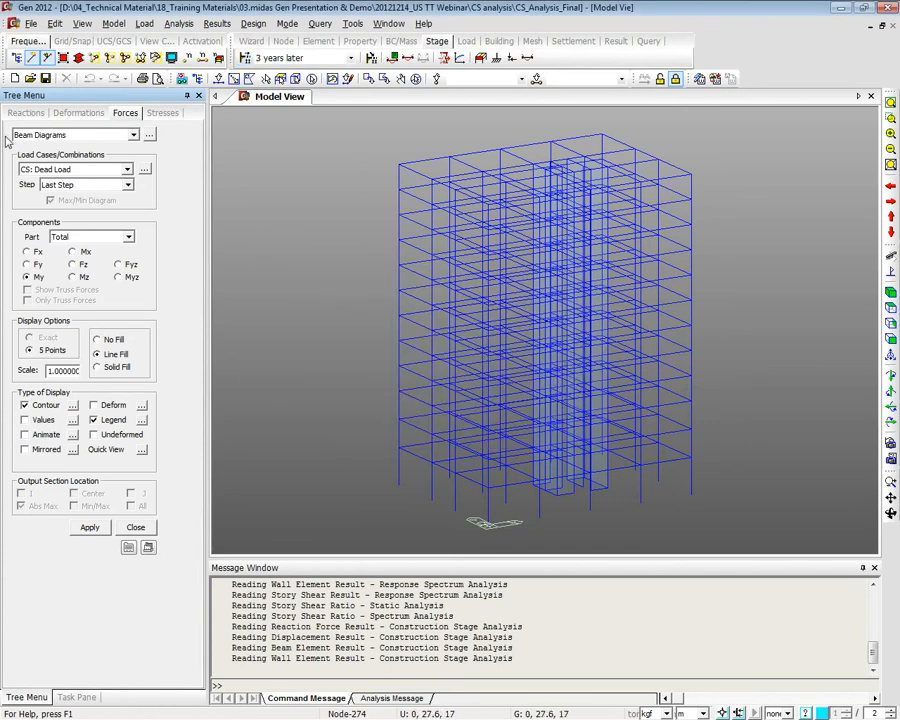
Plot the My beam diagram for CS: Dead Load and change its display to solid fill
click(90, 528)
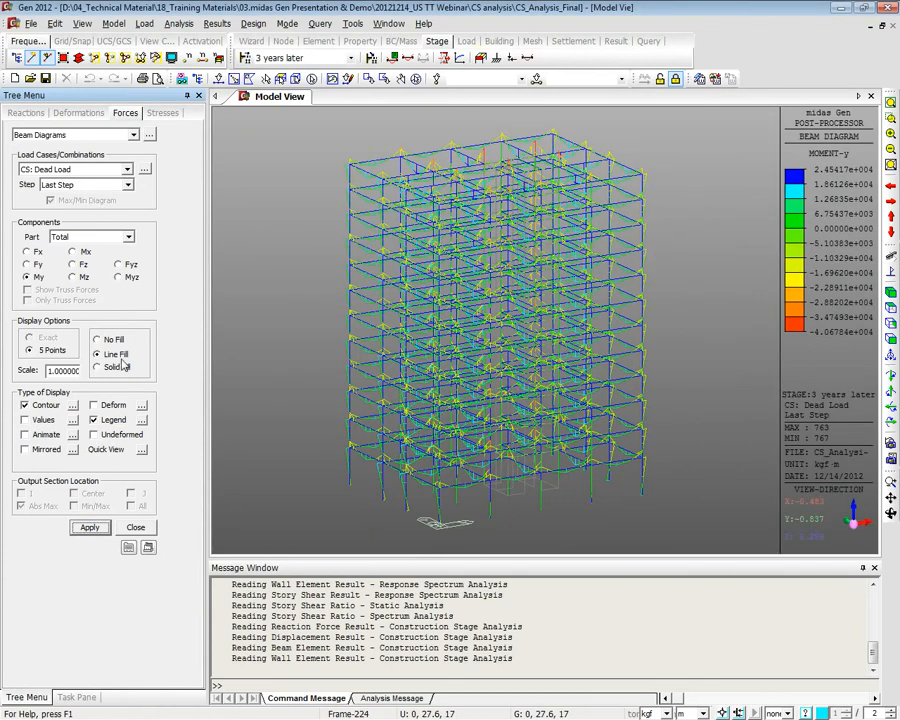
click(118, 367)
click(90, 527)
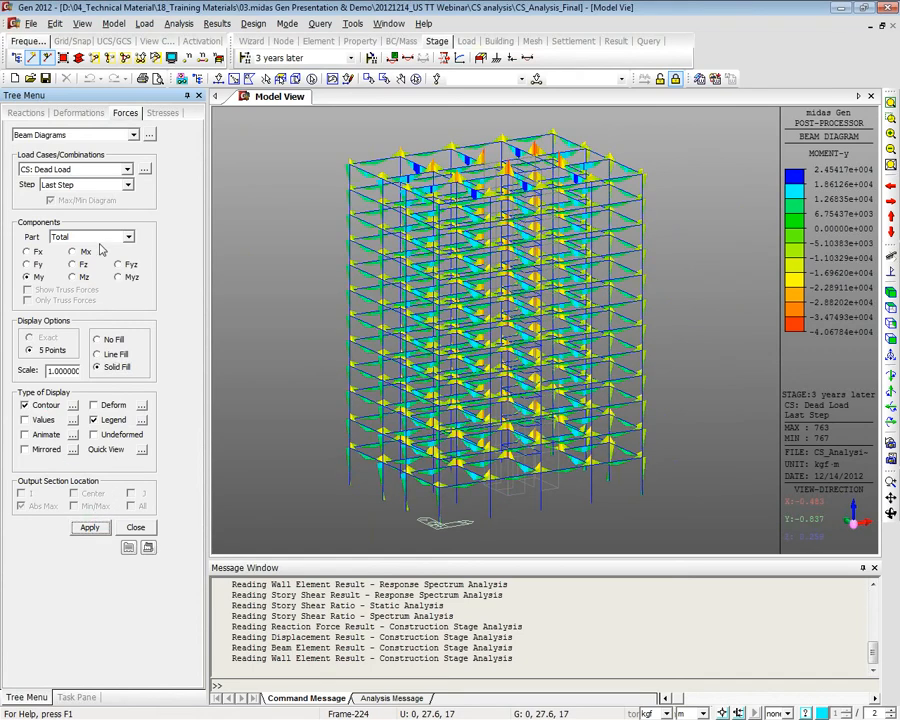
Display the My beam diagram for the CS: Live Load case
click(90, 169)
click(60, 193)
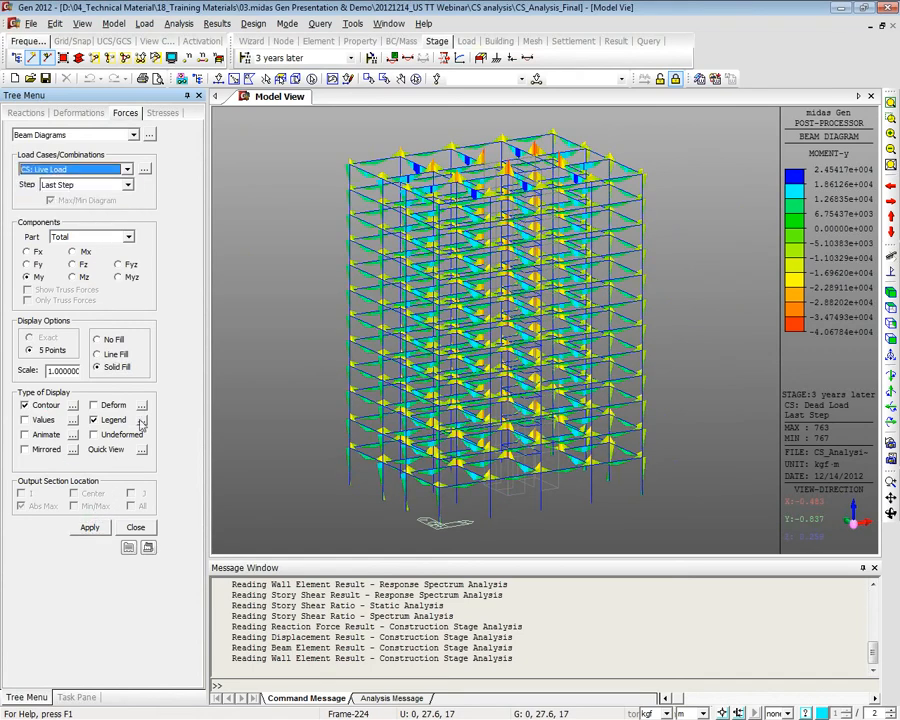
click(89, 527)
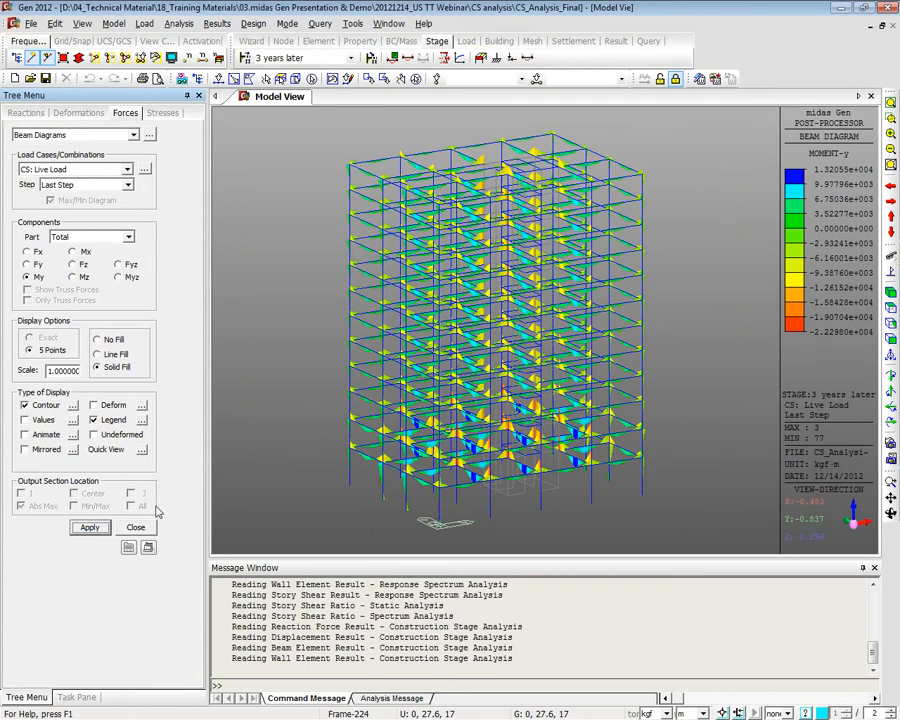
Check the load case distinguished from dead load in the construction stage analysis control data, leaving the settings unsaved
click(179, 23)
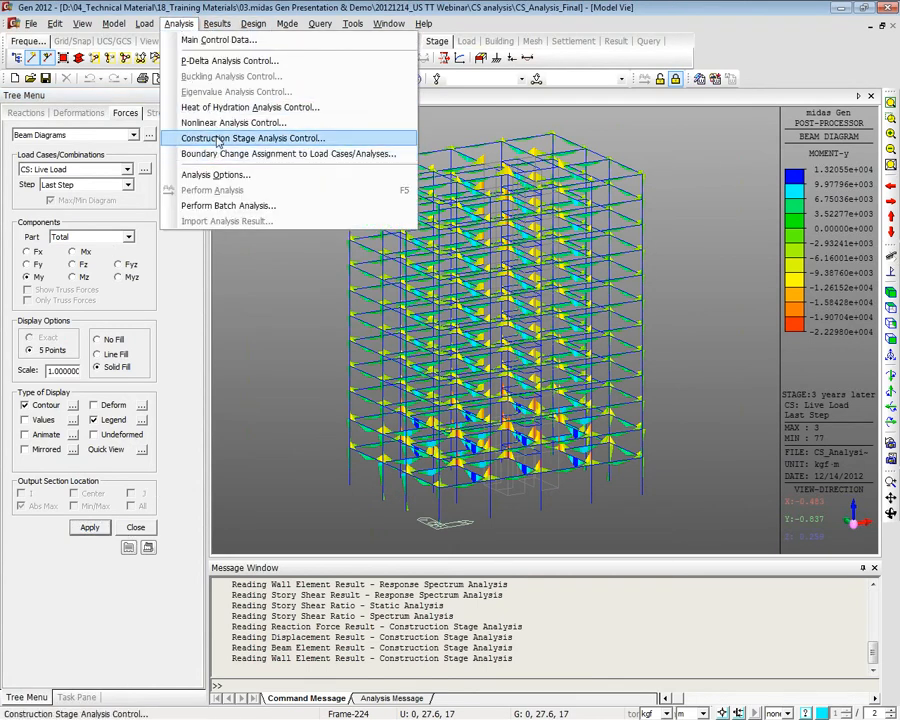
click(258, 138)
click(330, 485)
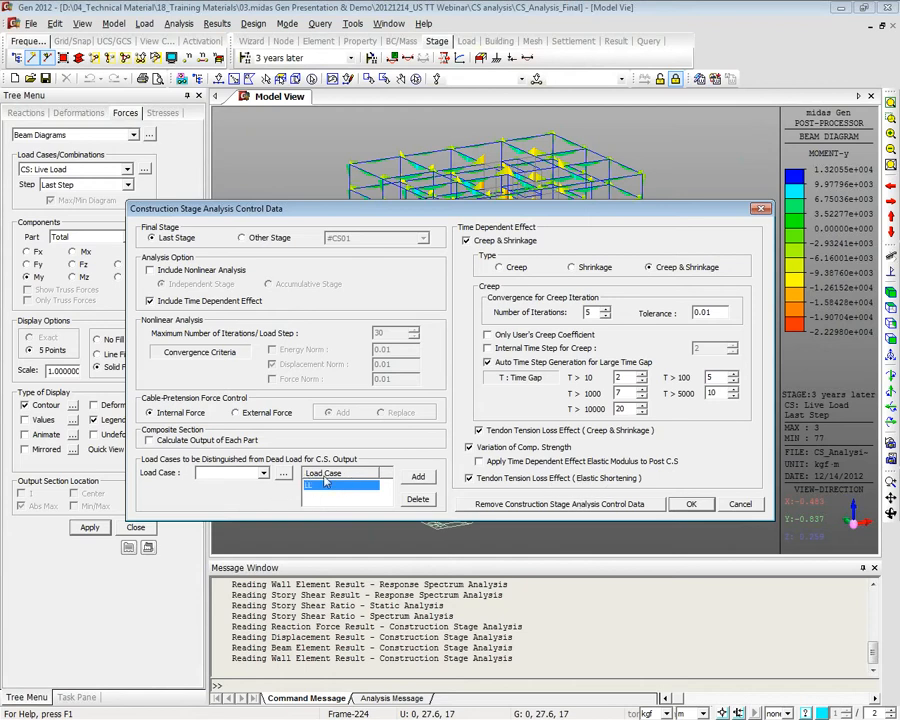
click(740, 504)
Close the beam diagram settings, and show and hide the floor beam loads of Static Load Case 3 (LL) on the model
click(135, 527)
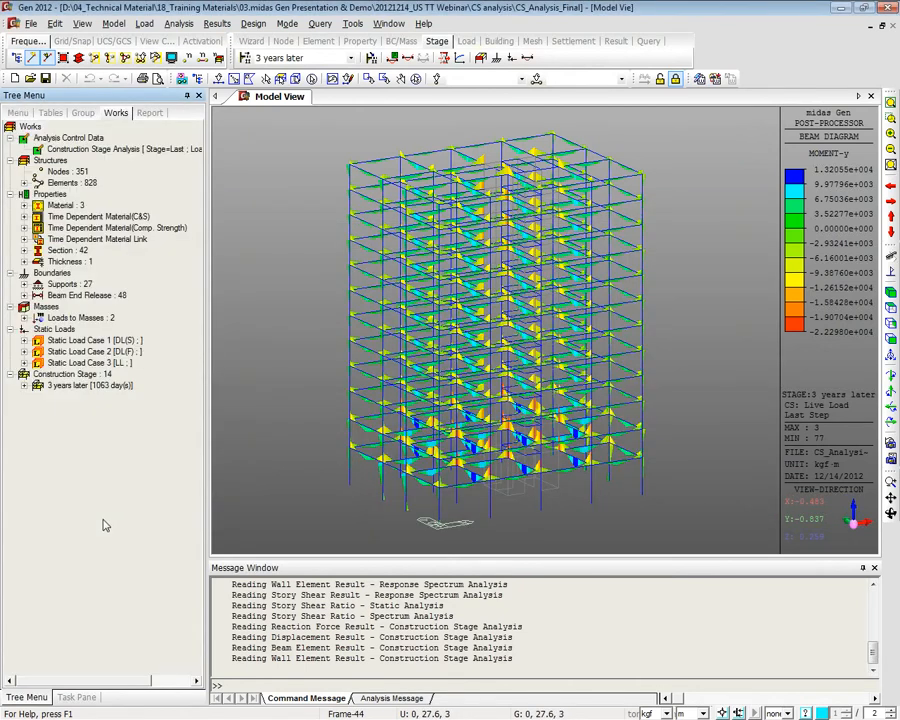
double_click(103, 363)
right_click(100, 374)
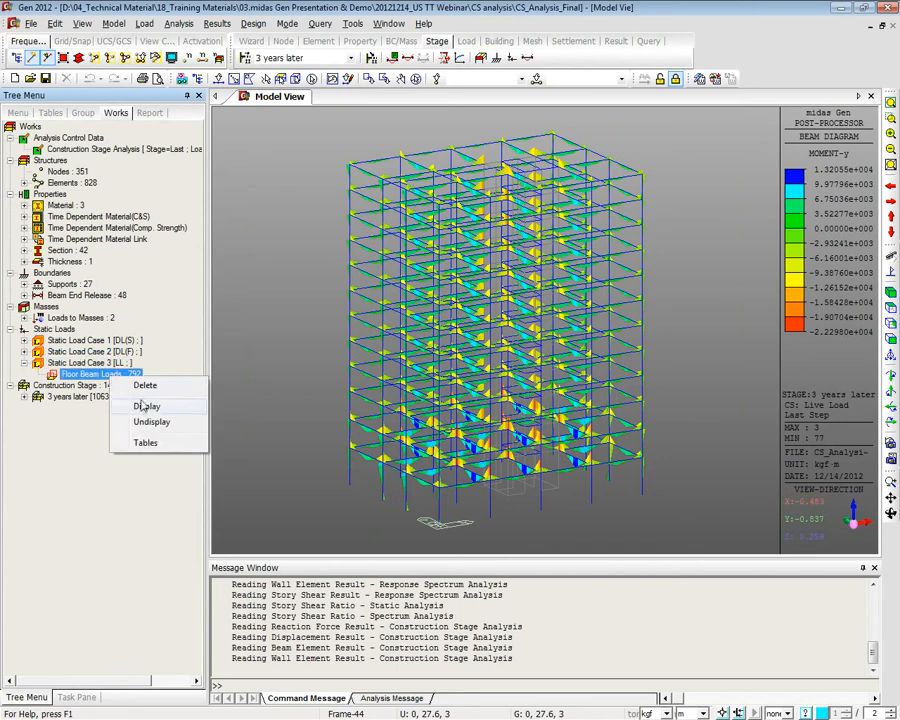
click(150, 401)
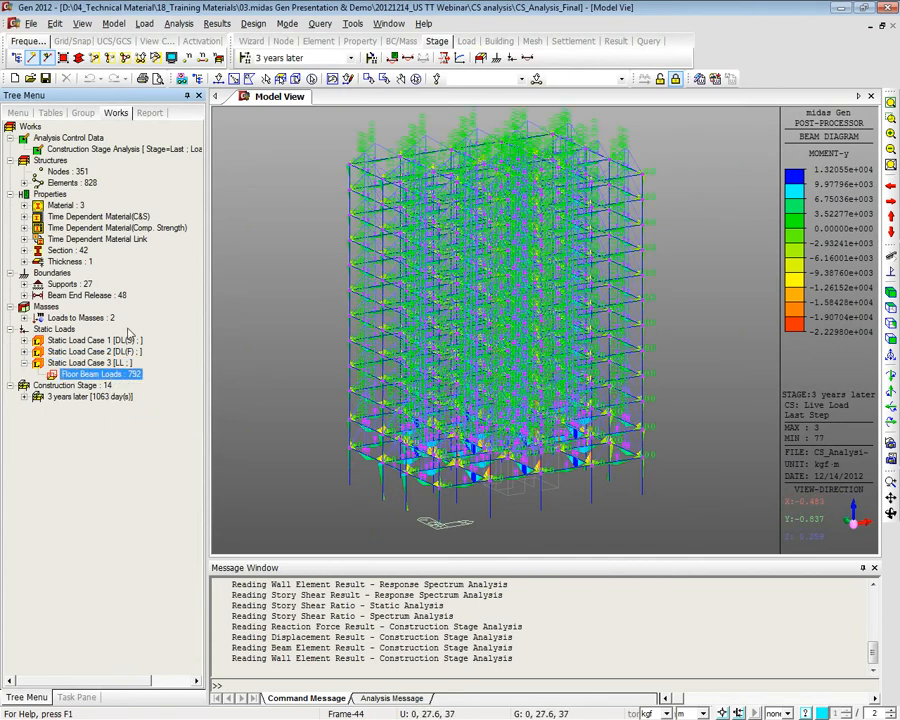
right_click(115, 373)
click(146, 419)
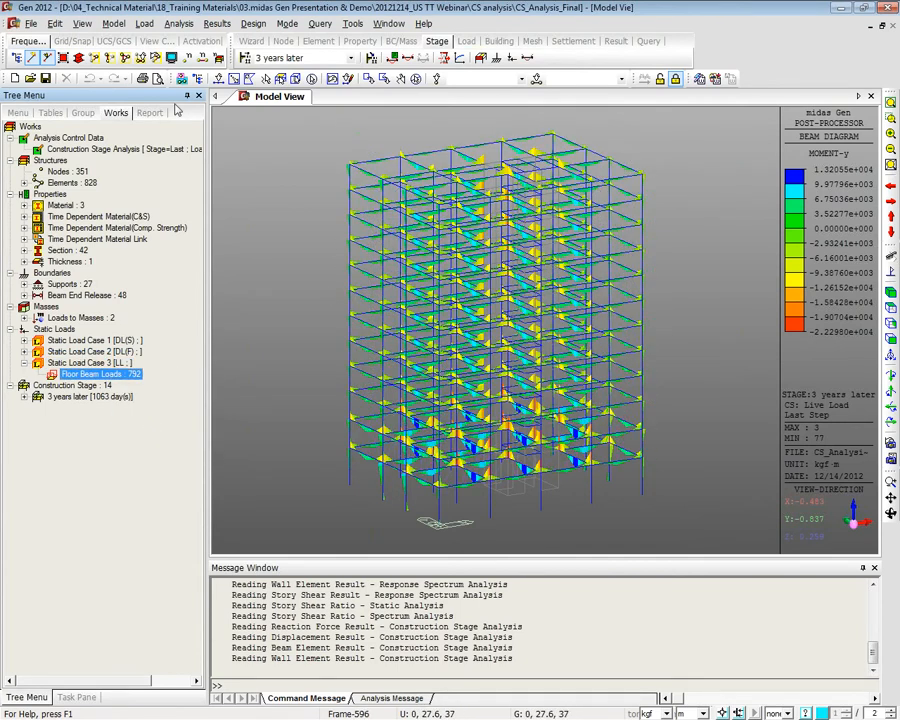
Reopen the beam diagram settings and display the My diagram for the CS: Creep case
click(139, 57)
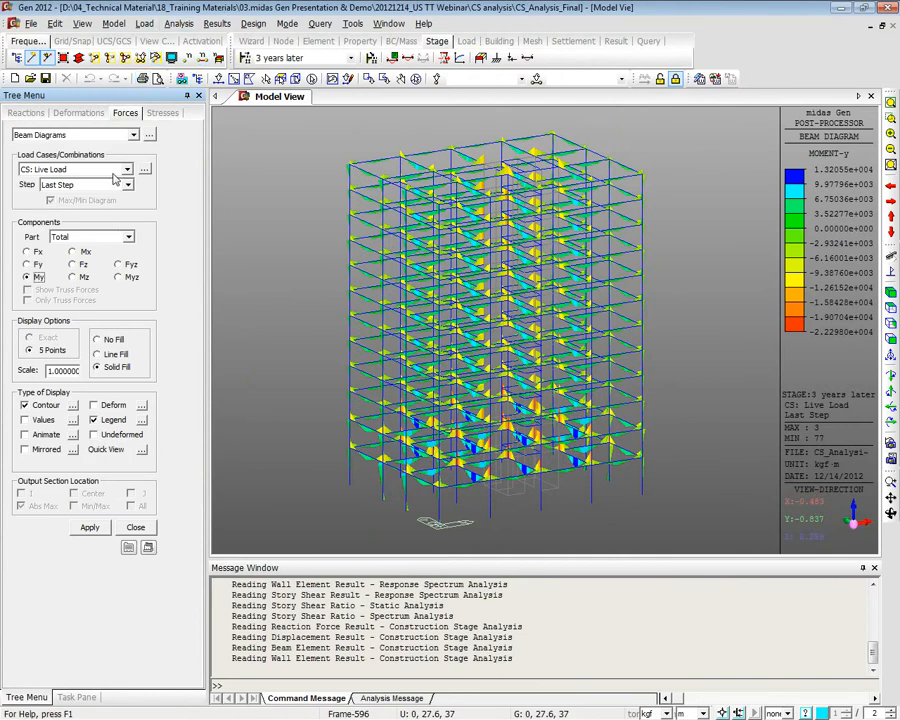
click(82, 170)
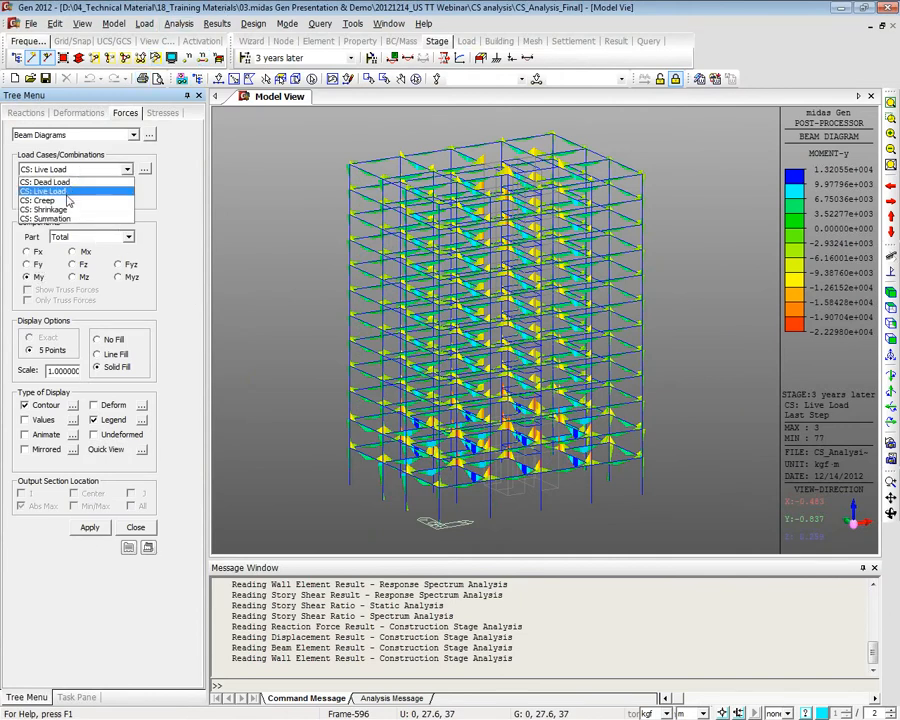
click(45, 200)
click(83, 532)
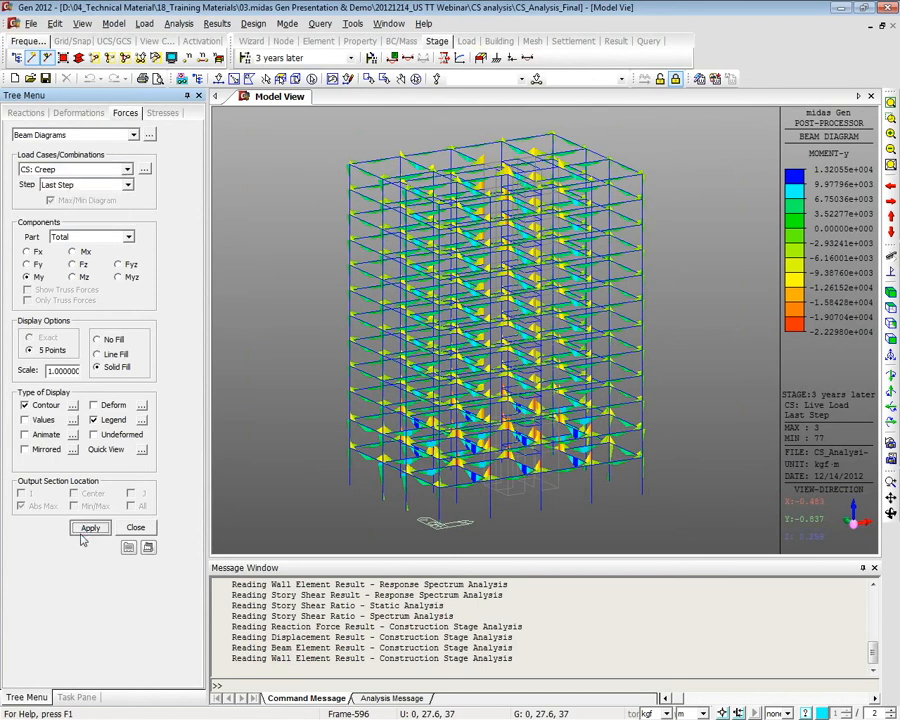
Display the My beam diagram for the CS: Shrinkage case
click(80, 170)
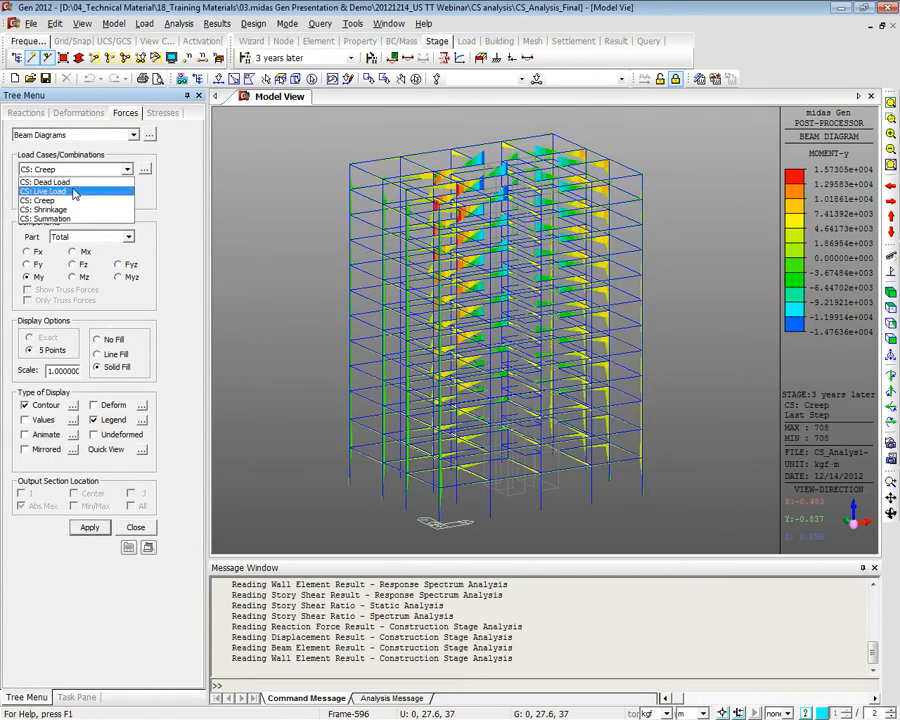
click(50, 211)
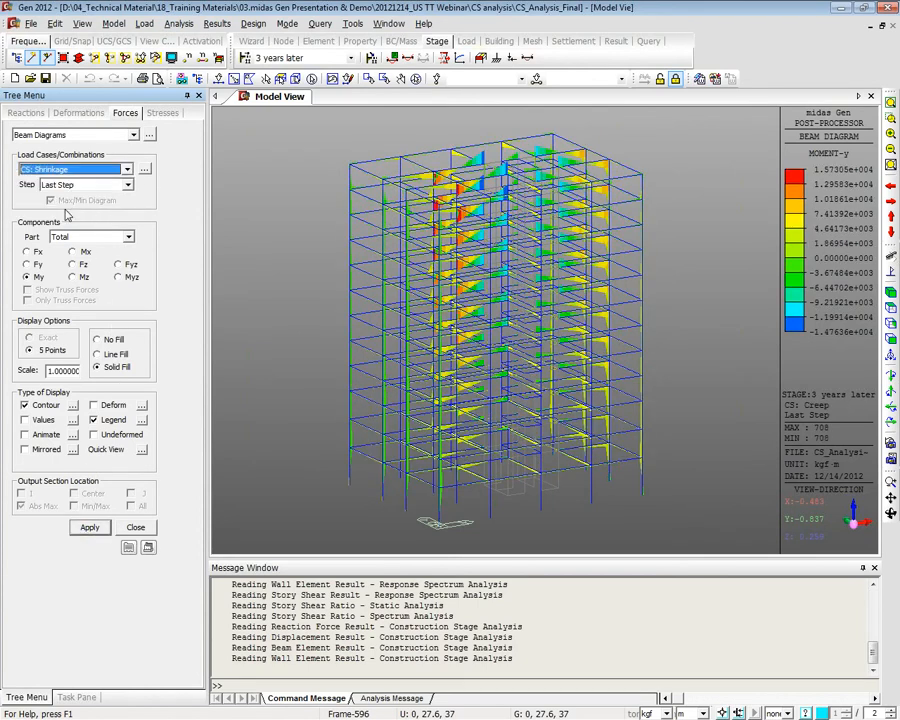
click(90, 528)
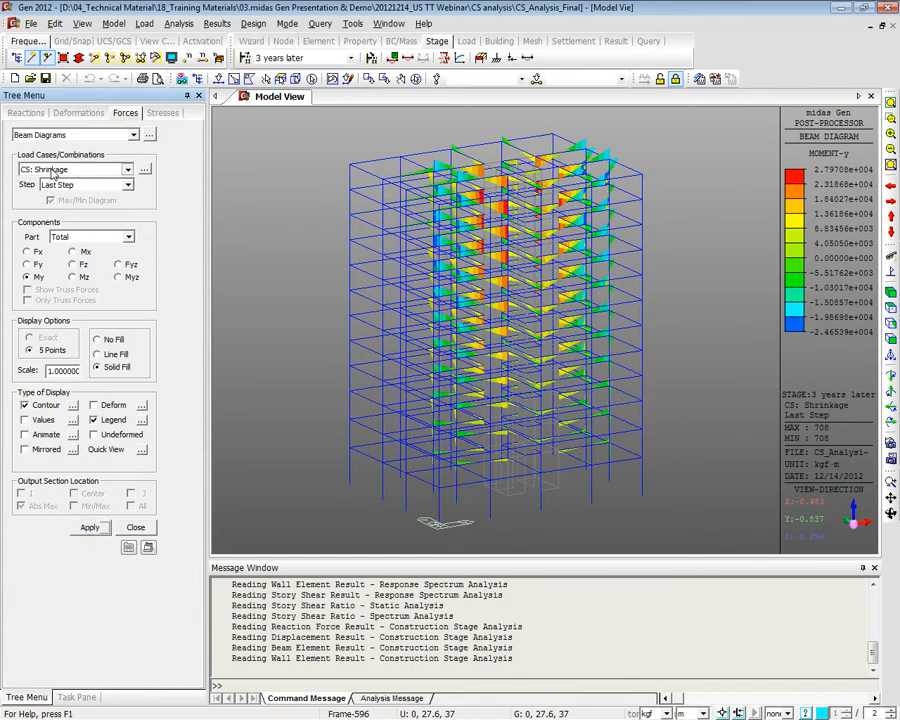
Display the My beam diagram for the CS: Summation case
click(80, 170)
click(73, 221)
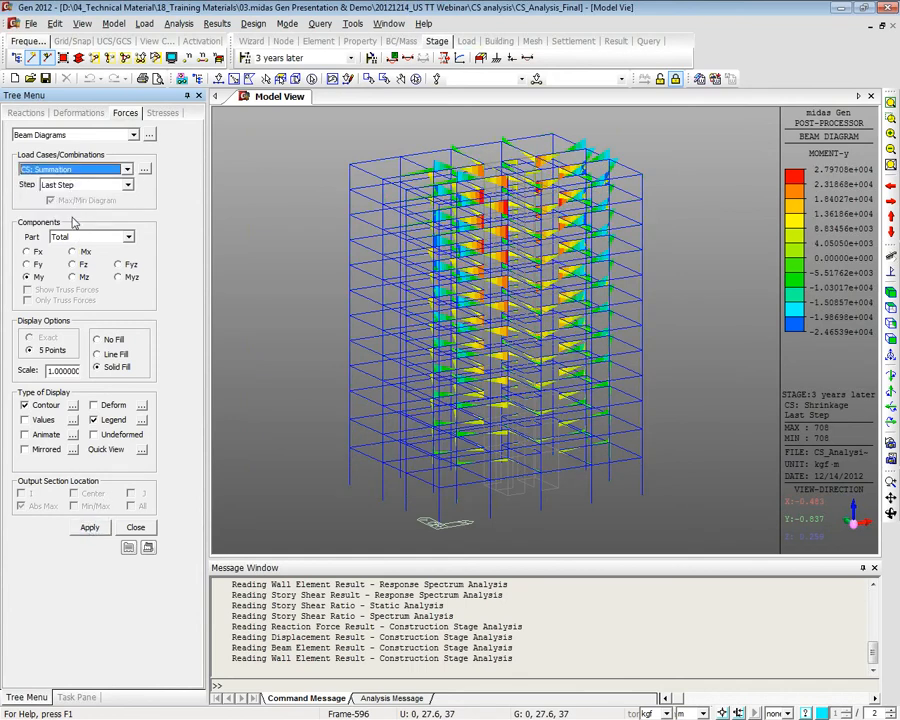
click(95, 528)
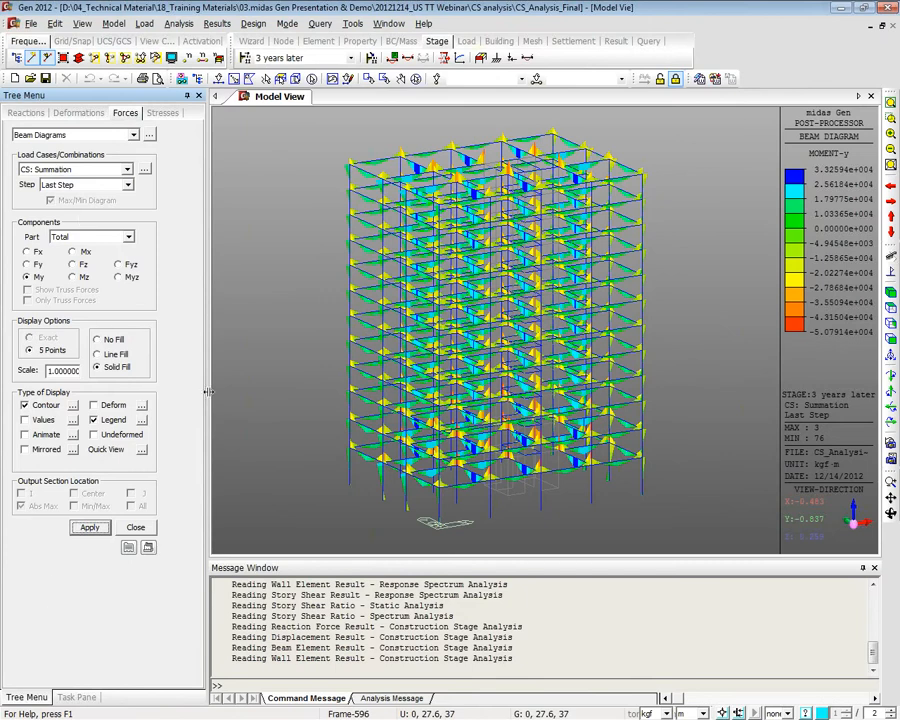
Set the current construction stage to #CS_Dummy
click(300, 57)
click(267, 168)
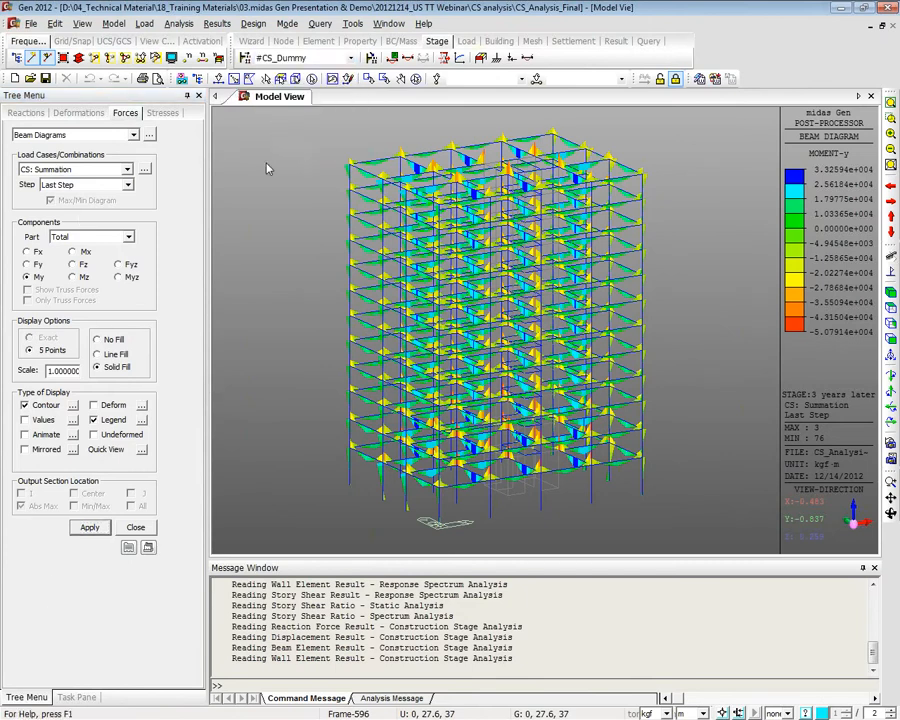
Step the current construction stage back through #CS12, #CS11 and #CS10 to view the summation My diagram at each
click(277, 57)
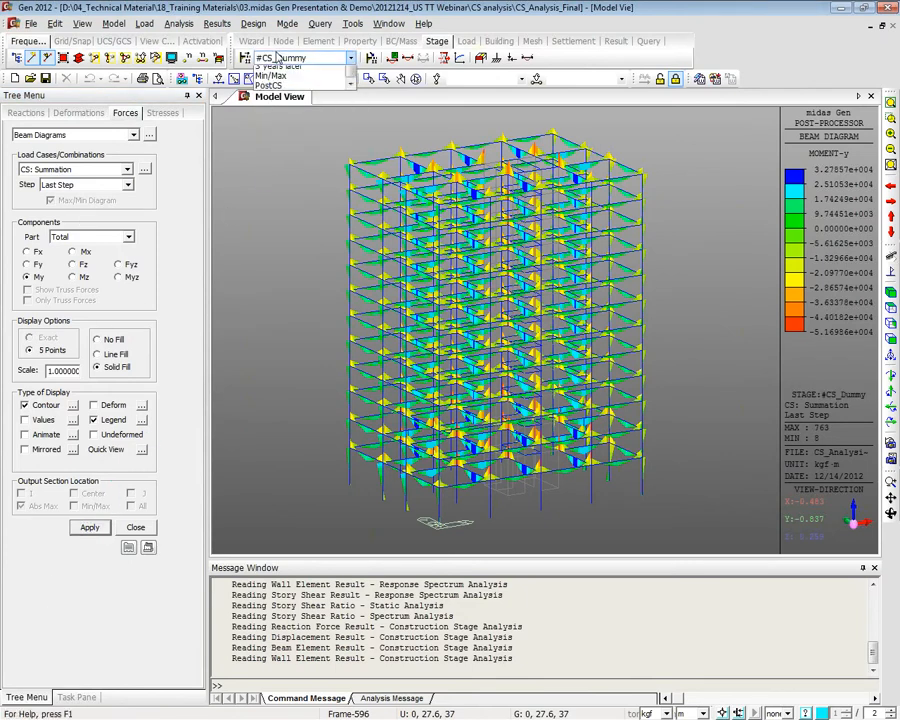
click(279, 58)
scroll(281, 60, up, 1)
click(282, 62)
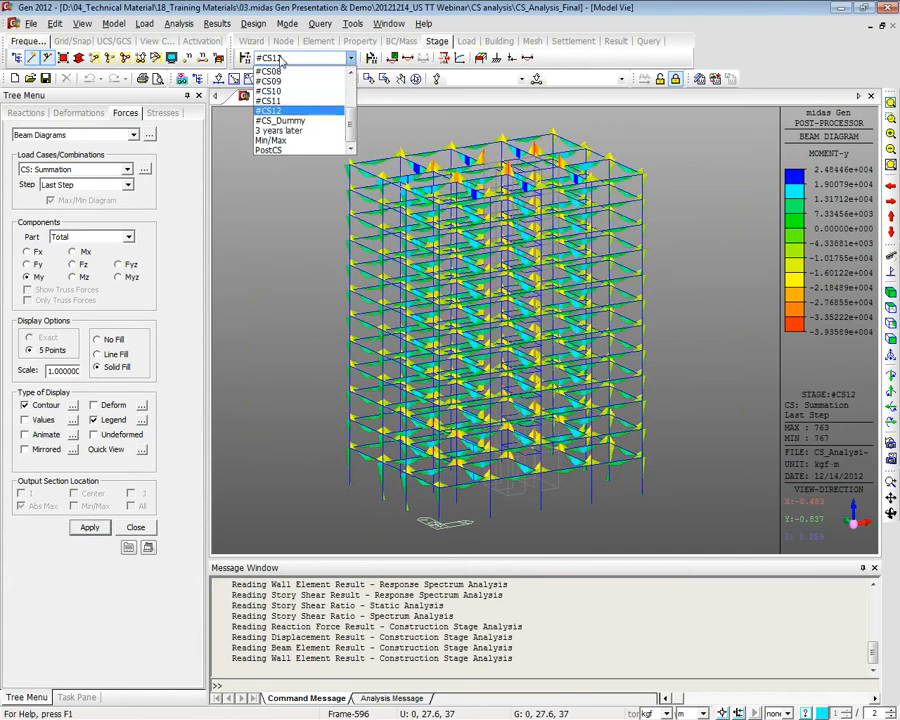
click(270, 101)
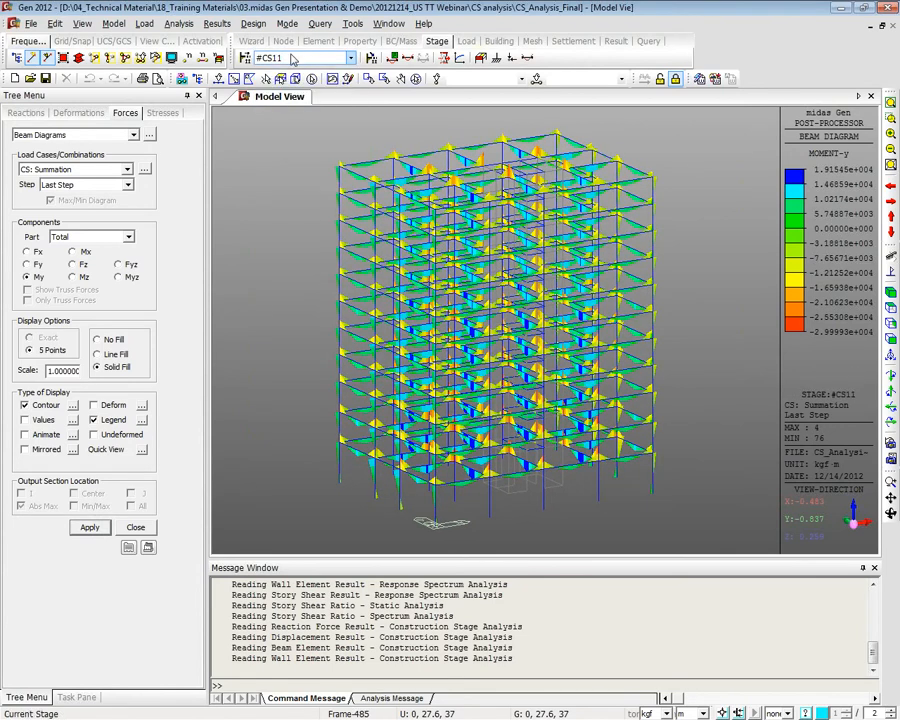
click(292, 59)
click(281, 90)
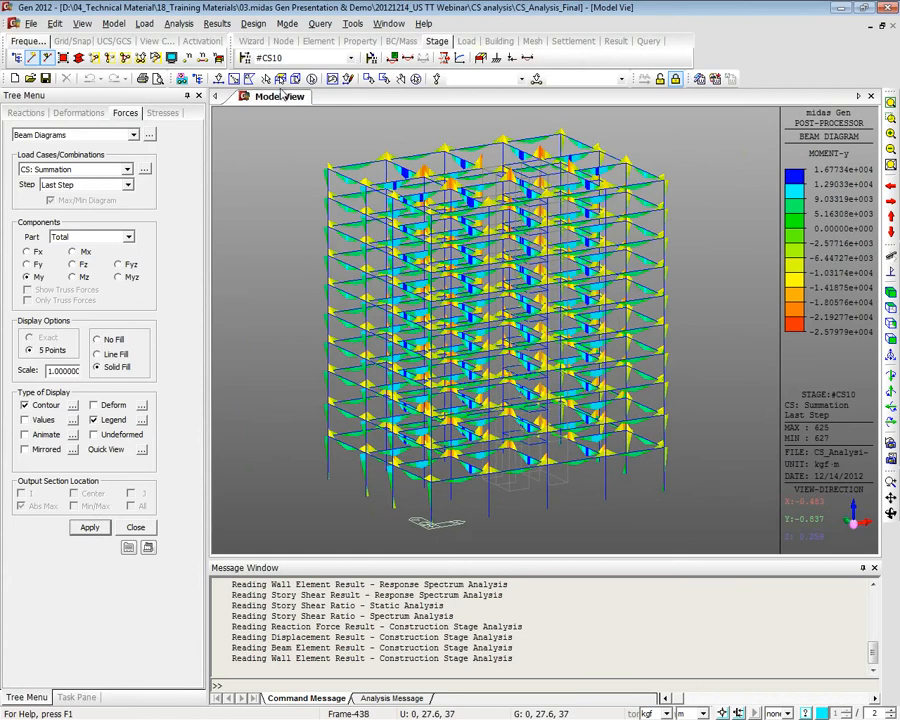
Set the stage to Min/Max and tabulate beam forces for Summation(CS) with the Min/Max:max and Min/Max:min steps
click(292, 58)
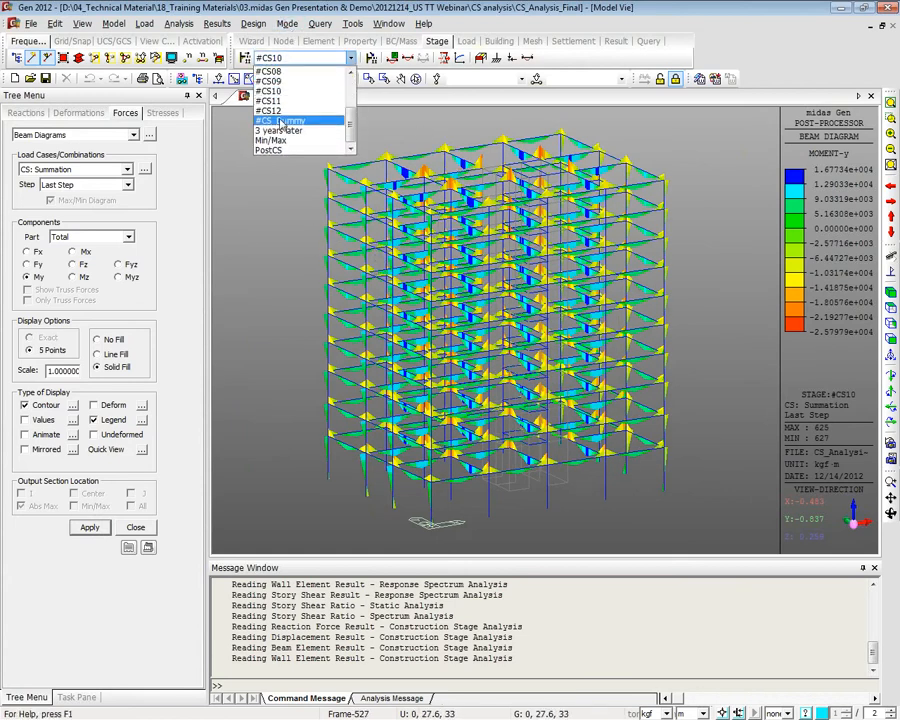
click(272, 140)
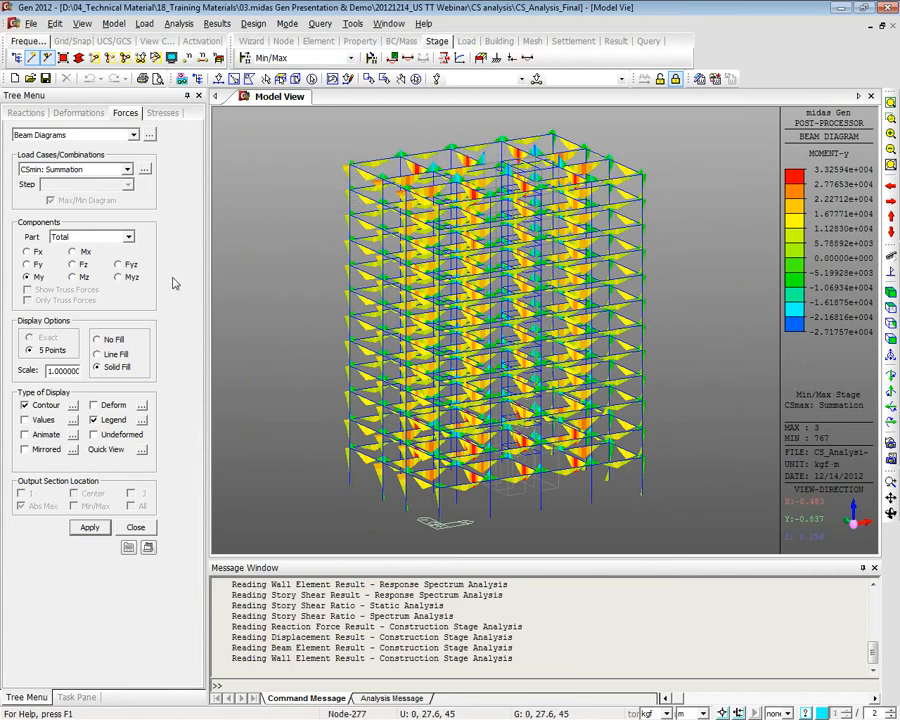
click(150, 135)
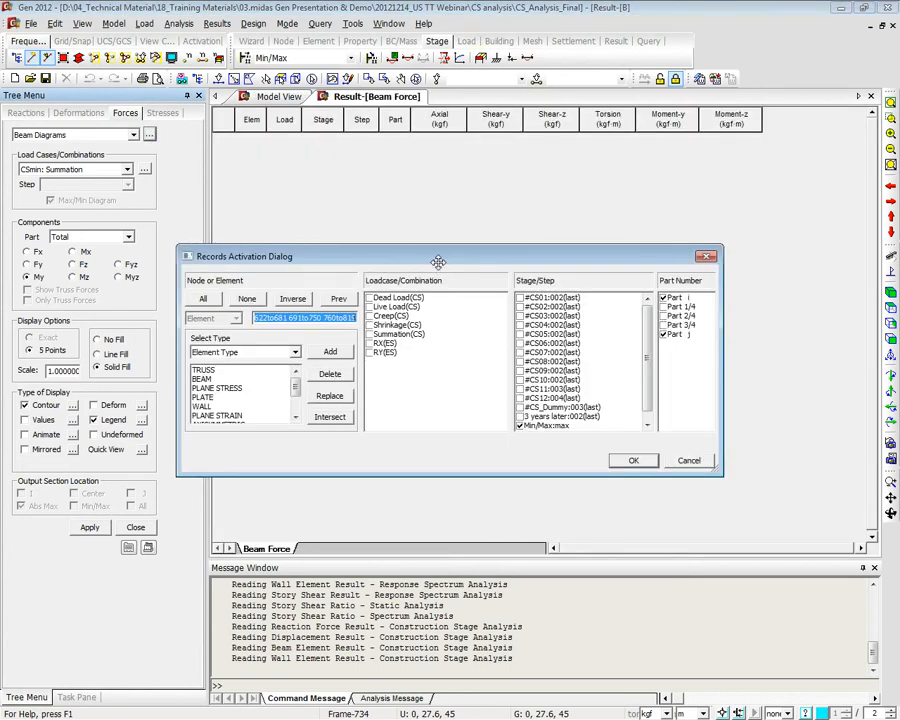
drag(438, 260, 448, 205)
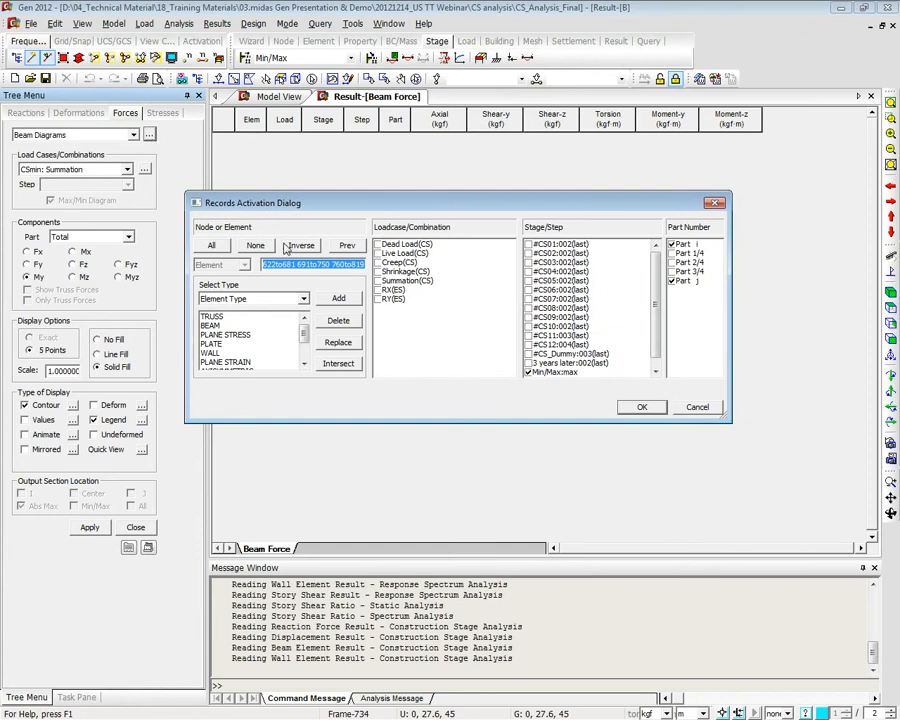
click(378, 282)
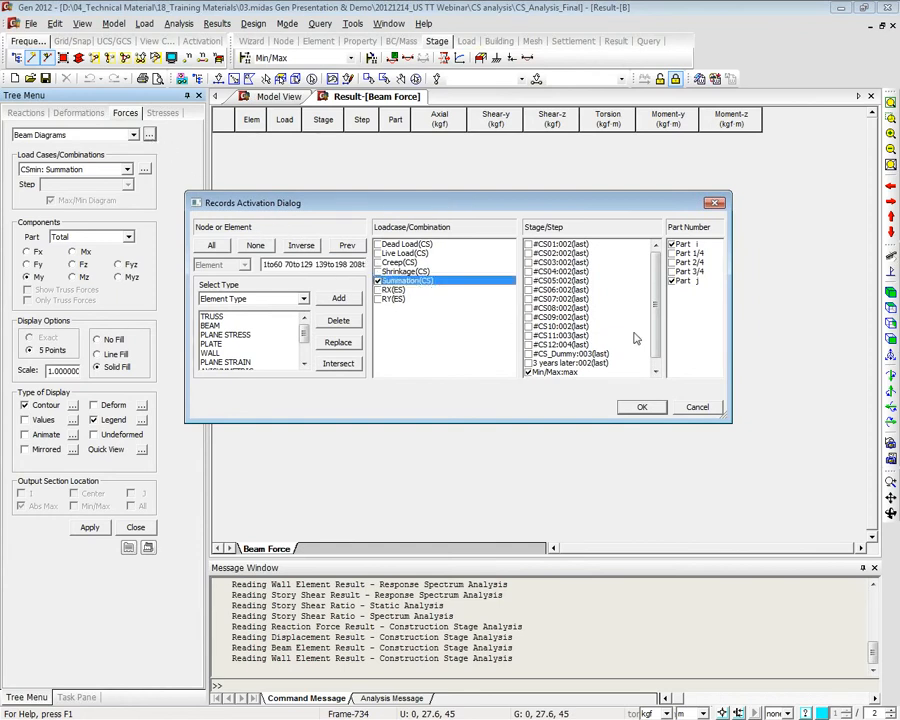
scroll(652, 280, down, 1)
click(548, 272)
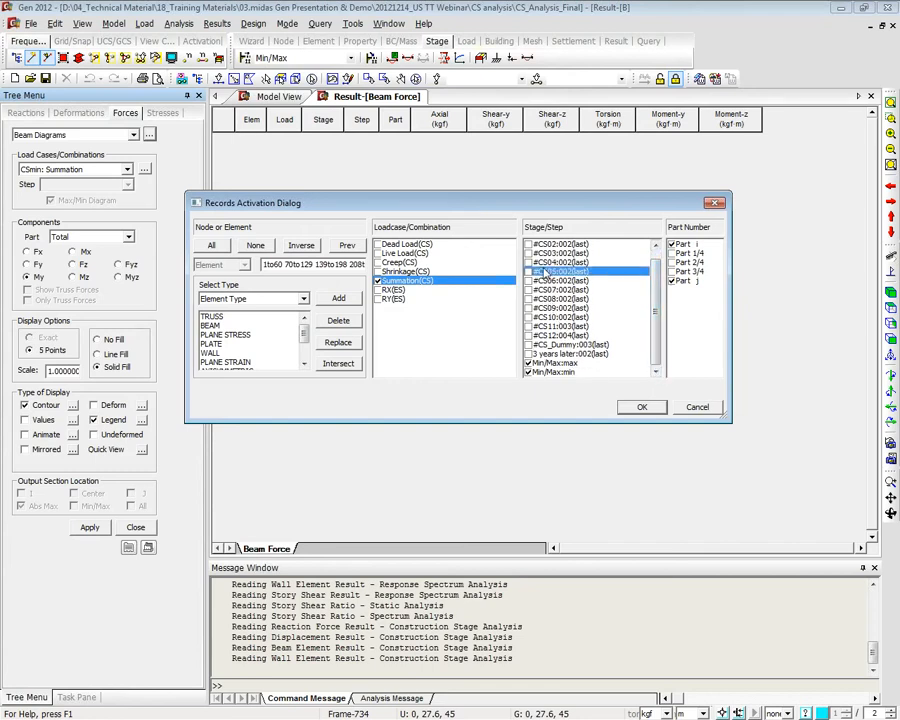
click(560, 373)
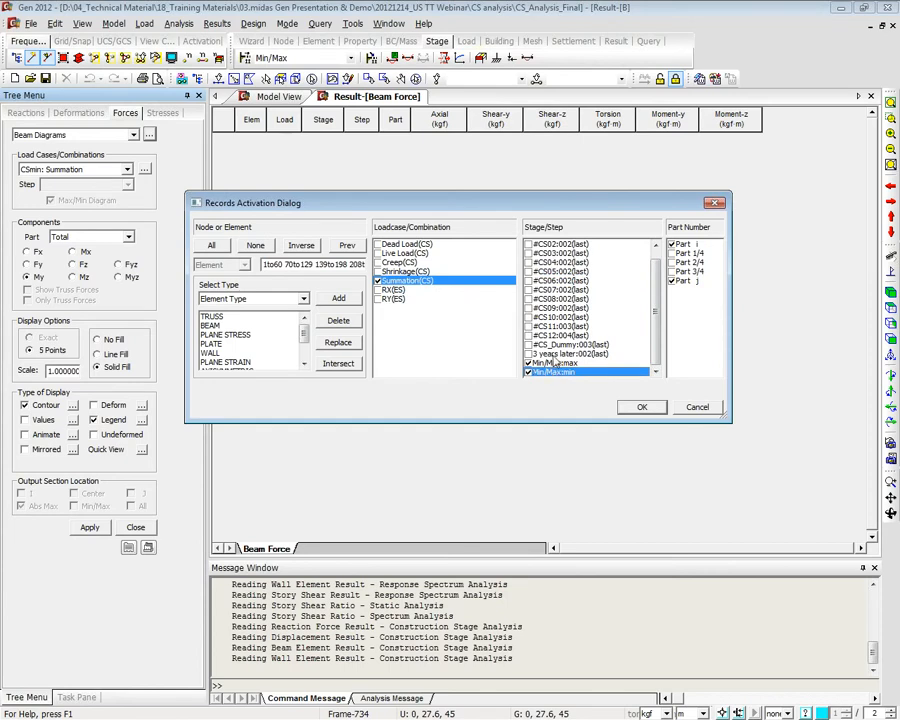
click(638, 408)
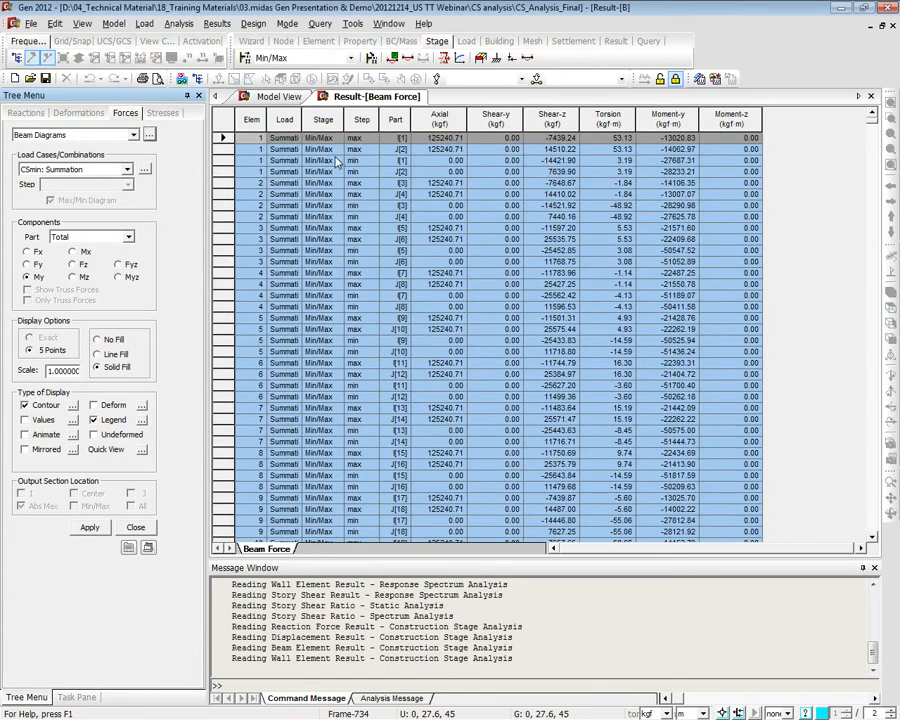
Review the Min/Max axial, shear, torsion and moment-y values of the beams in the beam force table
drag(440, 149, 545, 148)
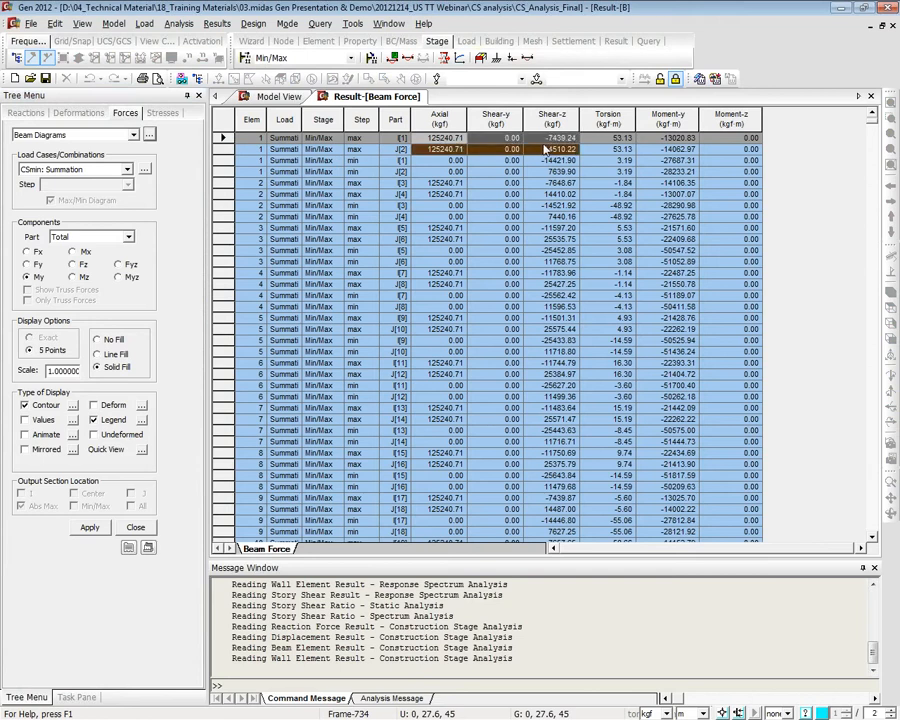
drag(440, 149, 663, 476)
scroll(660, 472, down, 3)
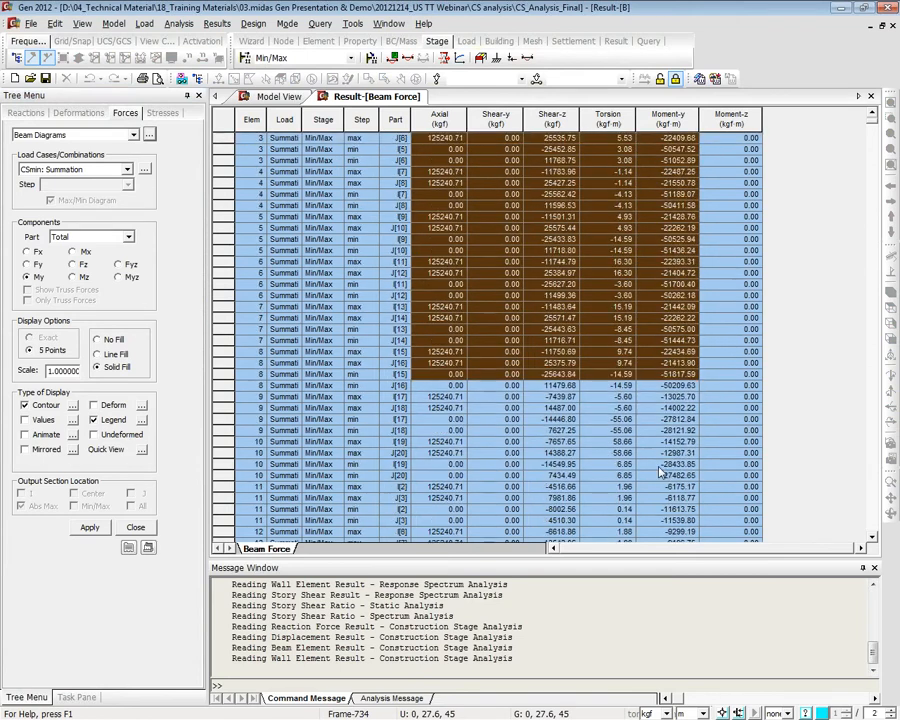
click(628, 453)
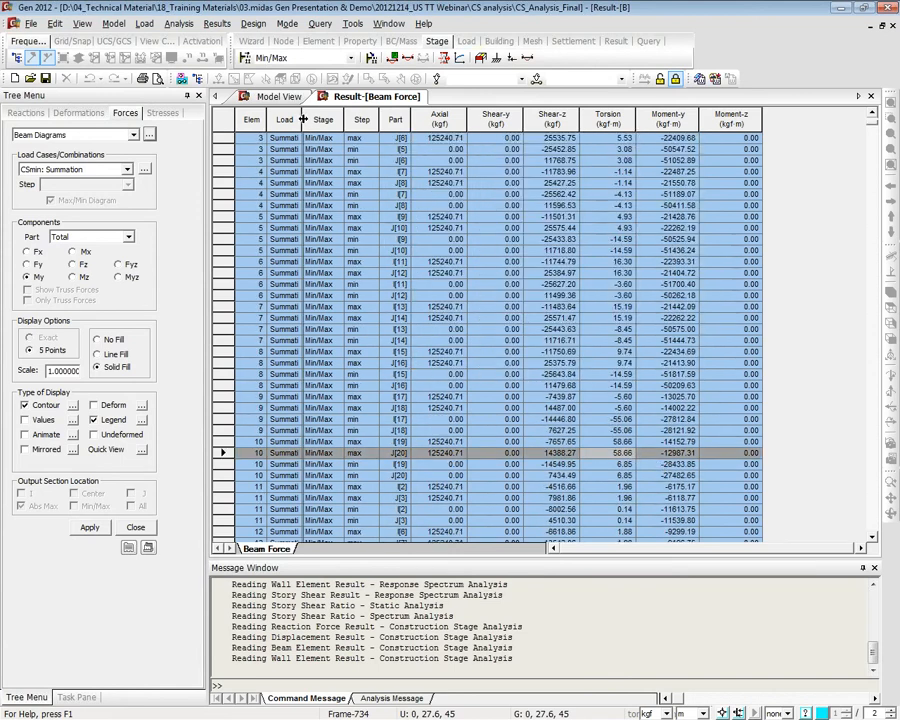
click(385, 262)
Return to the model view and label the CSmin: Summation My diagram with values limited to MinMax Only, Min & Max
click(283, 95)
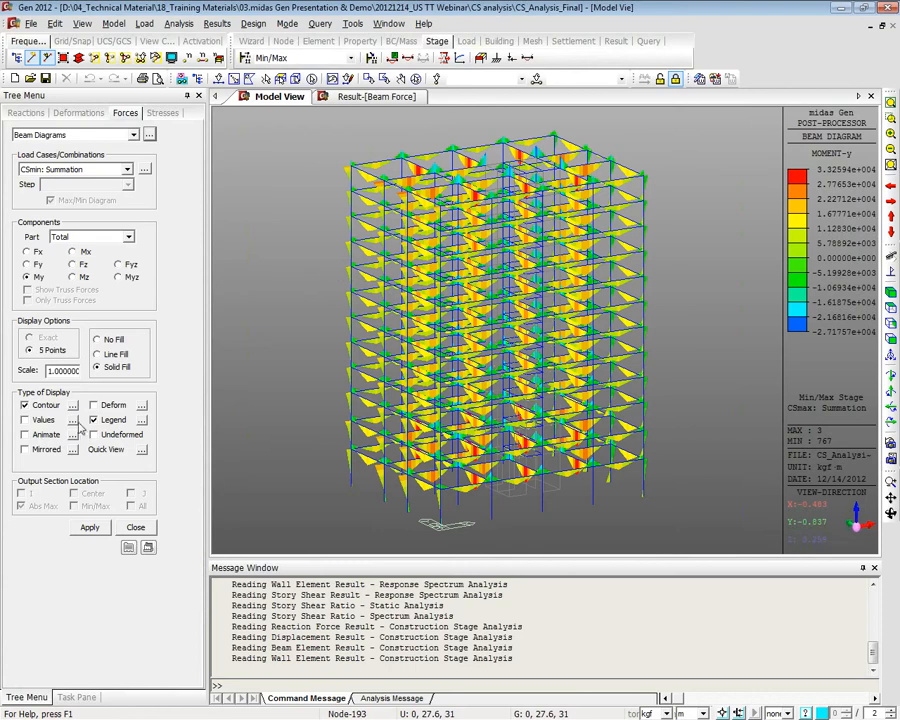
click(45, 422)
click(72, 420)
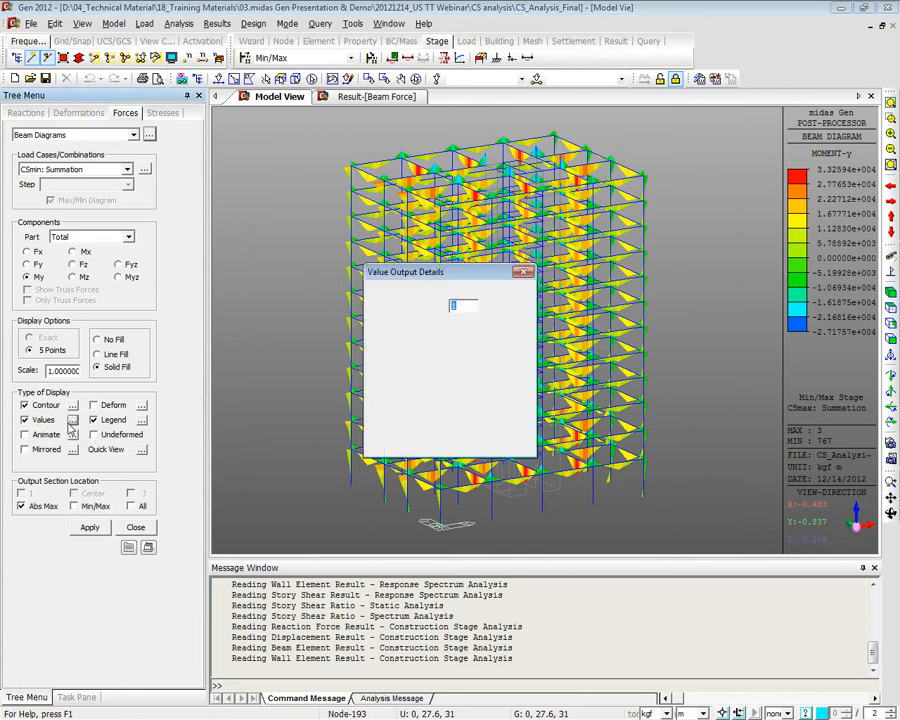
click(424, 327)
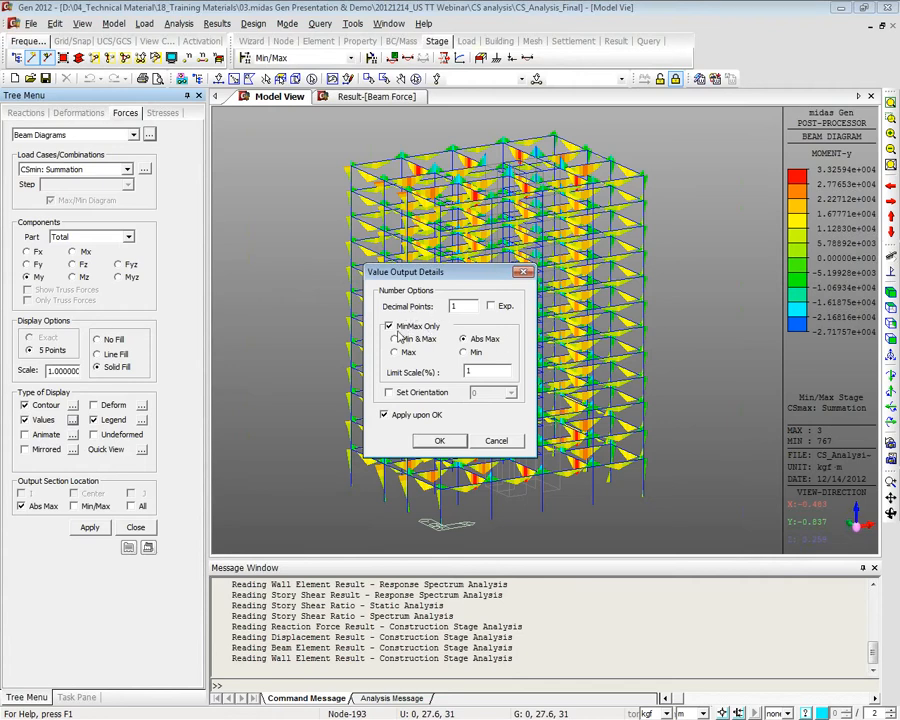
click(414, 339)
click(439, 440)
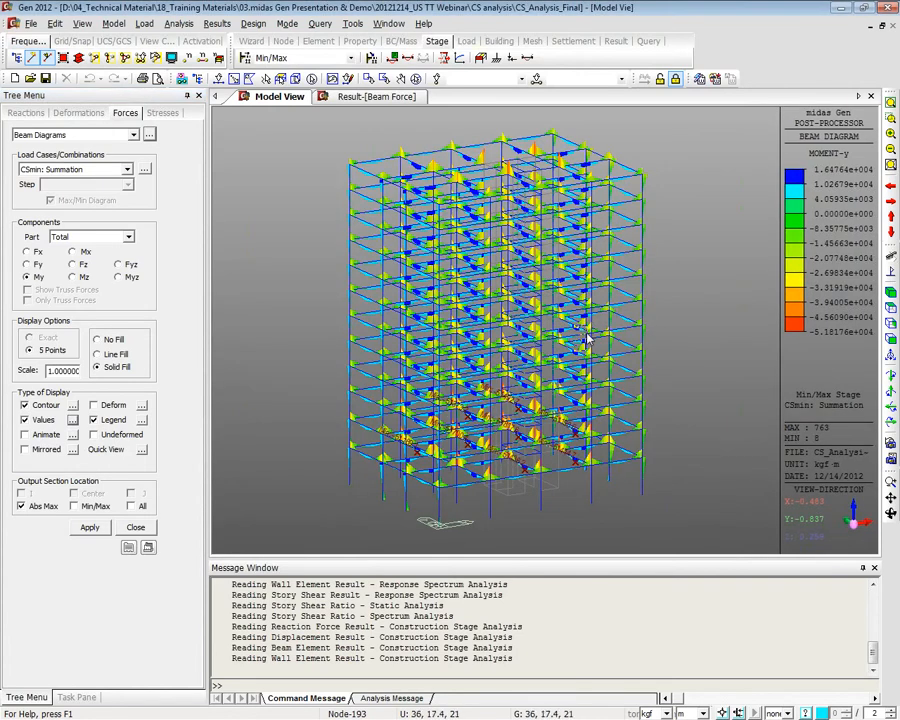
Examine the minimum moment labels on the lower-storey beams up close
click(890, 118)
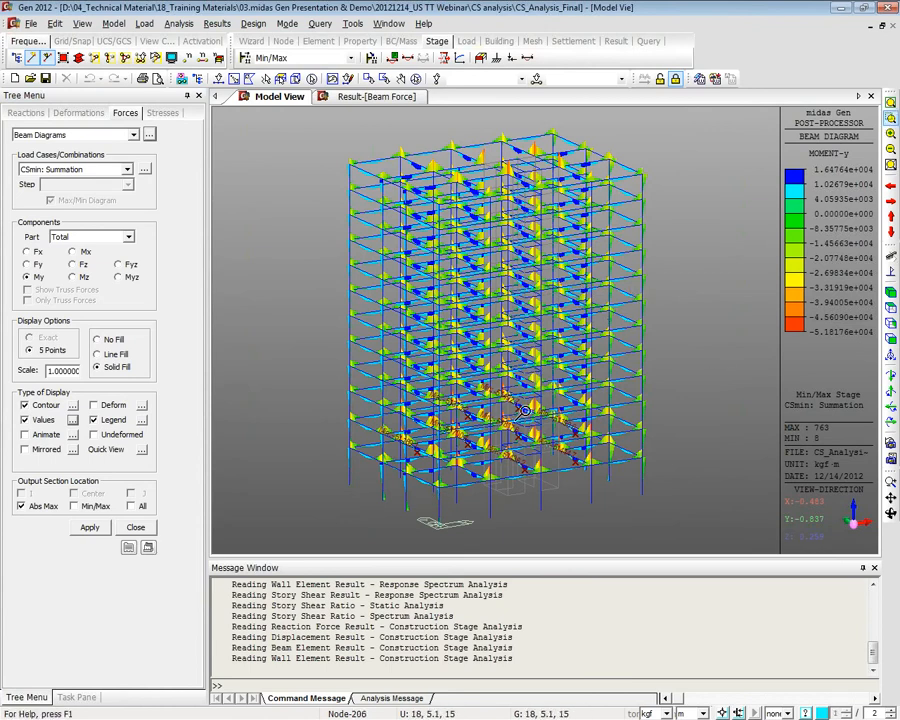
drag(508, 371, 682, 494)
middle_drag(460, 435, 537, 431)
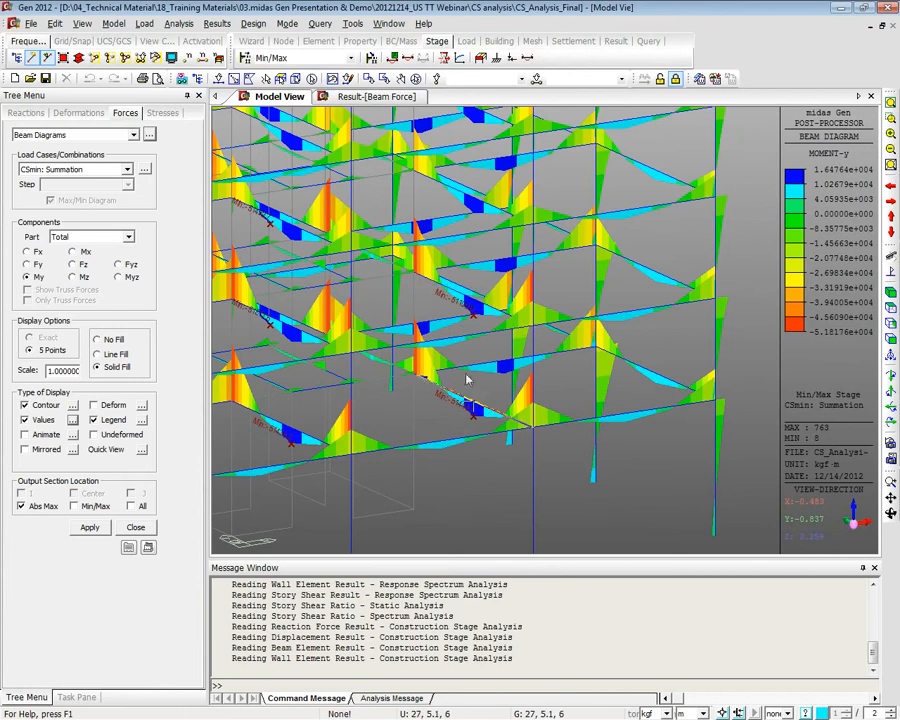
scroll(452, 390, up, 6)
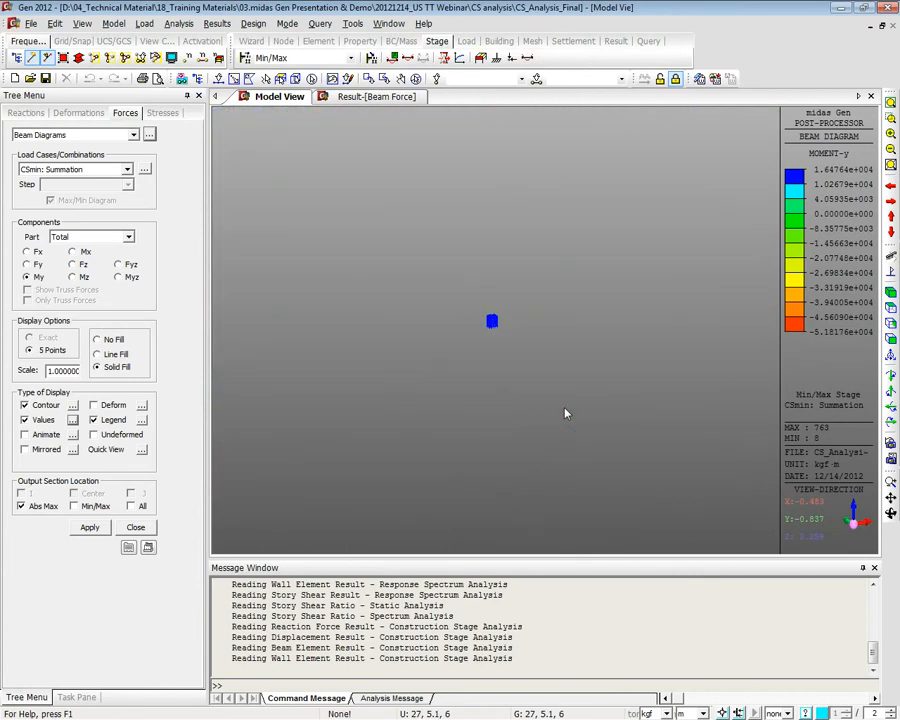
click(890, 118)
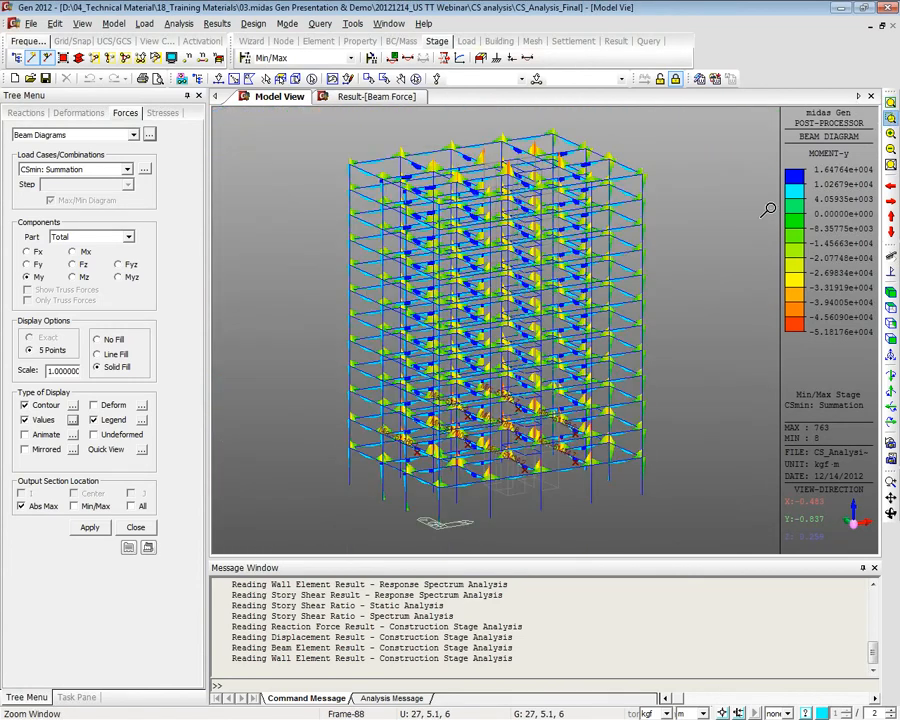
scroll(541, 429, up, 5)
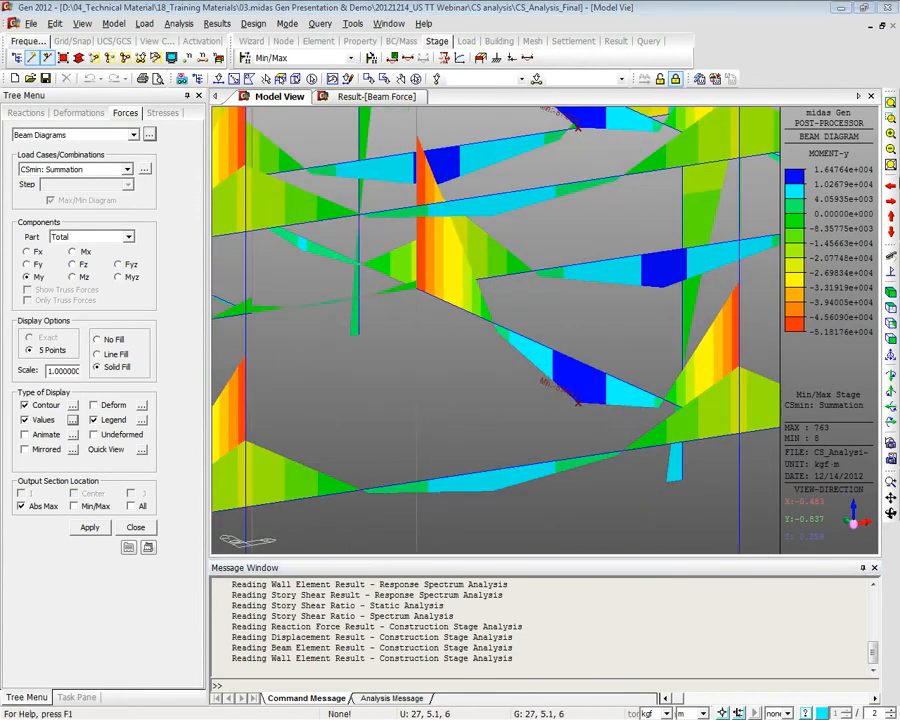
Switch to the presentation and show the Column Shortening Graph slide
click(841, 8)
click(532, 390)
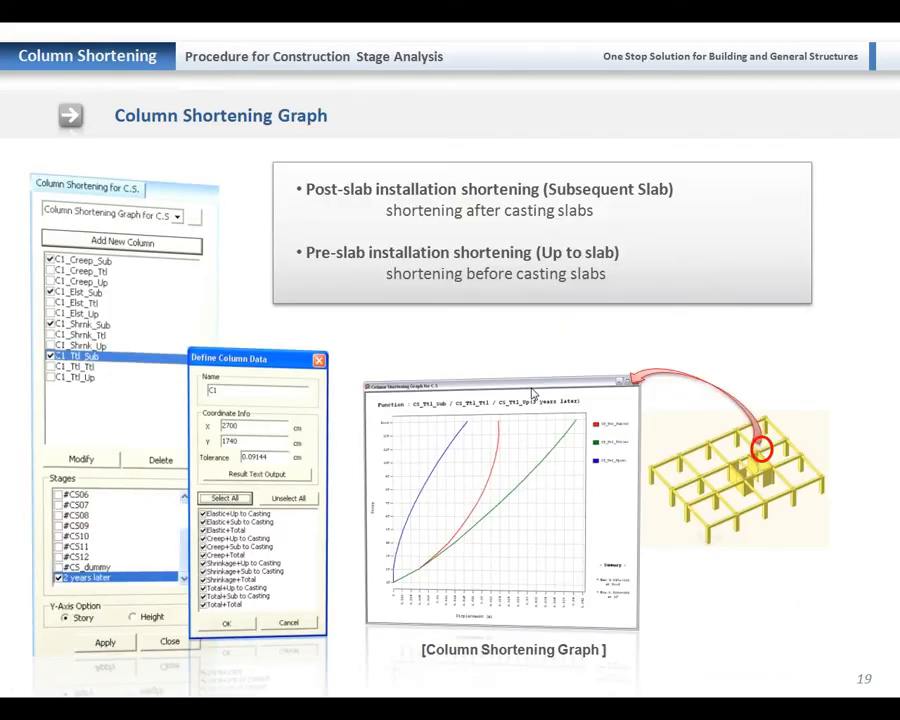
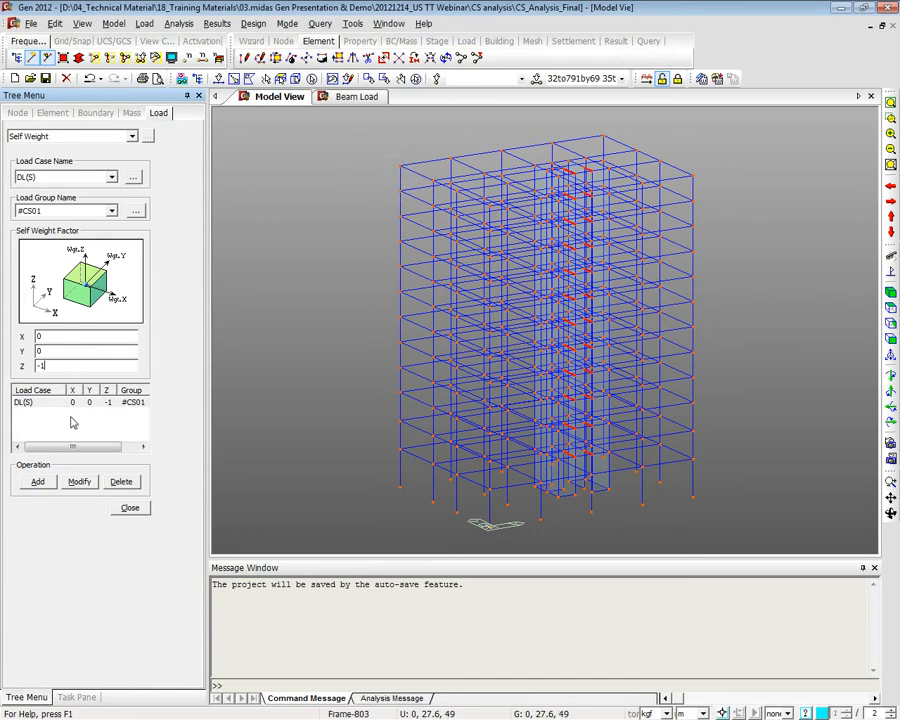
Consult the presentation slide on preventing modeling mistakes, return to midas Gen and select the DL(S) self weight entry in group #CS01
click(840, 10)
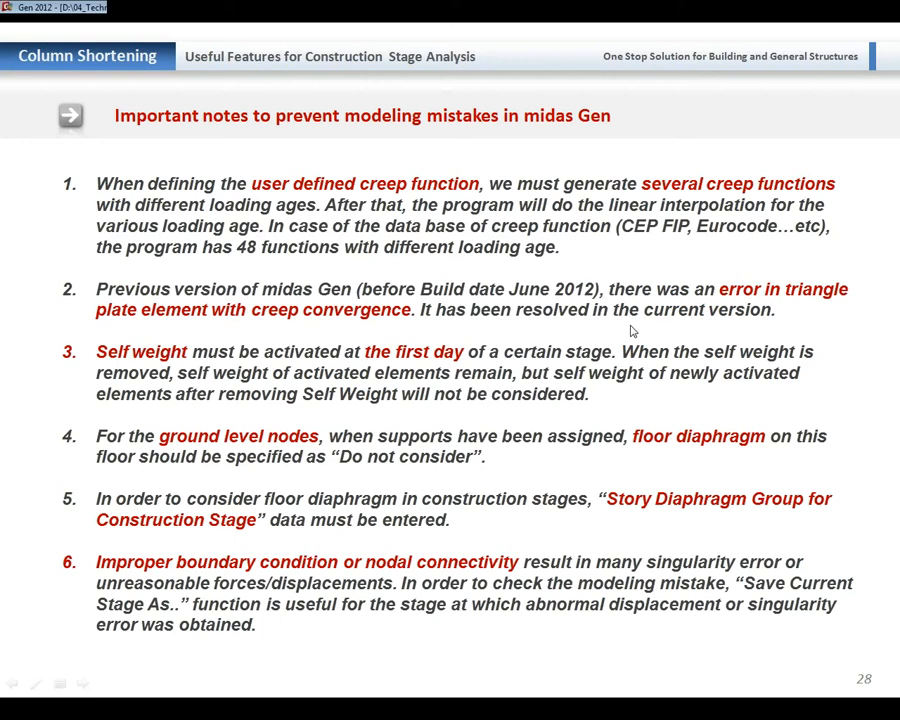
key(alt+Tab)
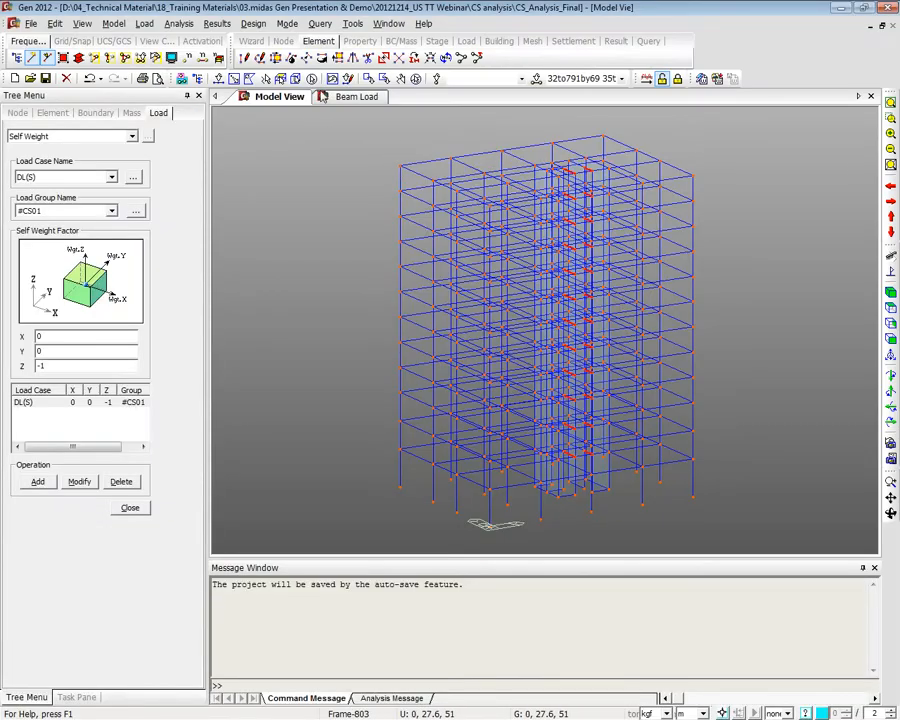
click(105, 403)
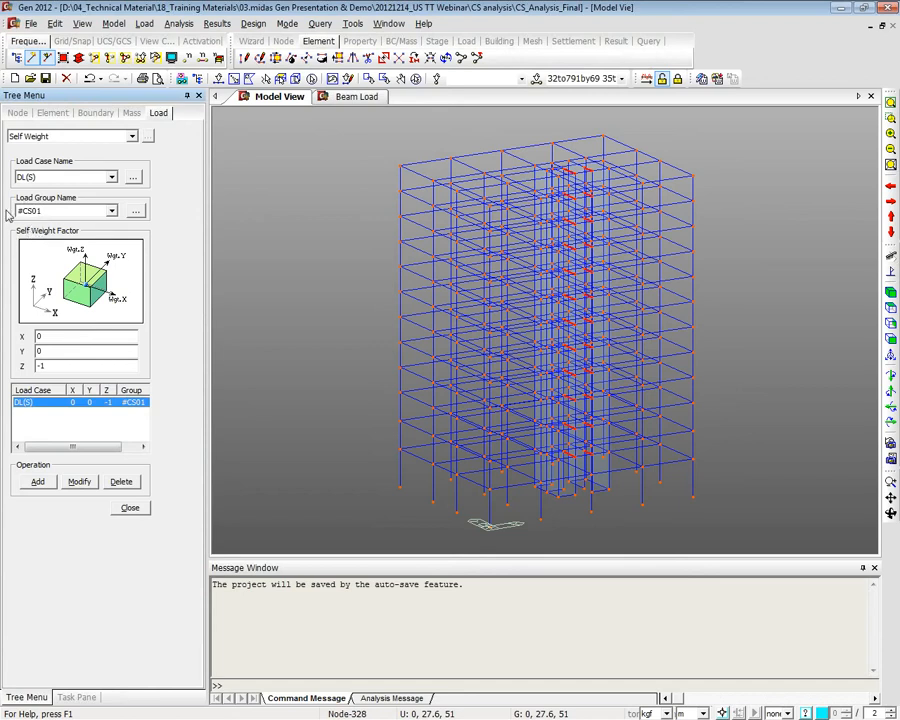
Check the activation day of load group #CS01 in the #CS01 construction stage definition and close it without changes
click(401, 41)
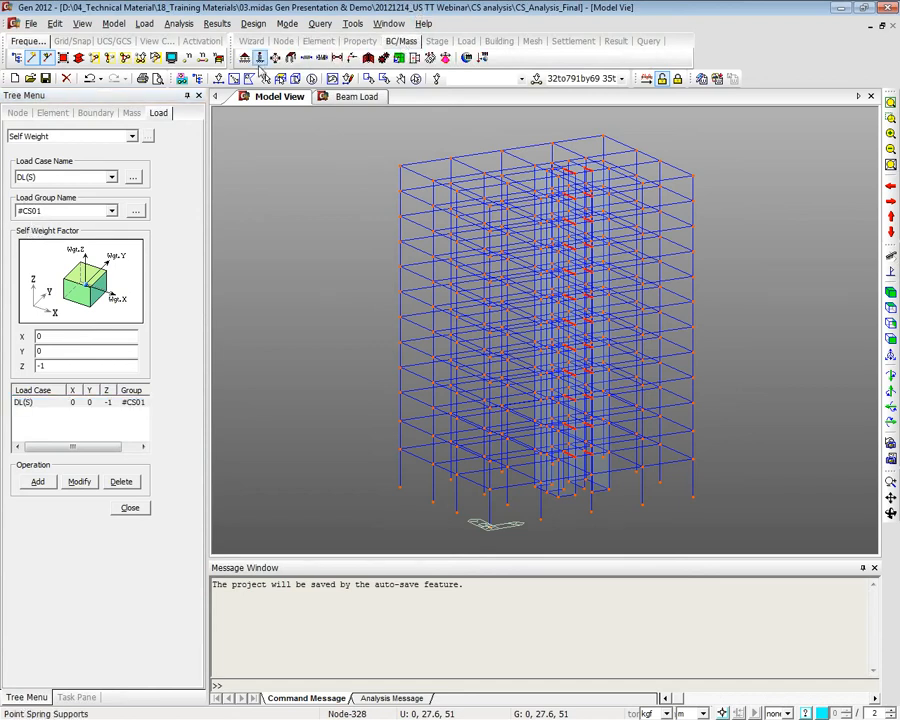
click(437, 41)
click(244, 57)
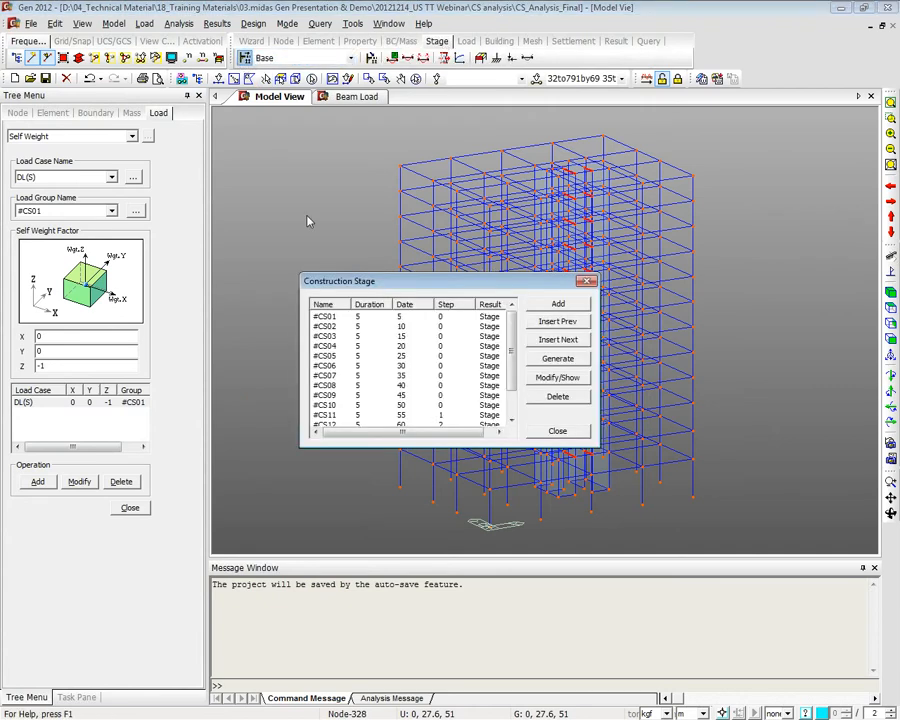
double_click(336, 317)
click(272, 310)
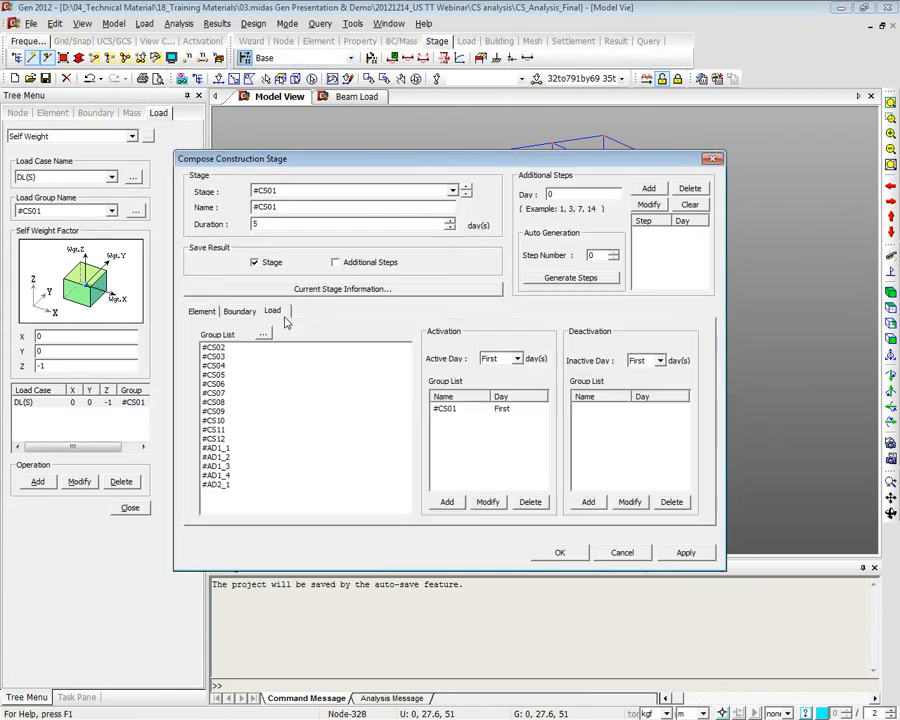
click(476, 414)
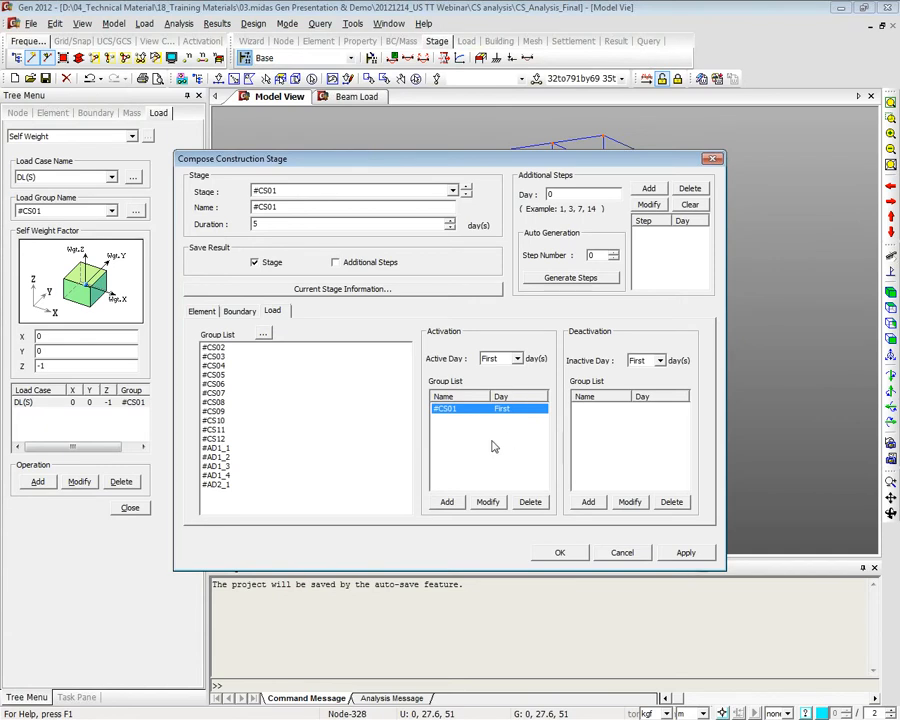
click(632, 553)
click(589, 283)
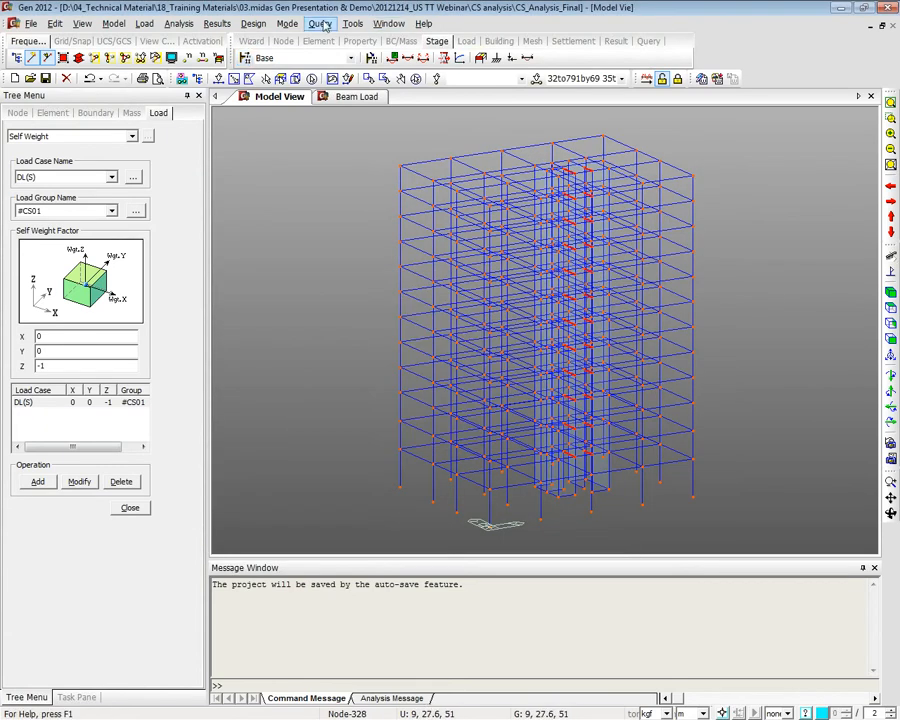
Set the current construction stage to #CS01
click(315, 61)
click(290, 80)
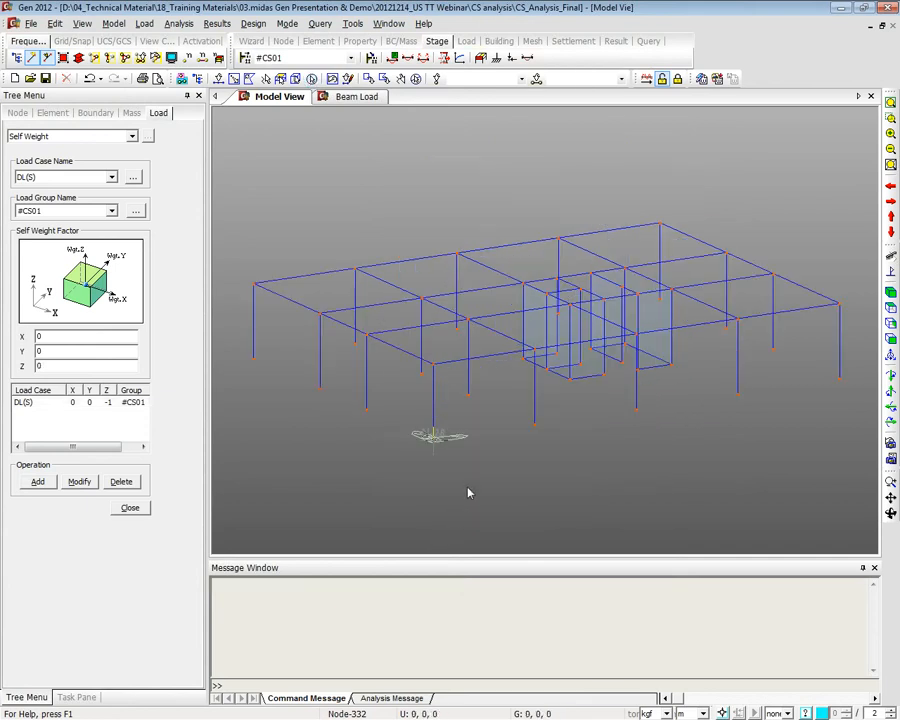
Set the current construction stage to #CS02, and glance at the presentation slide on modeling mistakes before returning to midas Gen
click(350, 58)
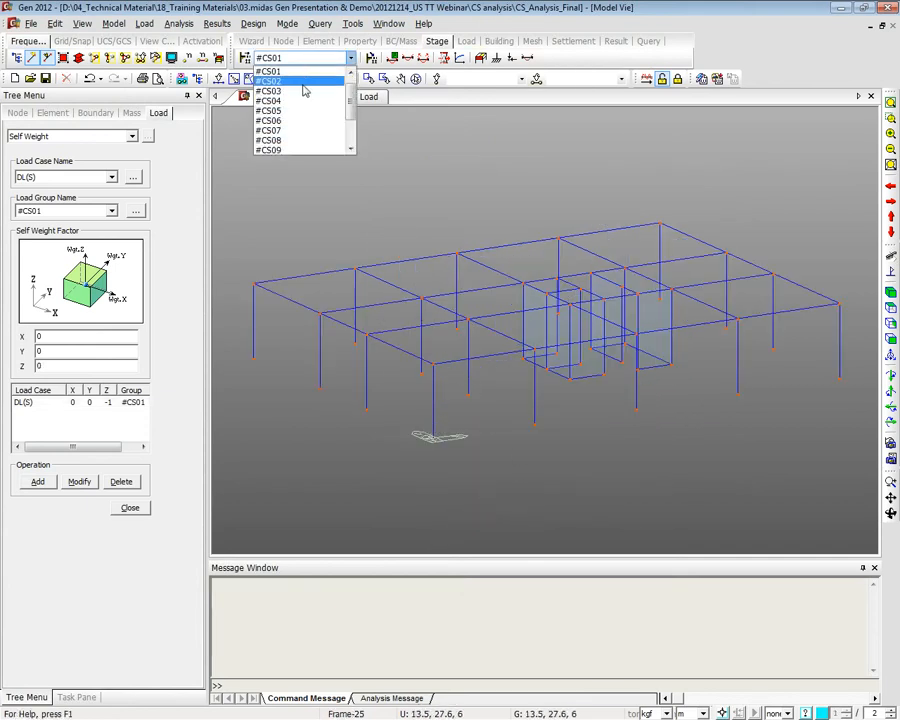
click(302, 88)
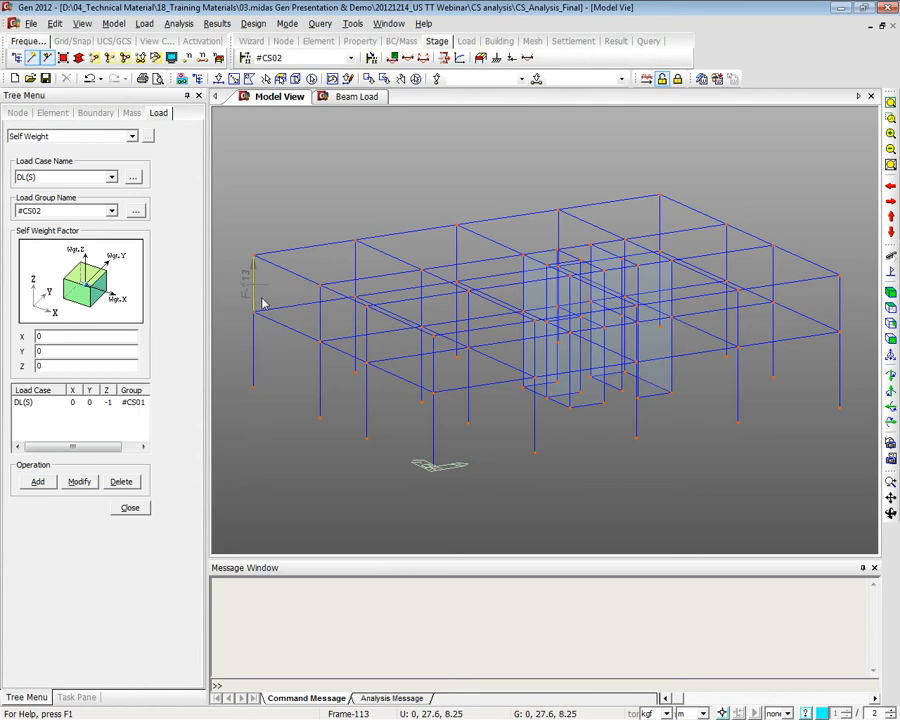
click(843, 7)
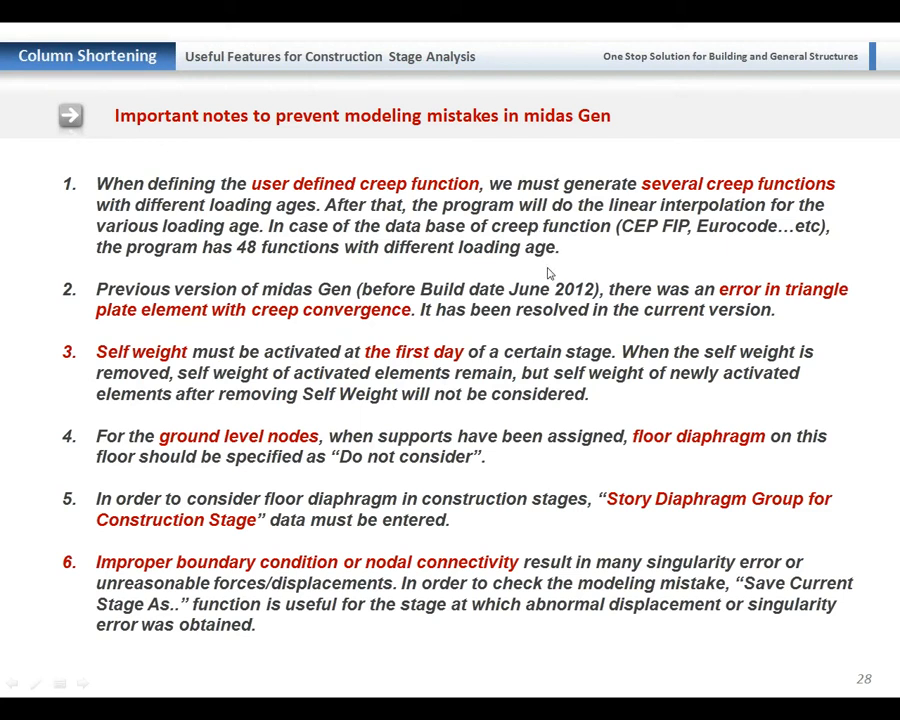
key(alt+Tab)
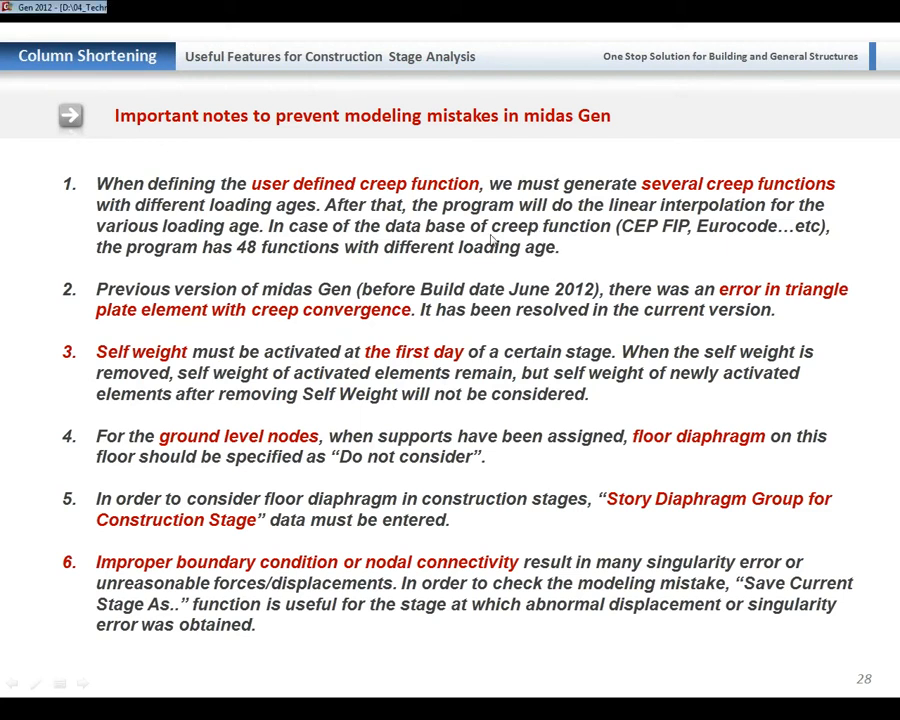
Open the load settings of the #CS01 construction stage and examine the active day options and the activated load group #CS01
click(245, 58)
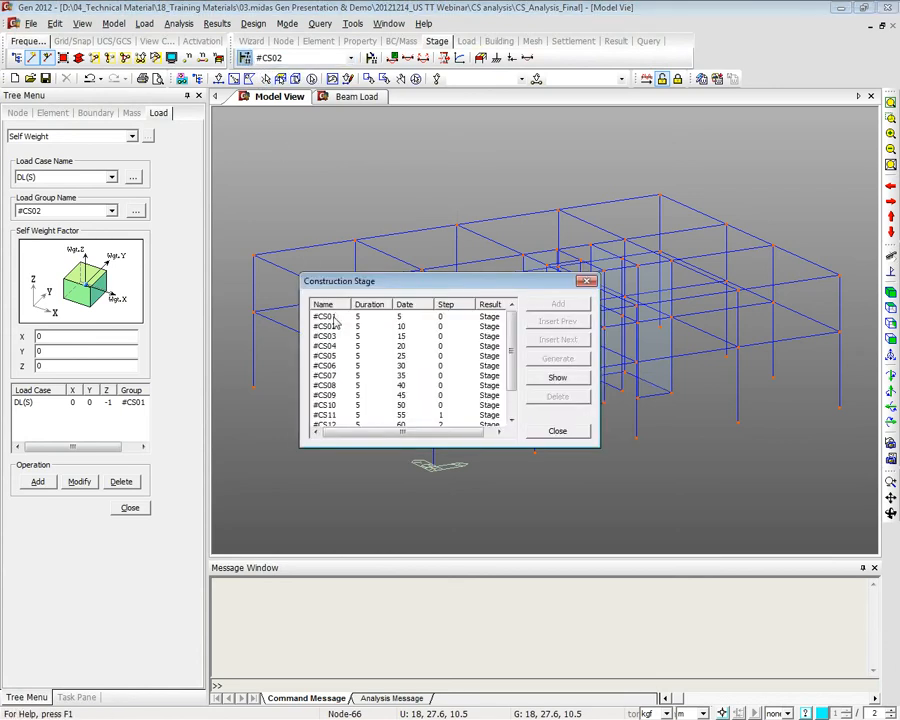
double_click(318, 307)
click(281, 313)
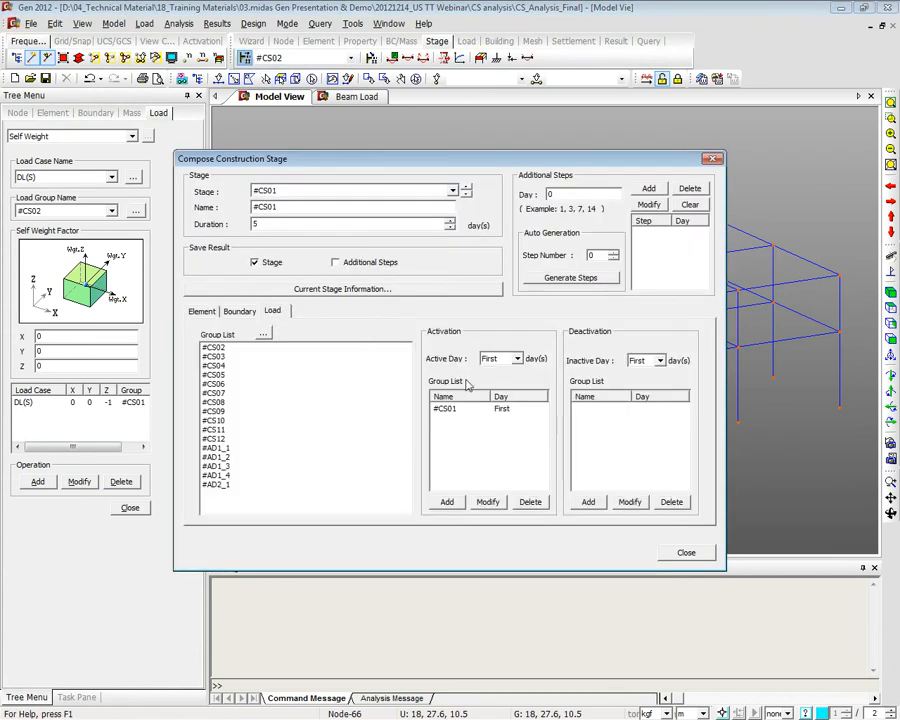
click(517, 358)
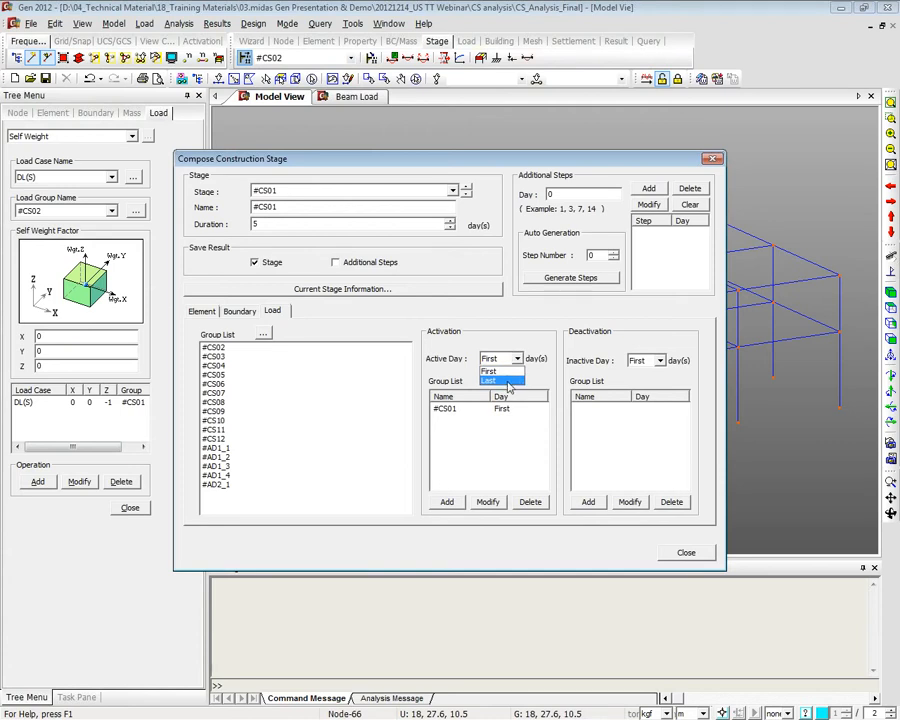
click(551, 381)
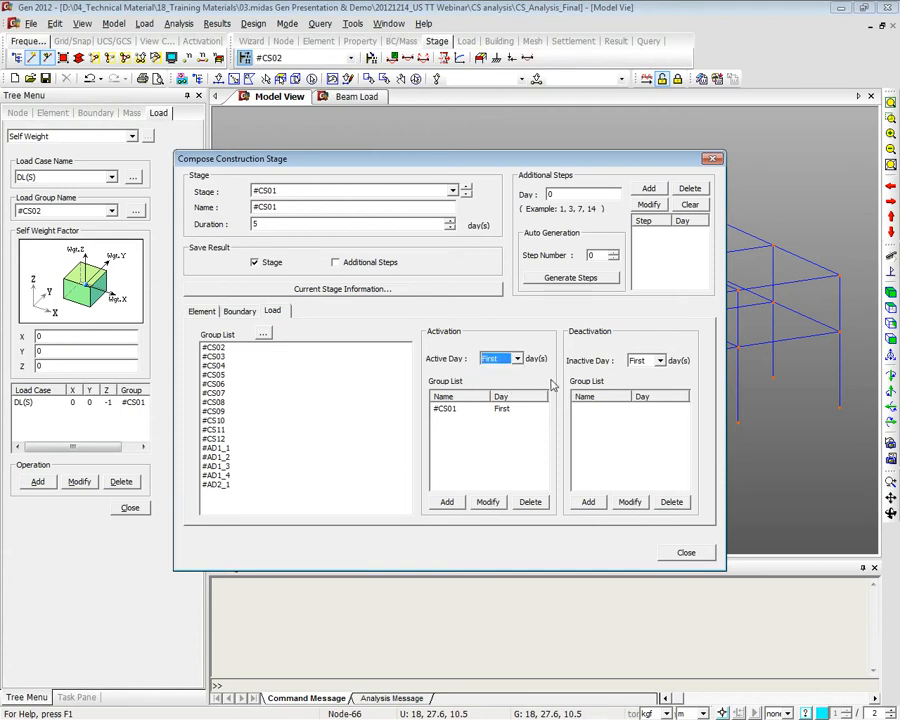
click(471, 410)
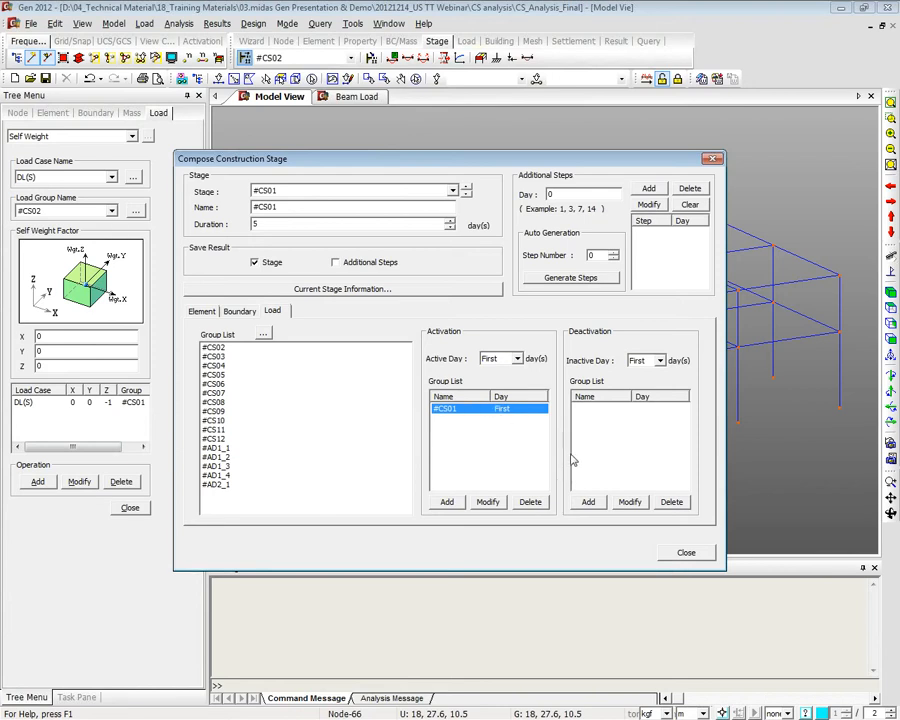
drag(513, 157, 562, 118)
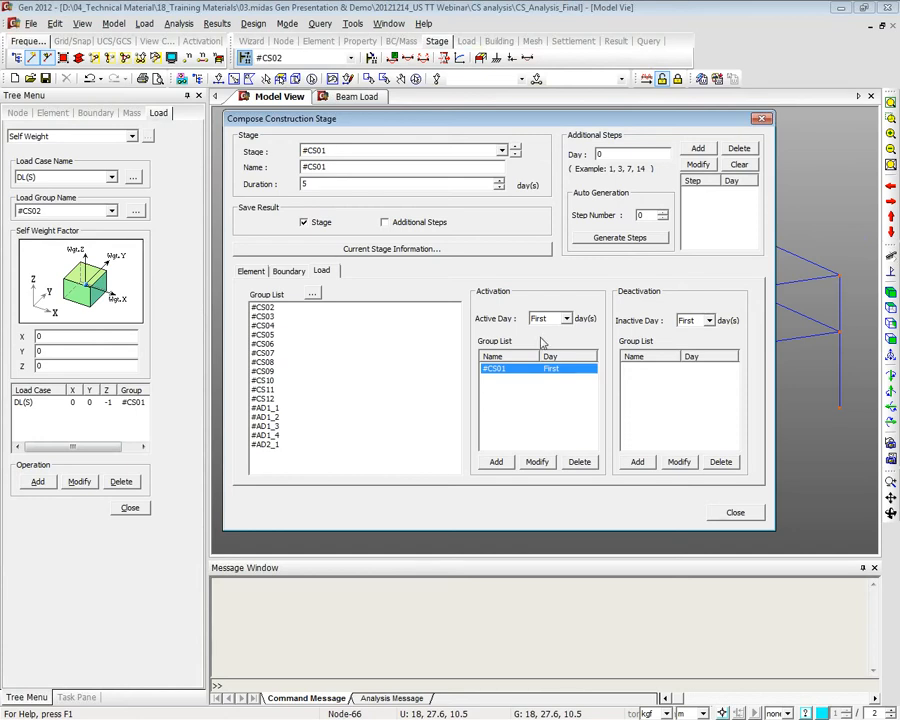
Examine the Additional Steps day entry and the activation day choices for load group #CS01, keeping the active day as First
double_click(606, 154)
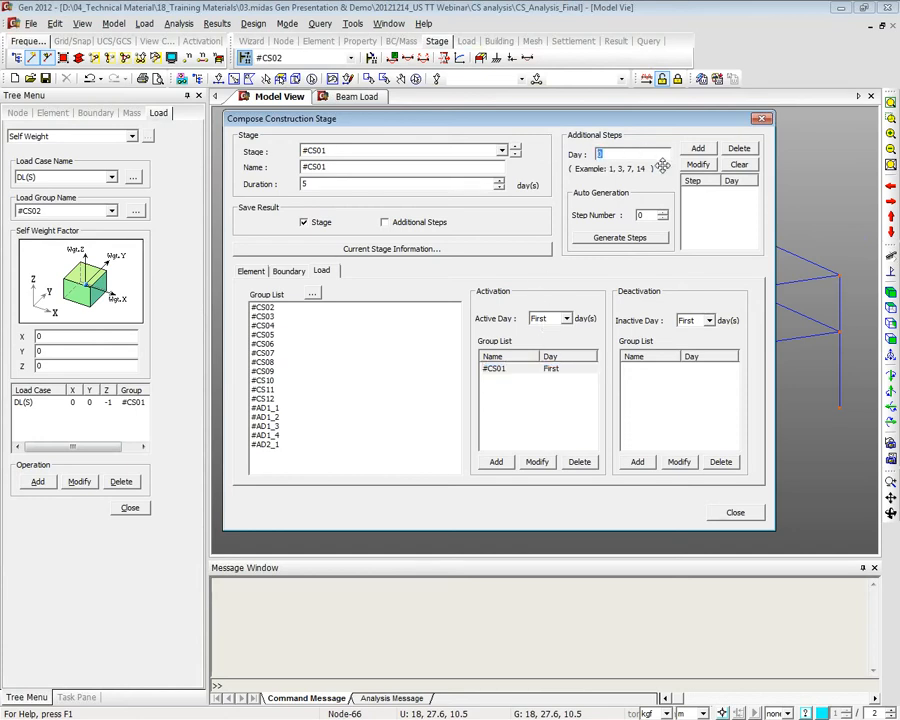
click(548, 320)
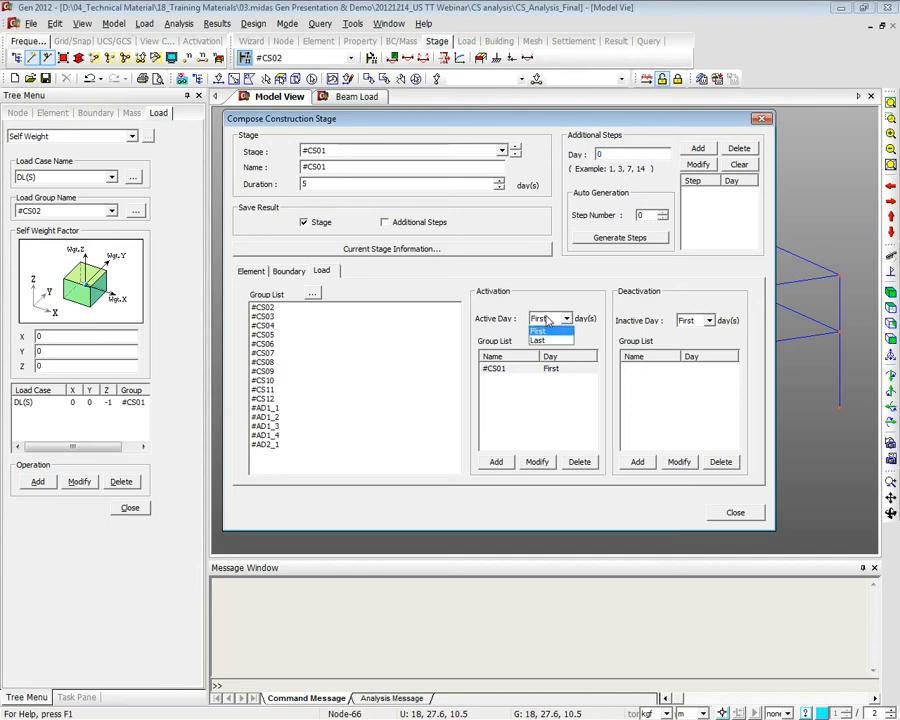
click(548, 327)
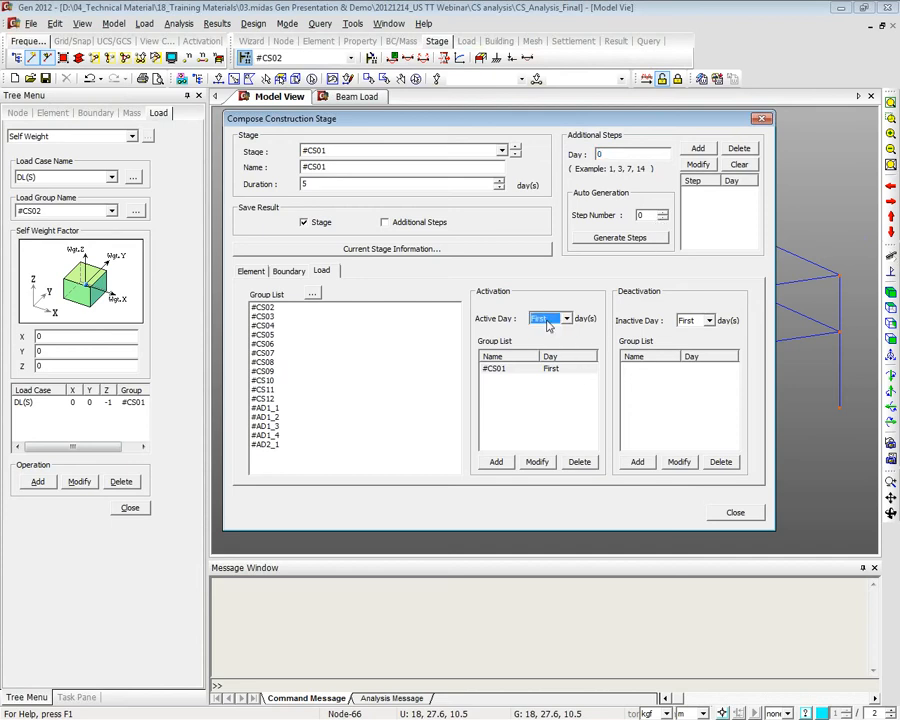
click(524, 404)
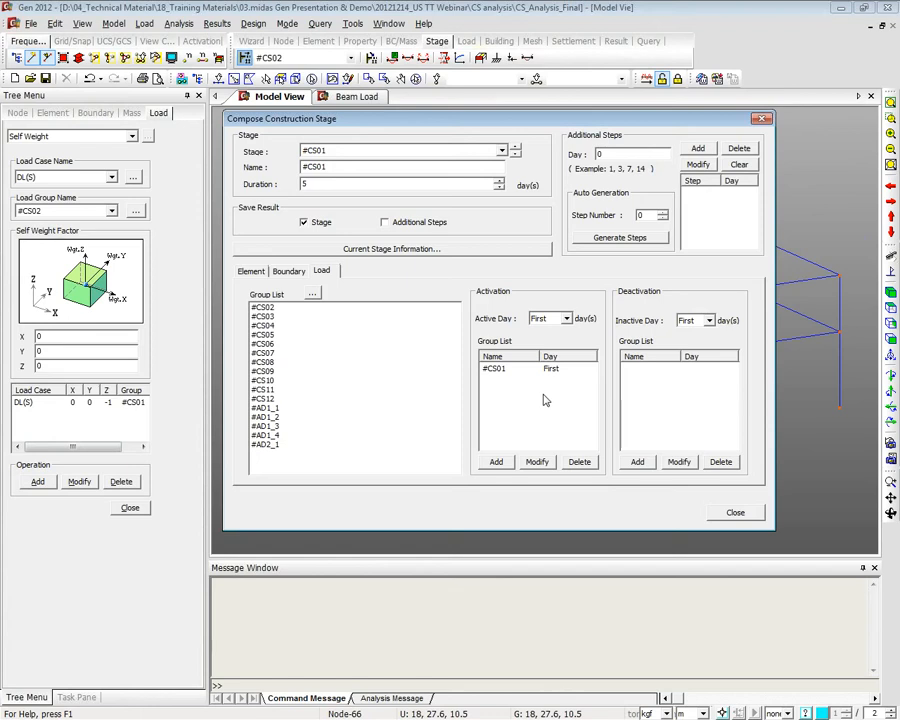
click(544, 370)
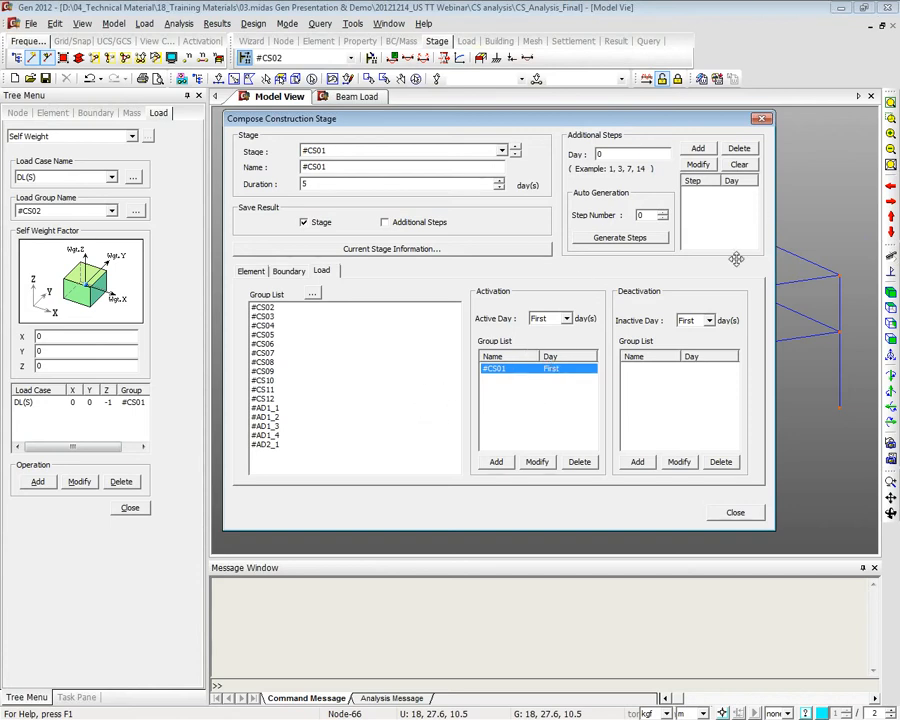
Consult the slide on preventing modeling mistakes, return to midas Gen and close the construction stage dialogs without changes
click(475, 718)
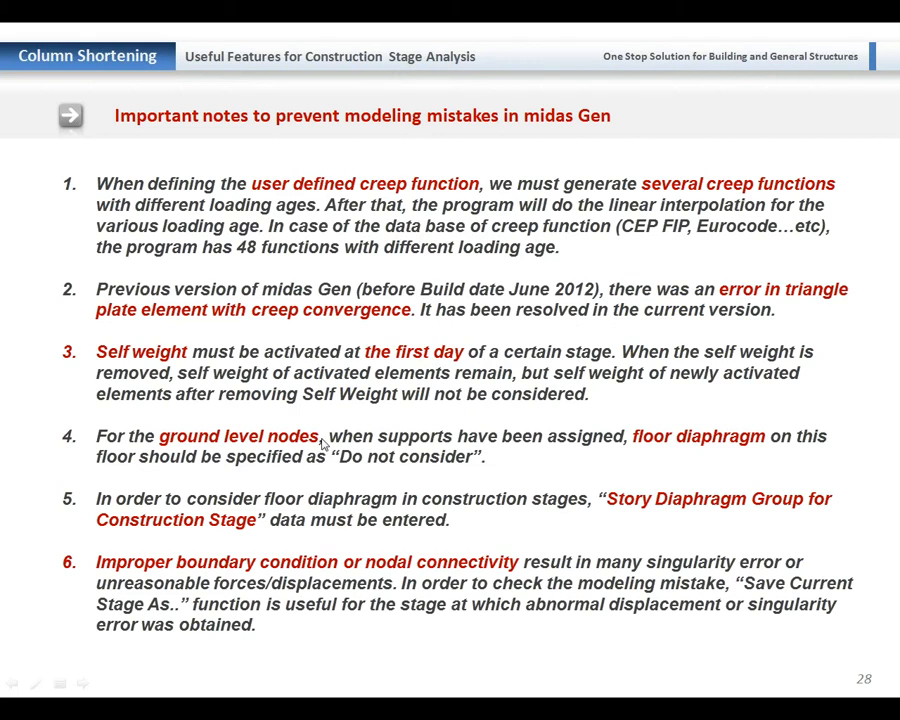
key(alt+Tab)
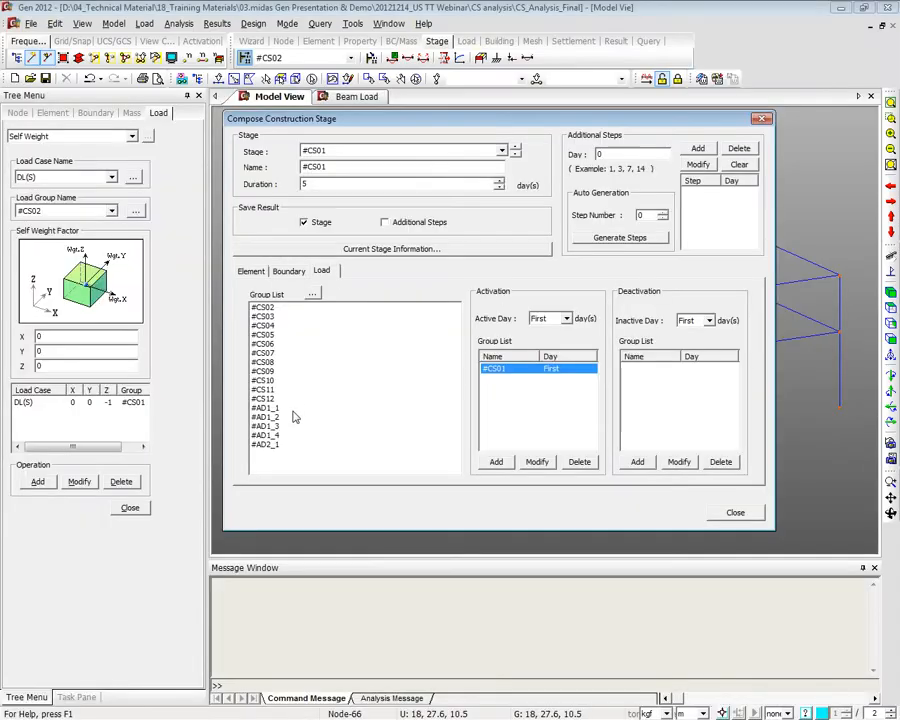
click(725, 516)
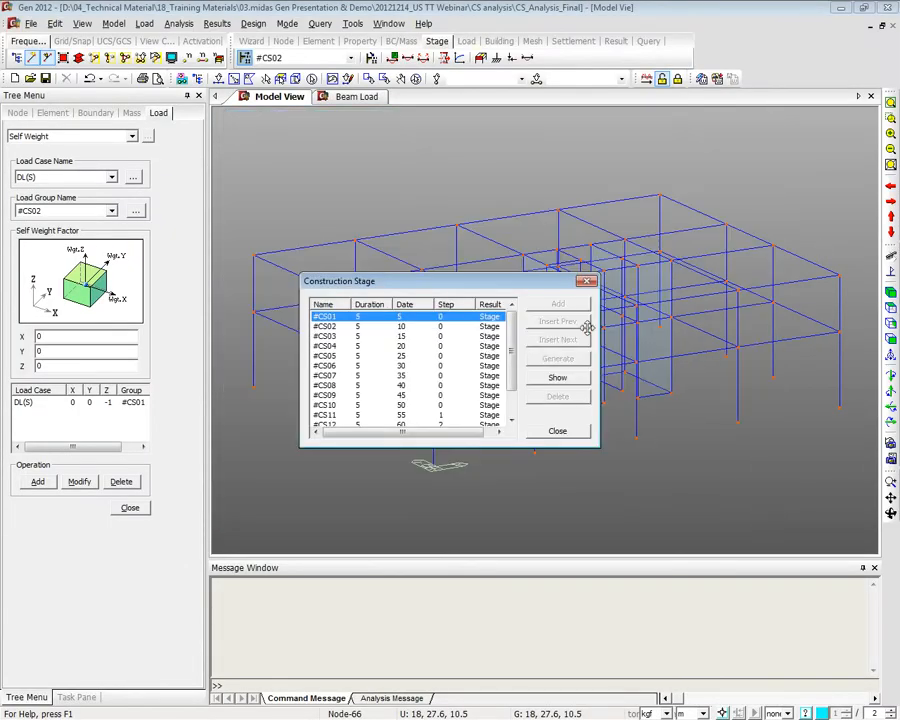
click(590, 283)
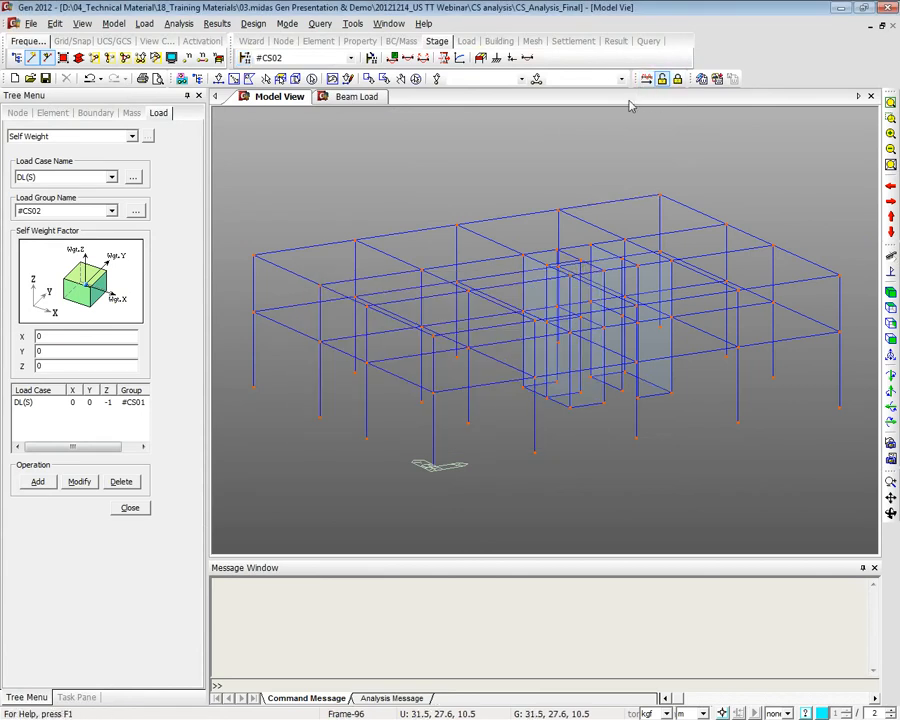
Set the current construction stage to Base
click(280, 58)
scroll(269, 84, up, 1)
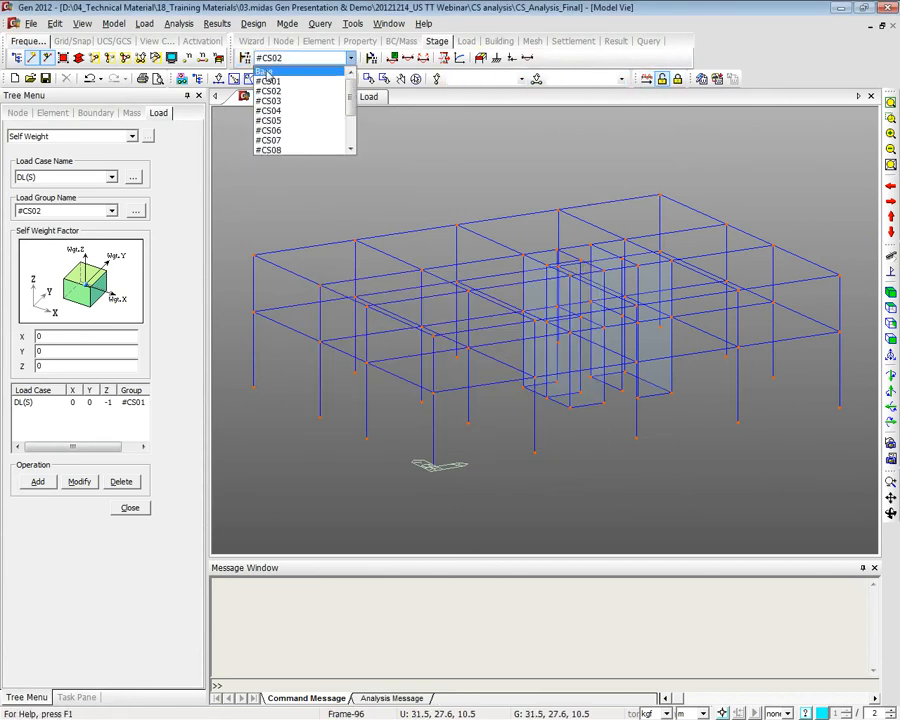
click(269, 73)
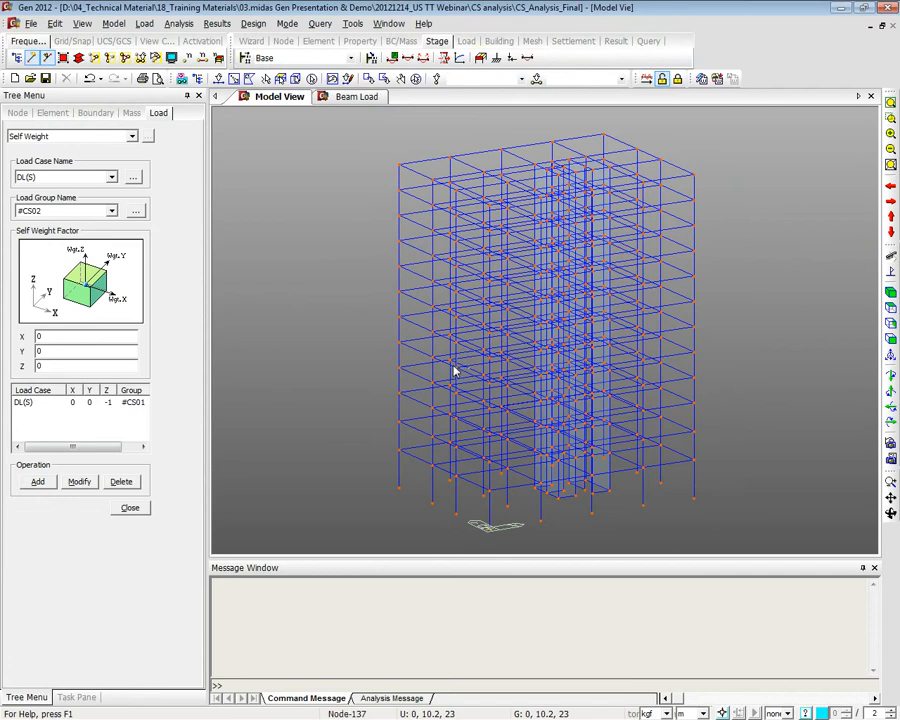
Look through the floor diaphragm settings in Story Data, then close both the table and the Self Weight load form
key(ctrl+alt+s)
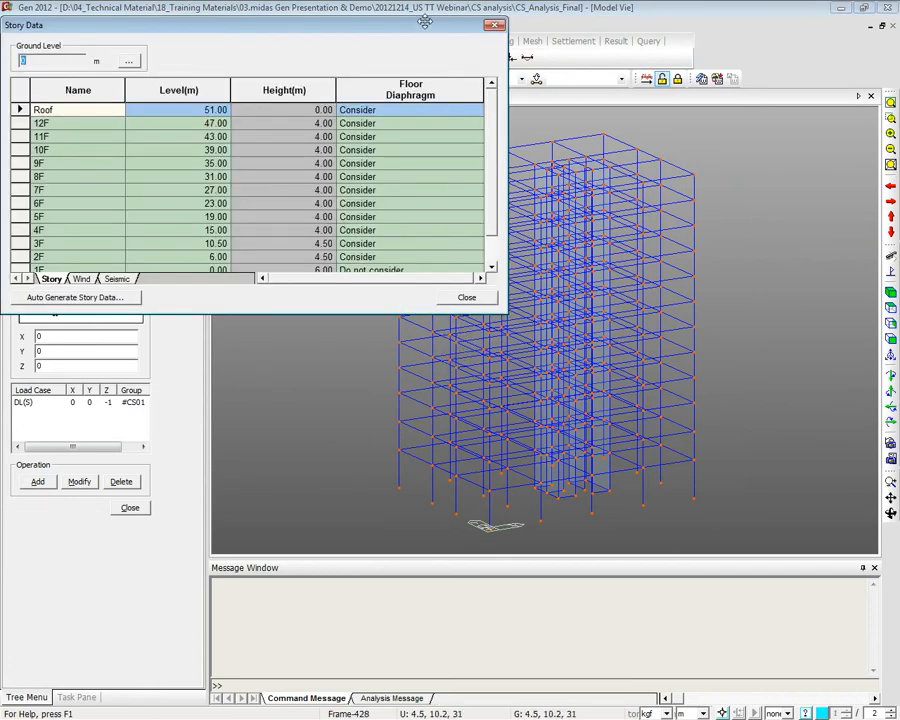
drag(298, 22, 567, 142)
drag(760, 268, 762, 336)
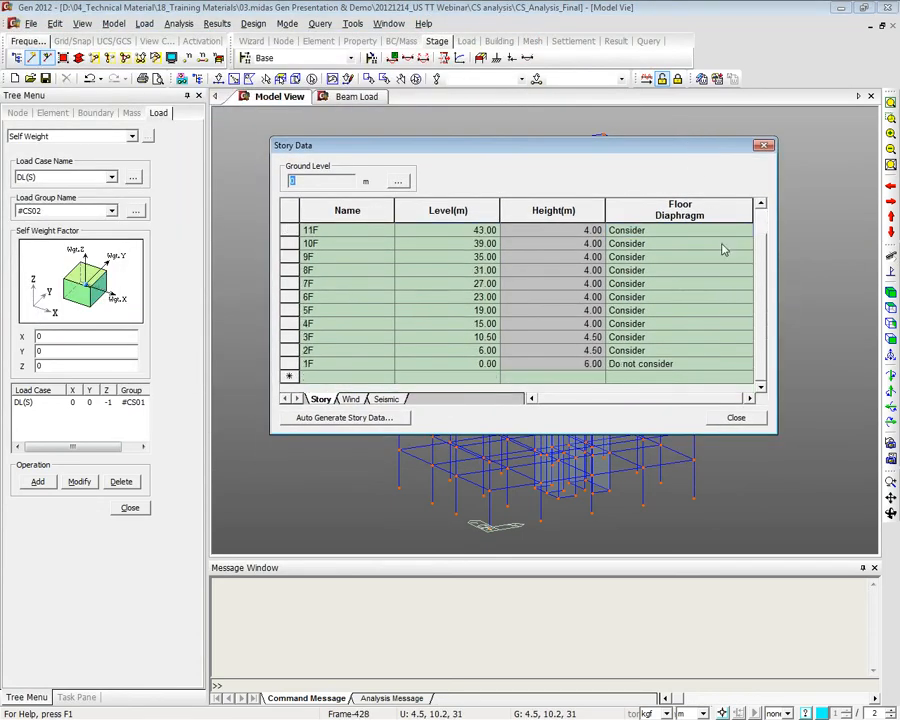
click(765, 145)
click(130, 507)
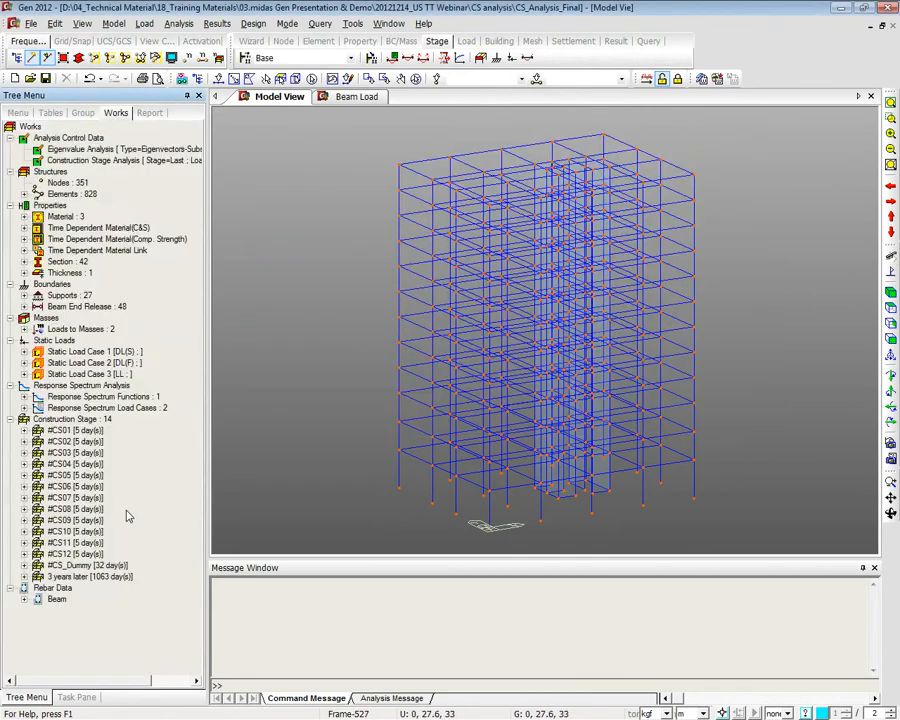
Reopen the Story Data table and highlight its whole Floor Diaphragm column
click(116, 26)
mouse_move(168, 195)
click(267, 214)
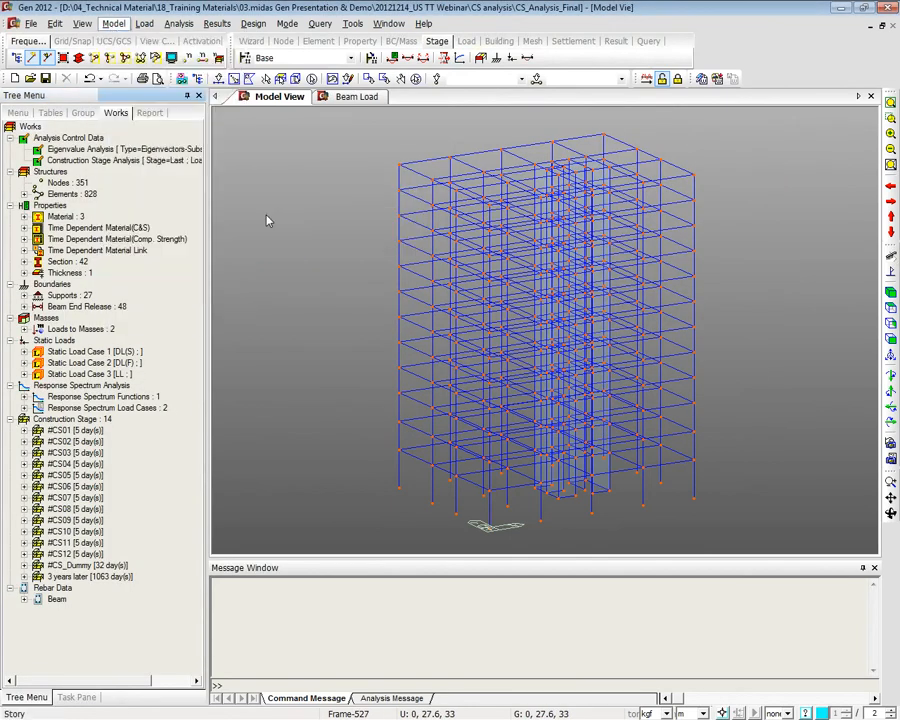
drag(326, 44, 482, 80)
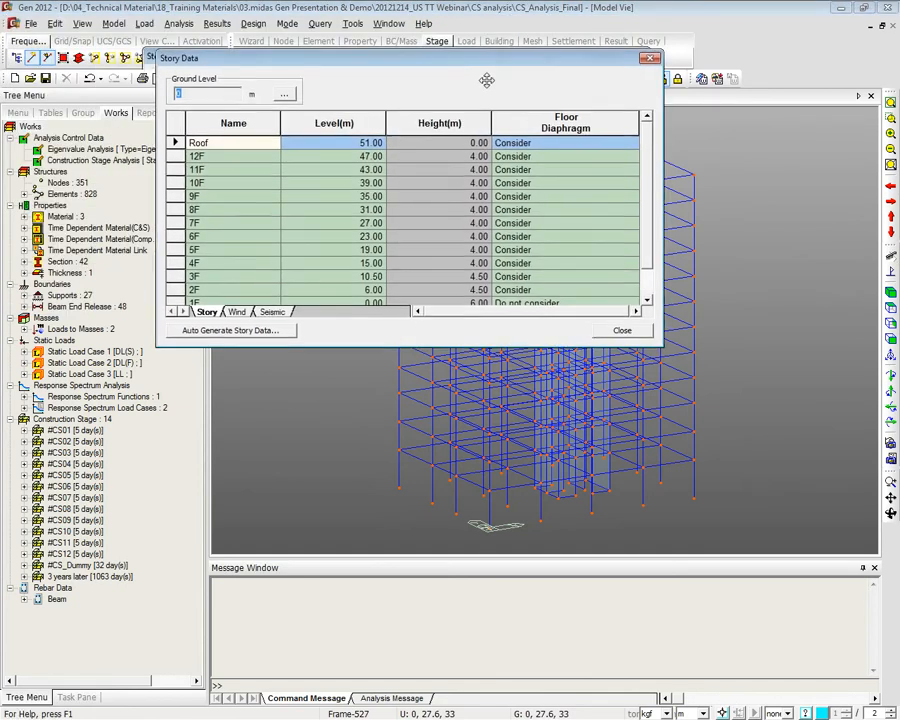
drag(369, 165, 539, 127)
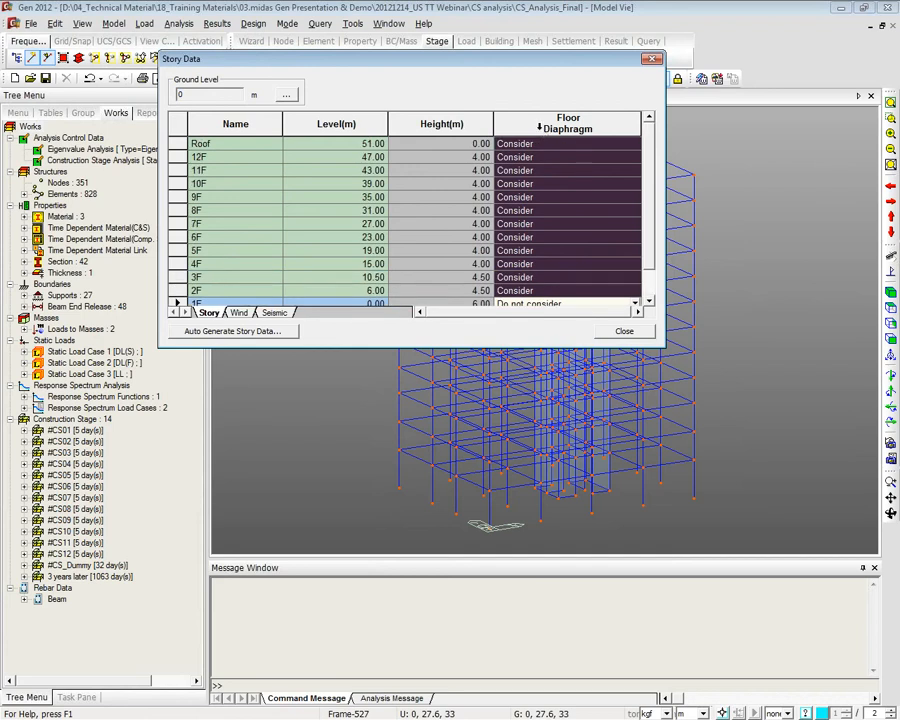
Inspect the floor diaphragm settings of the lower stories, especially ground level 1F, and close Story Data without changes
click(551, 175)
scroll(554, 243, down, 1)
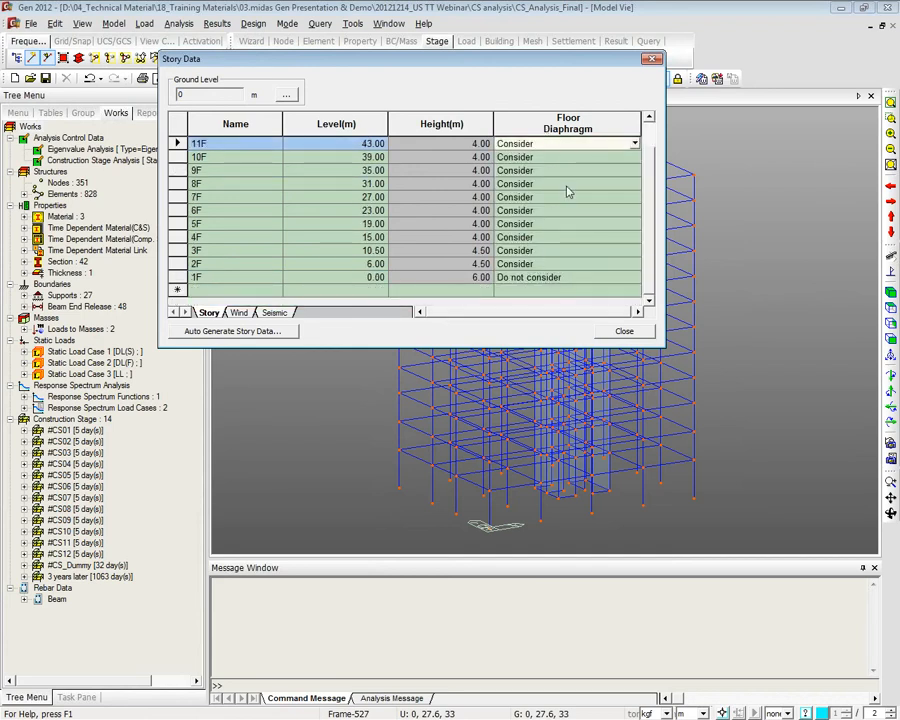
click(546, 279)
click(546, 265)
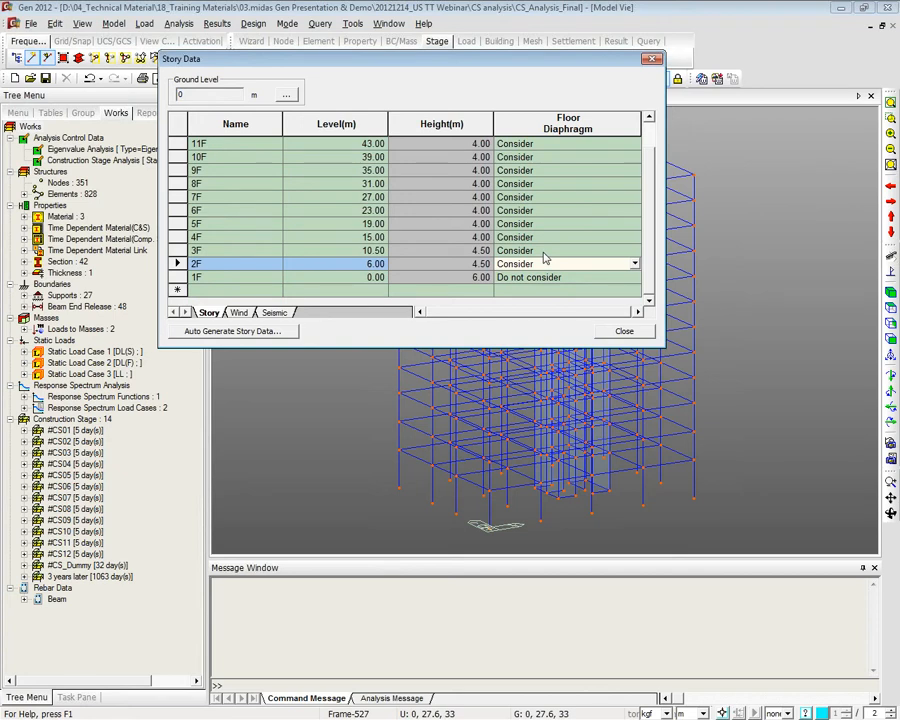
click(545, 252)
click(540, 240)
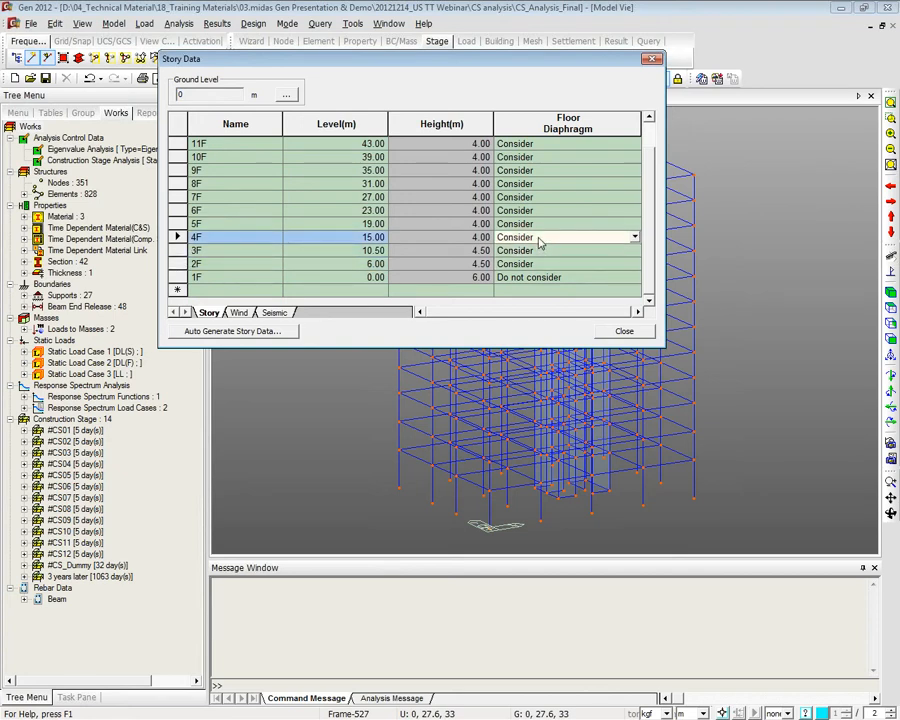
click(545, 264)
click(553, 278)
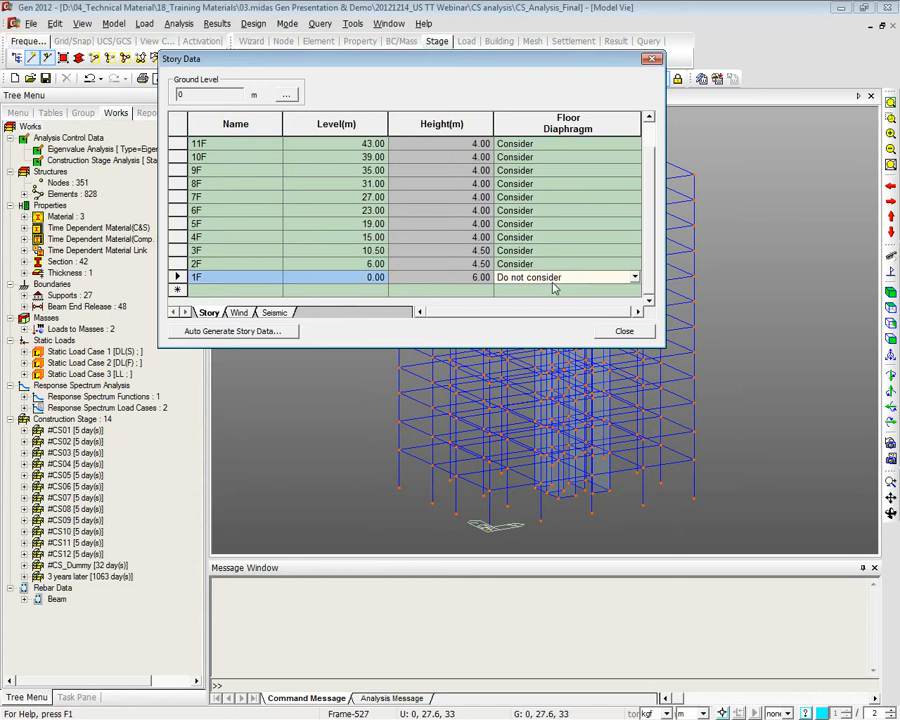
click(624, 331)
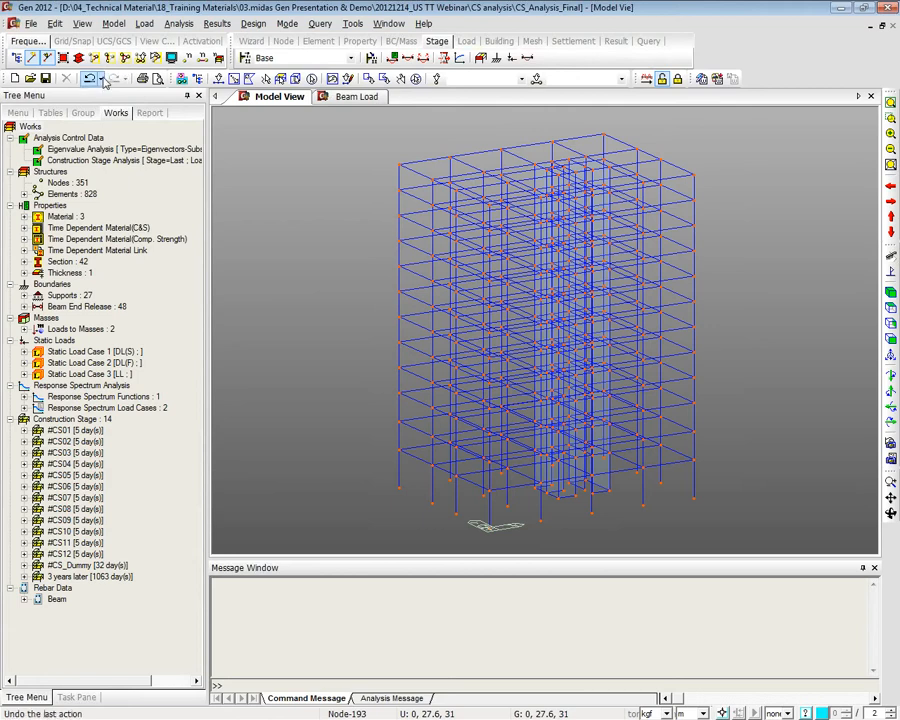
Display the Type 1 [111111] supports on the model and switch to the presentation
click(66, 295)
click(24, 295)
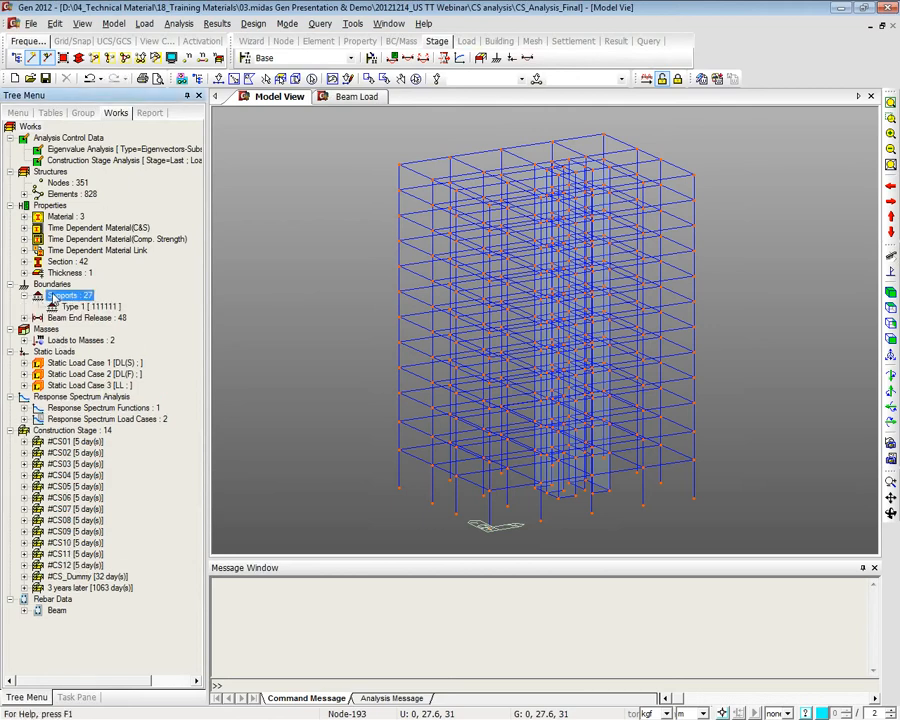
right_click(84, 307)
click(106, 494)
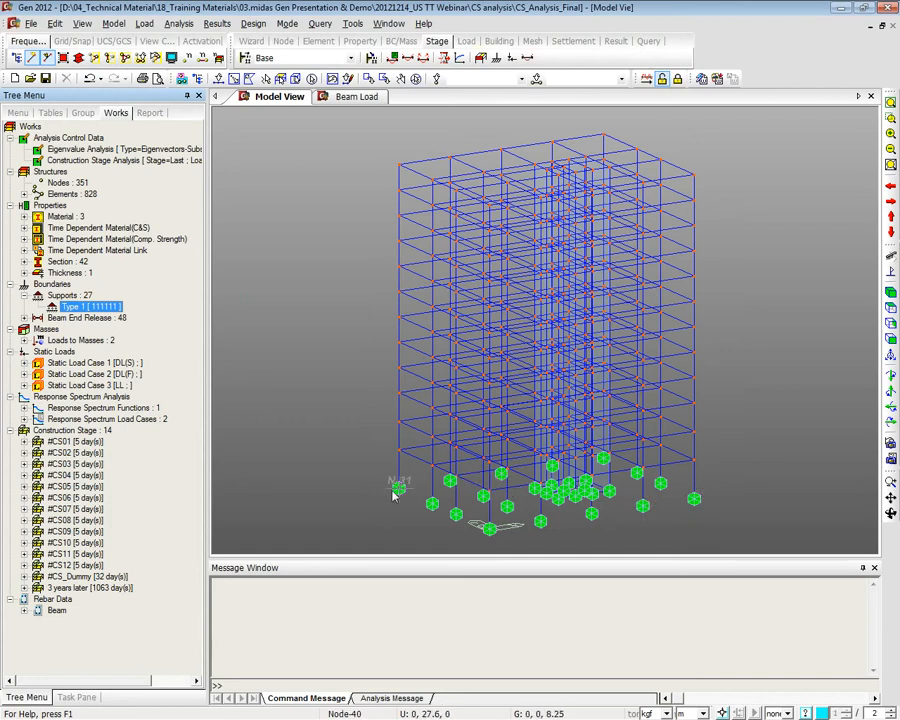
key(alt+Tab)
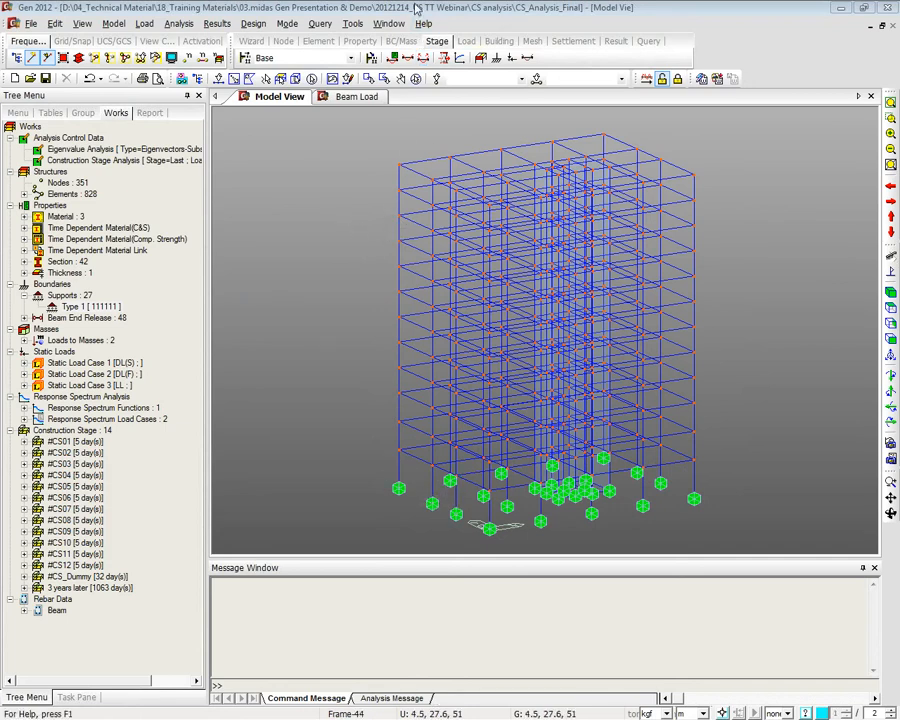
Set the floor diaphragm of ground story 1F to Consider in Story Data and close the table
click(328, 74)
click(385, 269)
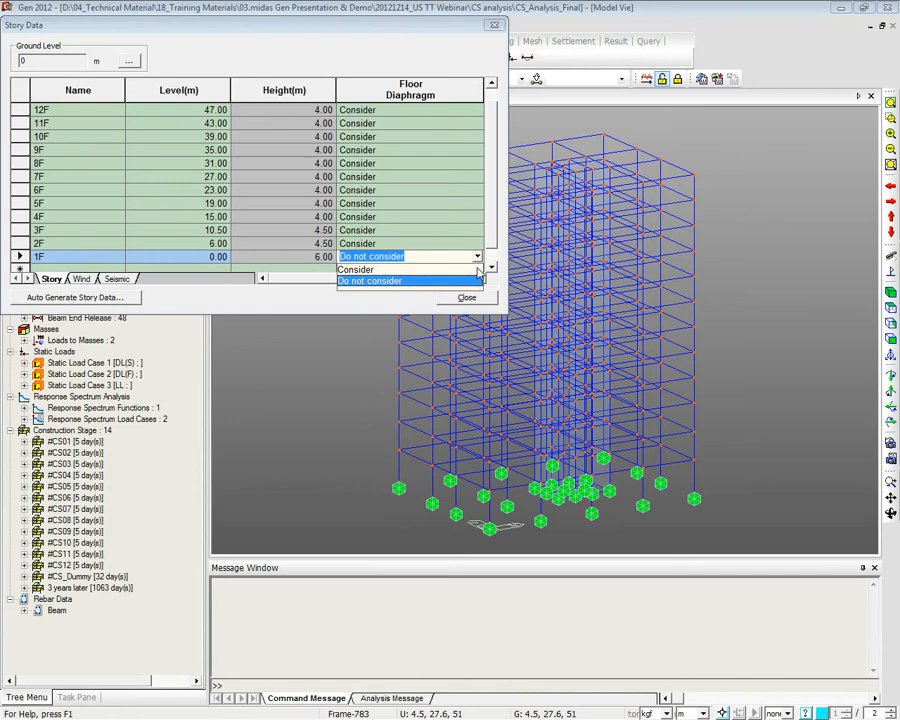
click(385, 278)
click(400, 257)
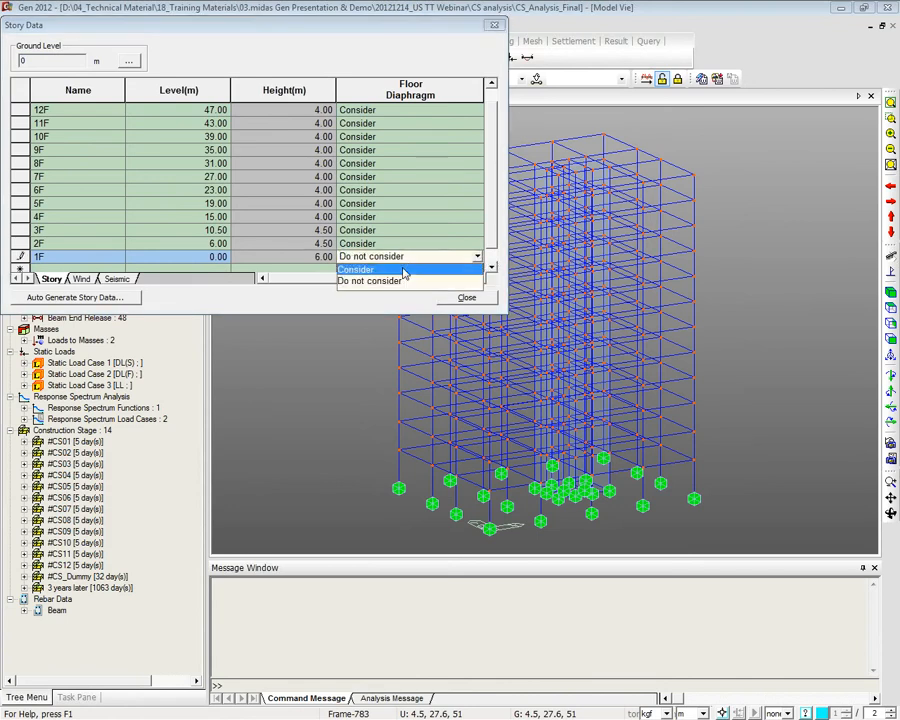
click(400, 267)
click(257, 203)
click(261, 191)
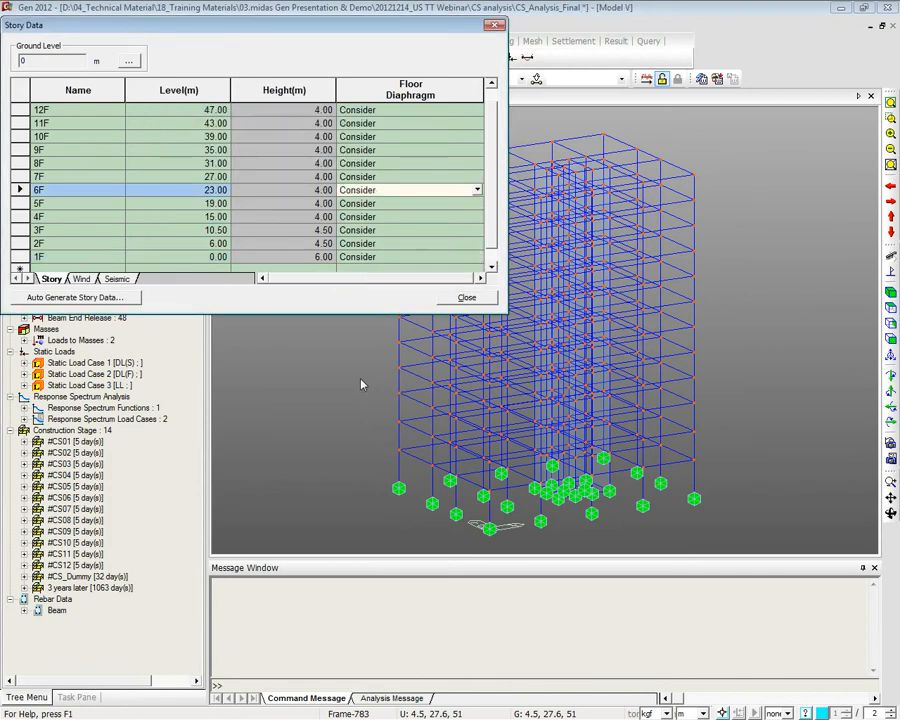
click(468, 298)
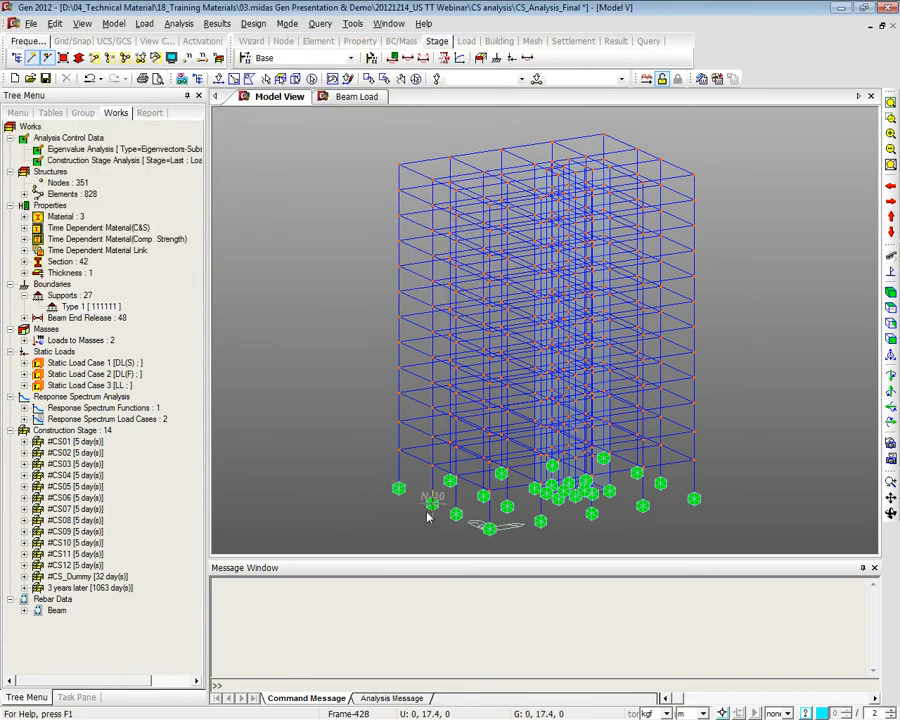
Run the analysis and highlight the warning text about constrained degrees-of-freedom at slave nodes in the message window
click(645, 80)
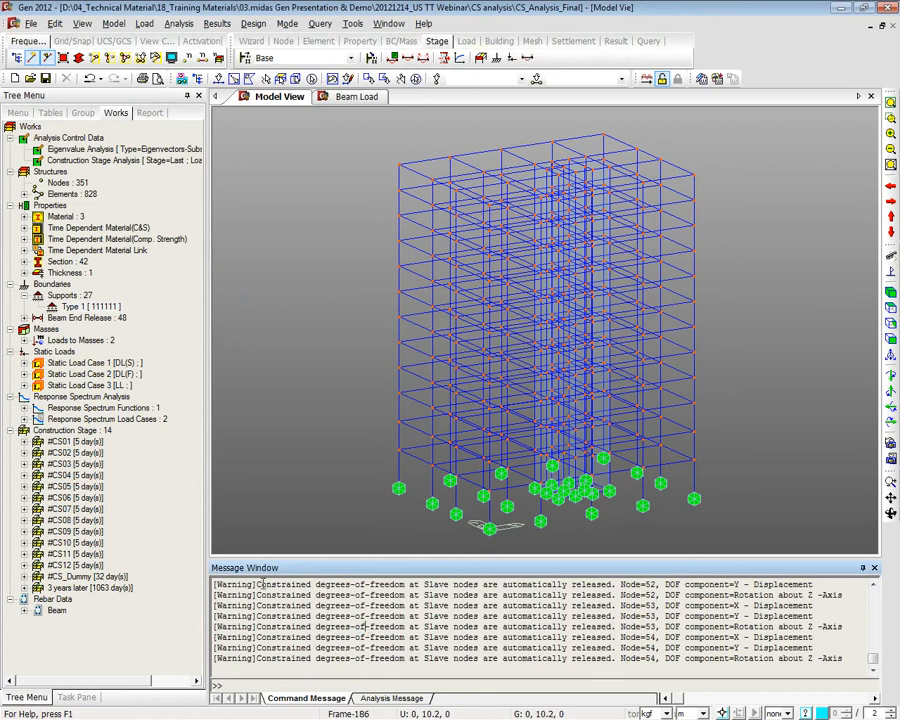
drag(258, 584, 572, 586)
click(588, 586)
drag(285, 584, 624, 586)
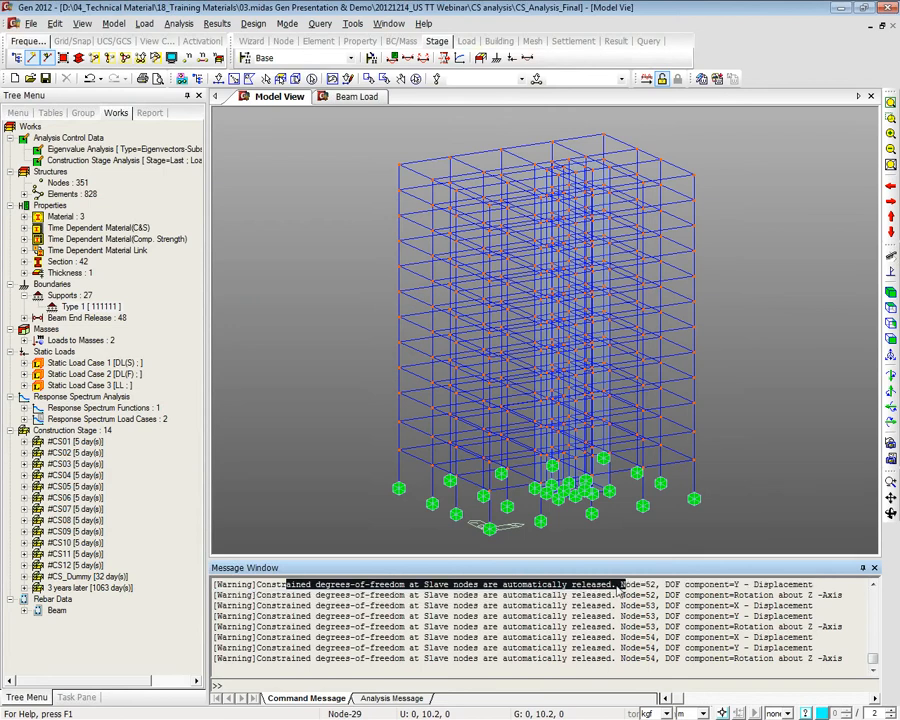
click(616, 585)
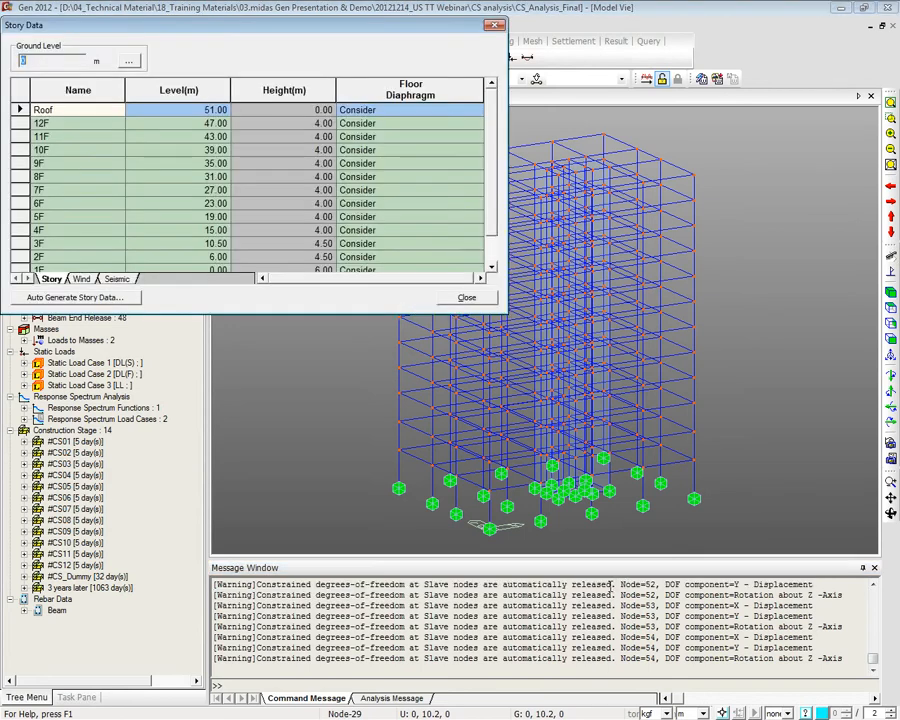
Set the floor diaphragm of ground story 1F to Do not consider in Story Data and close the table
drag(491, 170, 496, 271)
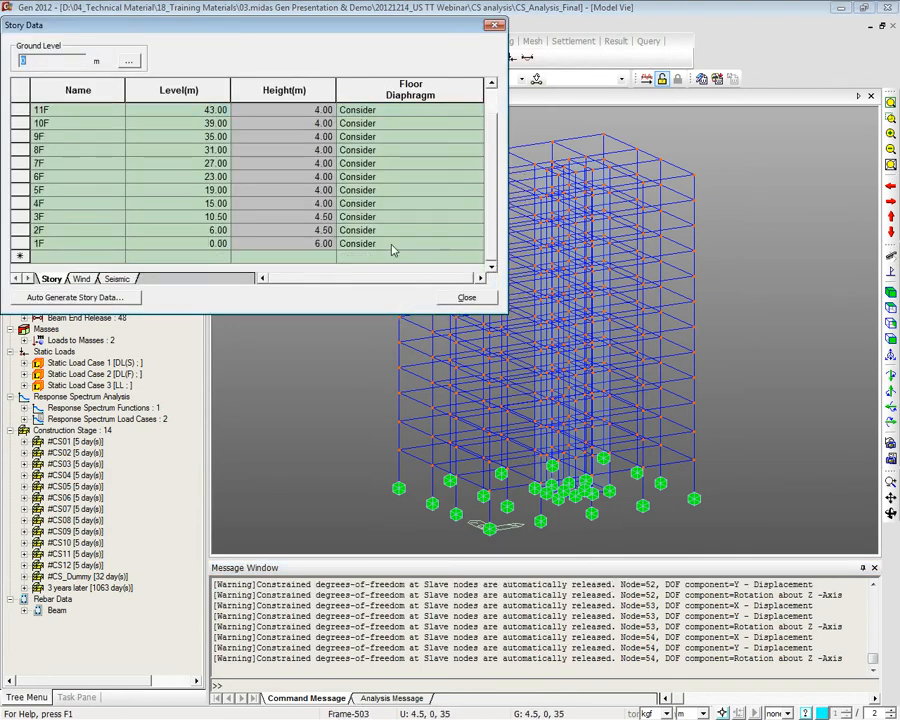
click(348, 247)
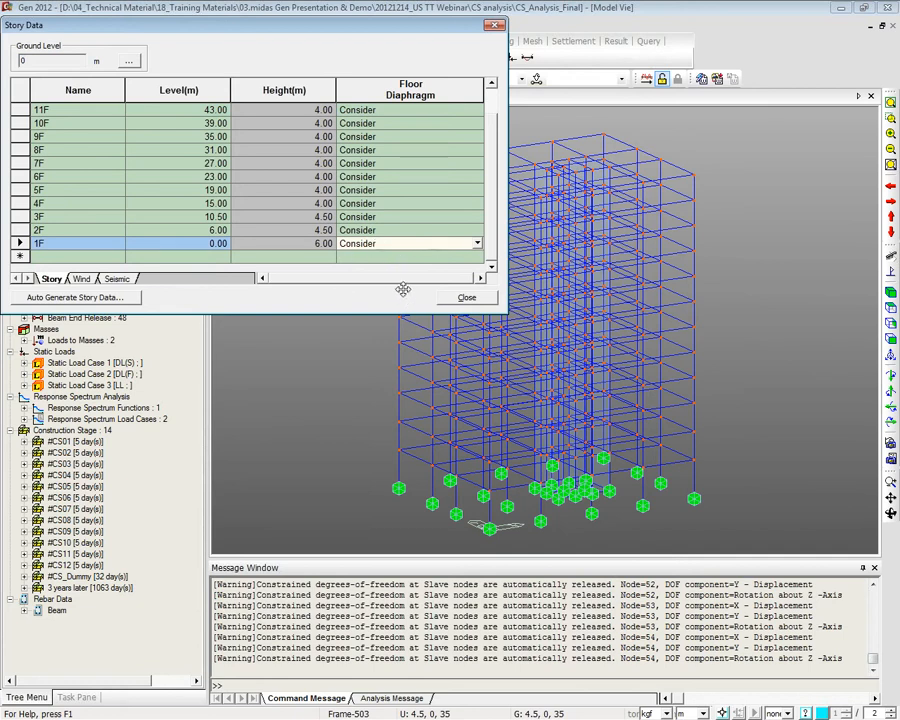
click(477, 243)
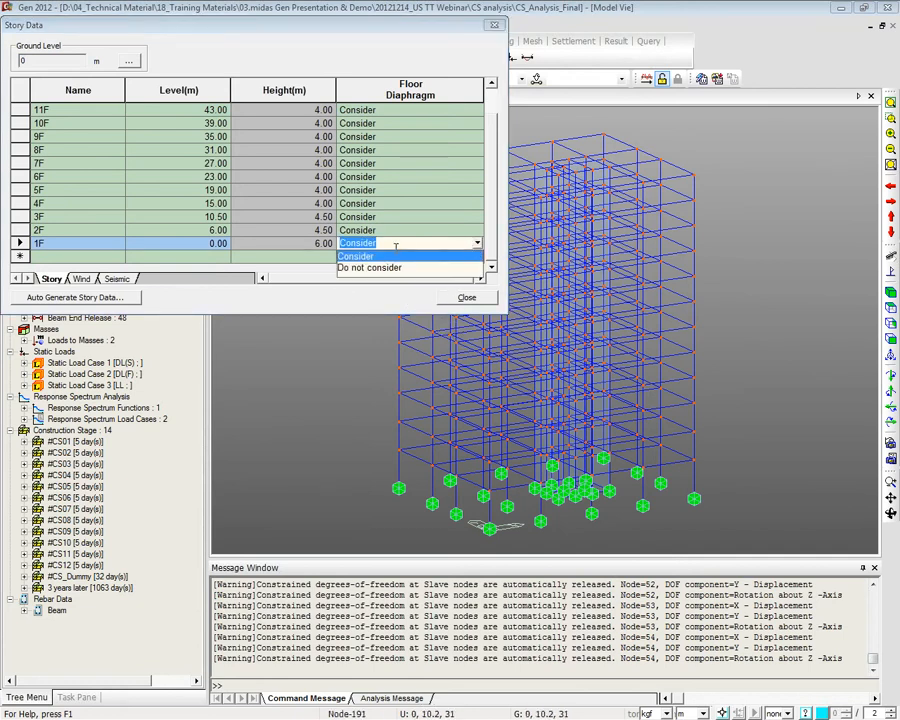
click(390, 264)
key(Up)
key(Up)
key(Up)
key(Up)
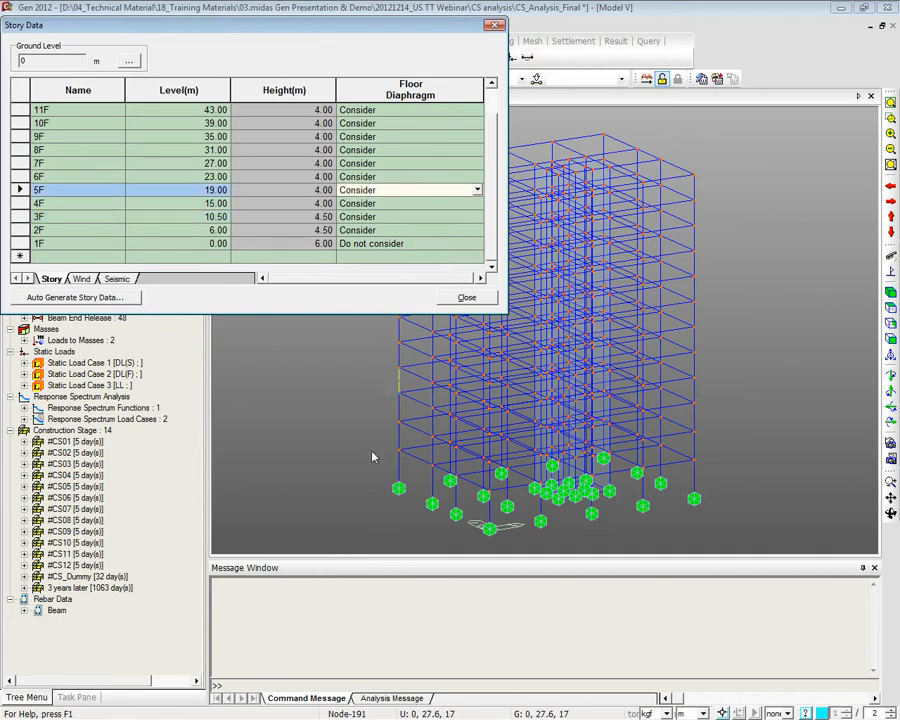
click(467, 297)
Switch to the presentation to view the notes on preventing modeling mistakes, and return to midas Gen
click(379, 606)
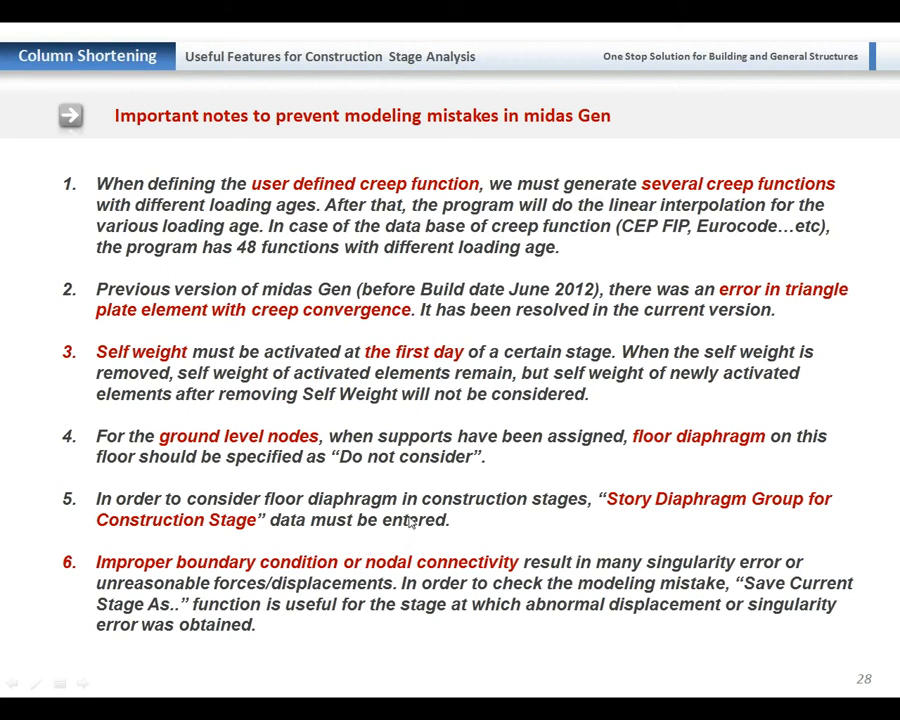
key(alt+Tab)
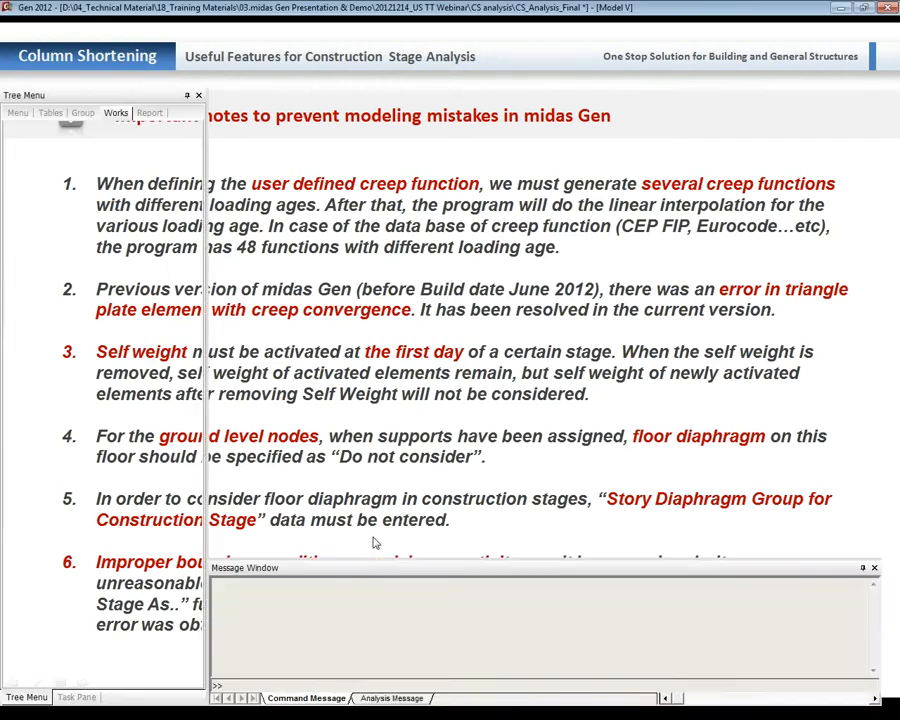
click(374, 645)
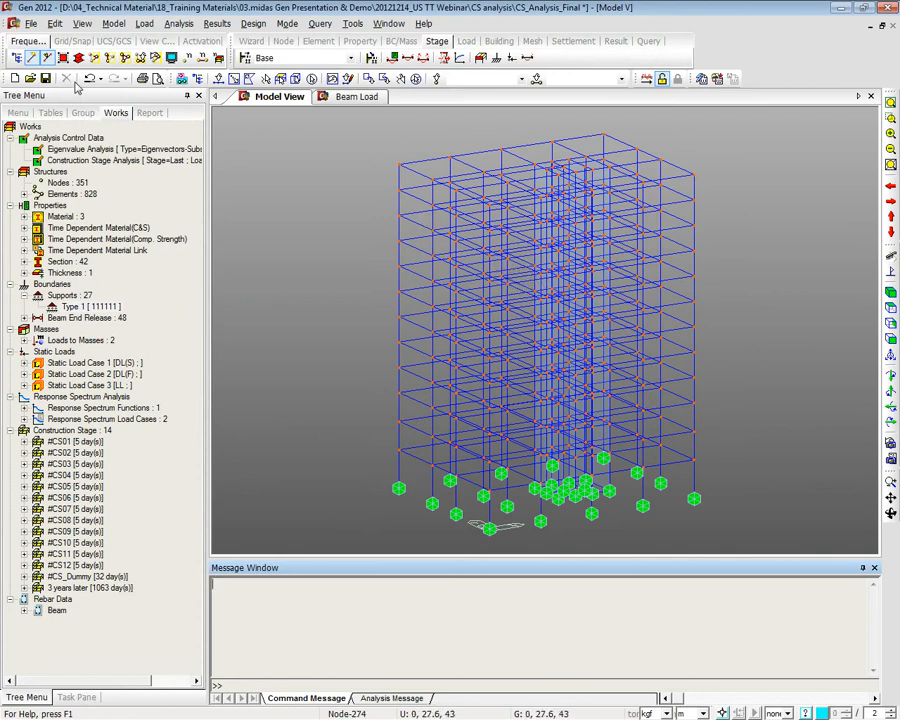
Inspect the #DP boundary groups of the stories, collapse the Boundary Group list and return to the works tree
click(84, 113)
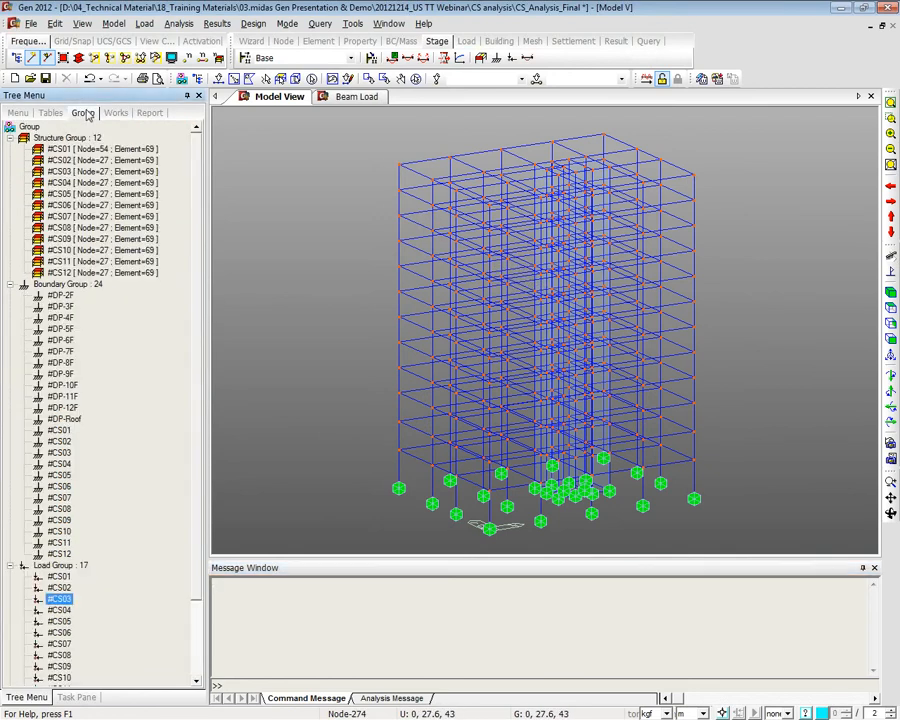
click(57, 296)
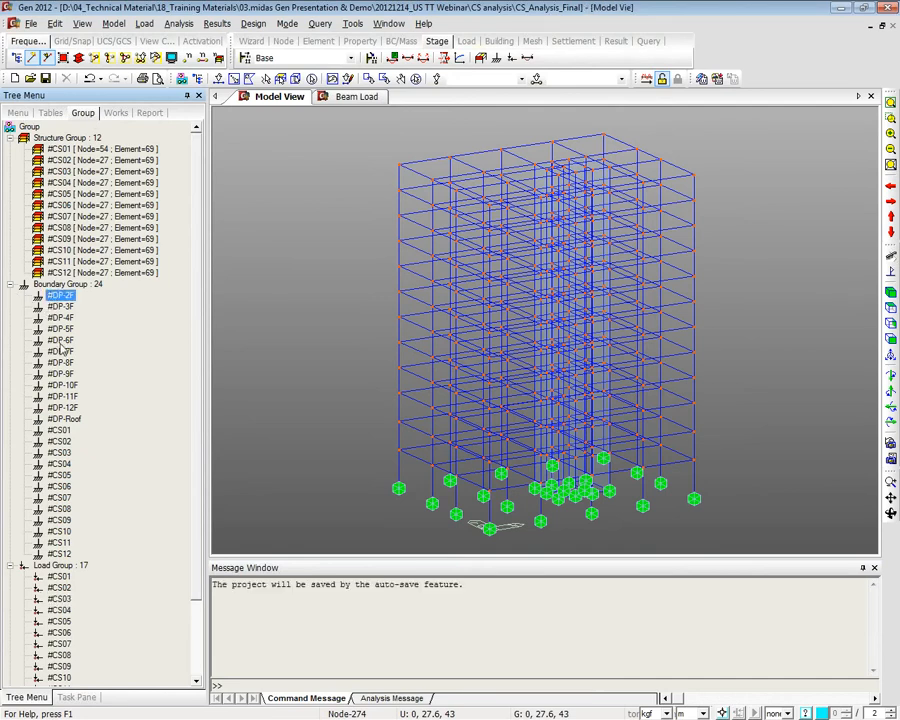
click(10, 285)
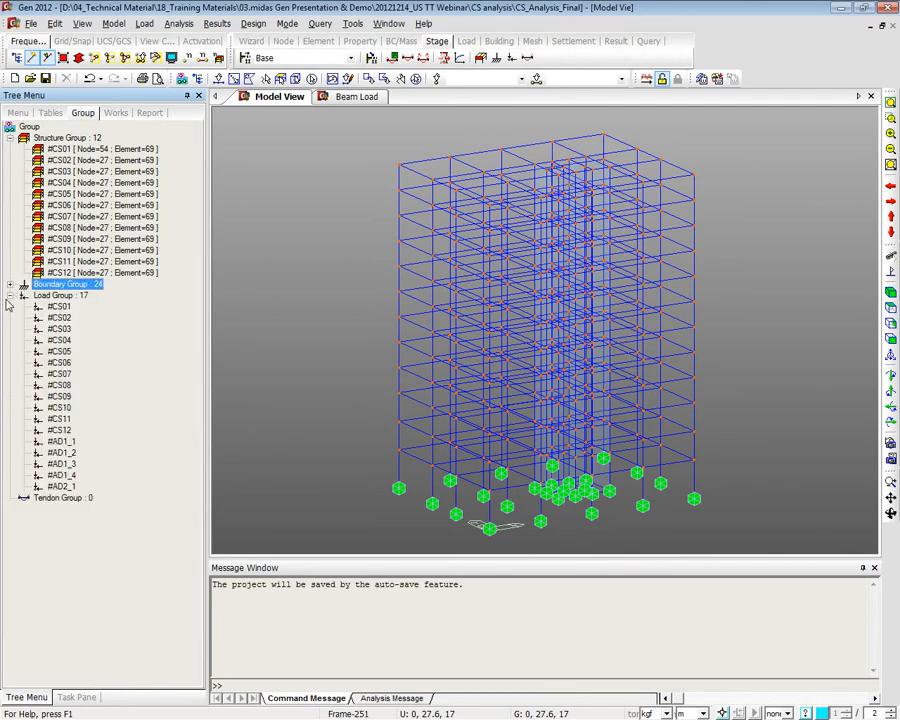
click(116, 112)
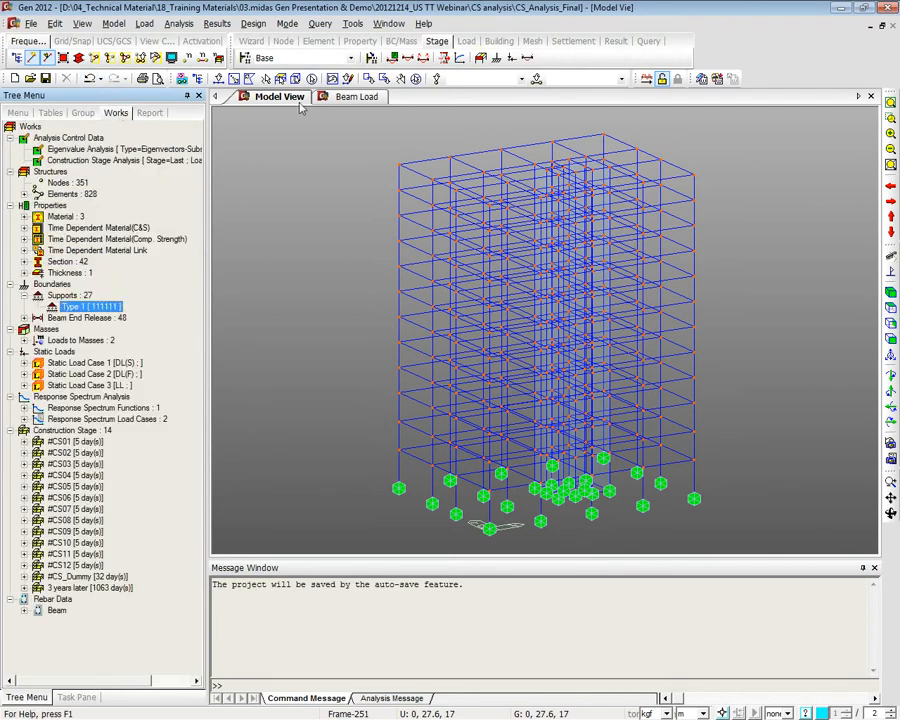
Review the boundary group choices for Point Spring Supports and Elastic Link, keep Default for both and close the form
right_click(284, 147)
mouse_move(360, 201)
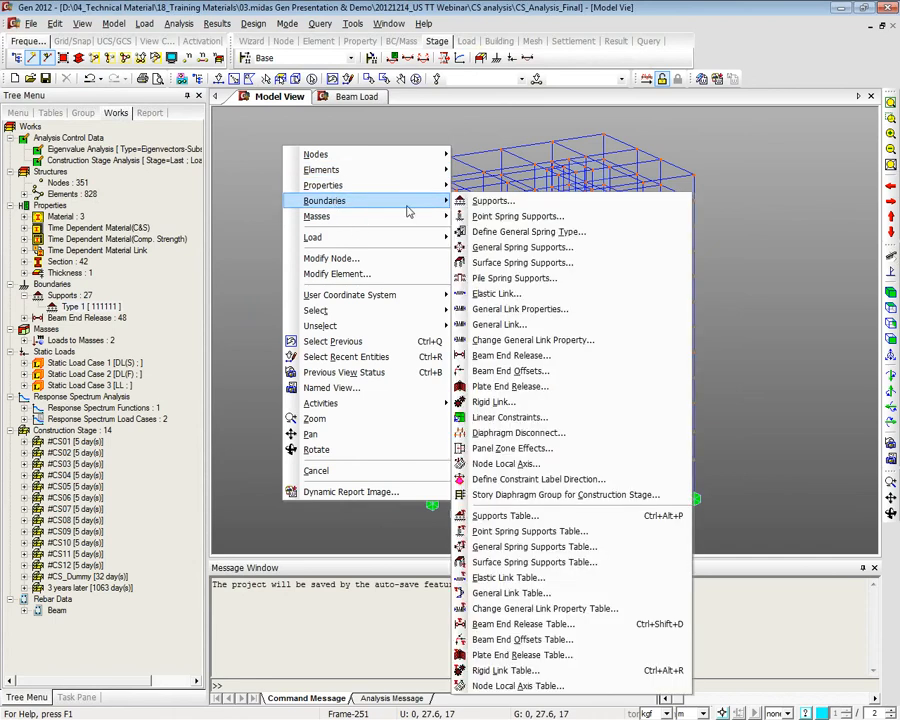
click(505, 228)
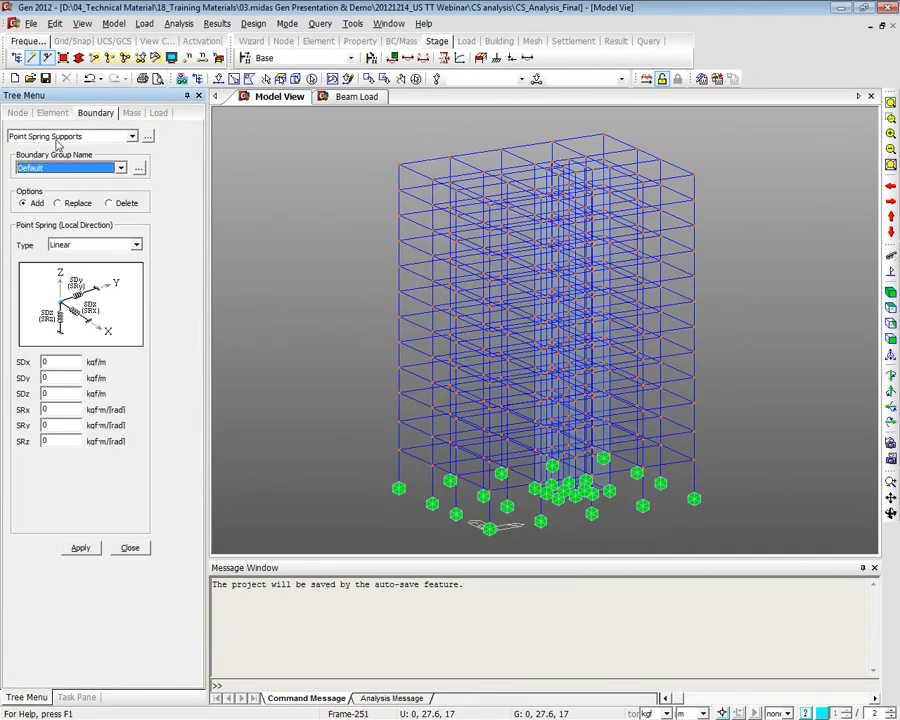
click(65, 167)
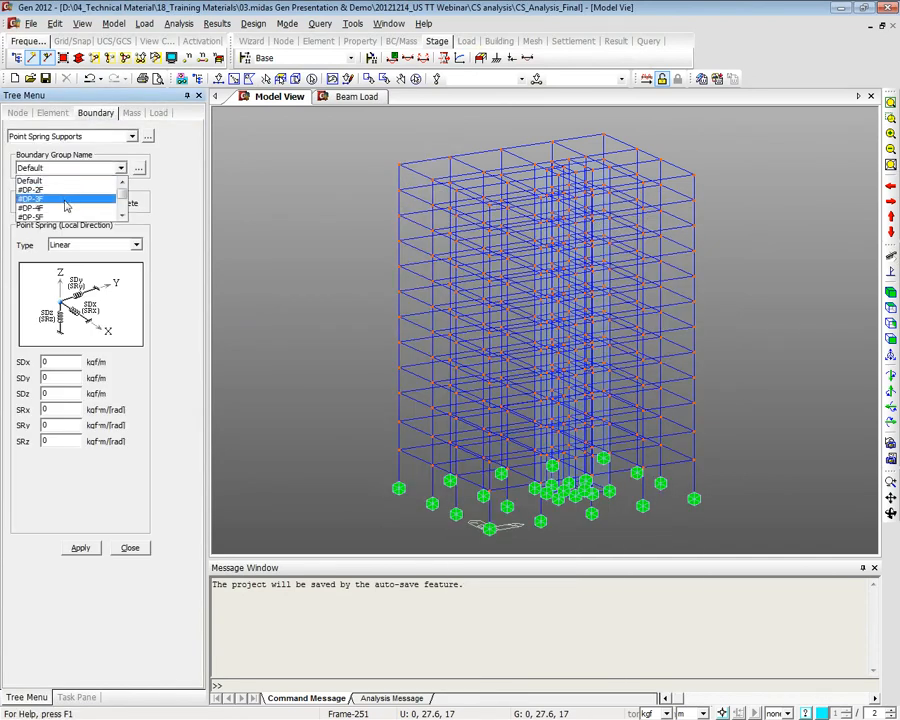
click(30, 181)
click(72, 136)
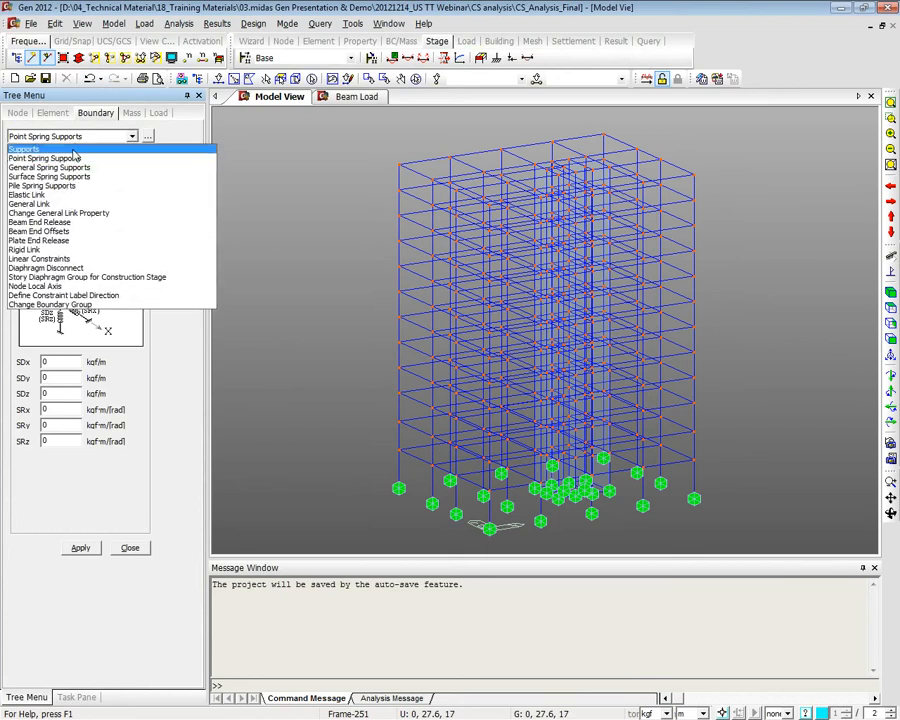
click(70, 195)
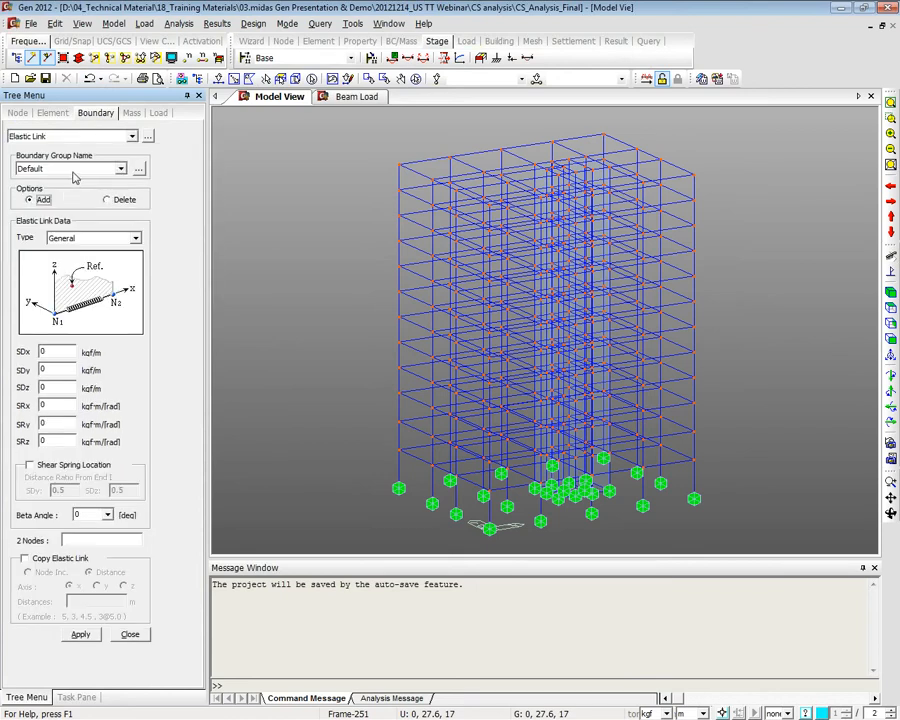
click(72, 169)
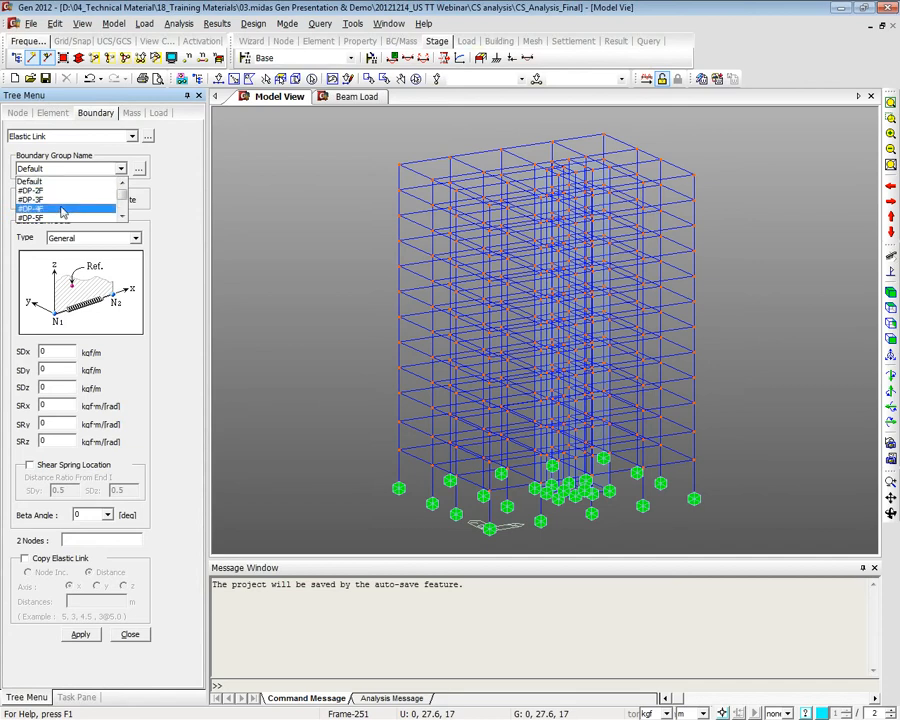
click(40, 181)
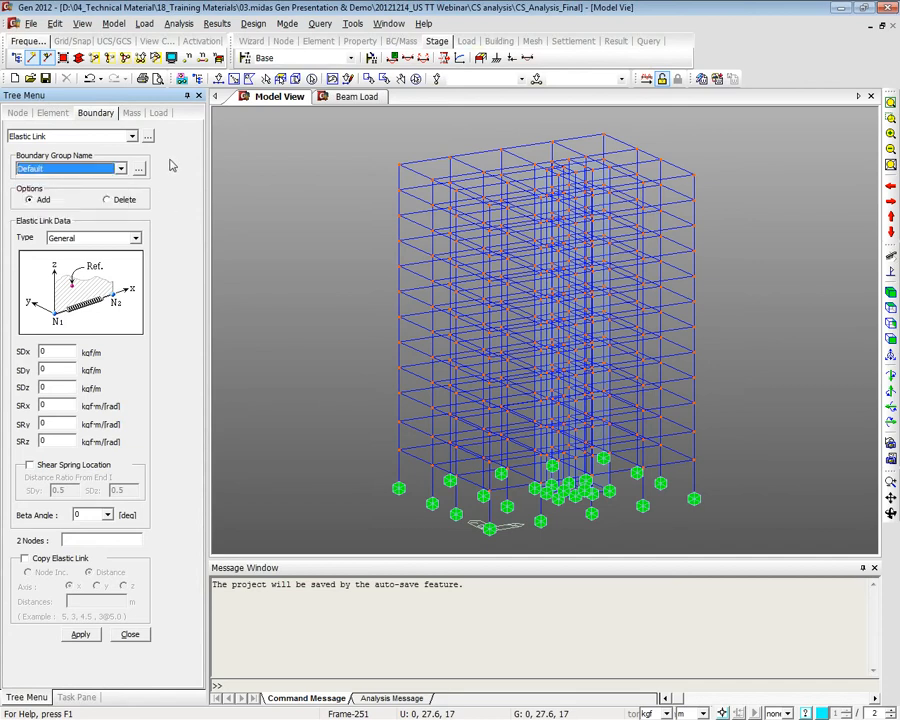
click(130, 634)
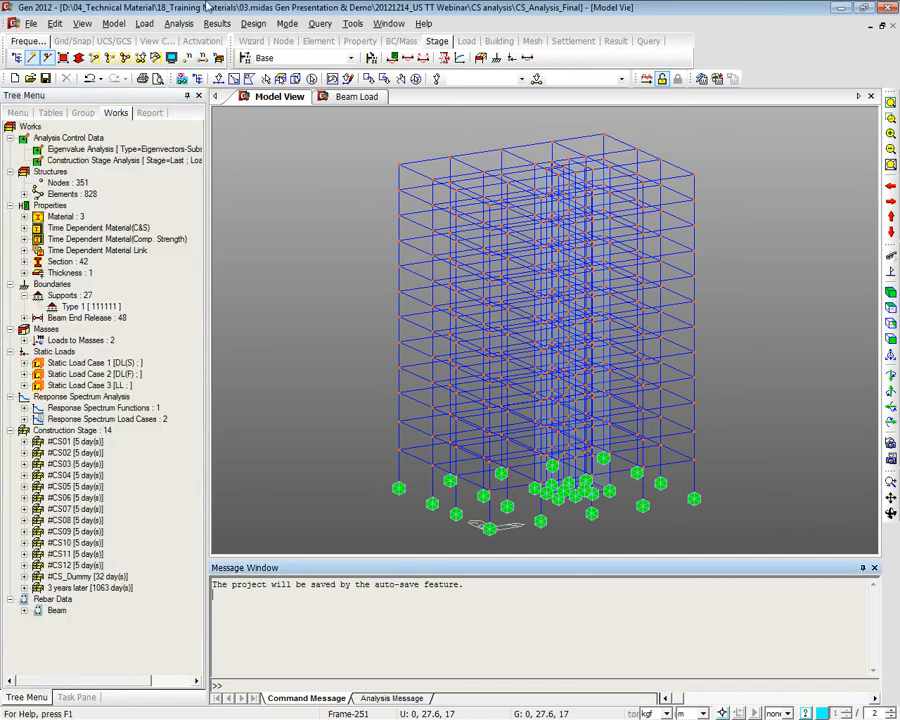
Reopen Story Data, view the Roof's floor diaphragm setting and close the table without changes
click(112, 23)
mouse_move(136, 200)
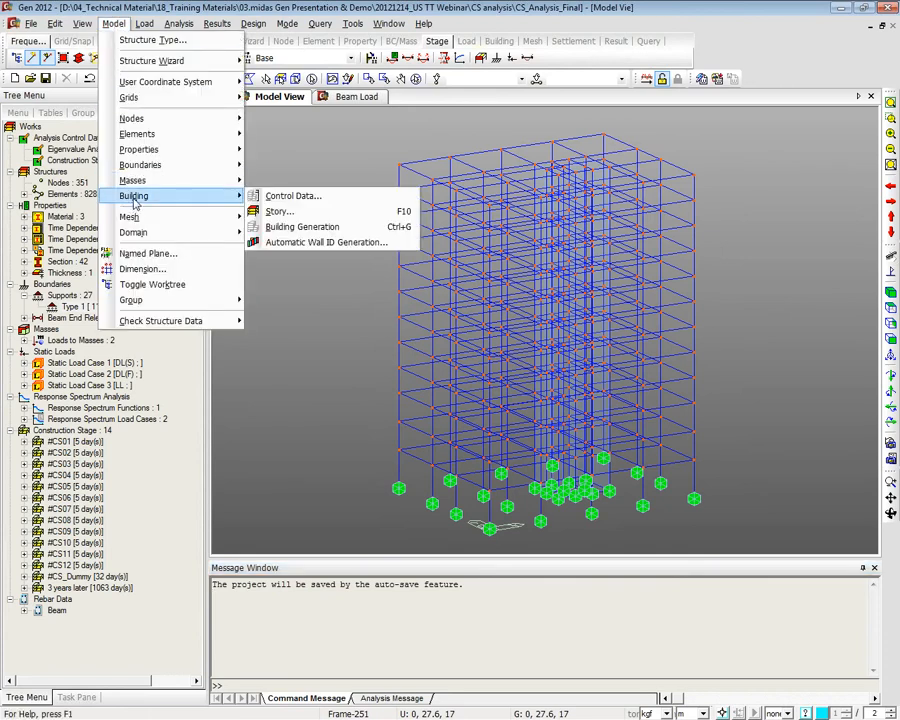
click(272, 211)
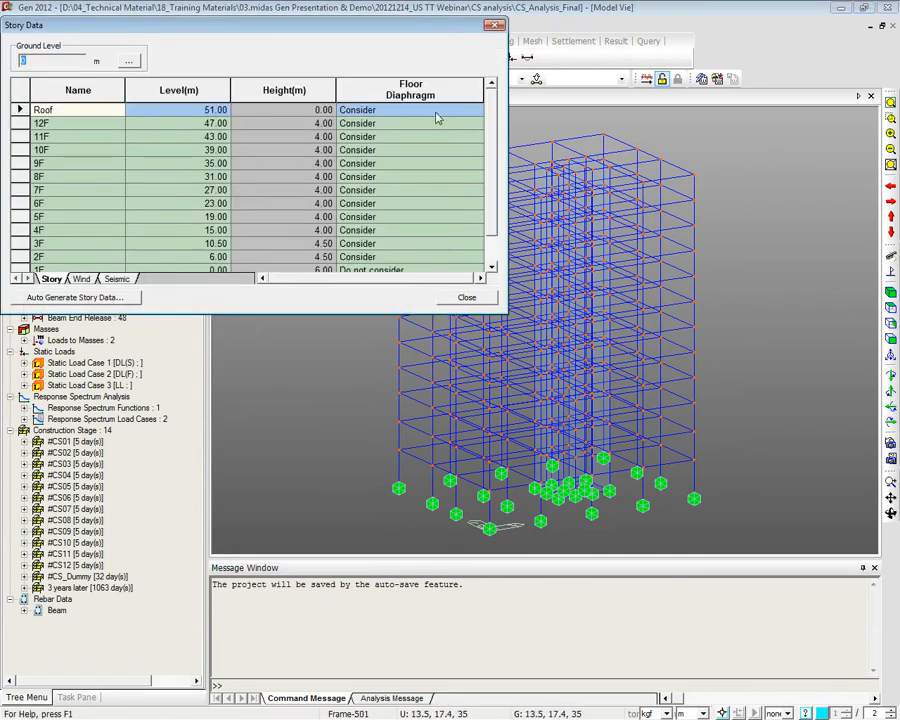
click(434, 115)
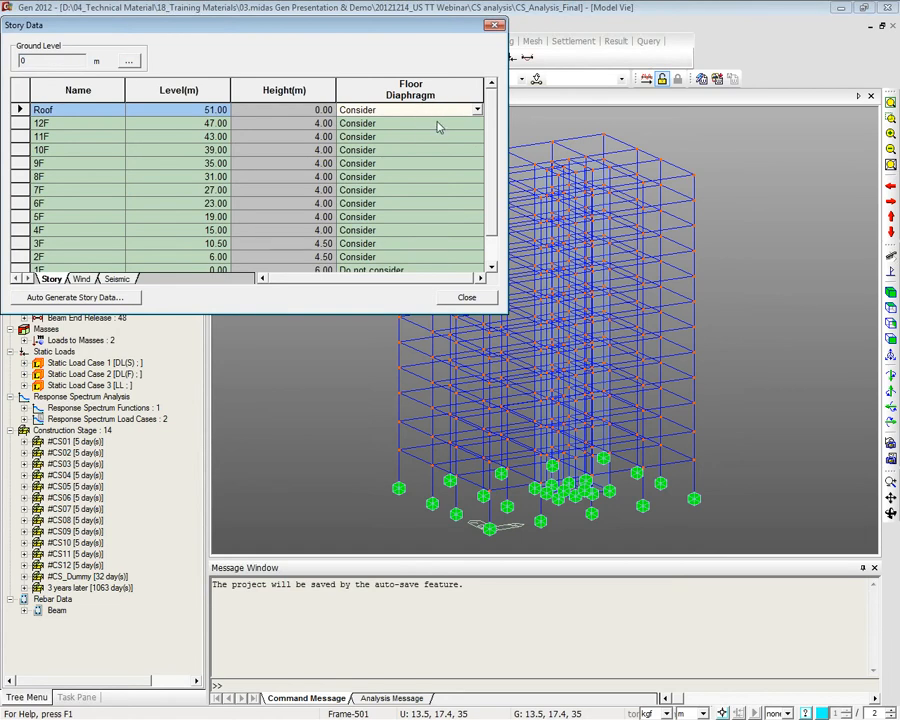
click(466, 298)
Open Story Diaphragm Group for Construction Stage, go through the groups assigned to stories 2F to 9F and close it
click(144, 23)
mouse_move(113, 24)
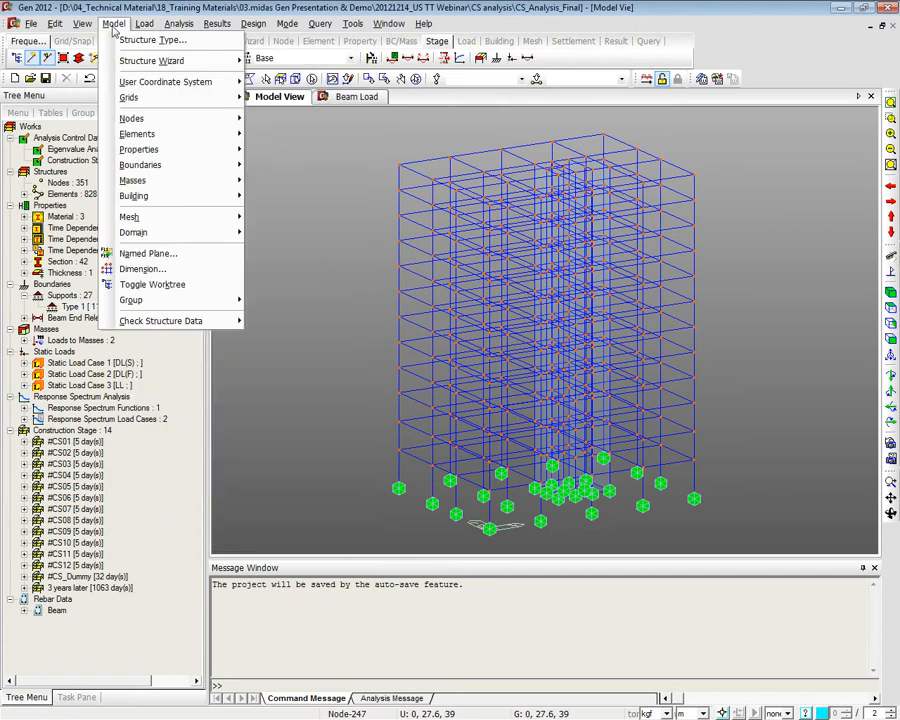
mouse_move(157, 167)
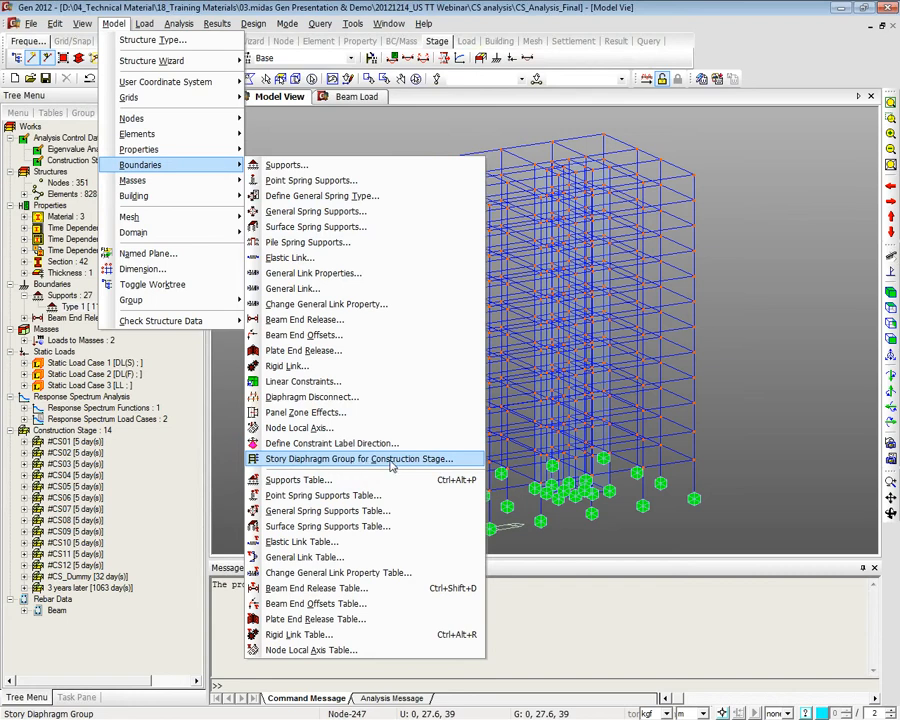
click(435, 459)
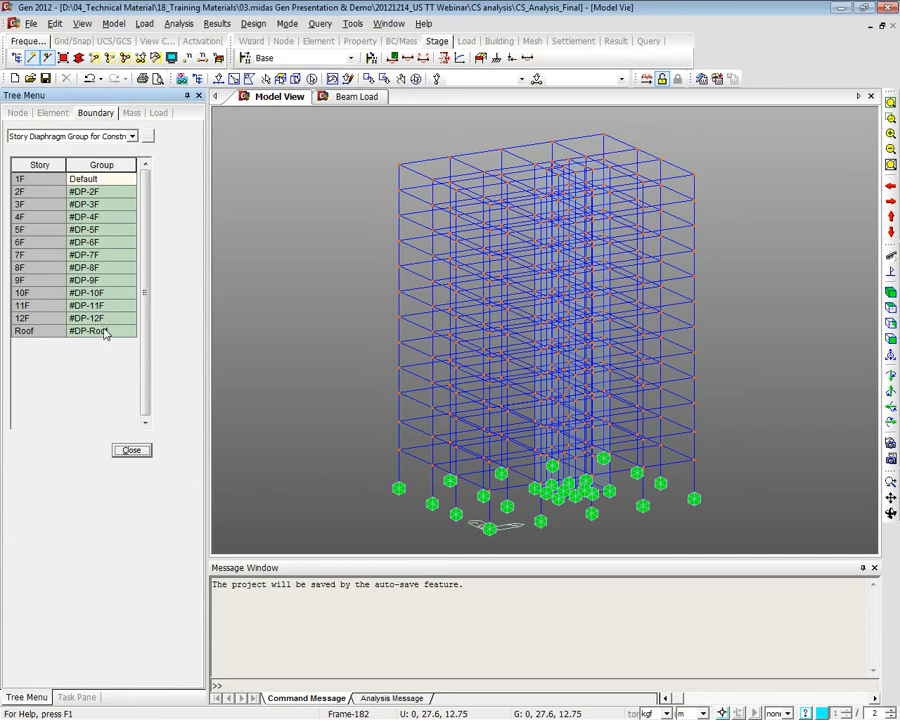
click(91, 191)
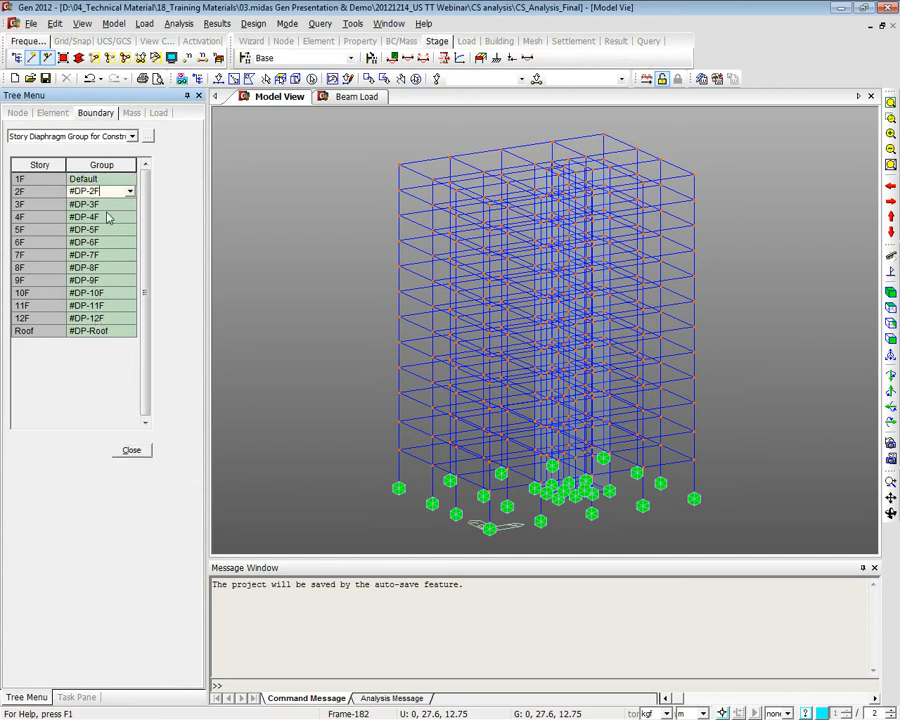
click(104, 204)
click(103, 217)
click(103, 230)
click(103, 242)
click(103, 255)
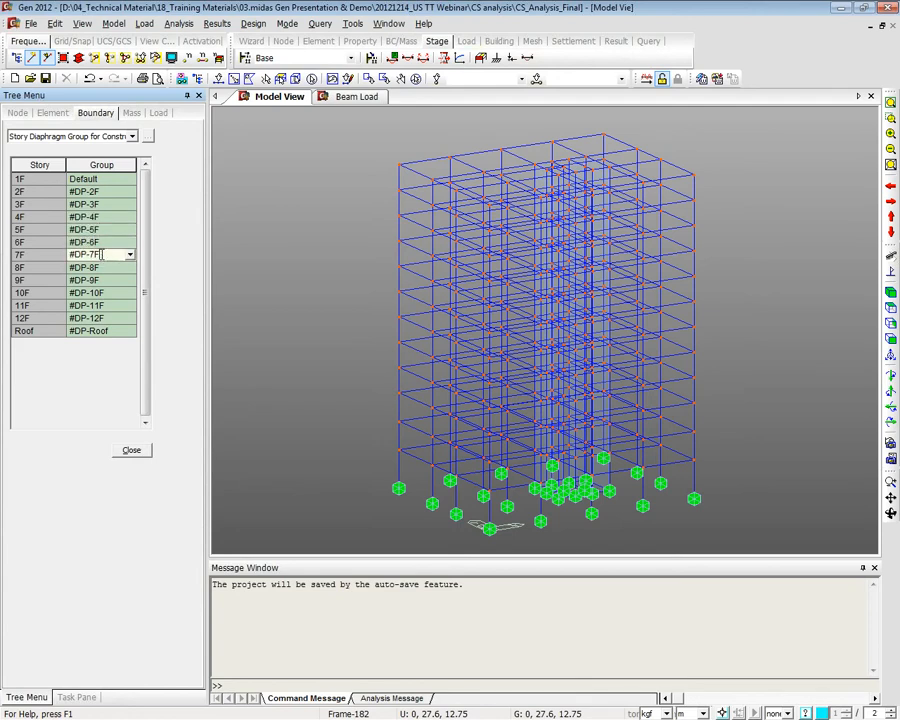
click(103, 267)
click(103, 280)
click(145, 453)
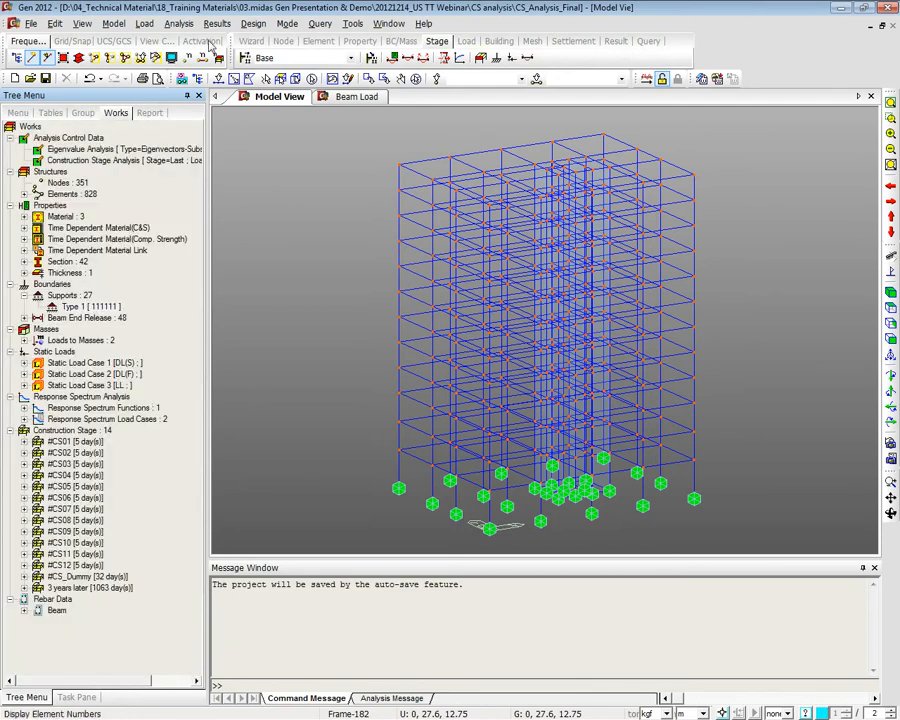
Open construction stage #CS01 from the stage list and examine its activated boundary group #DP-2F
click(246, 59)
double_click(330, 316)
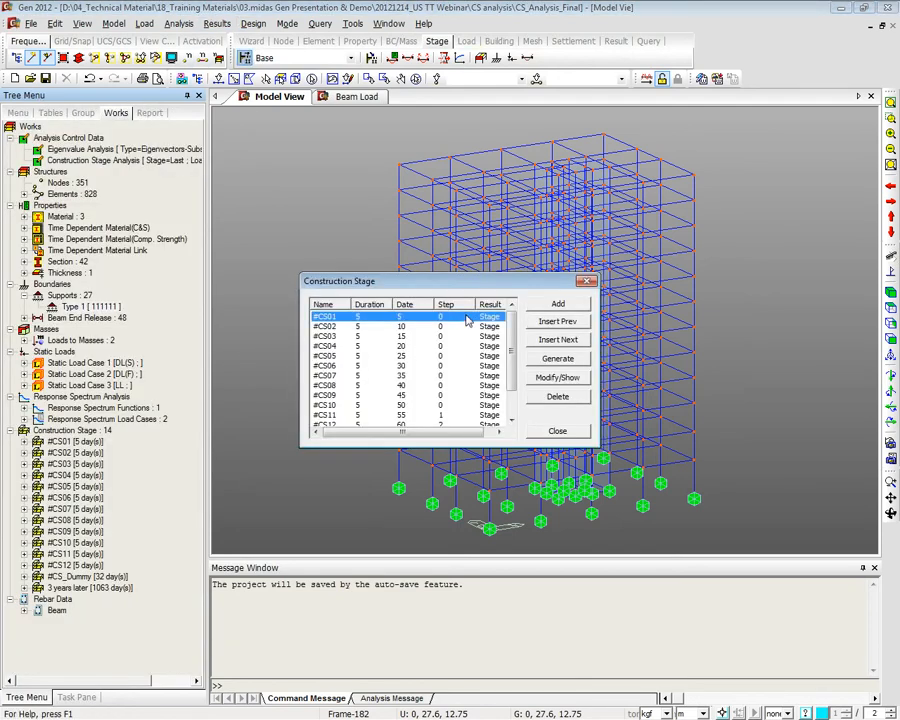
click(239, 311)
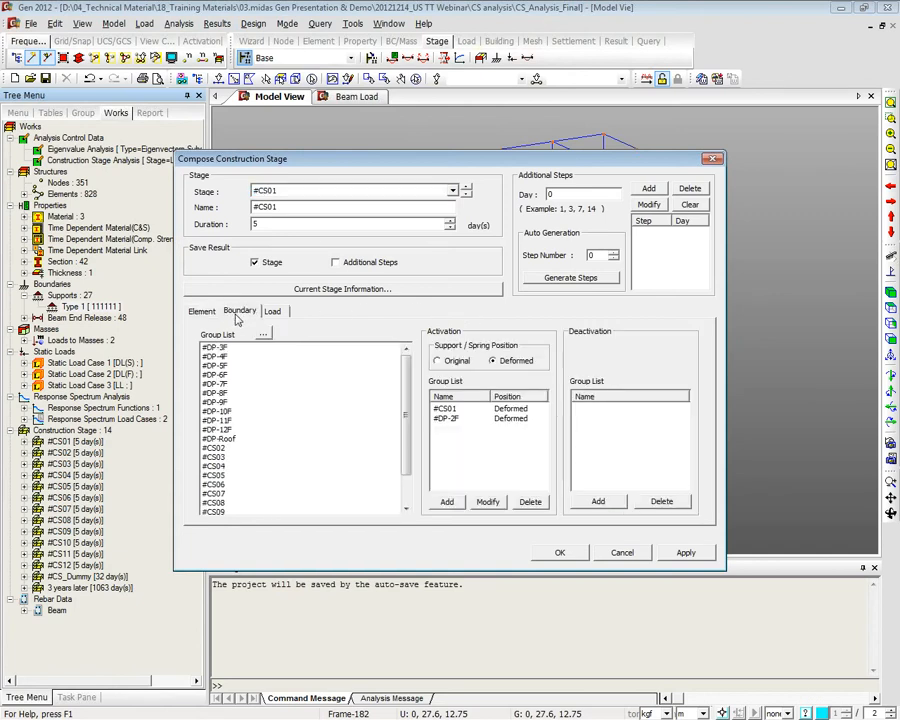
click(450, 418)
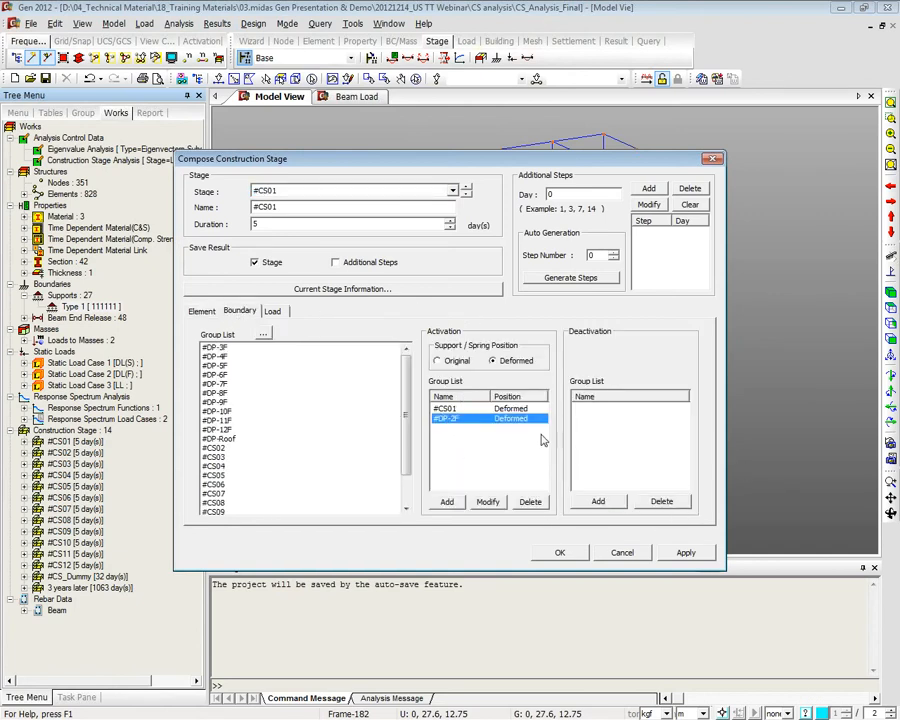
Go through the activated boundary groups of the stages following #CS01, cancel without changes and close the construction stage list
click(466, 191)
click(466, 191)
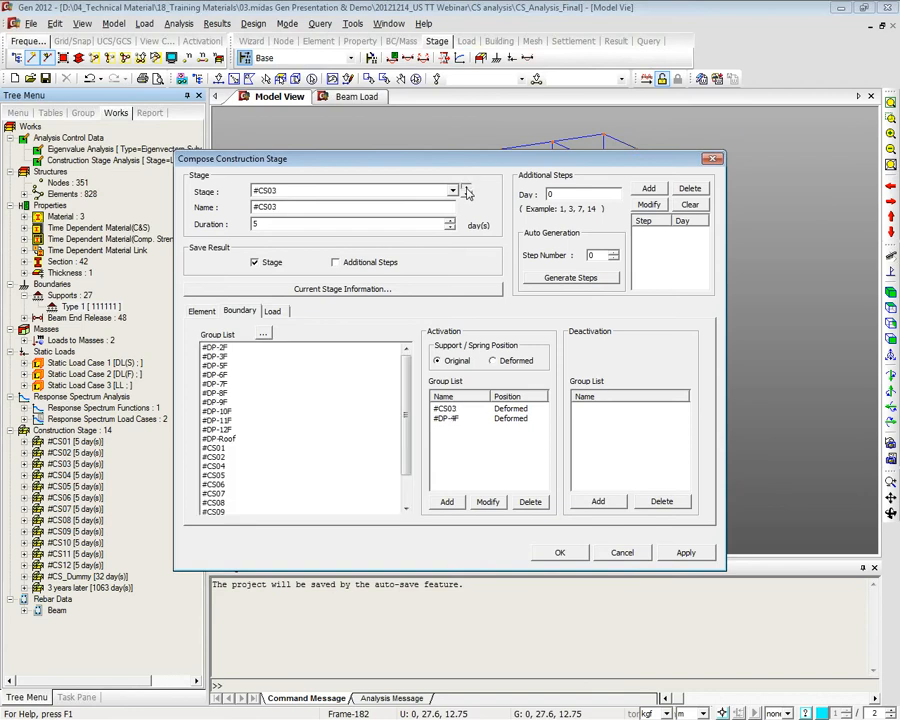
click(466, 191)
click(466, 191)
click(466, 191)
click(466, 191)
click(466, 191)
click(466, 191)
click(447, 418)
click(626, 555)
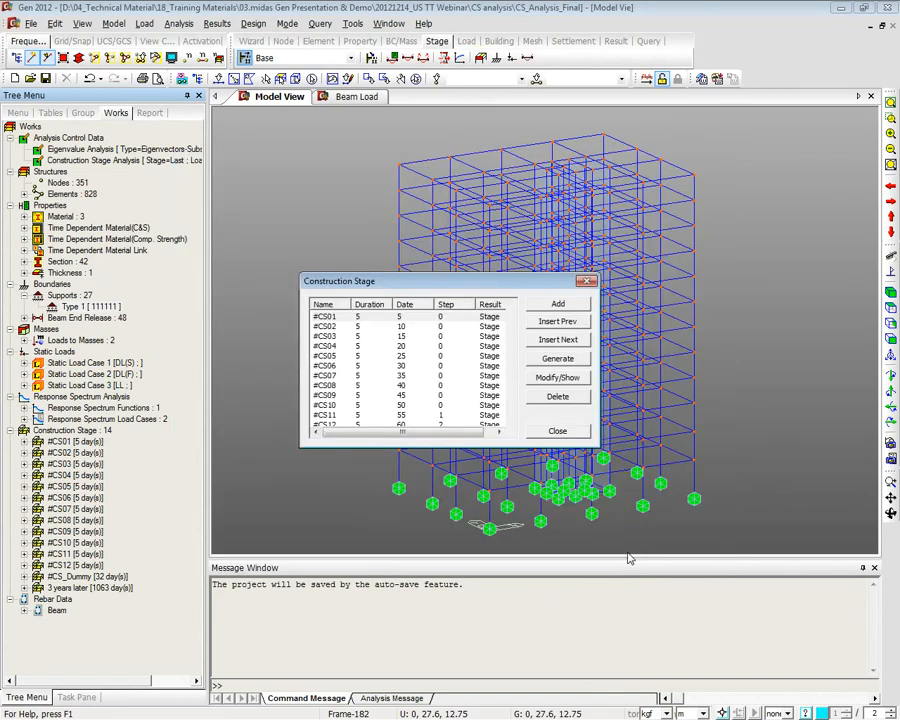
click(564, 432)
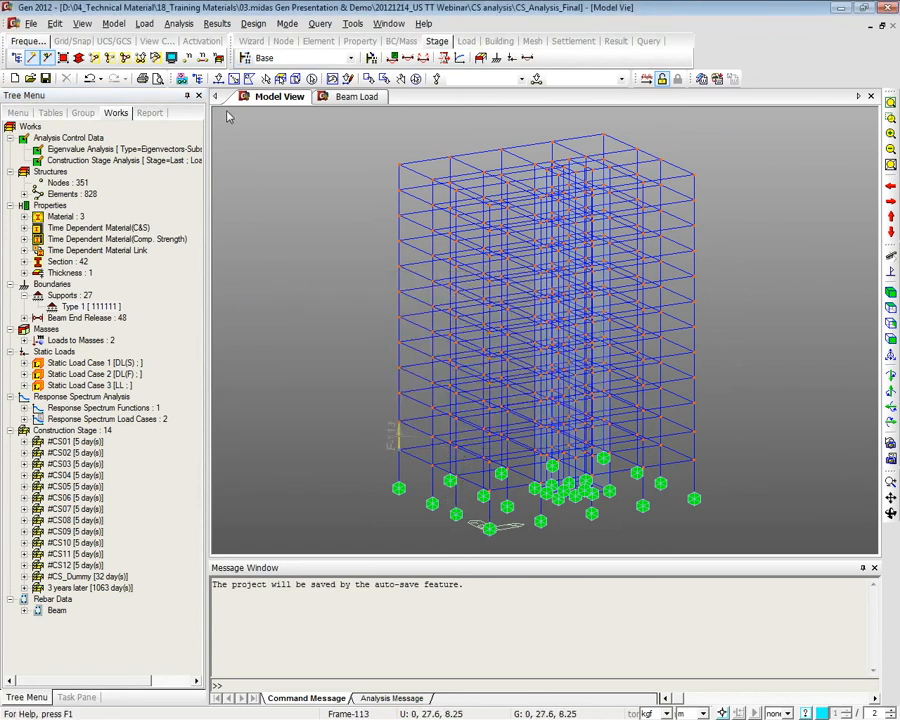
Locate the Story Diaphragm Group for Construction Stage command among the boundary commands without running it
right_click(287, 146)
click(346, 3)
mouse_move(416, 266)
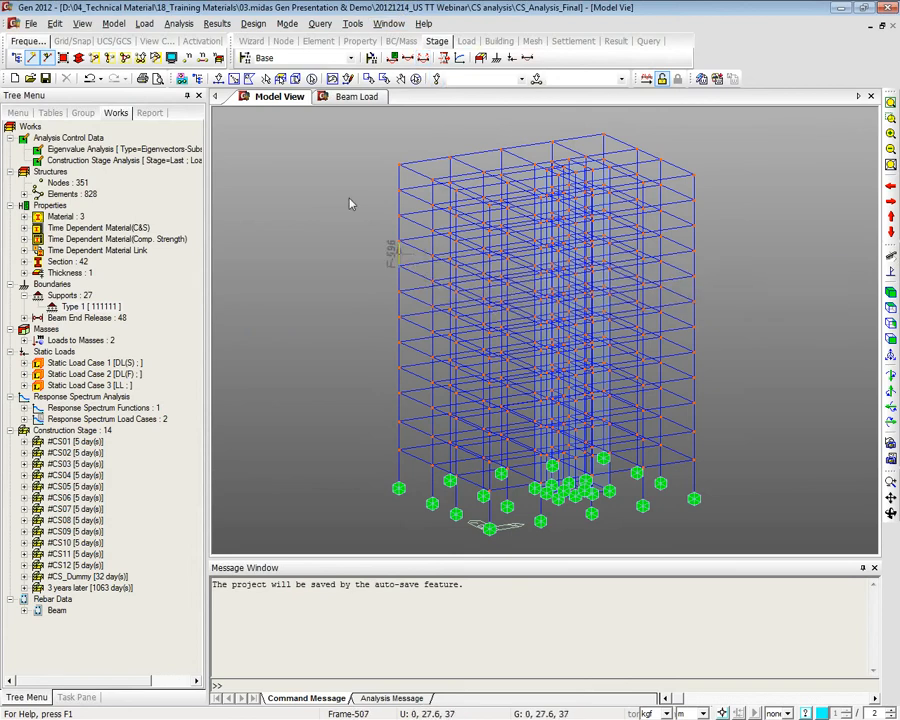
click(113, 23)
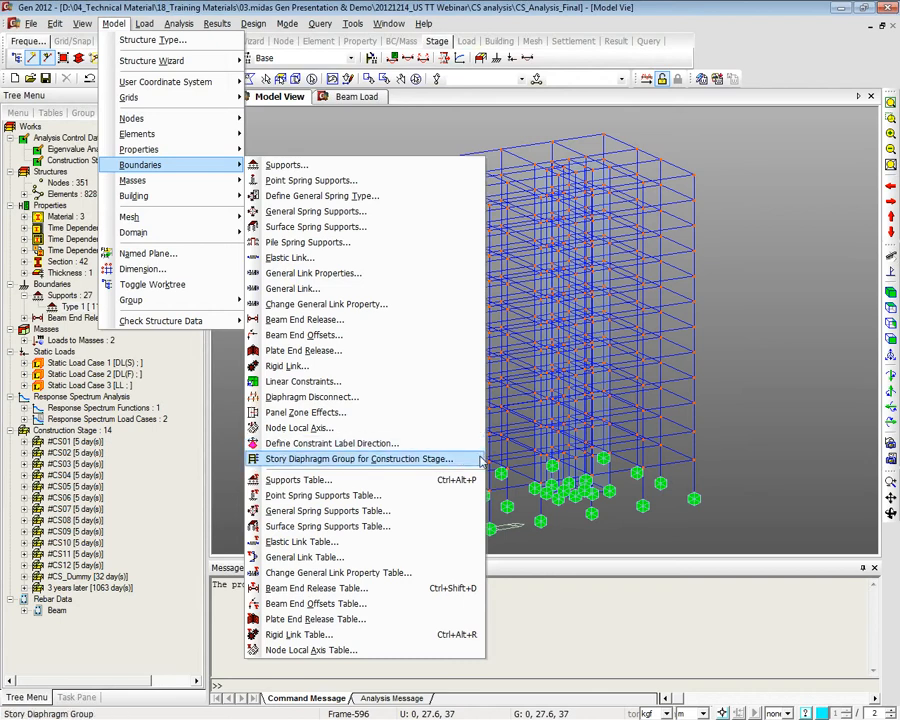
click(661, 642)
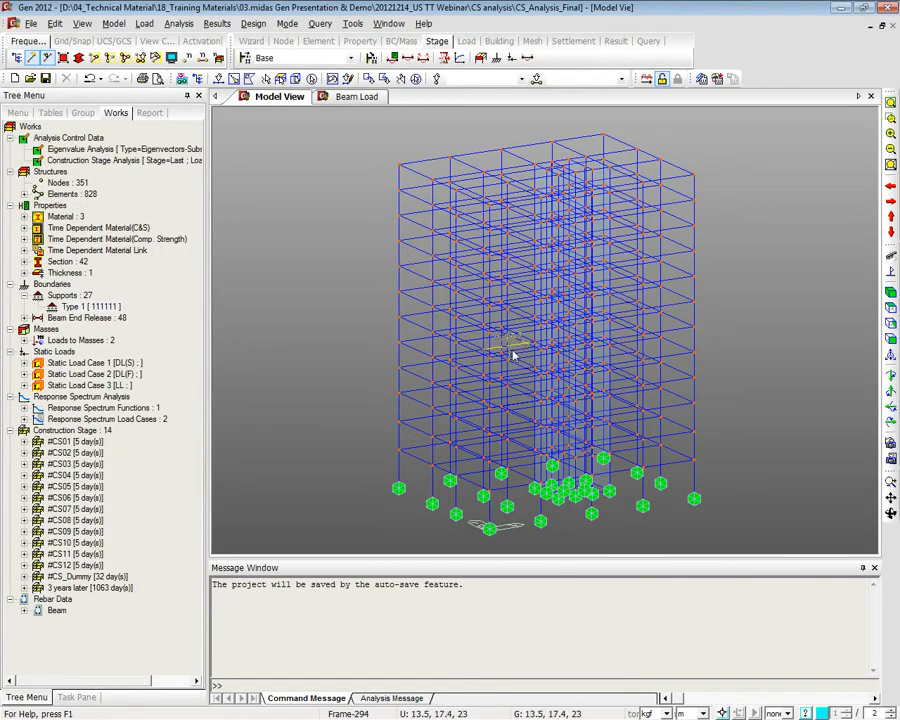
mouse_move(521, 350)
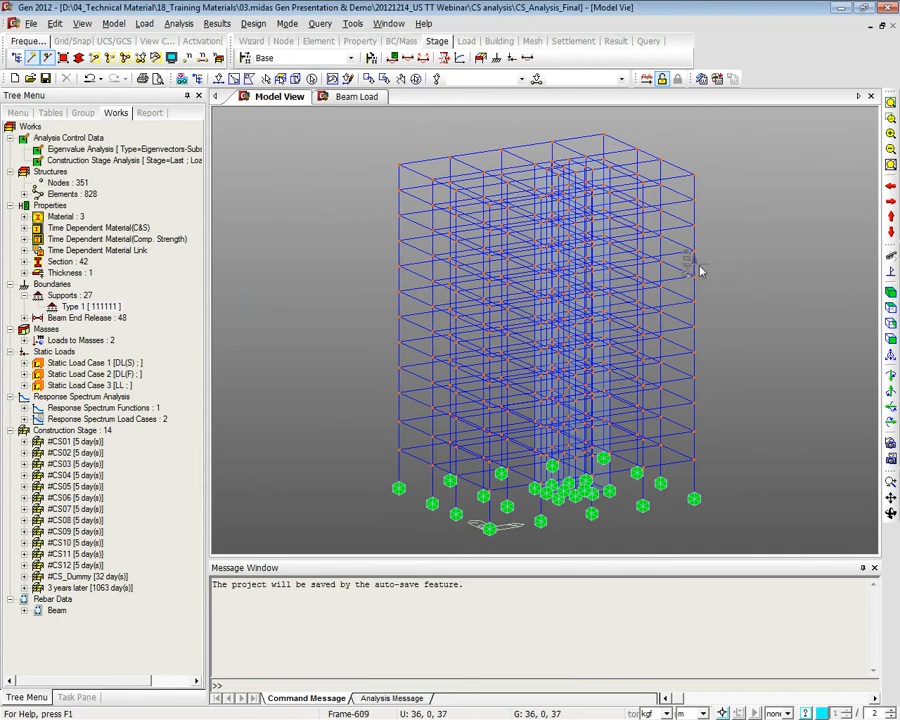
mouse_move(700, 271)
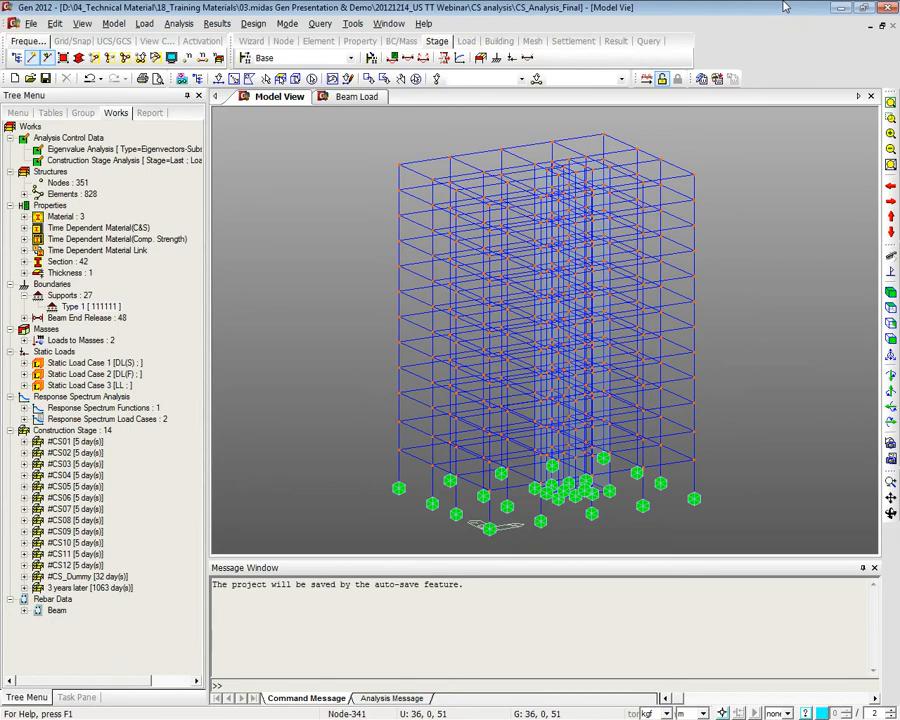
View the modeling notes slide, return to midas Gen and examine the construction step numbering at the start of the analysis log
click(838, 12)
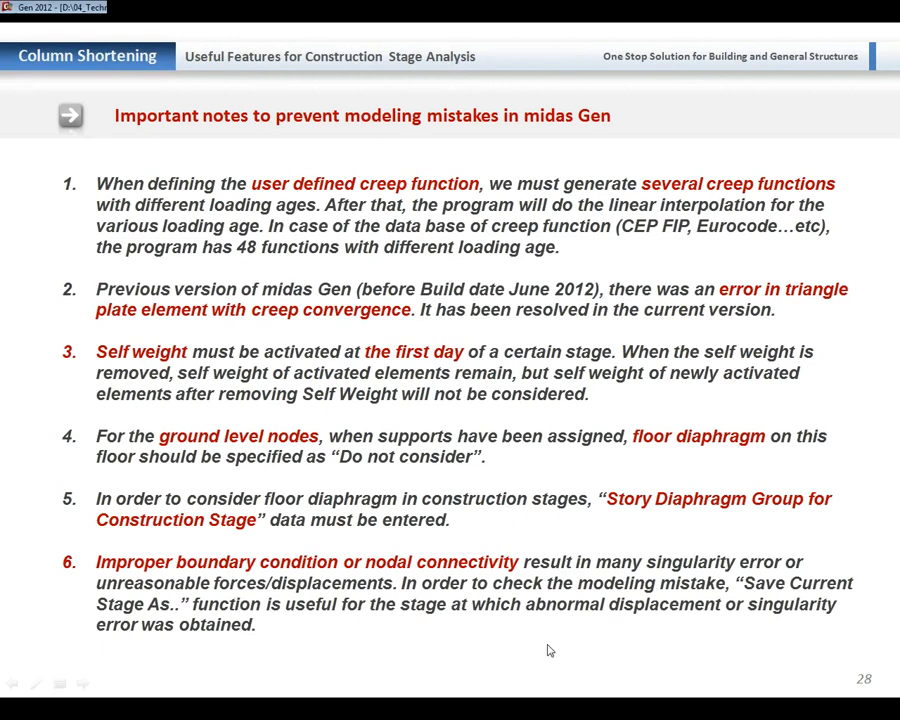
key(alt+Tab)
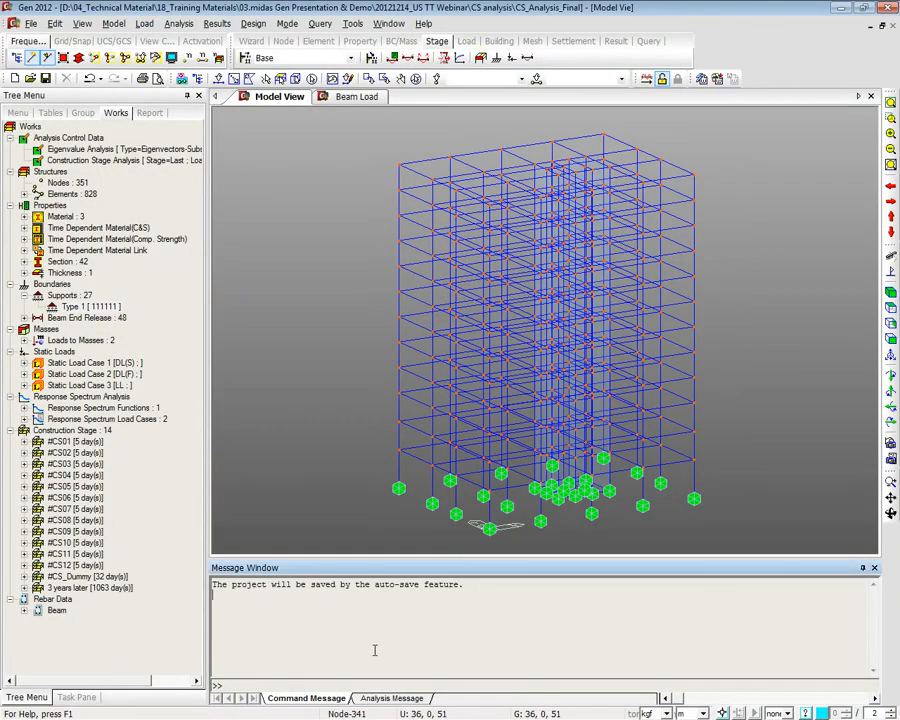
click(394, 700)
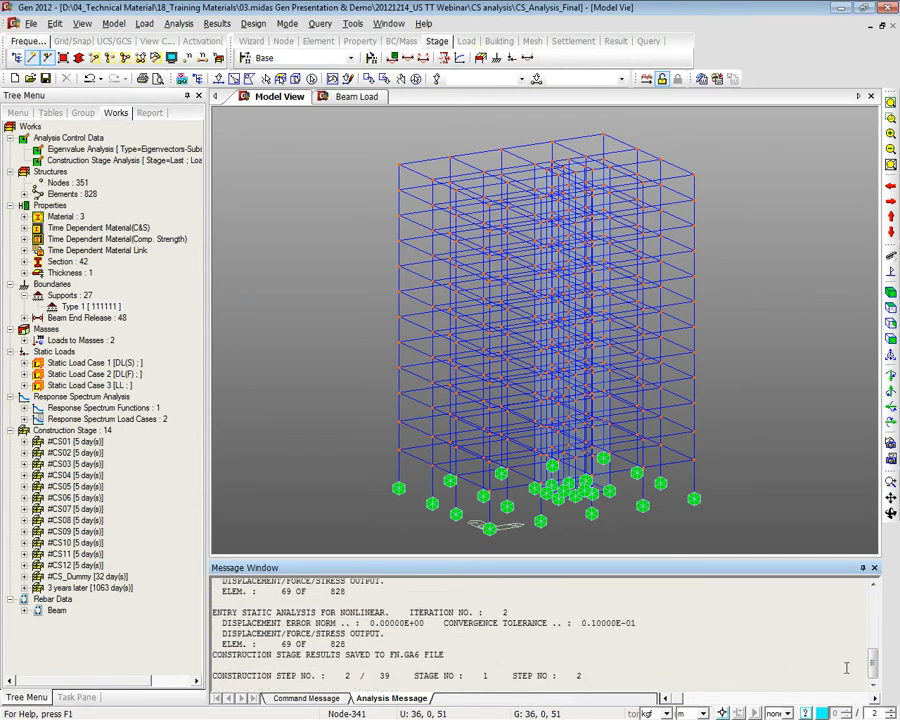
drag(873, 662, 873, 592)
click(407, 608)
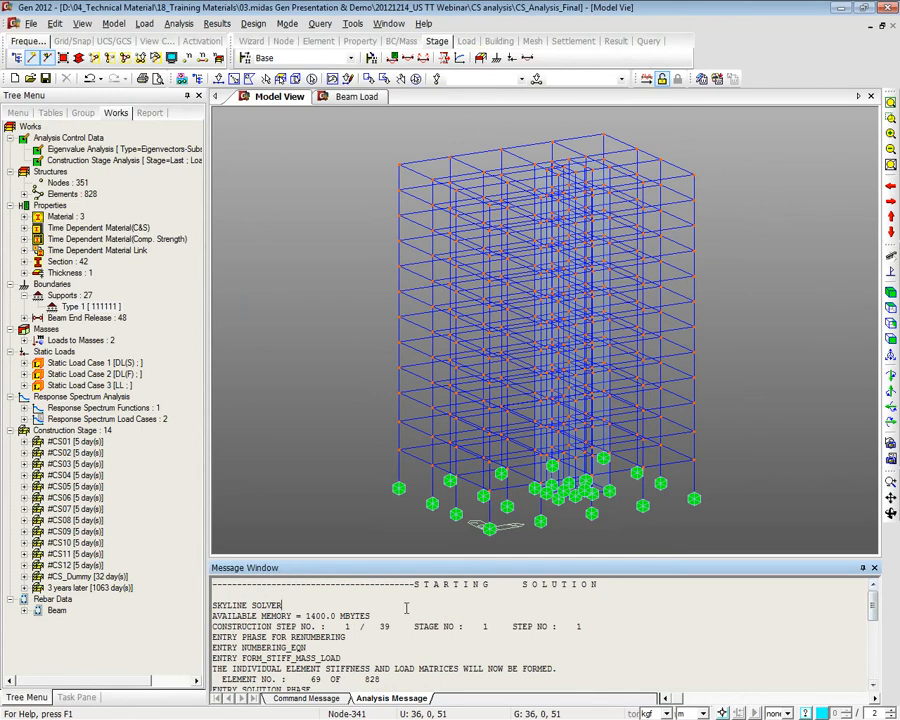
drag(335, 627, 397, 627)
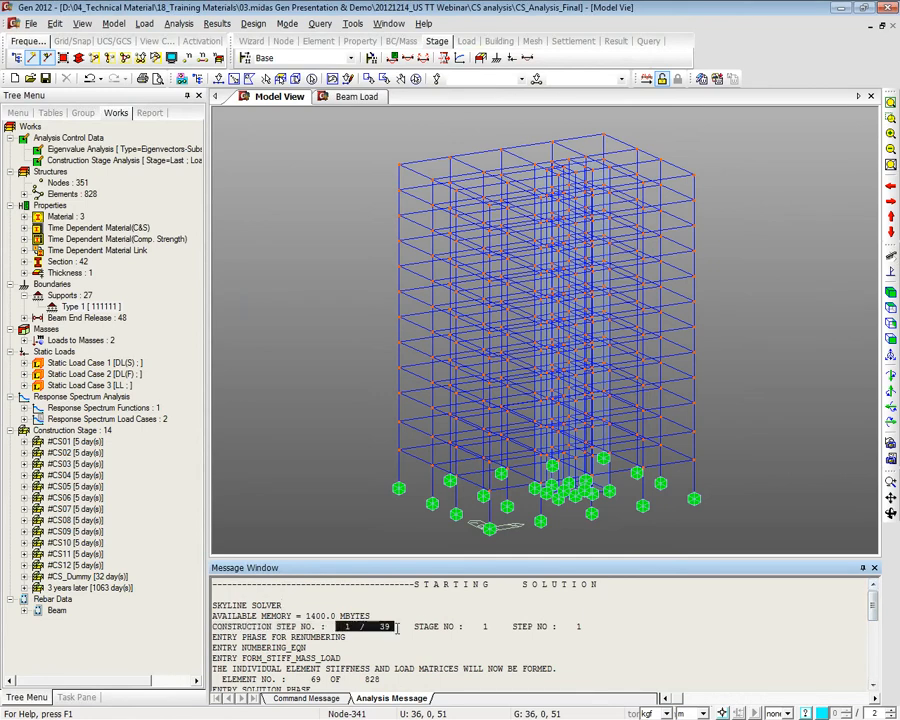
click(392, 627)
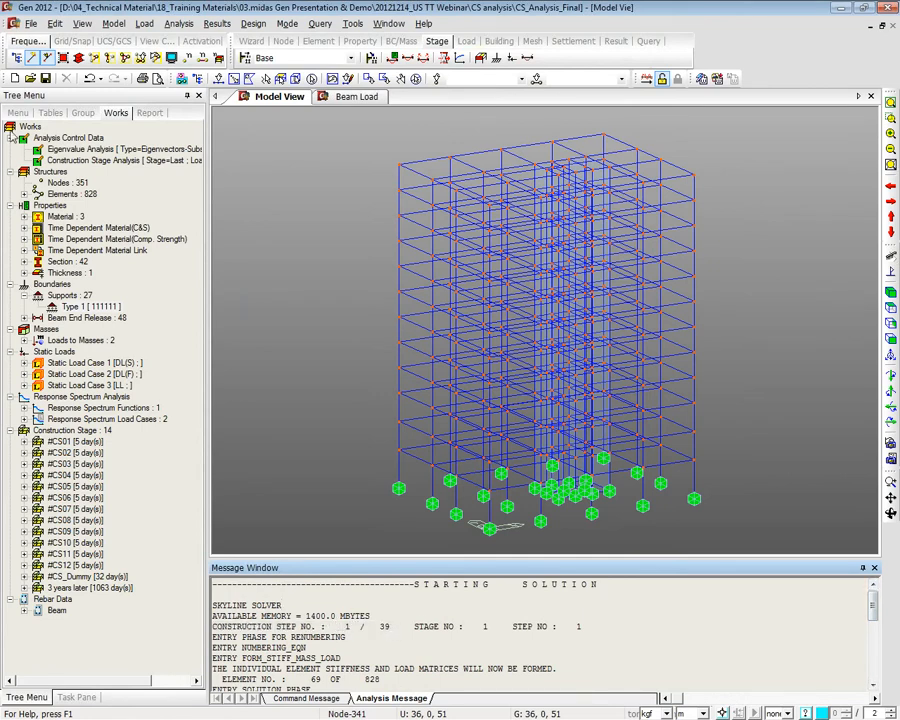
Switch the displayed model from the Base stage to construction stage #CS05
click(32, 24)
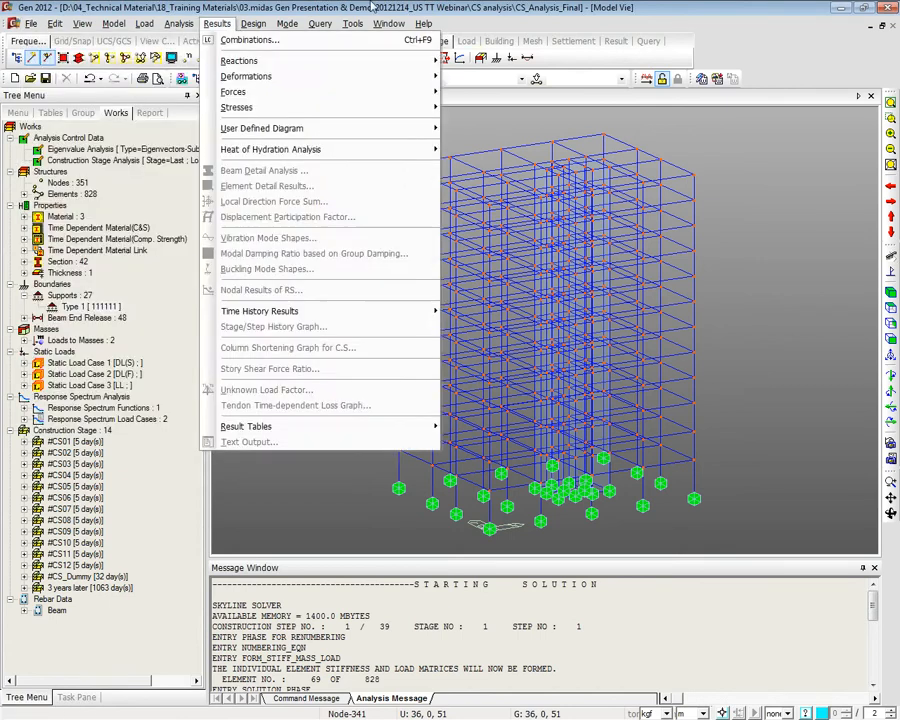
click(319, 42)
click(436, 41)
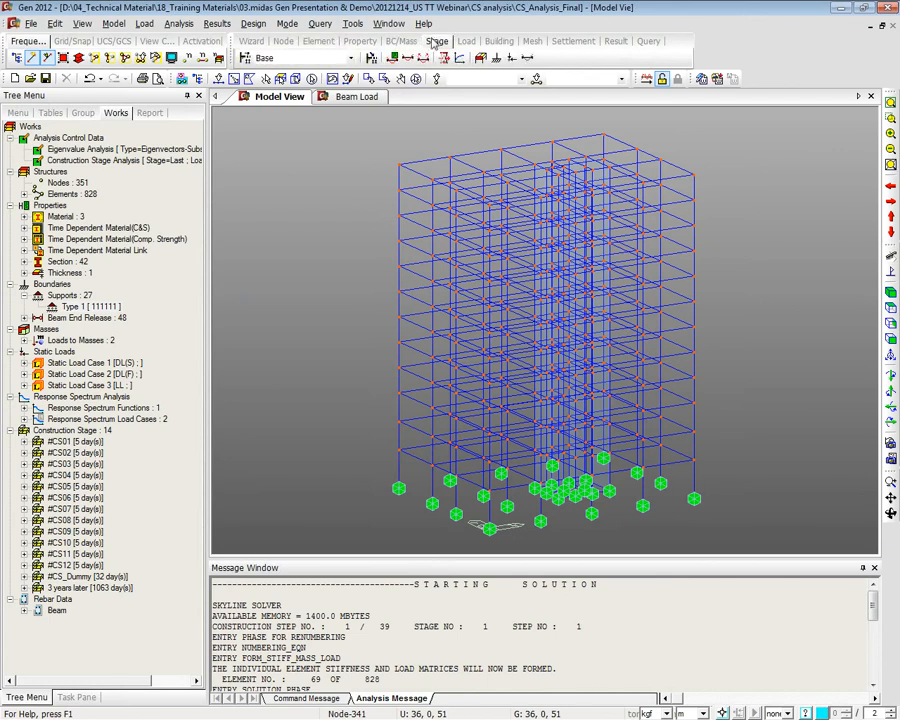
click(300, 57)
click(282, 120)
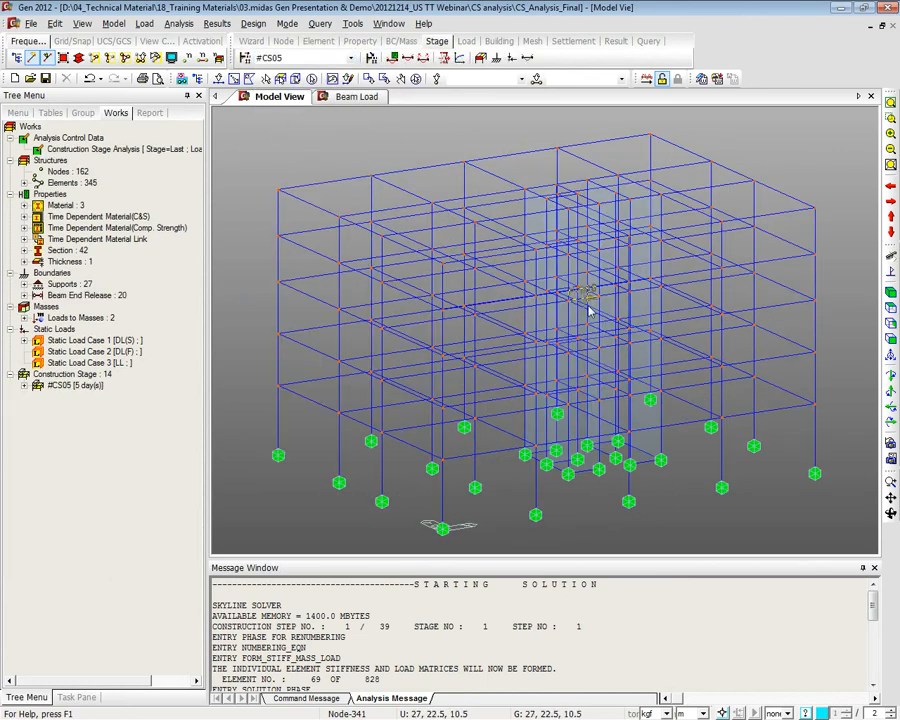
click(513, 633)
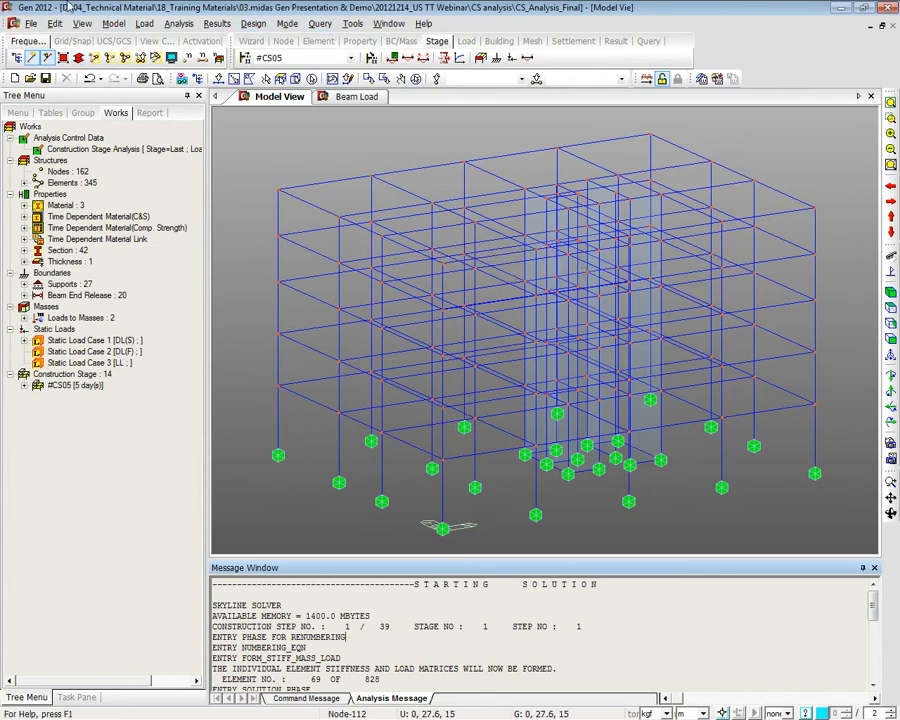
Save the current stage as CS_Analysis_Final__CS05 in the CS analysis folder and open that saved model
click(31, 23)
click(67, 144)
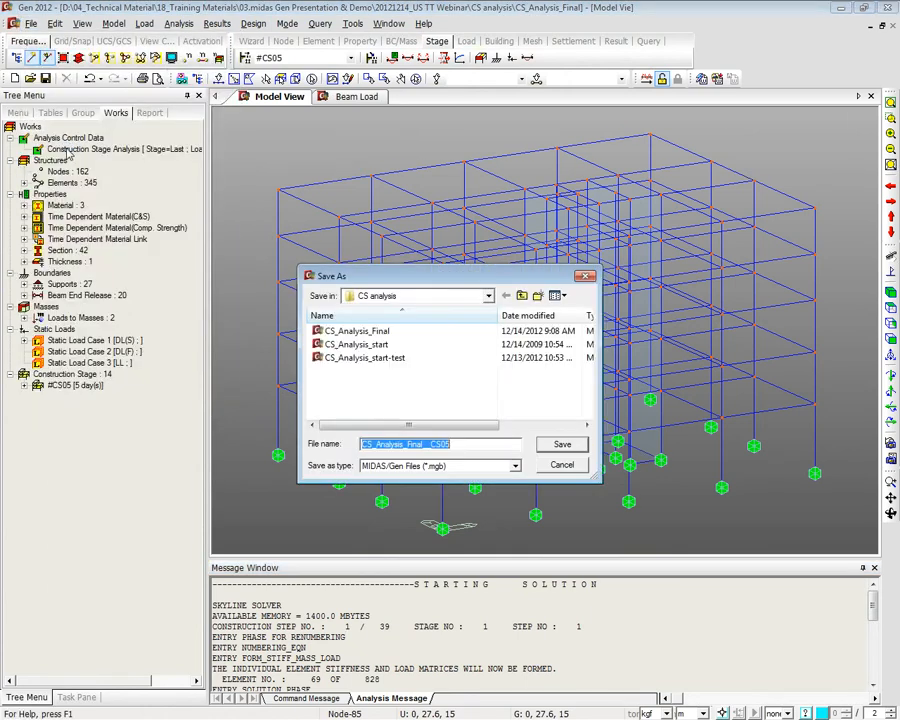
click(541, 447)
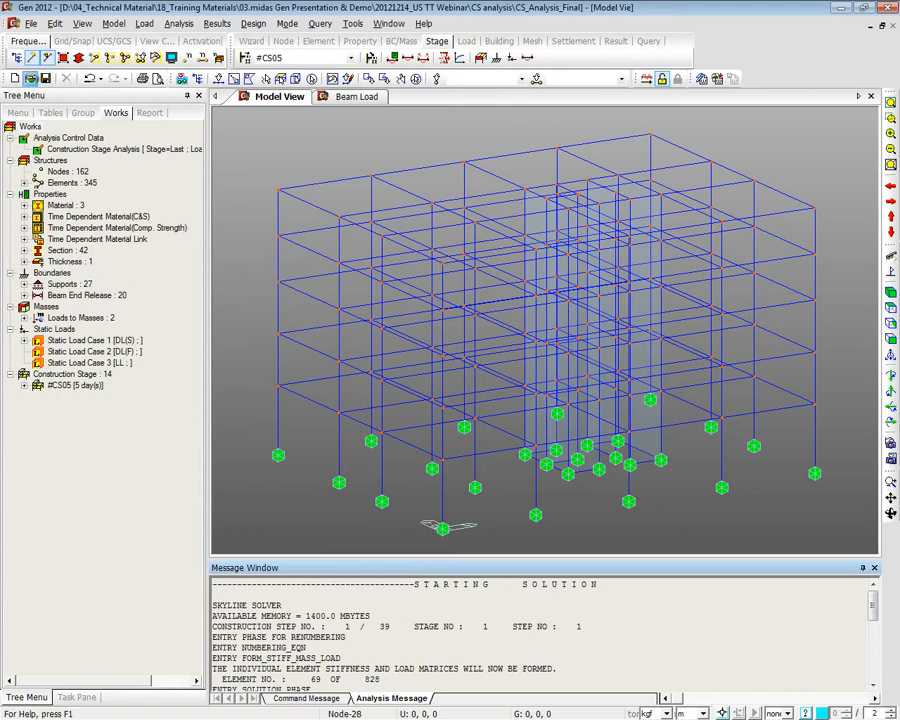
click(30, 78)
click(369, 344)
click(562, 444)
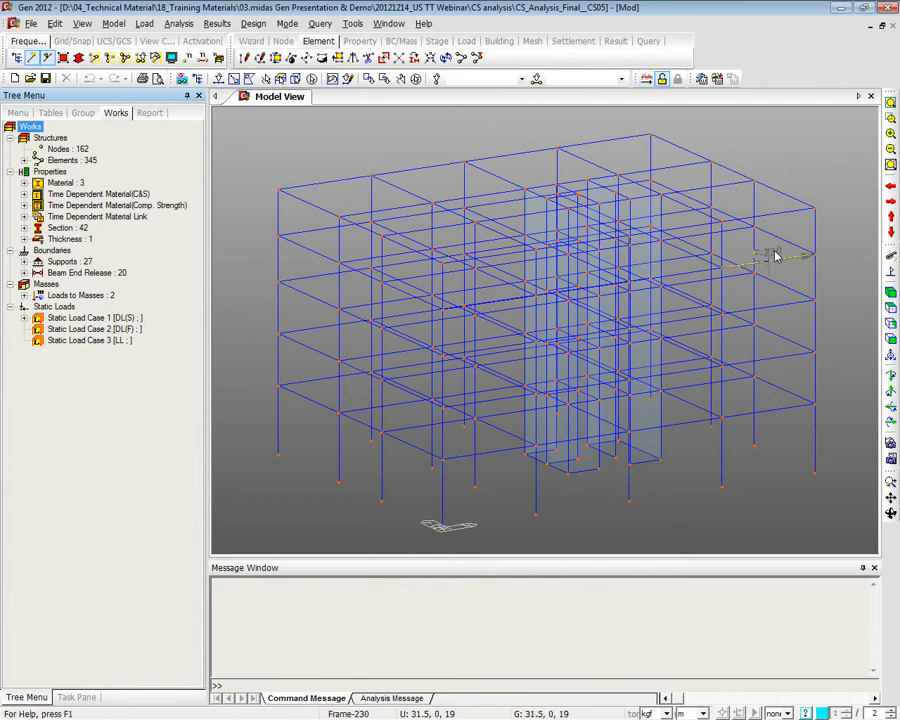
Switch to the presentation and go from the modeling notes through the Example model slides of the demonstration
click(842, 9)
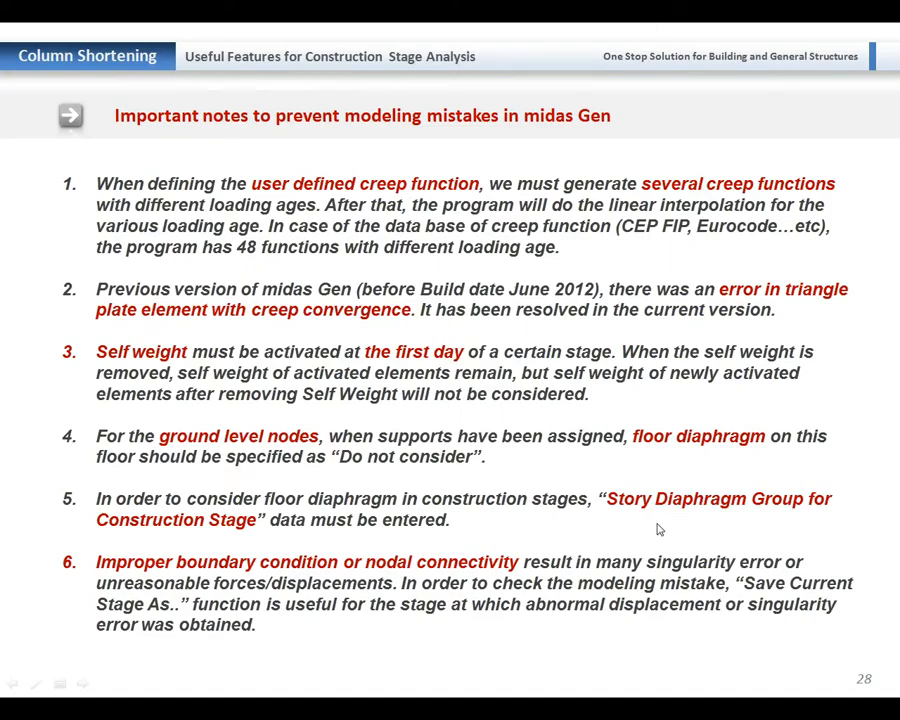
click(551, 575)
click(550, 577)
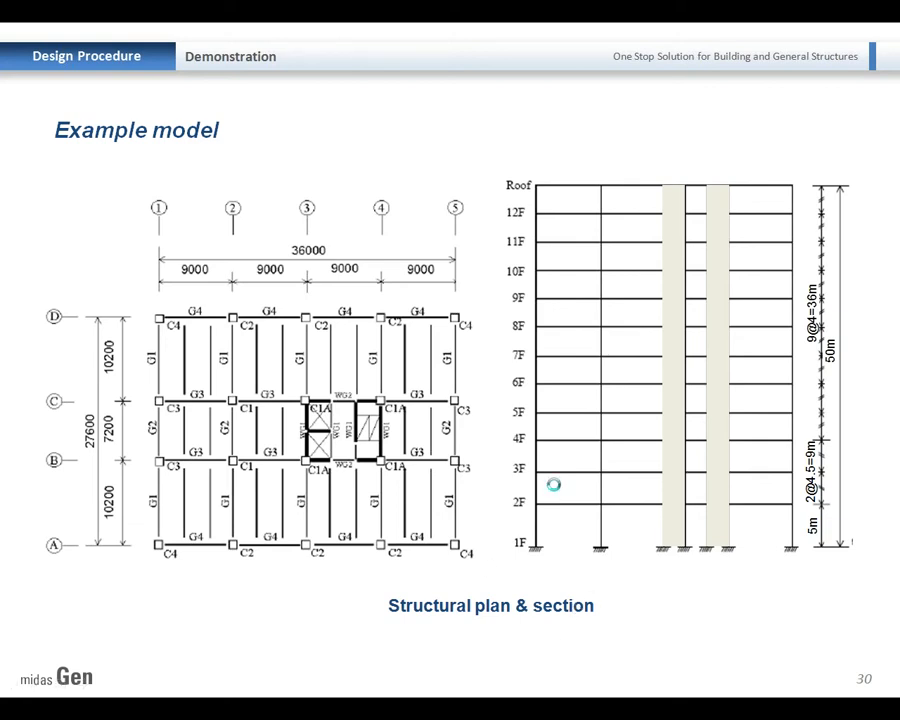
scroll(554, 484, down, 1)
scroll(264, 352, down, 2)
scroll(264, 352, up, 1)
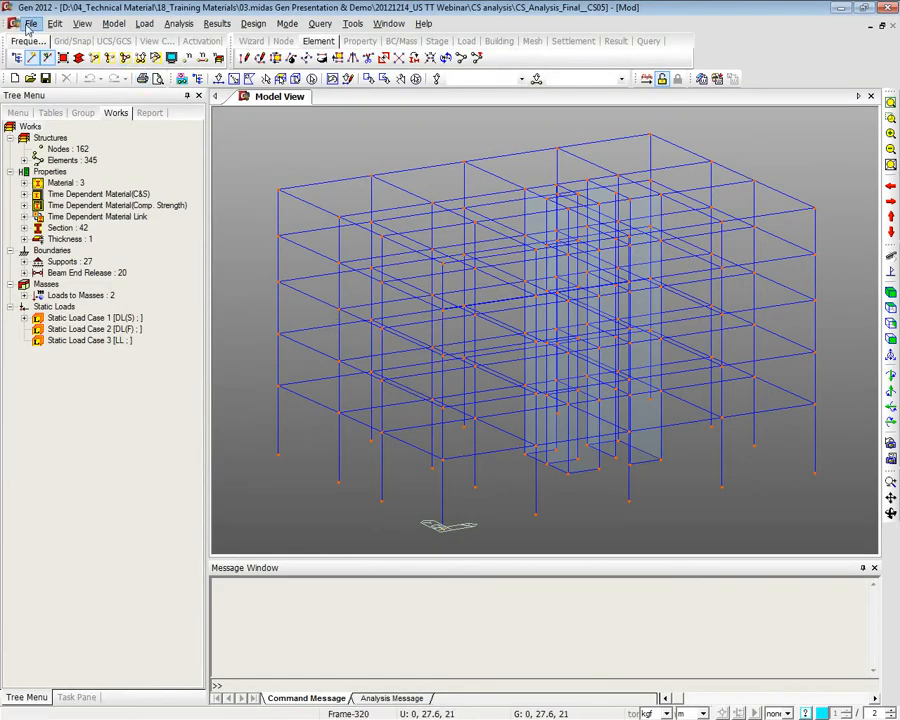
Open the project CS_Analysis_start from the CS analysis folder in midas Gen
click(27, 27)
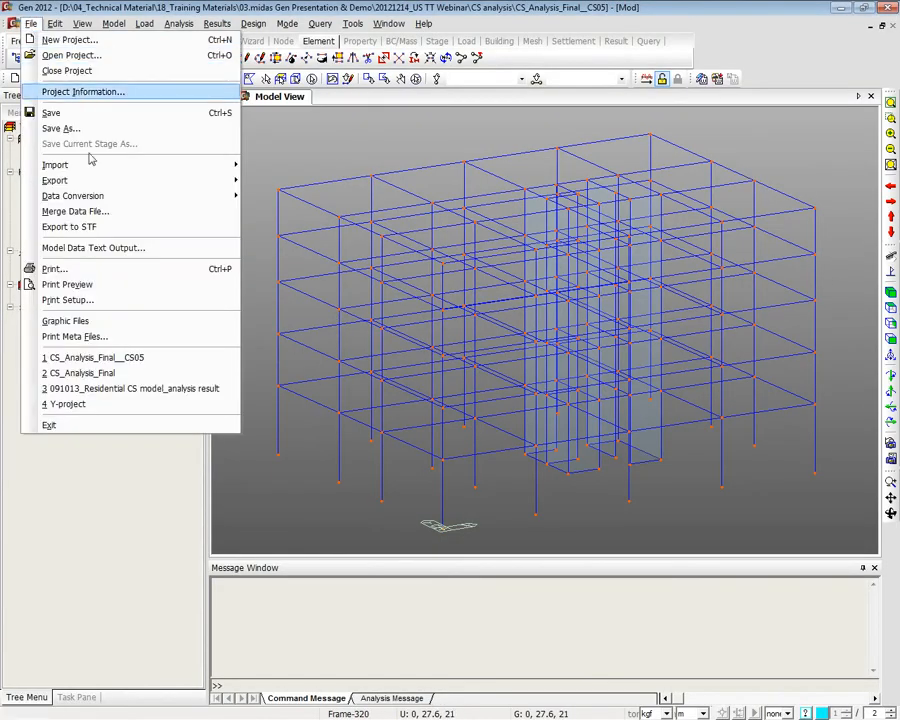
click(88, 57)
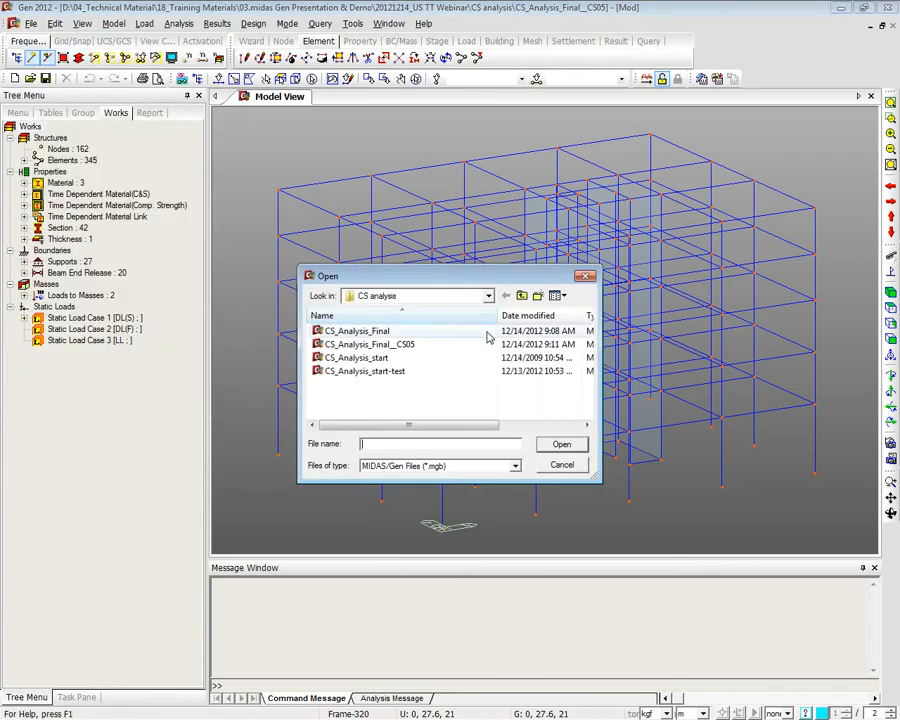
double_click(394, 362)
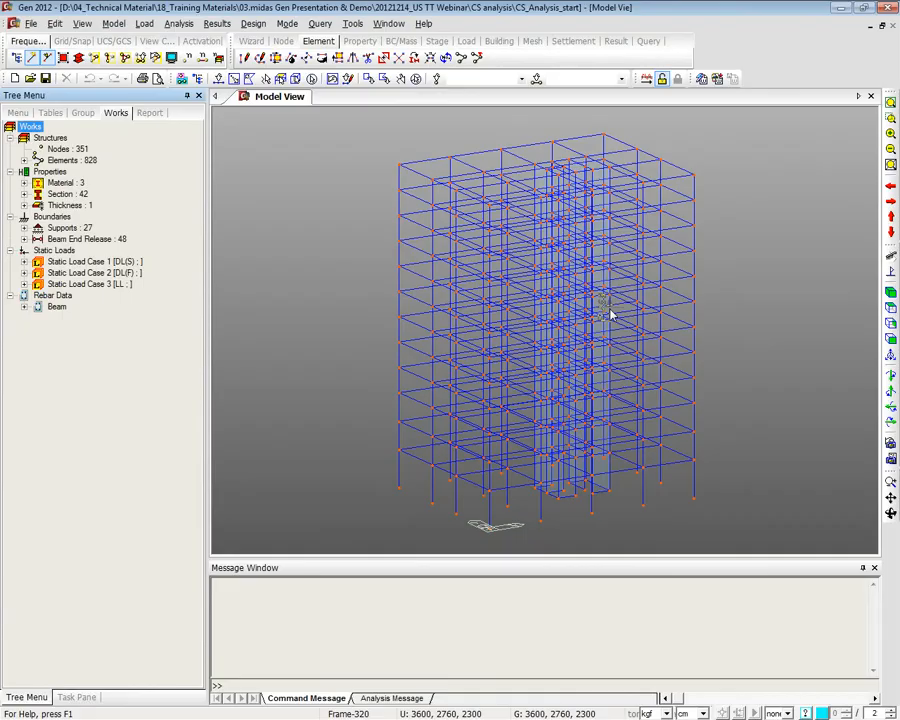
Examine the building frame from the side and switch to the Construction Schedule slide in the presentation
ctrl+middle_drag(588, 276, 552, 259)
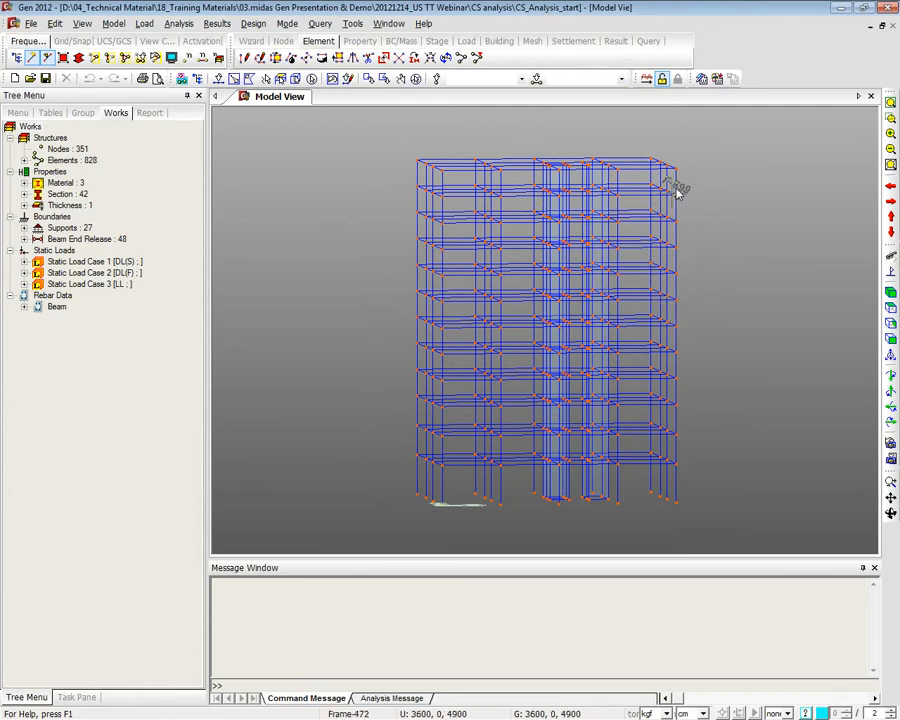
click(66, 330)
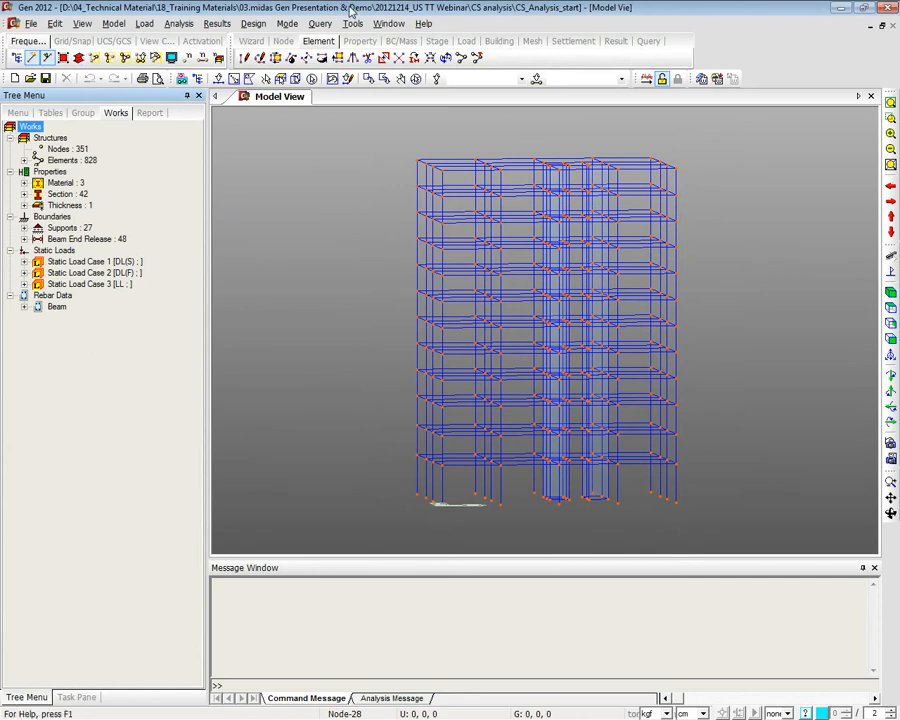
click(443, 5)
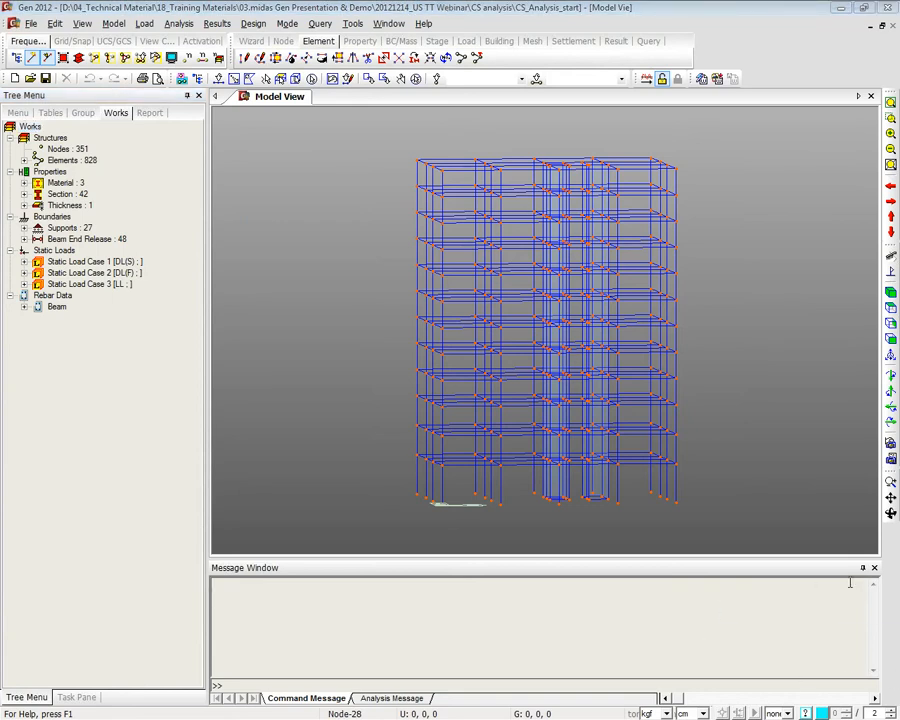
key(alt+Tab)
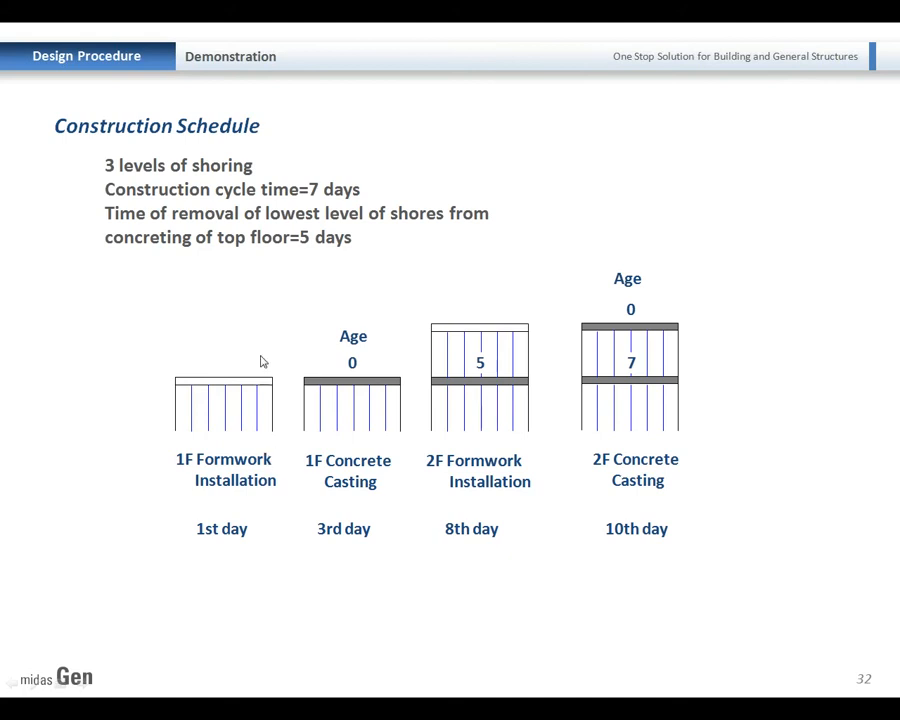
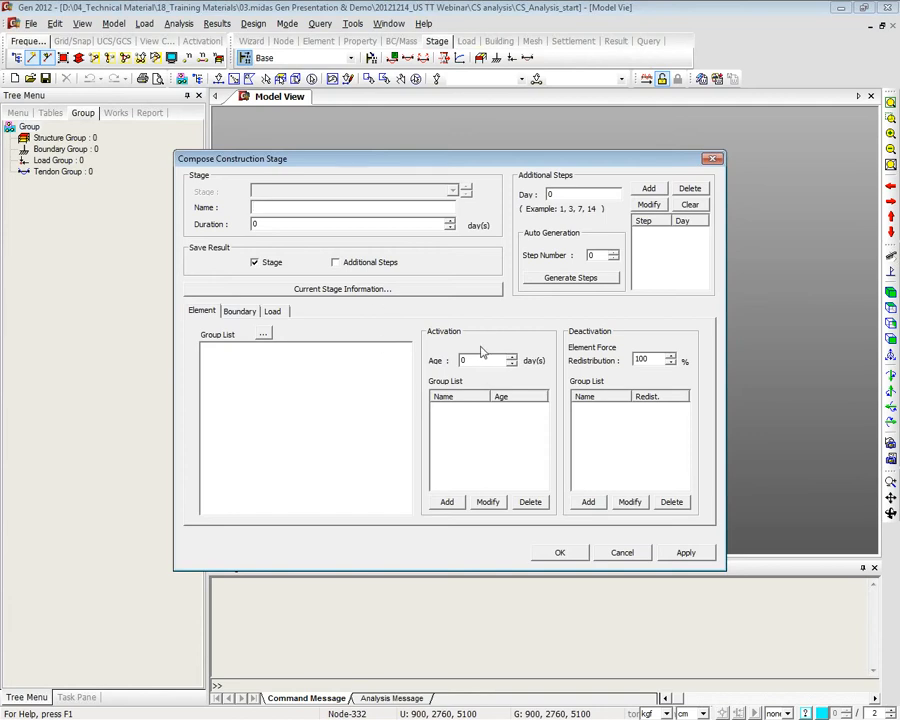
Cancel the manual stage composition and start the Construction Stage Wizard for Building Structure
click(622, 552)
click(557, 431)
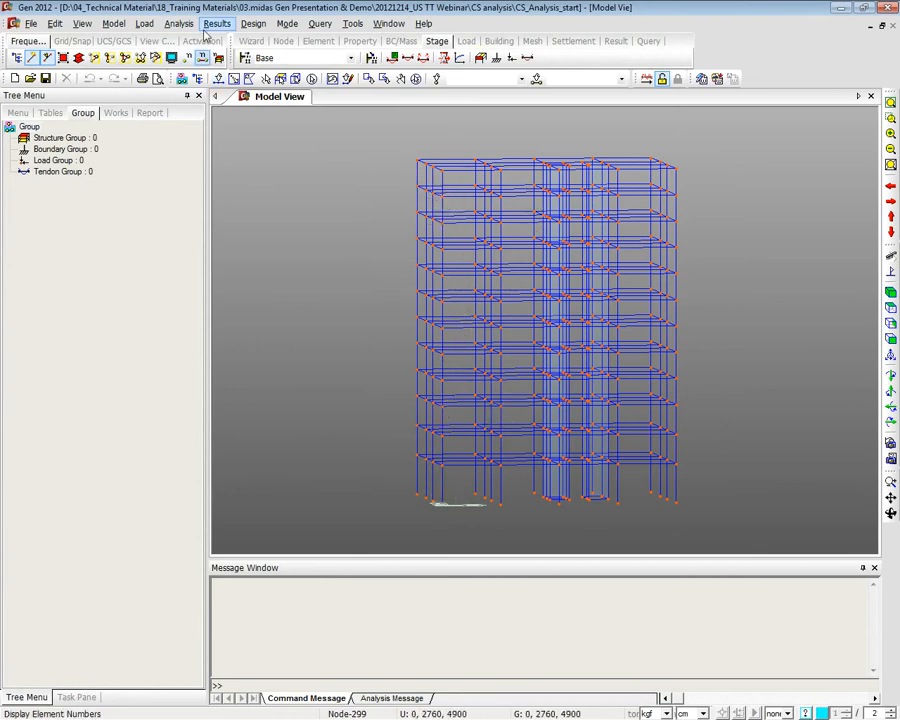
click(144, 23)
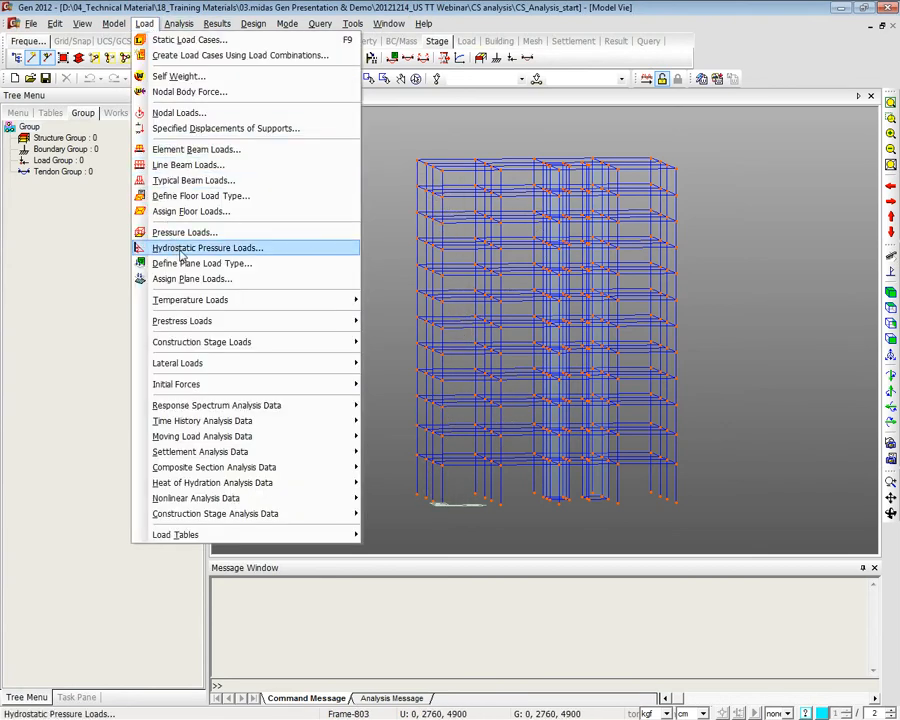
mouse_move(112, 27)
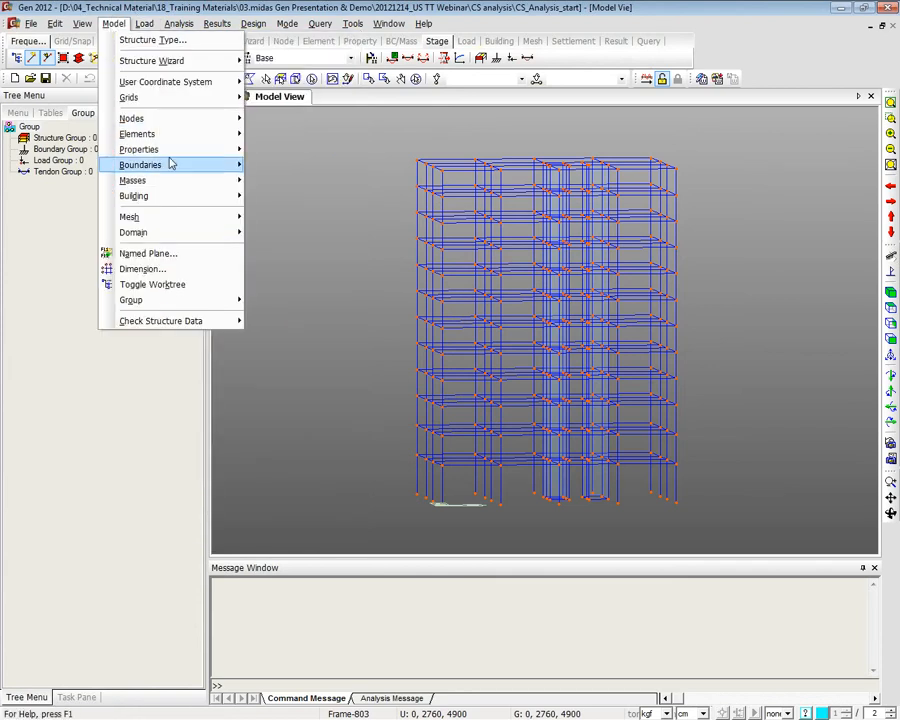
mouse_move(179, 196)
mouse_move(144, 24)
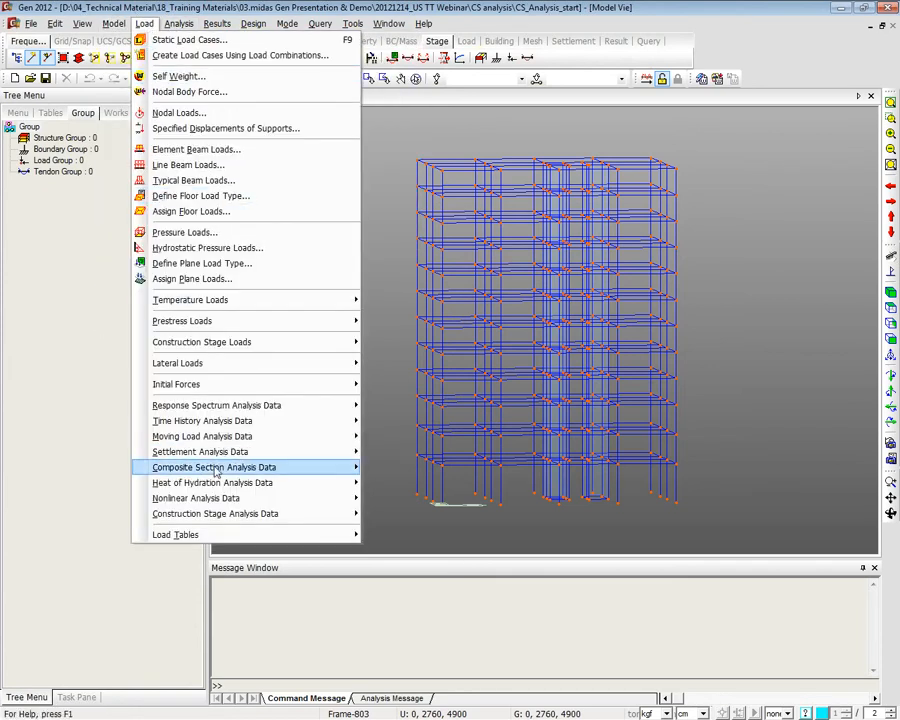
mouse_move(196, 520)
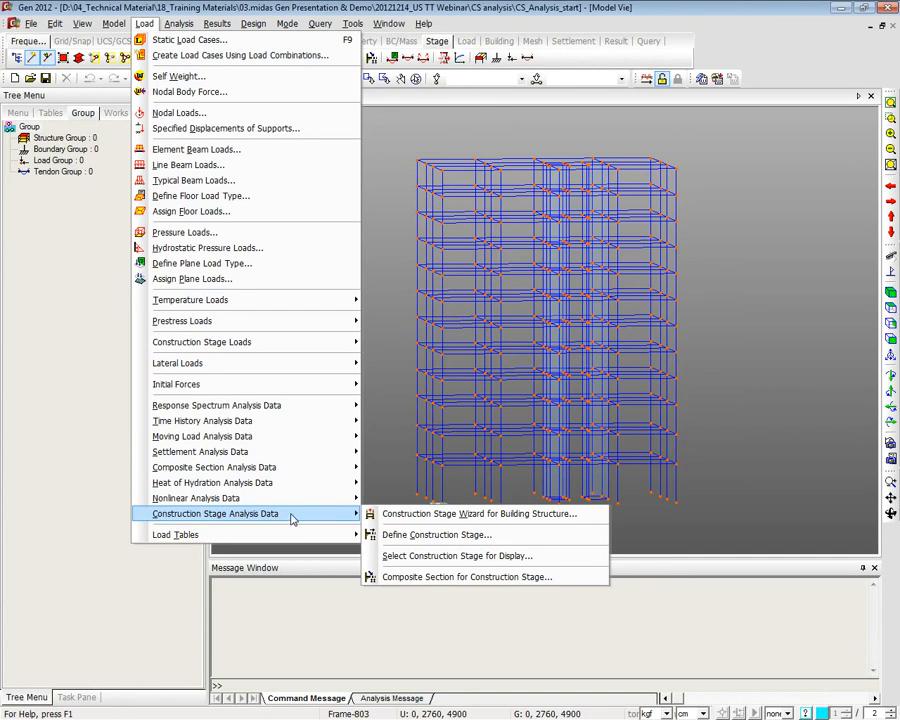
click(428, 514)
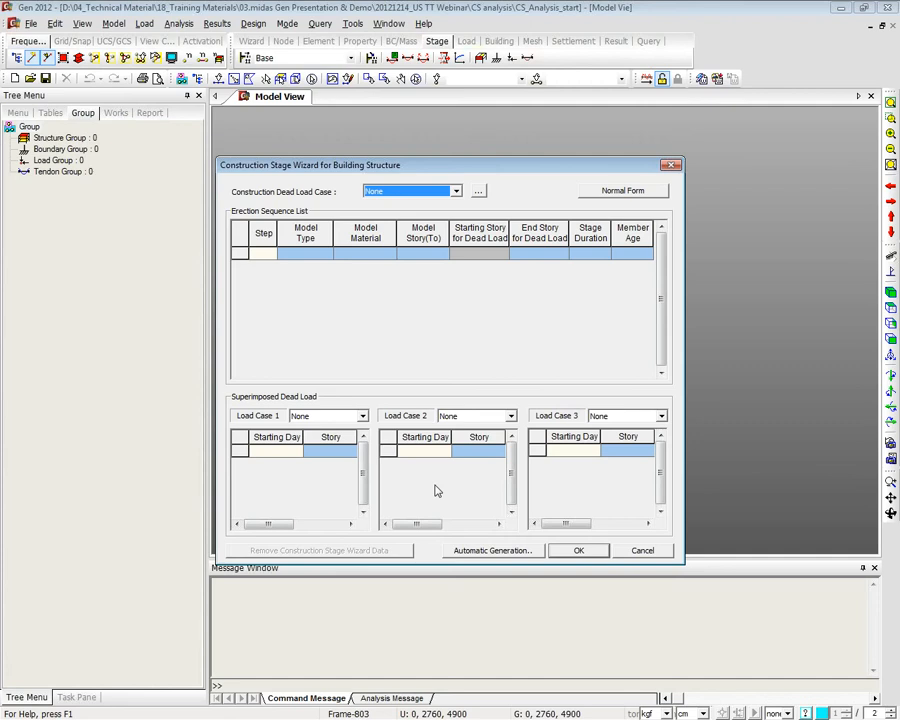
Set the wizard's automatic generation to load case DL(S), story increment 1, stage duration 7 and member age 19
click(495, 551)
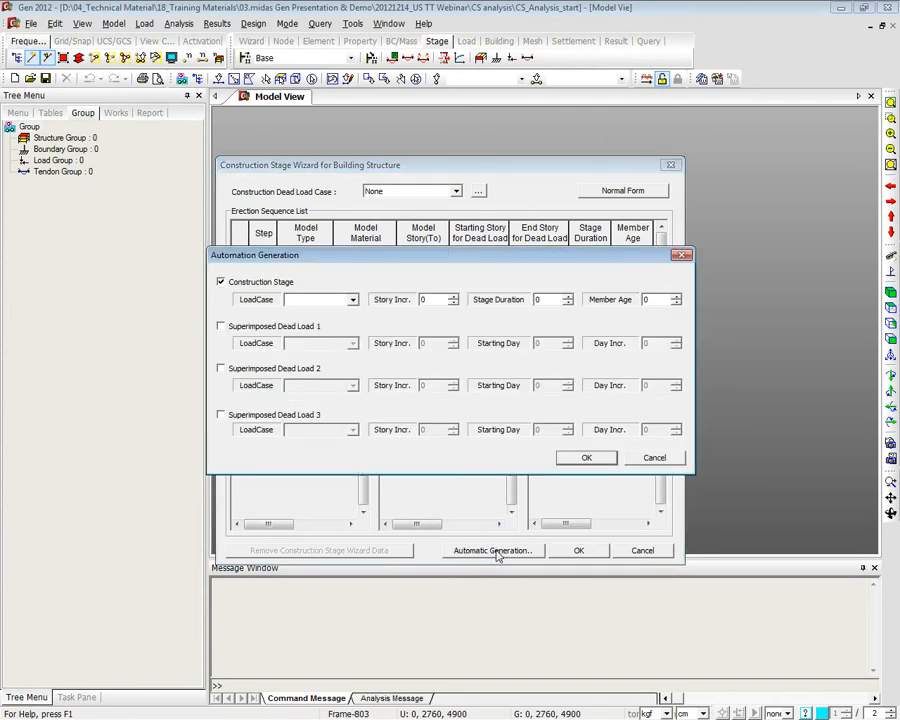
click(352, 300)
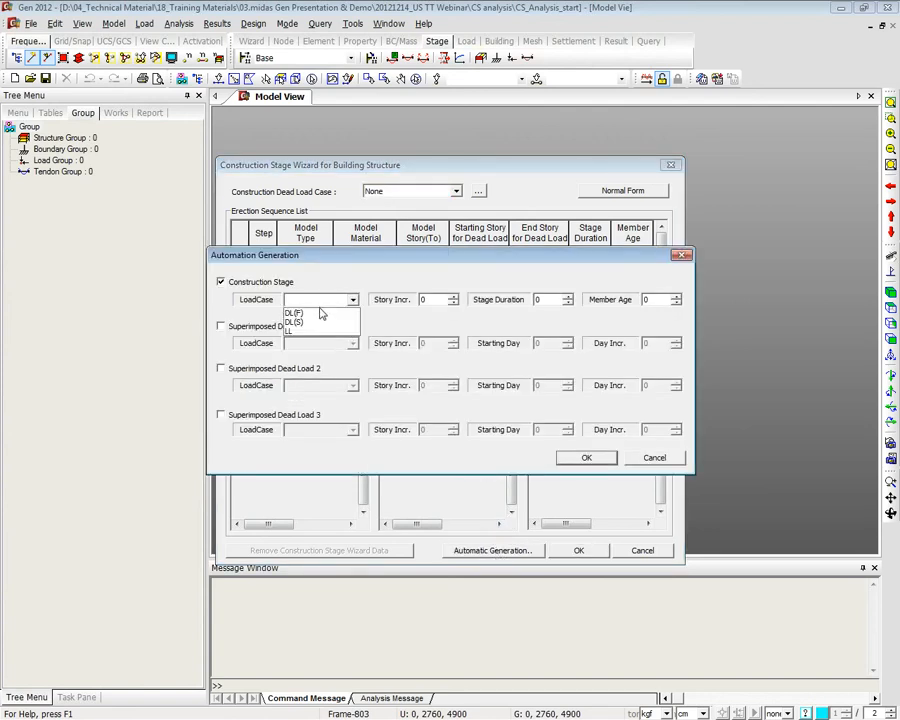
click(320, 322)
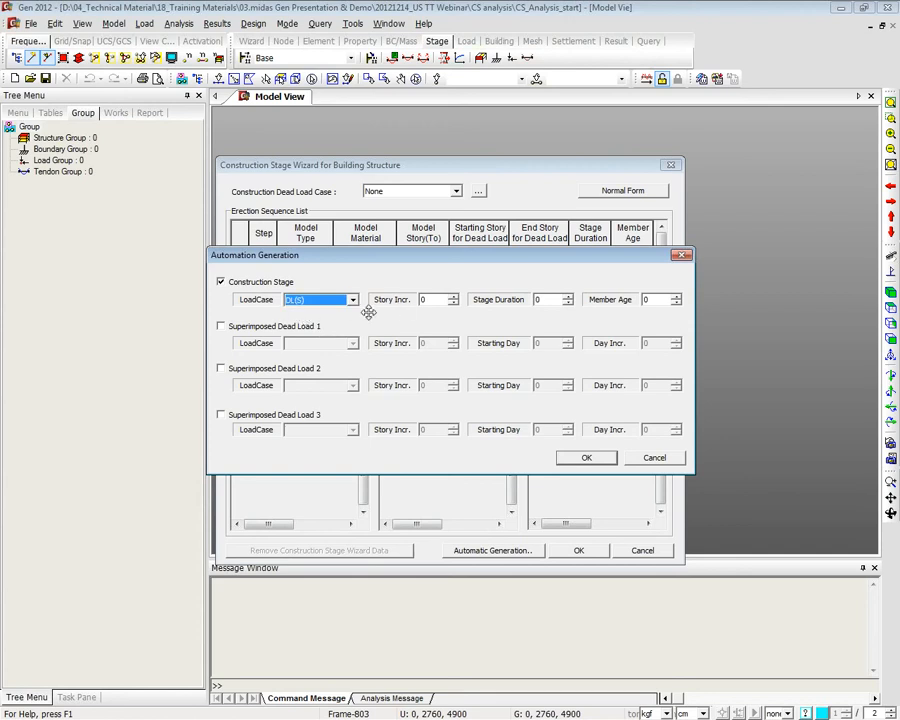
key(Tab)
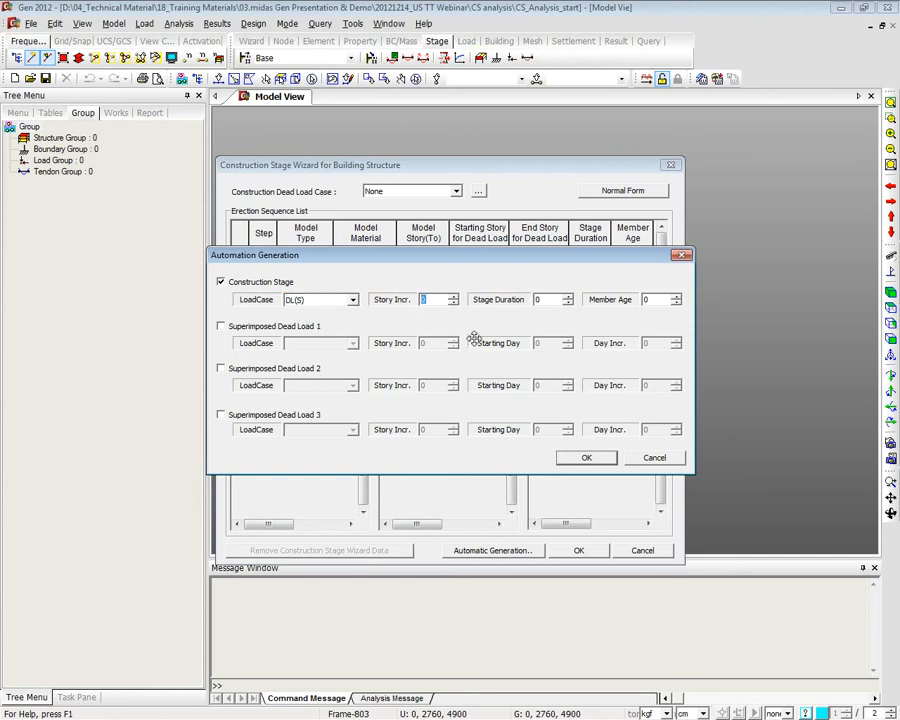
text(1)
drag(666, 256, 615, 256)
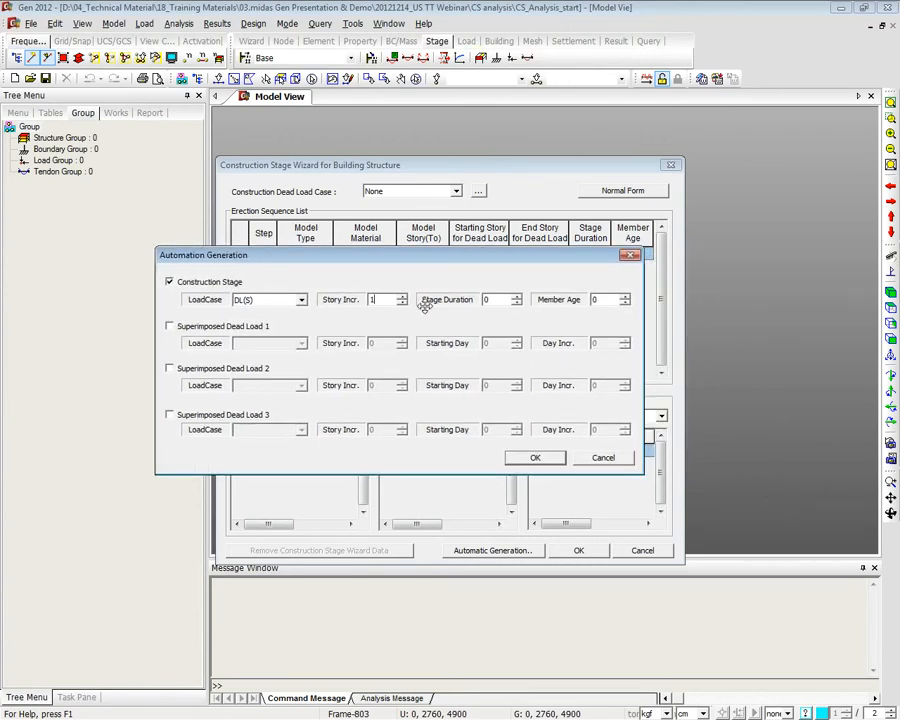
drag(493, 300, 478, 299)
text(7)
key(Tab)
text(19)
Following the Construction Schedule slides, enable Superimposed Dead Load 1 with load case DL(F), story increment 3, starting day 71 and day increment 3
click(222, 327)
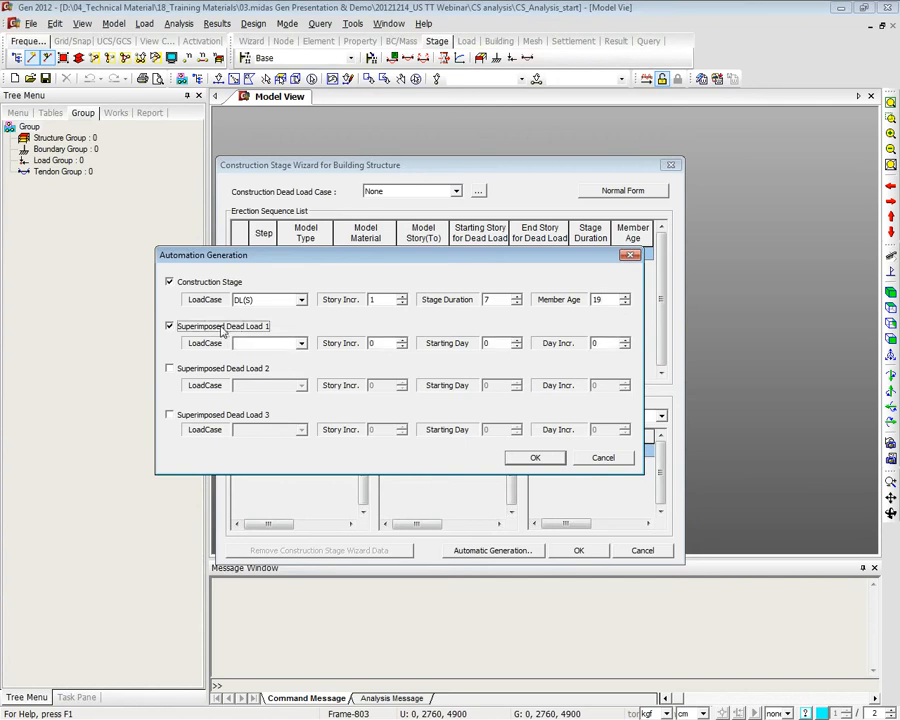
click(247, 342)
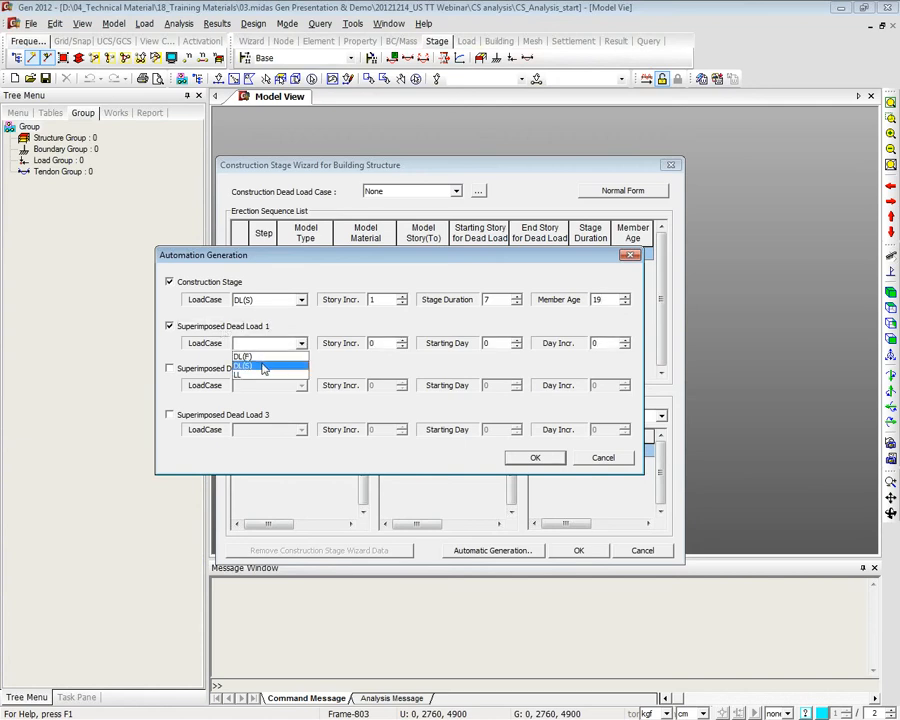
click(245, 364)
double_click(373, 343)
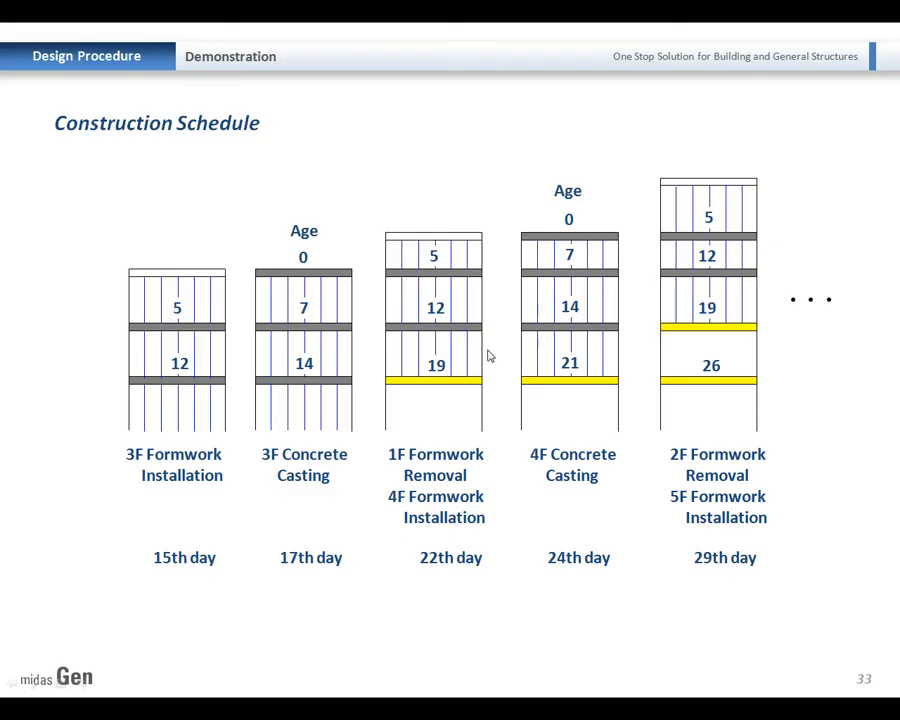
click(478, 348)
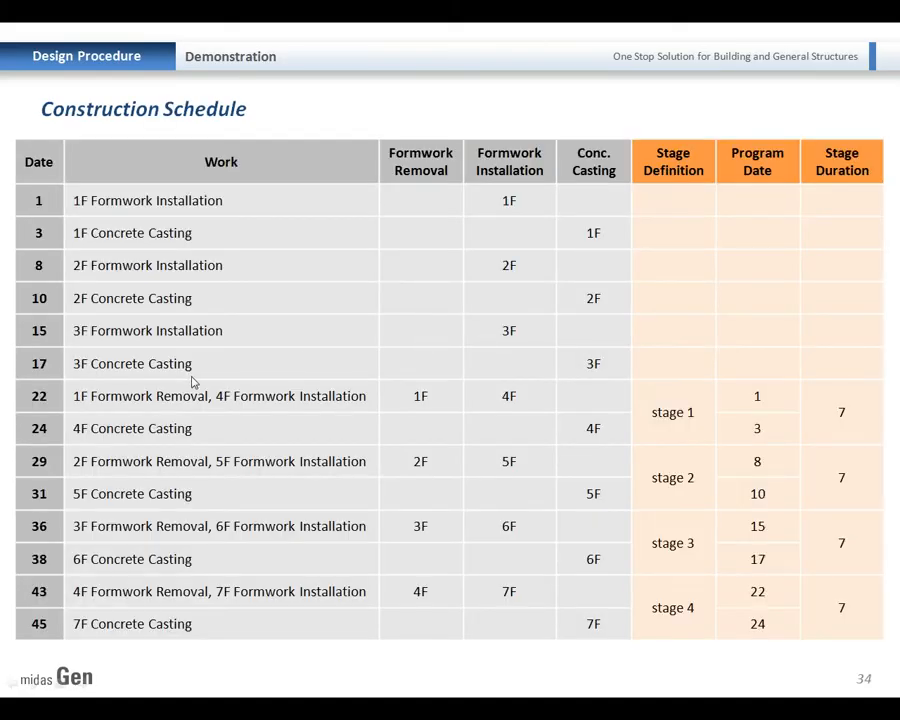
click(400, 330)
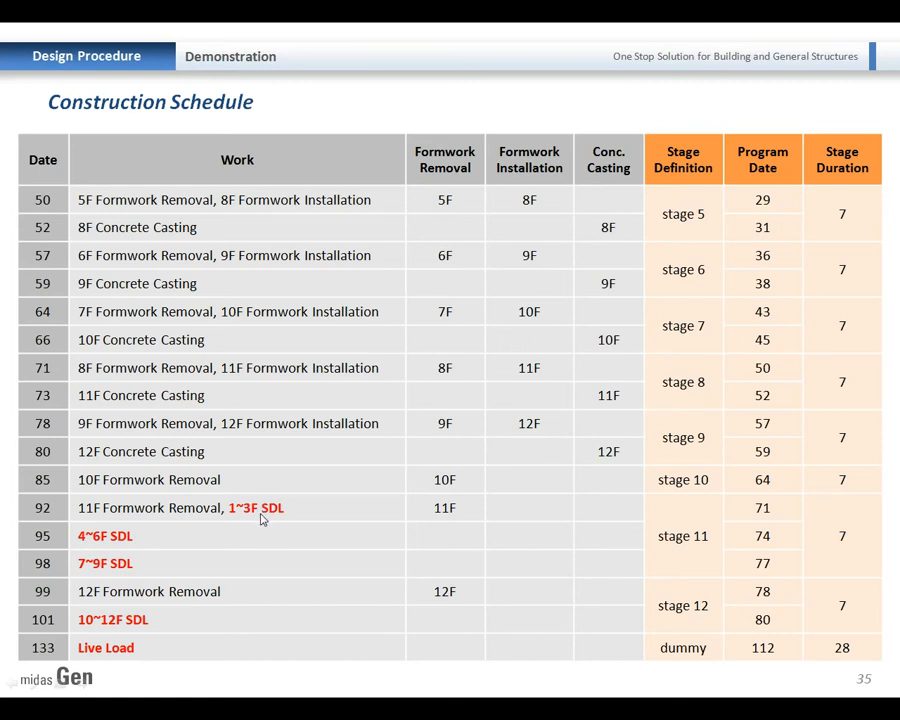
key(alt+Tab)
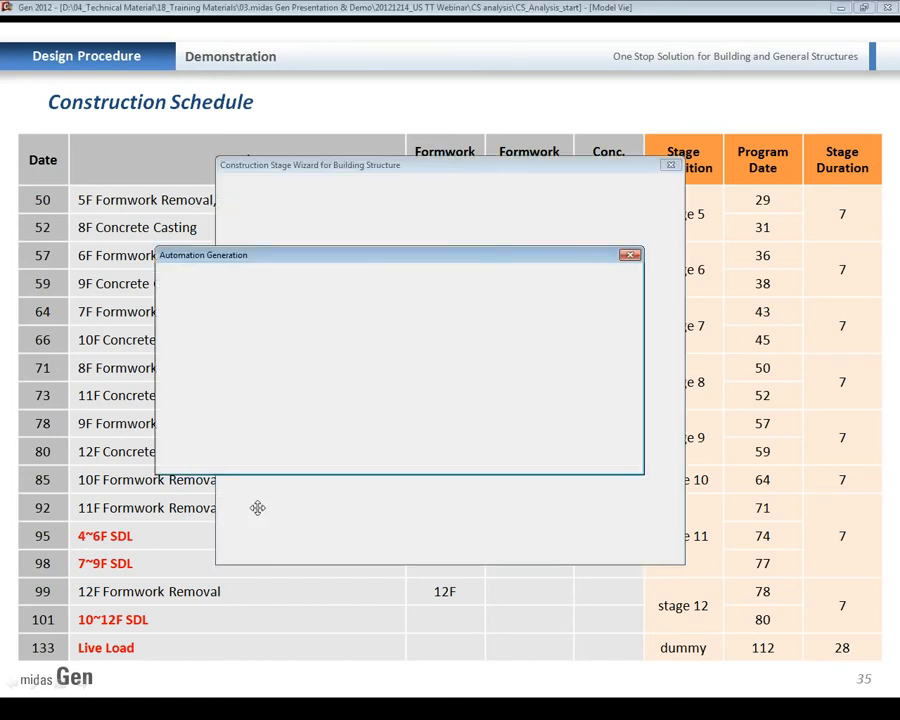
text(3)
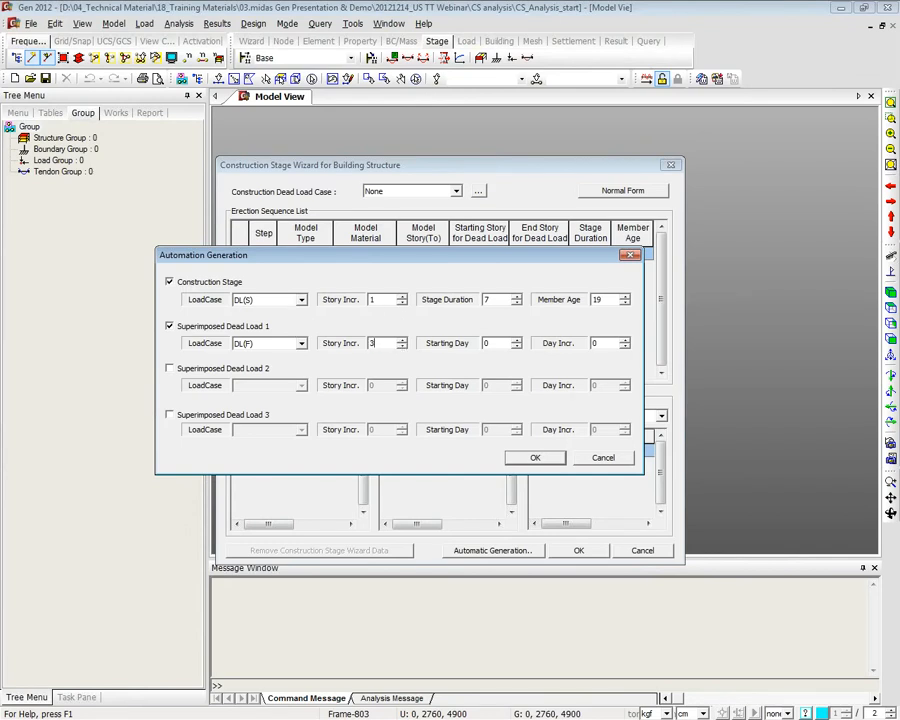
key(Tab)
text(71)
click(598, 342)
text(3)
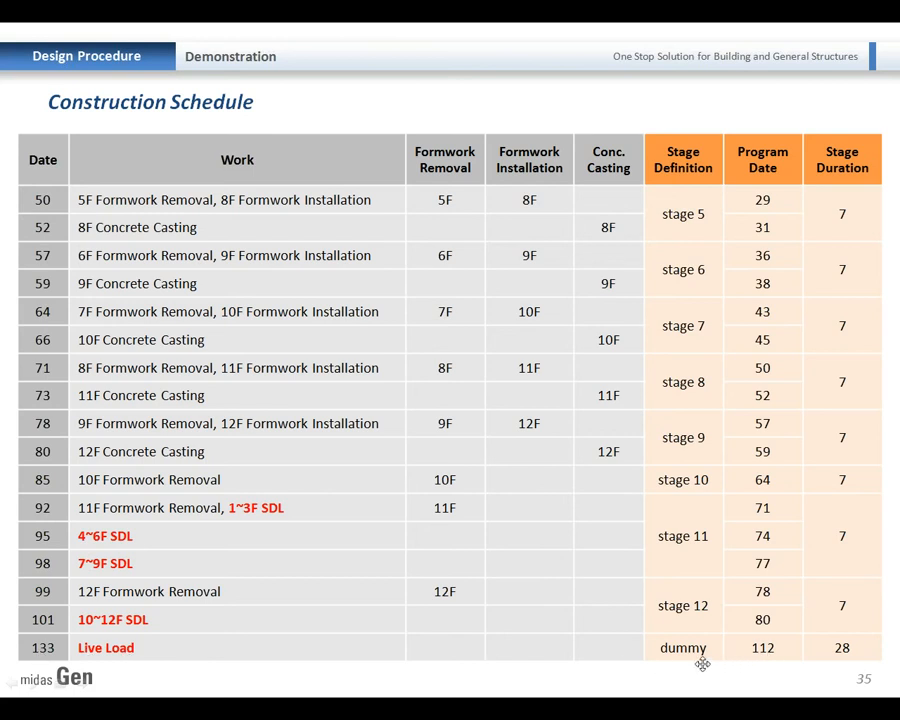
Enable Superimposed Dead Load 2 with load case LL and a story increment of 12
key(alt+Tab)
click(212, 369)
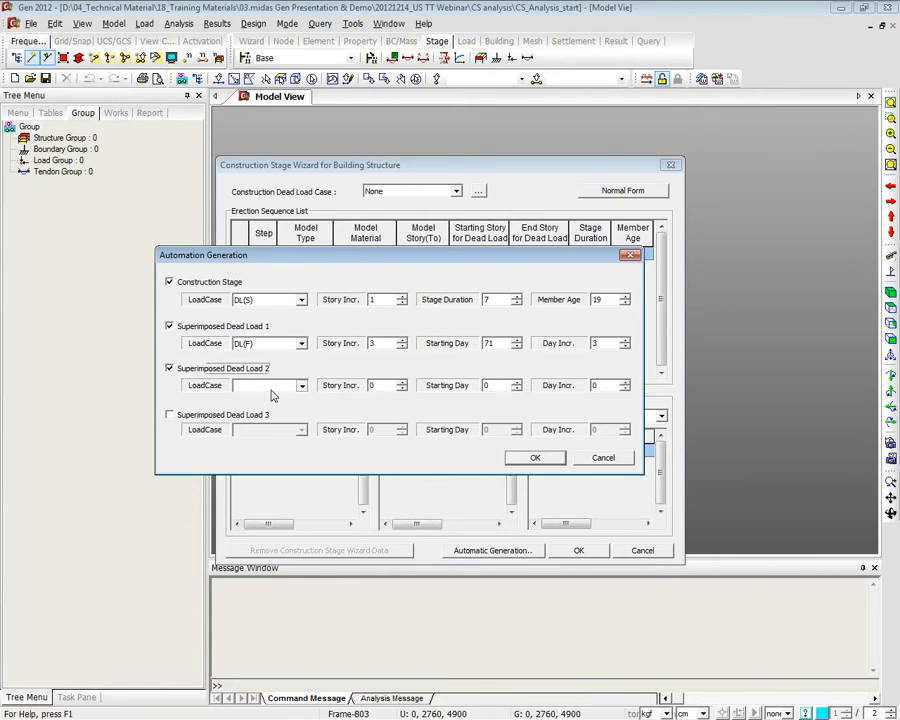
click(272, 389)
click(259, 420)
click(388, 385)
text(12)
Set Superimposed Dead Load 2's starting day to 112 and day increment to 1, and generate the construction stages
double_click(497, 388)
text(112)
double_click(596, 386)
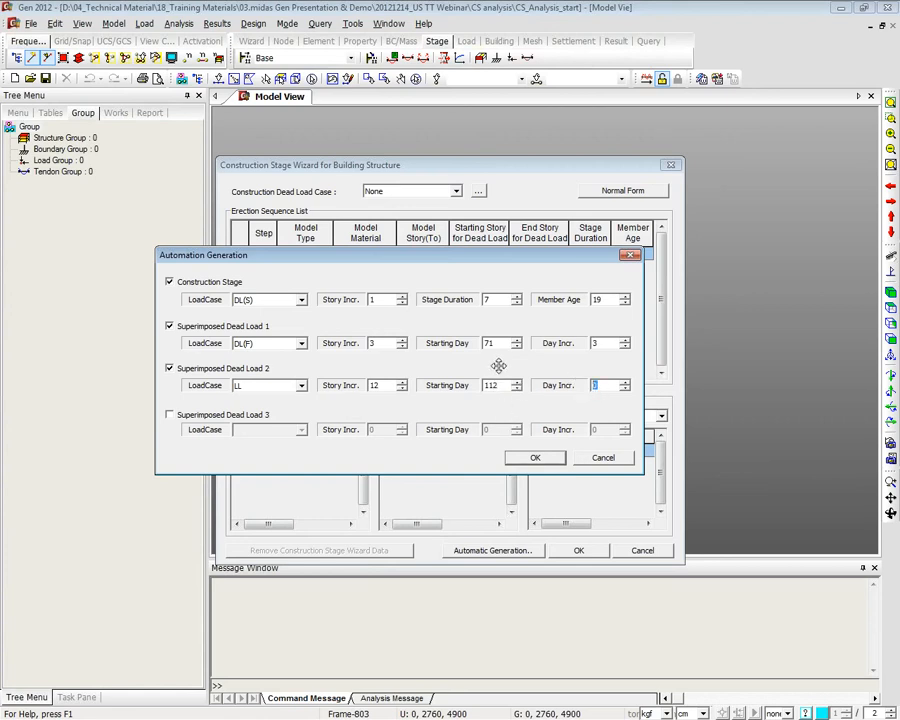
text(3)
double_click(598, 386)
text(1)
click(535, 457)
click(628, 491)
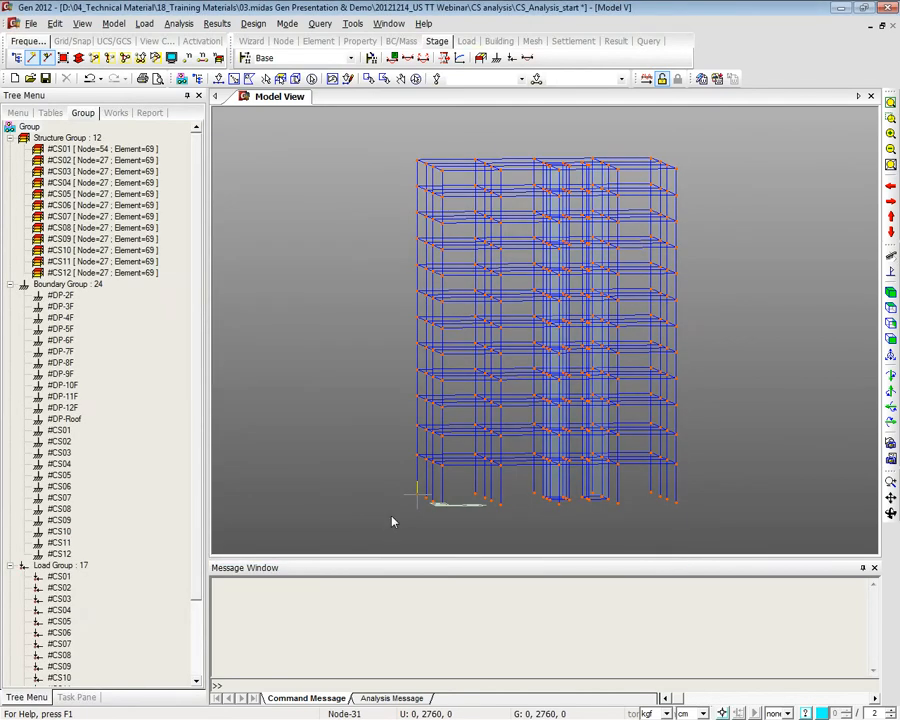
Review the generated groups and construction stage definitions, and show the building frame as shaded solids in an isometric view
click(60, 149)
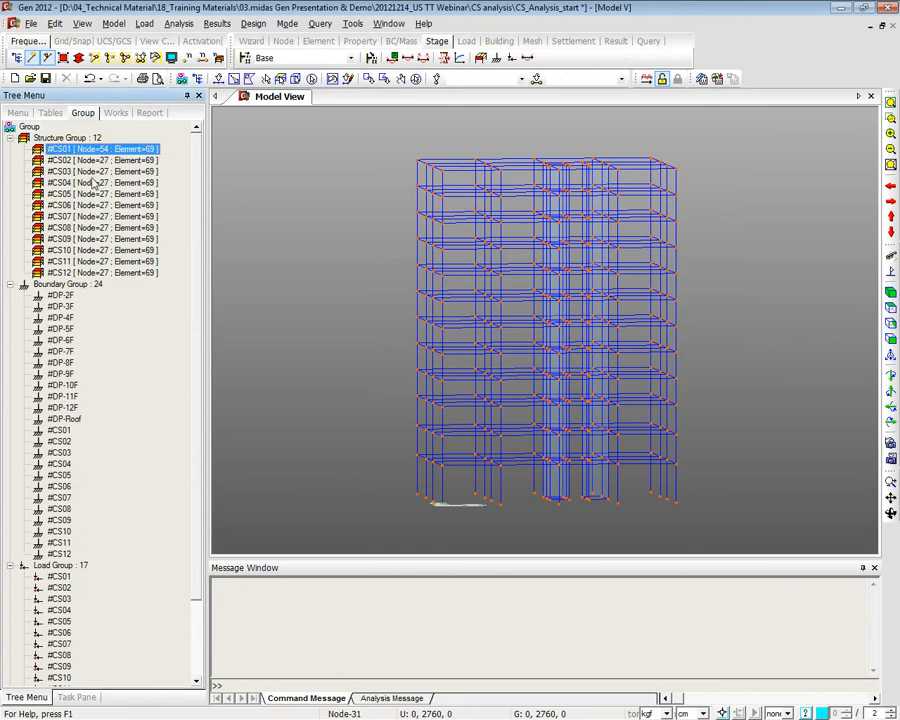
click(115, 112)
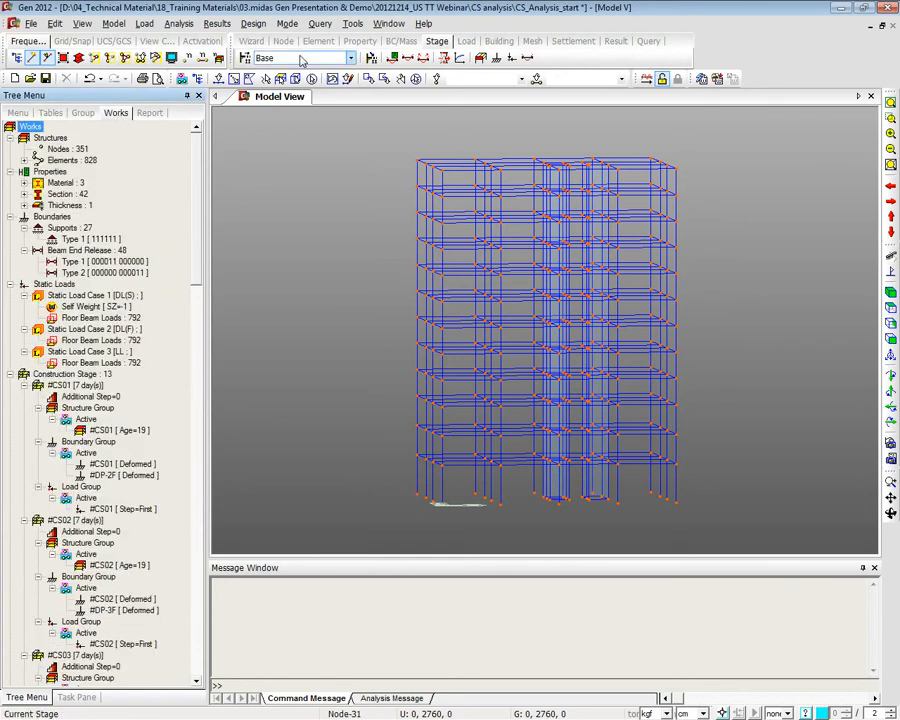
ctrl+middle_drag(560, 280, 617, 286)
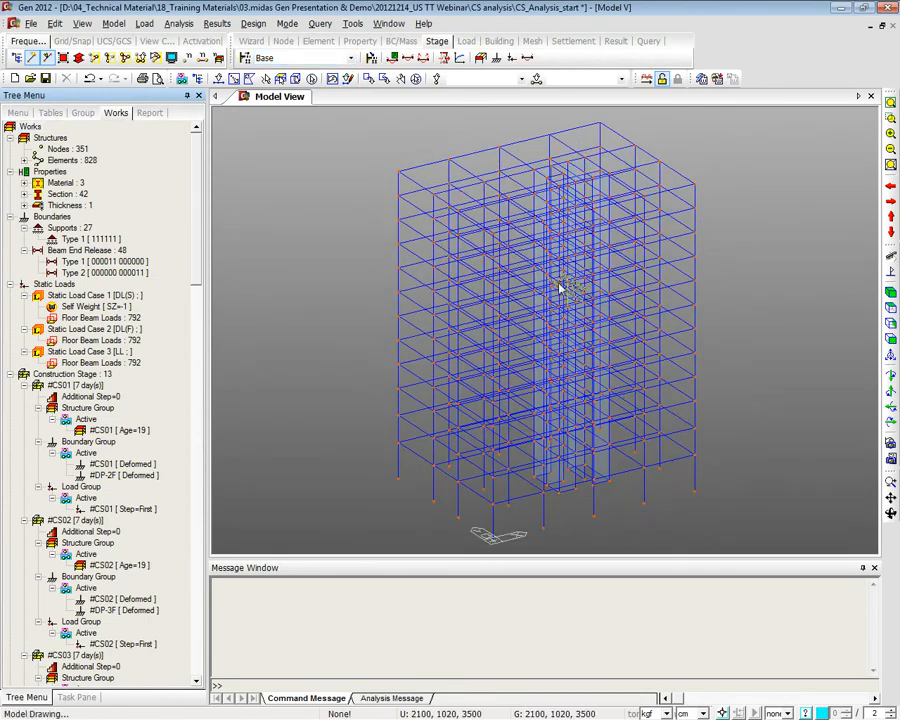
click(65, 59)
Display construction stages #CS01, #CS02, #CS03, #CS07 and #CS08 one after another to examine how the frame grows
click(317, 57)
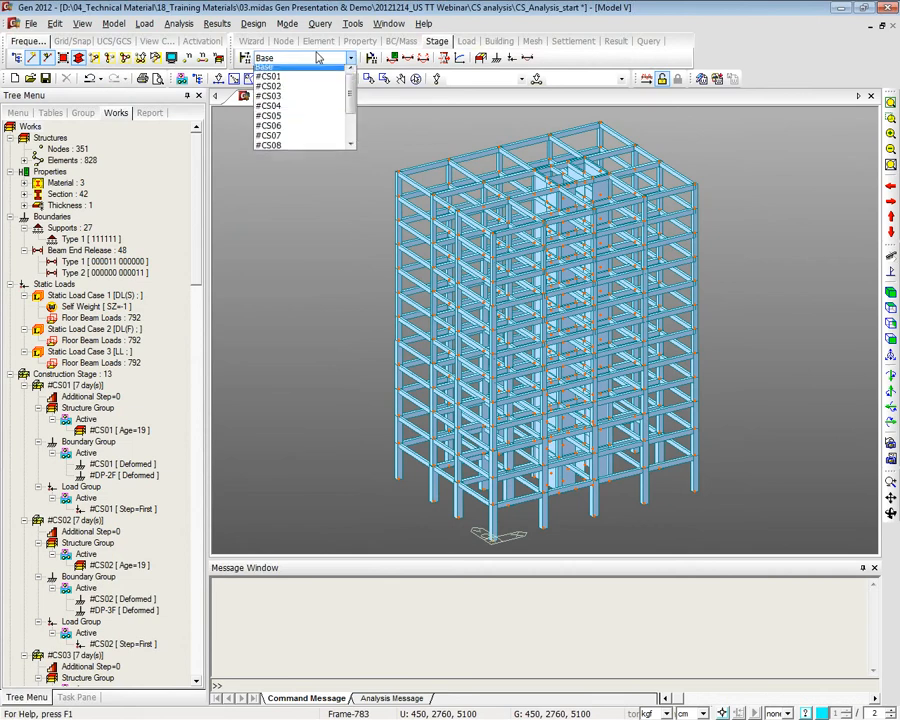
click(285, 75)
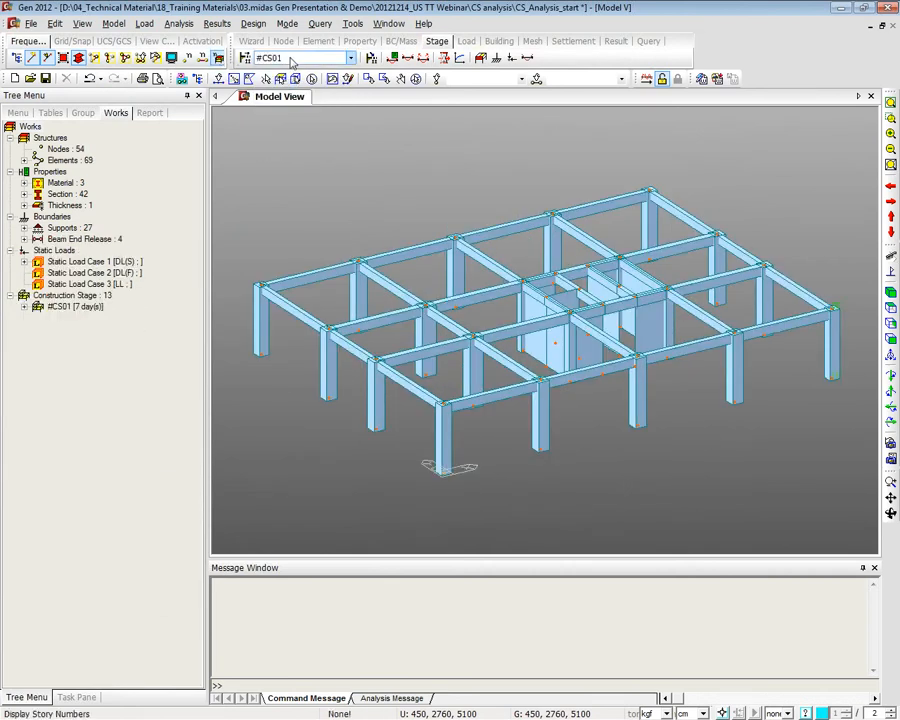
click(291, 60)
click(285, 77)
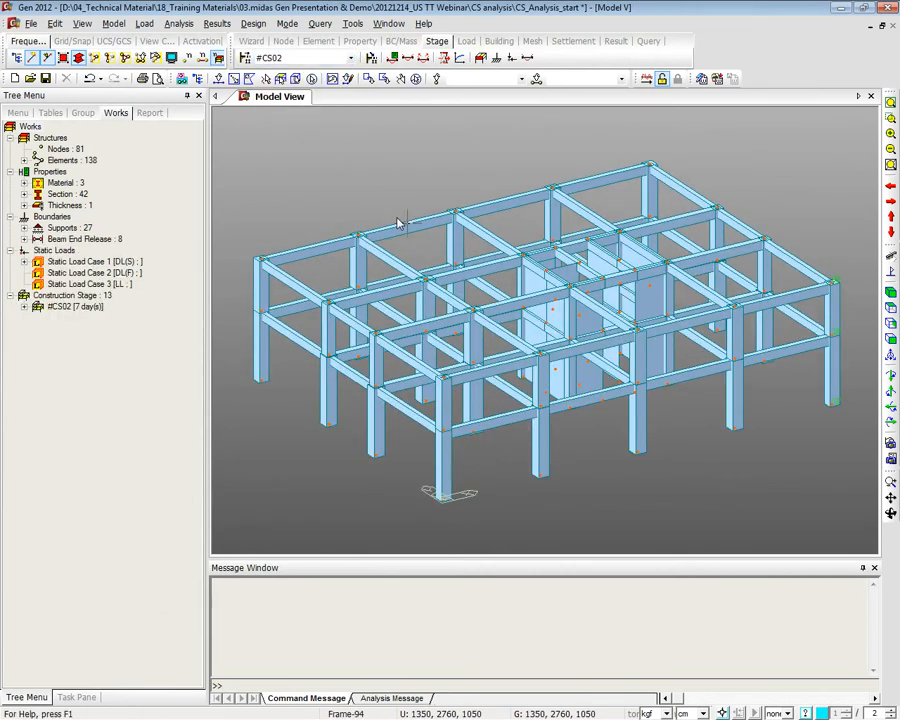
click(300, 57)
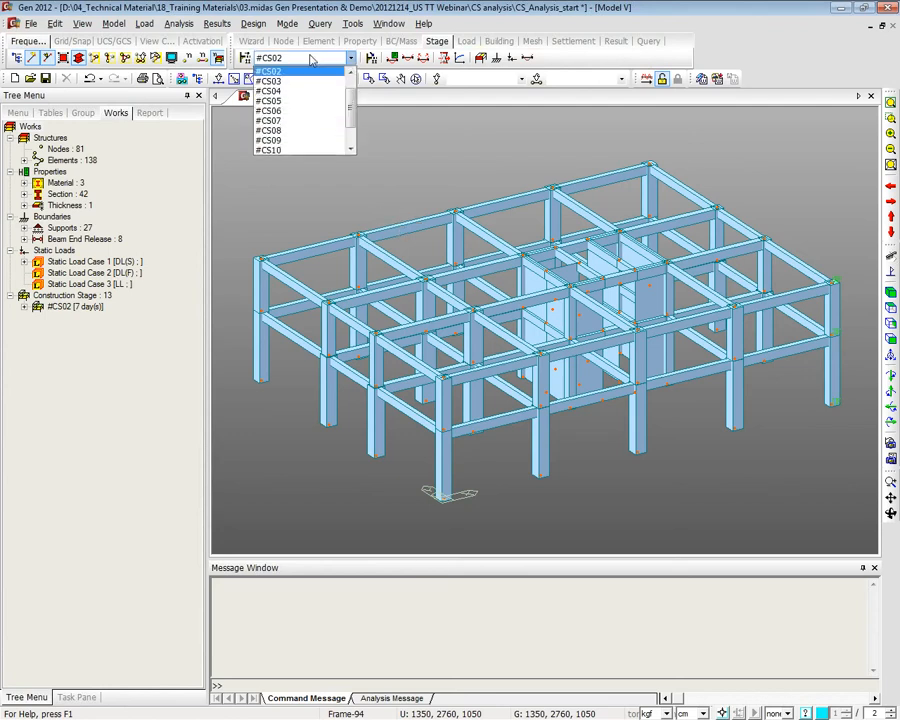
click(290, 93)
click(281, 111)
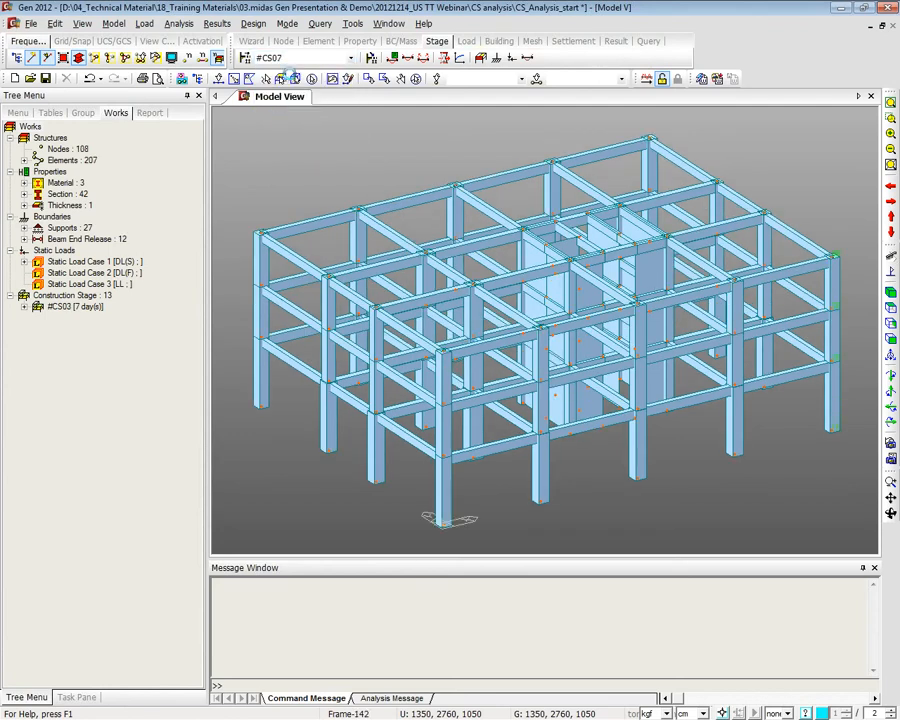
click(292, 61)
click(289, 100)
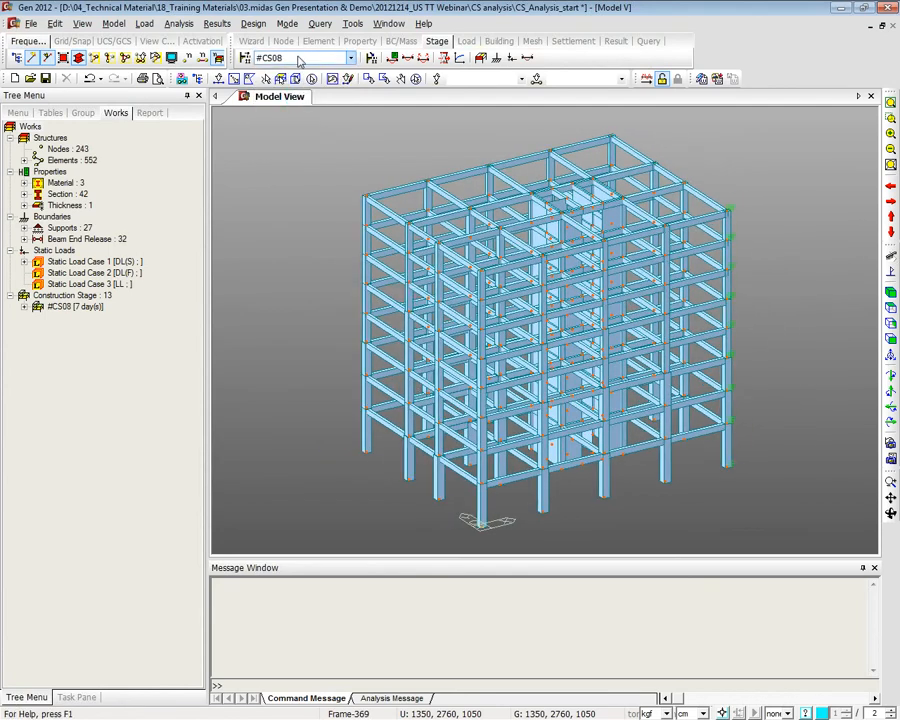
Display the remaining construction stages from #CS09 through #CS12 and #CS_dummy to examine the frame's completion
click(292, 61)
click(280, 106)
click(292, 60)
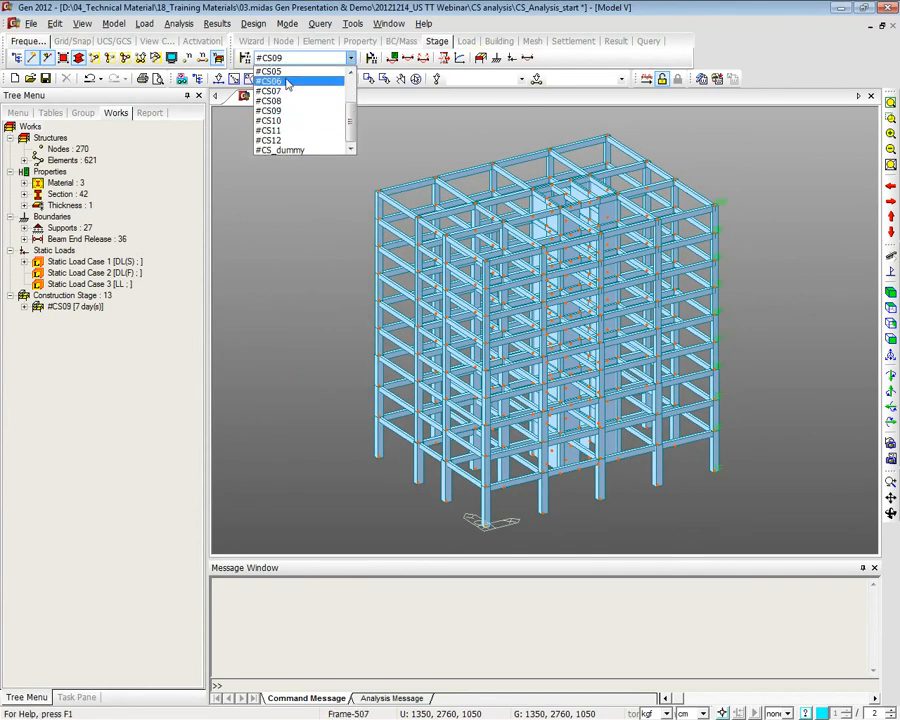
click(281, 122)
click(287, 60)
click(281, 131)
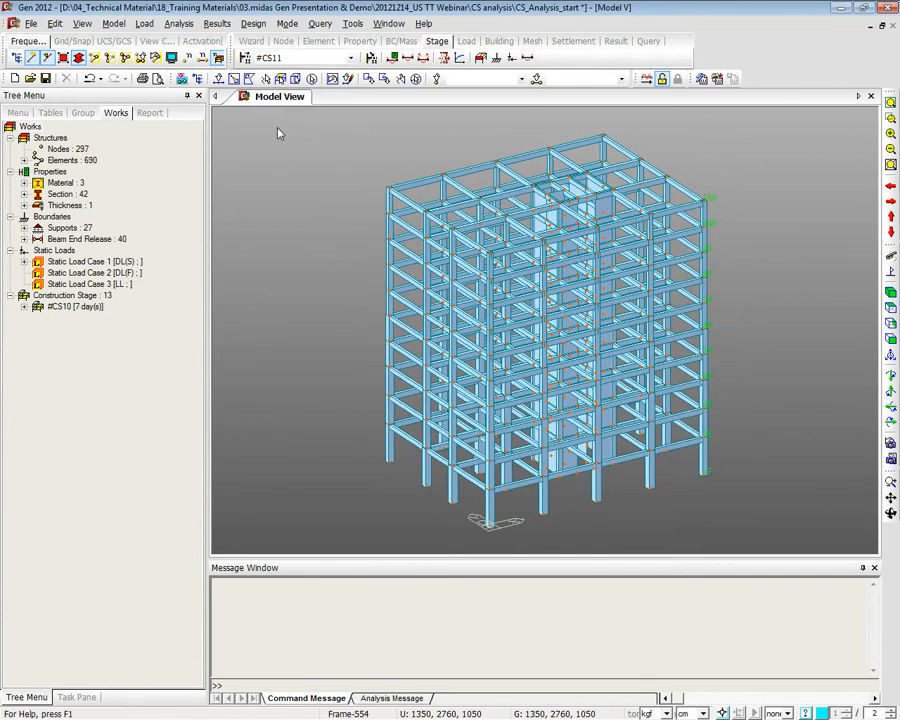
click(292, 60)
click(283, 141)
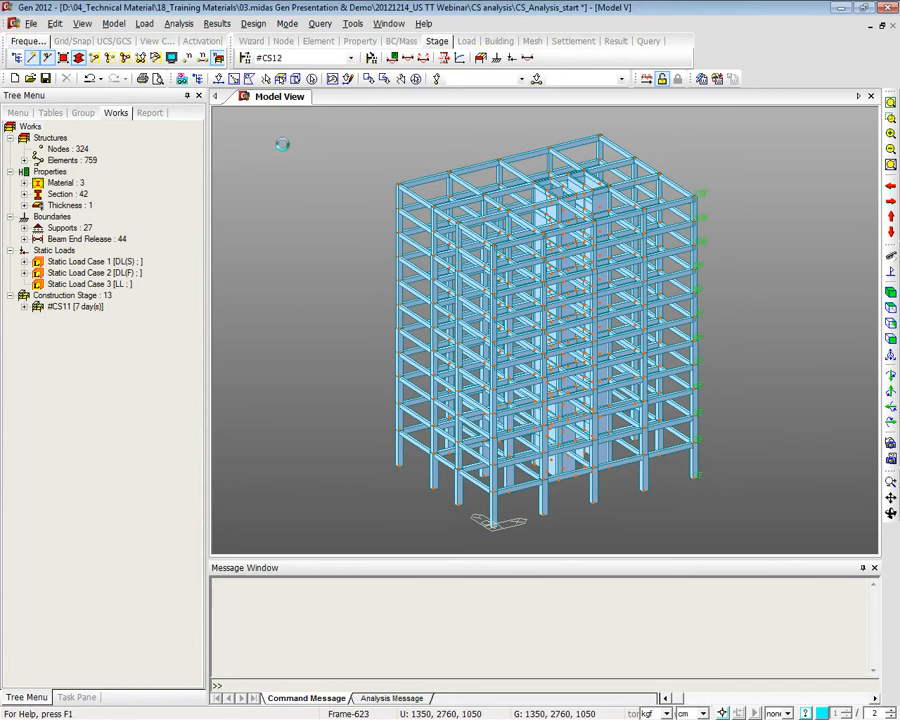
click(289, 62)
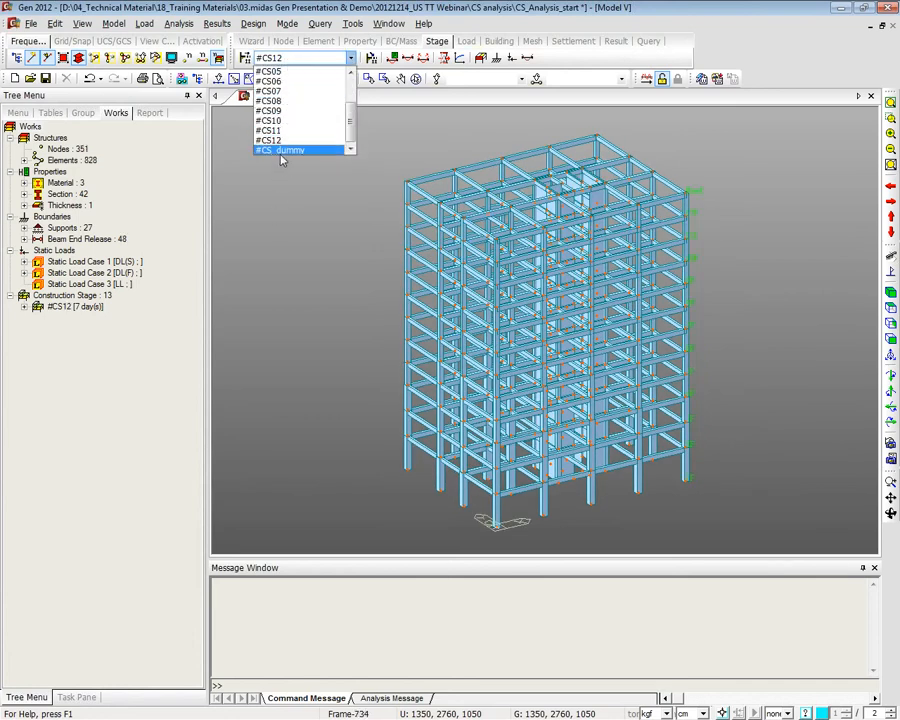
click(283, 149)
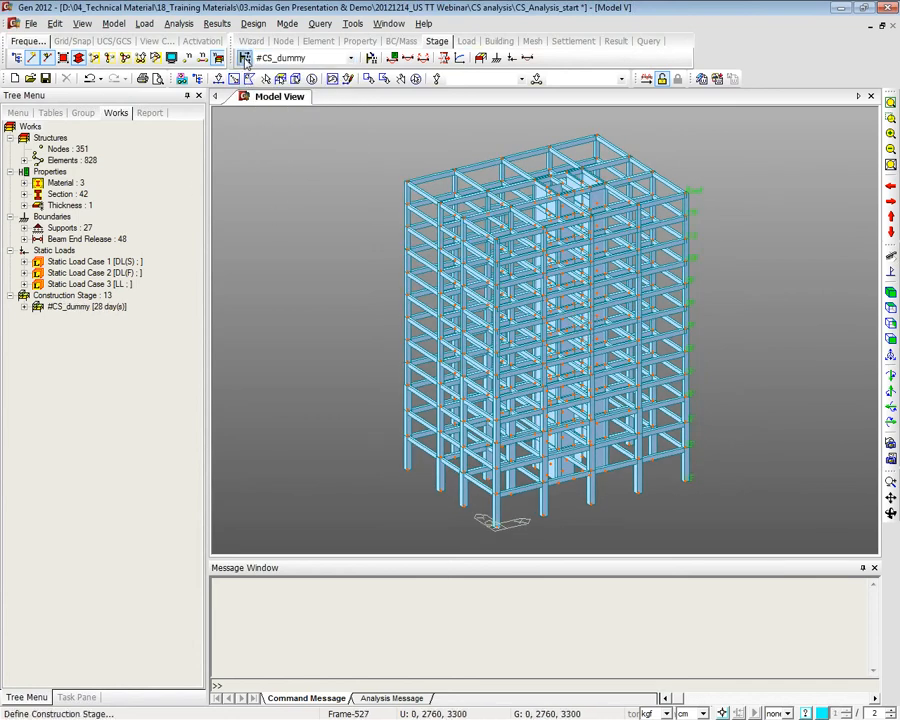
Inspect the load group activation in the #CS_dummy construction stage definition, and close the definition
click(244, 58)
scroll(508, 388, down, 1)
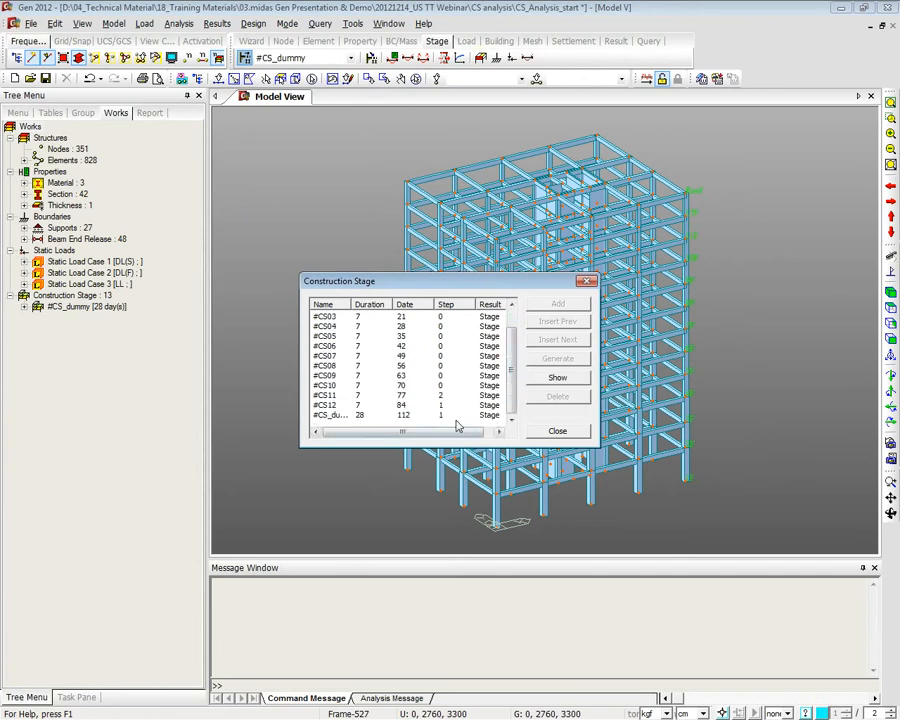
double_click(458, 419)
click(272, 311)
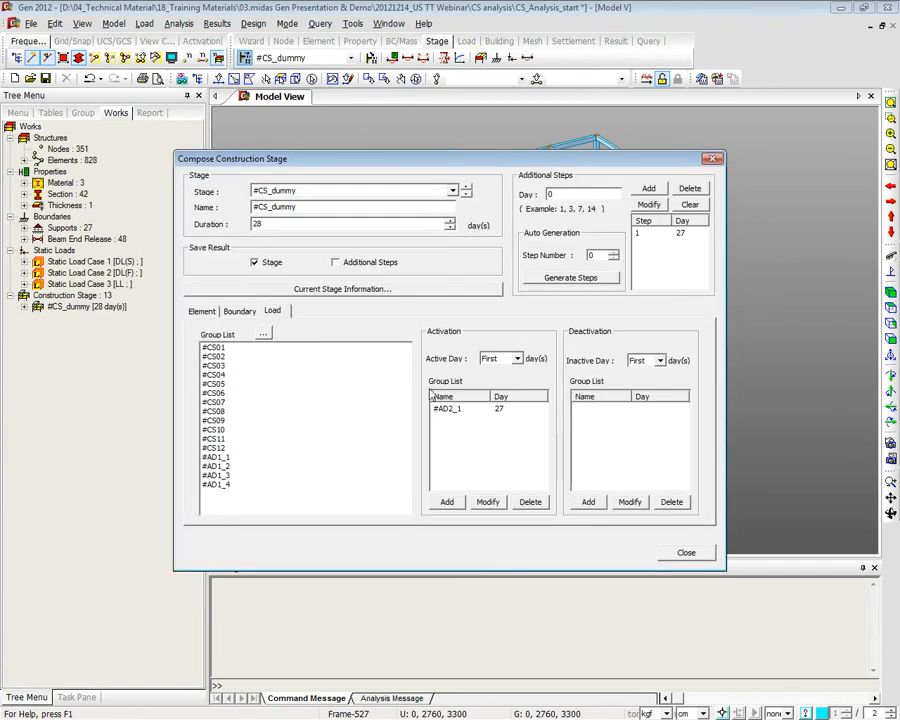
click(684, 553)
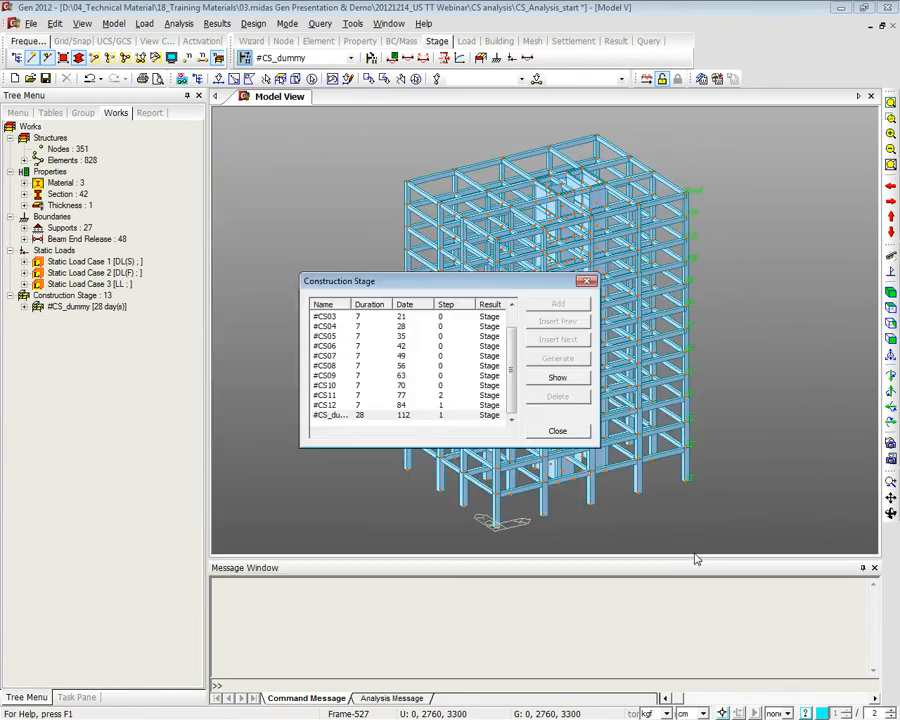
click(557, 430)
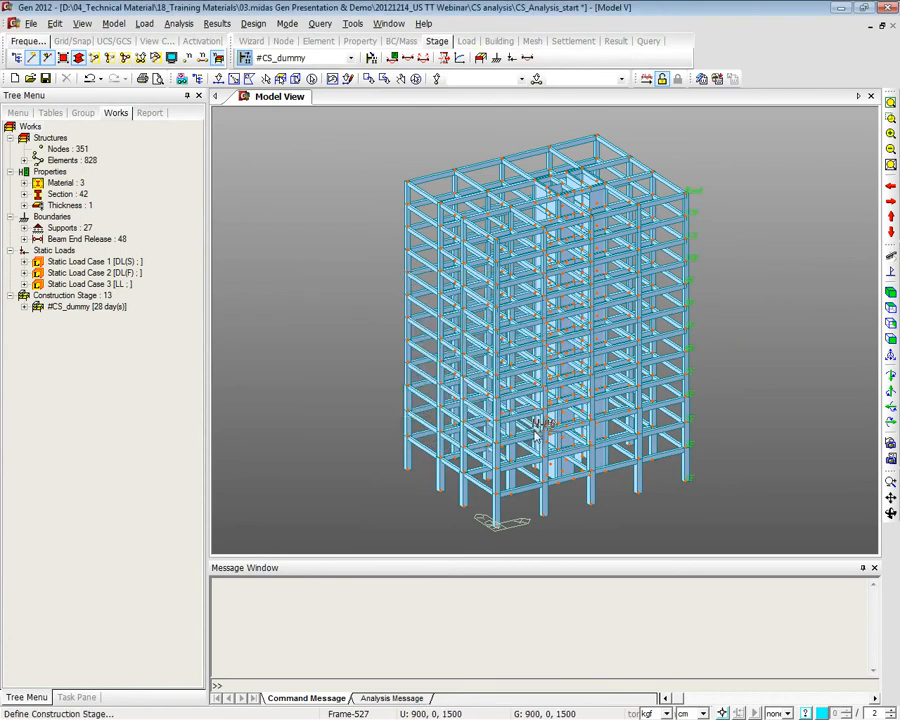
Review the boundary groups assigned to each story in the story diaphragm groups for construction stages, and close the list
click(120, 25)
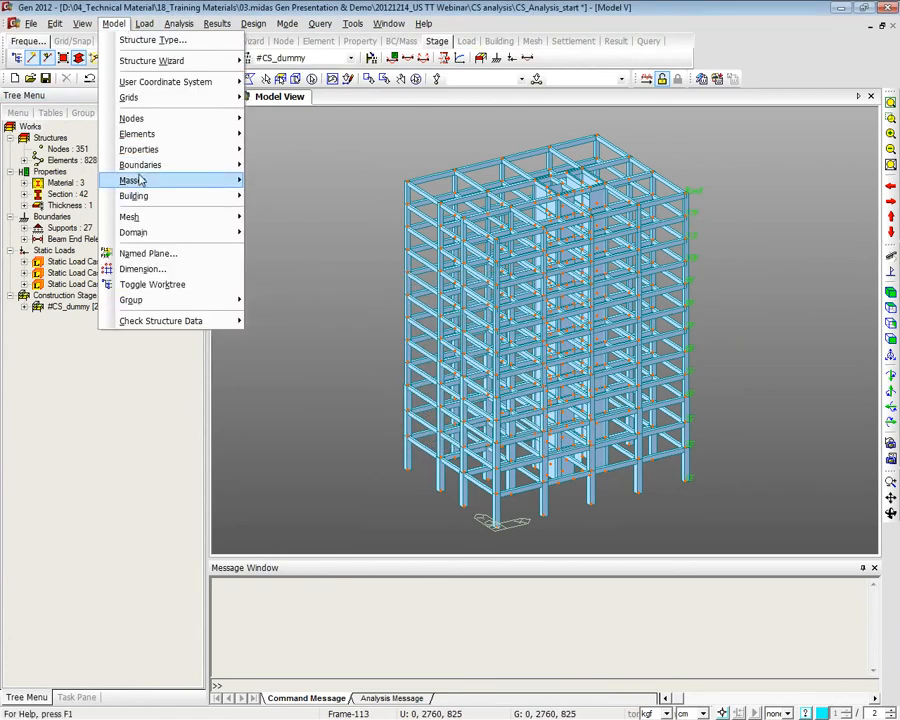
mouse_move(147, 26)
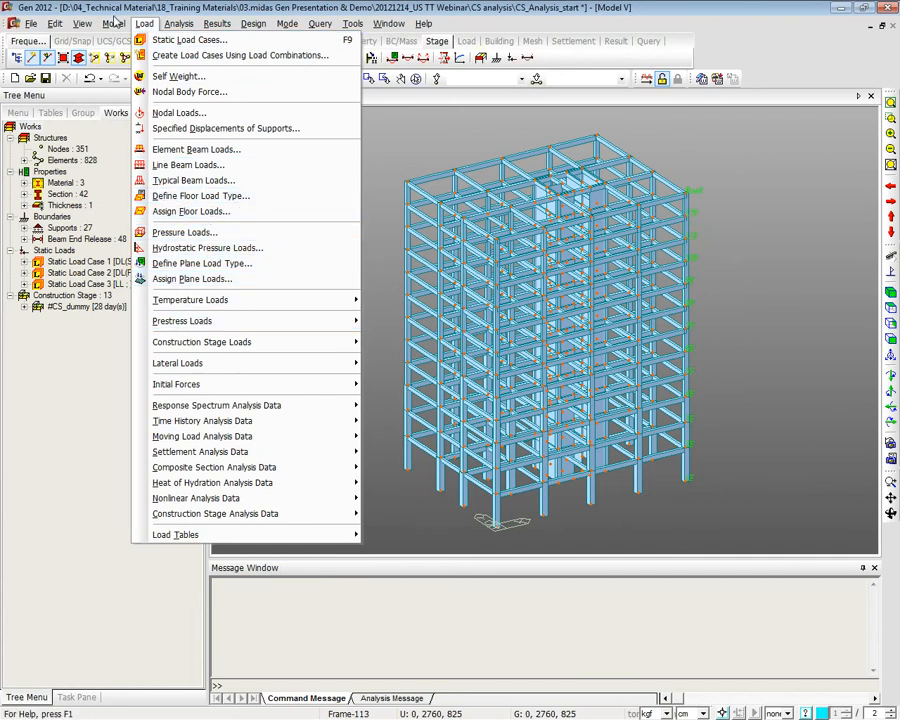
mouse_move(113, 23)
mouse_move(148, 174)
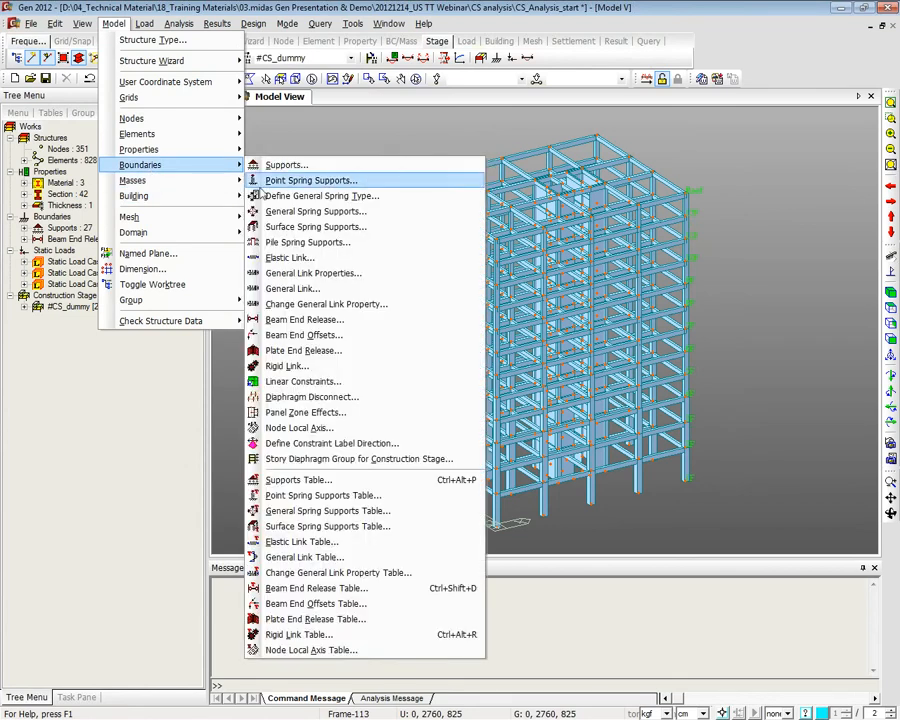
click(311, 457)
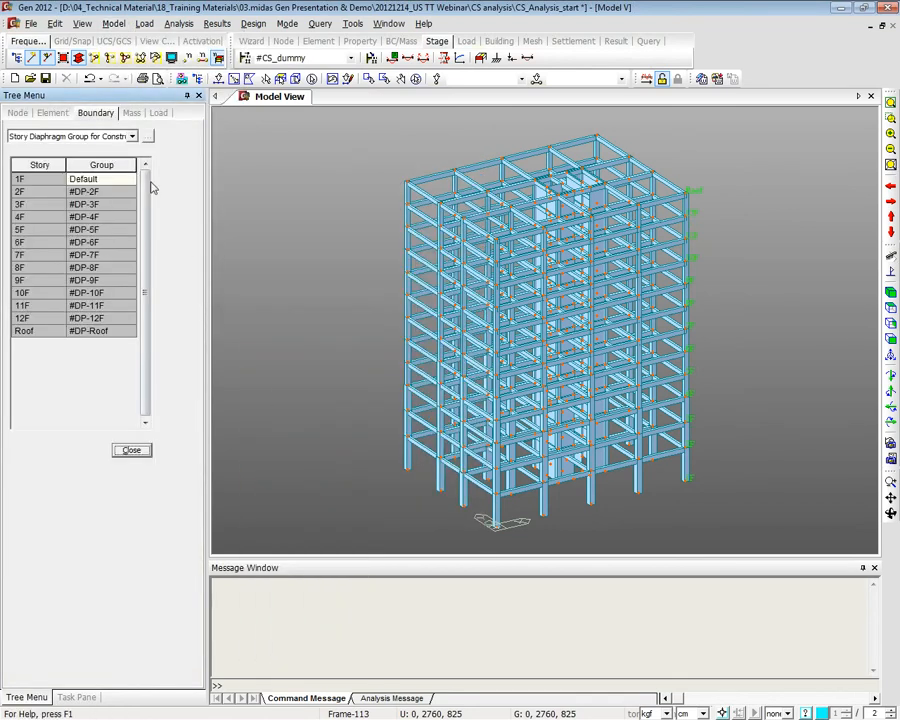
click(104, 179)
click(131, 450)
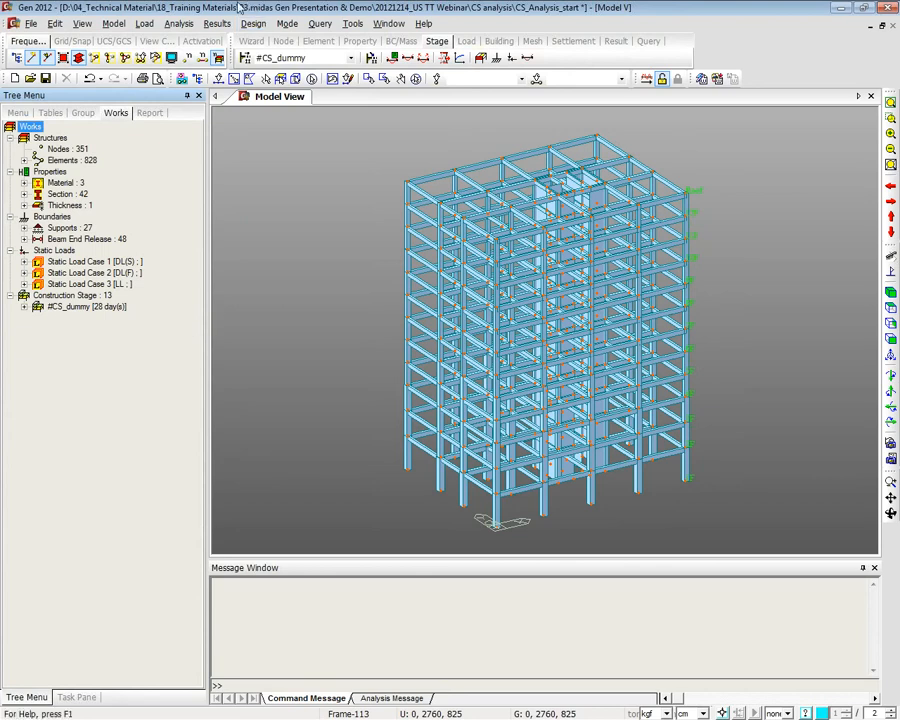
click(113, 23)
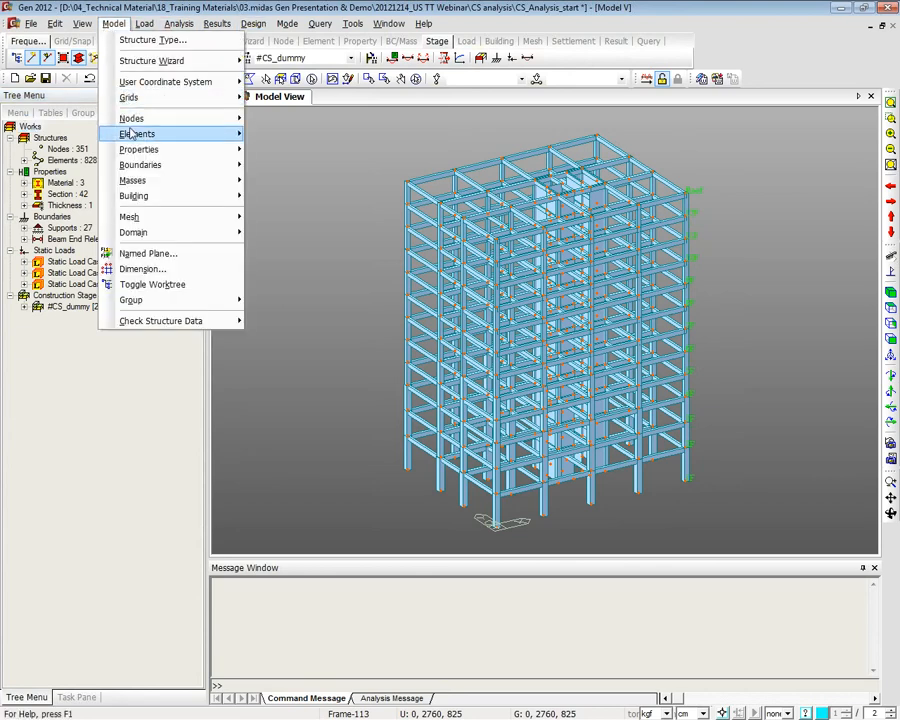
mouse_move(177, 150)
click(270, 165)
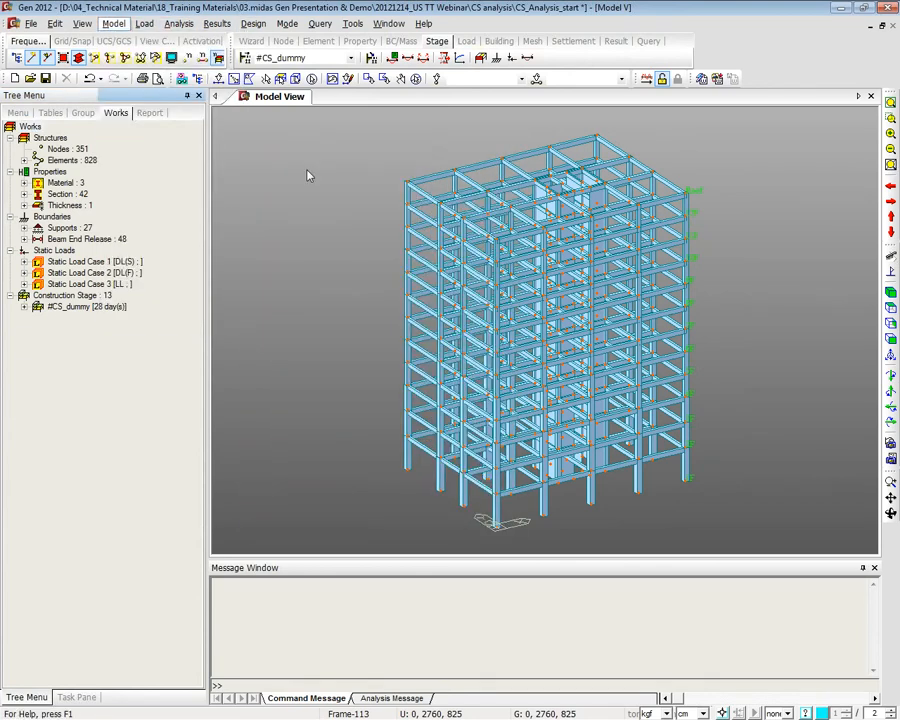
click(524, 317)
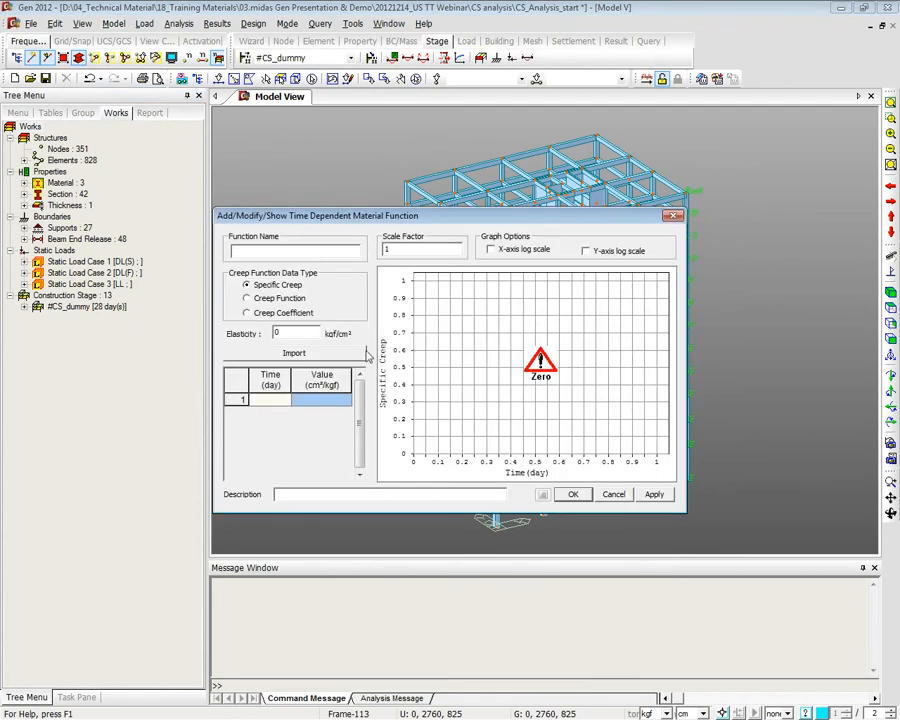
click(613, 494)
click(606, 566)
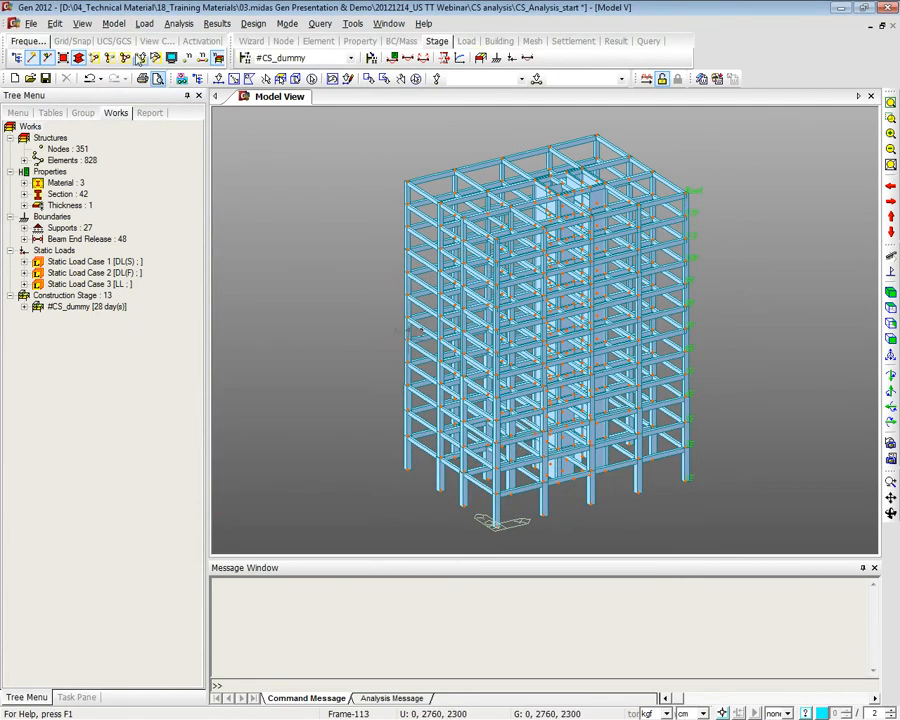
Start an ACI creep/shrinkage material named Girder with strength 240 kgf/cm², humidity 70 %, volume-surface ratio 15 cm and shrinkage starting age 5 days
click(114, 23)
mouse_move(157, 155)
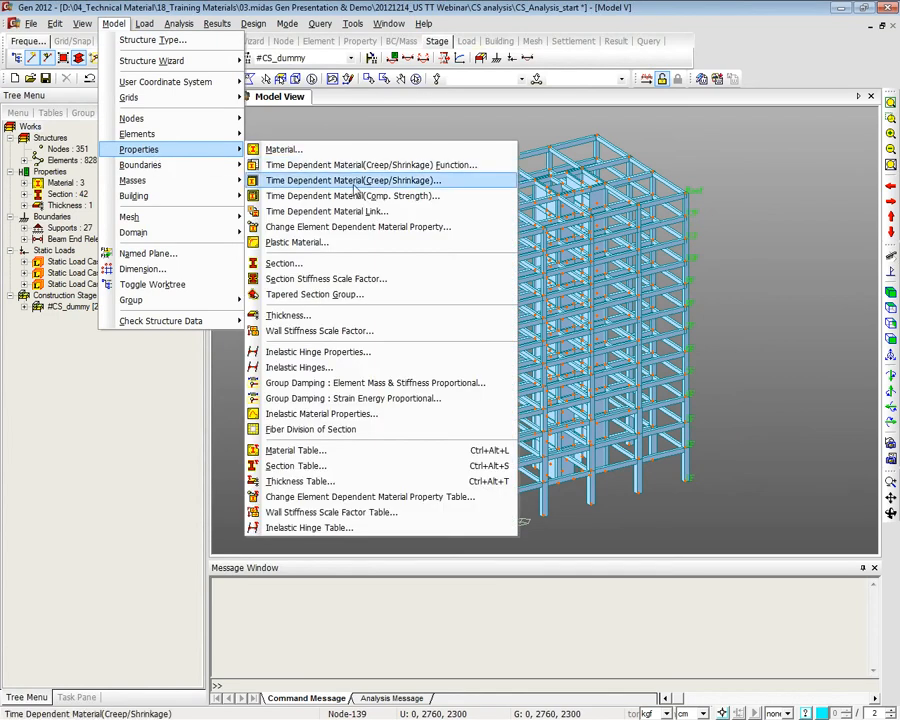
click(419, 180)
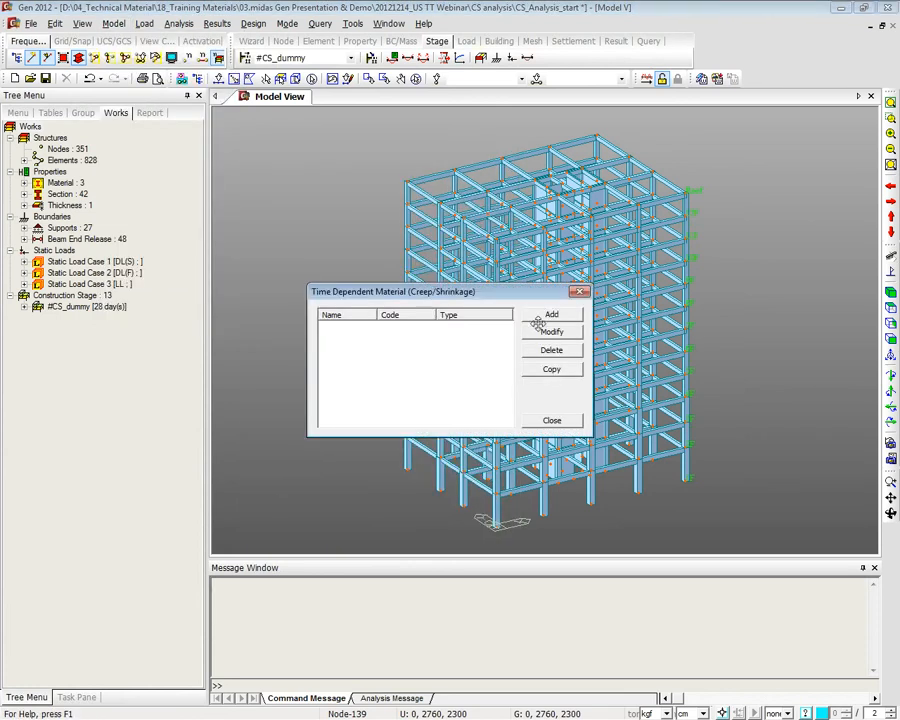
click(540, 313)
click(560, 266)
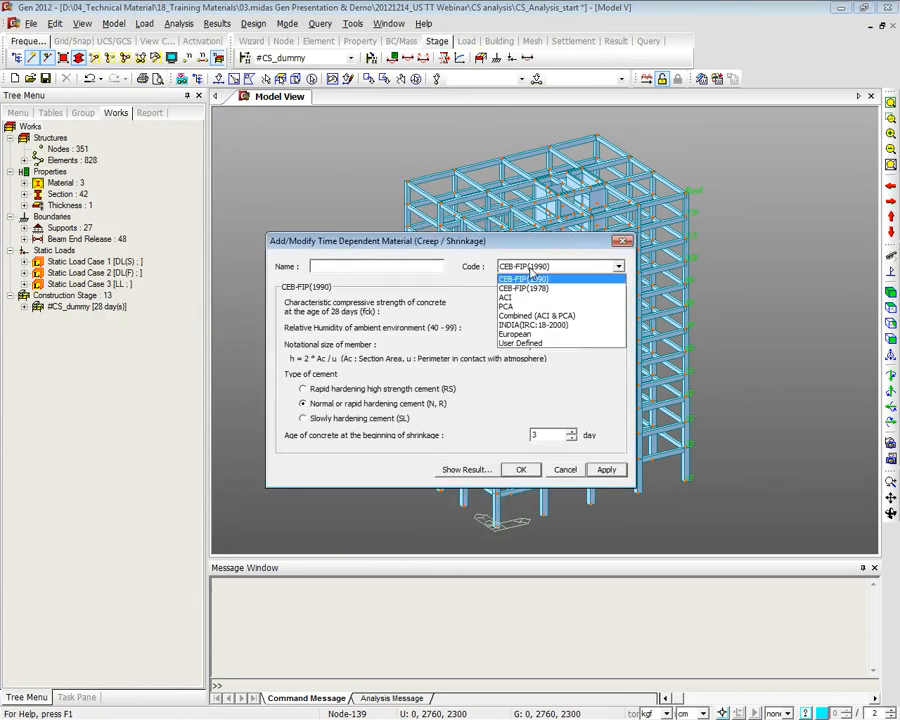
click(527, 297)
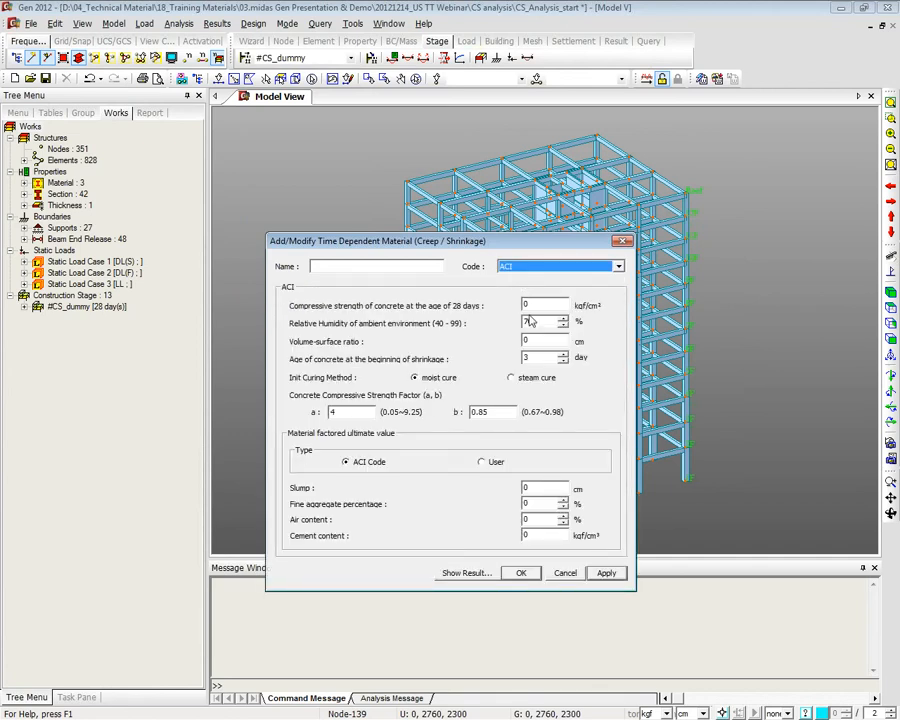
click(420, 263)
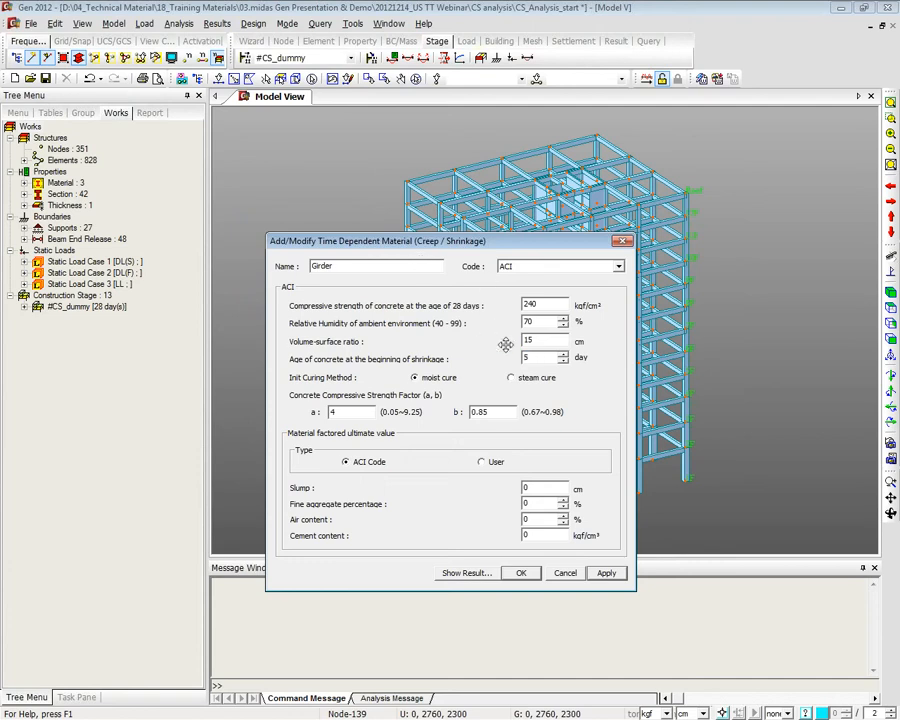
Set the Girder material's slump to 80 cm, fine aggregate to 55 %, air content to 6 % and cement content to 0.00036 kgf/cm³
double_click(525, 487)
text(80)
key(Tab)
text(55)
text(6)
text(0.00)
text(036)
Preview the Girder material's shrinkage strain curve, try to apply the material, and cancel its definition
click(474, 574)
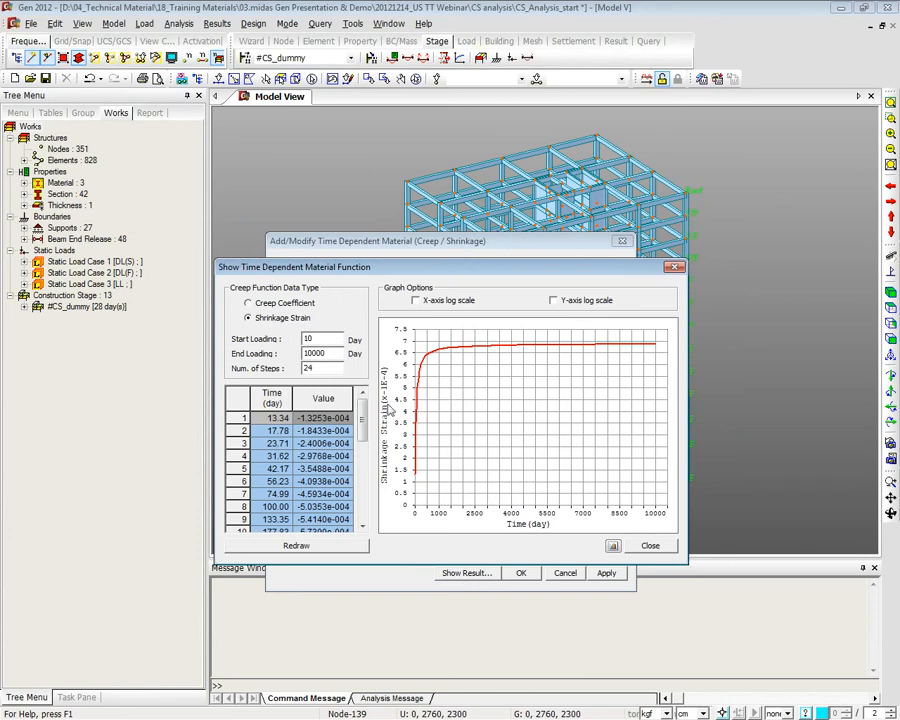
click(640, 545)
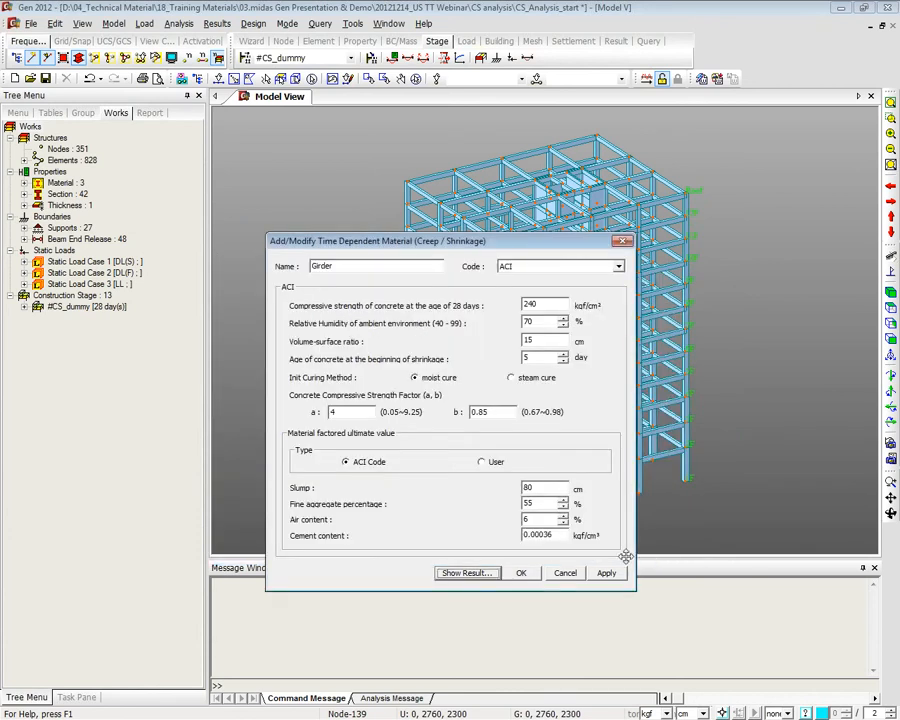
click(606, 573)
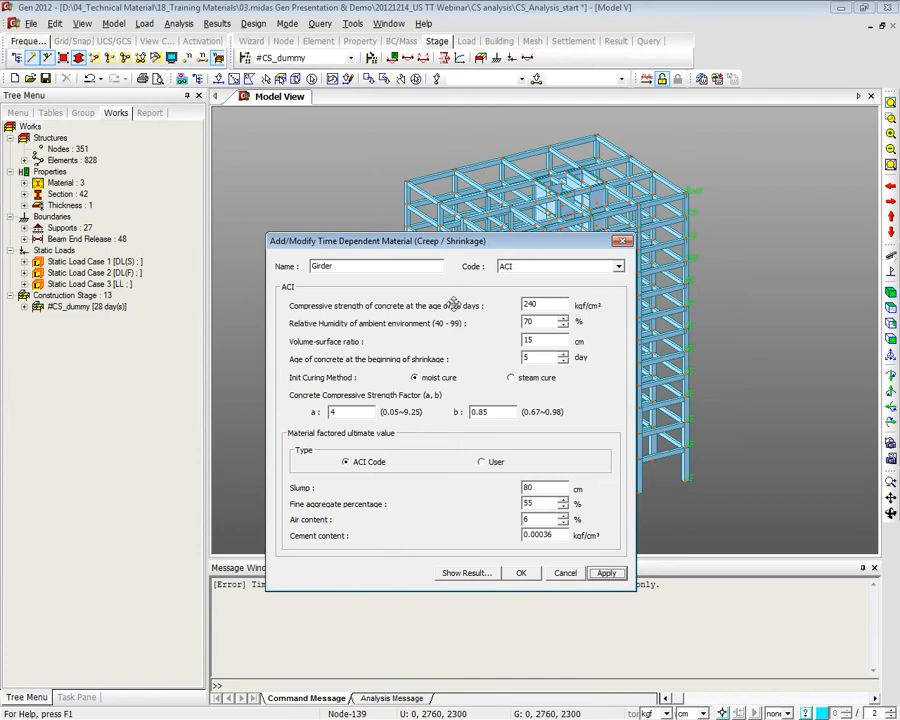
drag(390, 241, 430, 178)
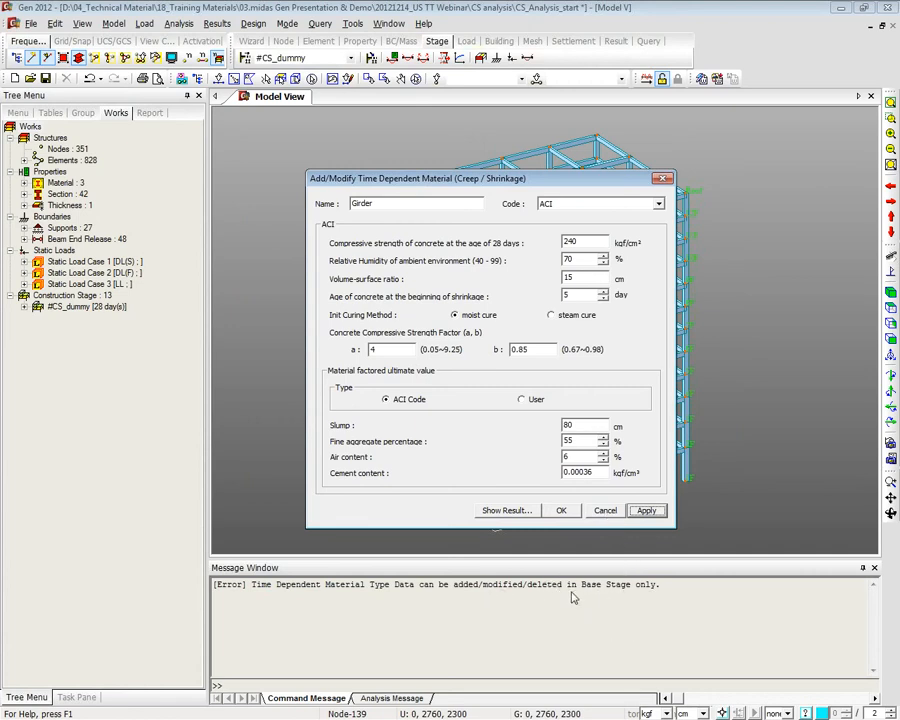
click(605, 510)
click(578, 292)
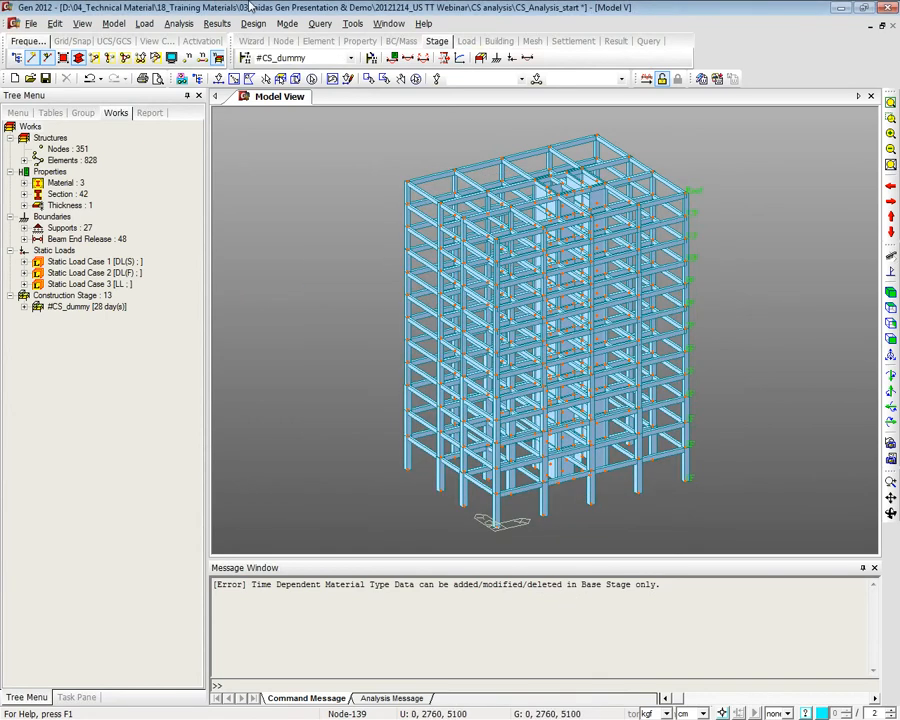
Switch the active construction stage from #CS_dummy to Base
click(300, 58)
scroll(270, 88, up, 1)
click(268, 70)
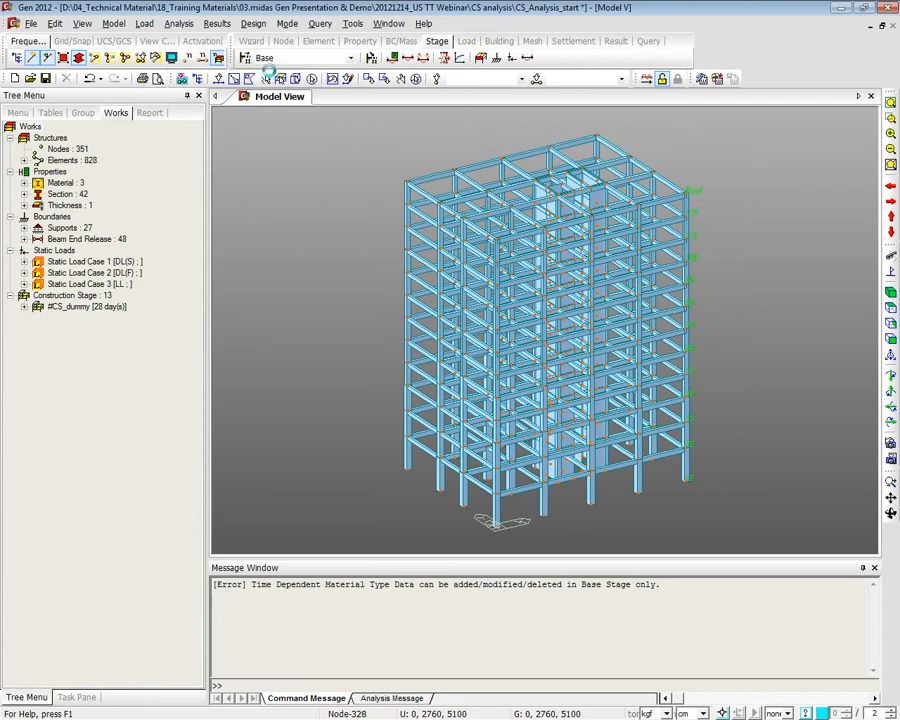
Define ACI creep/shrinkage material Girder: strength 240 kgf/cm², humidity 45 %, volume-surface ratio 15 cm, slump 8 cm, fine aggregate 55 %, air 6 %, cement 0.00036 kgf/cm³
click(145, 24)
mouse_move(116, 24)
mouse_move(160, 151)
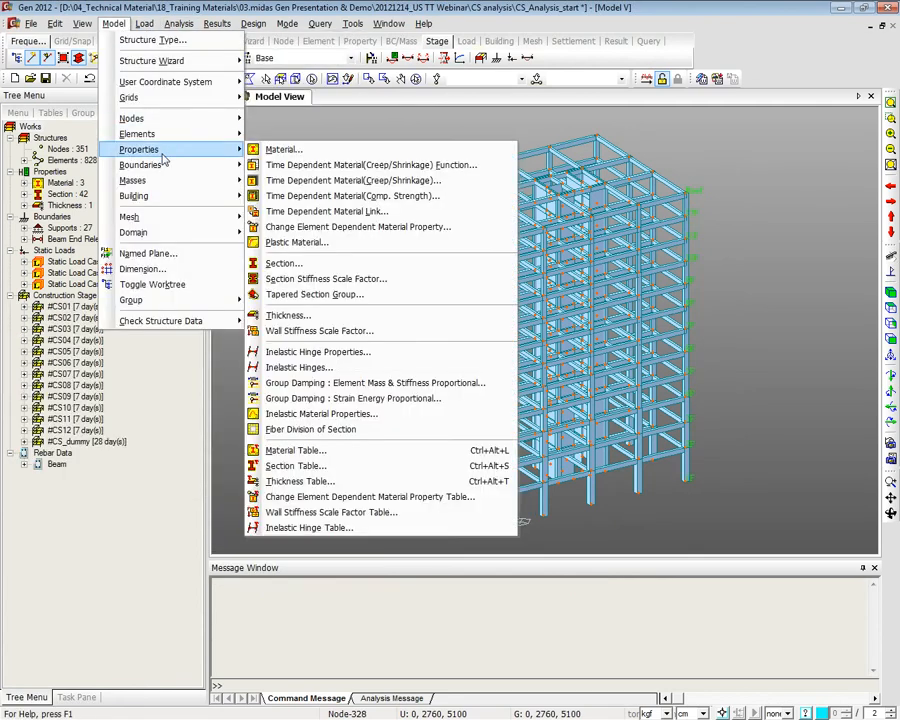
click(326, 180)
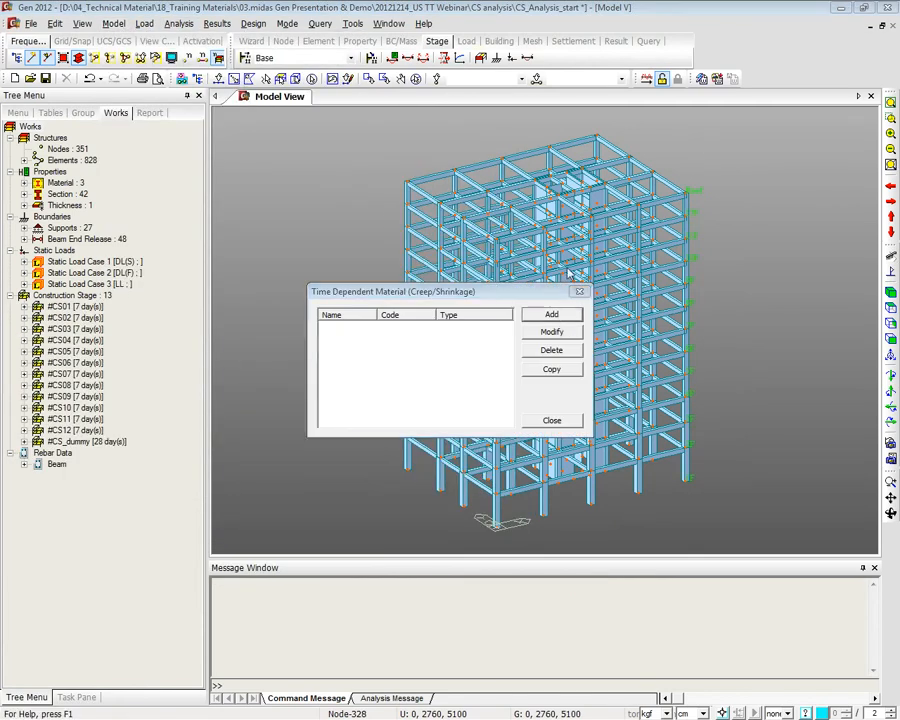
click(546, 314)
click(575, 266)
click(556, 298)
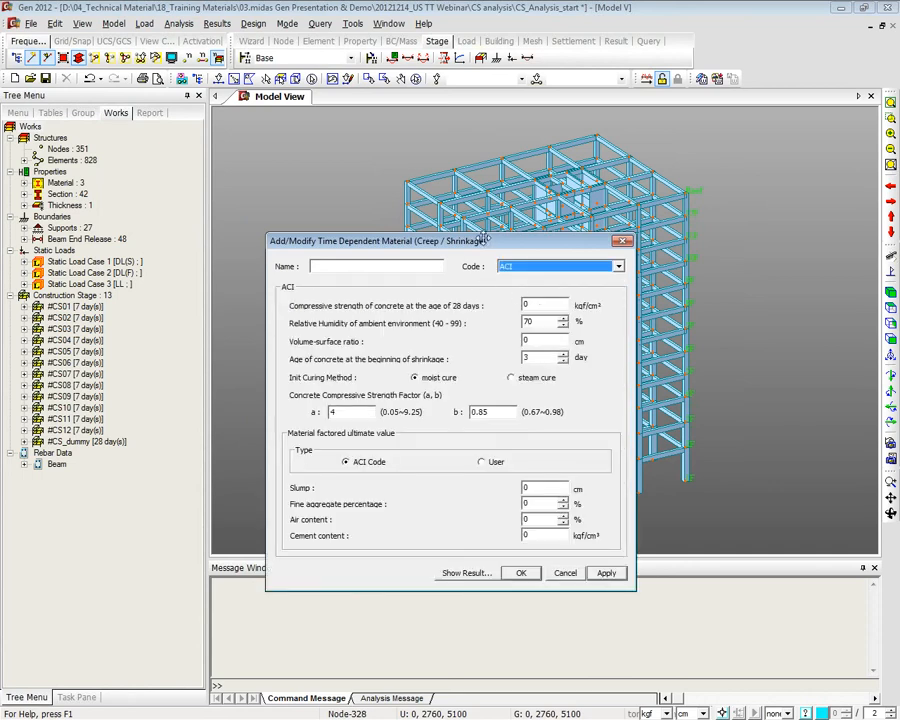
click(424, 194)
text(Girder)
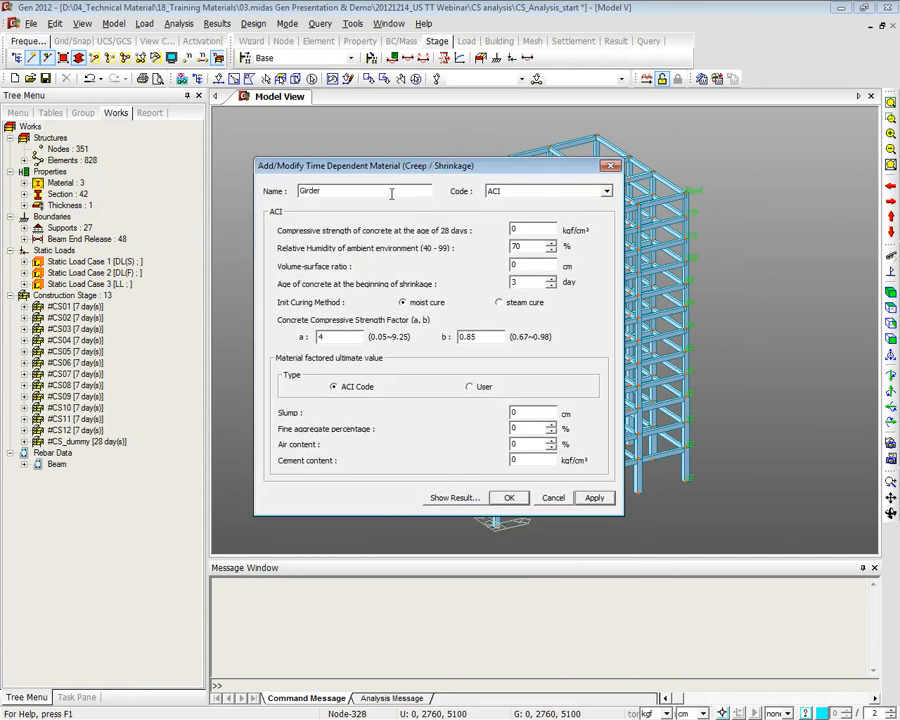
key(Tab)
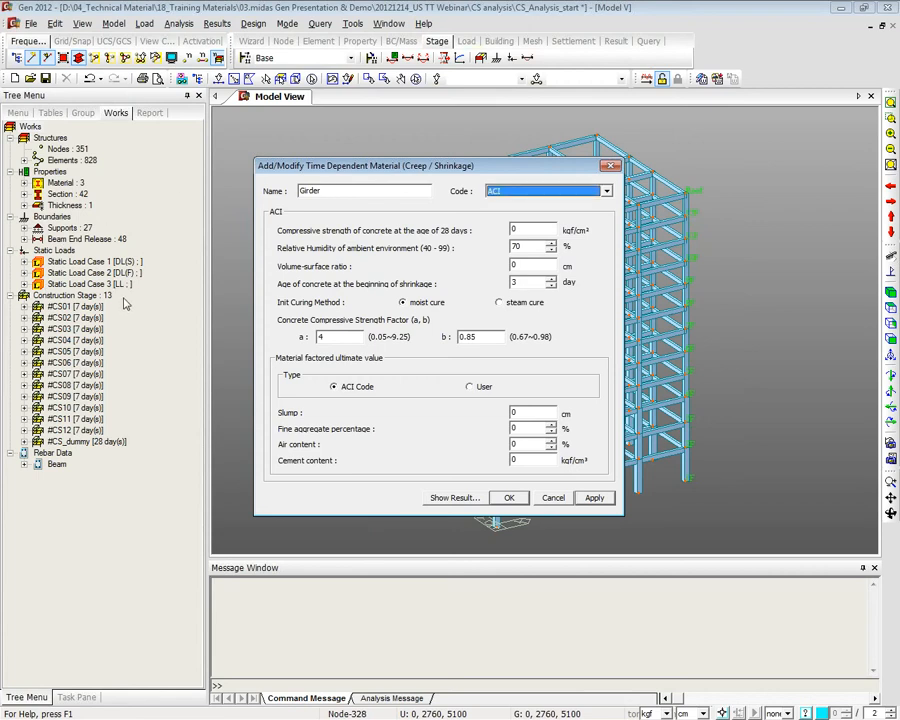
key(Tab)
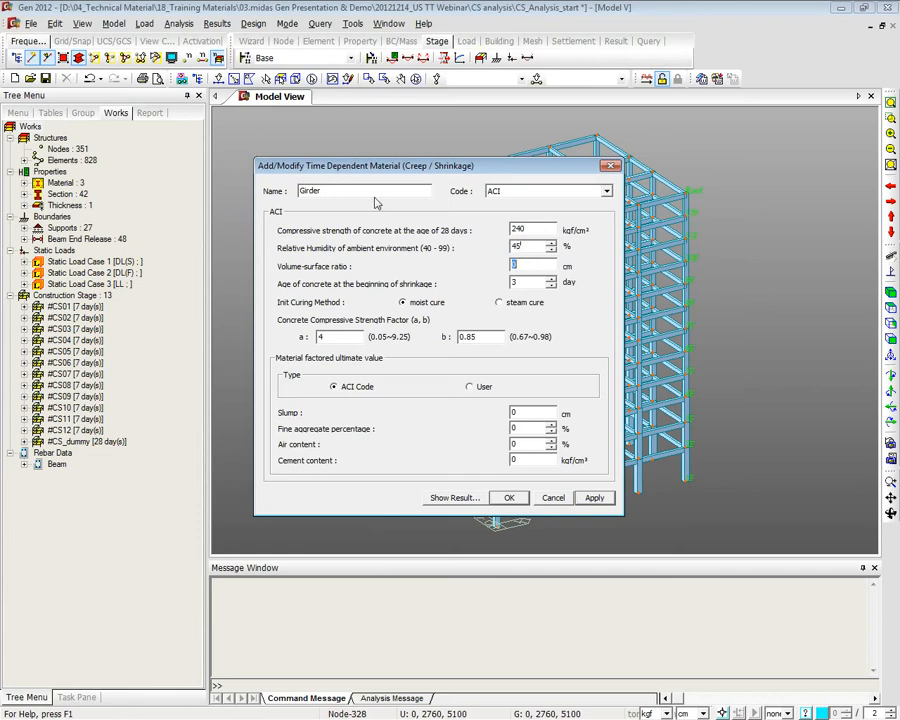
key(Tab)
Preview the Girder material's creep coefficient curve and apply the material definition
click(455, 497)
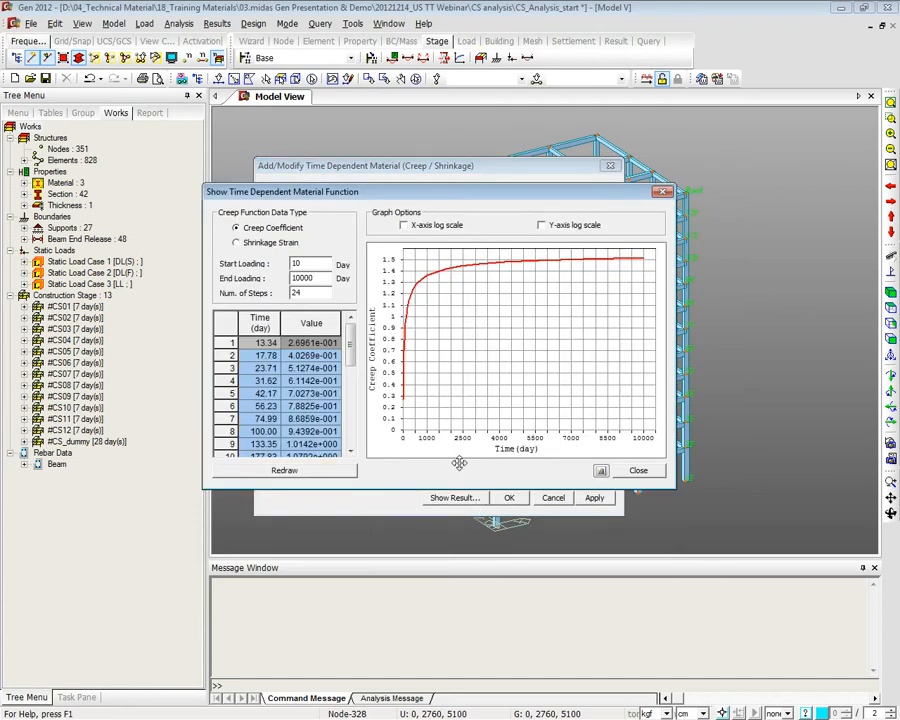
click(638, 470)
click(594, 497)
Add a creep/shrinkage material named Column with strength 280 kgf/cm² and volume-surface ratio 22 cm, keeping the other Girder values
click(322, 190)
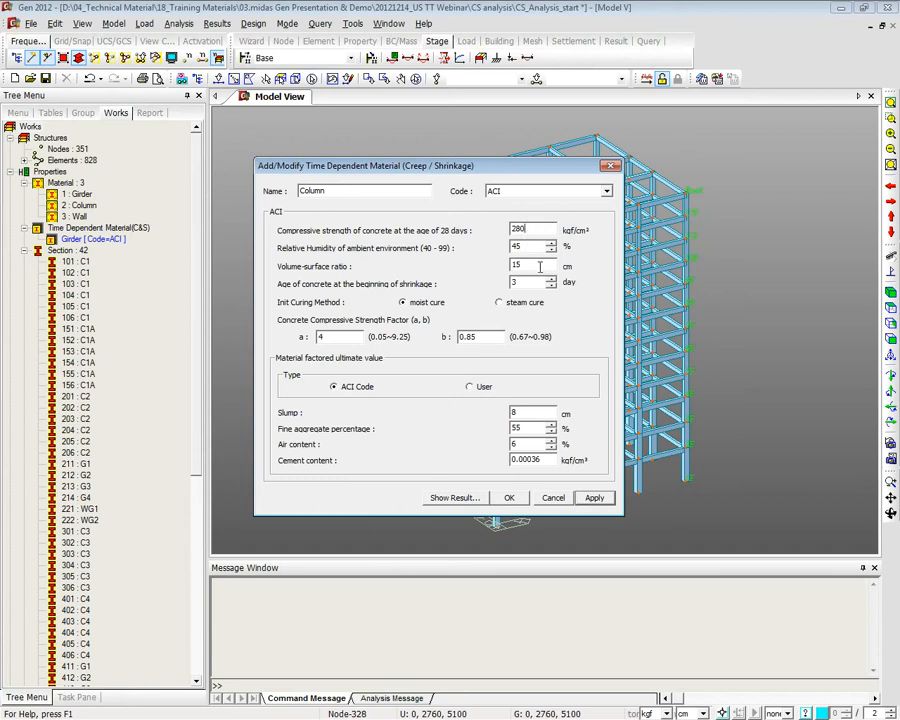
double_click(520, 265)
text(22)
click(595, 498)
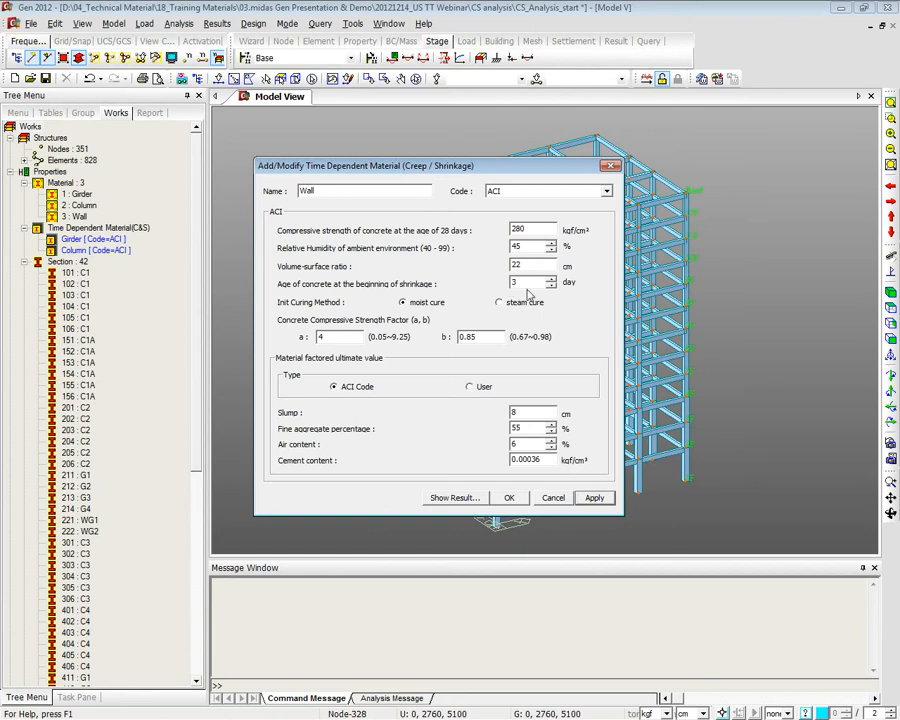
Add a creep/shrinkage material named Wall with volume-surface ratio 10 cm and finish the creep/shrinkage material definitions
drag(546, 268, 444, 260)
click(509, 497)
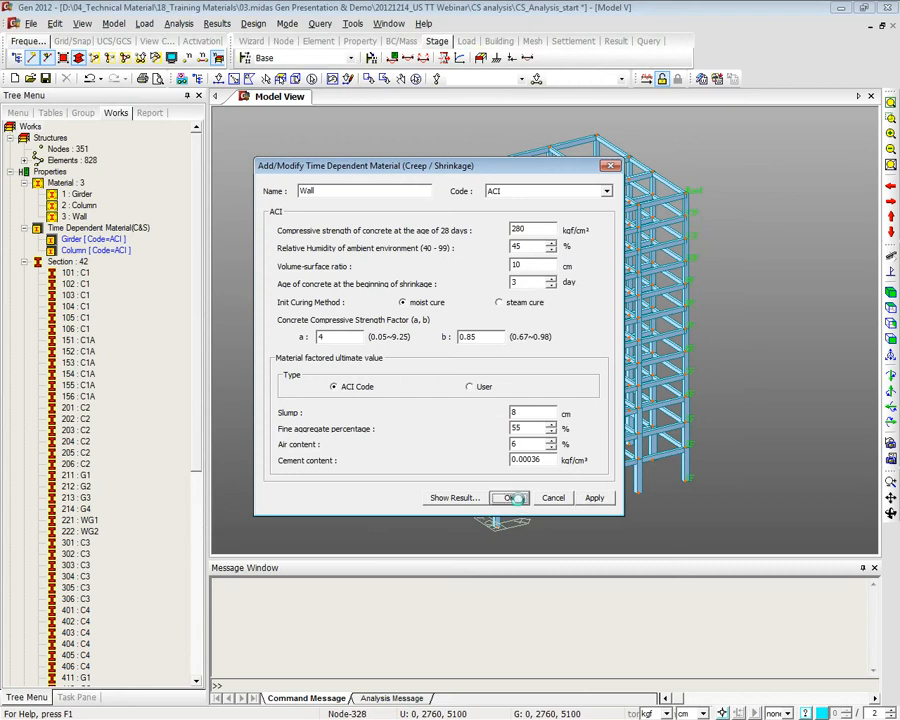
click(552, 420)
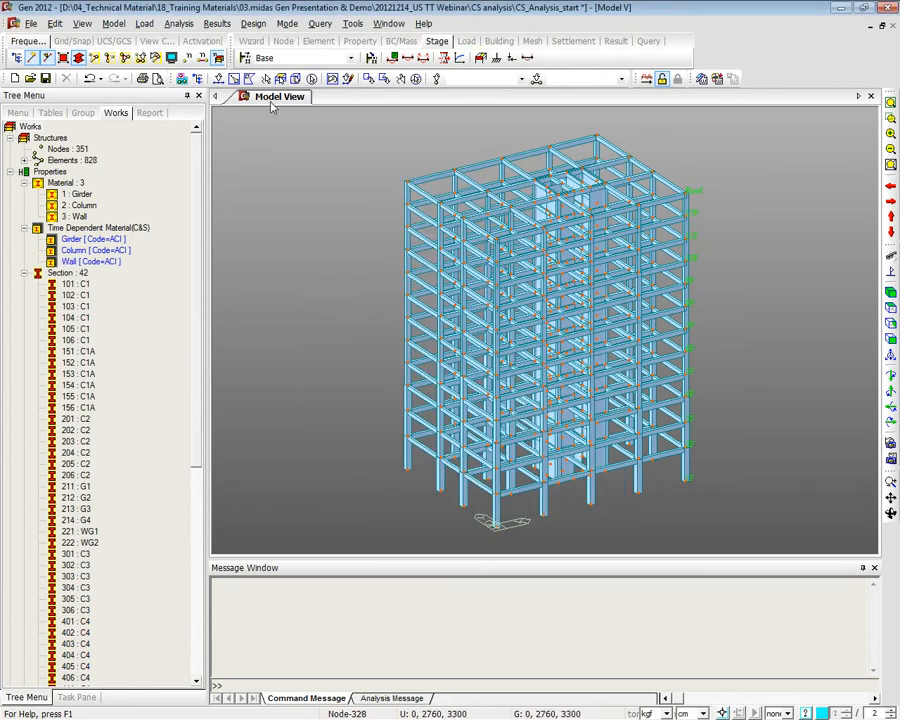
Define an ACI compressive strength material named 240 with 28-day strength 240 kgf/cm², factors a = 4 and b = 0.85, and plot its curve
click(113, 23)
mouse_move(160, 150)
click(330, 178)
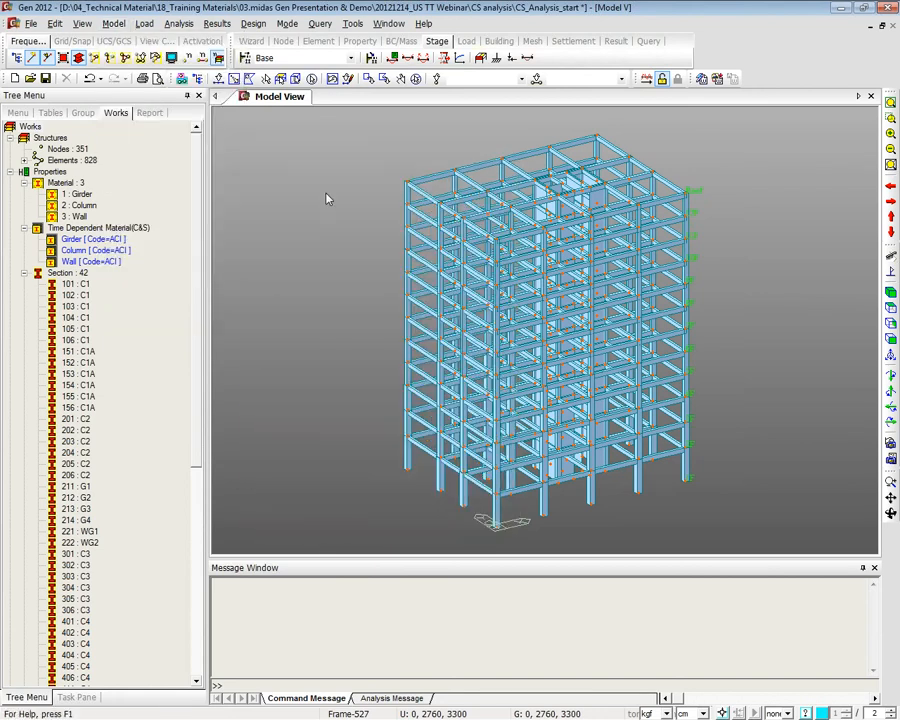
click(530, 322)
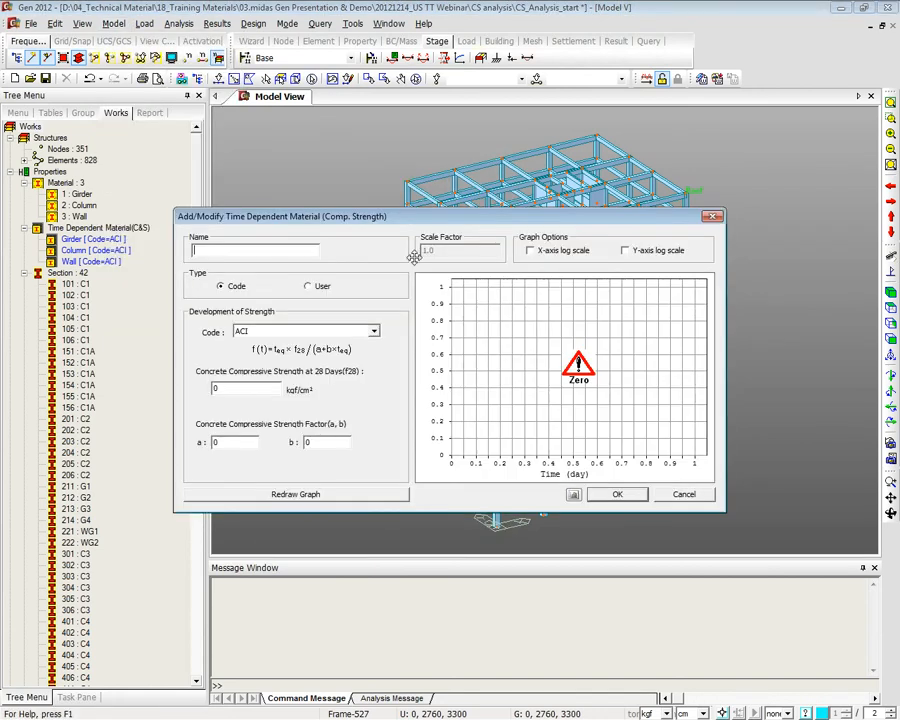
click(256, 388)
text(240)
click(249, 497)
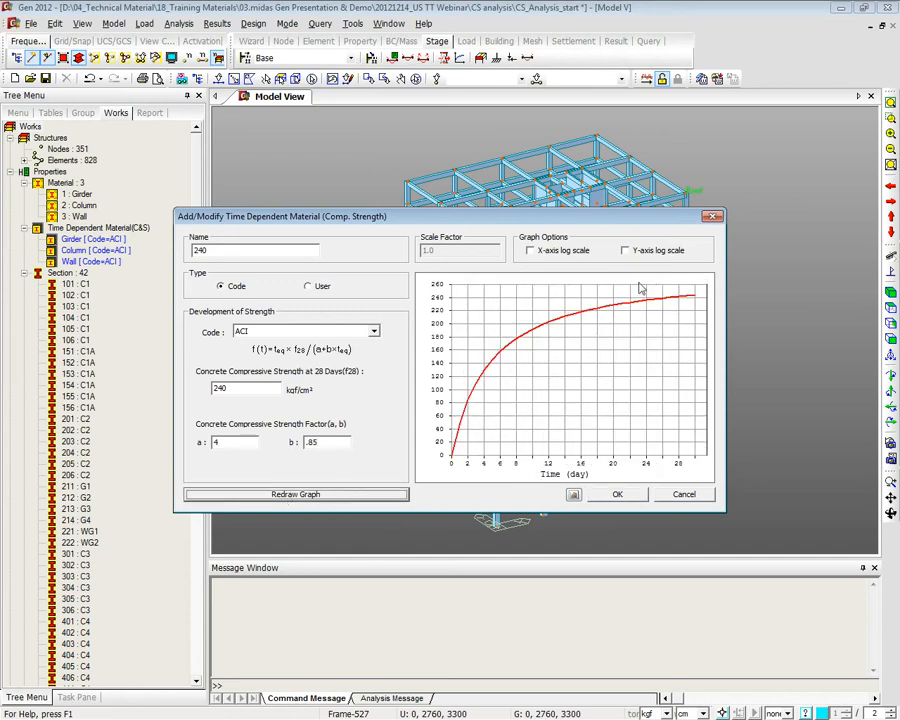
click(618, 495)
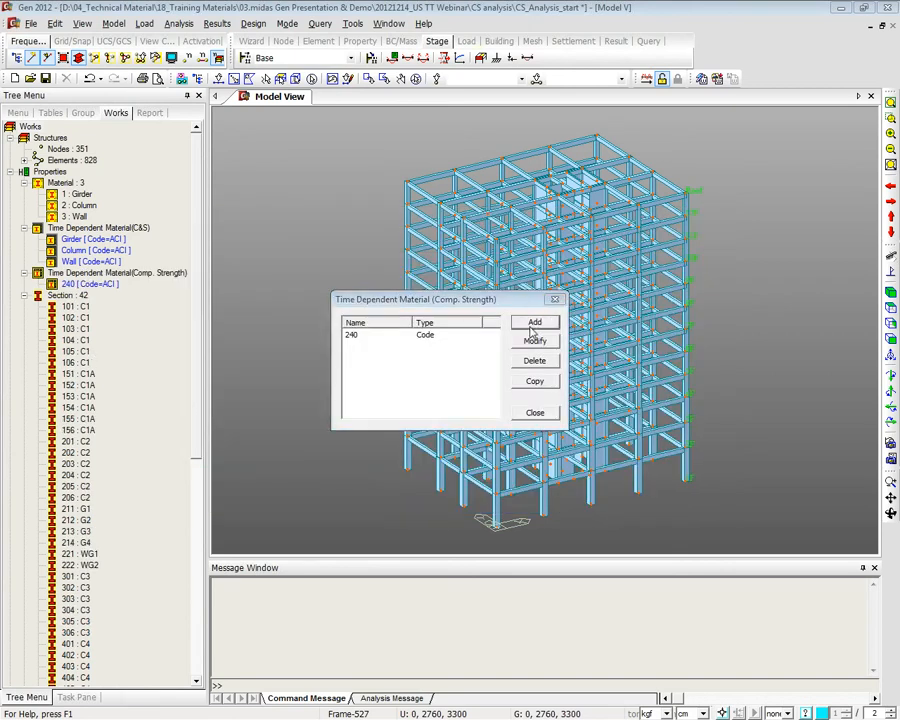
Add an ACI compressive strength material named 280 with strength 280 kgf/cm², a = 4 and b = 0.85, plotting its curve before saving
click(533, 325)
text(280)
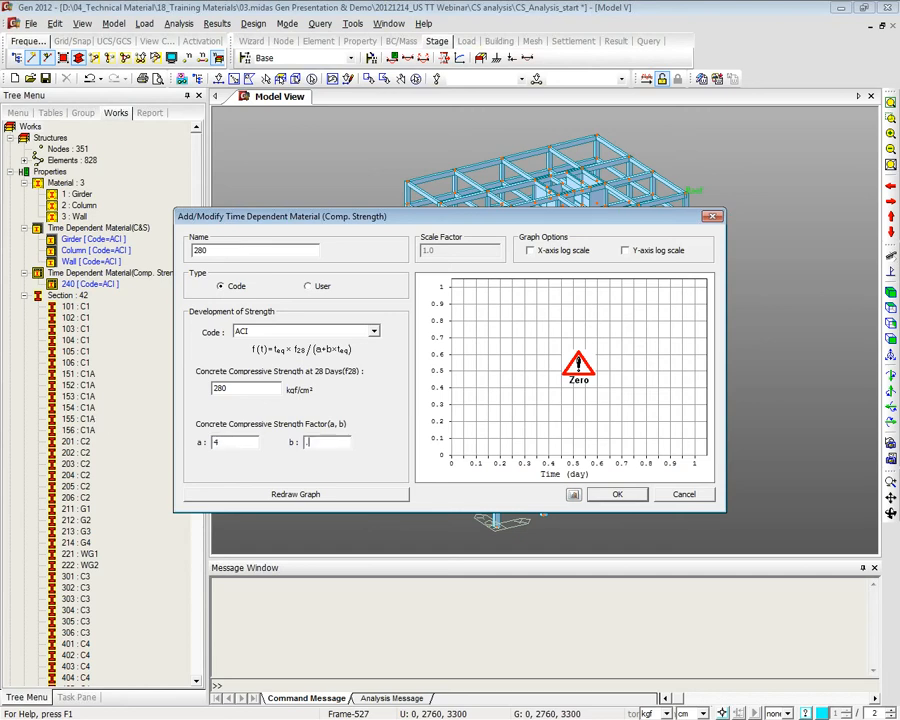
click(258, 494)
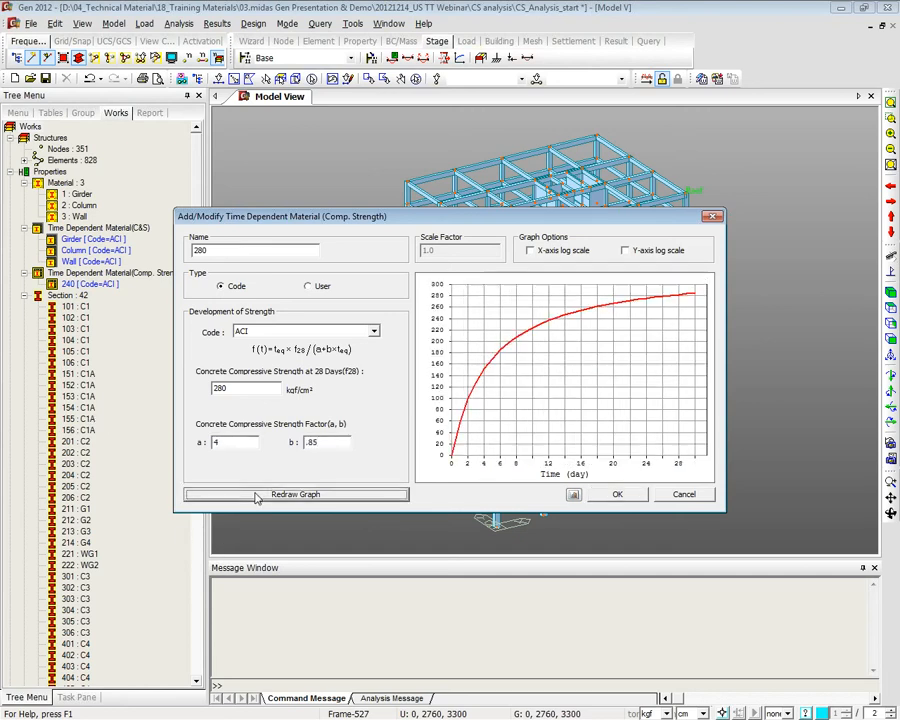
click(617, 494)
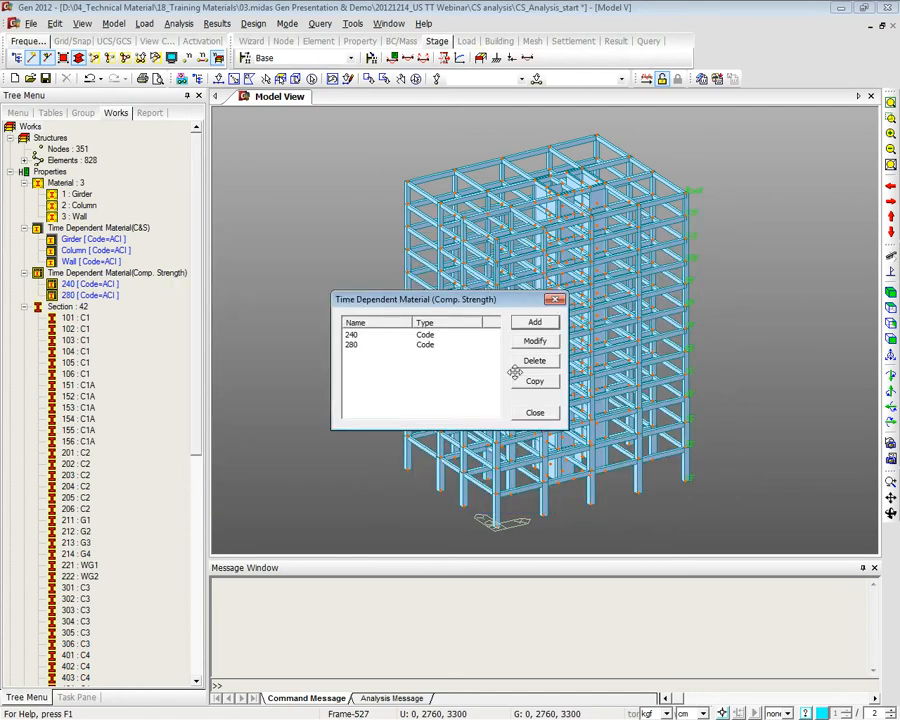
click(545, 414)
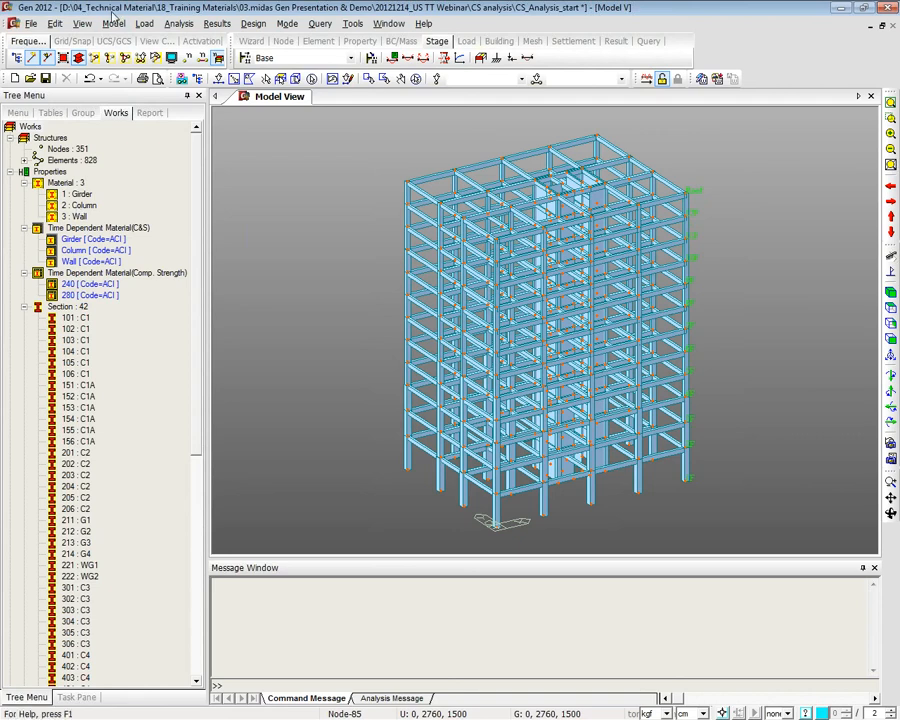
Link the Girder material to the Girder creep/shrinkage data and the 240 compressive strength data
click(114, 23)
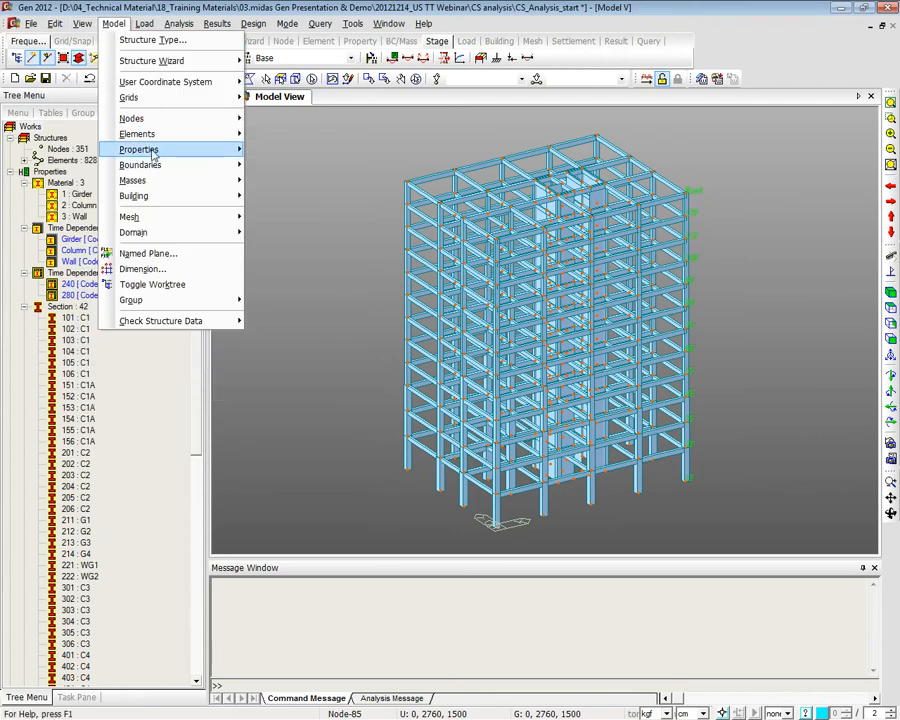
mouse_move(193, 150)
click(415, 155)
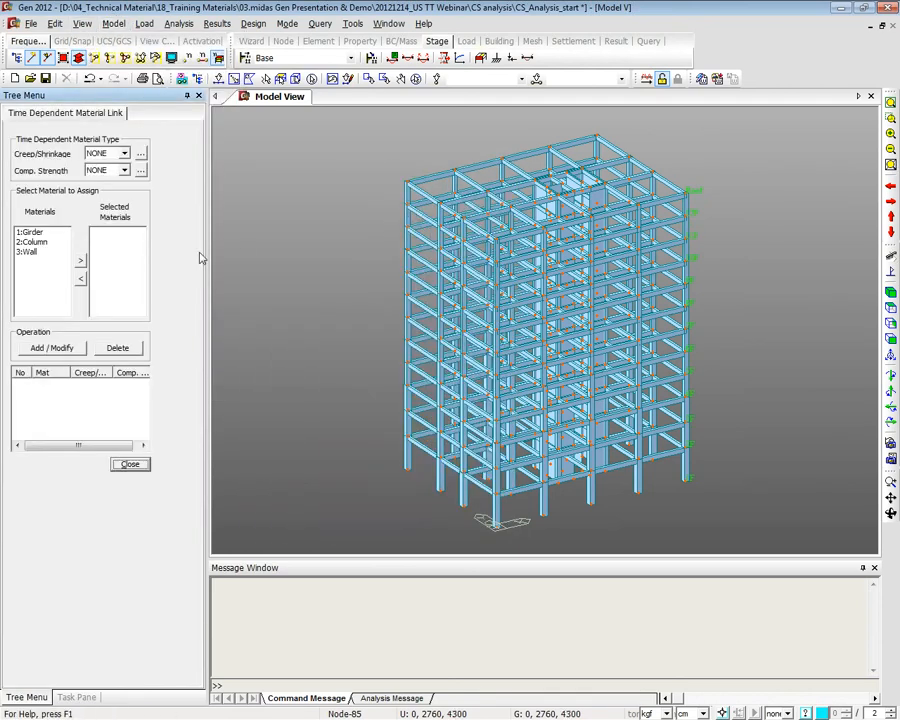
click(124, 153)
click(113, 176)
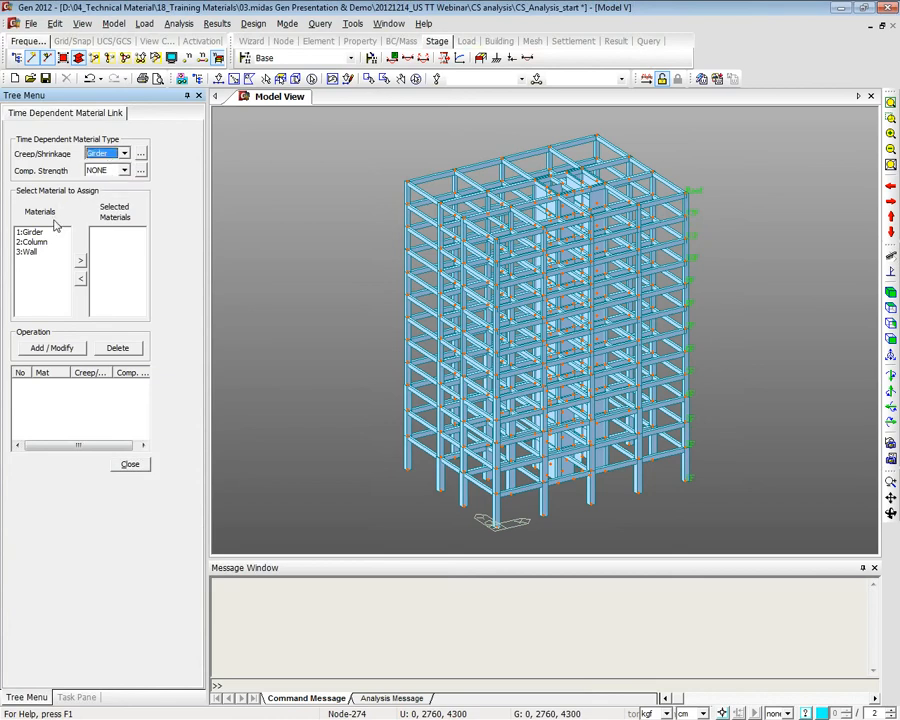
click(30, 232)
click(81, 260)
click(110, 170)
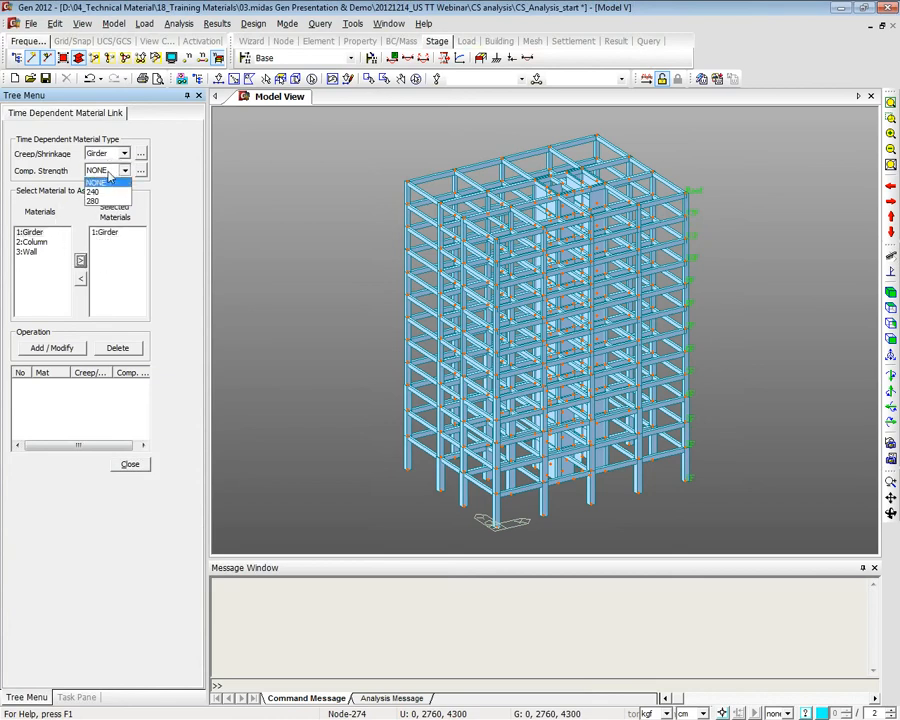
click(105, 184)
click(52, 348)
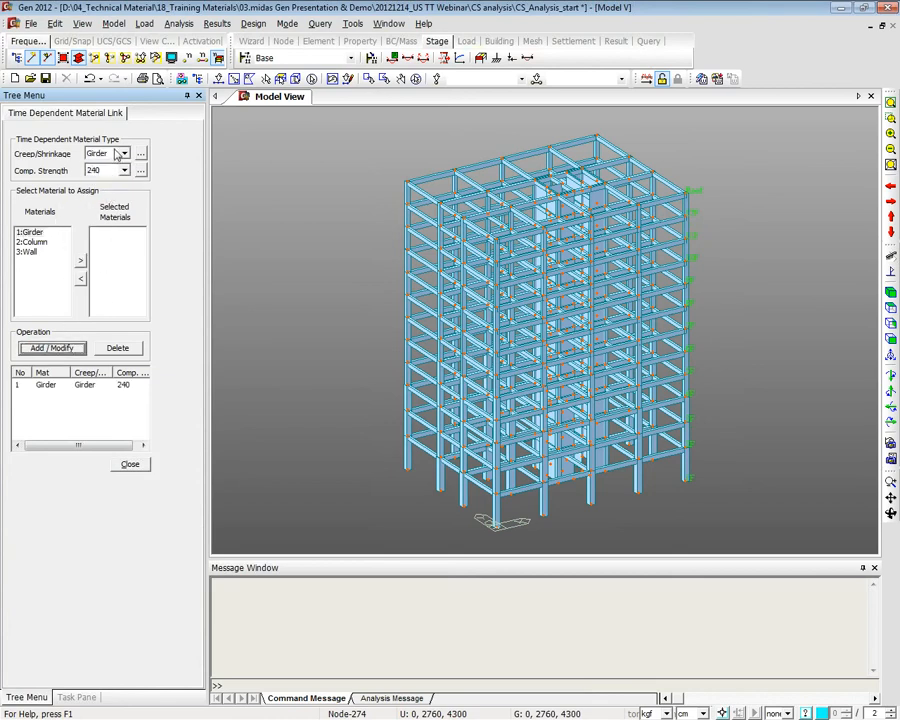
Link the Column material to the Column creep/shrinkage data and the 280 compressive strength data
click(124, 153)
click(113, 184)
click(120, 170)
click(108, 190)
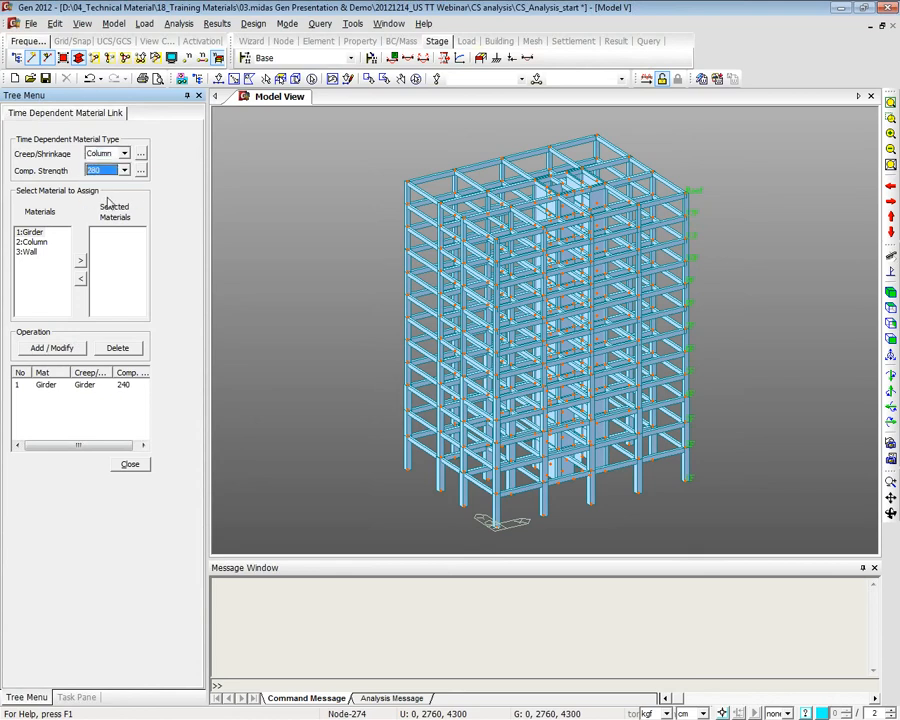
click(31, 242)
click(81, 261)
click(66, 349)
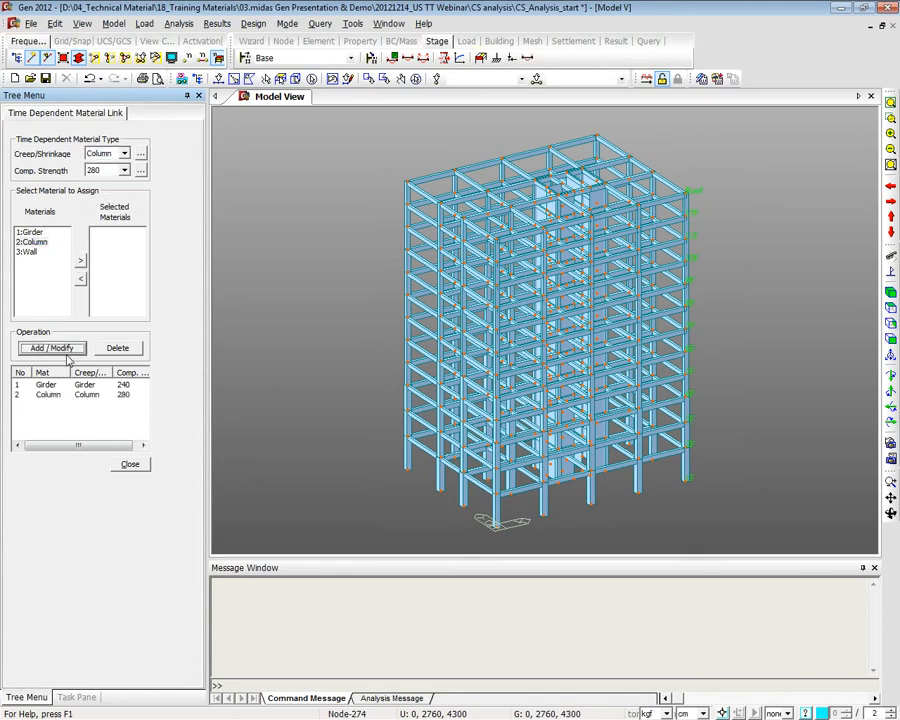
Link the Wall material to the Wall creep/shrinkage data and the 280 compressive strength data, and finish the material linking
click(124, 153)
click(108, 195)
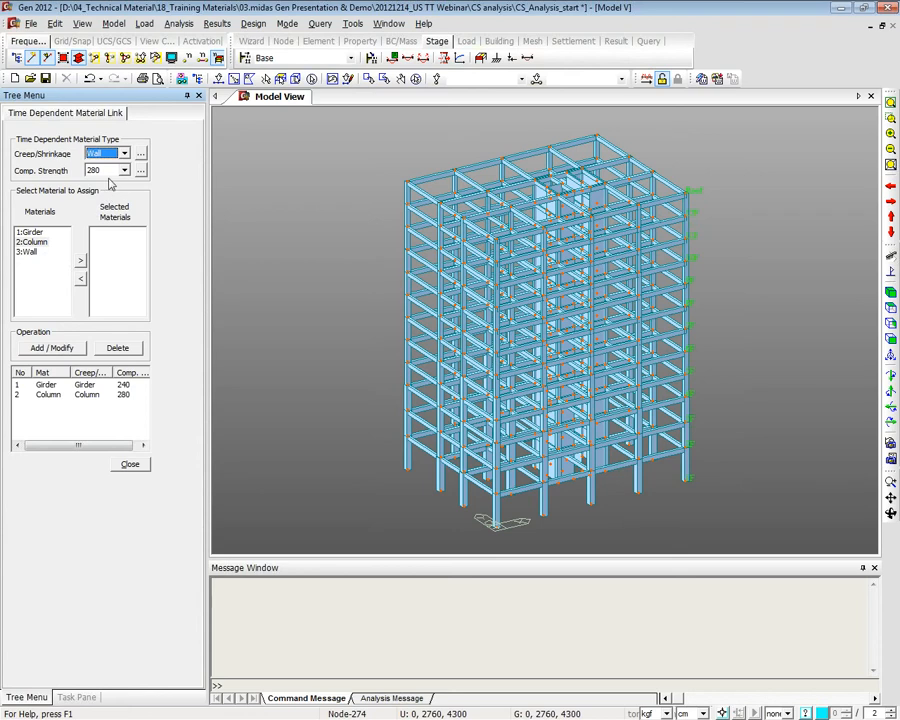
click(26, 252)
click(81, 260)
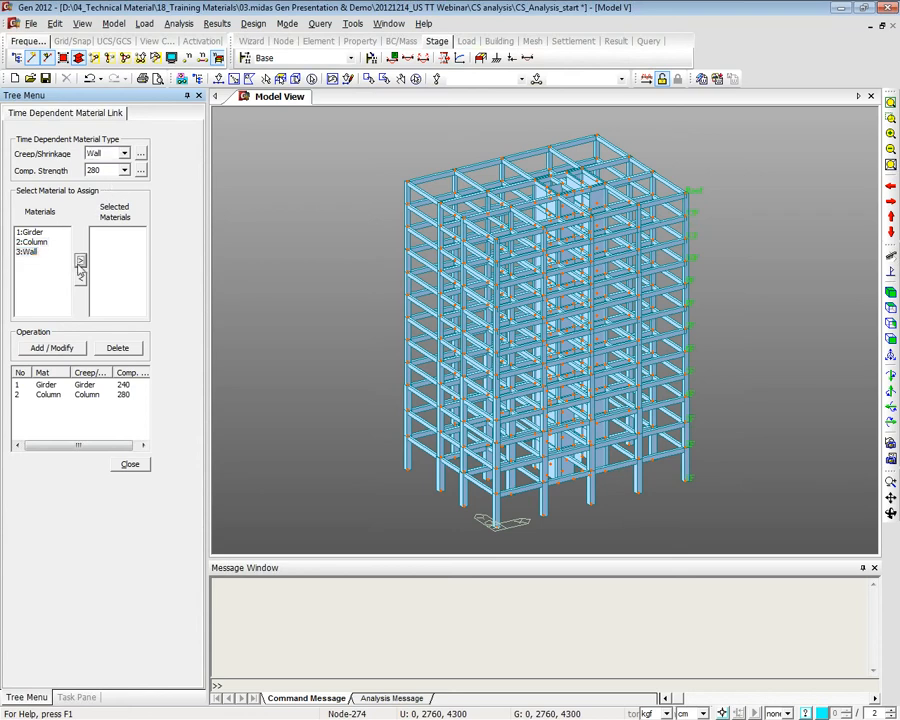
click(62, 349)
click(130, 464)
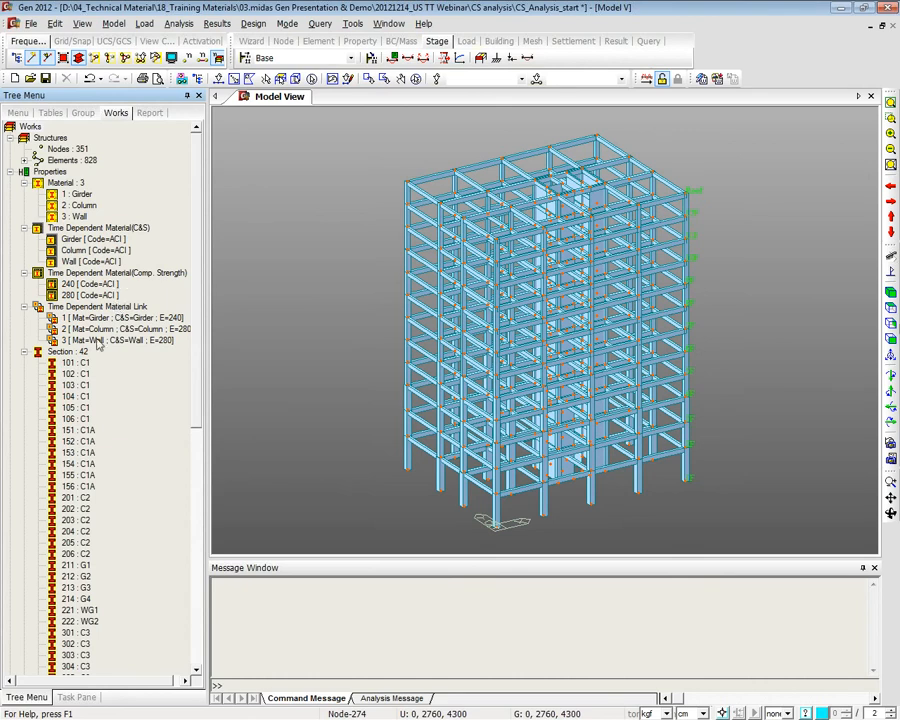
Set the construction stage analysis control to distinguish load case LL from dead load in the output, keeping the default time-dependent effects
click(179, 23)
click(230, 138)
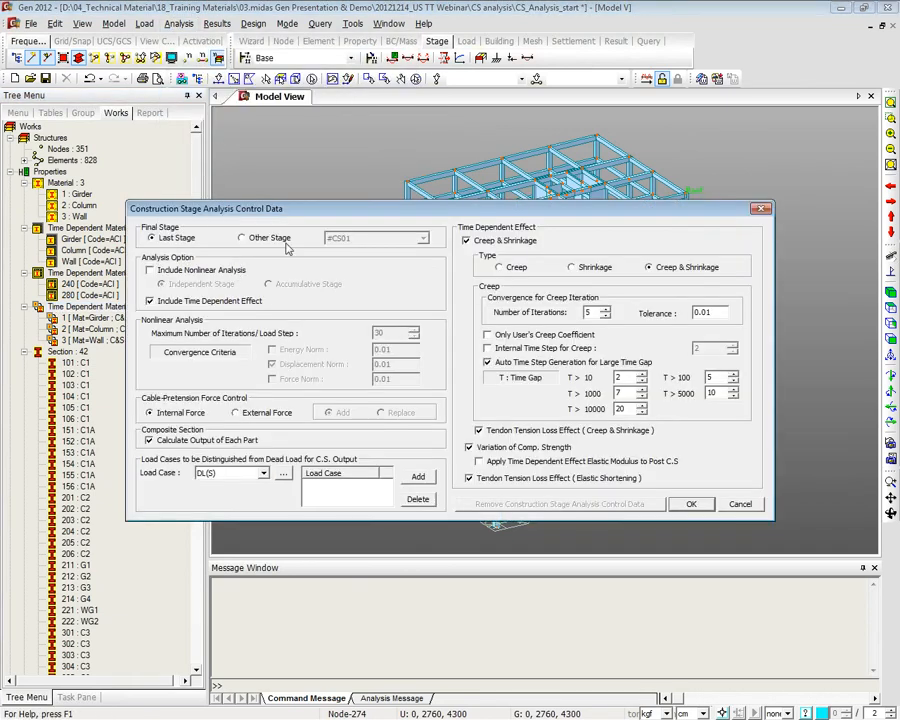
drag(285, 208, 285, 79)
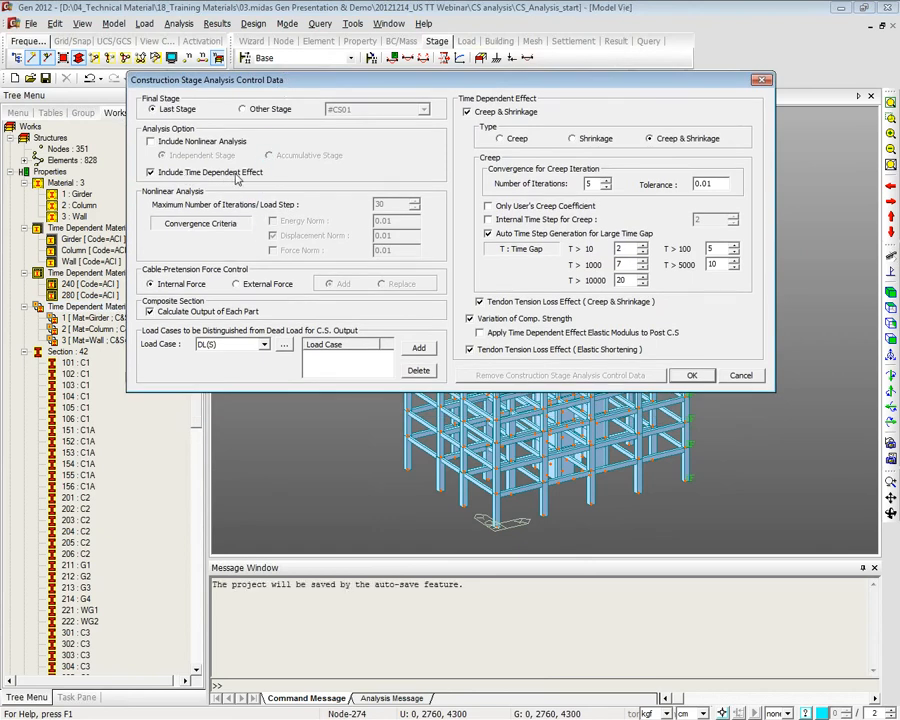
click(238, 346)
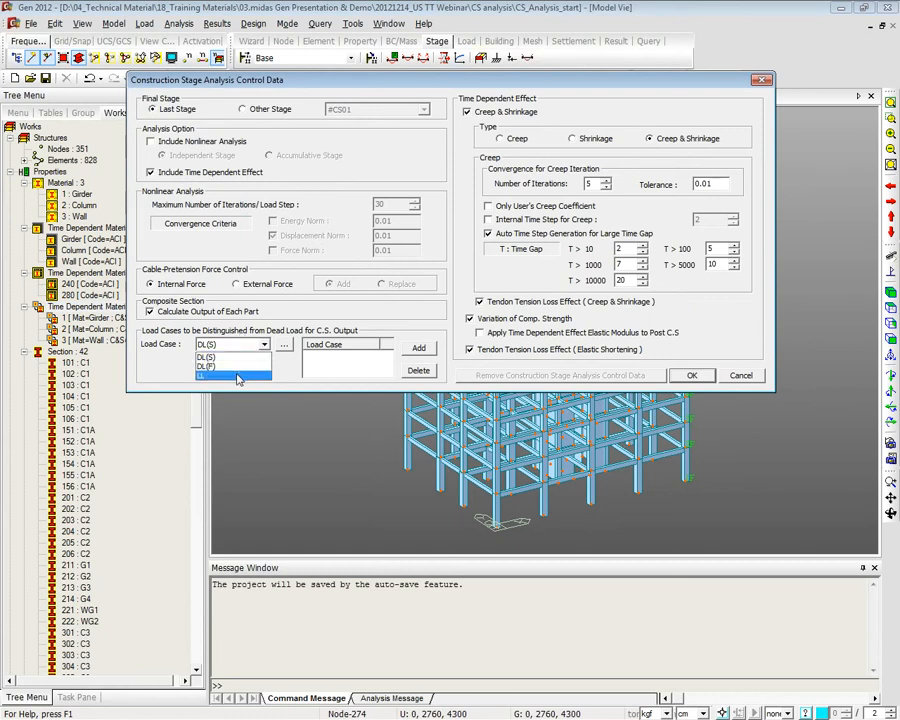
click(236, 375)
click(418, 349)
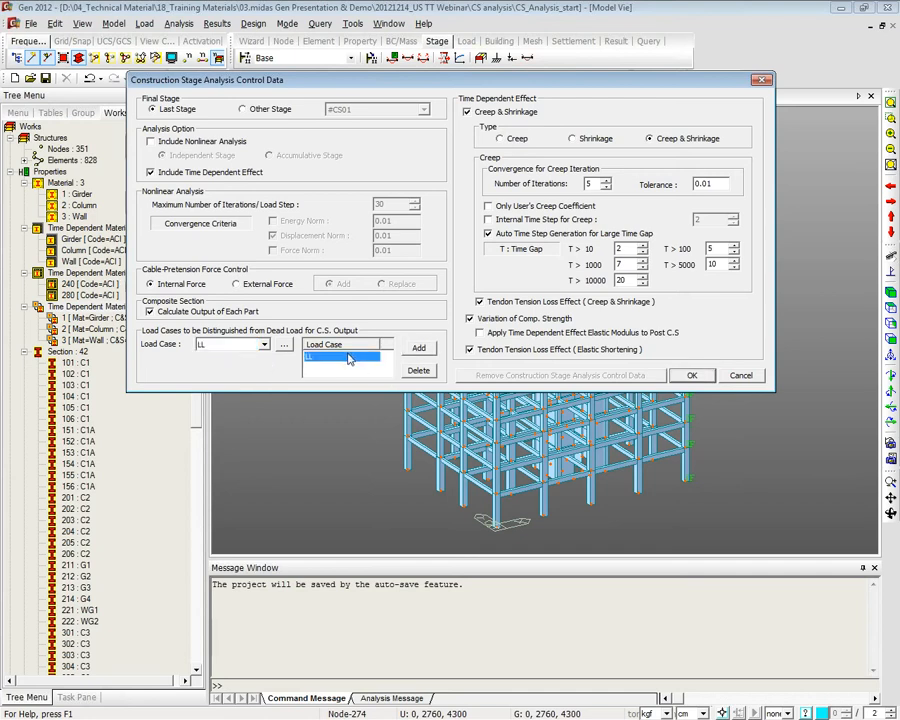
click(332, 357)
click(691, 375)
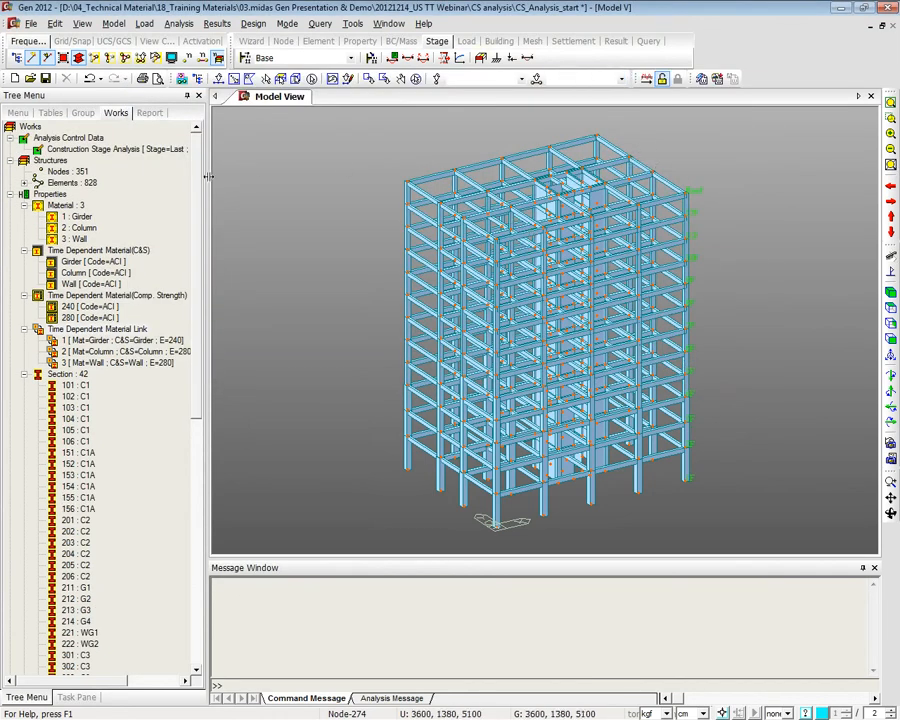
Review the definition of construction stage #CS01, including its additional steps settings, and close the stage definition without changes
click(244, 57)
double_click(413, 316)
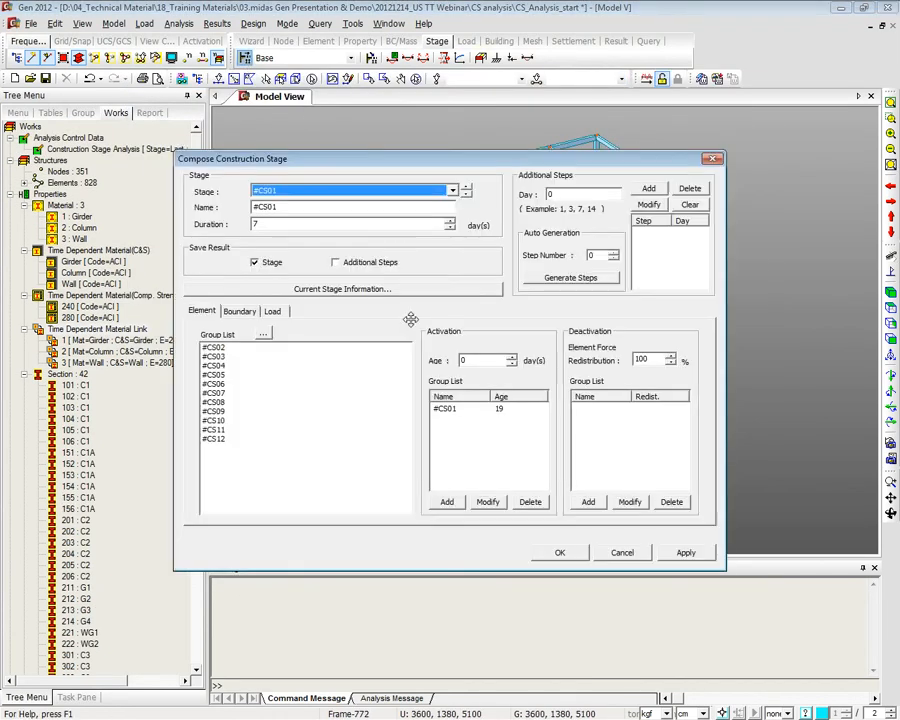
click(347, 264)
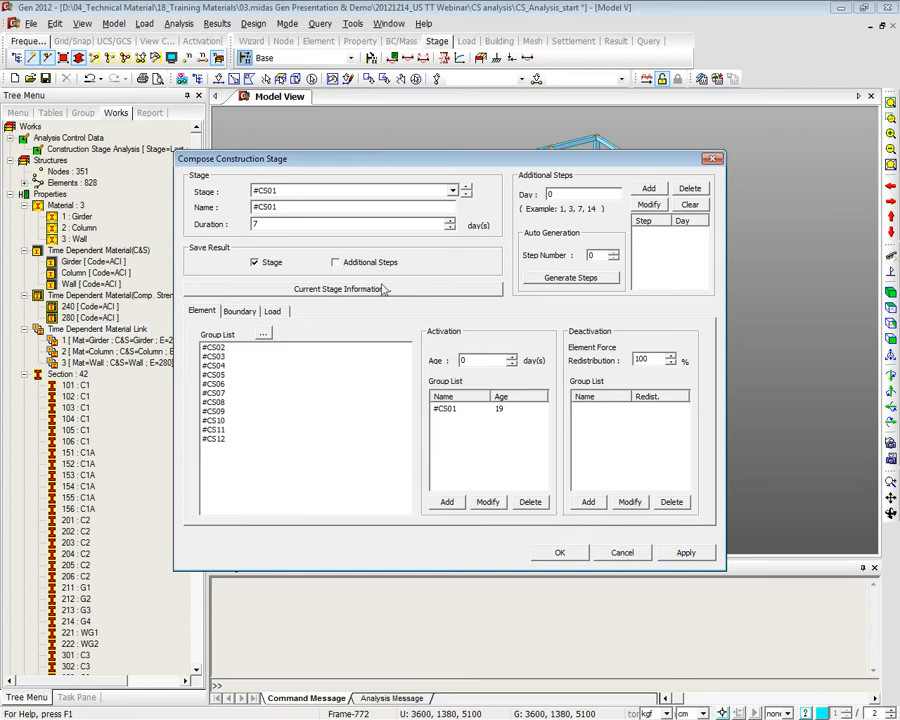
click(619, 555)
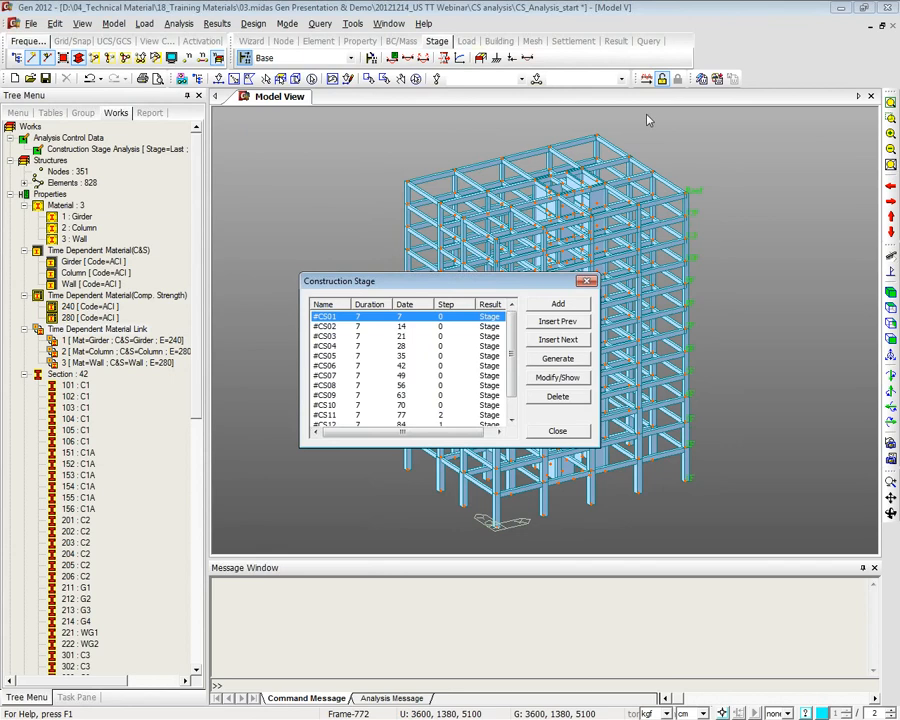
click(588, 281)
Run the construction stage analysis of the building model
click(457, 57)
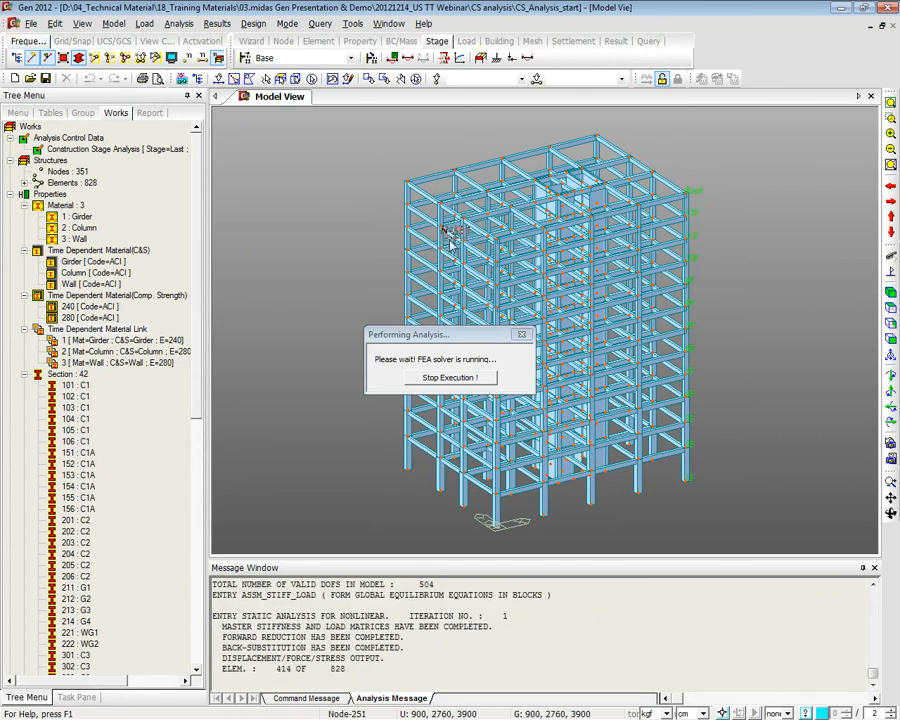
mouse_move(450, 243)
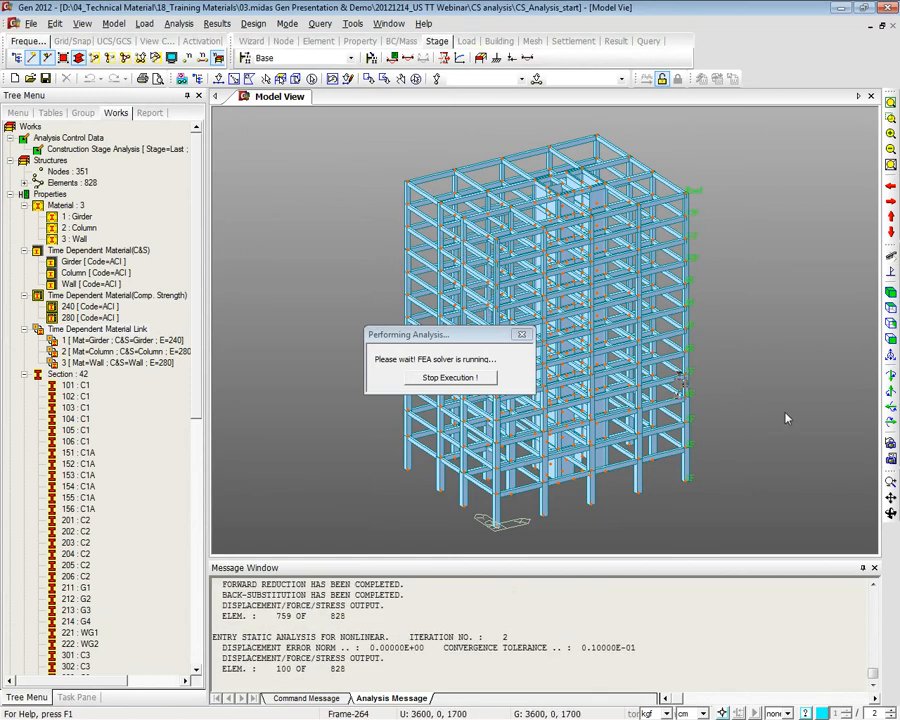
click(475, 332)
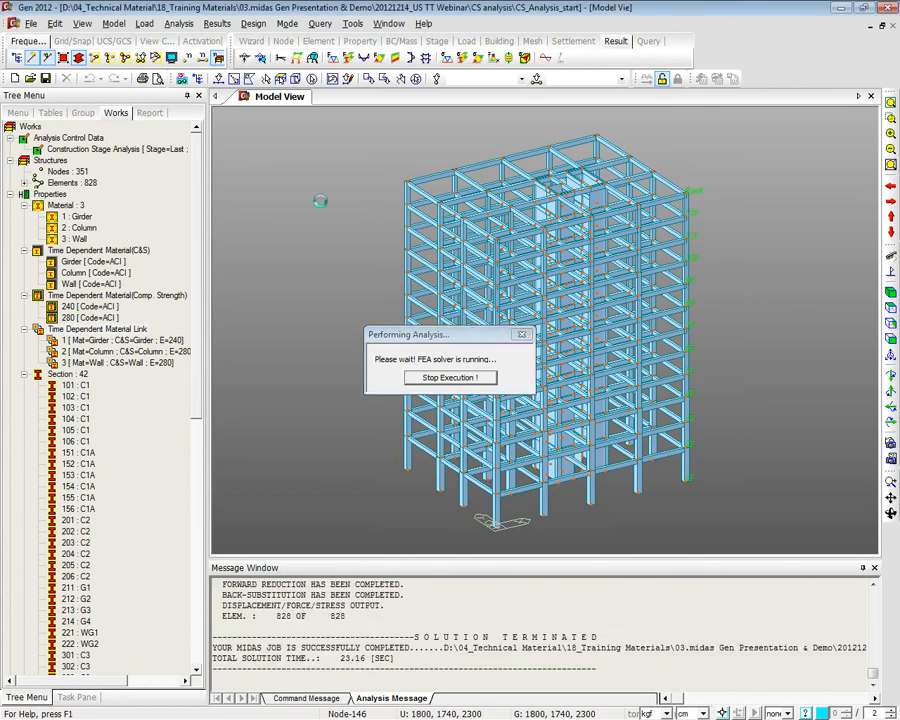
Show the model at construction stage #CS02
click(437, 42)
click(350, 57)
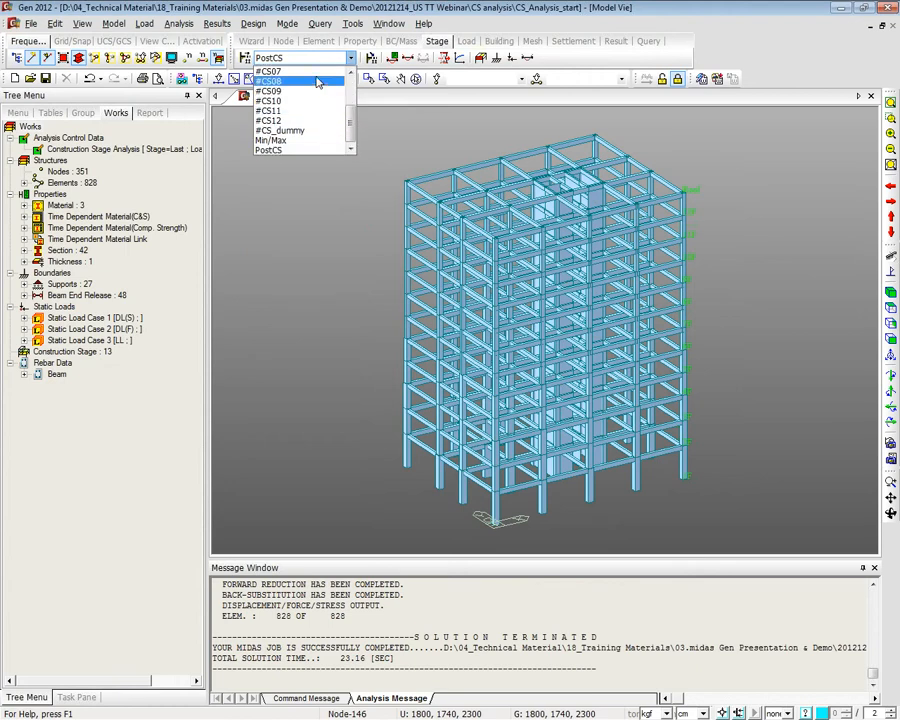
drag(349, 87, 349, 73)
click(296, 90)
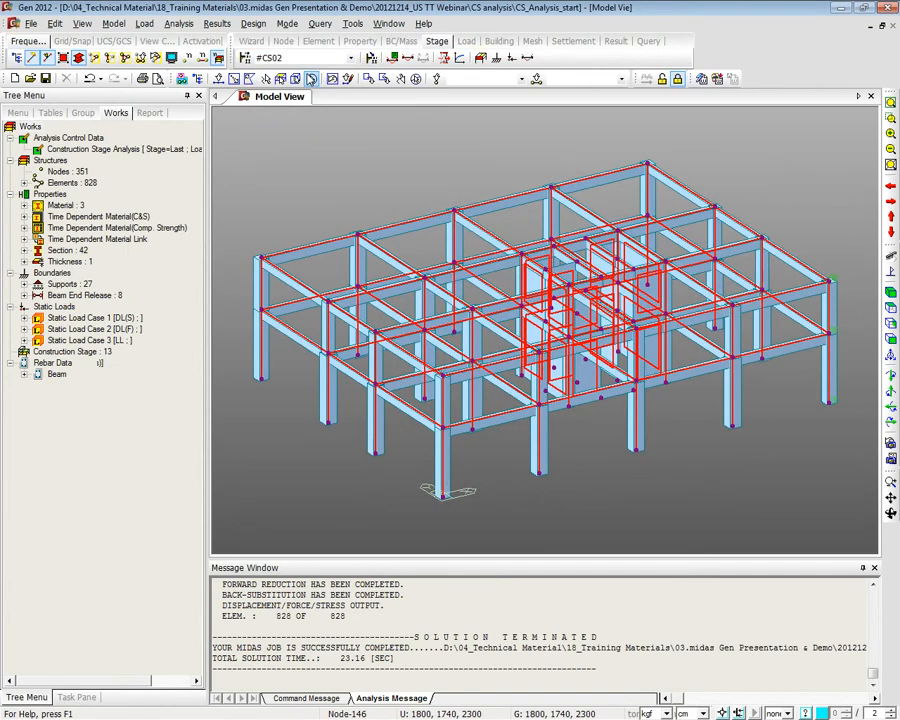
Display the My beam diagrams for CS: Summation at the last step, with solid fill and a legend
right_click(305, 150)
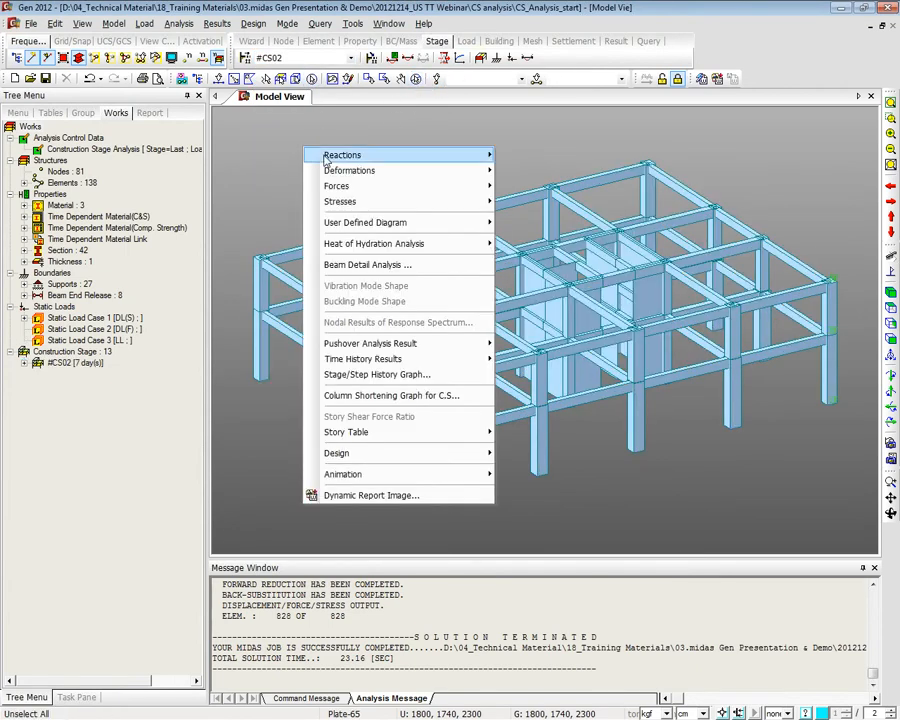
mouse_move(440, 186)
click(545, 217)
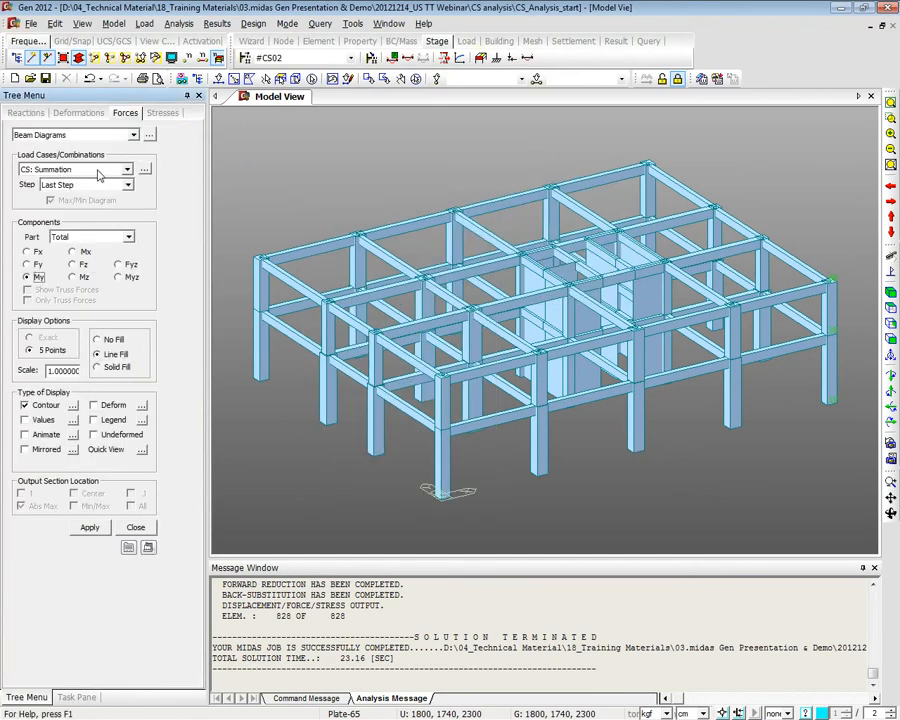
click(98, 174)
click(98, 174)
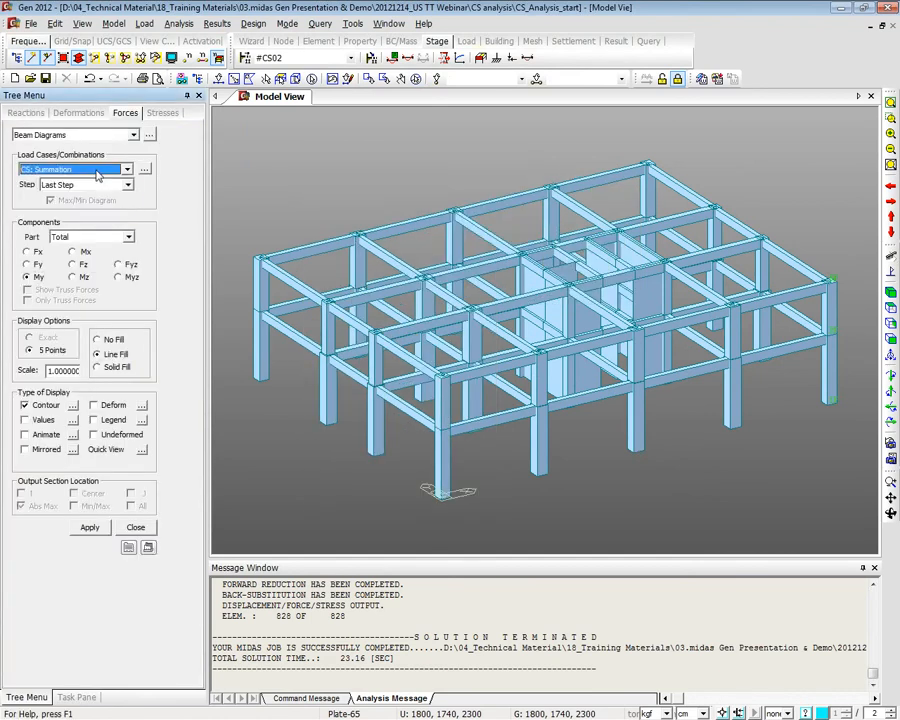
click(115, 368)
click(93, 420)
click(89, 527)
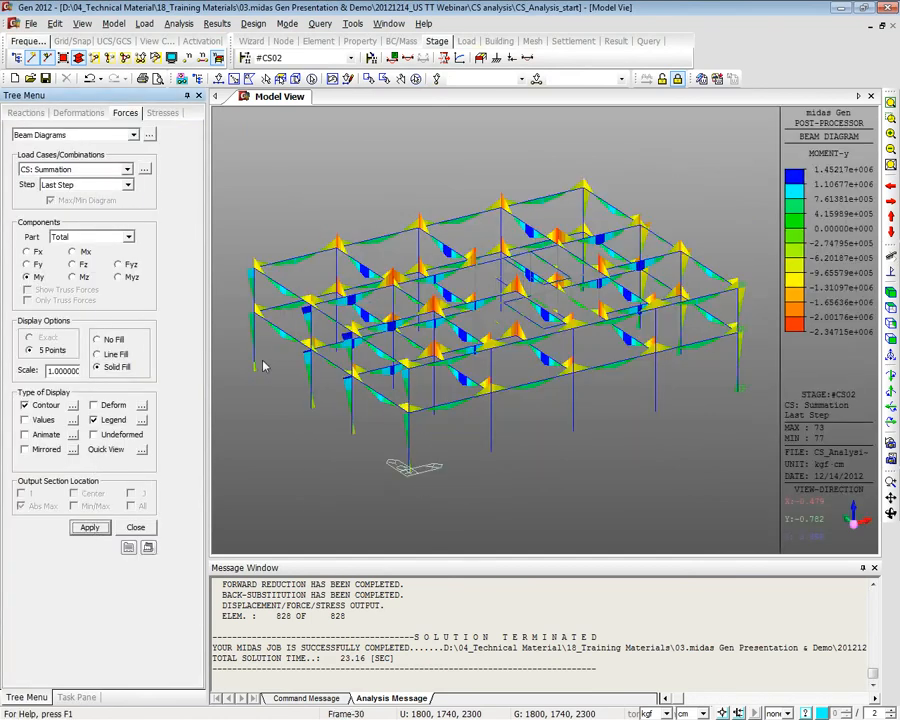
Compare the beam moment diagrams at construction stages #CS03, #CS07 and #CS_dummy
click(291, 59)
click(270, 81)
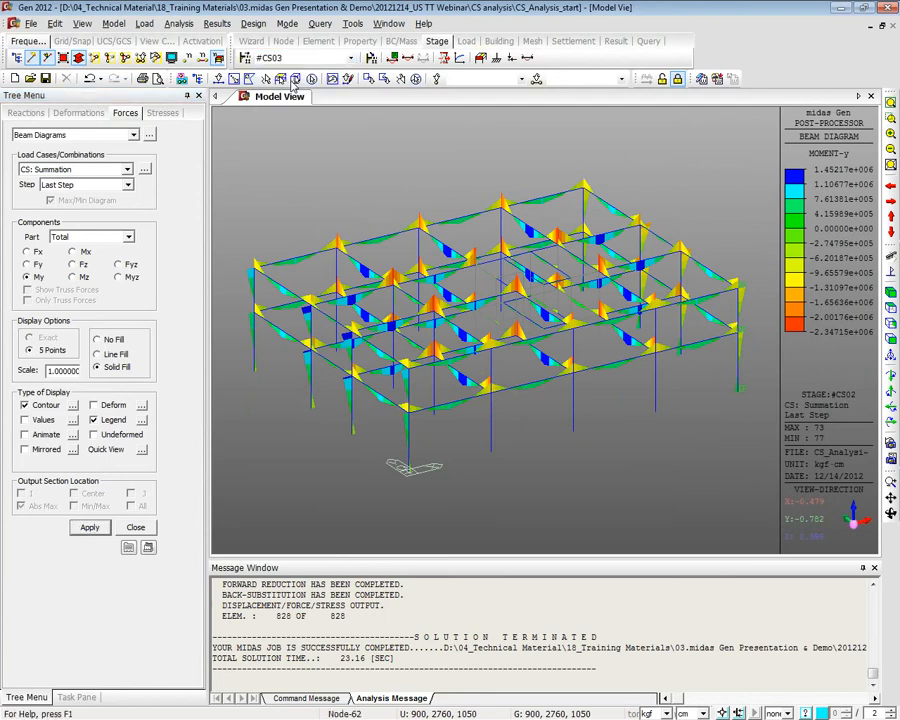
click(313, 65)
click(300, 110)
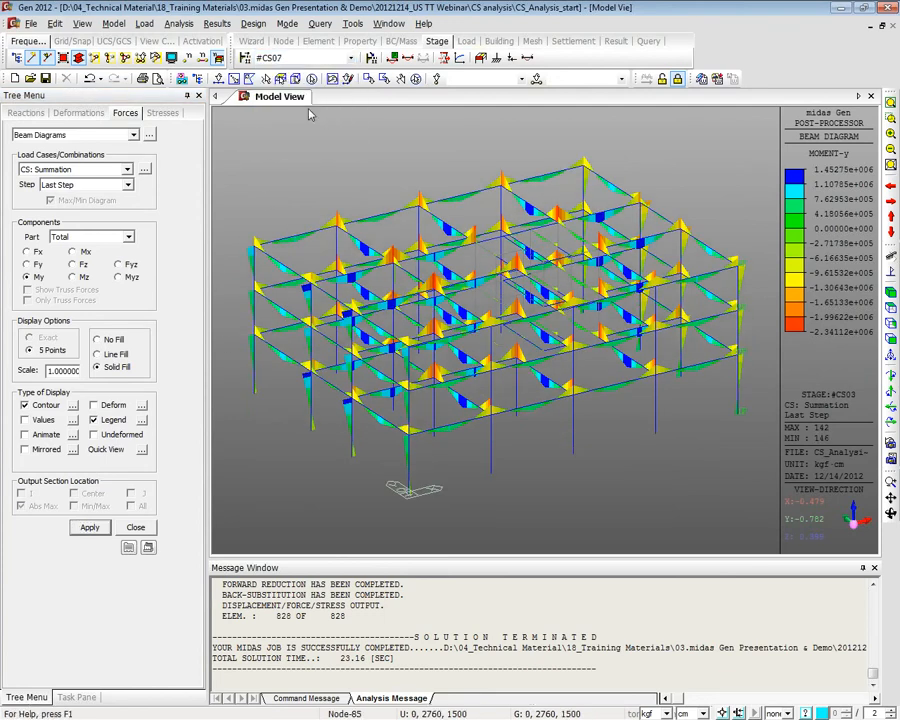
click(313, 59)
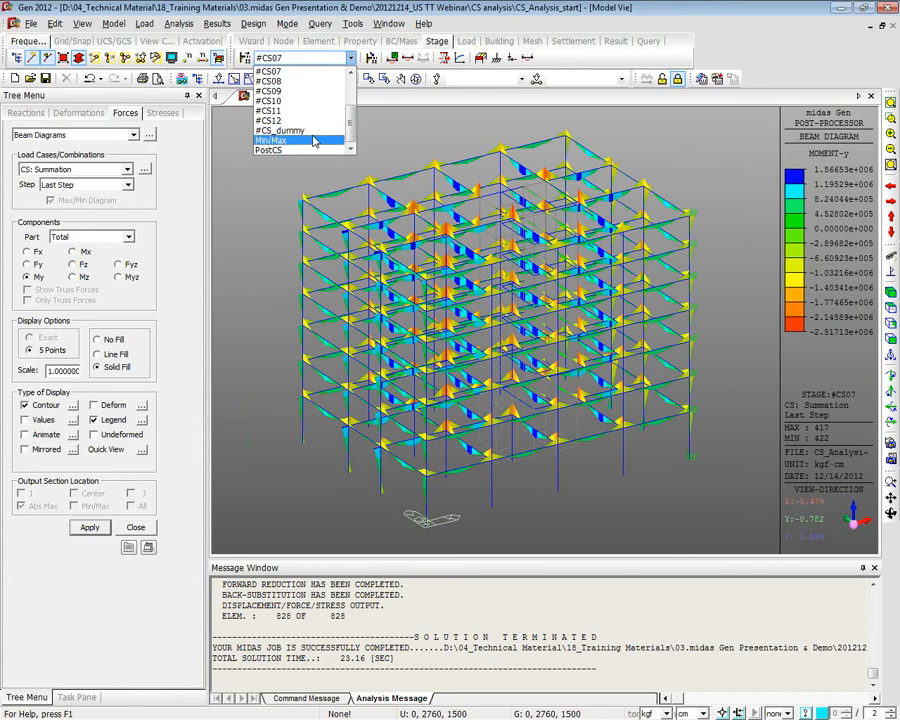
click(300, 131)
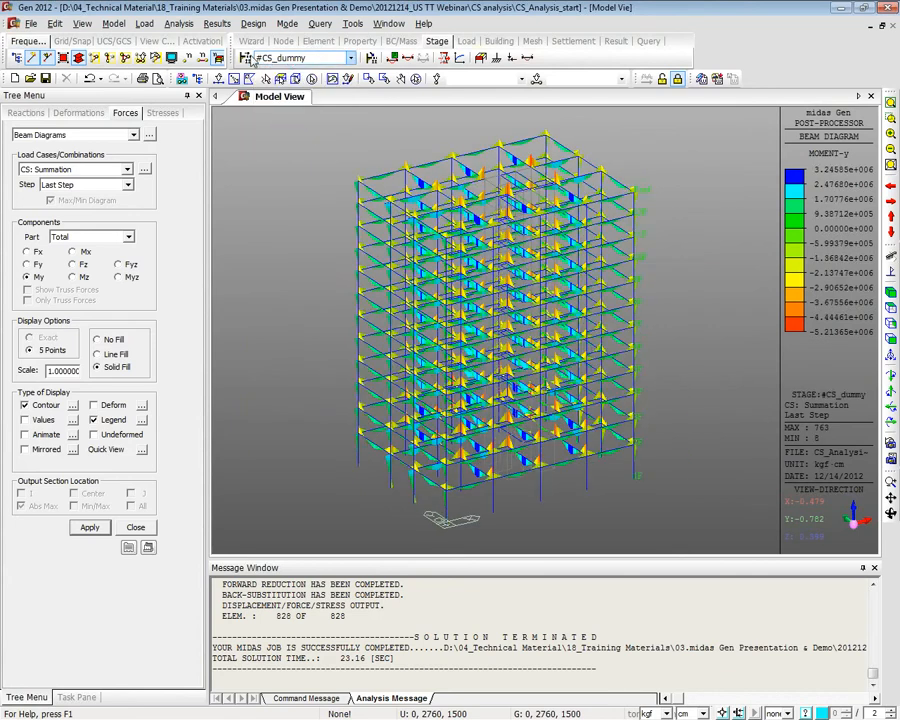
Examine the durations, dates and steps of the final construction stages, including #CS_dummy, and close the stage list
click(244, 57)
drag(510, 380, 511, 402)
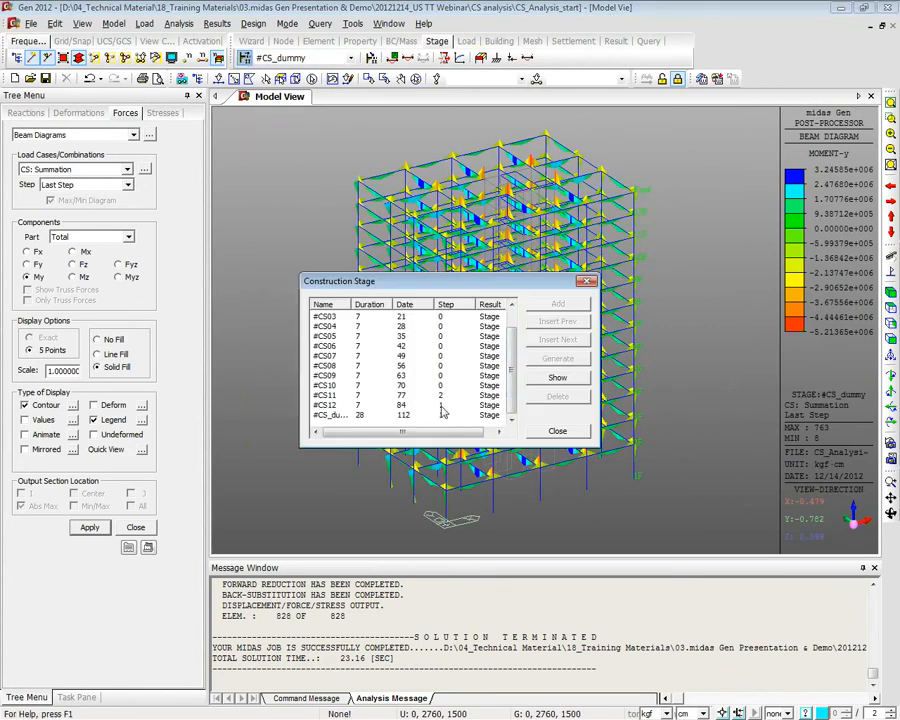
click(412, 414)
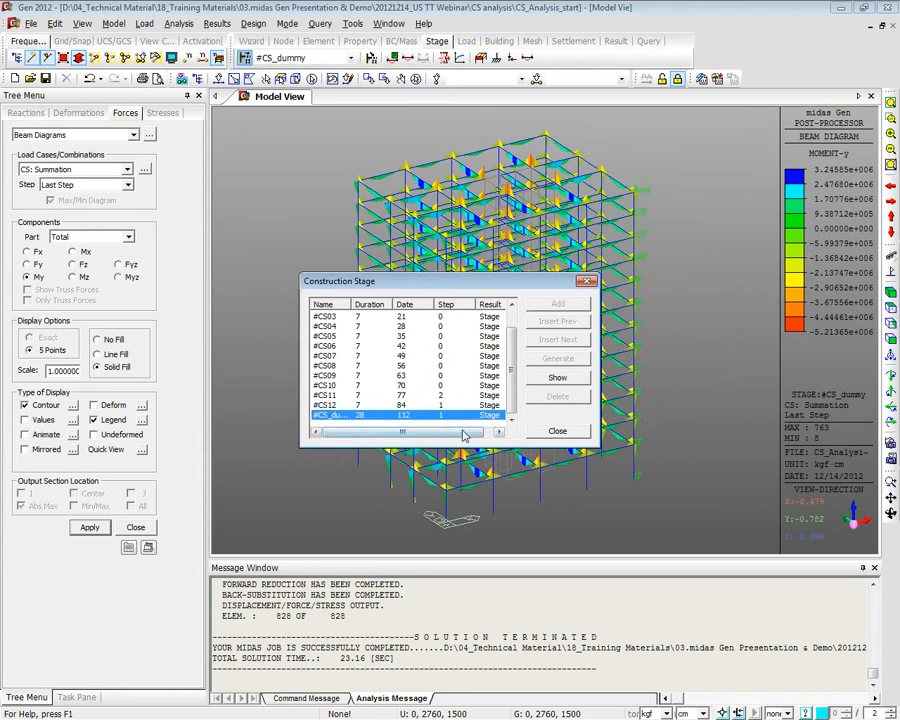
click(560, 434)
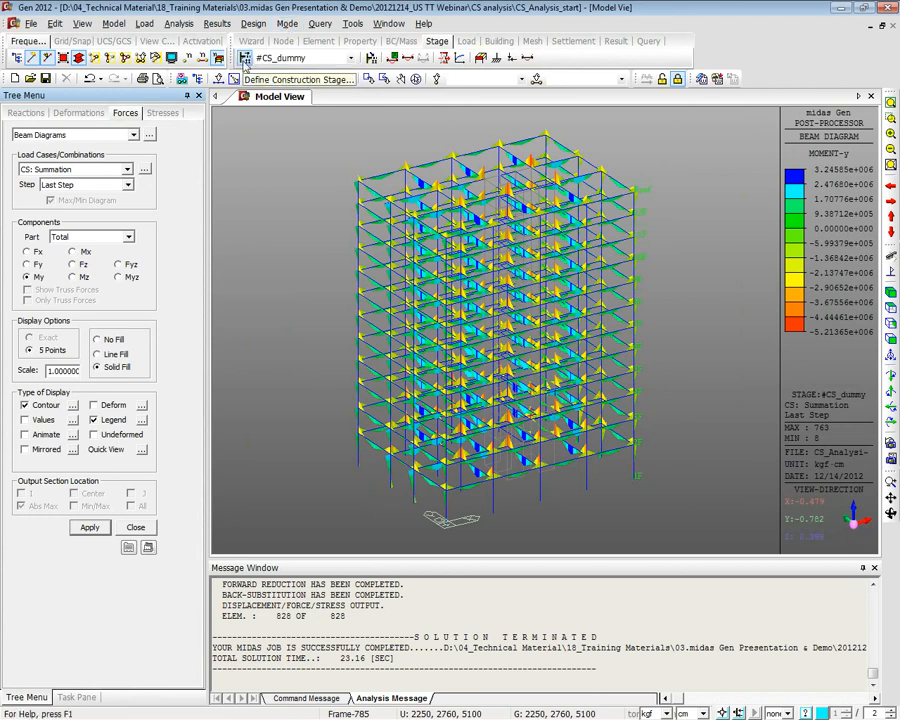
click(245, 65)
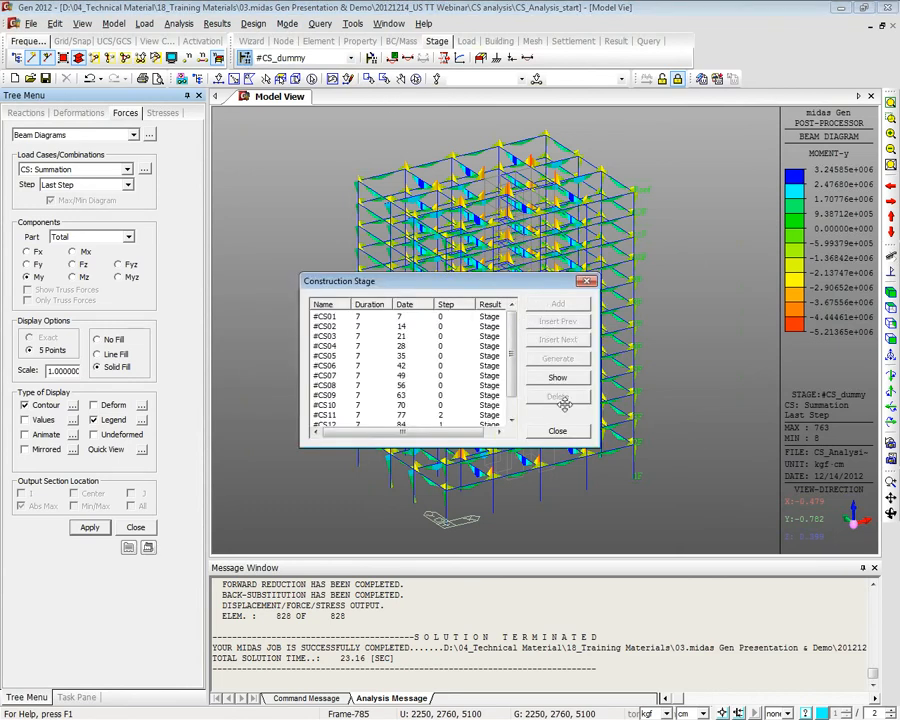
scroll(430, 412, down, 2)
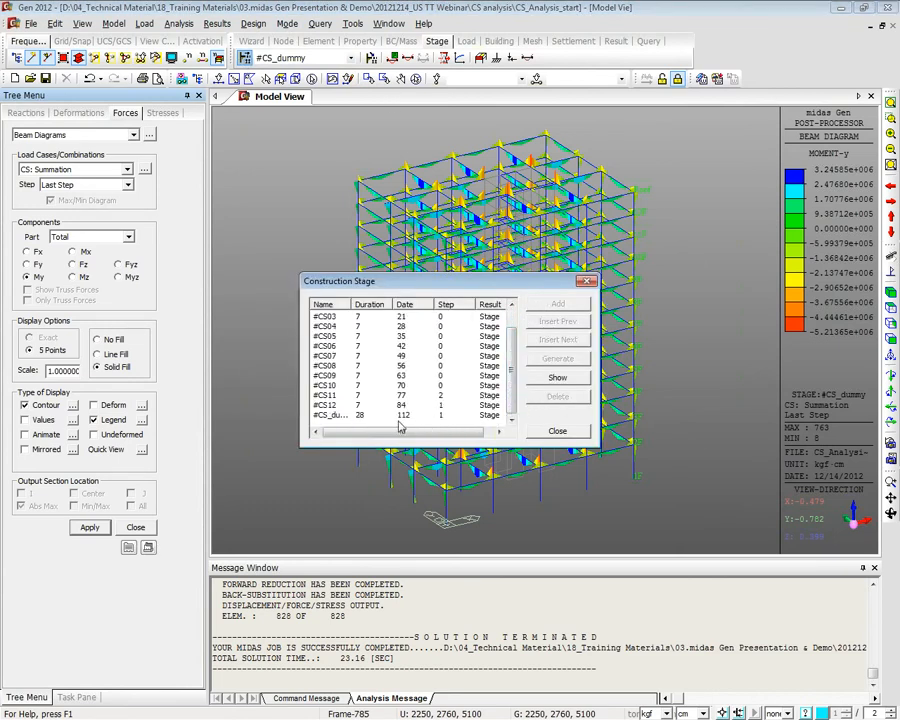
click(557, 431)
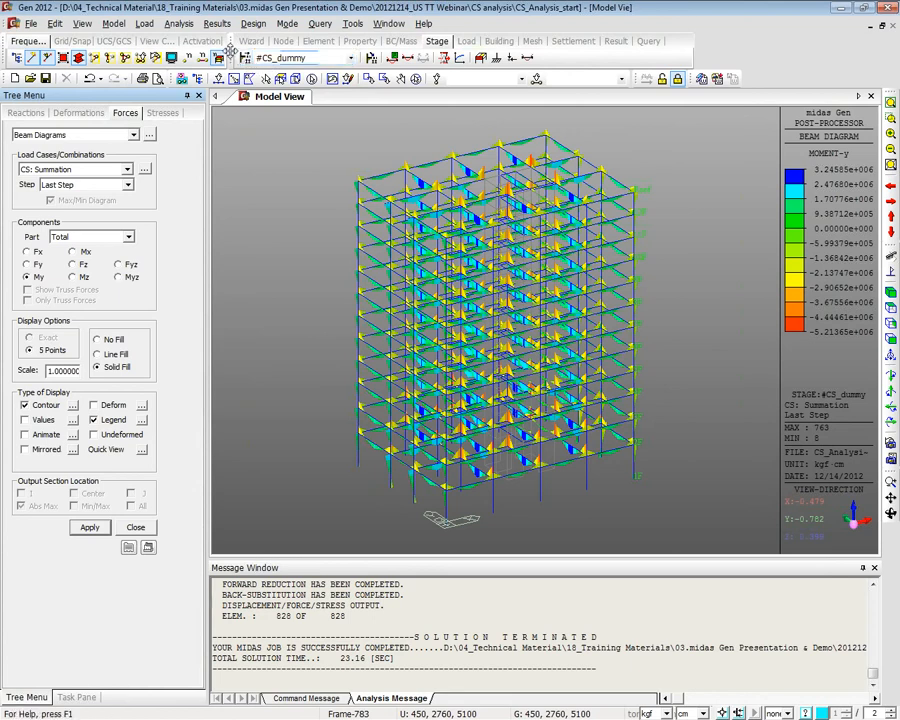
Unlock the model for preprocessing, draft a new construction stage lasting 1000 days, look through its boundary and load groups, and cancel it
click(661, 80)
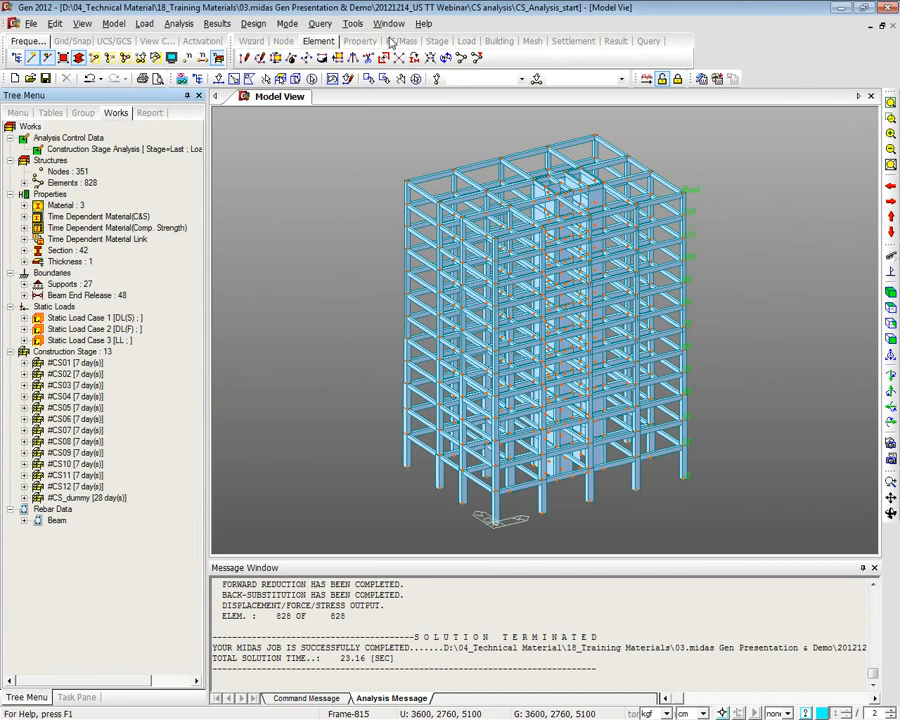
click(439, 43)
click(244, 57)
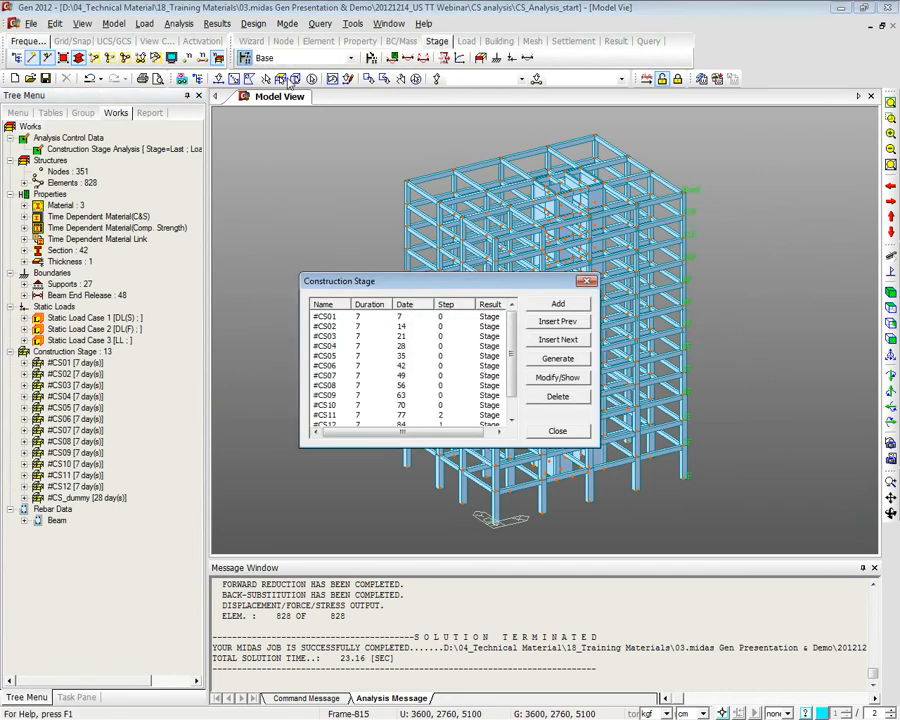
click(560, 302)
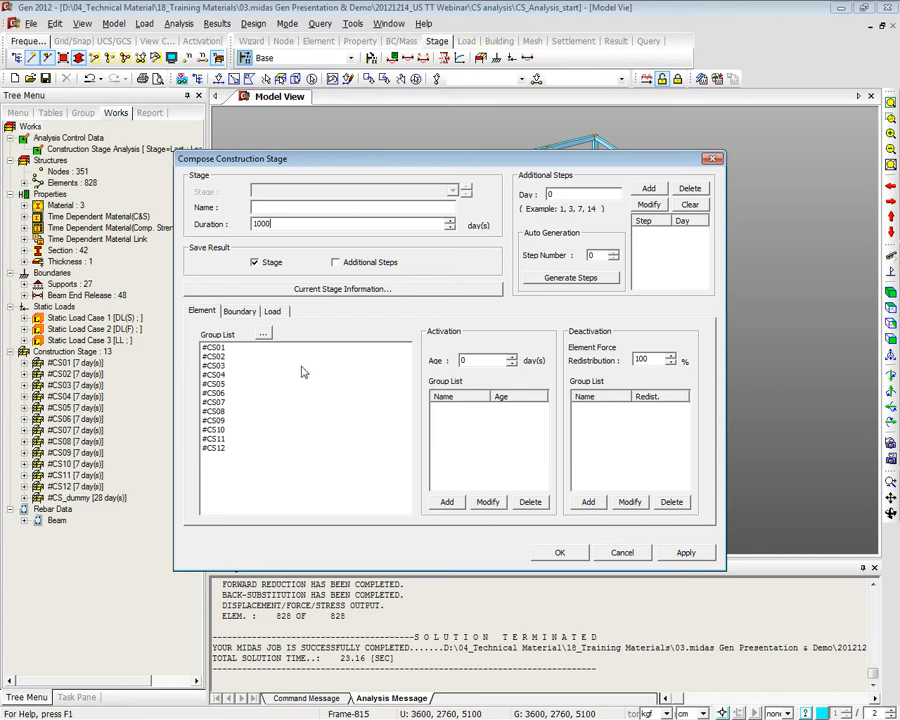
click(243, 312)
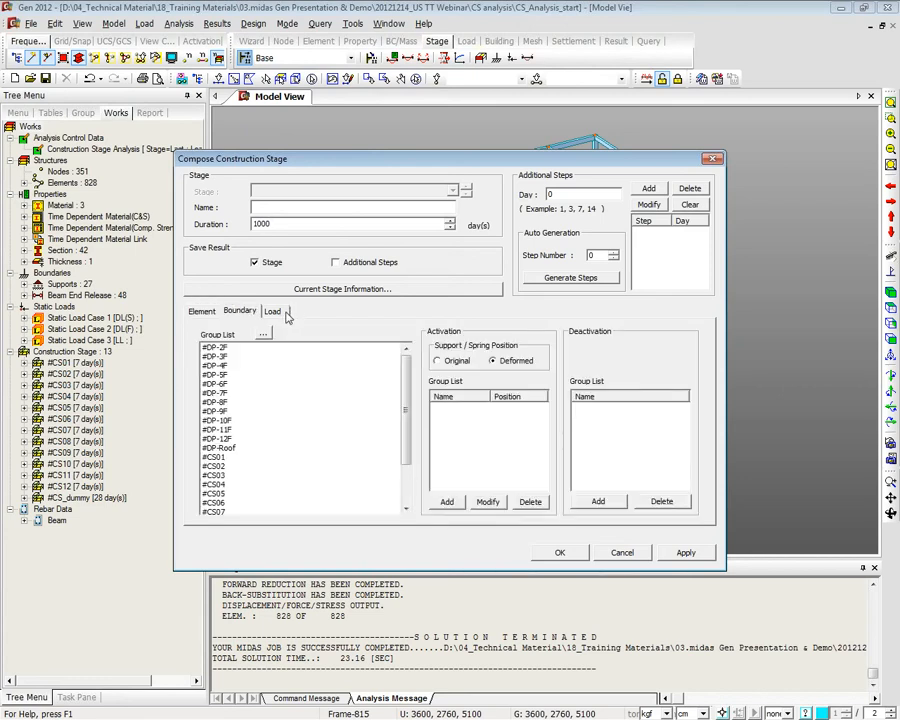
click(284, 313)
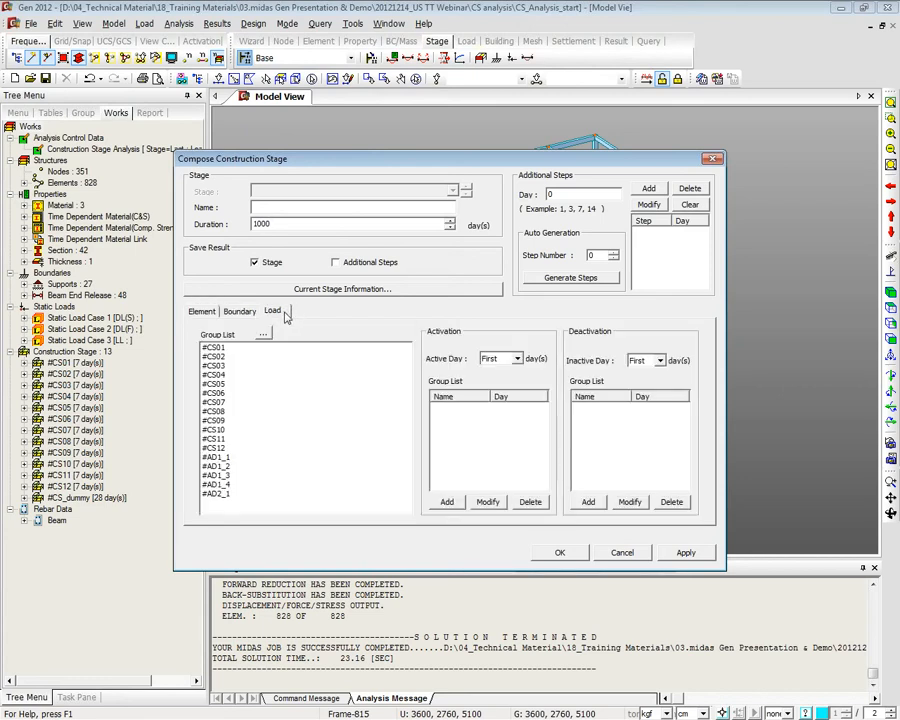
click(608, 557)
click(557, 431)
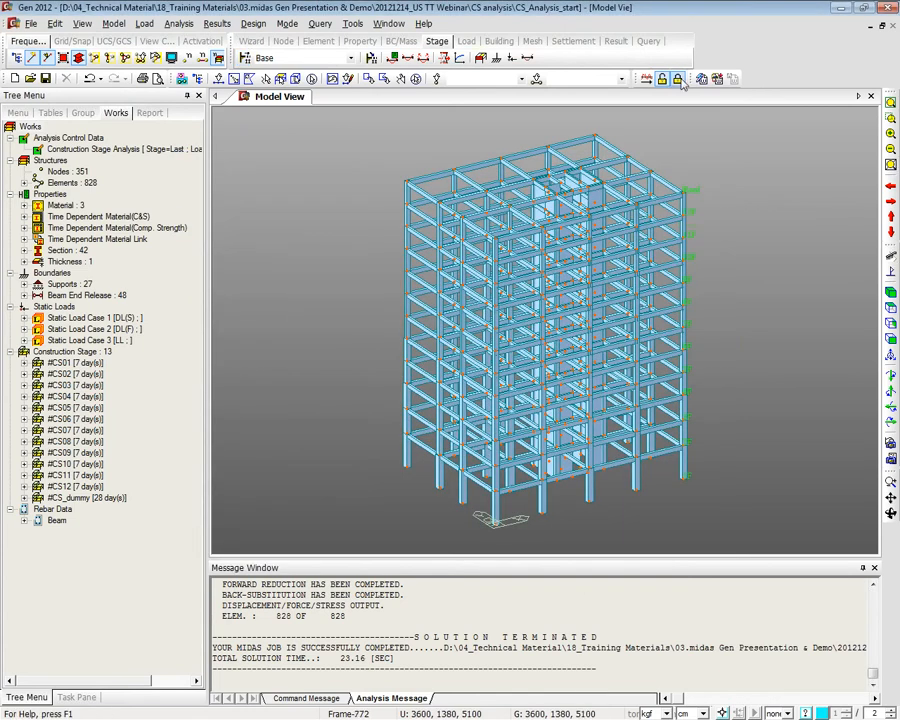
Display the My beam diagrams at construction stage #CS12 for the CS: Creep load case
right_click(271, 158)
mouse_move(306, 197)
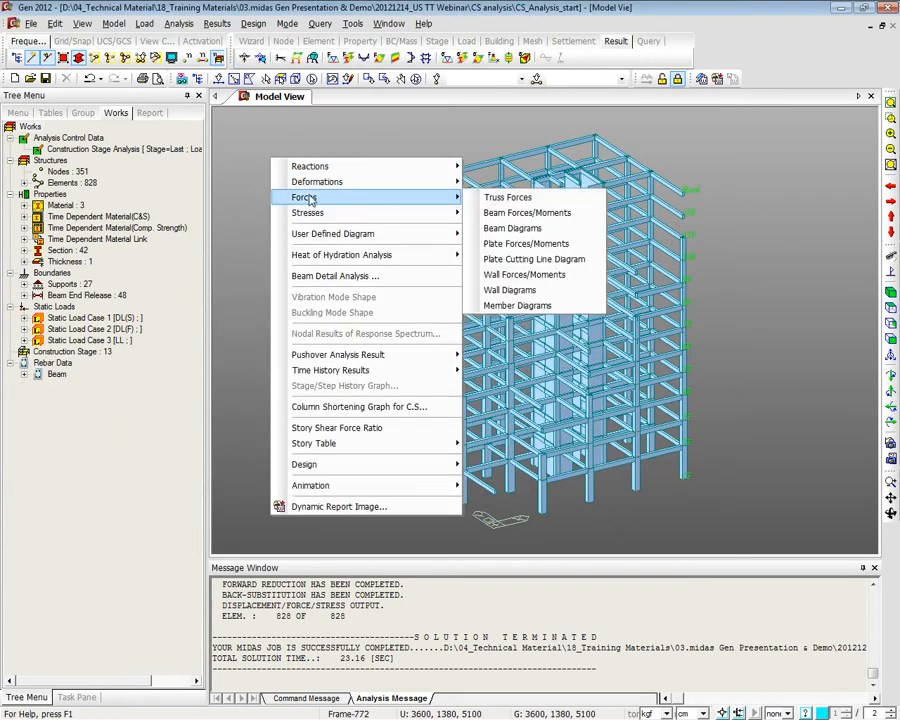
click(512, 228)
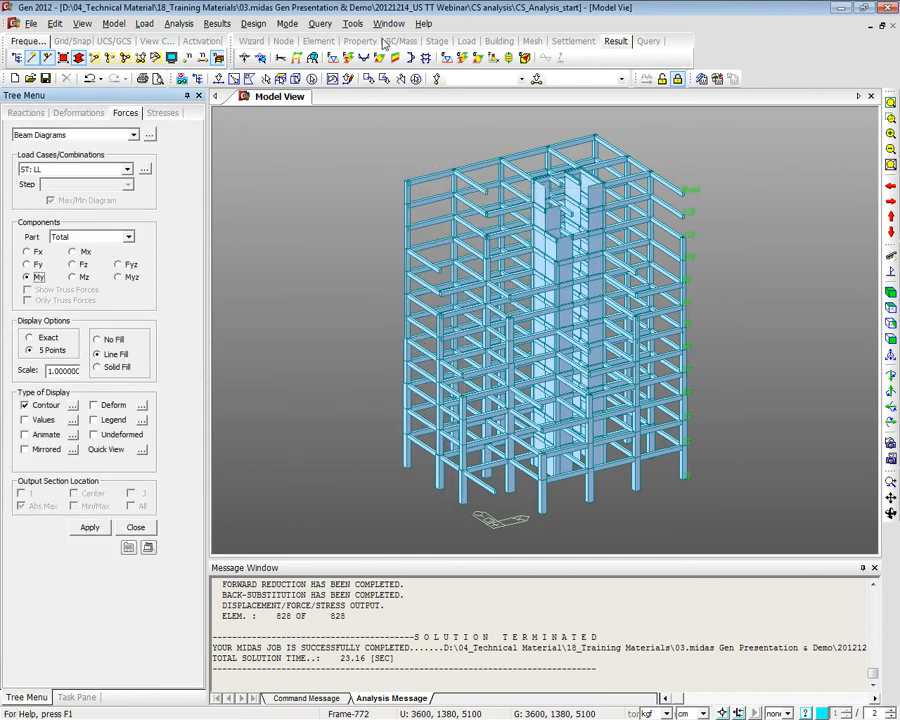
click(437, 41)
click(310, 57)
click(315, 122)
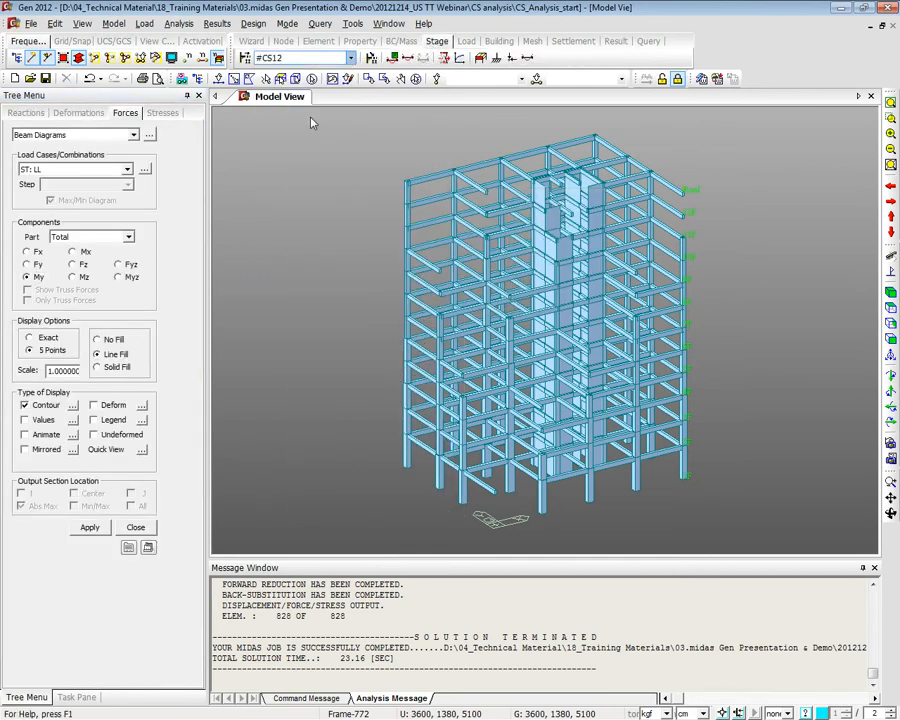
click(105, 169)
click(60, 200)
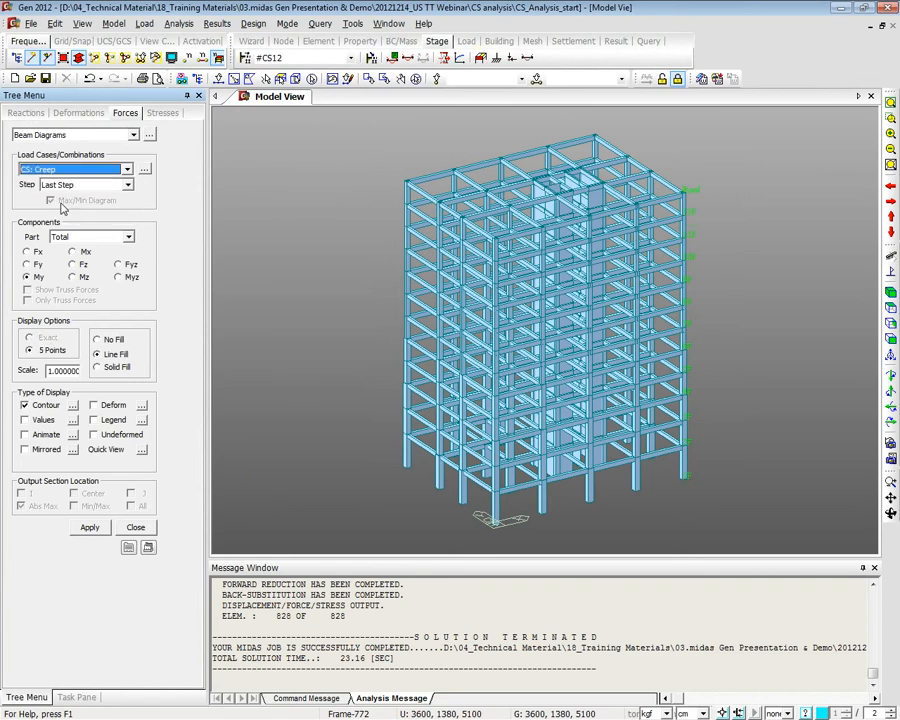
Switch the My beam diagrams at stage #CS12 to the CS: Shrinkage load case
click(88, 170)
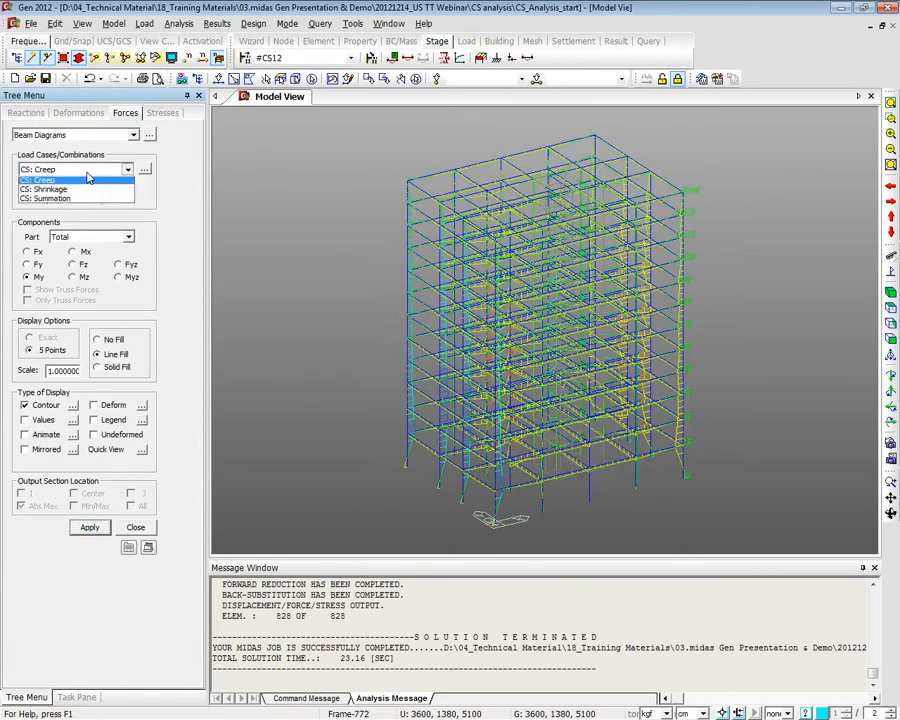
click(60, 209)
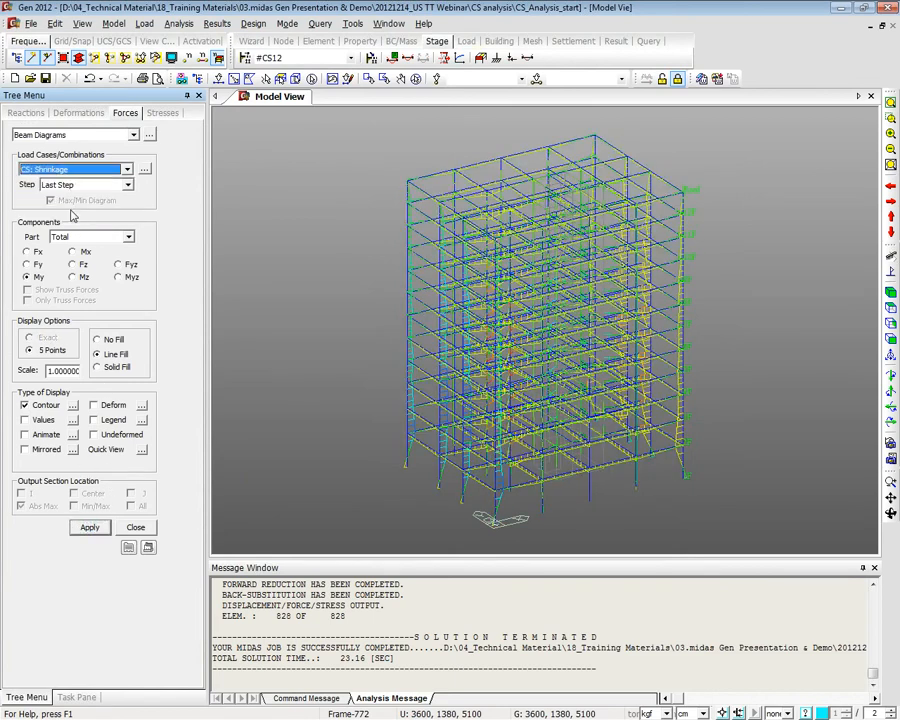
click(102, 531)
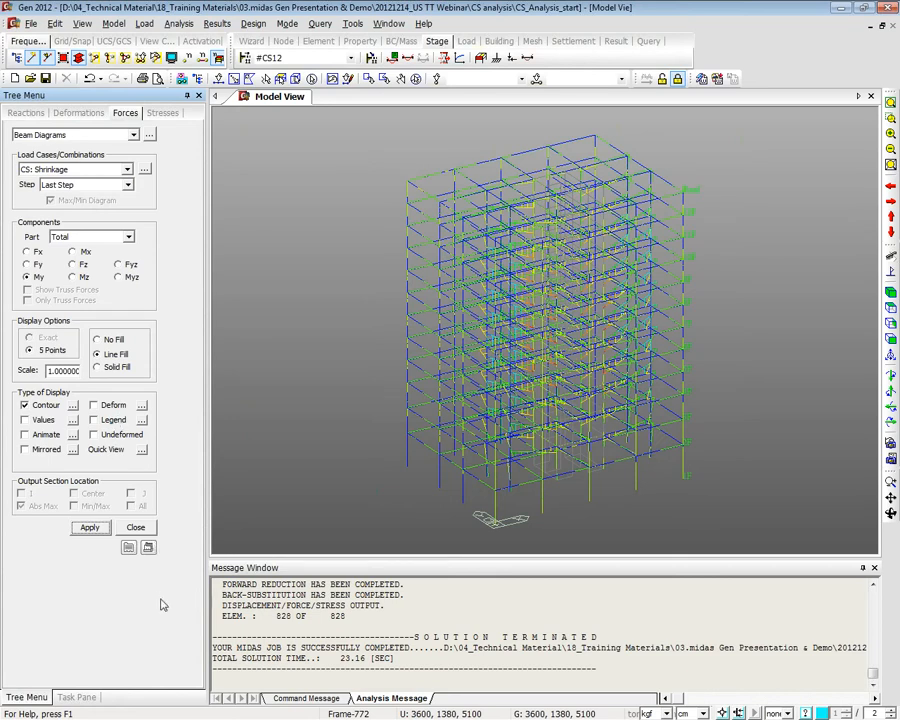
Open the beam force result table with its record selection for stage #CS12
click(152, 134)
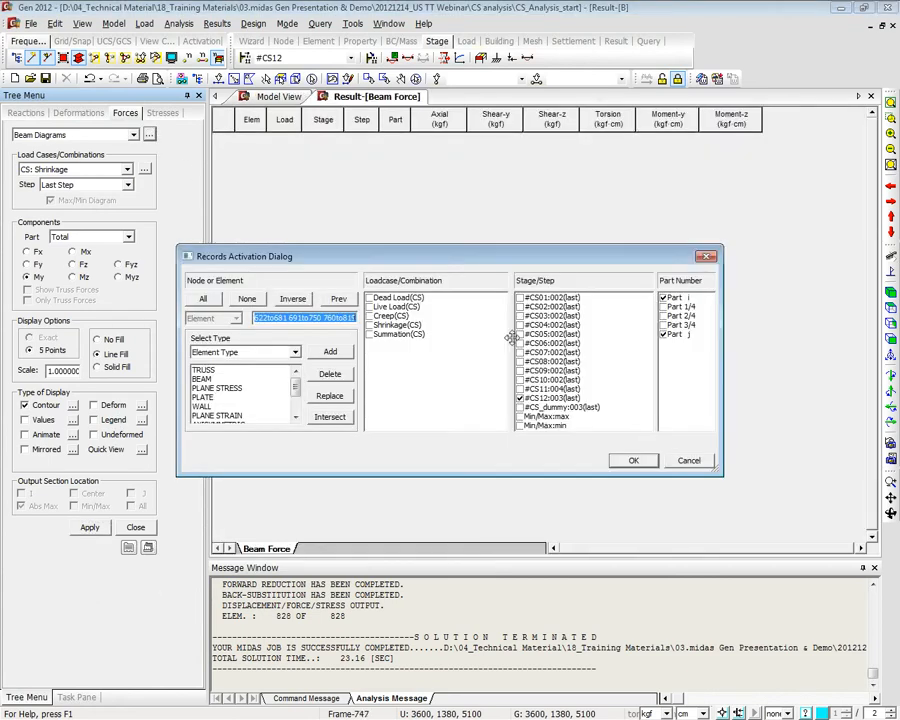
List beam forces of elements 1to60 for the dead load, live load, creep, shrinkage and summation cases at stage #CS12
drag(389, 299, 393, 327)
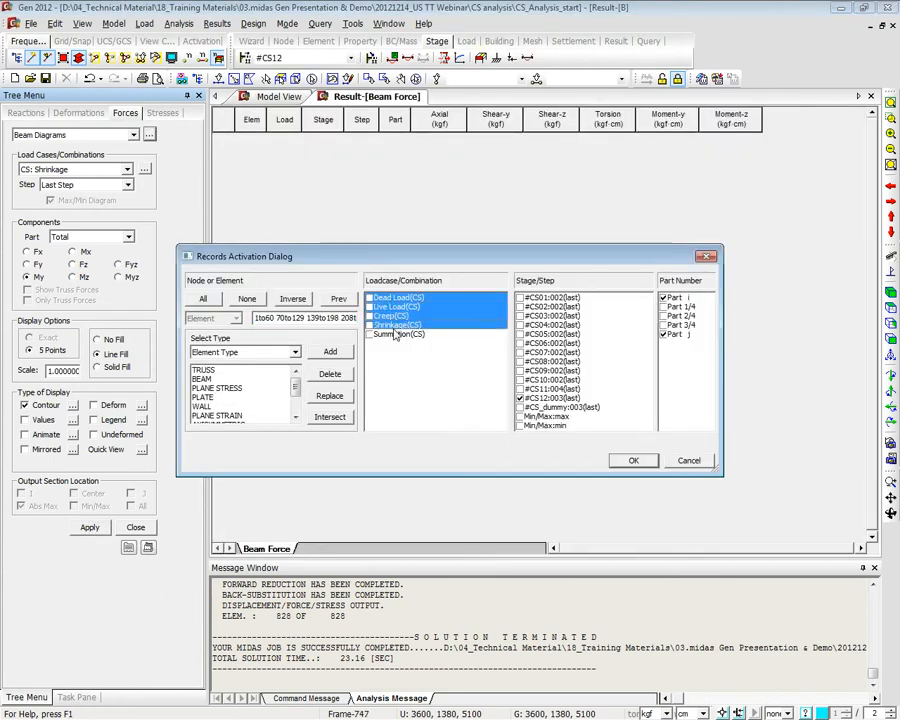
click(371, 325)
click(370, 335)
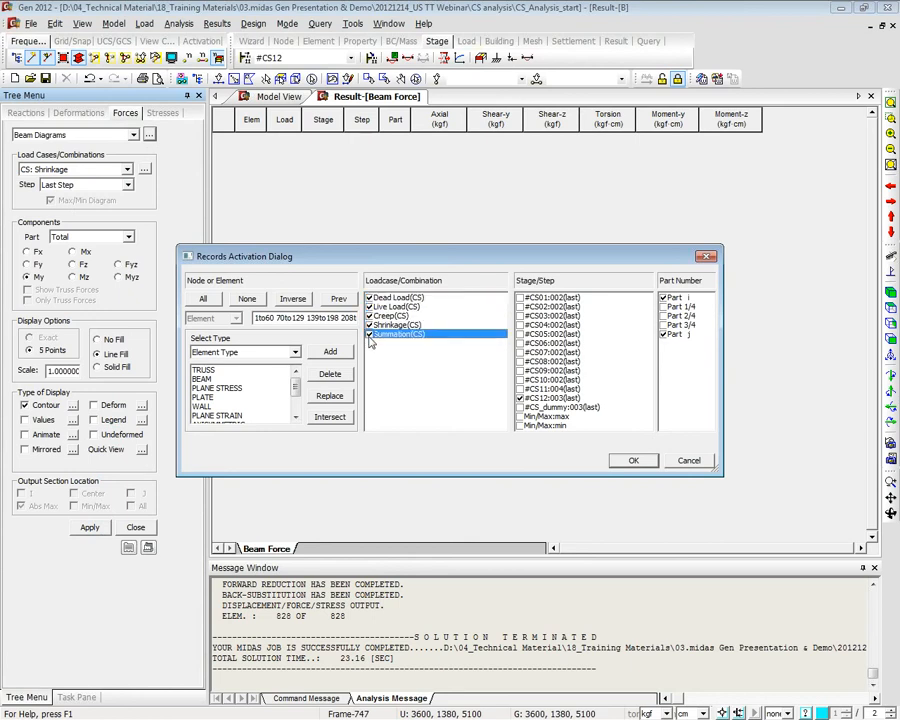
drag(273, 317, 828, 397)
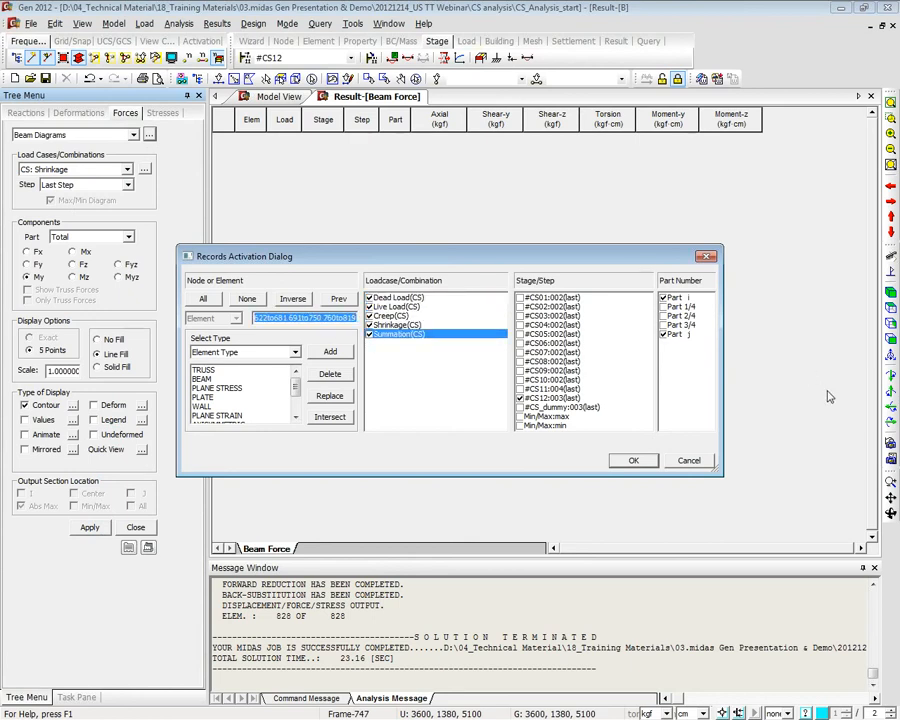
key(Delete)
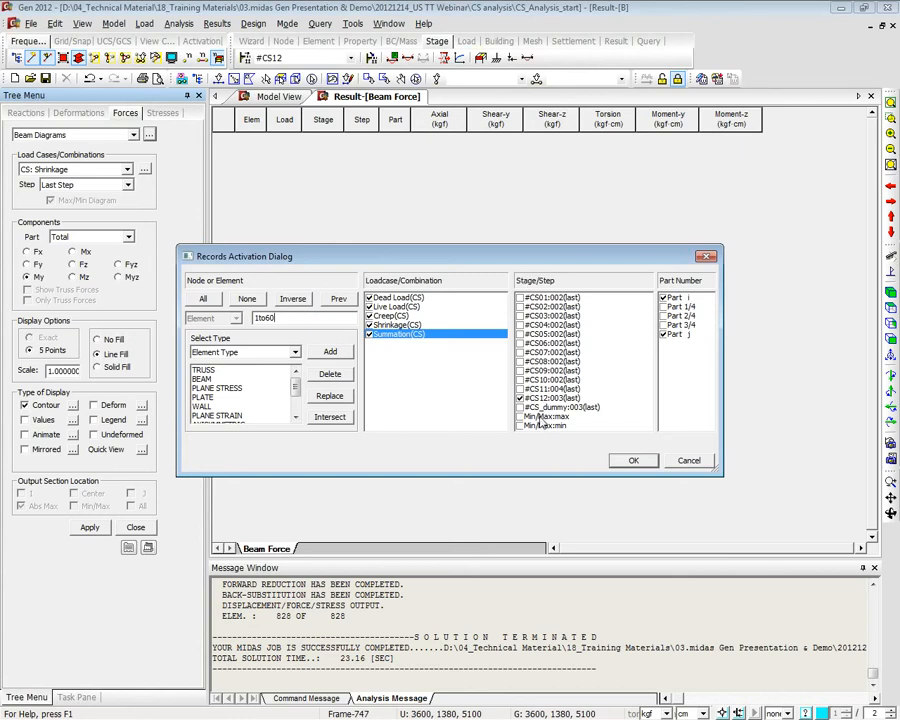
click(633, 460)
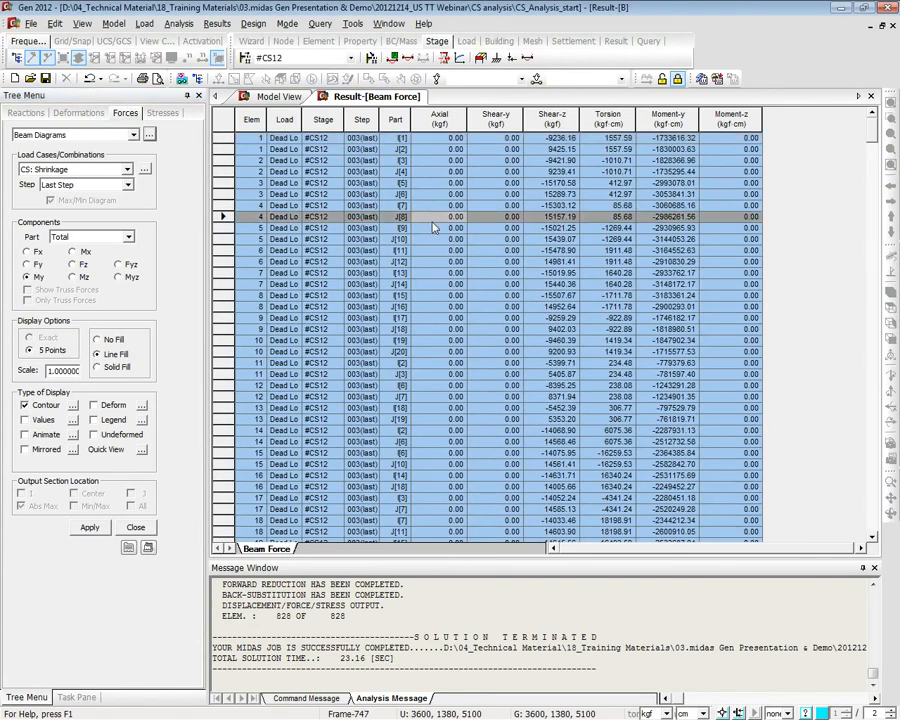
Review the beam force records through to the summation results, closing the table and the beam diagram settings
scroll(433, 227, down, 10)
click(273, 240)
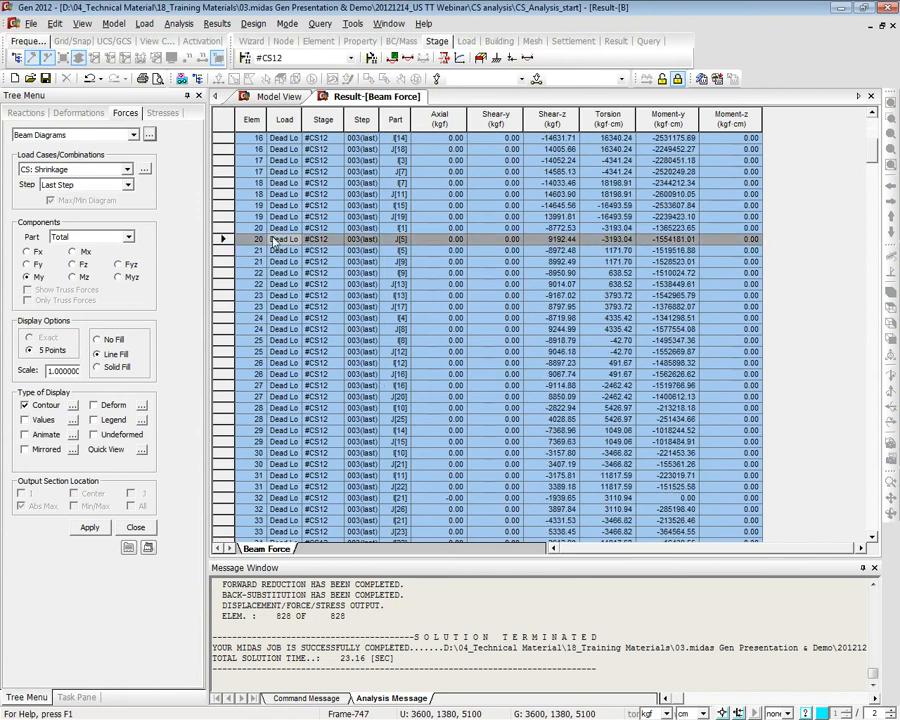
drag(873, 151, 870, 524)
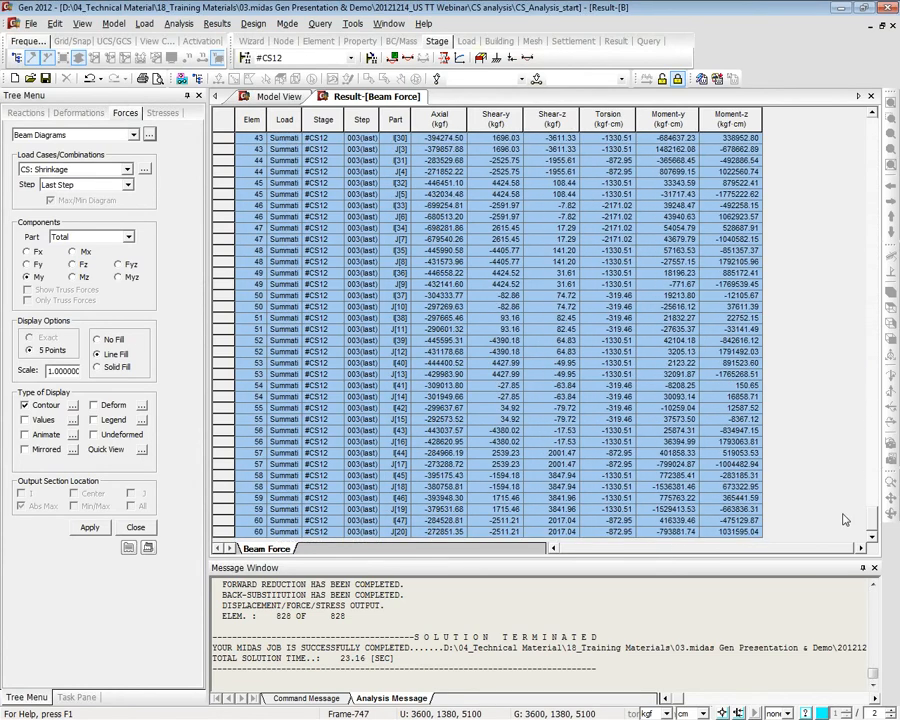
click(333, 195)
click(329, 306)
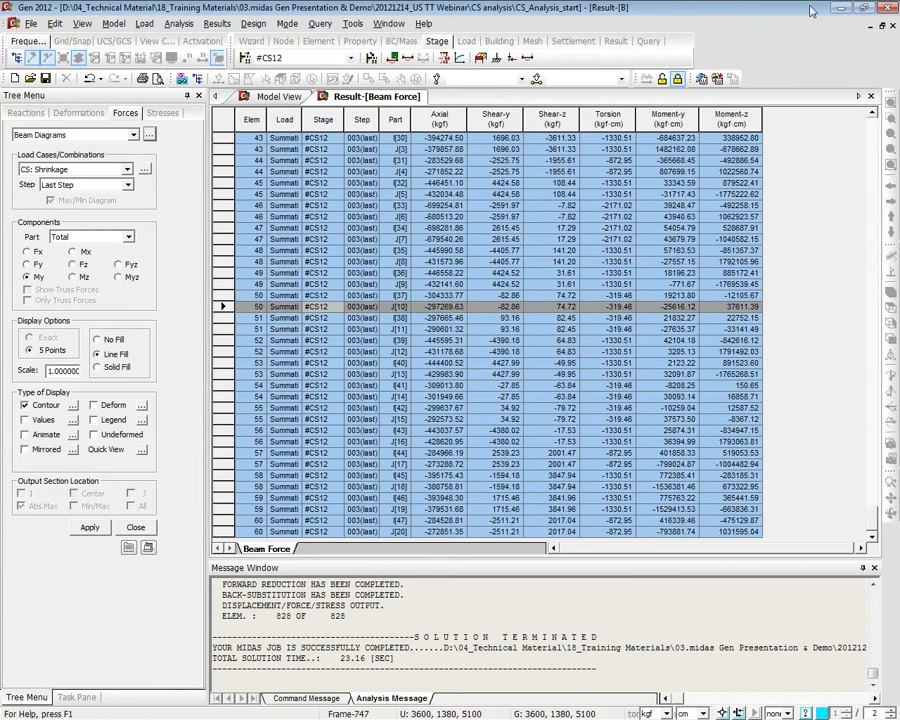
click(869, 98)
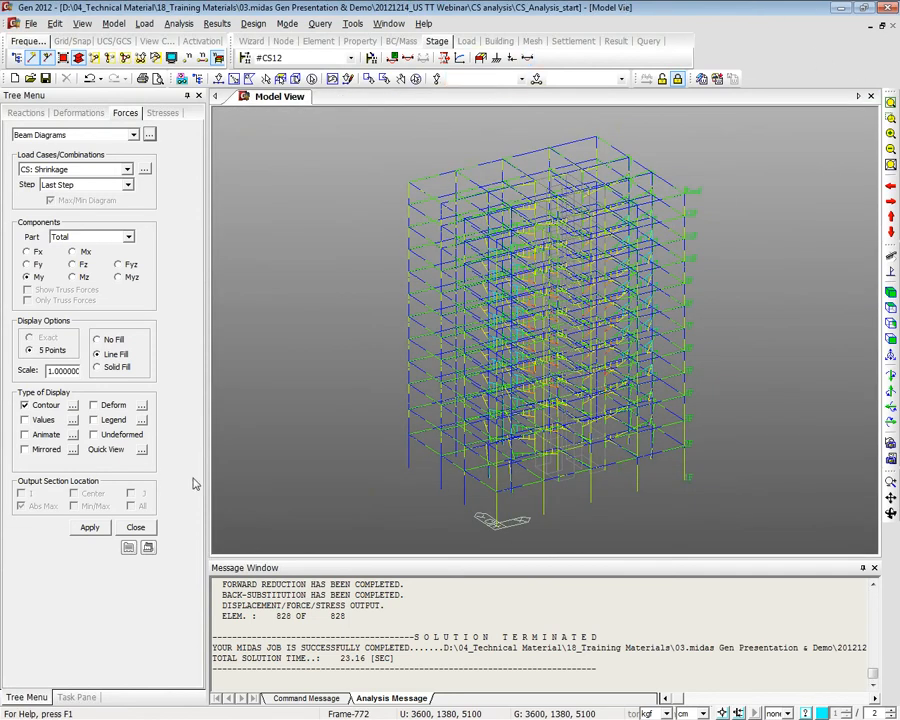
click(150, 528)
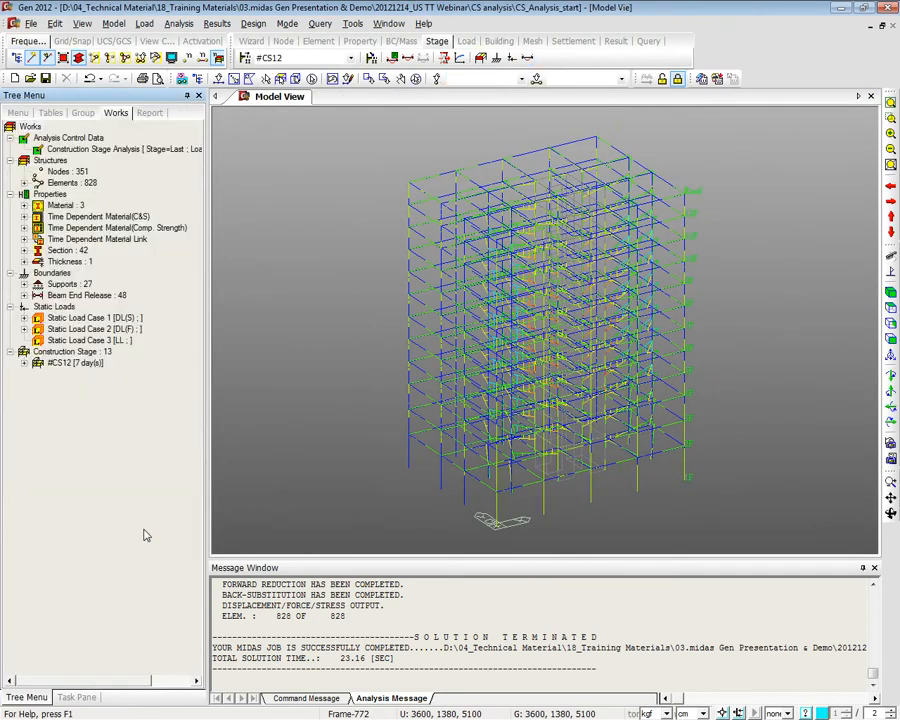
Open the column shortening graph for construction stages and inspect the definition of the Sub column with the model in top view
click(217, 24)
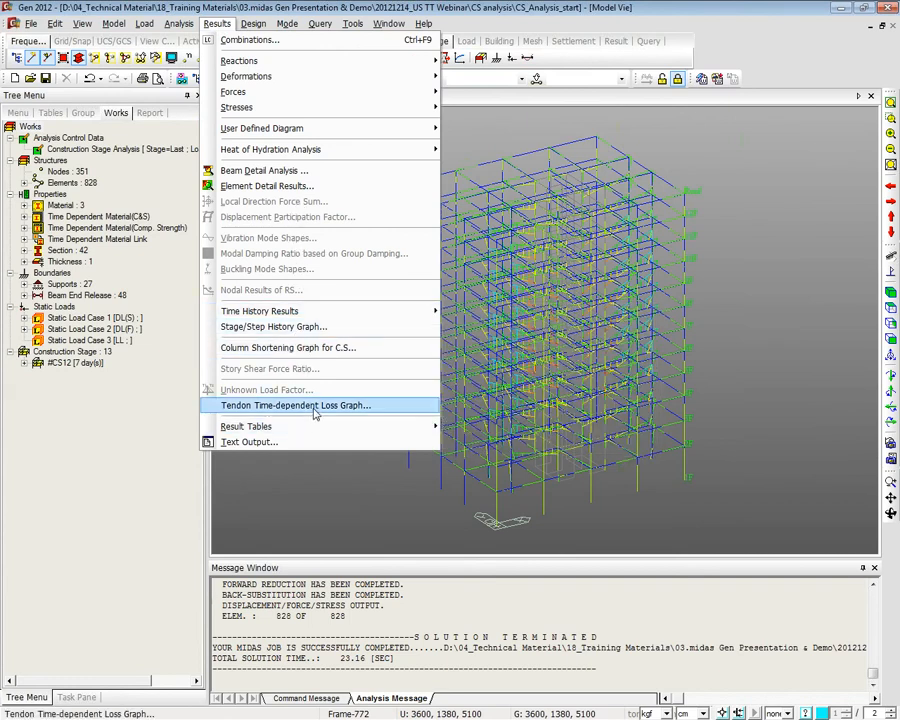
click(310, 348)
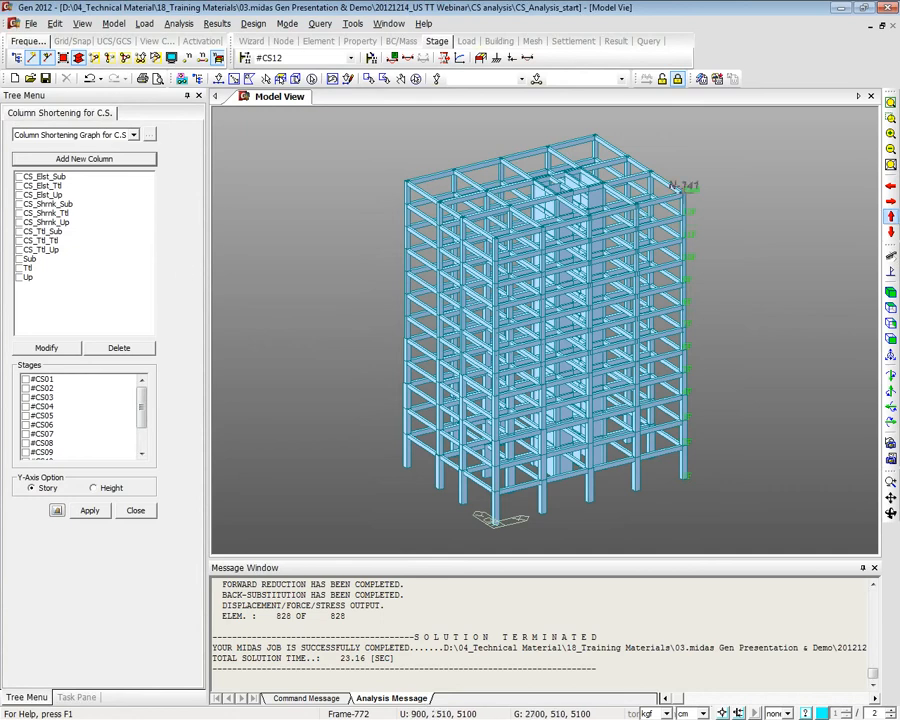
click(889, 309)
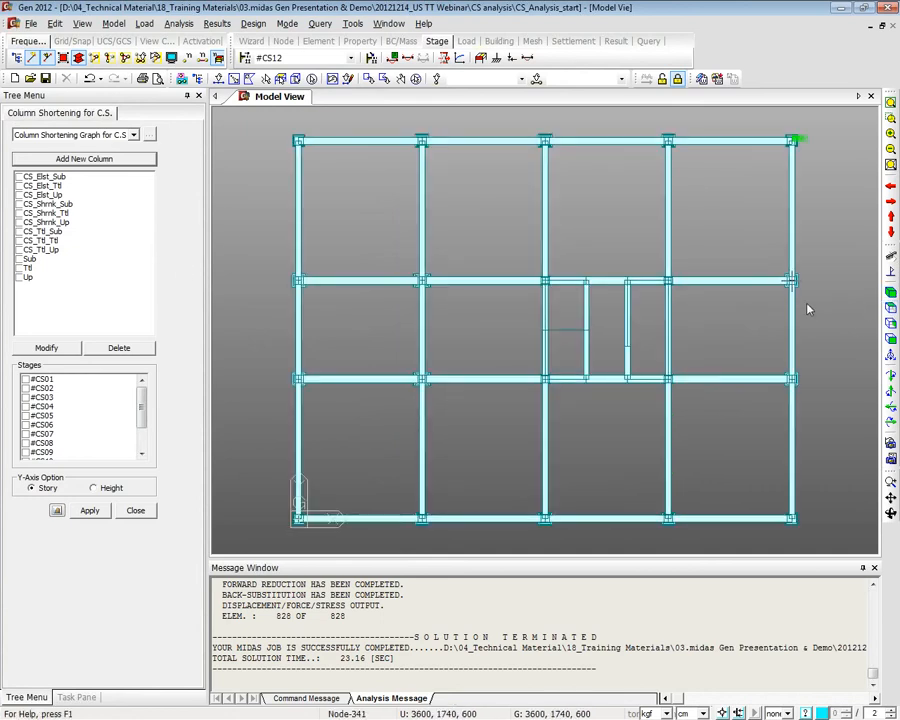
click(30, 259)
click(48, 347)
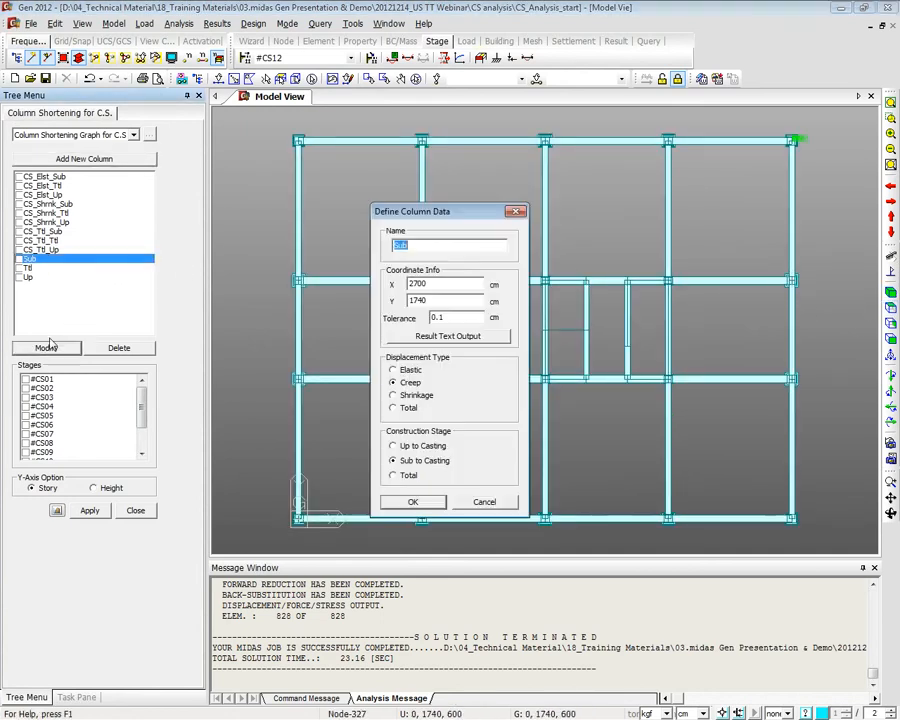
click(515, 212)
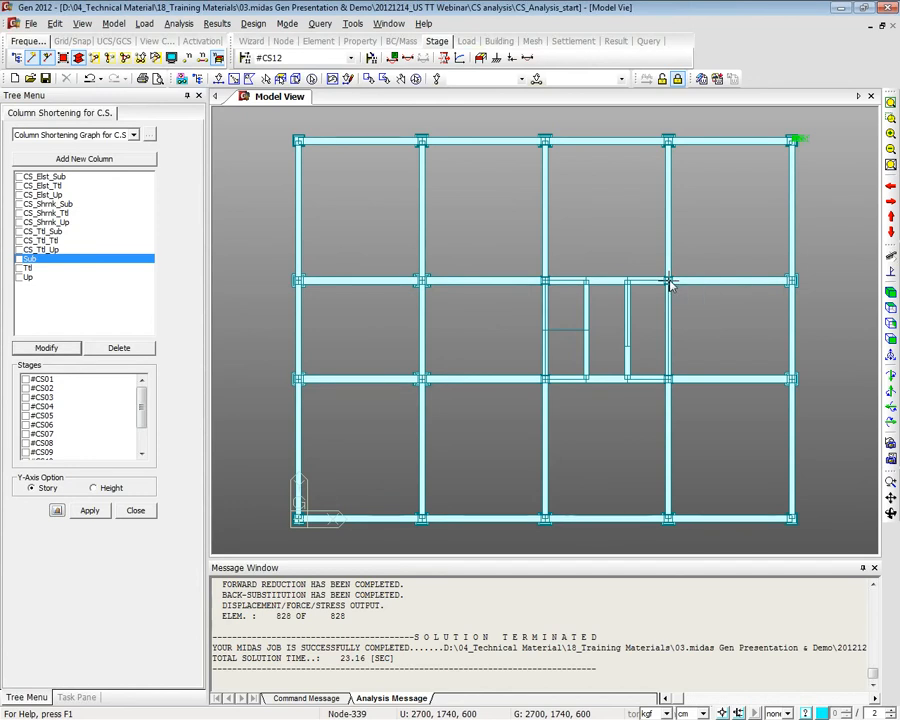
Window-select the column line at X 2700, Y 1740 in plan and show it in isometric view
click(234, 78)
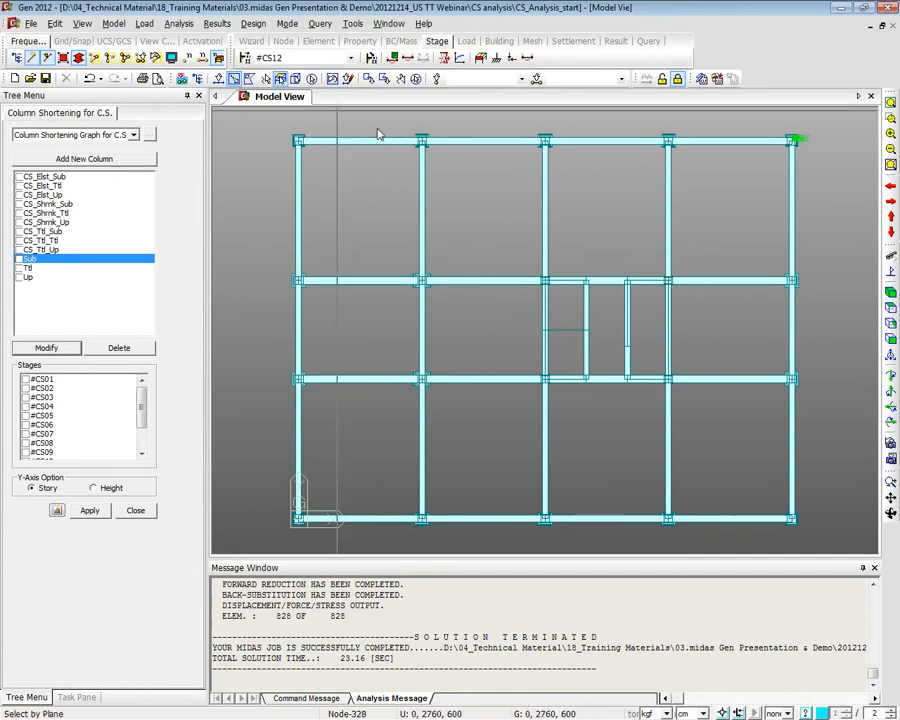
drag(637, 258, 697, 306)
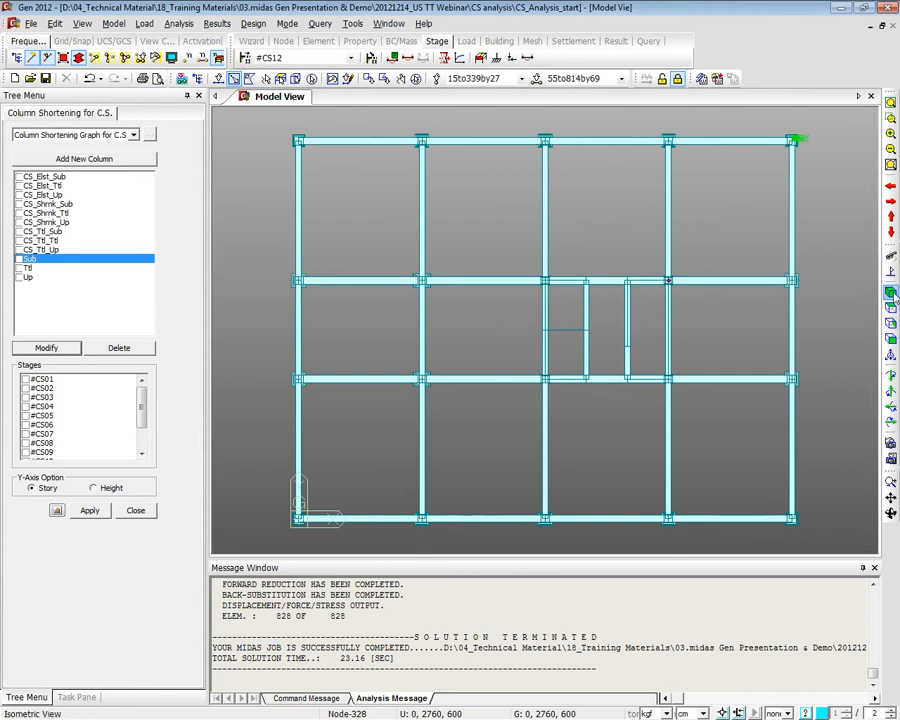
click(890, 292)
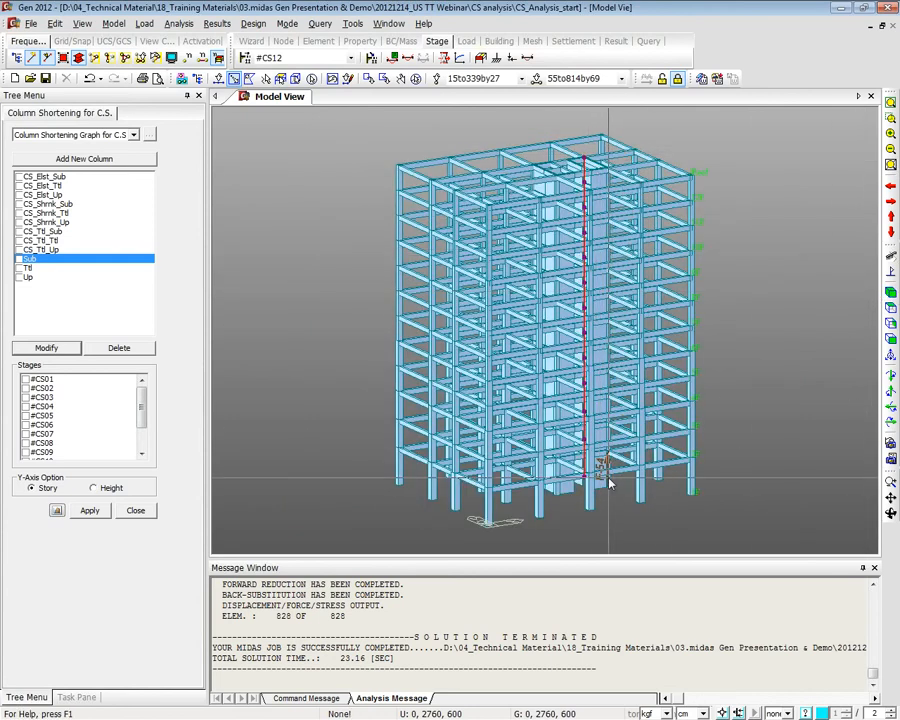
Include CS_Elst_Sub, CS_Shrnk_Sub, CS_Ttl_Sub and Sub in the column shortening graph
drag(58, 260, 54, 279)
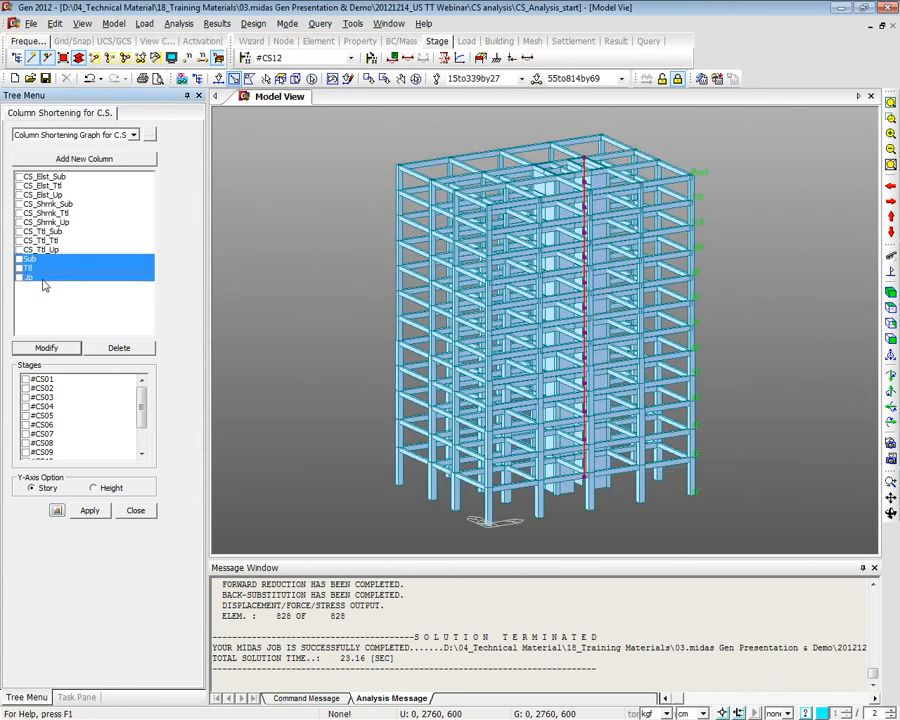
click(29, 260)
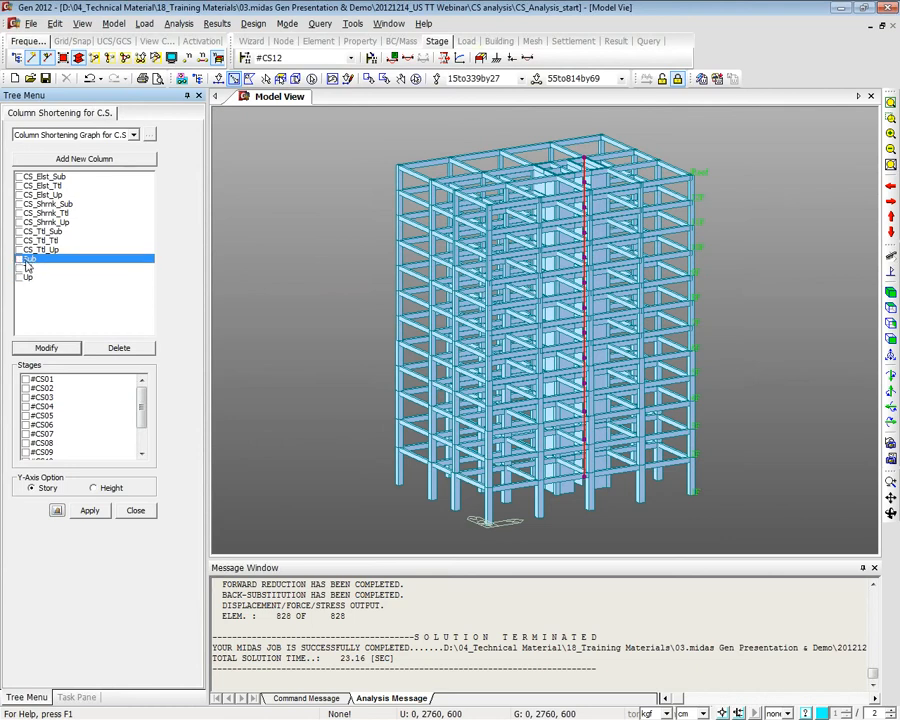
click(48, 186)
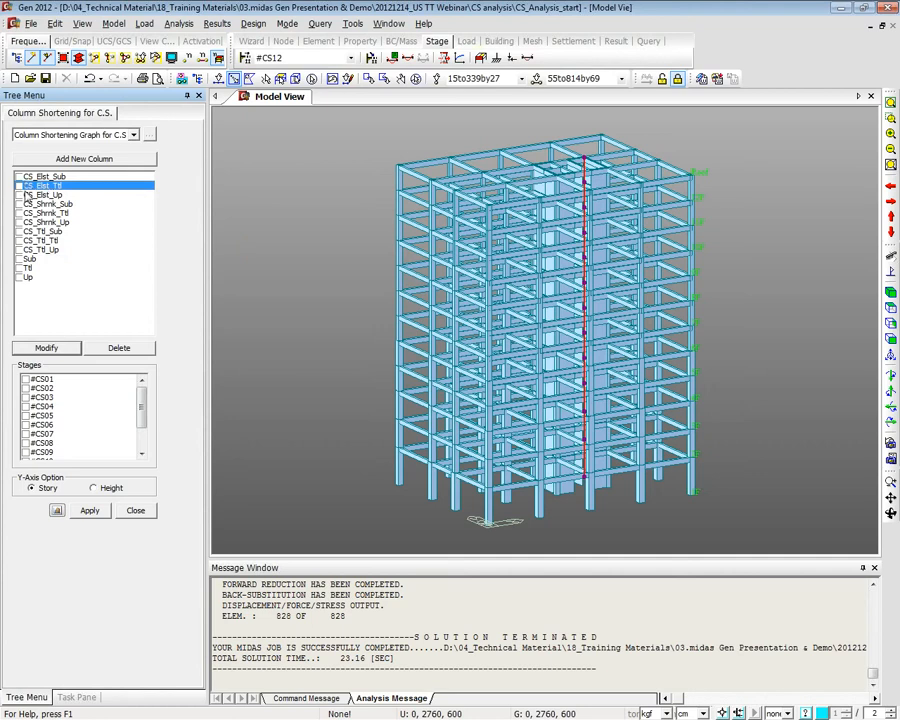
click(33, 204)
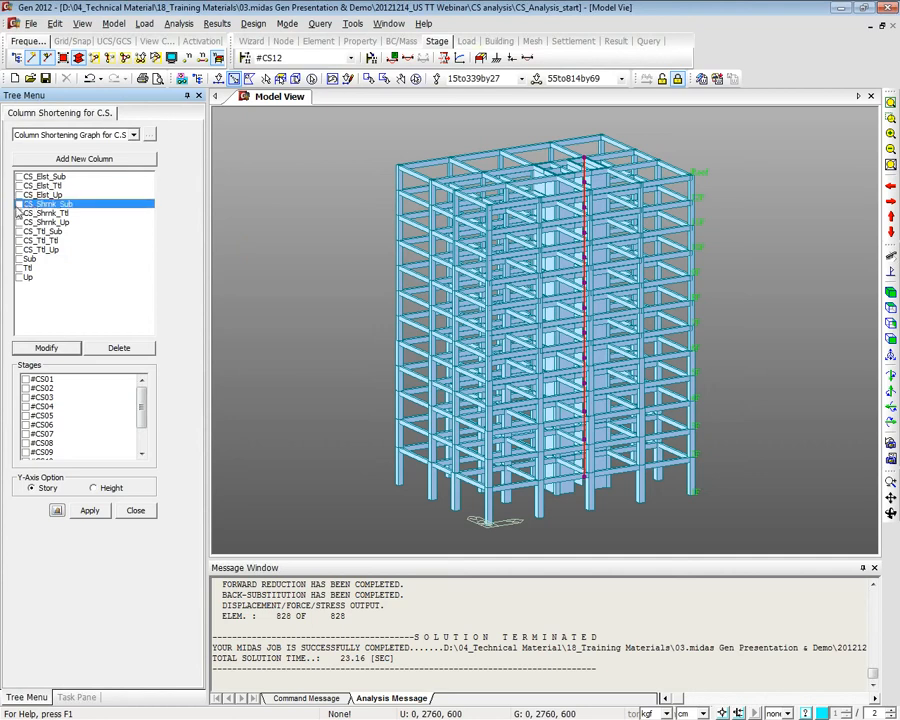
click(19, 177)
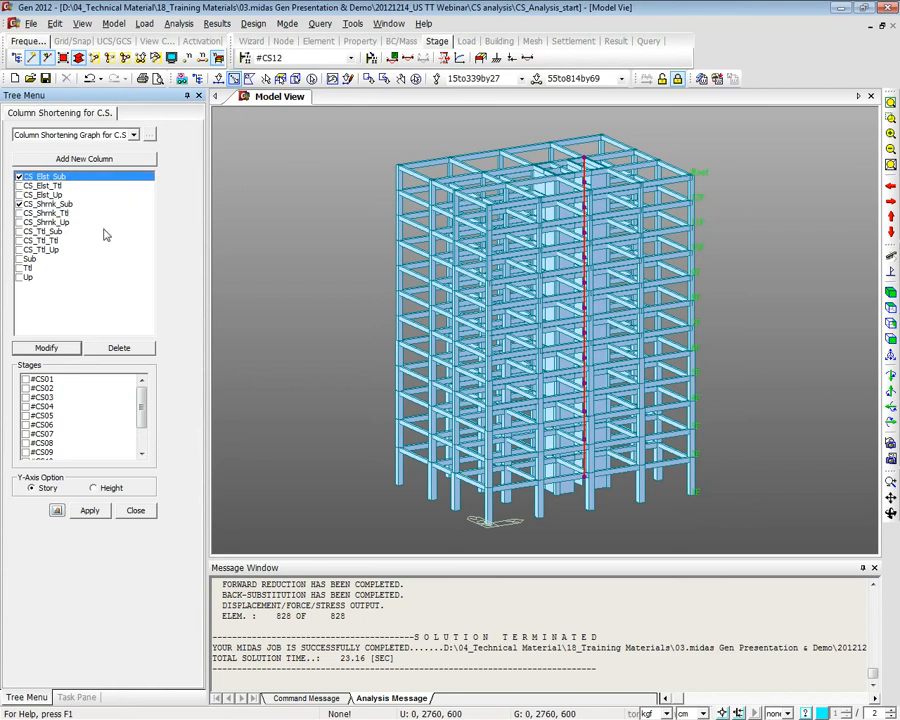
click(57, 232)
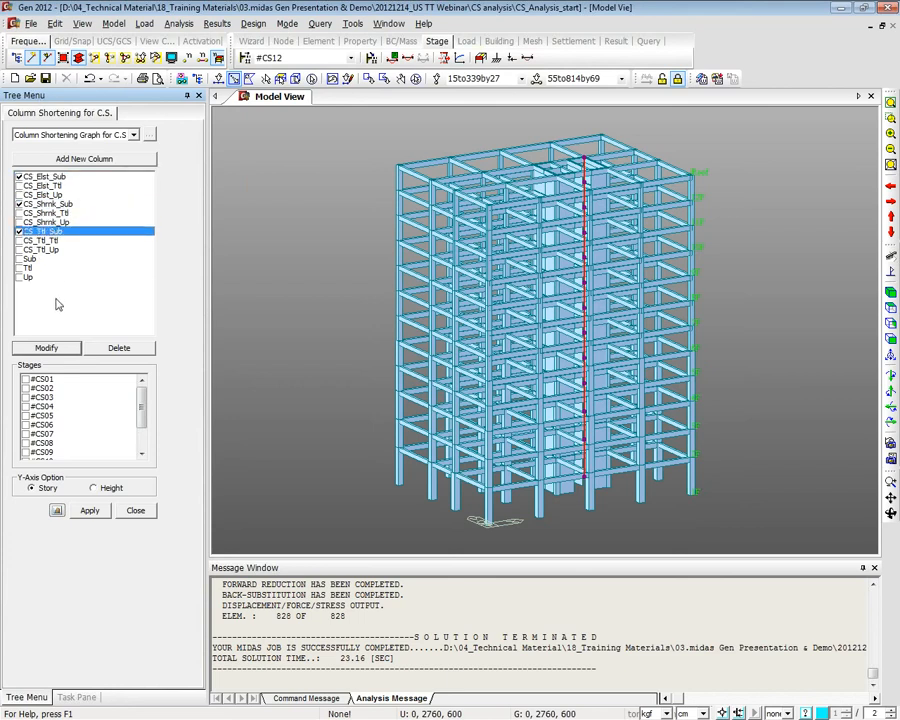
click(19, 259)
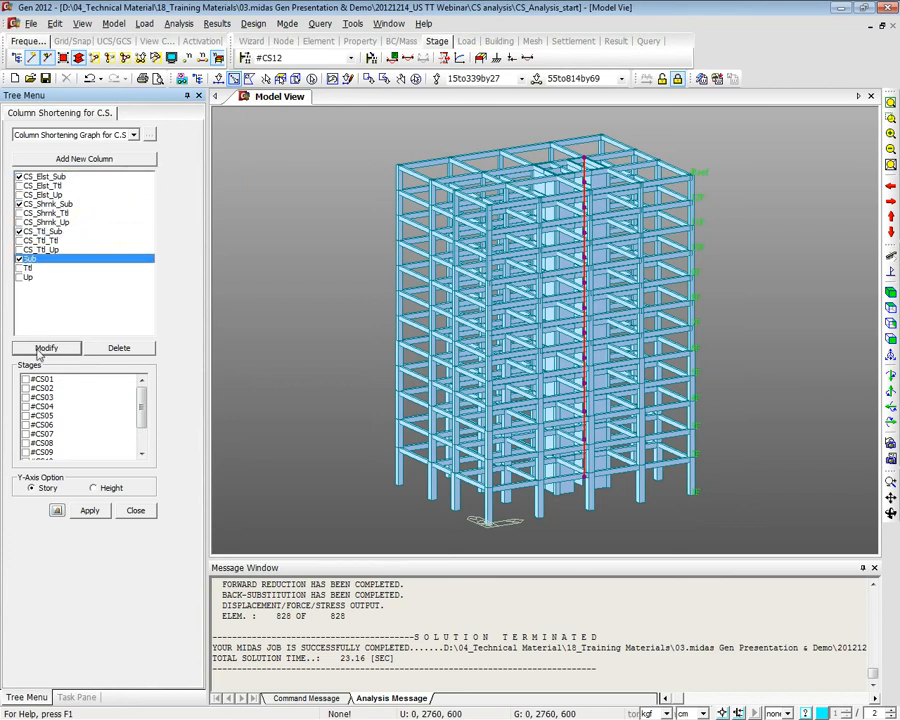
Plot the column shortening graph for stage #CS_dummy and maximize the graph window
click(142, 455)
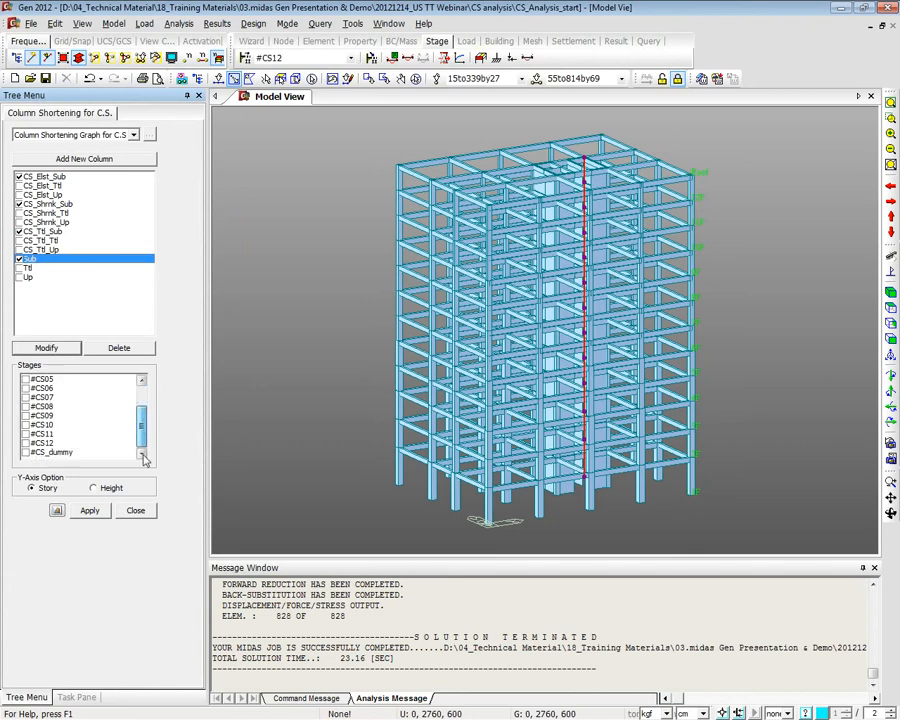
click(24, 452)
click(89, 510)
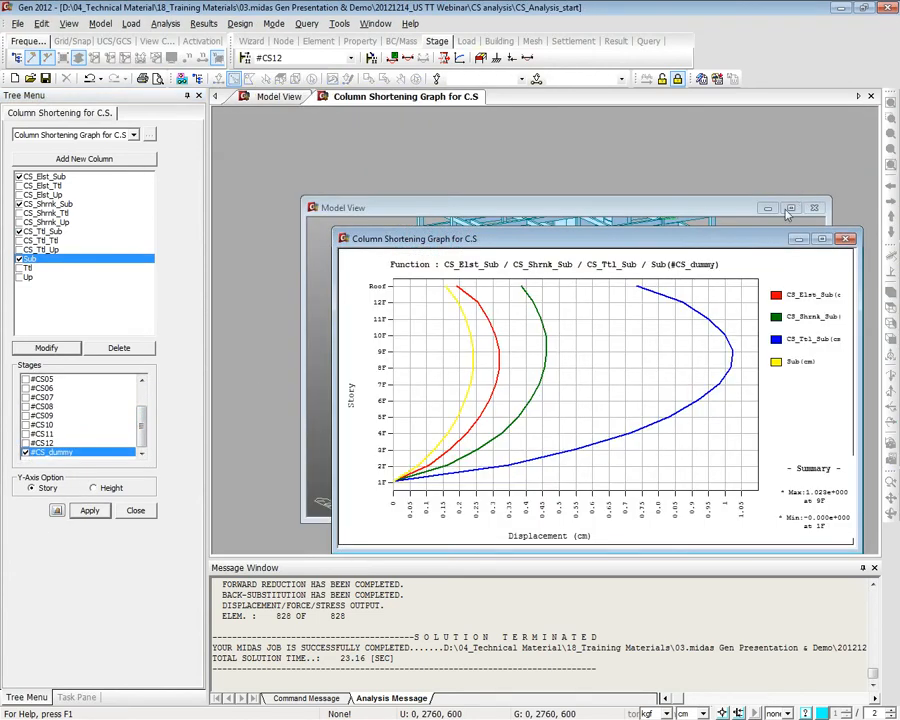
click(821, 238)
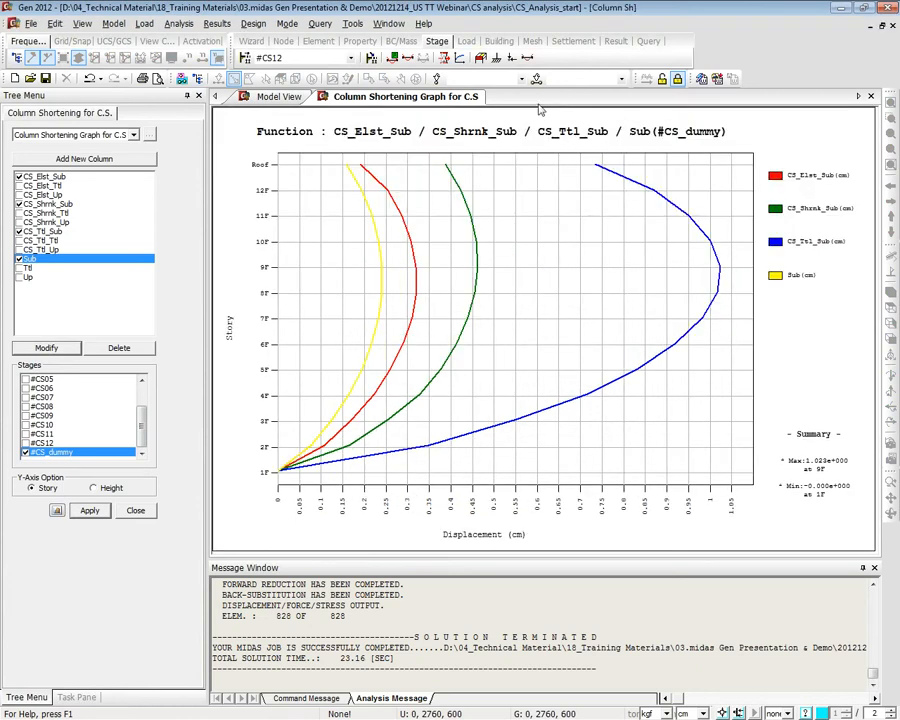
Check the graph's save options without exporting and close the column shortening settings
right_click(516, 219)
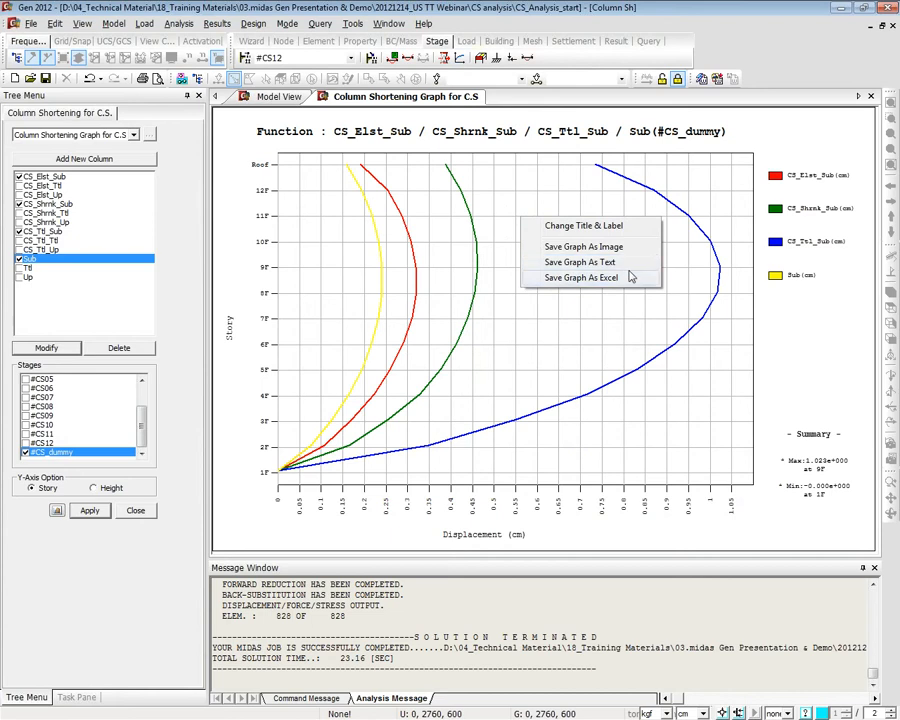
click(541, 383)
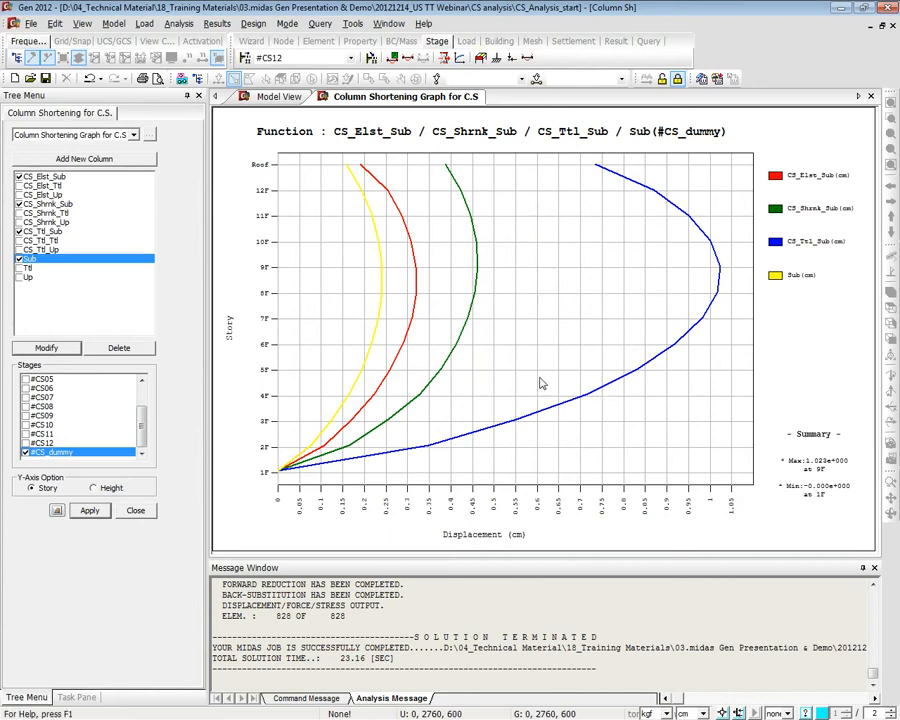
click(137, 511)
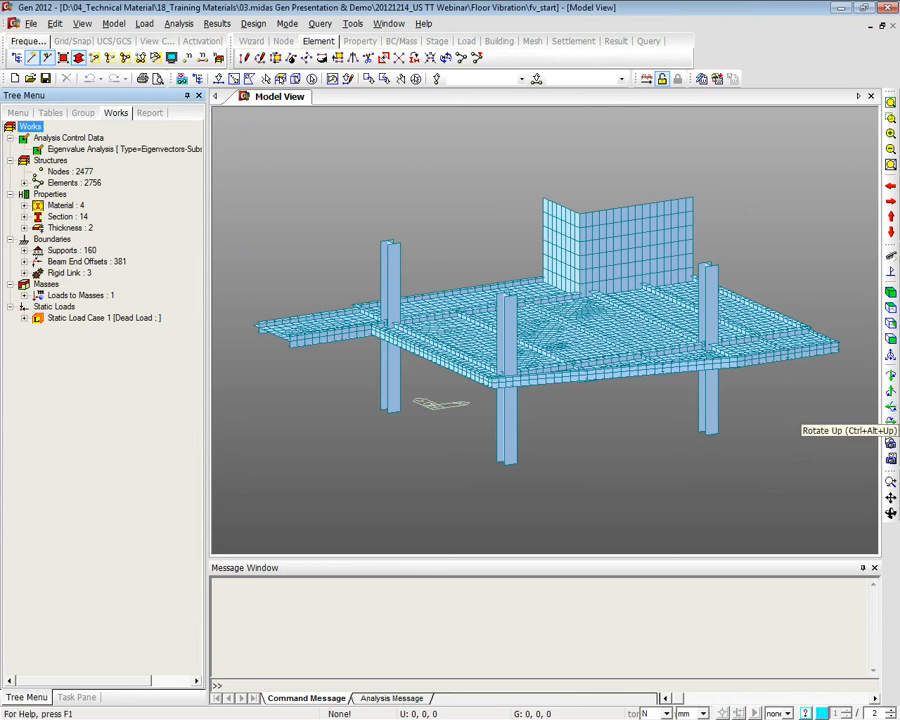
Examine the floor vibration model from a raised angle, close up at the narrow projecting slab, and in top view
ctrl+middle_drag(535, 295, 535, 333)
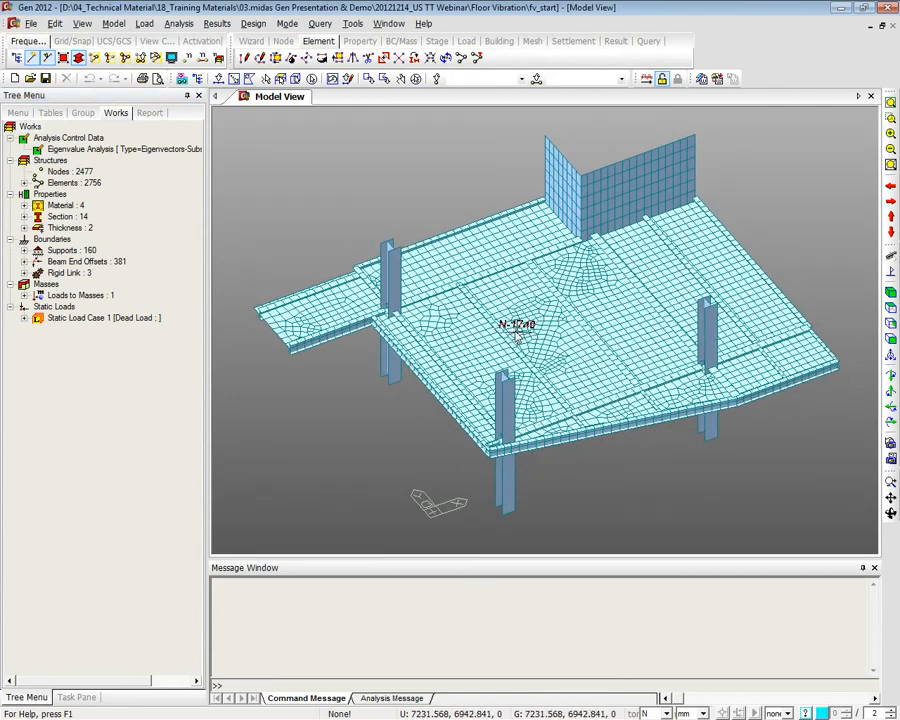
click(891, 119)
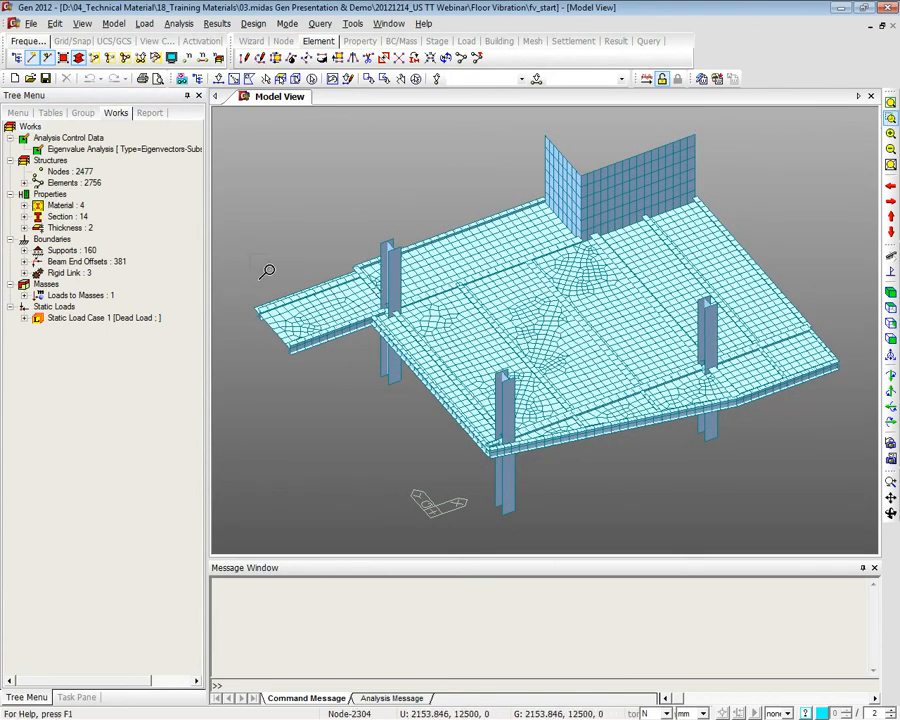
drag(267, 269, 331, 364)
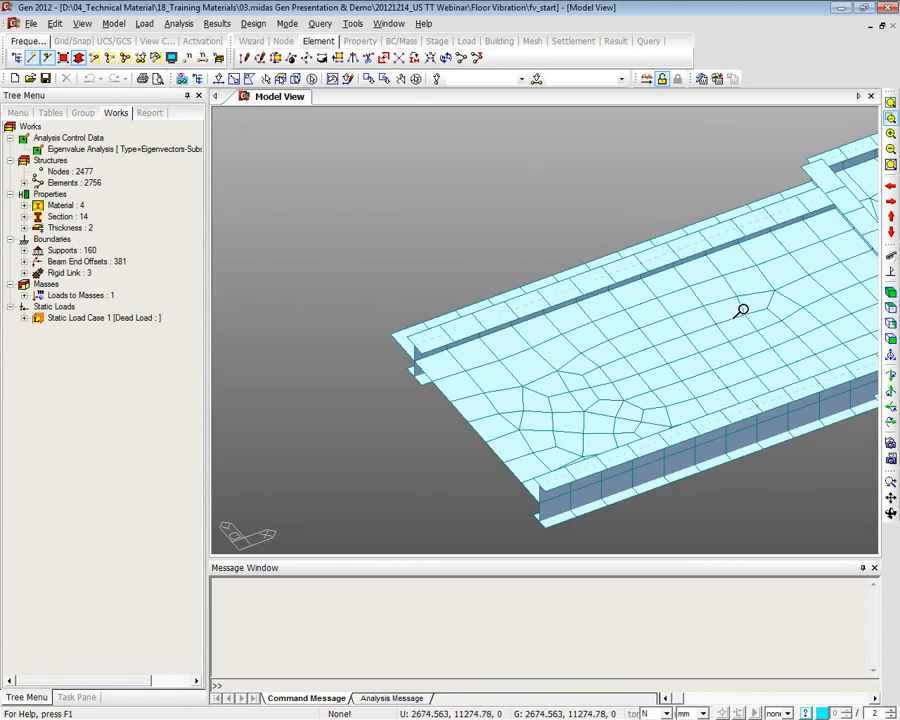
click(891, 307)
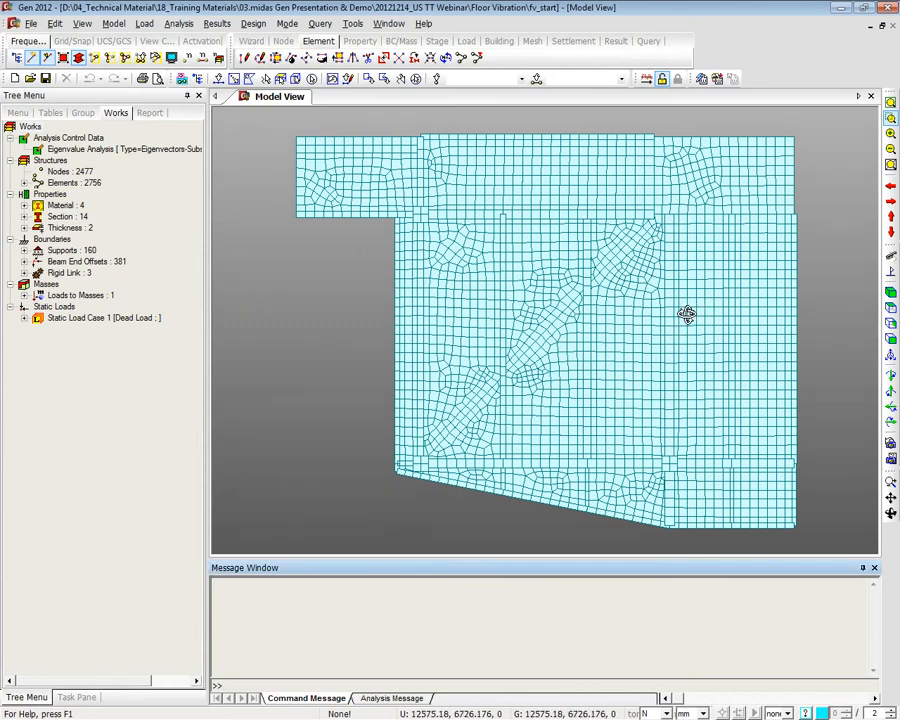
Examine the floor model from raised and low angles, close up at the projecting slab's edge beams, and in top and isometric views
middle_drag(687, 315, 705, 257)
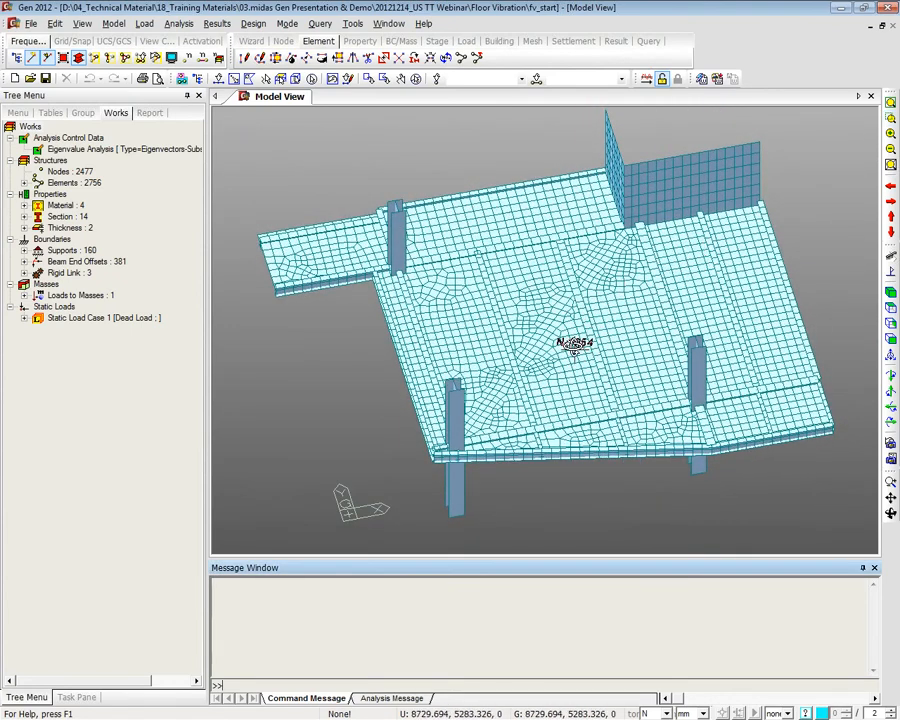
middle_drag(573, 346, 597, 301)
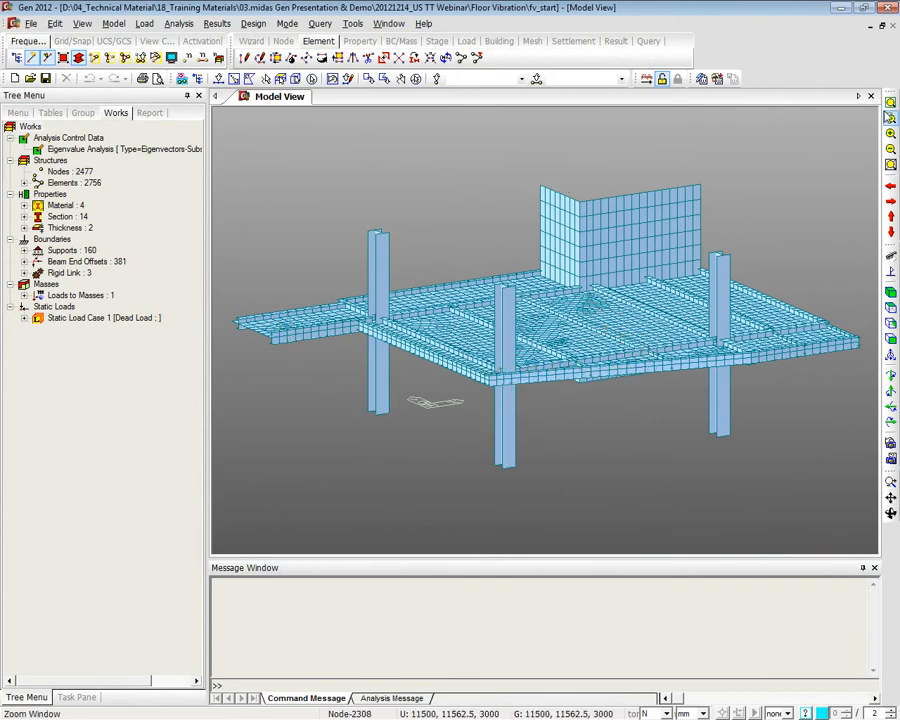
drag(214, 281, 281, 365)
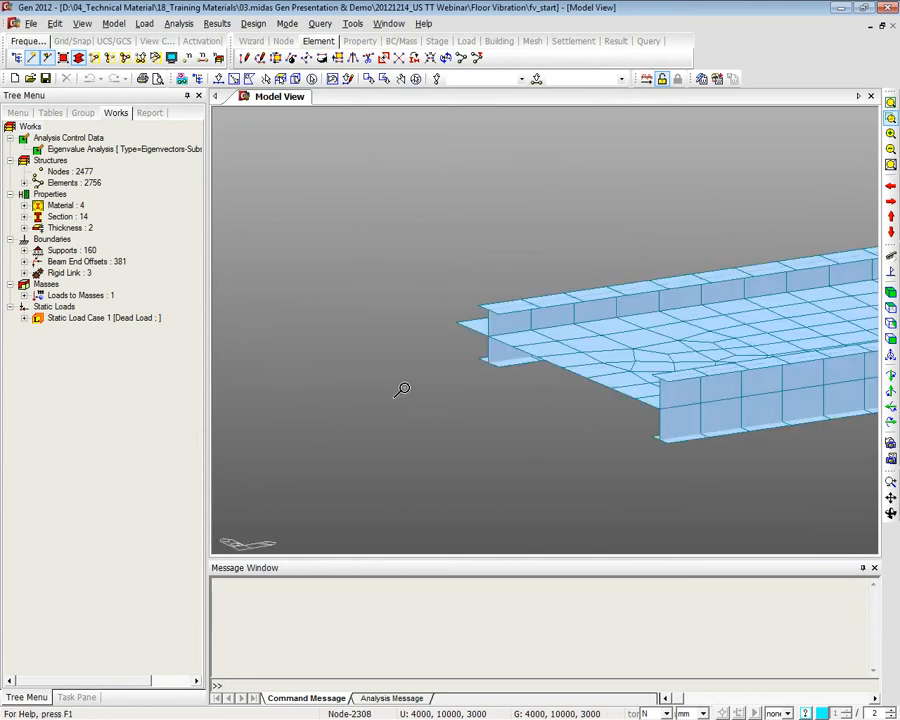
middle_drag(536, 380, 428, 334)
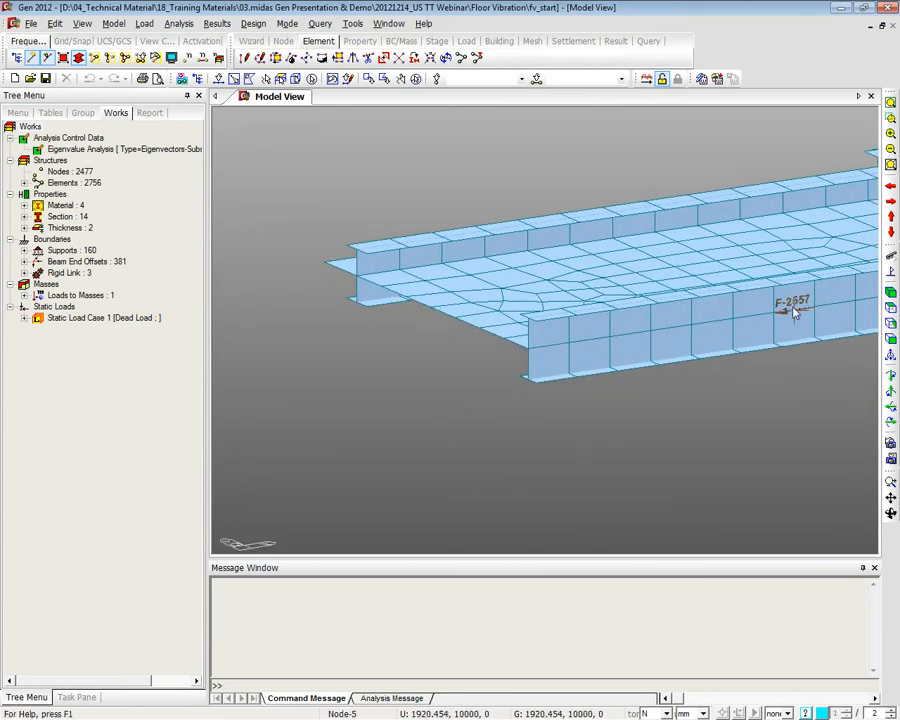
click(891, 308)
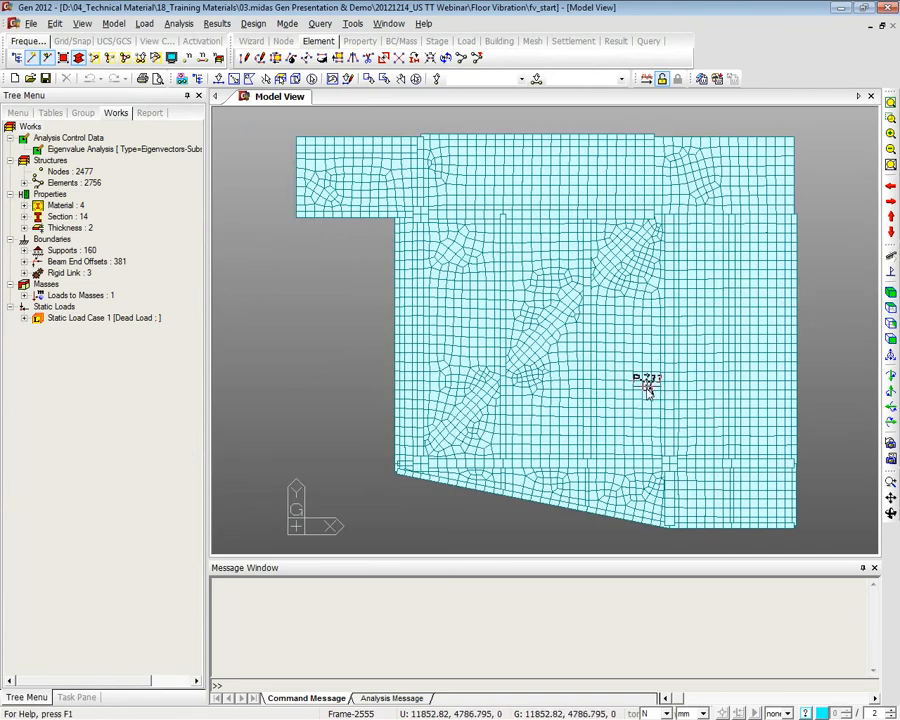
click(891, 294)
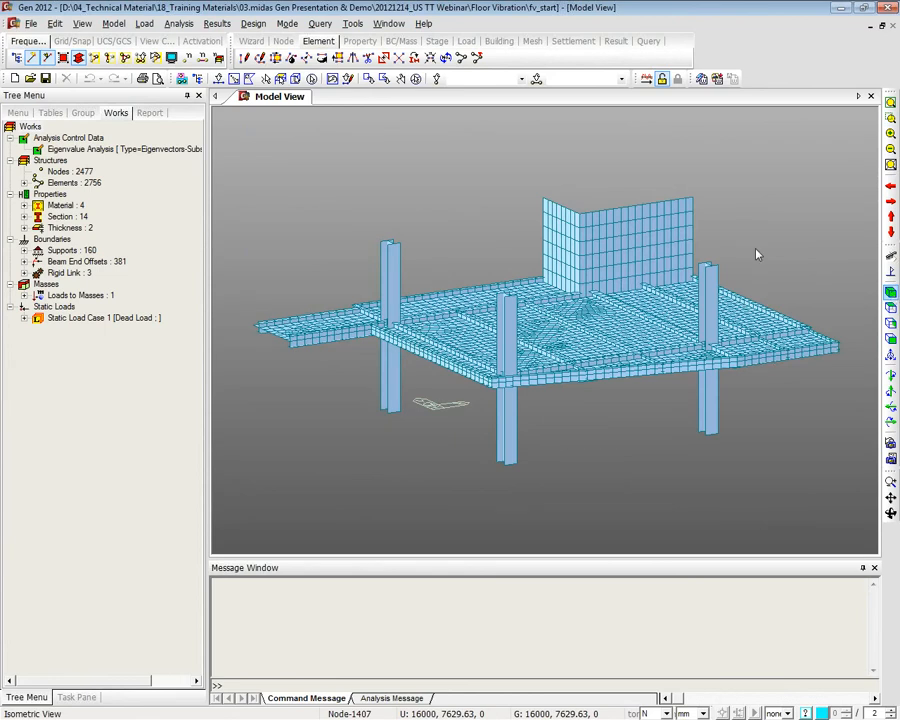
Review the Auto-mesh Planar Area settings and close them without meshing anything
click(532, 41)
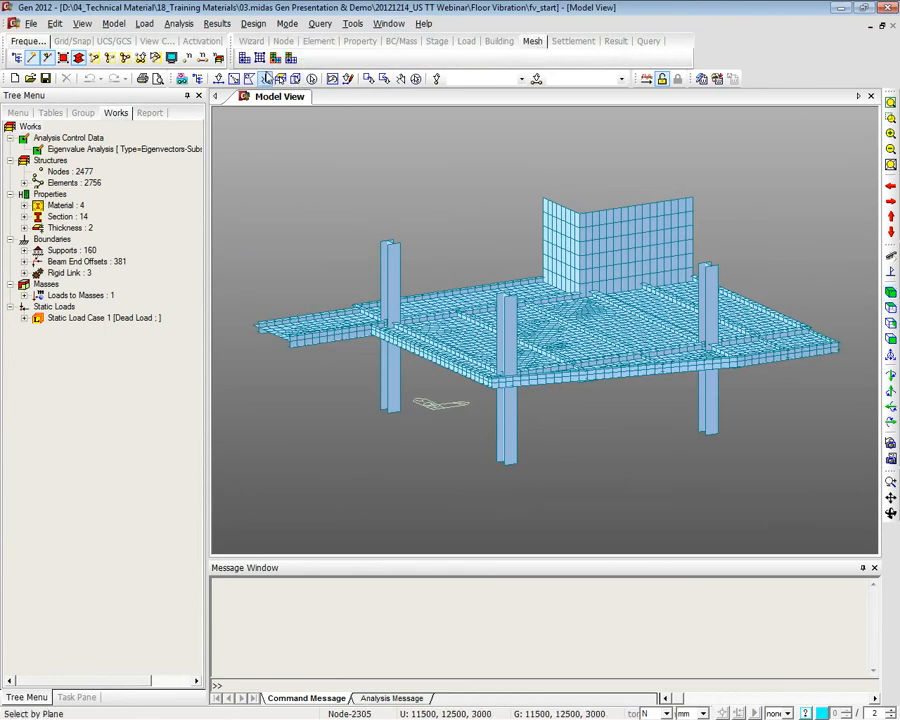
click(244, 57)
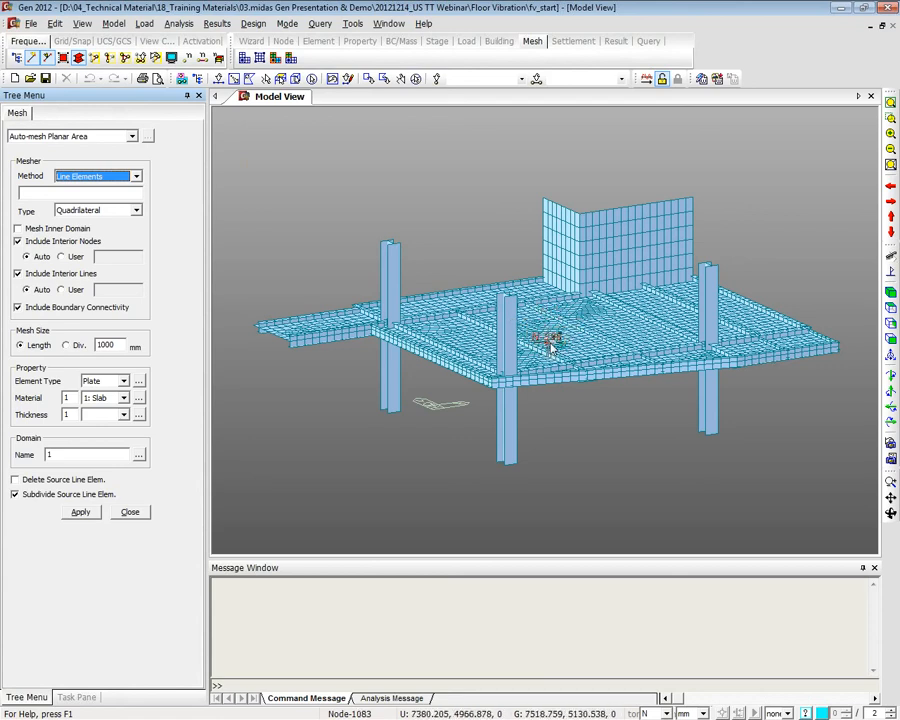
click(147, 515)
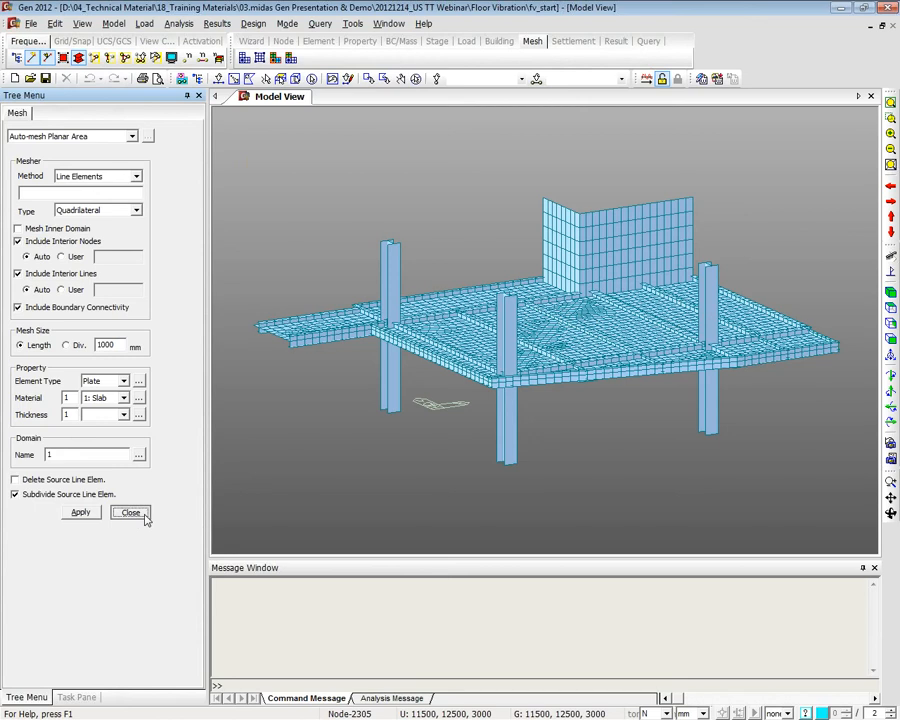
click(147, 516)
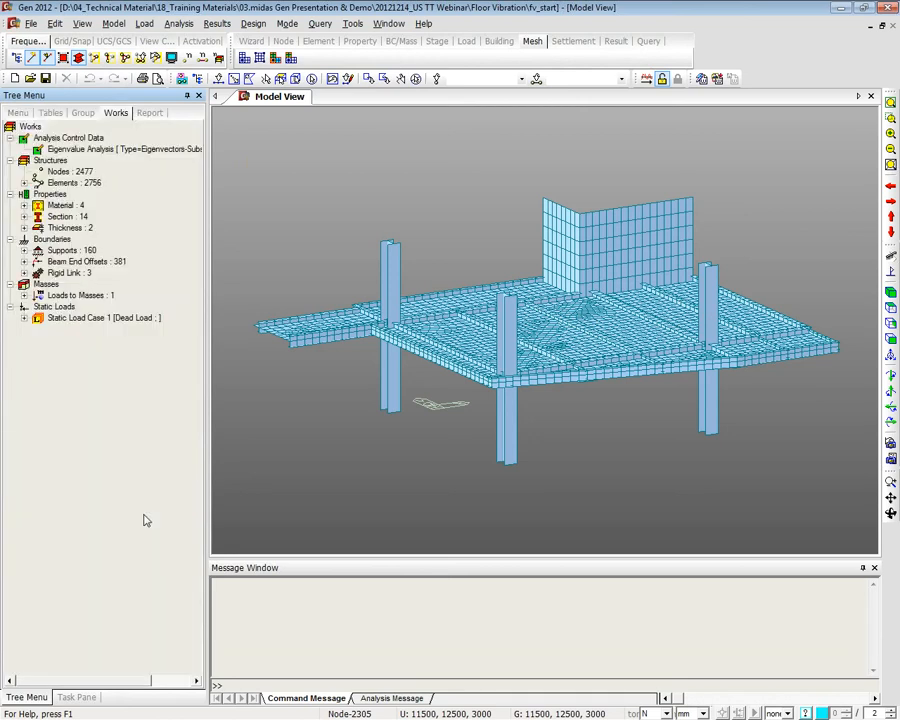
Select the elements using the Slab material, review that material's properties without changing them, and clear the selection
click(890, 308)
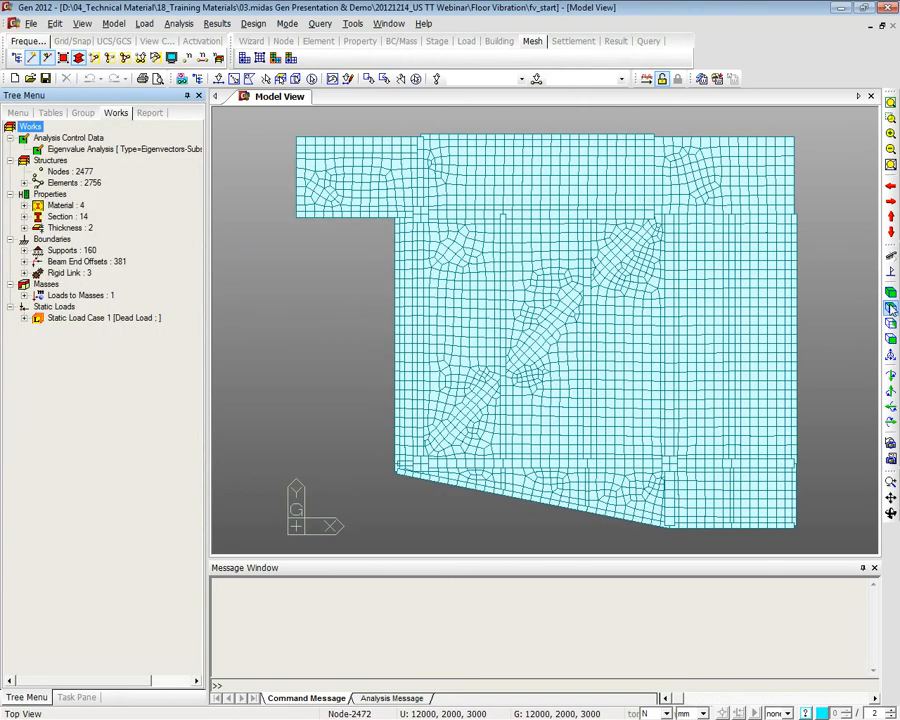
click(890, 292)
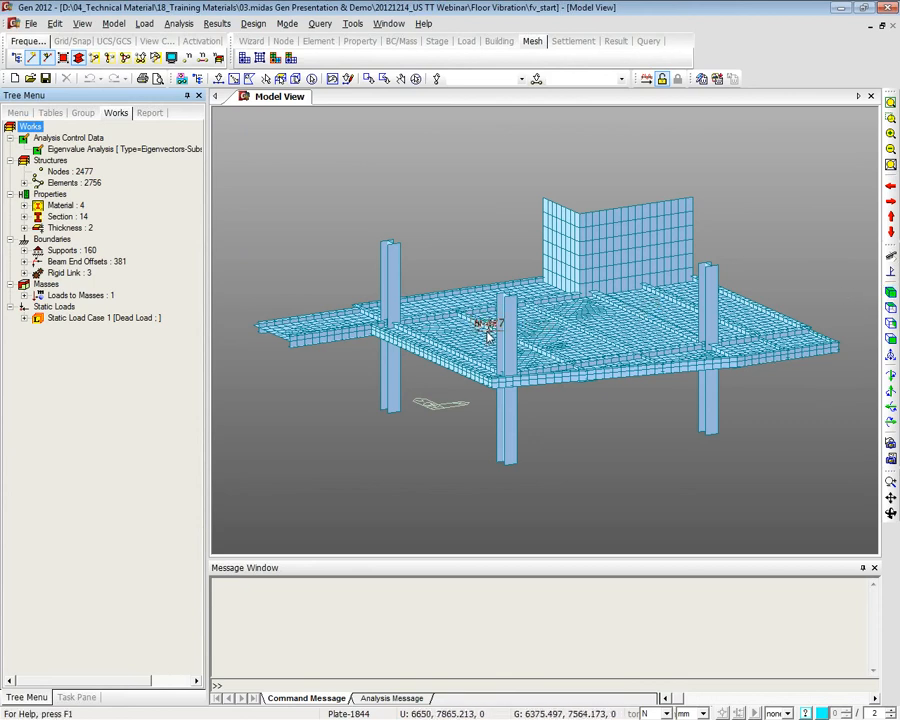
ctrl+middle_drag(476, 317, 484, 342)
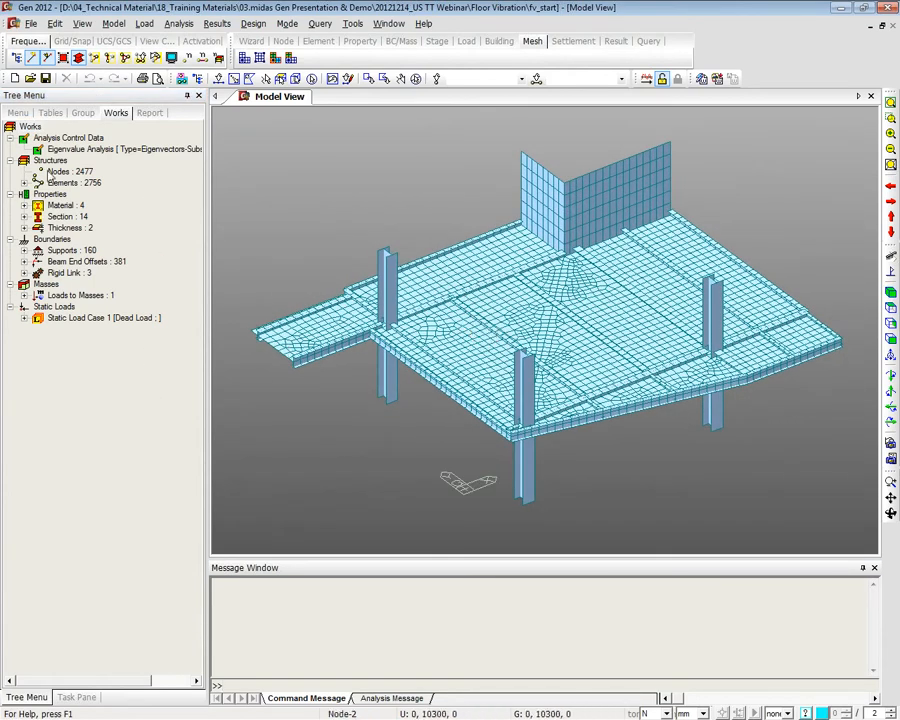
double_click(62, 206)
double_click(75, 216)
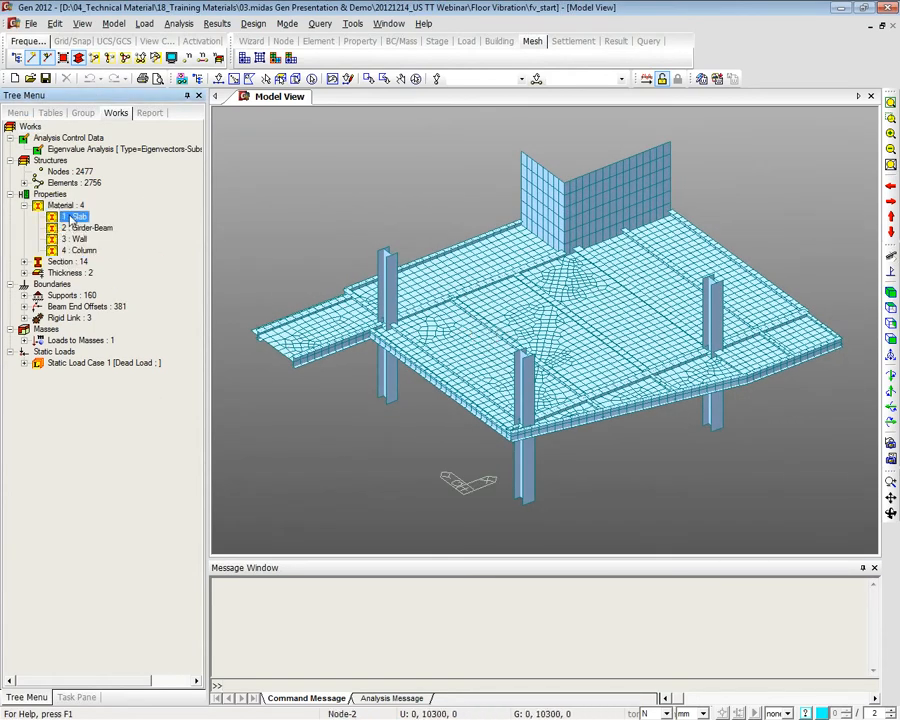
right_click(75, 216)
click(118, 405)
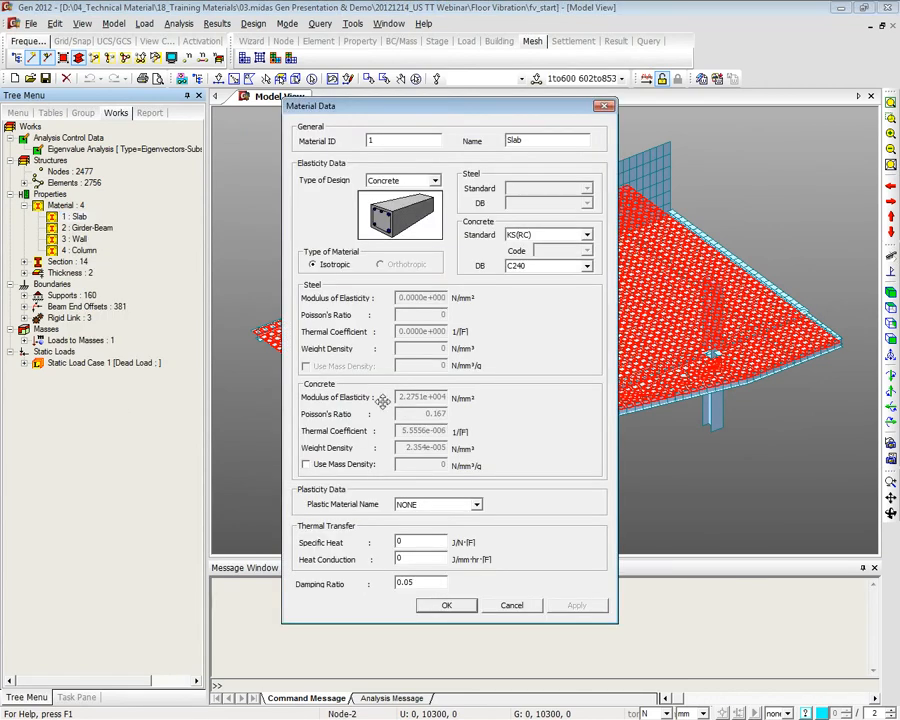
click(528, 606)
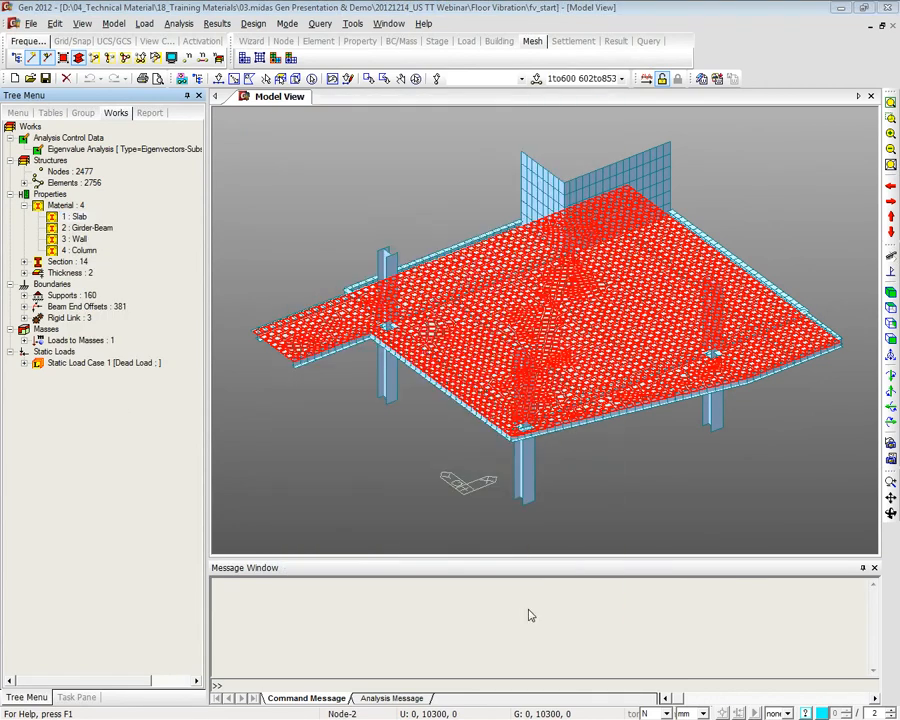
click(416, 79)
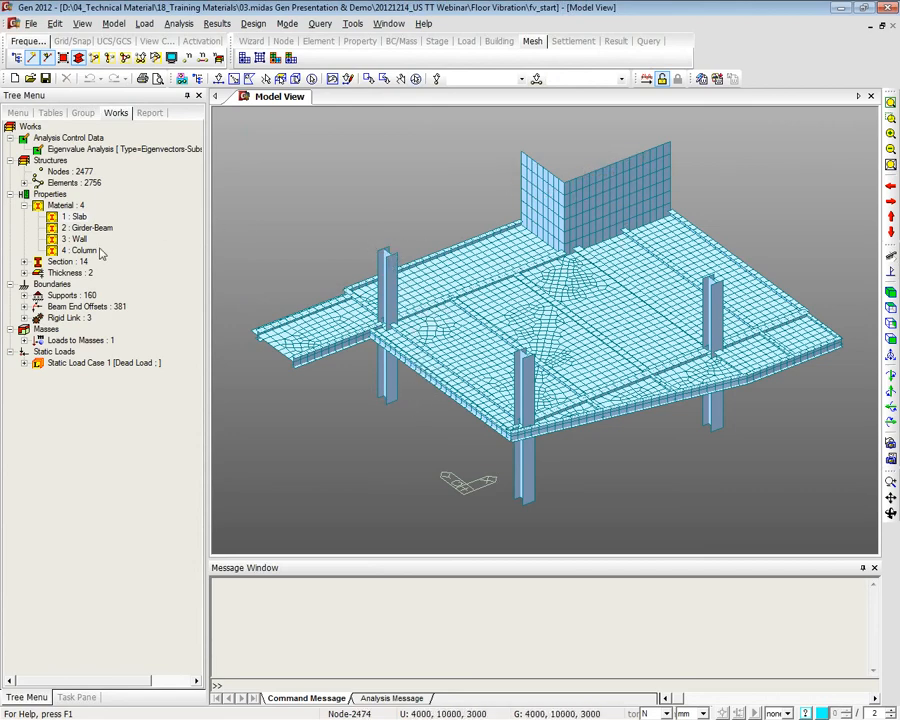
List the element types and the individual rigid links of the floor model in the works tree
middle_drag(598, 357, 502, 305)
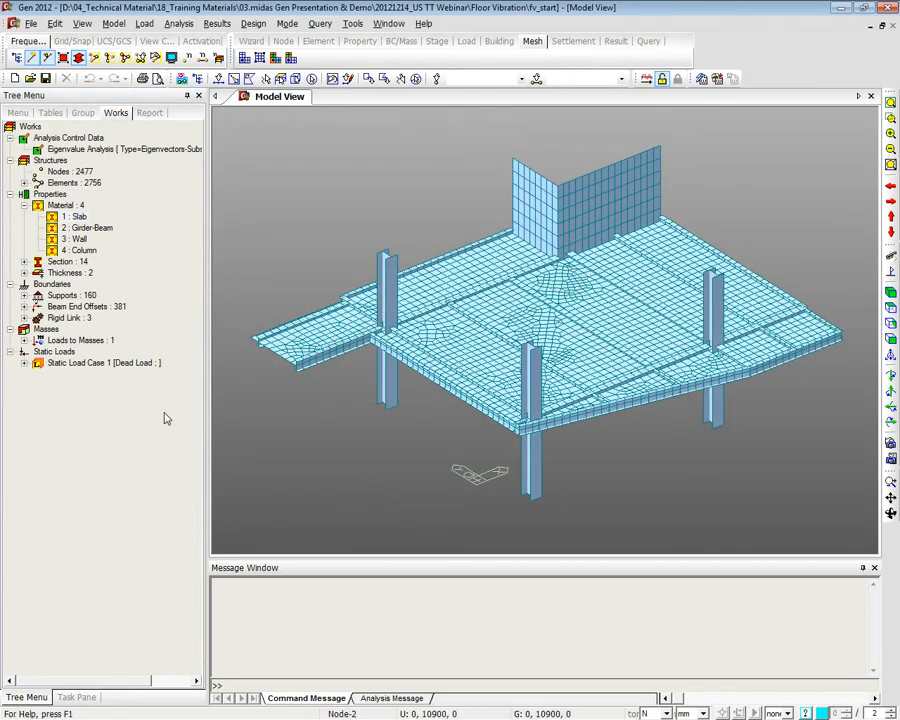
click(152, 456)
click(25, 184)
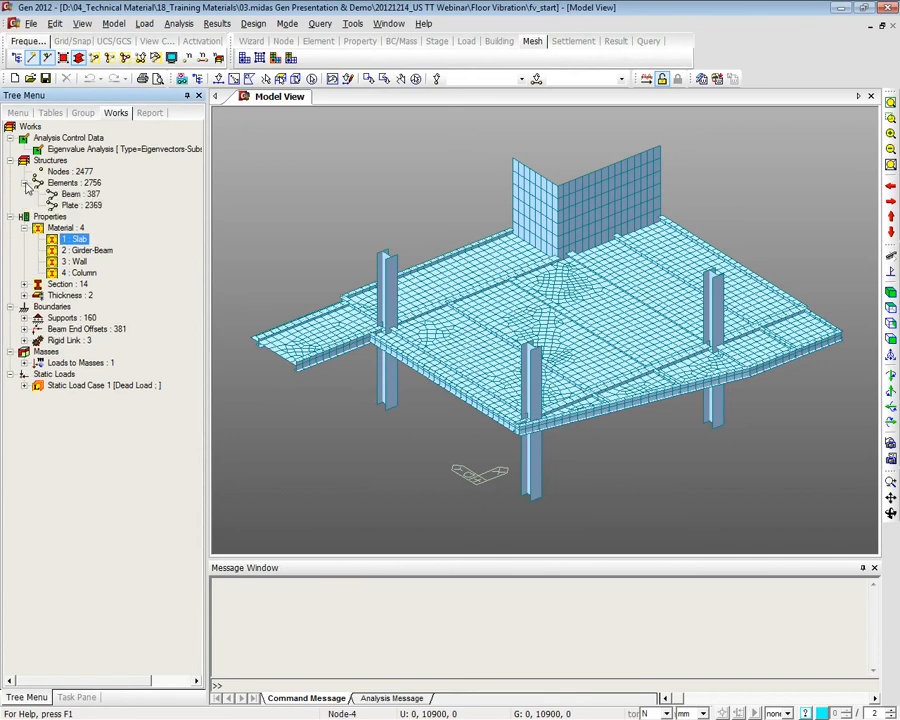
click(63, 330)
double_click(64, 341)
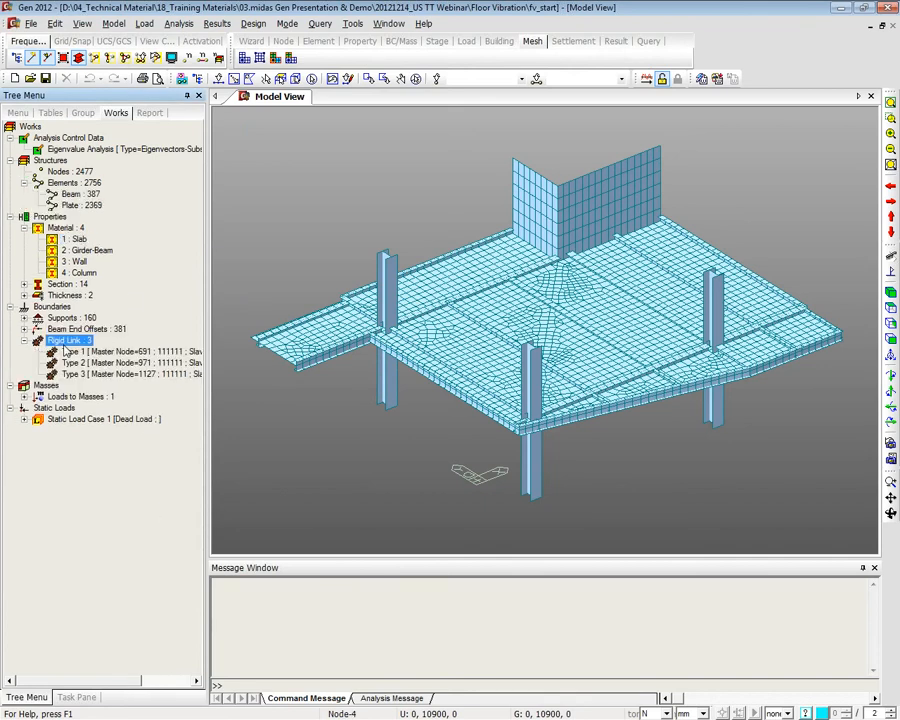
Compare the column-to-slab joint beside the narrow projecting slab in wireframe and with hidden surfaces, ending in wireframe
click(78, 57)
click(890, 119)
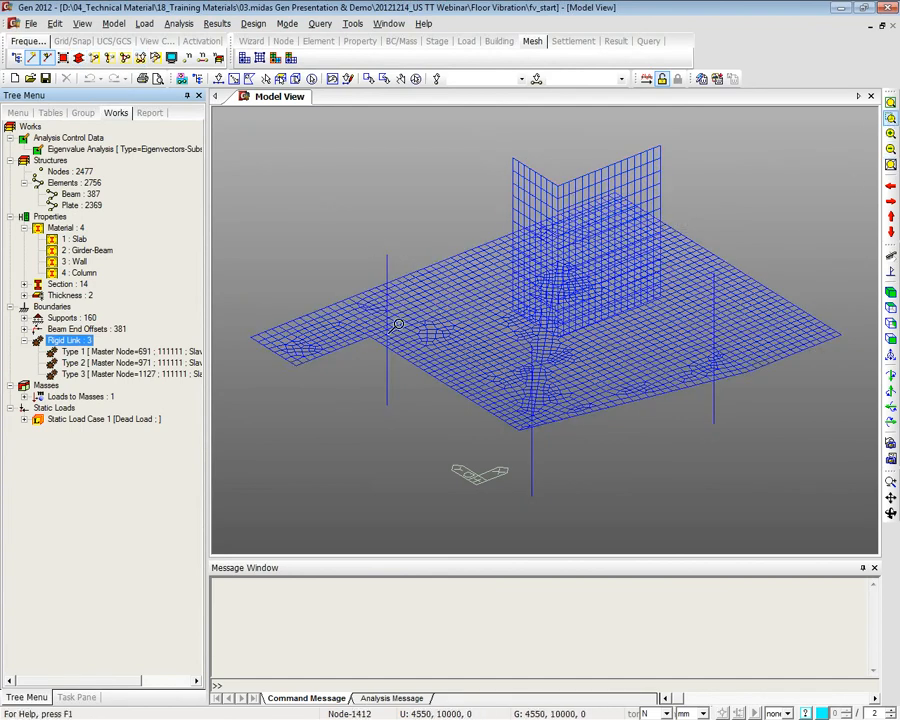
drag(337, 296, 431, 356)
middle_drag(662, 483, 510, 381)
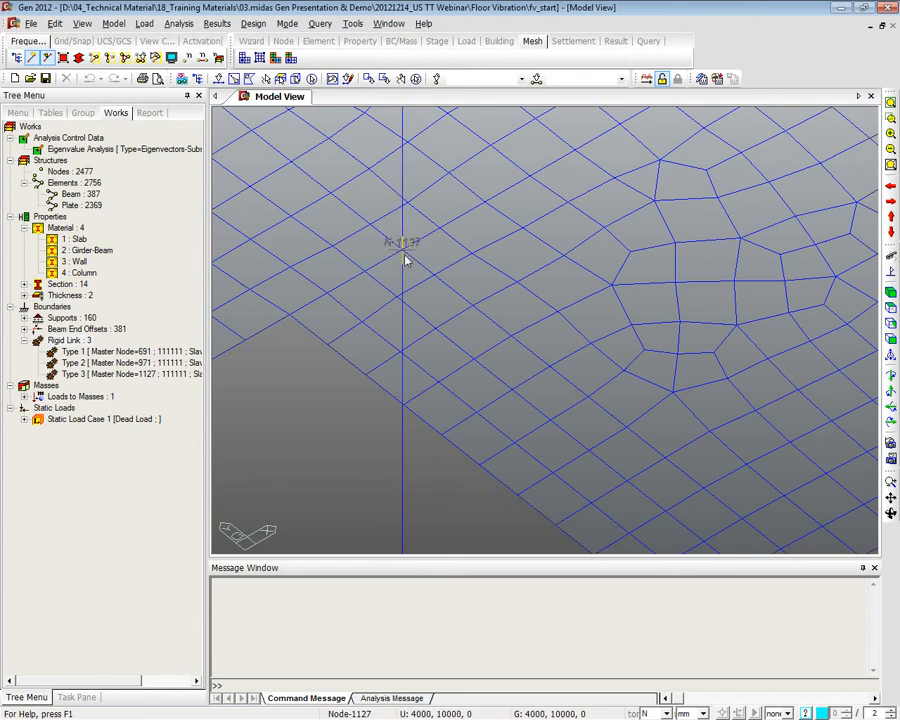
click(78, 58)
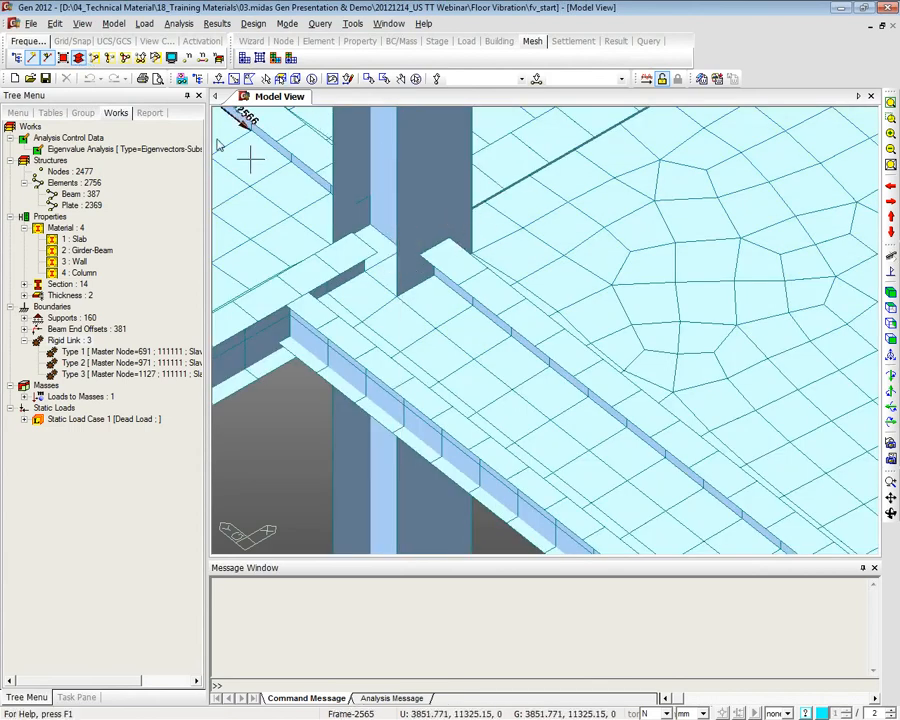
click(78, 58)
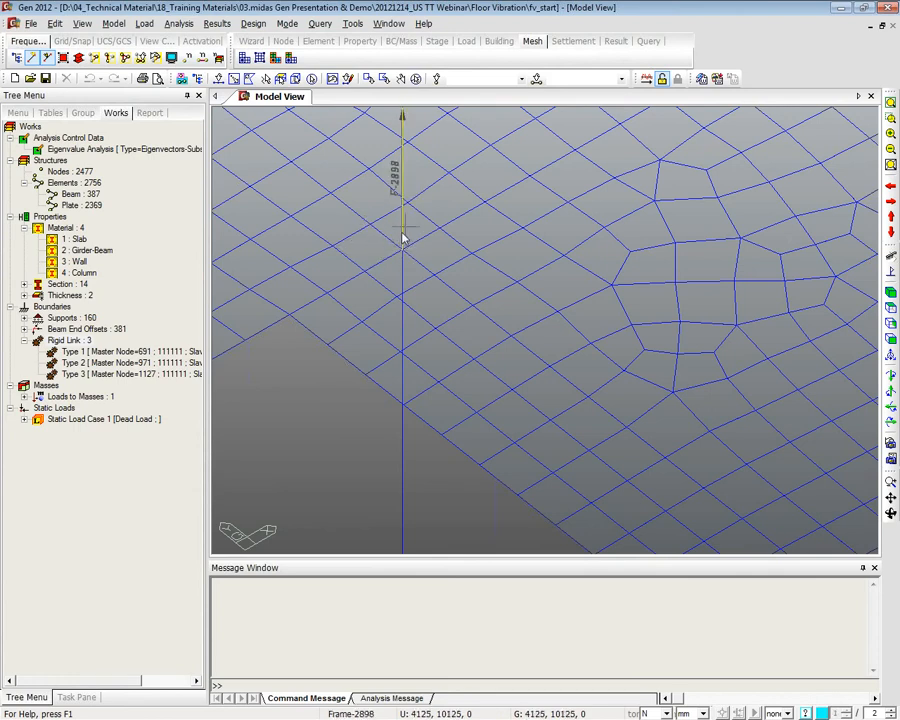
Display the rigid links on the wireframe model and examine them around the column's master node 1127
click(133, 491)
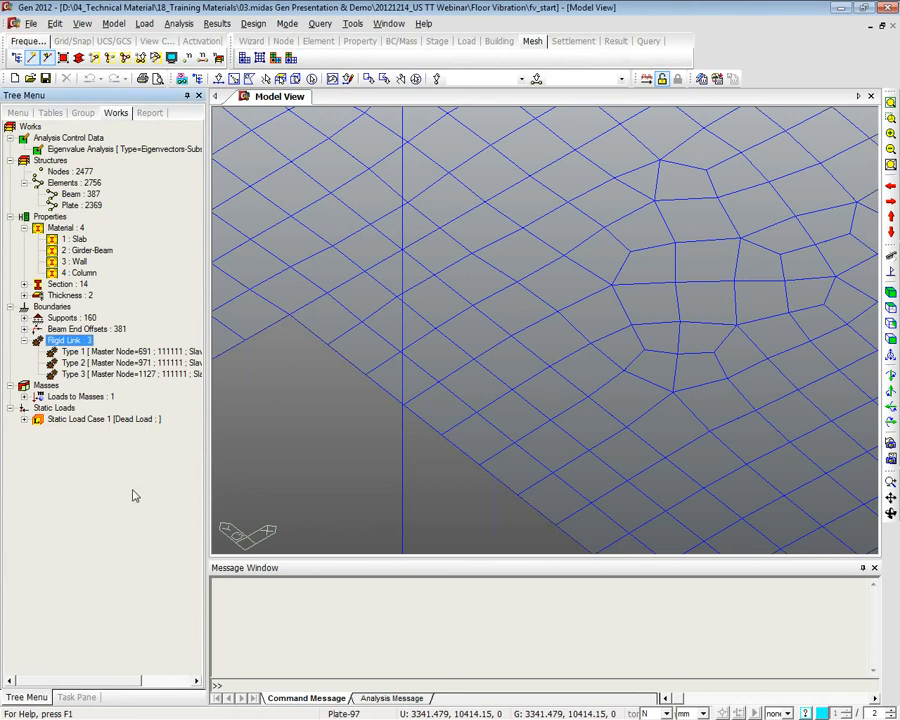
right_click(64, 352)
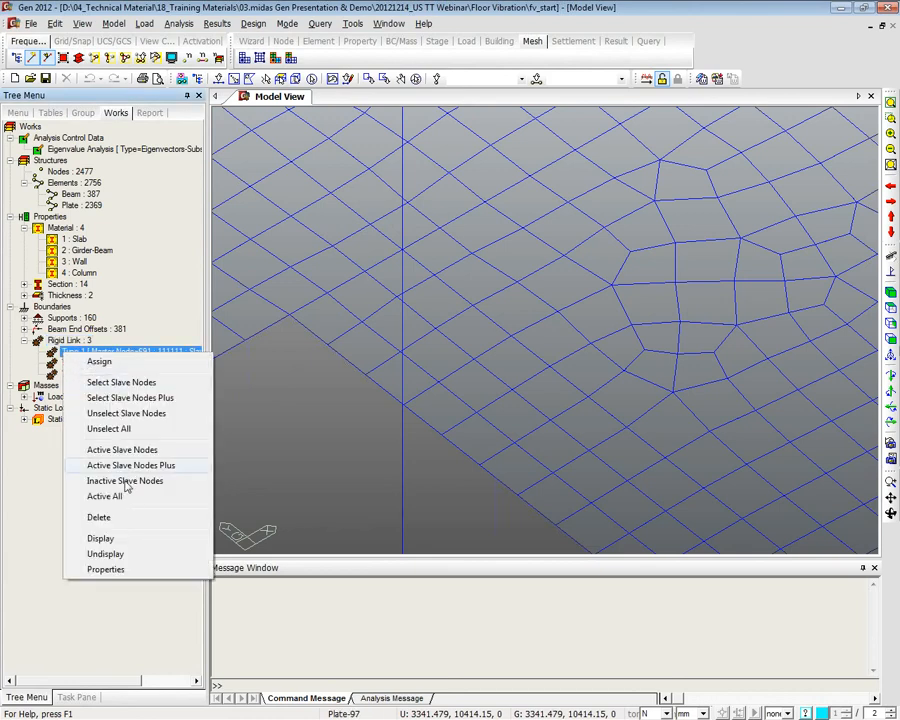
click(116, 536)
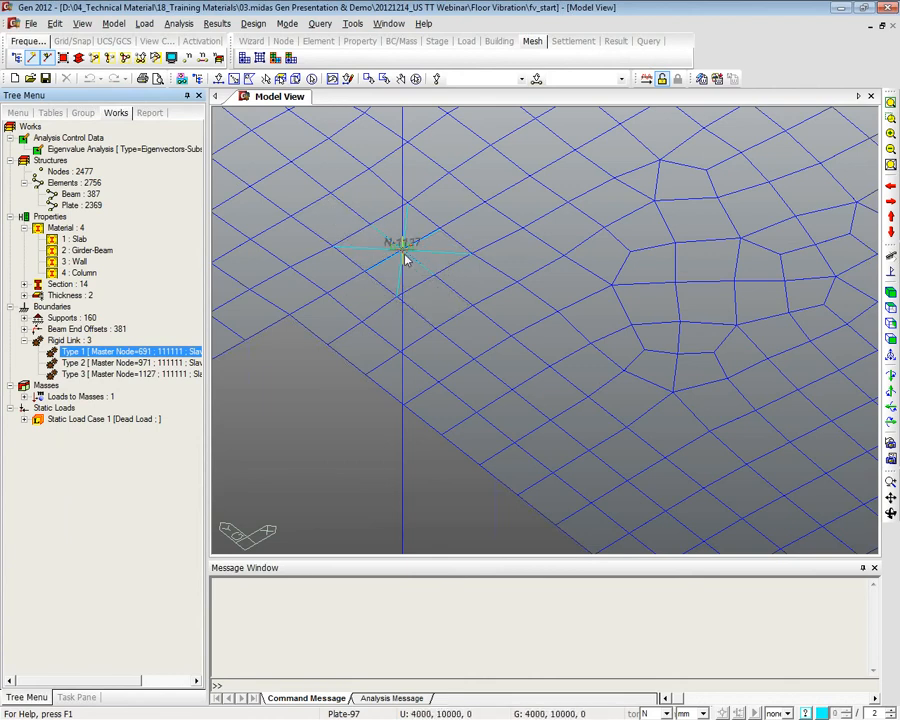
ctrl+middle_drag(414, 250, 419, 257)
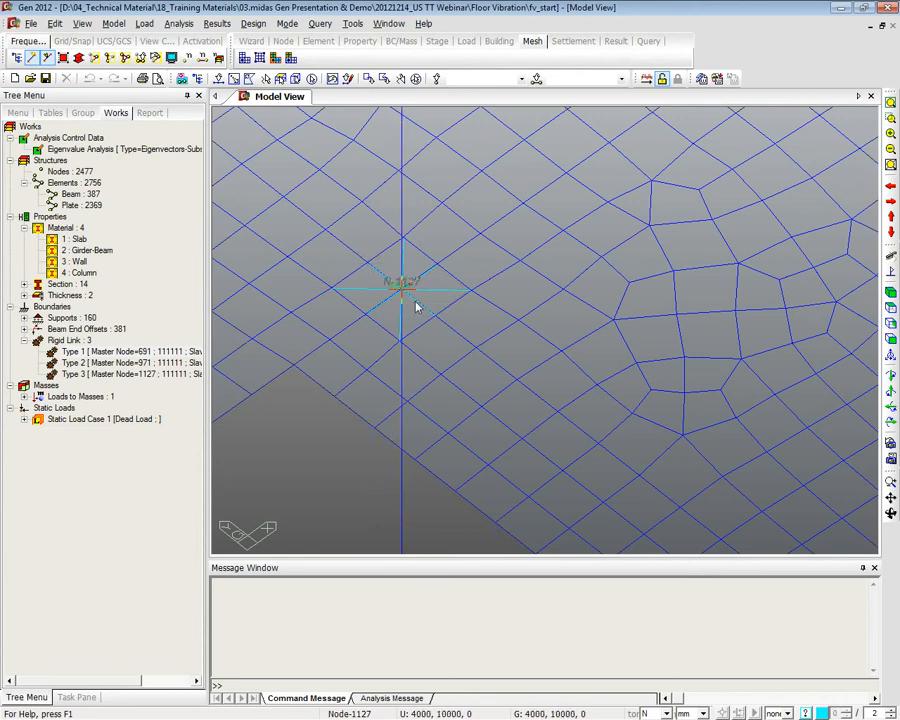
Examine the rigid links at all three columns, and compare the front corner column's link in wireframe and with hidden surfaces
click(890, 292)
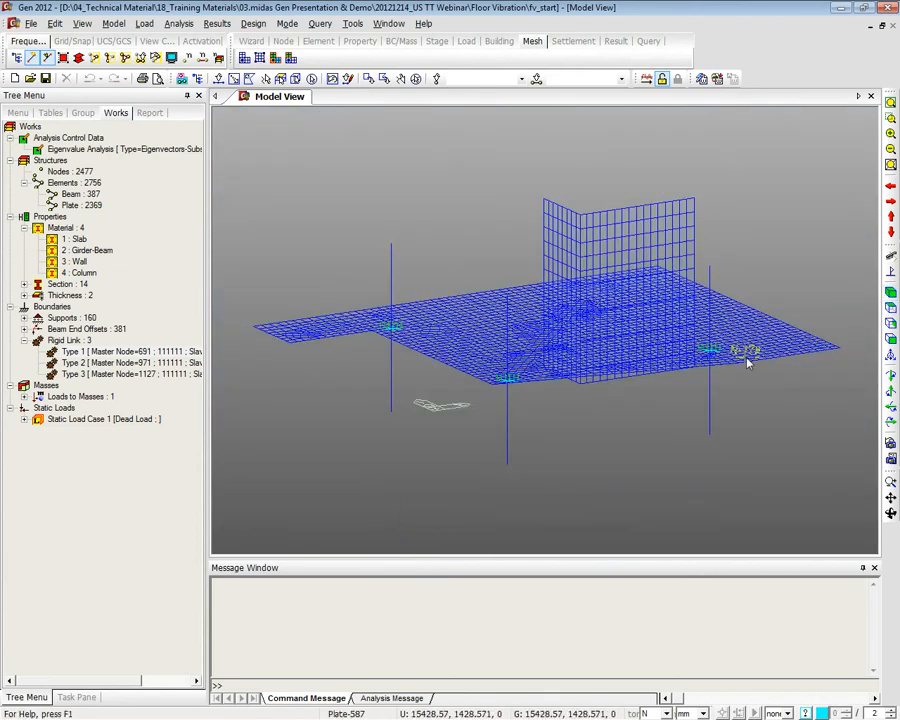
drag(512, 407, 542, 418)
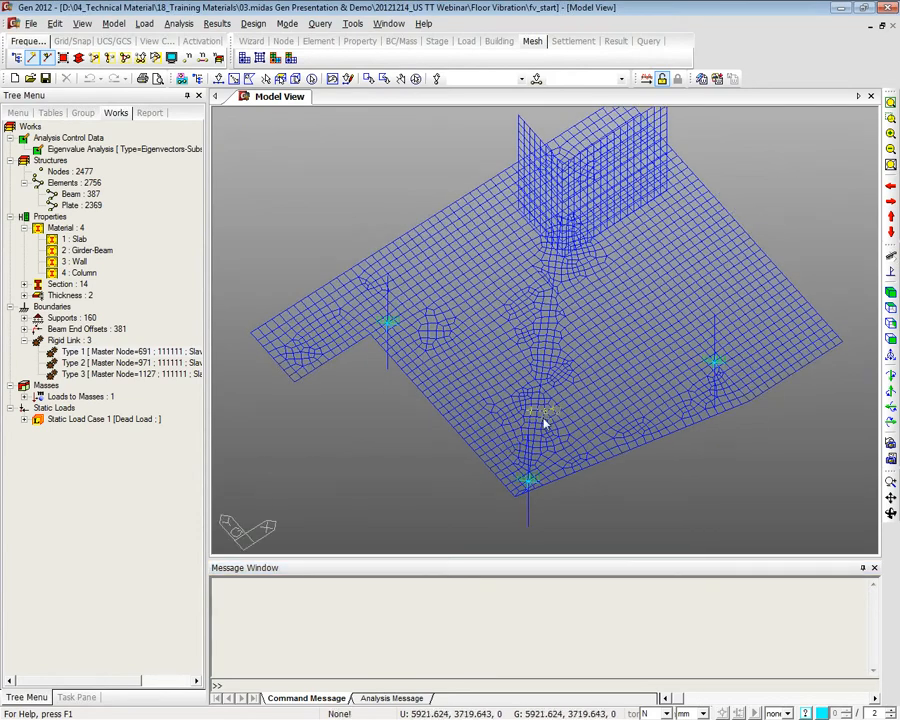
drag(498, 472, 550, 494)
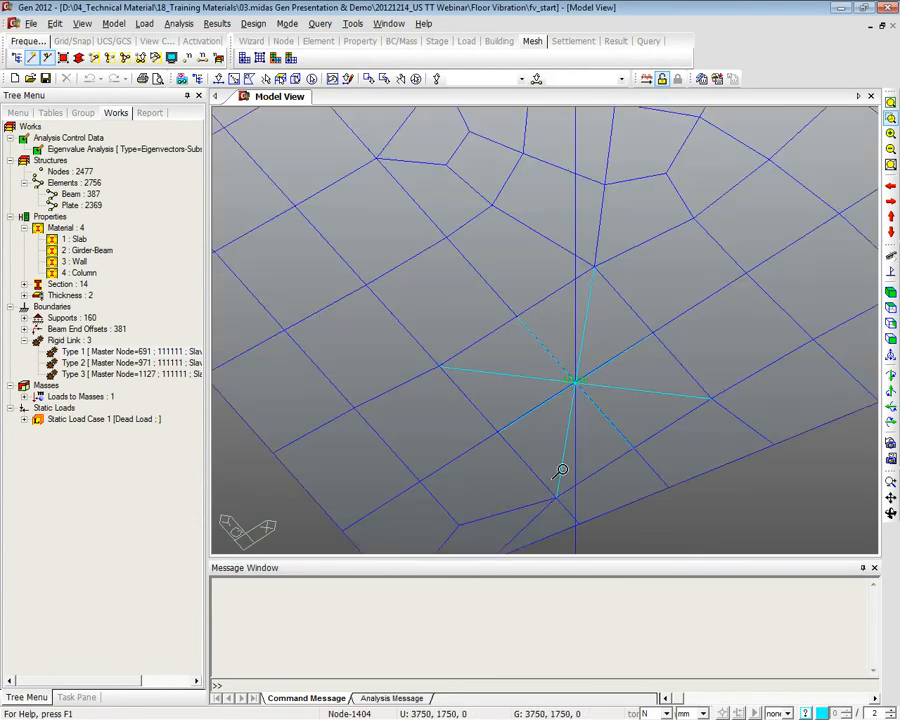
click(79, 58)
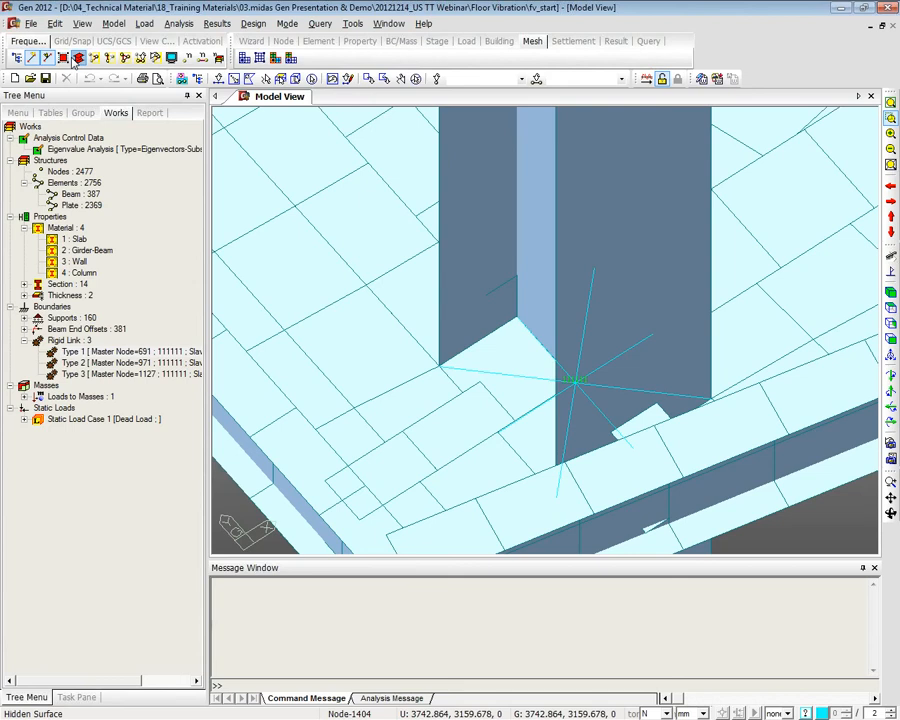
click(78, 58)
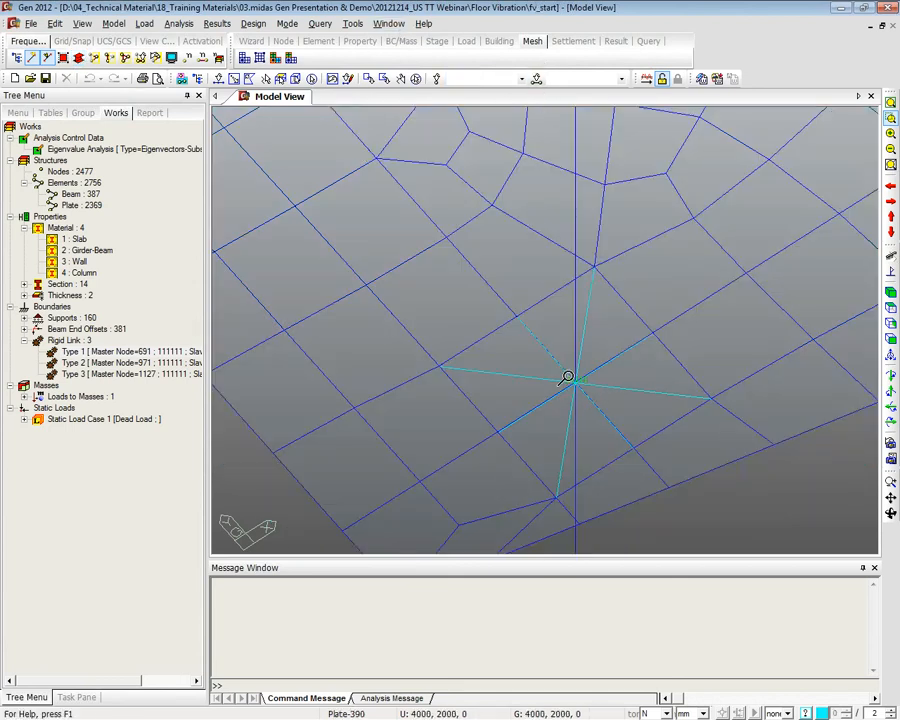
Hide the rigid link display on the model
click(110, 351)
right_click(117, 351)
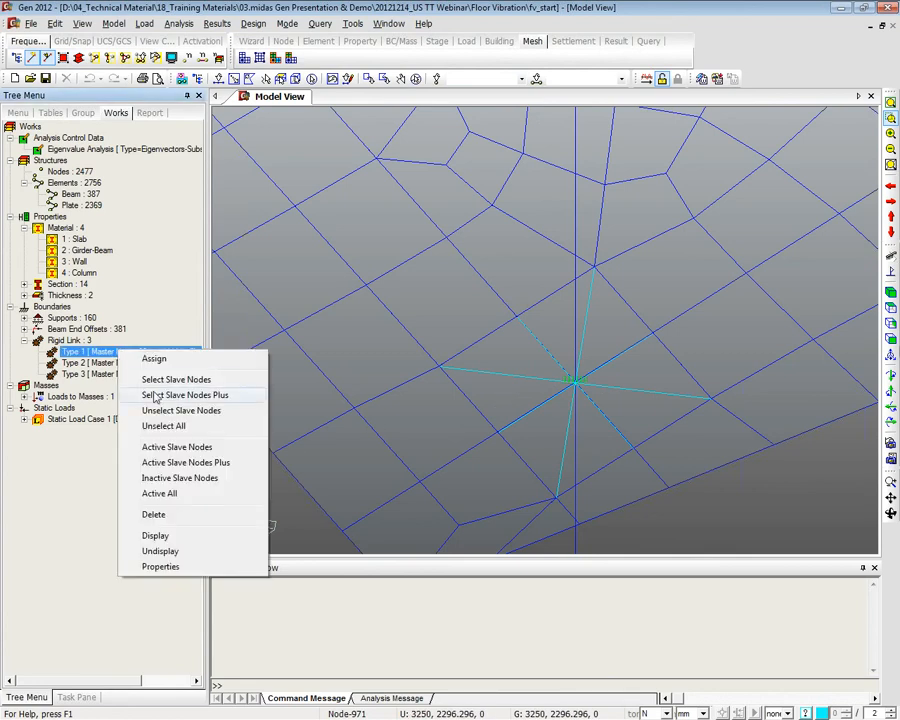
click(164, 549)
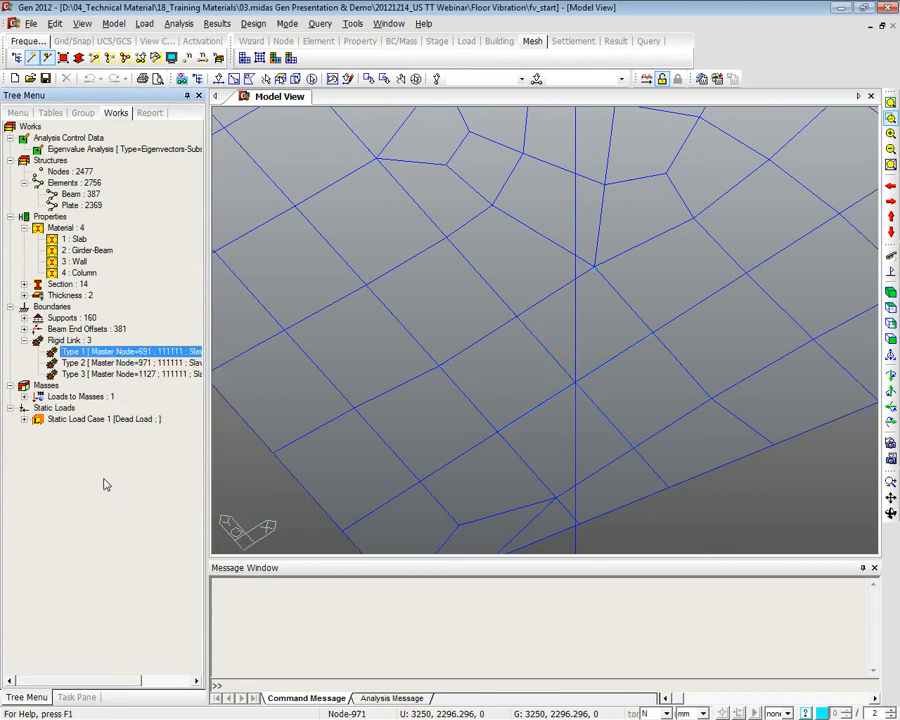
List the beam end offset and support types, and display the supports on the wireframe model
click(24, 329)
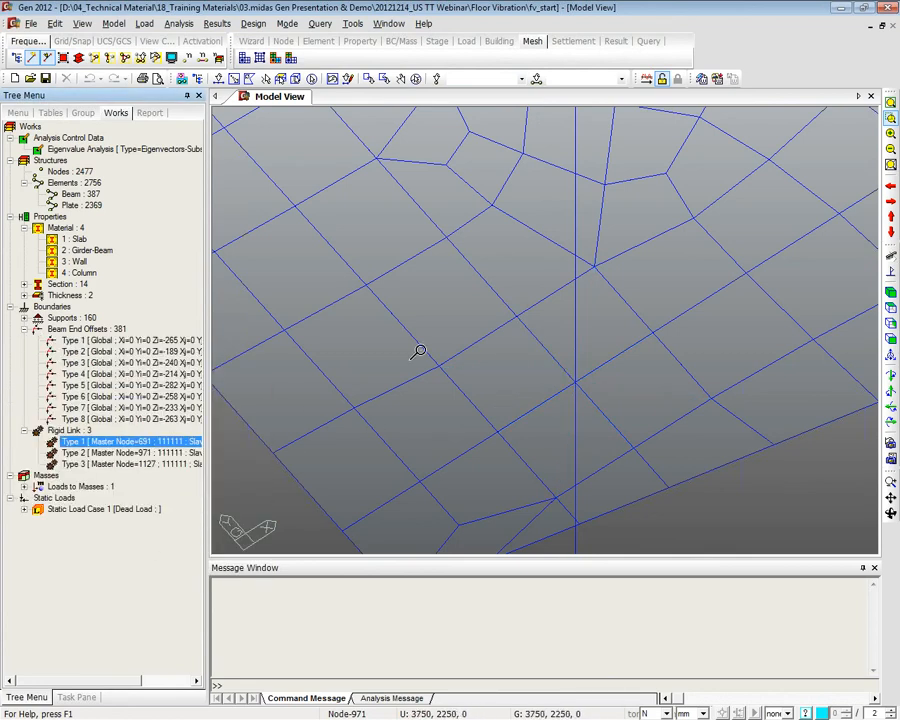
click(113, 341)
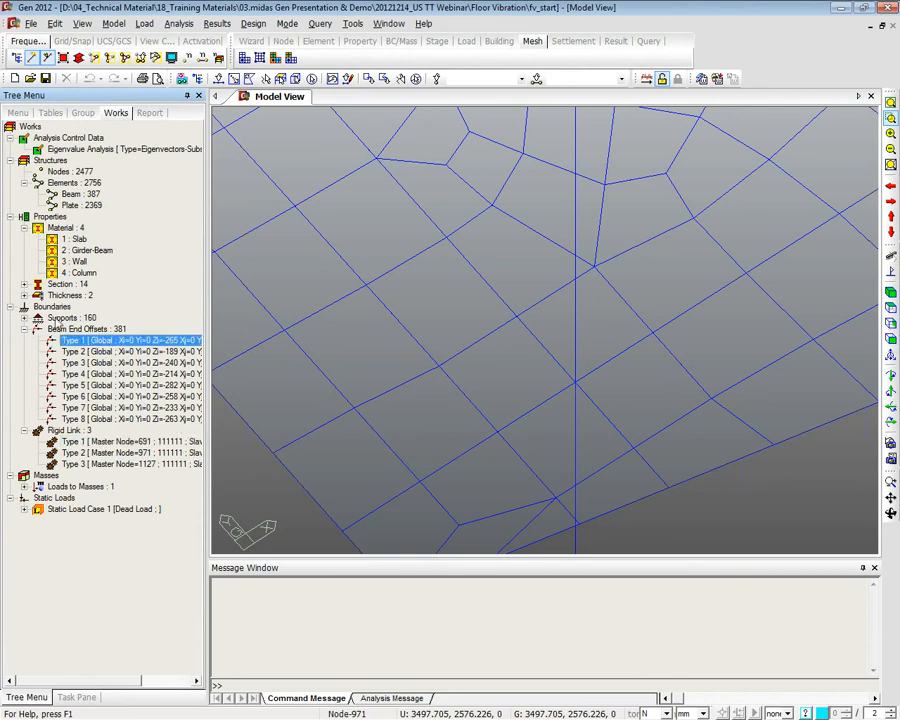
click(24, 318)
click(88, 329)
right_click(90, 329)
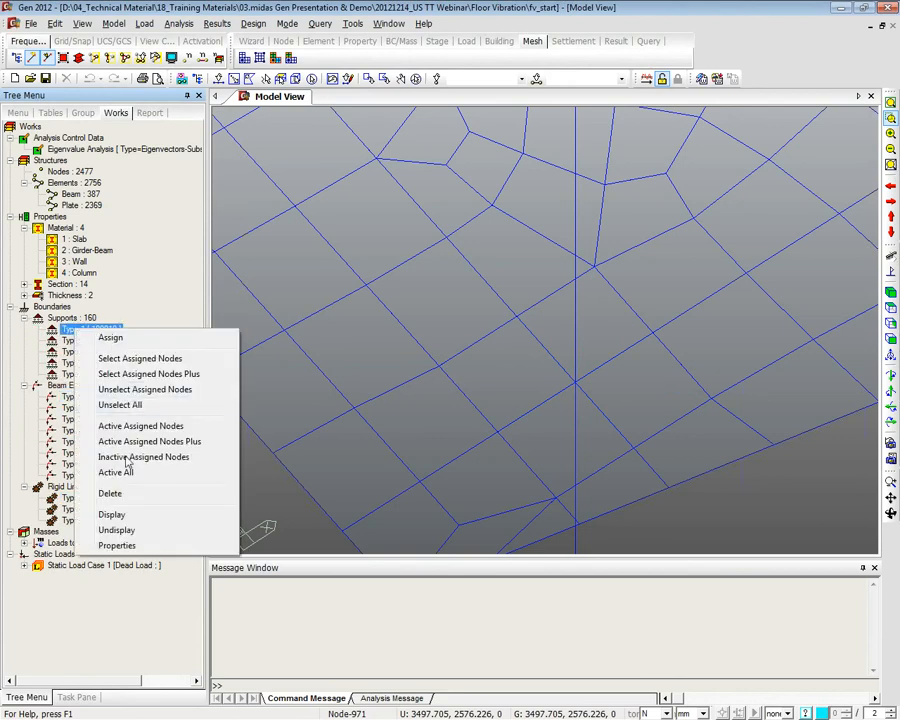
click(112, 515)
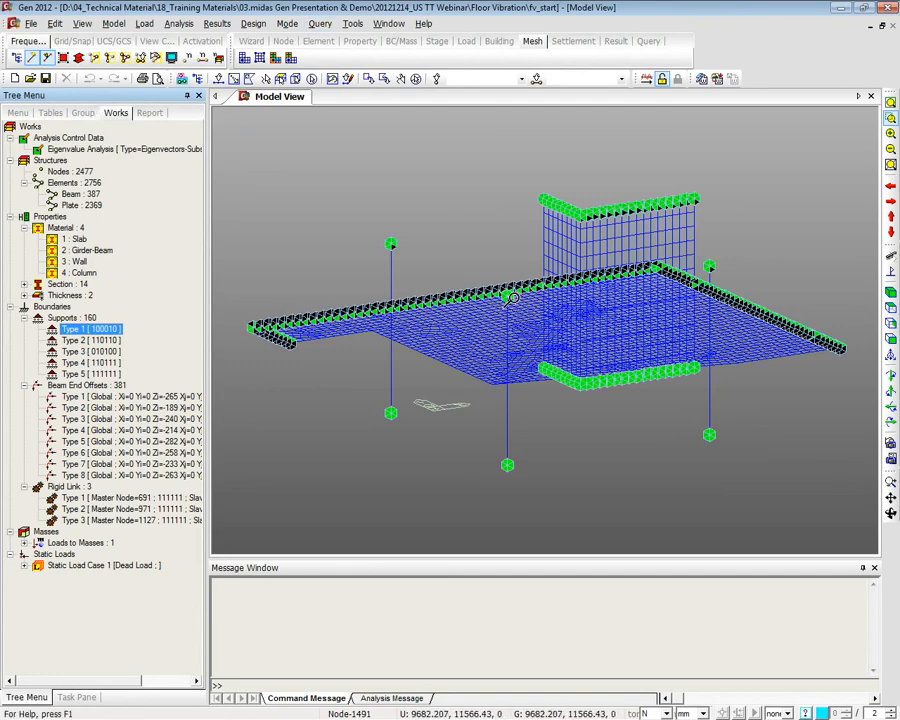
Examine the supports along the slab edges from above, close up at the narrow projecting slab, and in plan at its outer corner
ctrl+middle_drag(511, 295, 518, 382)
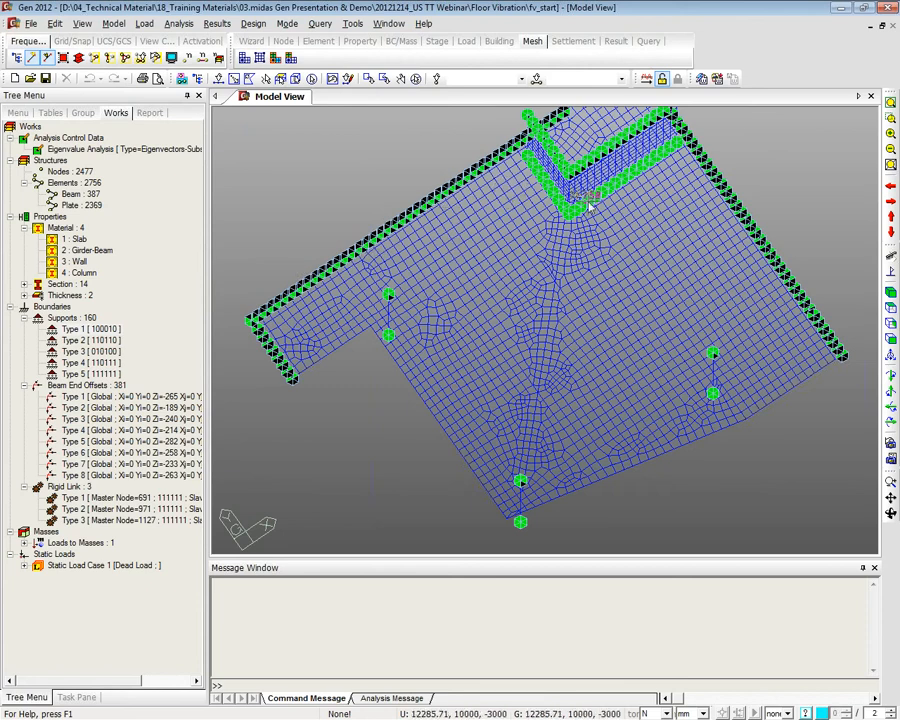
click(890, 118)
drag(249, 309, 305, 369)
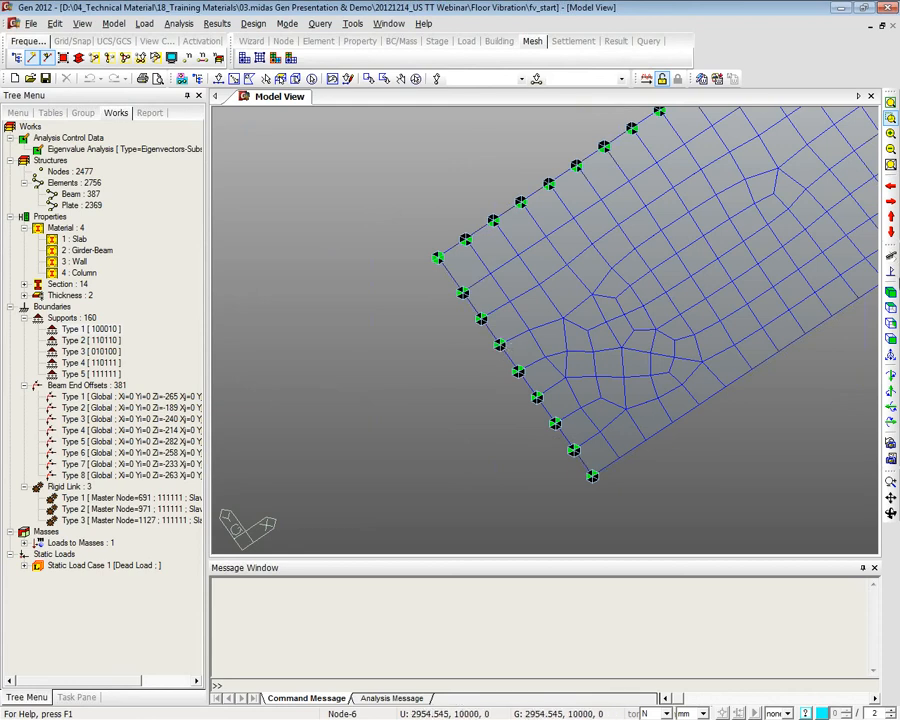
click(890, 307)
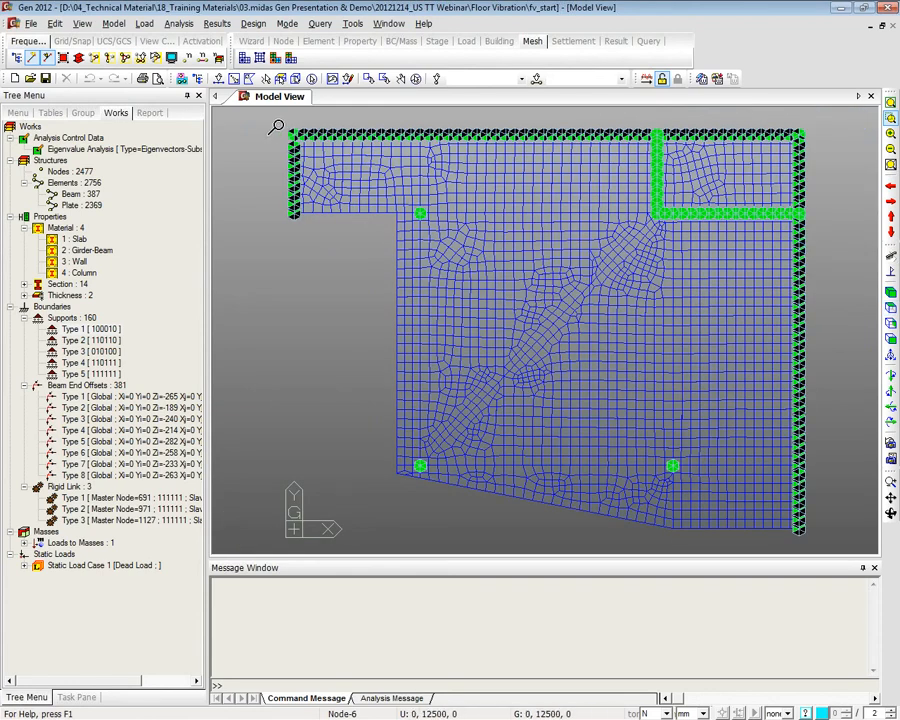
drag(273, 124, 345, 164)
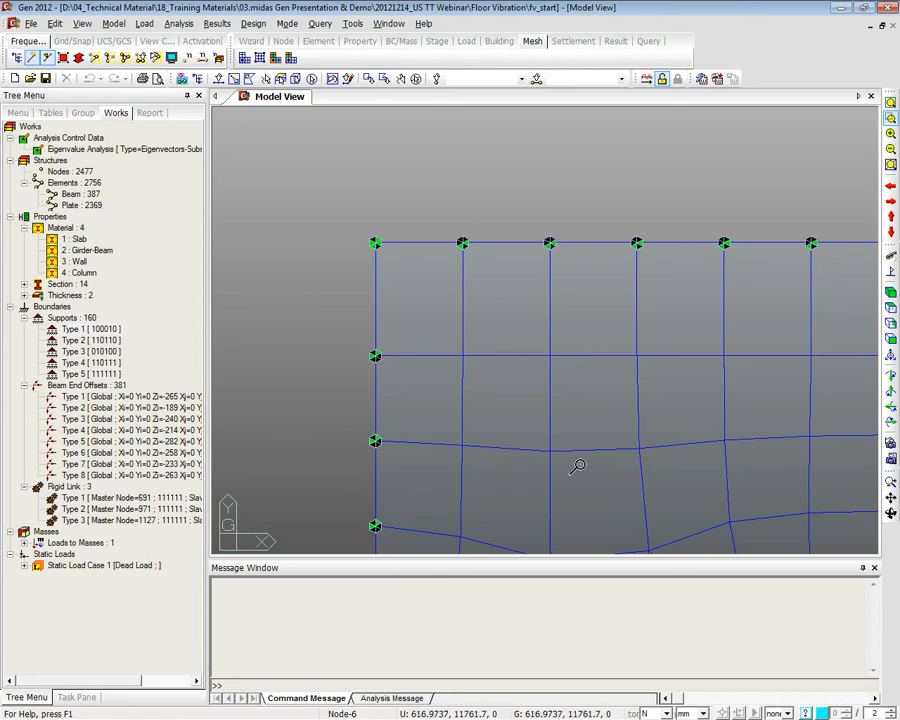
Examine the supports along the top of the core walls, and view all the supports from a raised angle
click(890, 292)
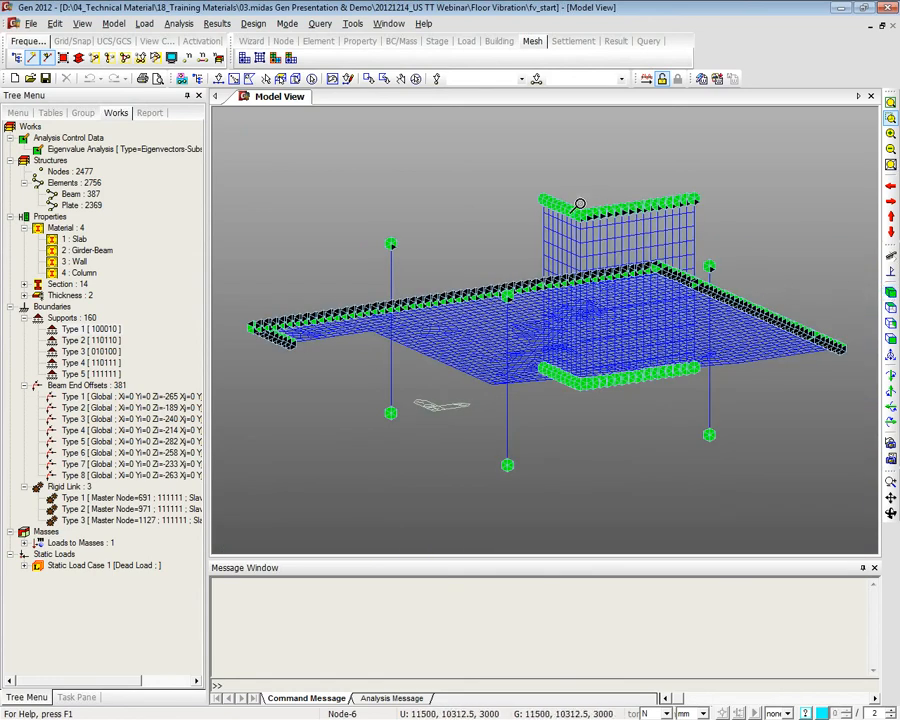
drag(522, 172, 568, 224)
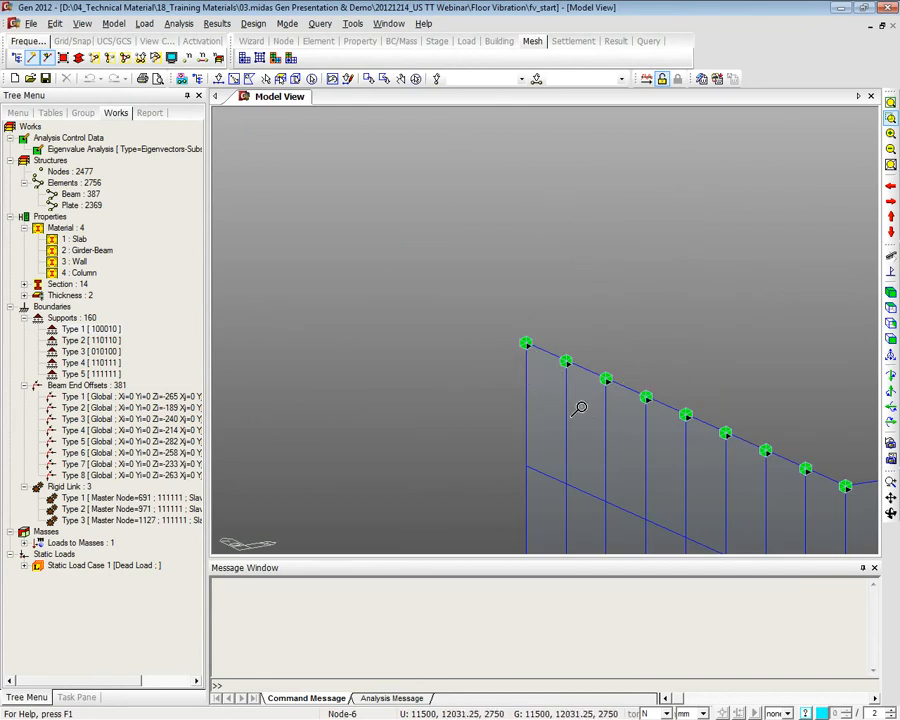
click(889, 293)
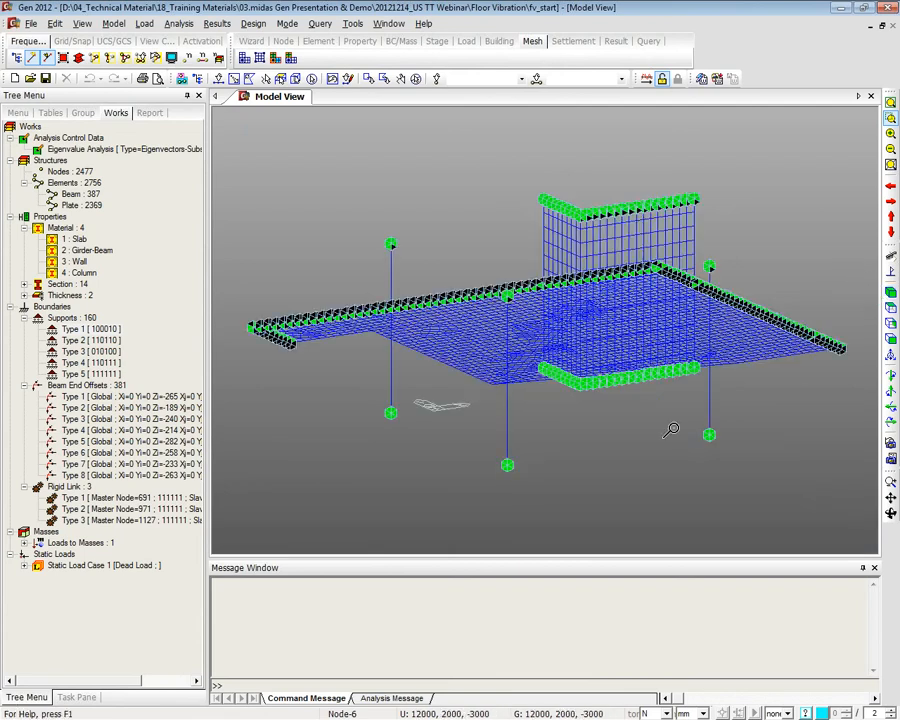
ctrl+middle_drag(613, 423, 622, 476)
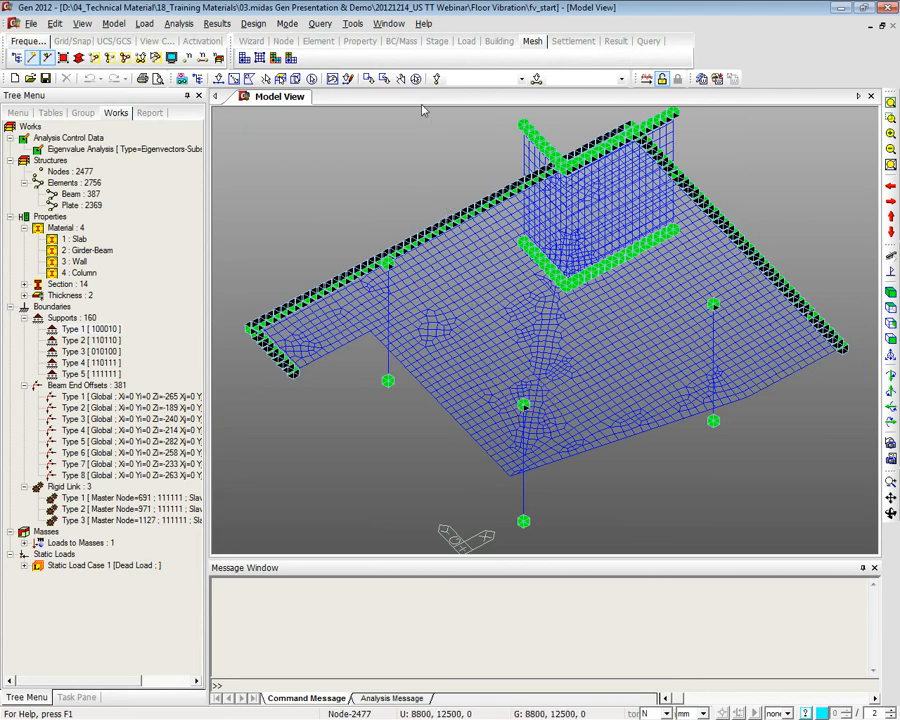
Hide the support display on the model and collapse the list of support types
right_click(72, 329)
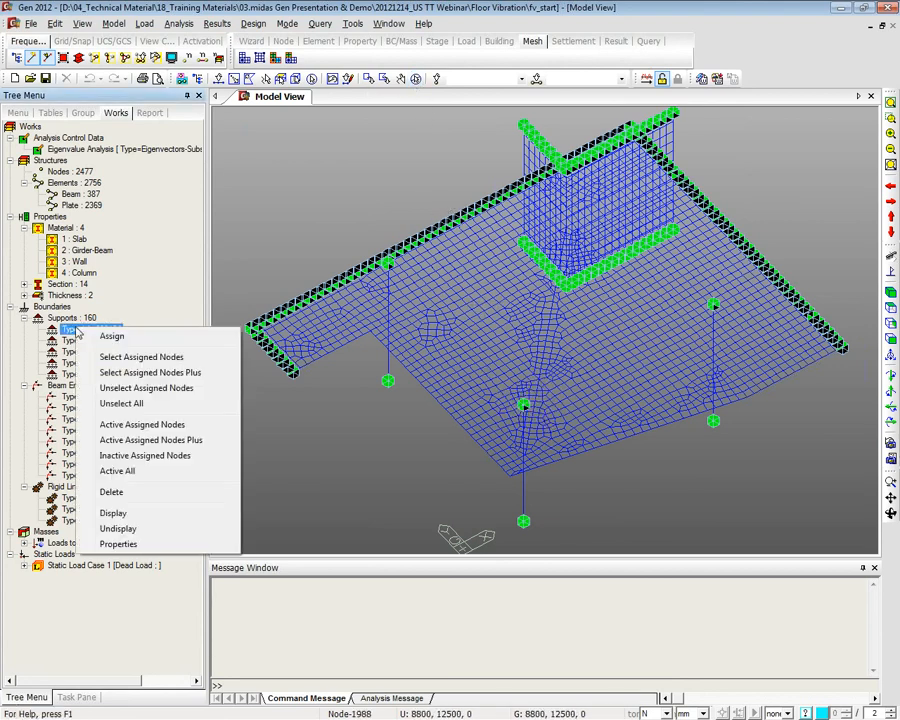
click(145, 636)
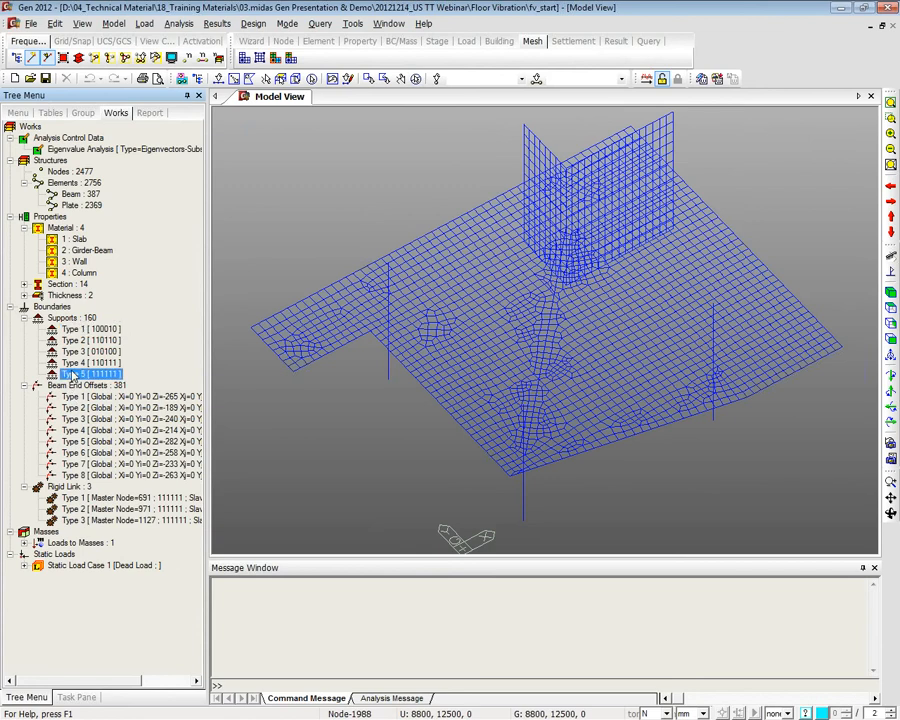
click(24, 318)
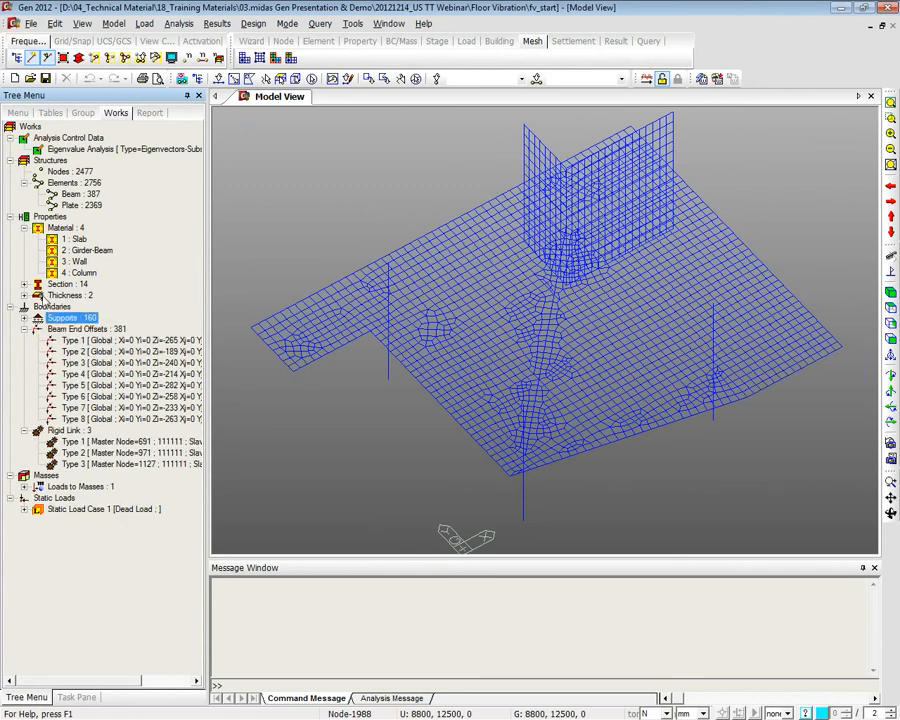
Examine how the beams sit relative to the narrow projecting slab, with hidden surfaces removed and from a low angle
click(92, 373)
click(97, 341)
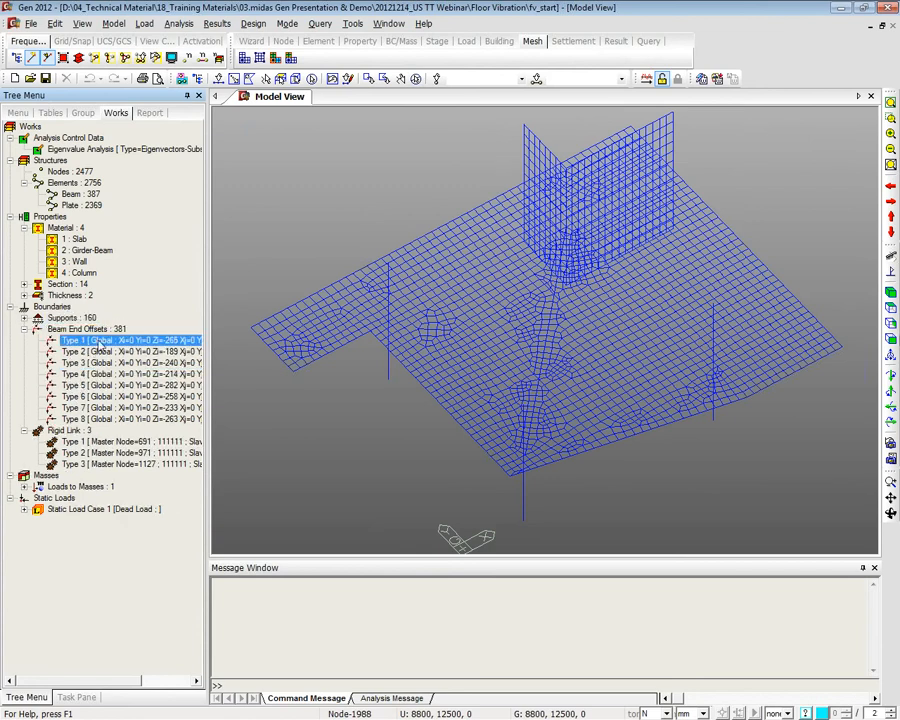
click(889, 117)
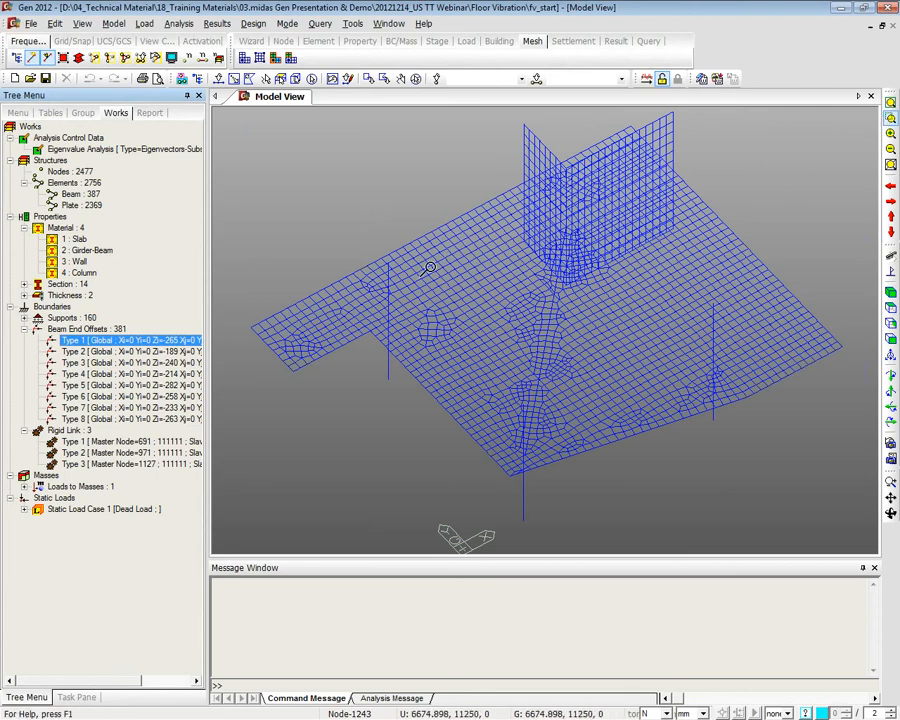
drag(285, 297, 375, 390)
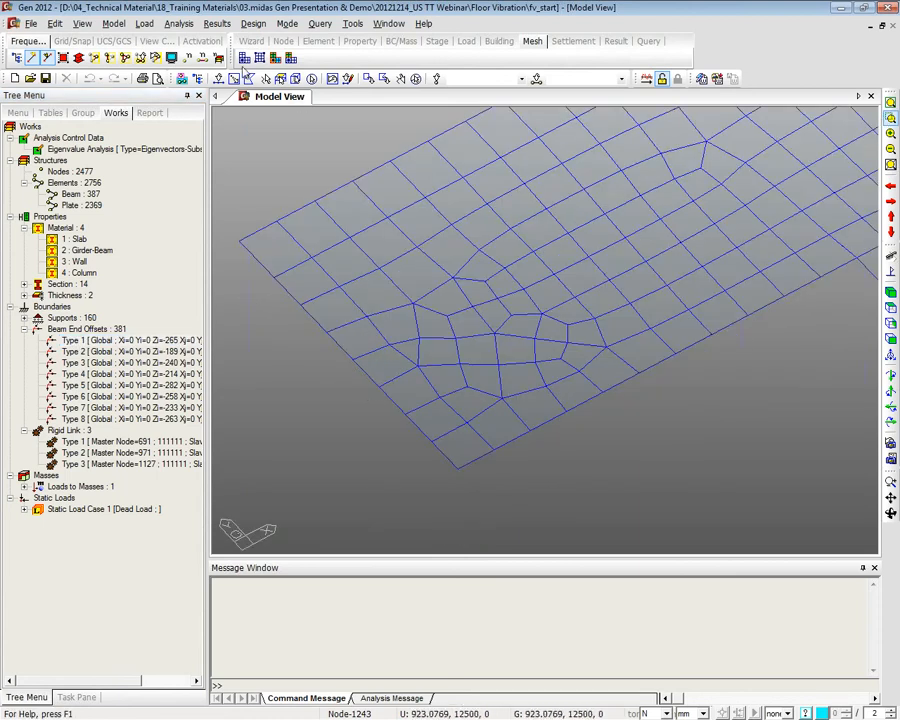
click(92, 58)
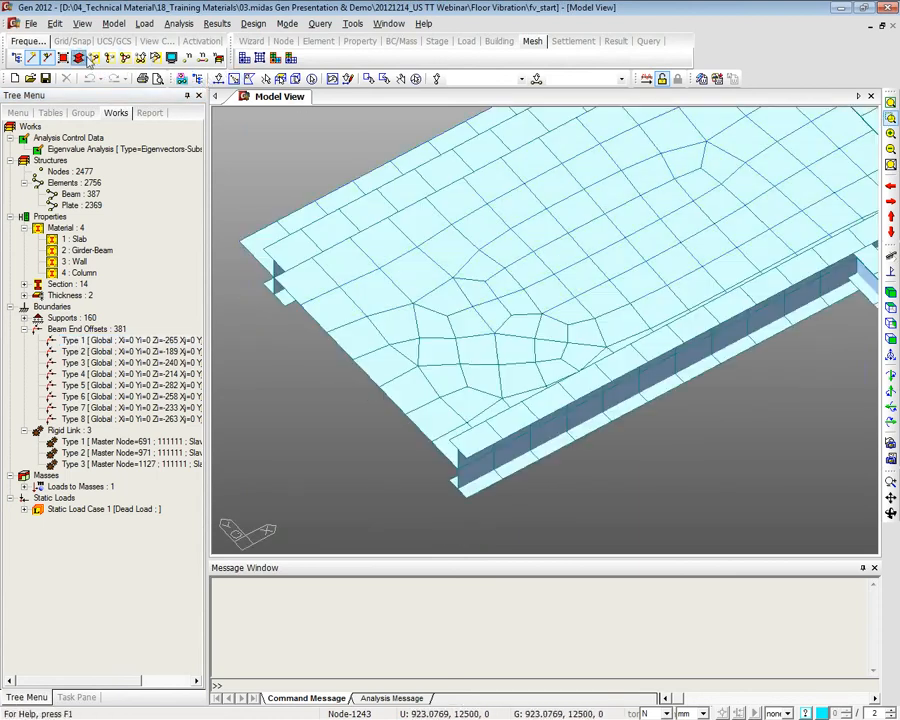
ctrl+middle_drag(538, 376, 535, 336)
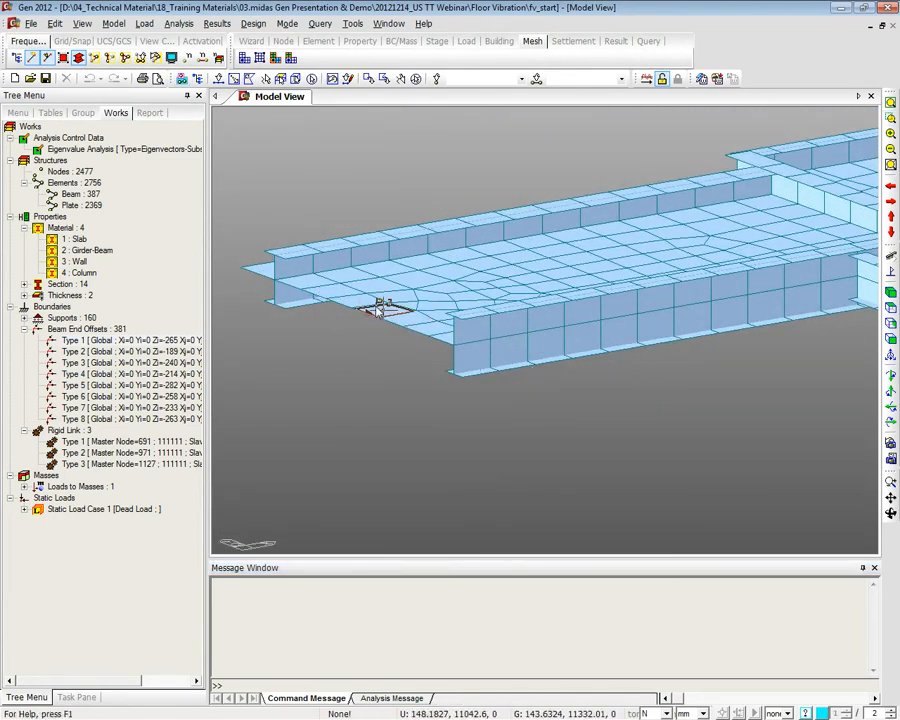
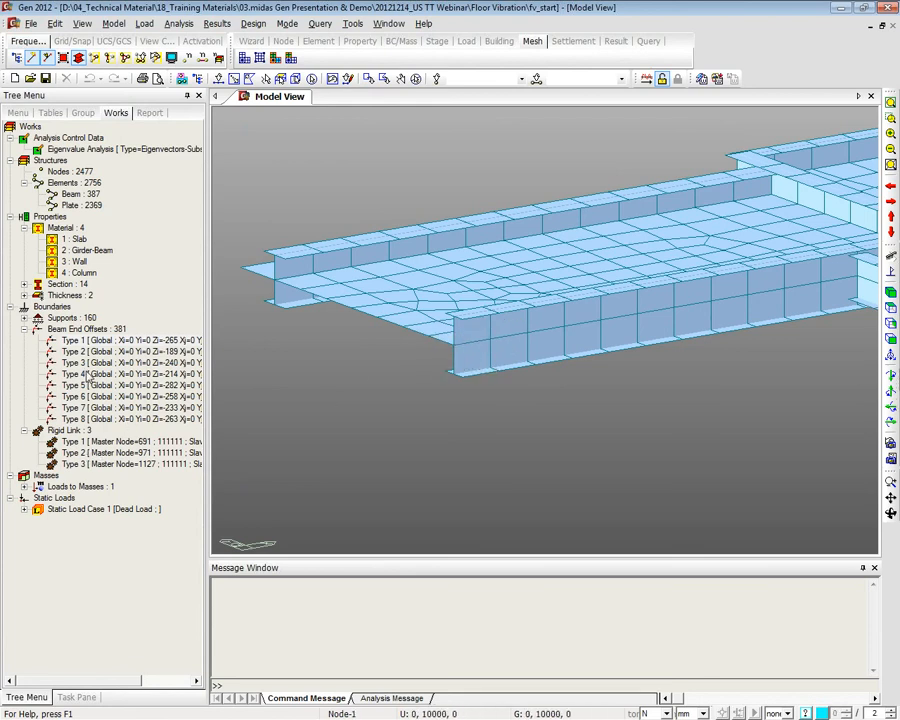
Display the beam end offsets on the model and examine them at the projecting slab and across the whole floor
right_click(107, 340)
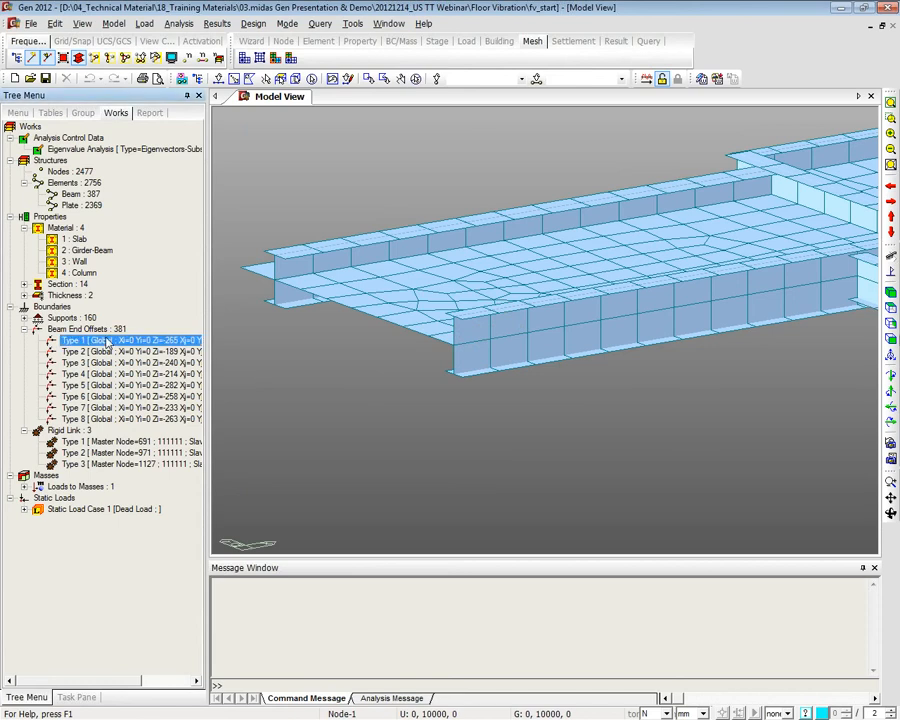
click(169, 524)
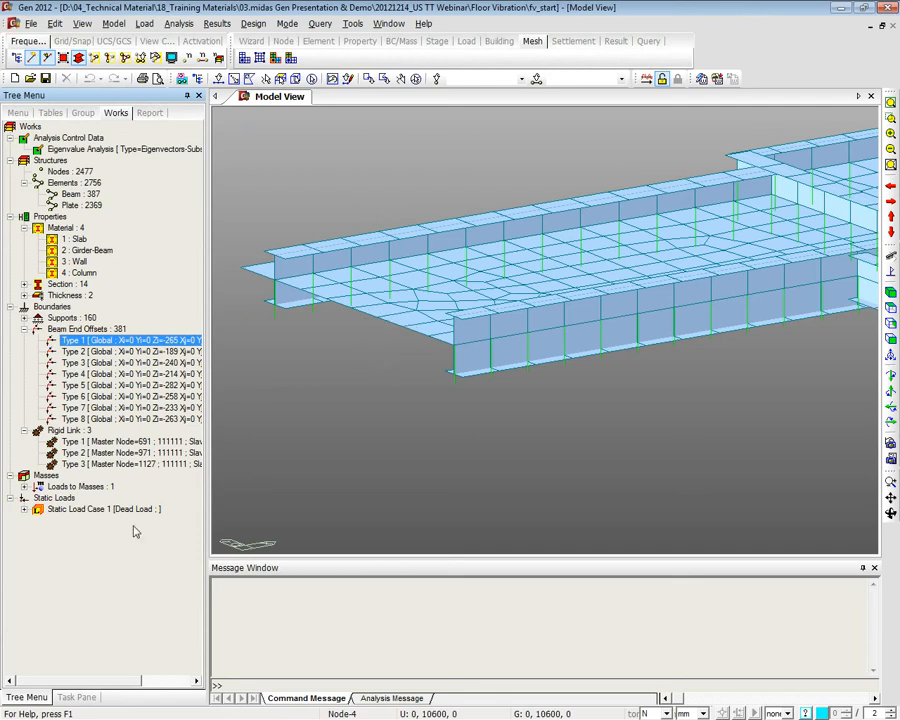
click(156, 397)
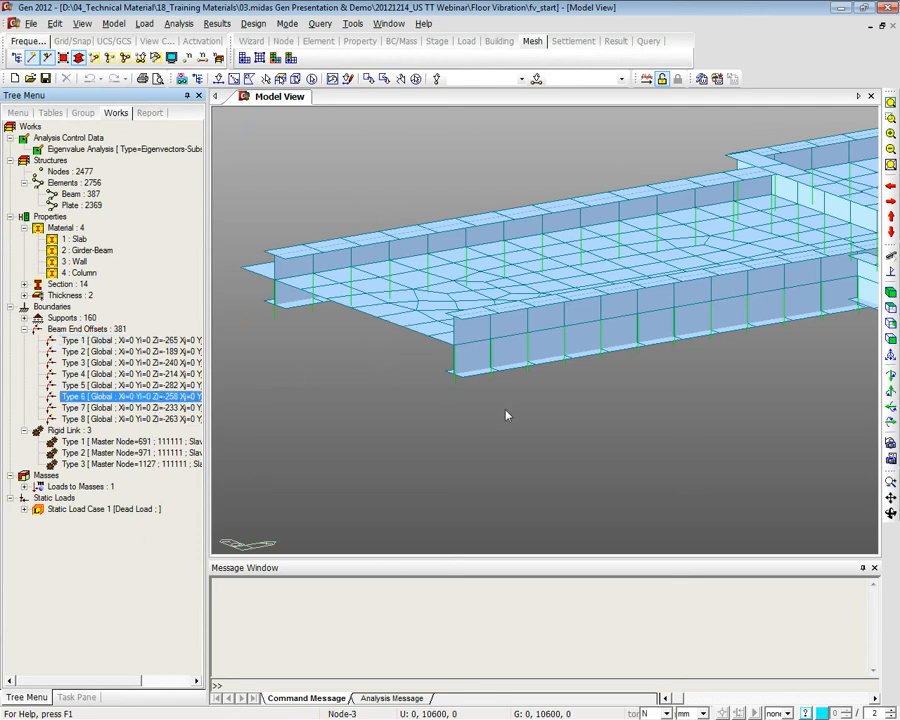
middle_drag(524, 411, 288, 382)
scroll(530, 346, down, 10)
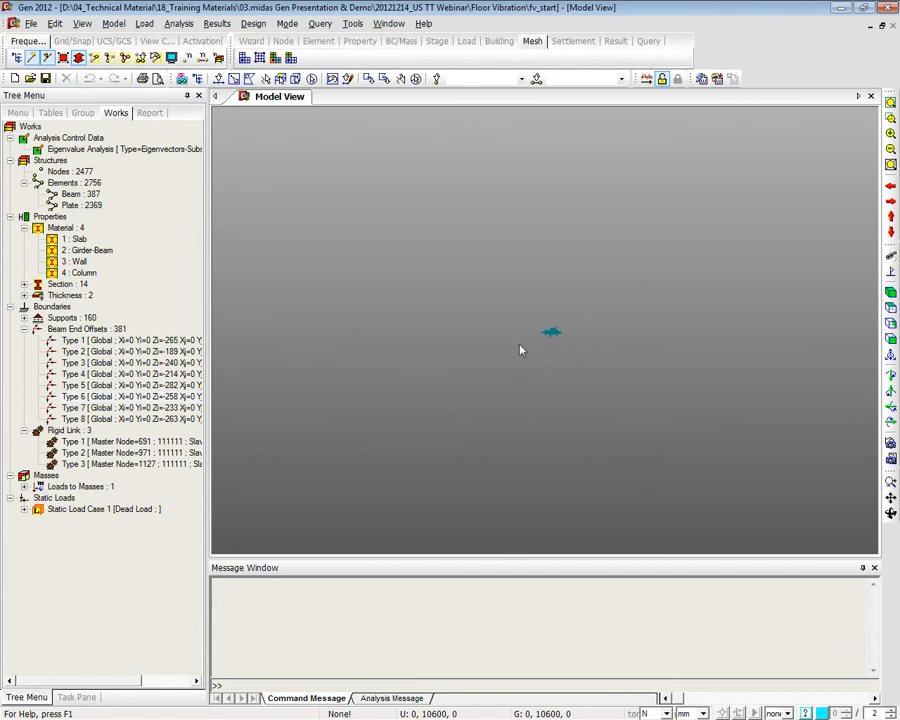
click(890, 293)
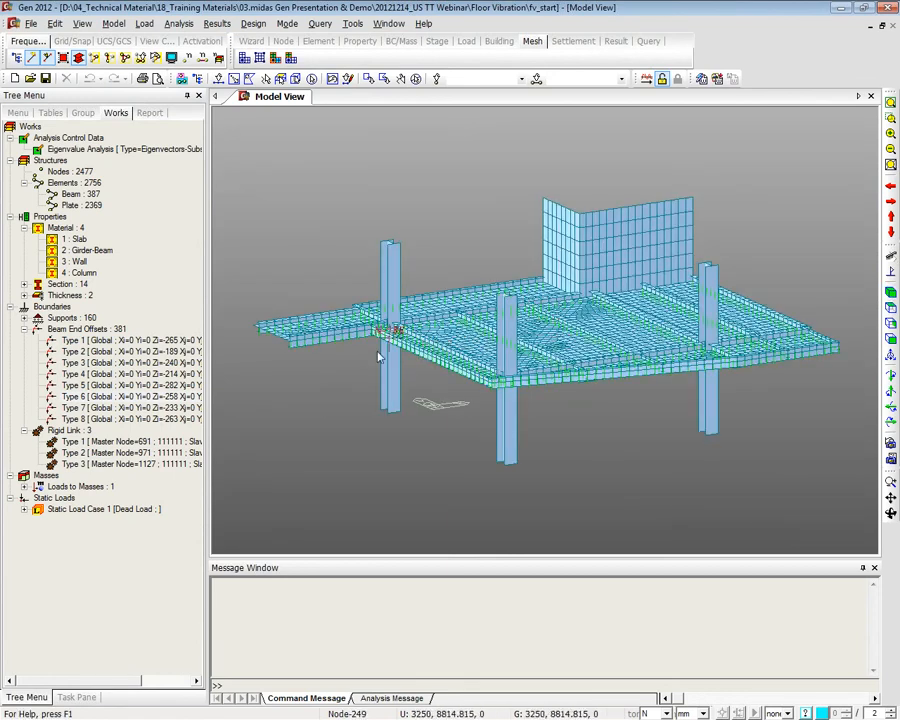
click(114, 341)
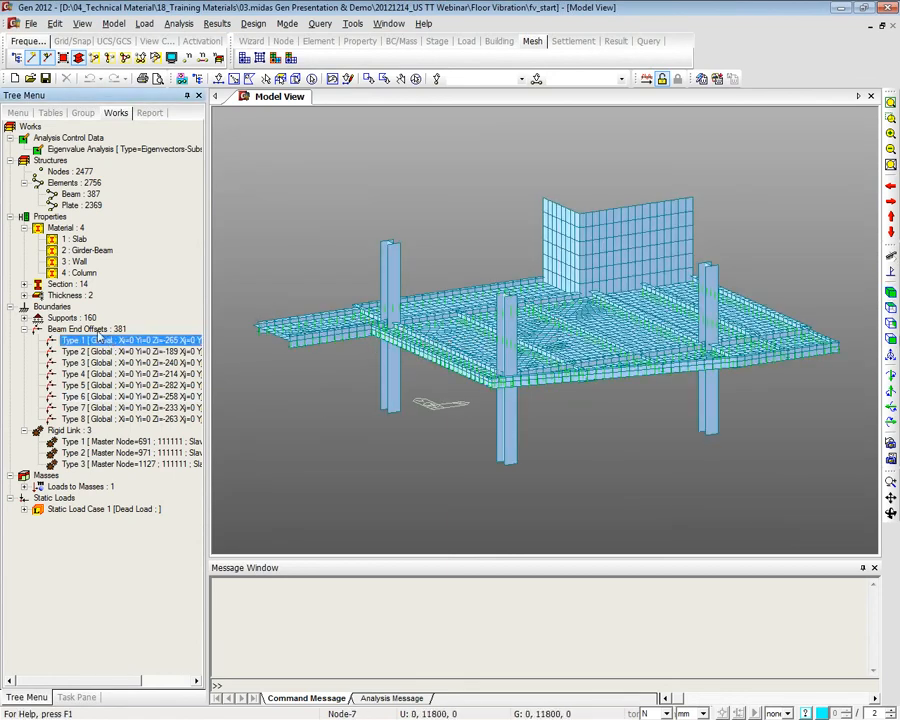
List the sections and open the offset settings of column section 101 C1
click(25, 285)
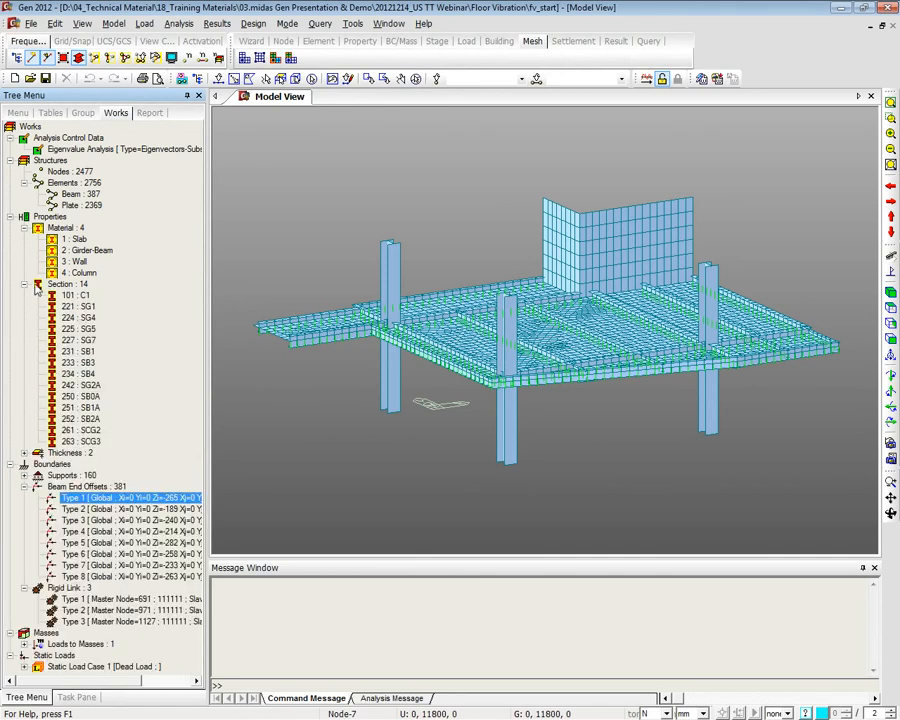
click(78, 296)
right_click(95, 296)
key(Escape)
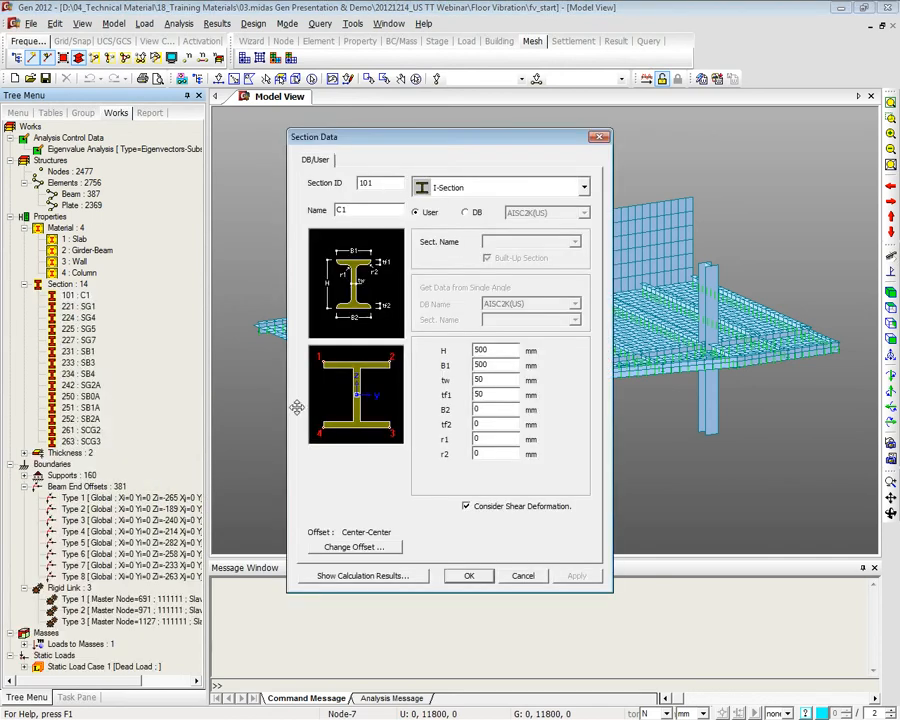
click(372, 548)
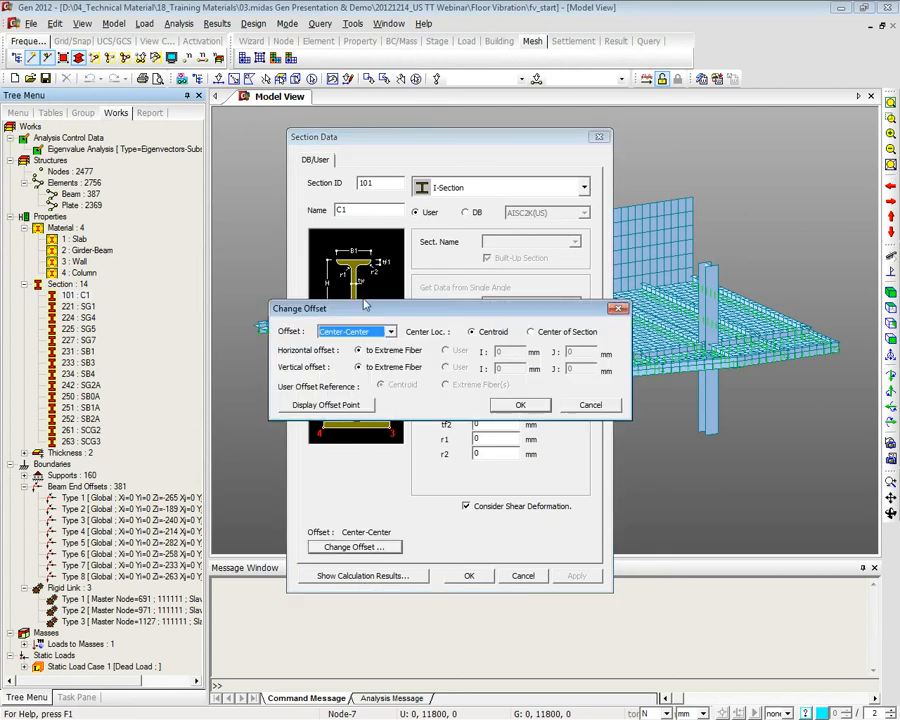
Try a Center-Top offset with a user-defined vertical offset for section C1, and discard the section changes
drag(355, 308, 482, 310)
click(481, 334)
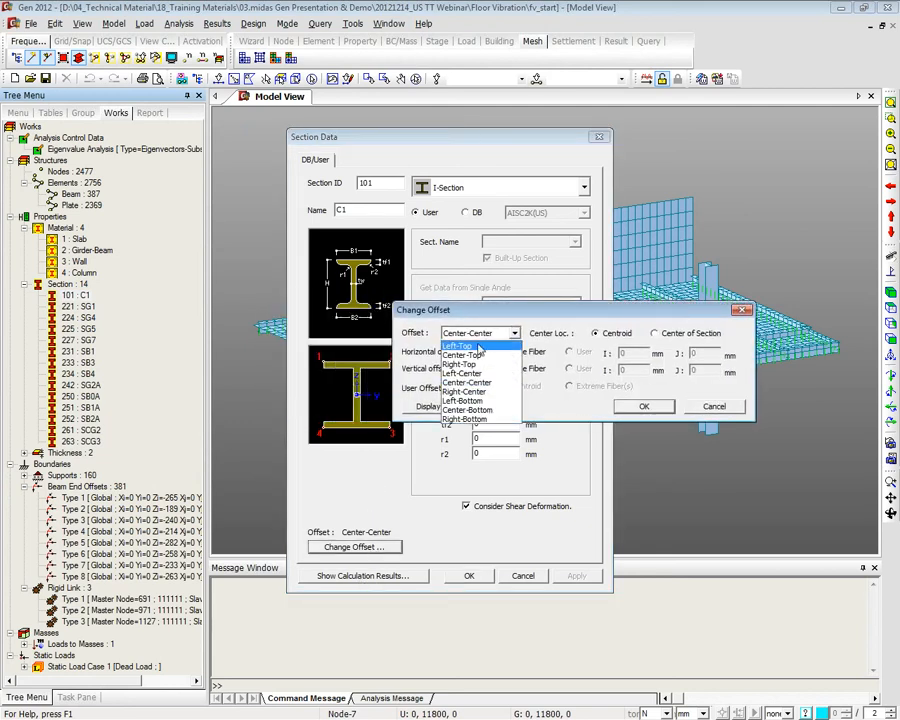
click(464, 355)
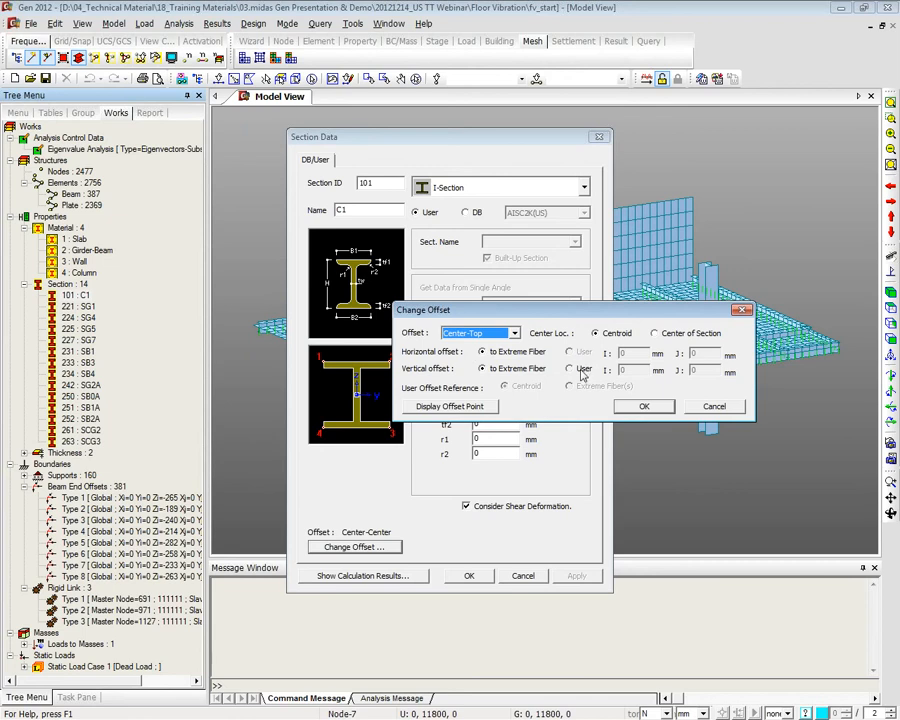
click(574, 369)
drag(632, 370, 603, 370)
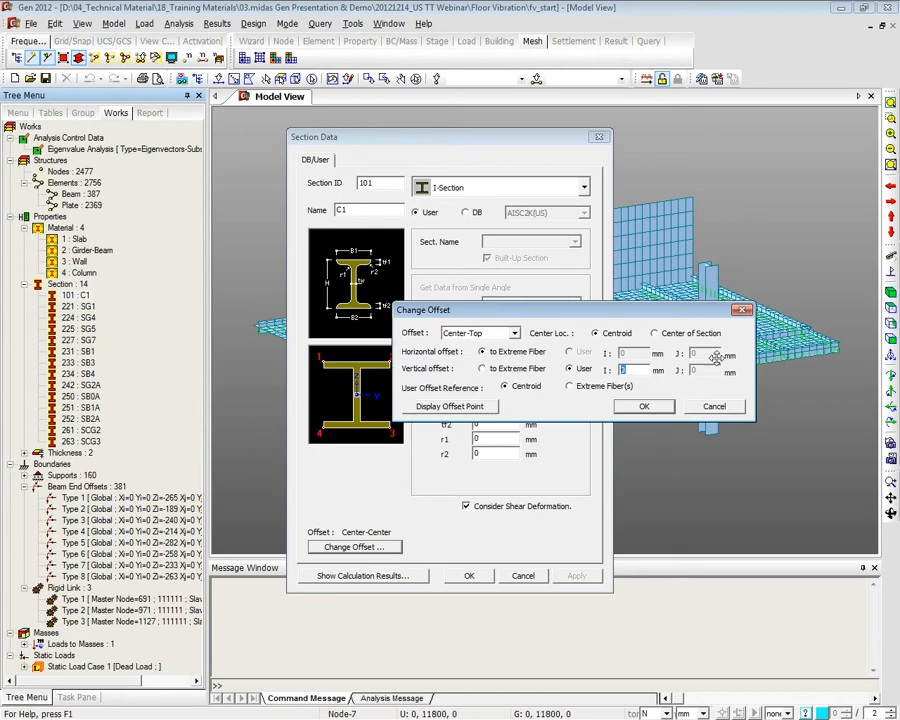
click(728, 407)
click(515, 577)
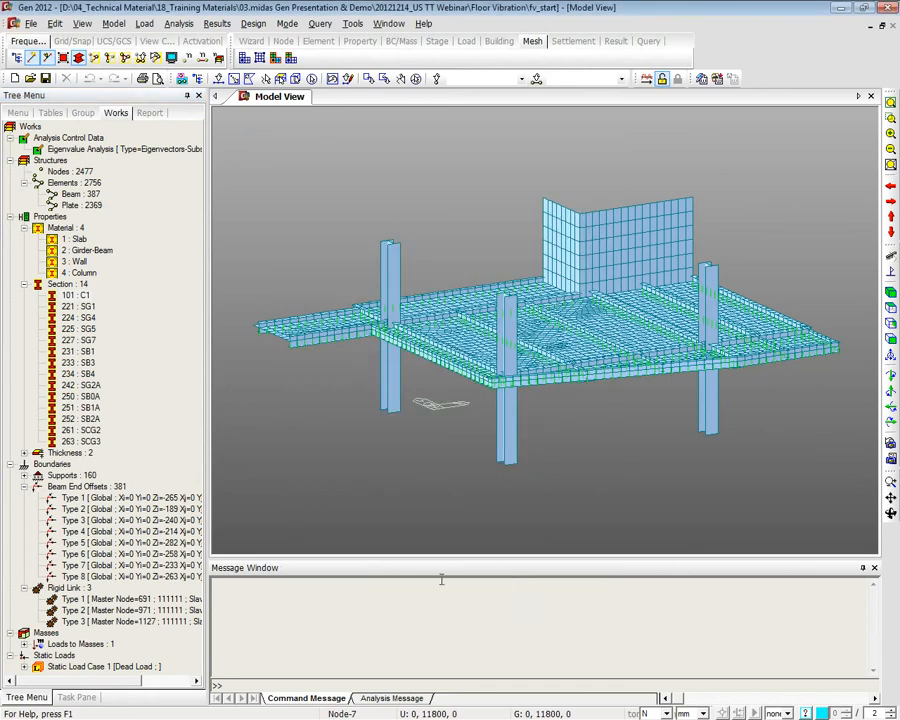
Collapse the list of beam end offset types
click(152, 521)
click(24, 487)
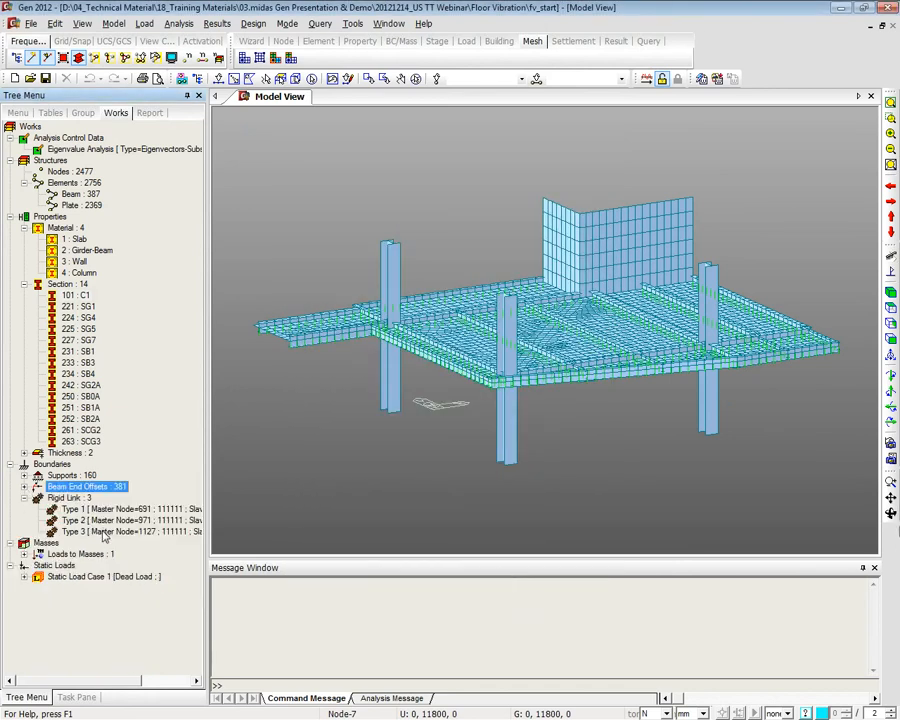
Collapse the rigid link list, then display the static load case's pressure loads on the model and examine them across the floor
click(76, 521)
click(24, 498)
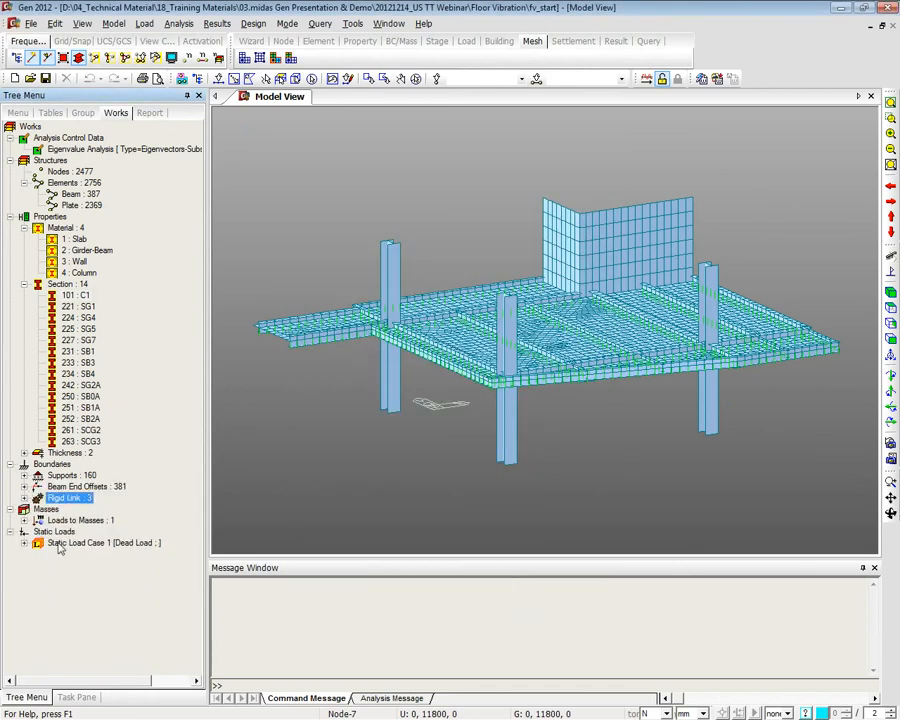
double_click(59, 545)
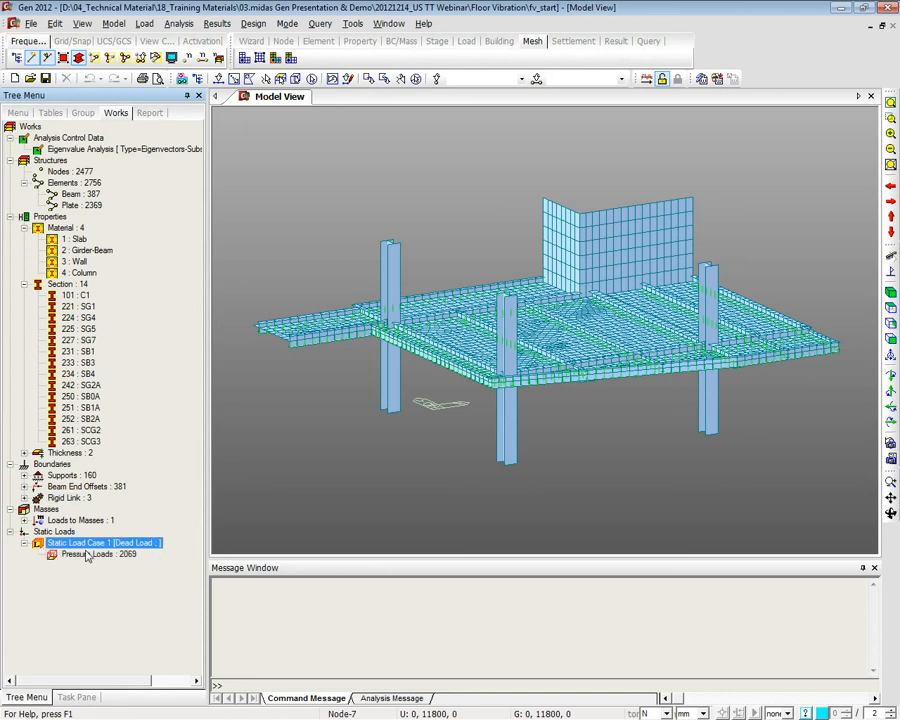
right_click(87, 556)
click(118, 579)
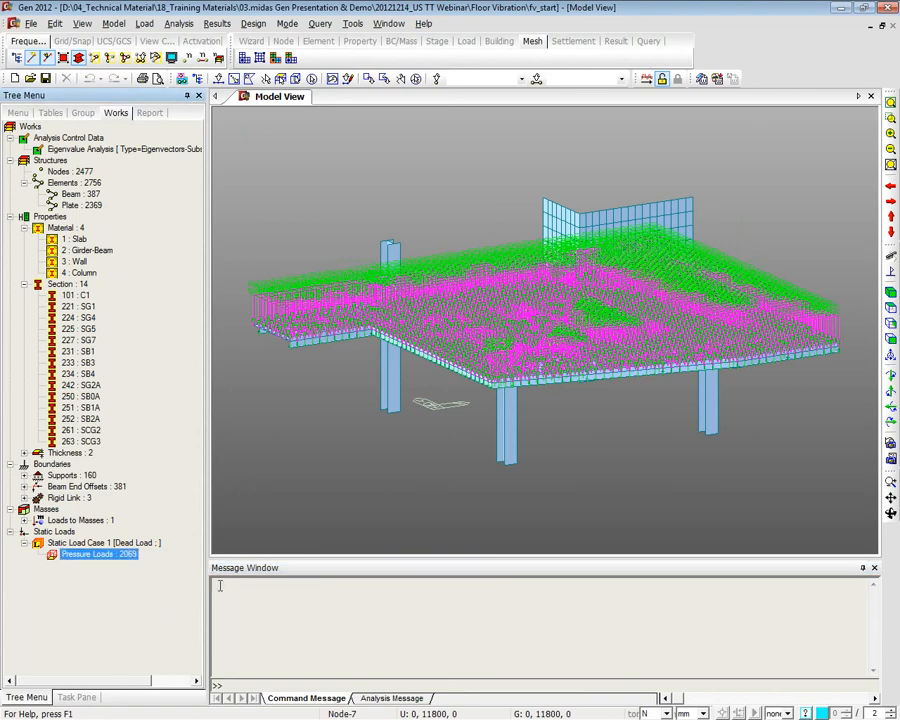
ctrl+middle_drag(565, 371, 569, 408)
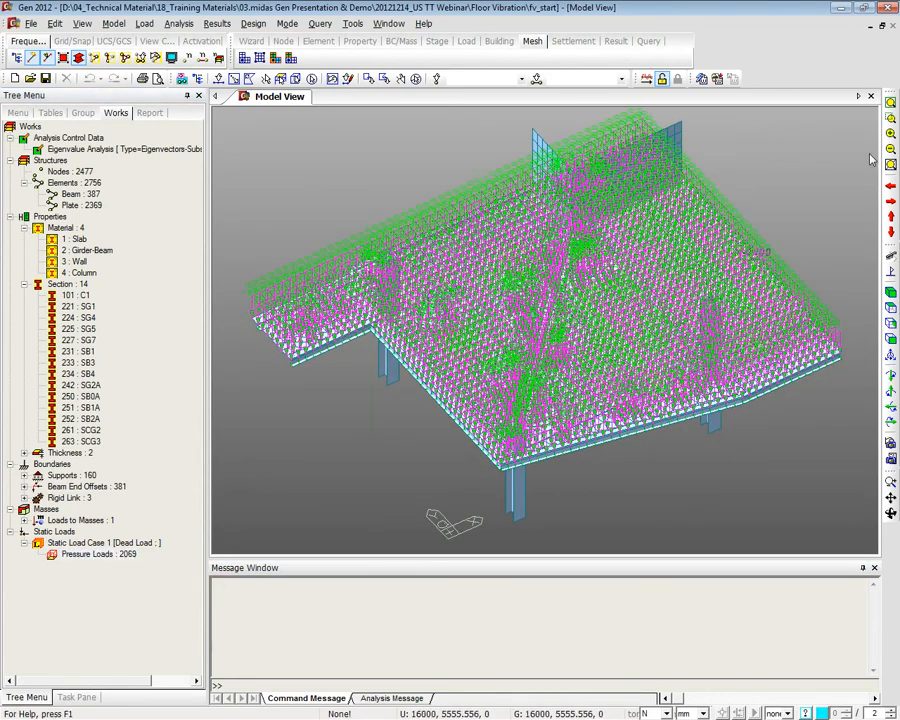
click(92, 640)
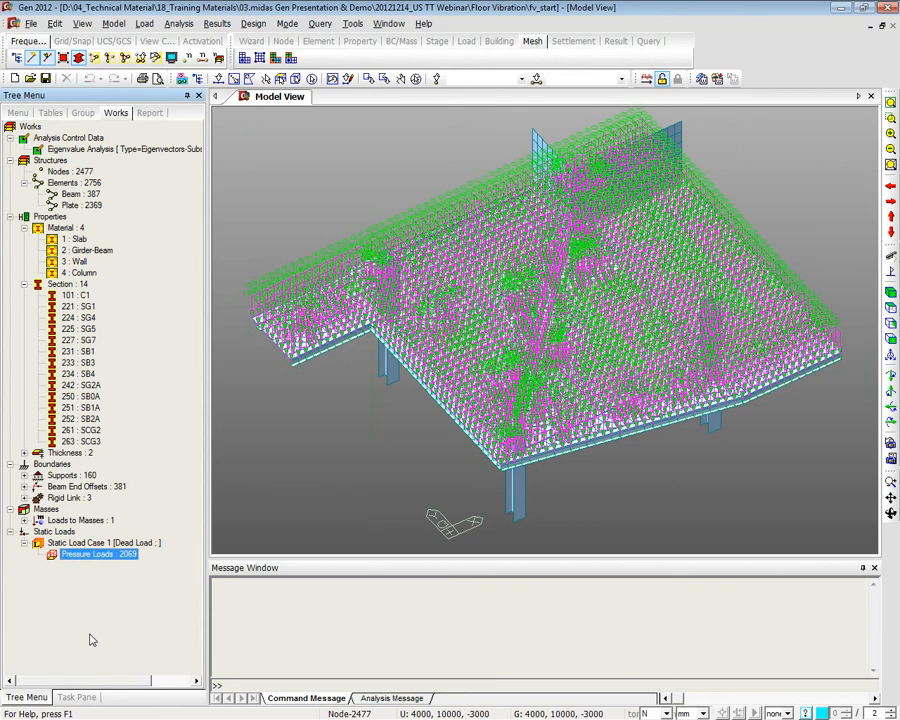
click(23, 544)
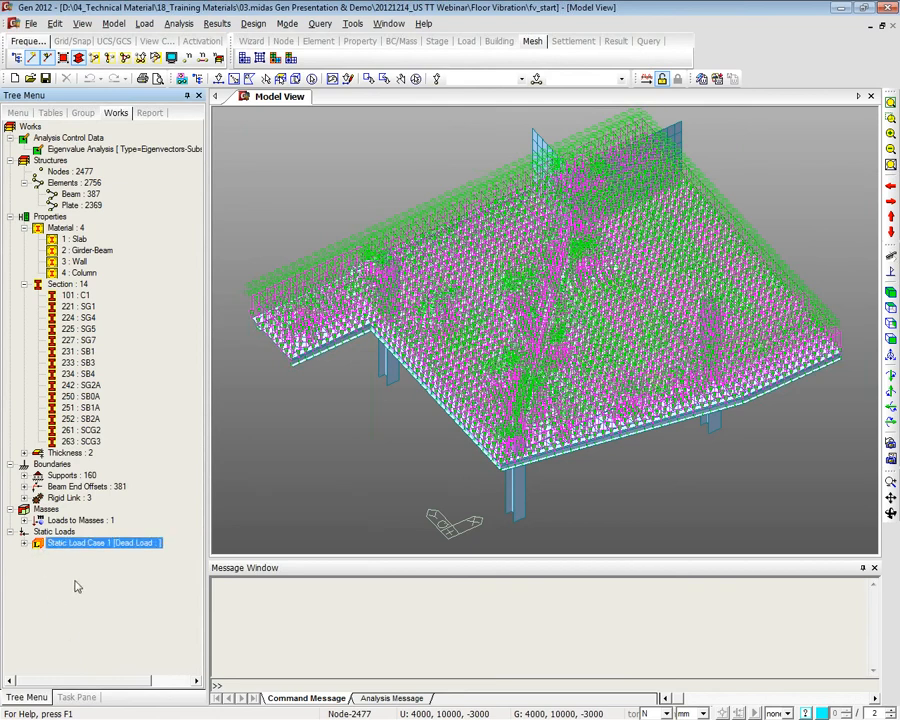
Review the eigenvalue analysis control settings, including the eigenvector method and number of frequencies, and leave them as they are
double_click(75, 148)
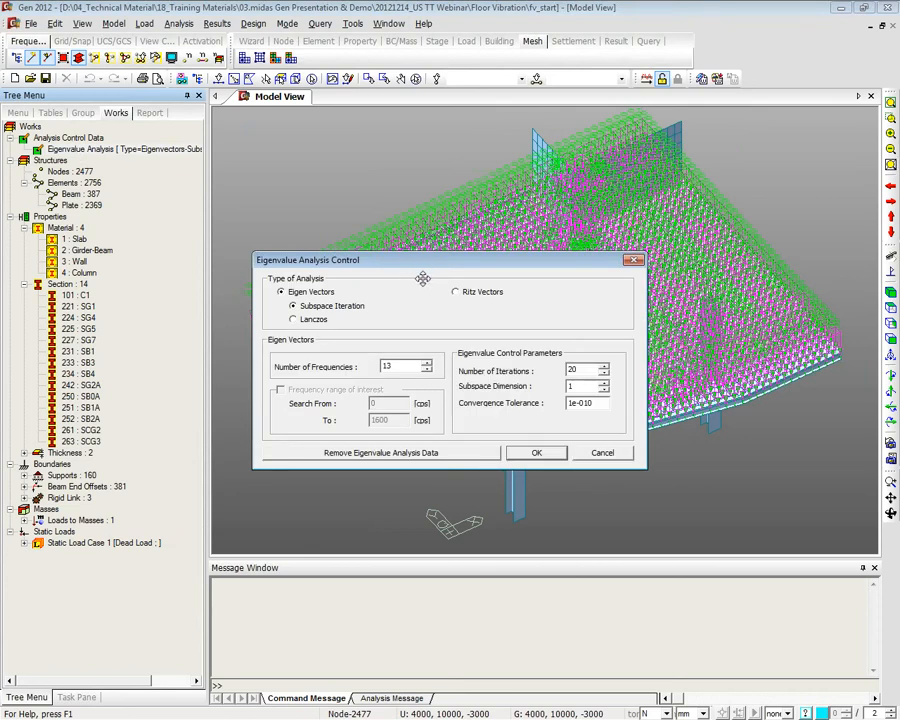
drag(424, 268, 424, 223)
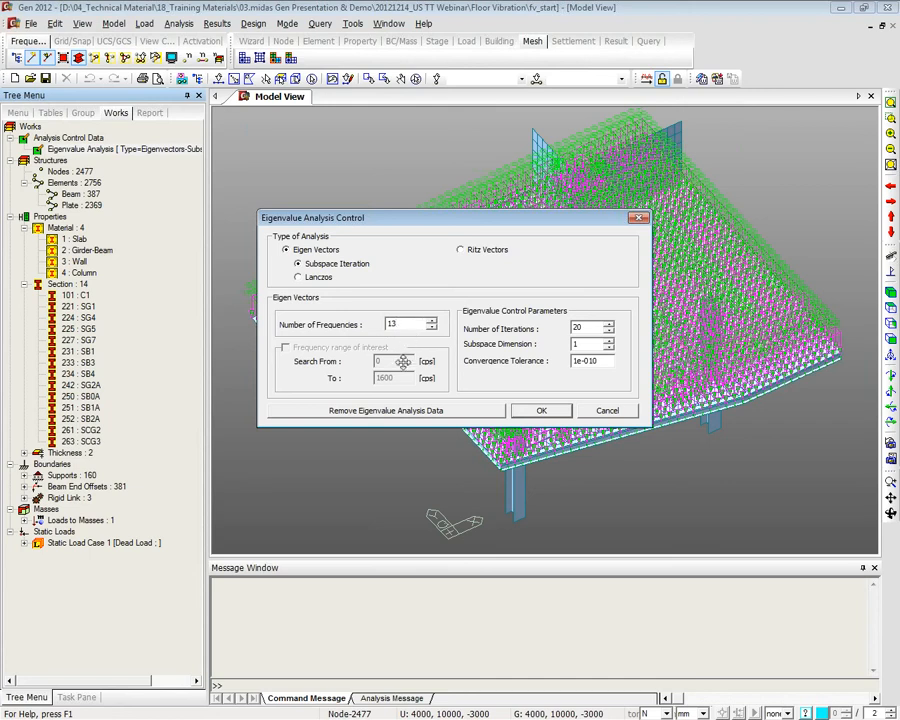
click(607, 411)
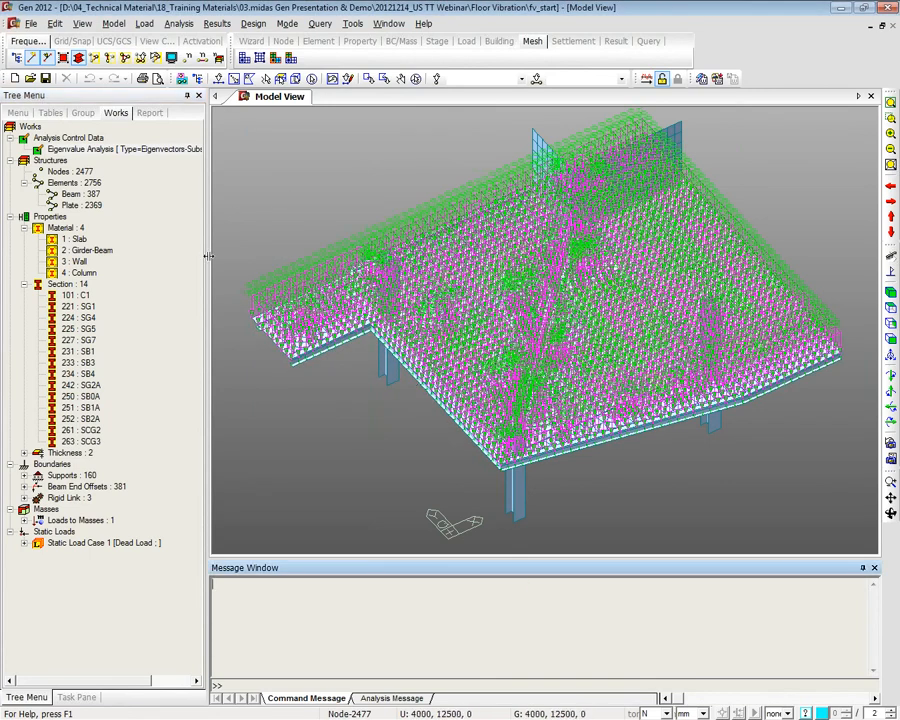
Hide the dead load case's pressure loads from the model display
double_click(110, 545)
right_click(100, 554)
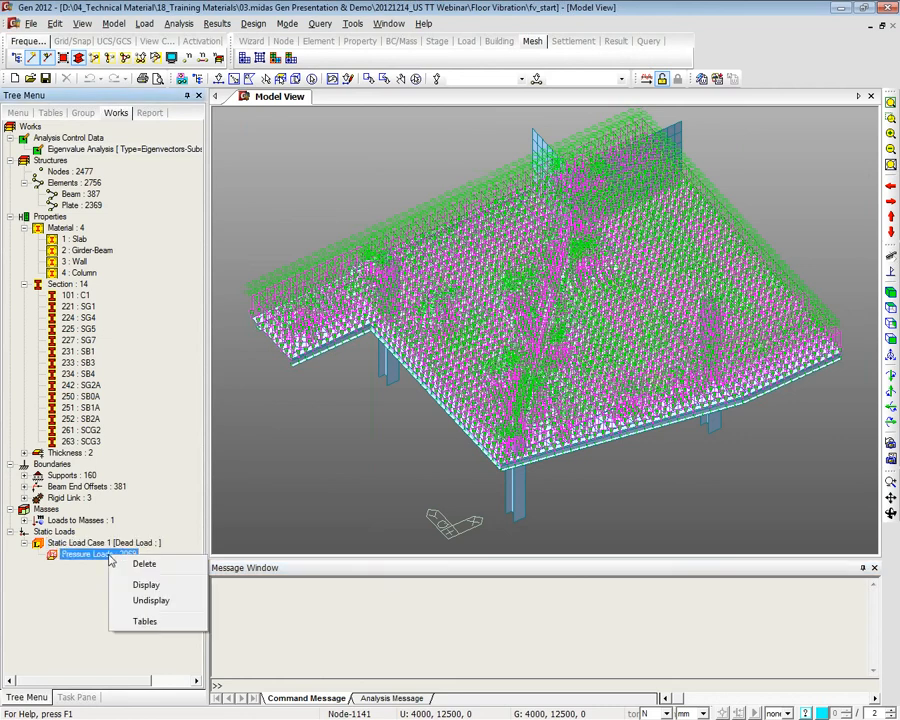
click(123, 602)
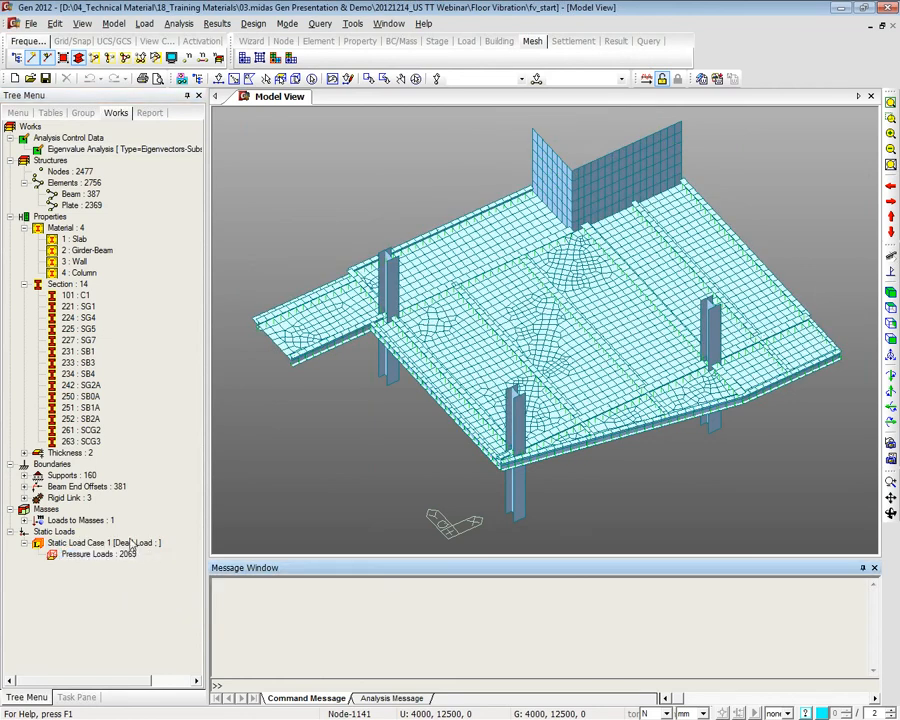
Review the loads-to-masses settings for the Dead Load case, including mass direction and scale factor, and leave them without changes
double_click(80, 521)
click(100, 566)
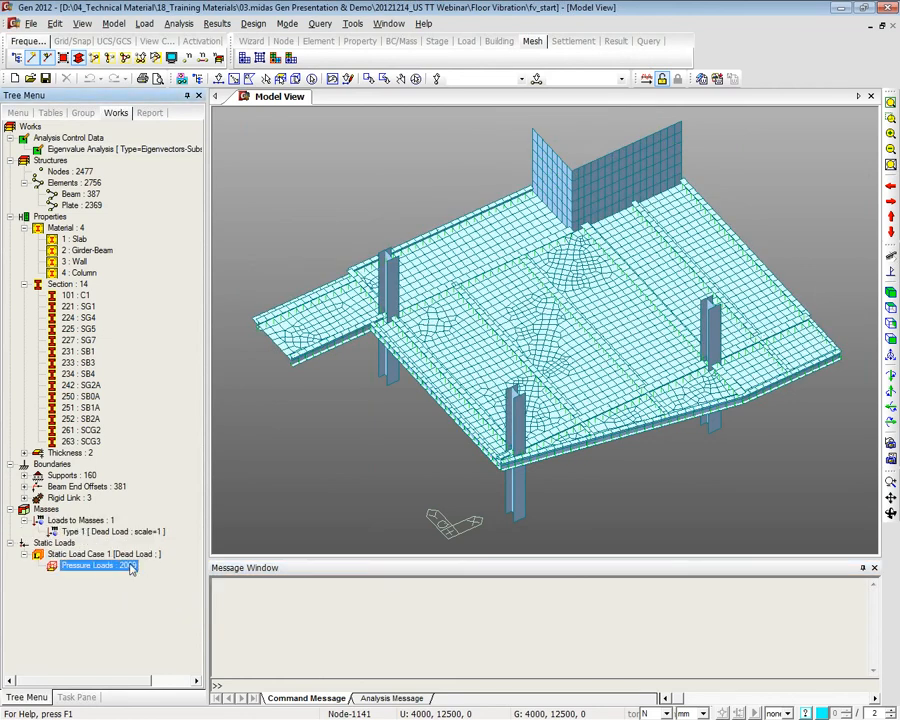
right_click(100, 533)
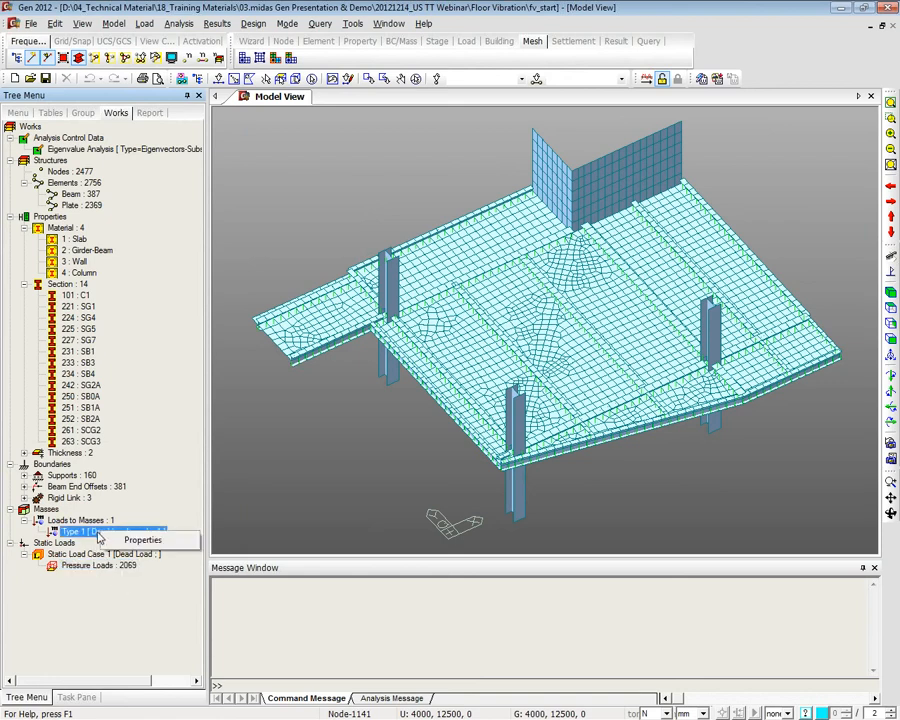
click(125, 541)
click(445, 436)
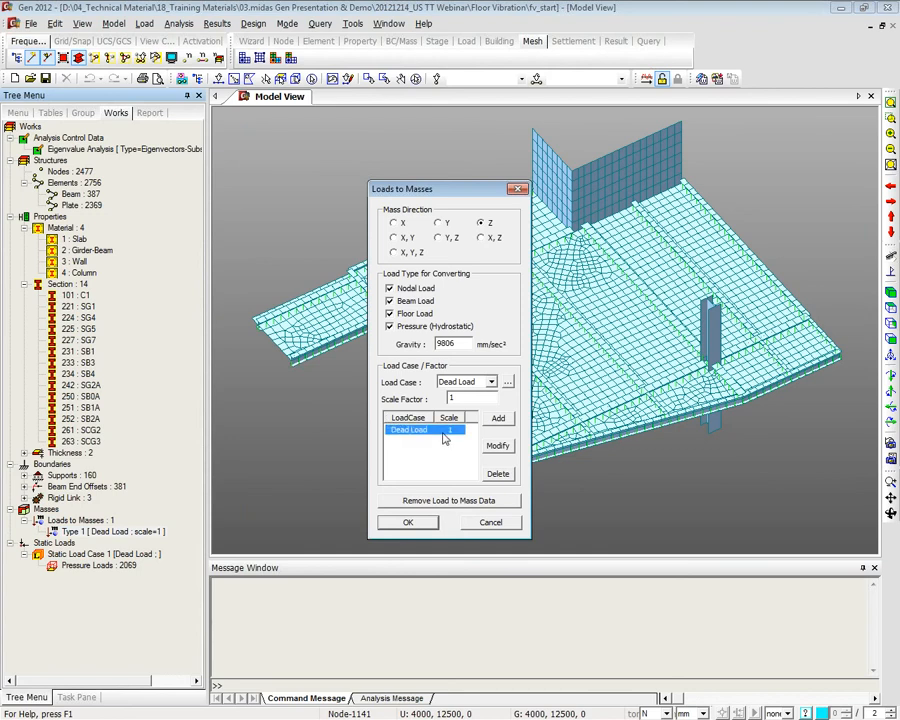
click(461, 399)
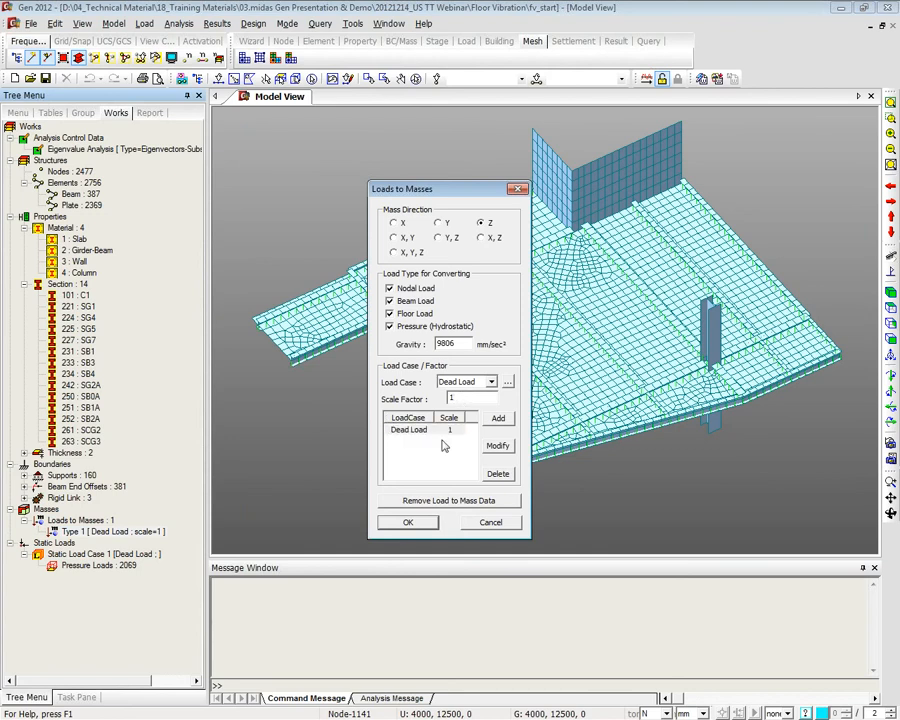
click(438, 431)
click(503, 525)
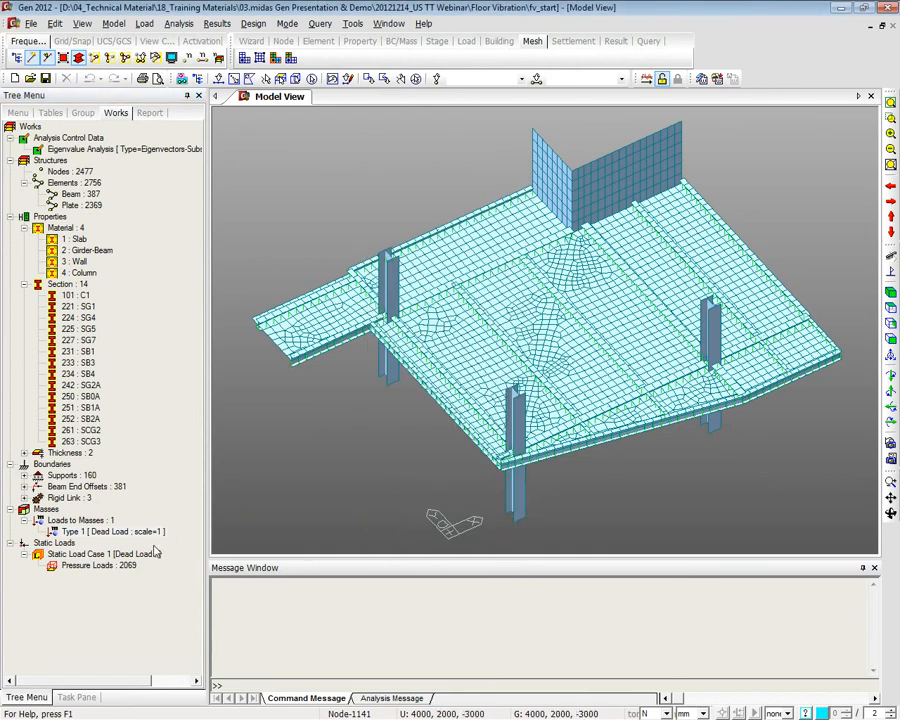
click(100, 566)
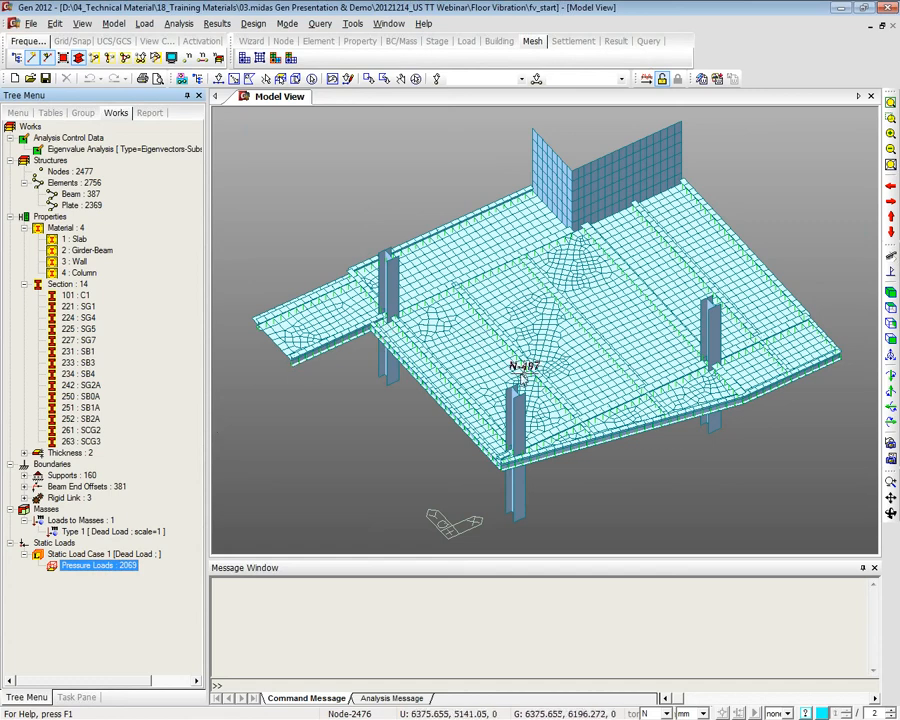
click(100, 531)
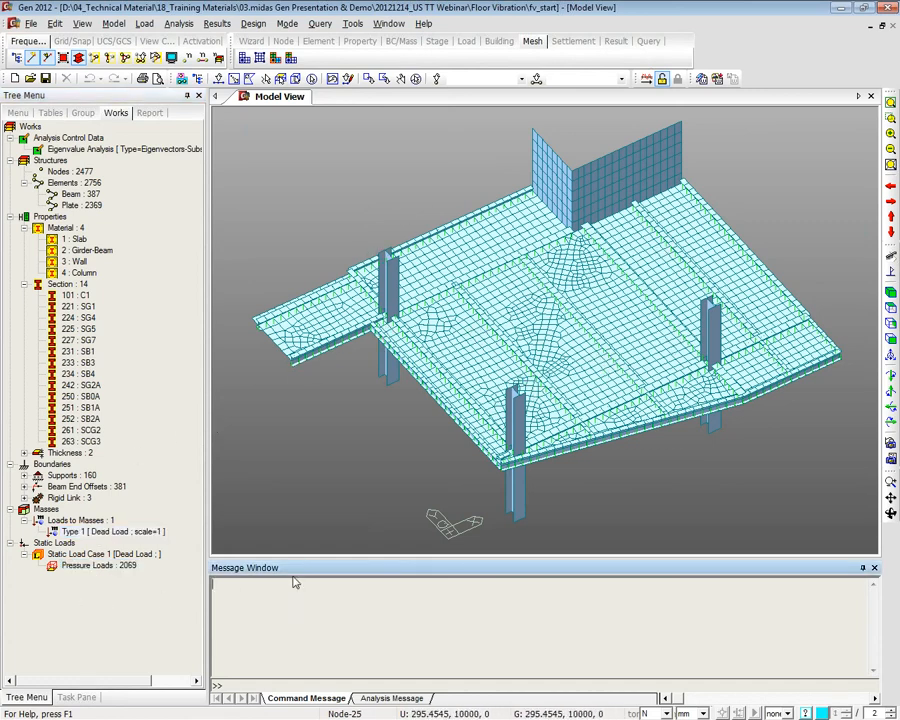
Check the structure type settings for the mass control parameters and self-weight conversion, and leave them without changes
click(113, 23)
click(126, 41)
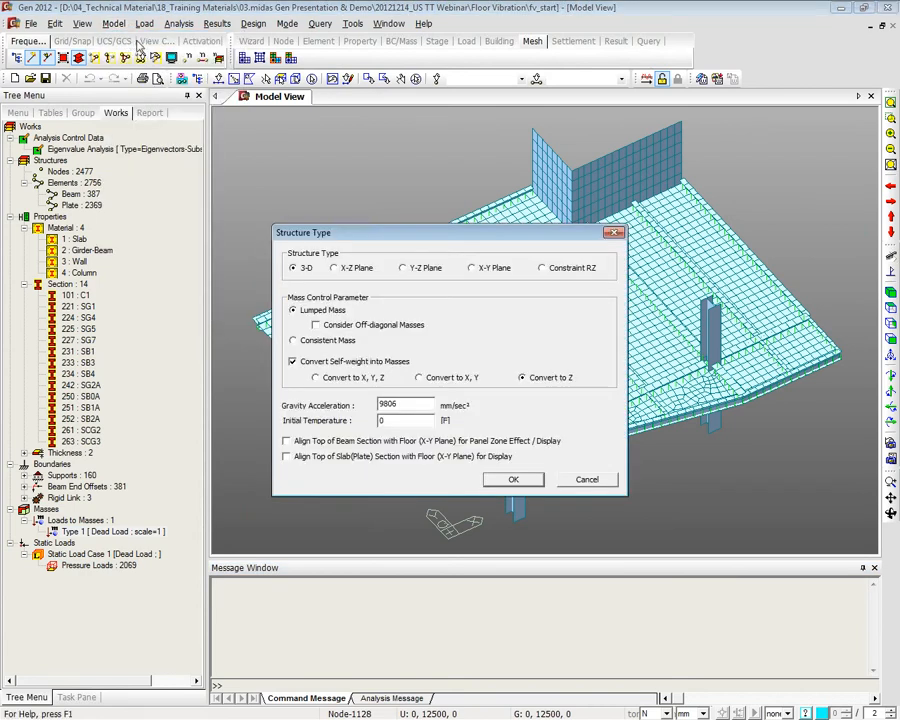
click(622, 233)
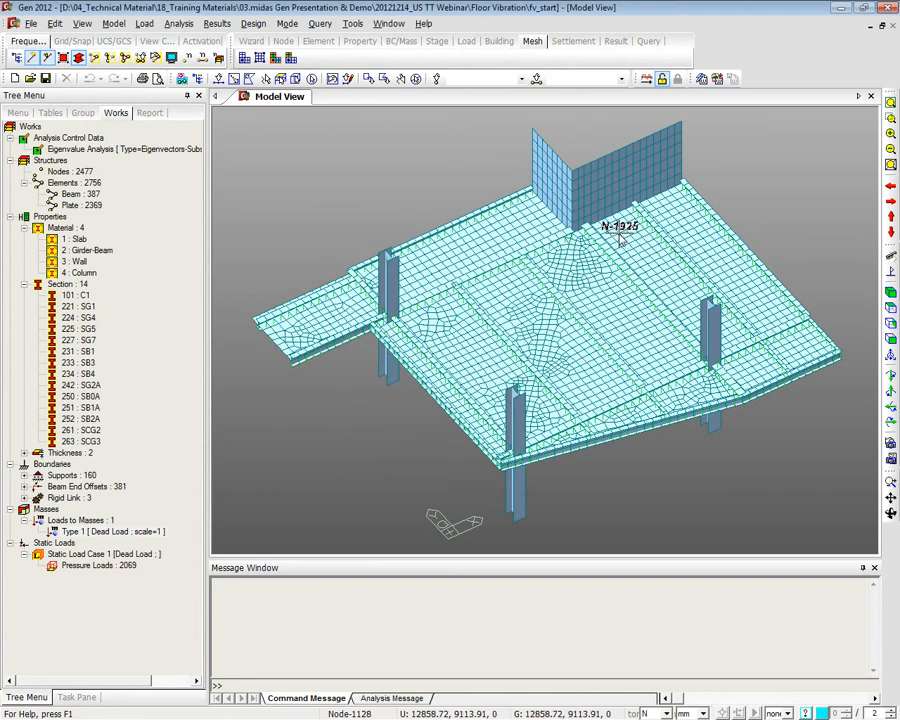
Run the analysis and display vibration mode shape Mode 1 with legend and contour
click(646, 80)
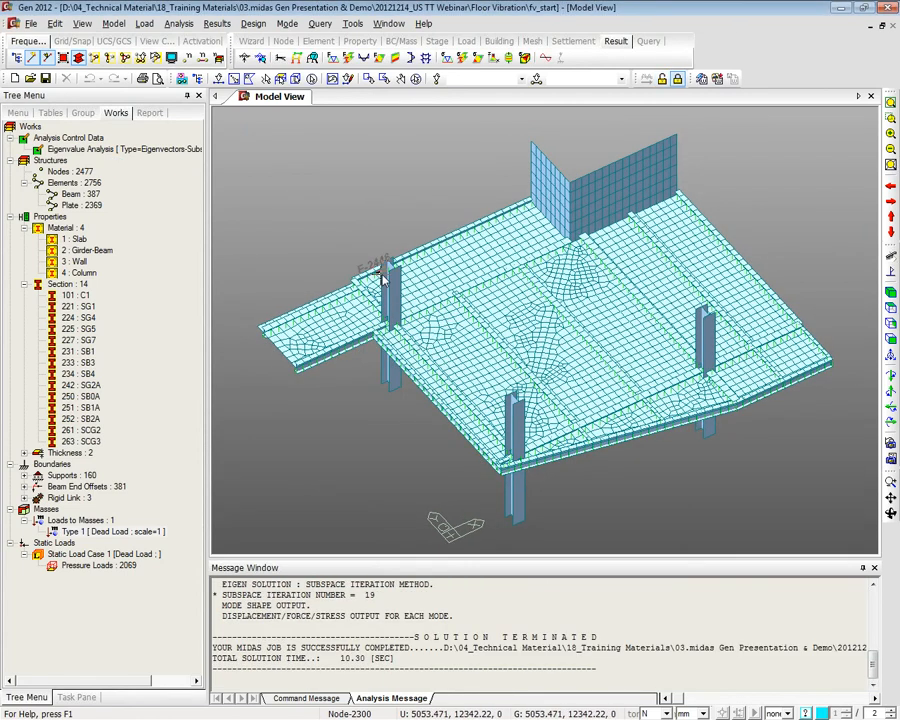
drag(508, 520, 318, 168)
right_drag(318, 168, 331, 168)
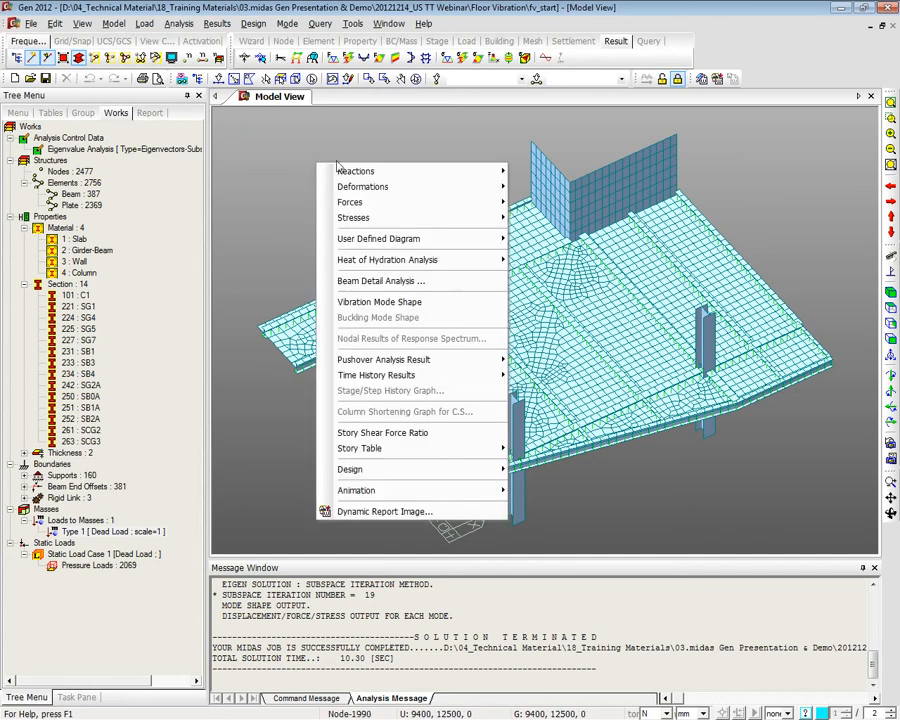
click(396, 303)
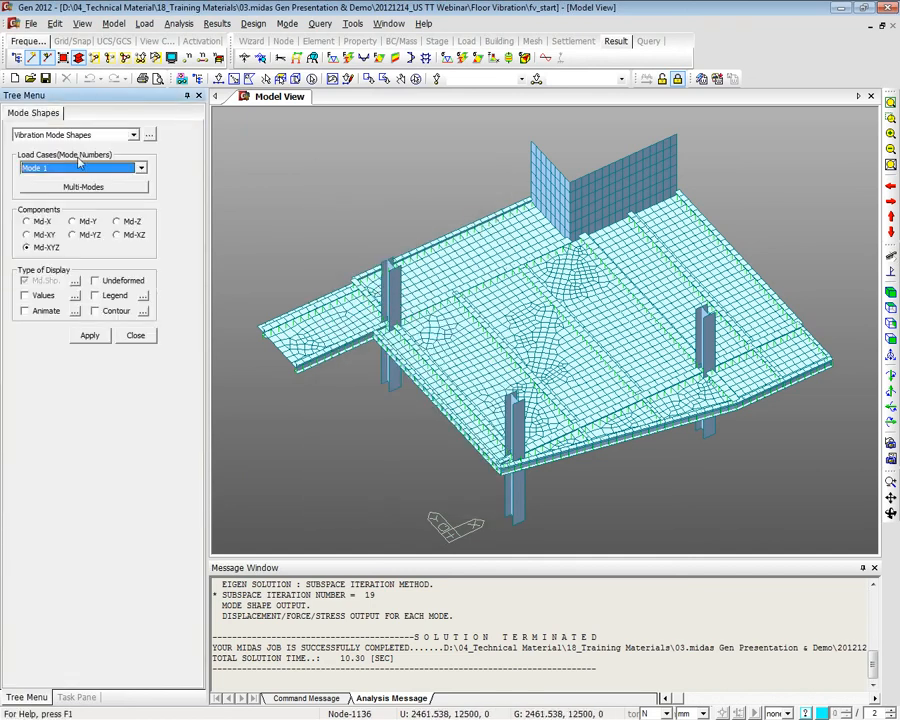
click(95, 295)
click(90, 336)
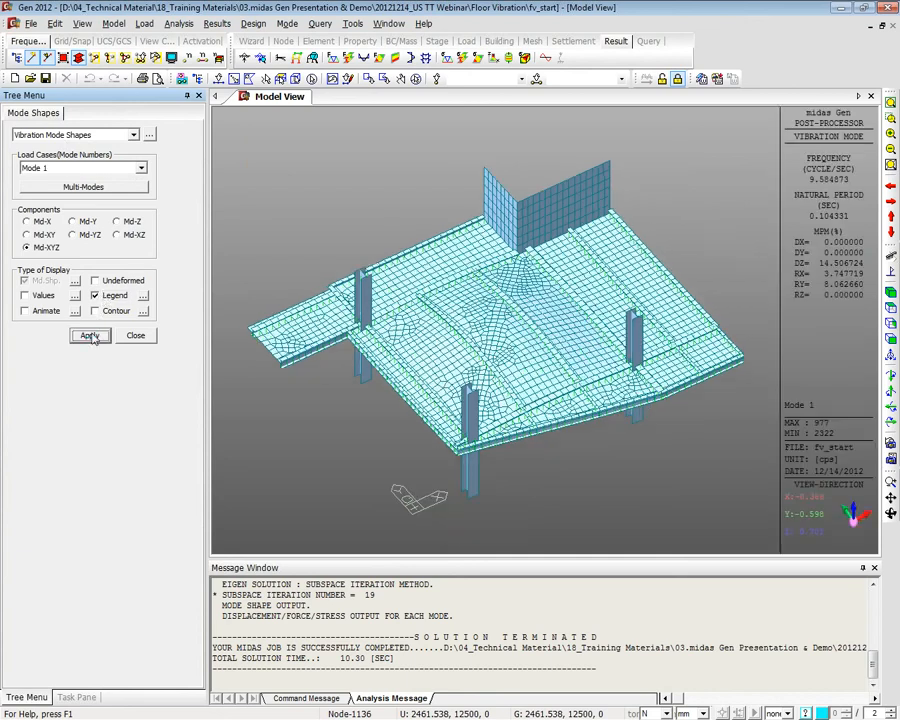
click(95, 310)
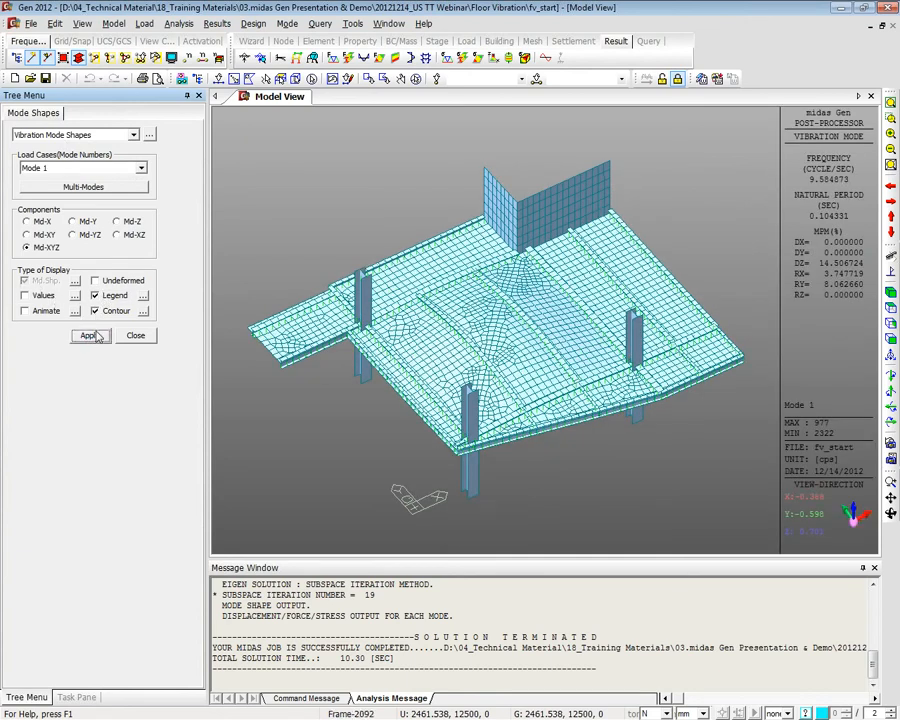
click(90, 336)
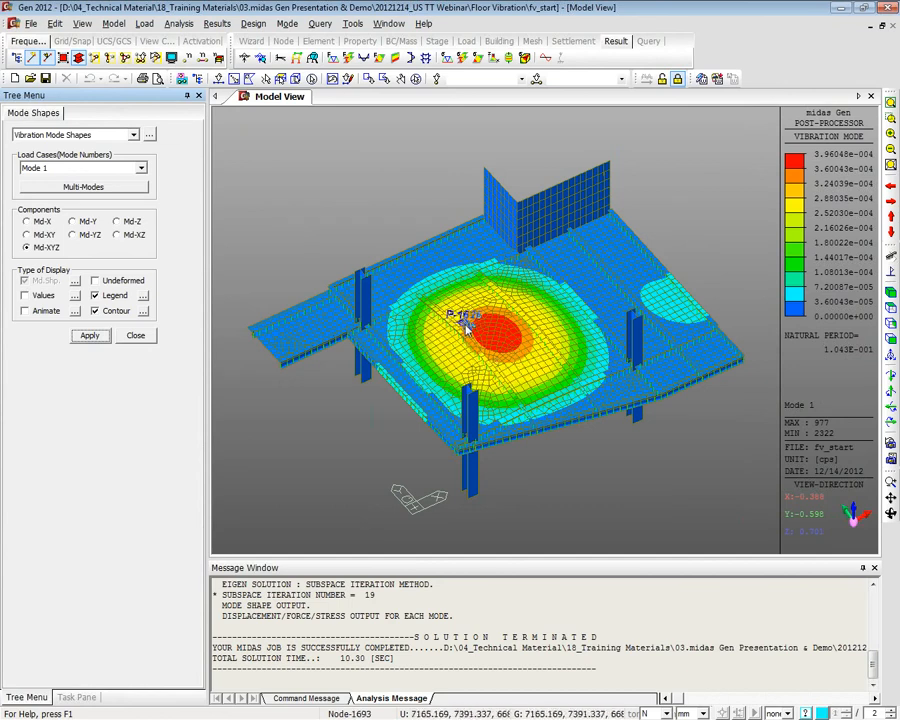
View the contoured vibration mode shapes of Mode 2, Mode 3 and Mode 4 one after another
click(70, 168)
click(70, 180)
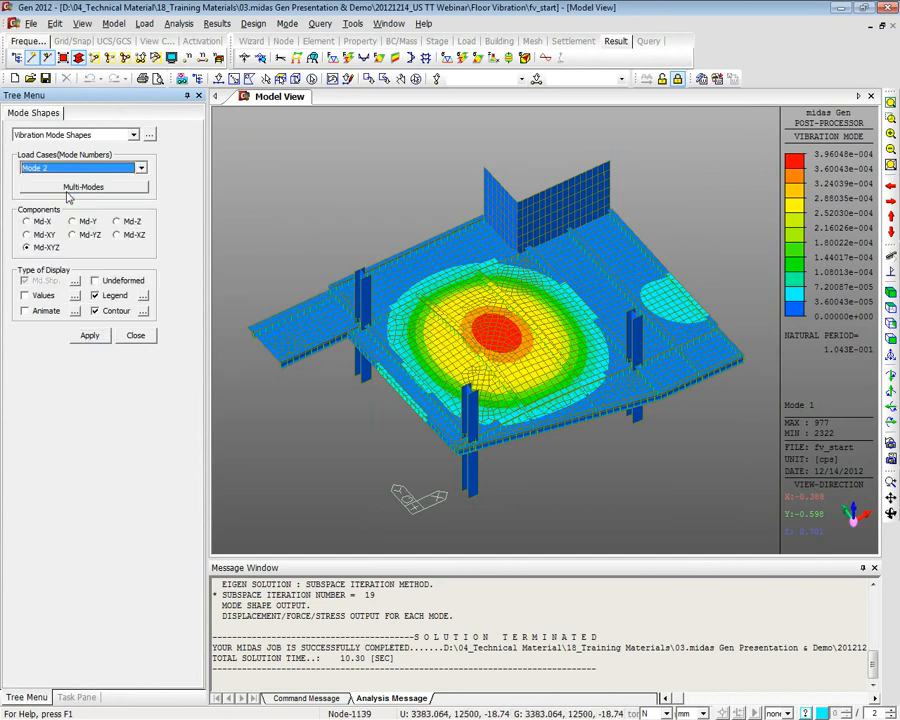
click(89, 335)
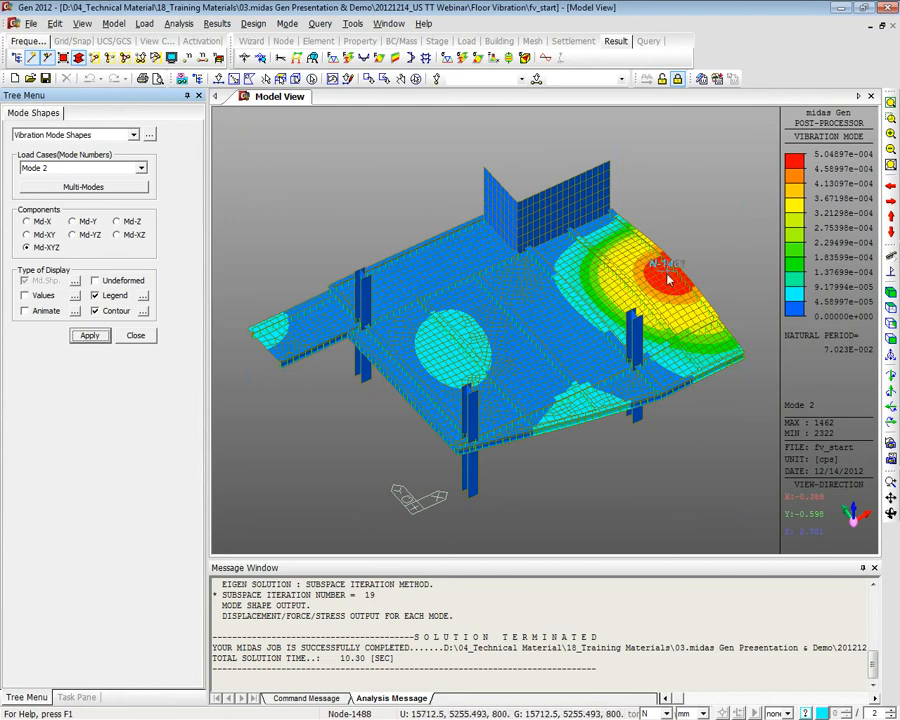
click(115, 168)
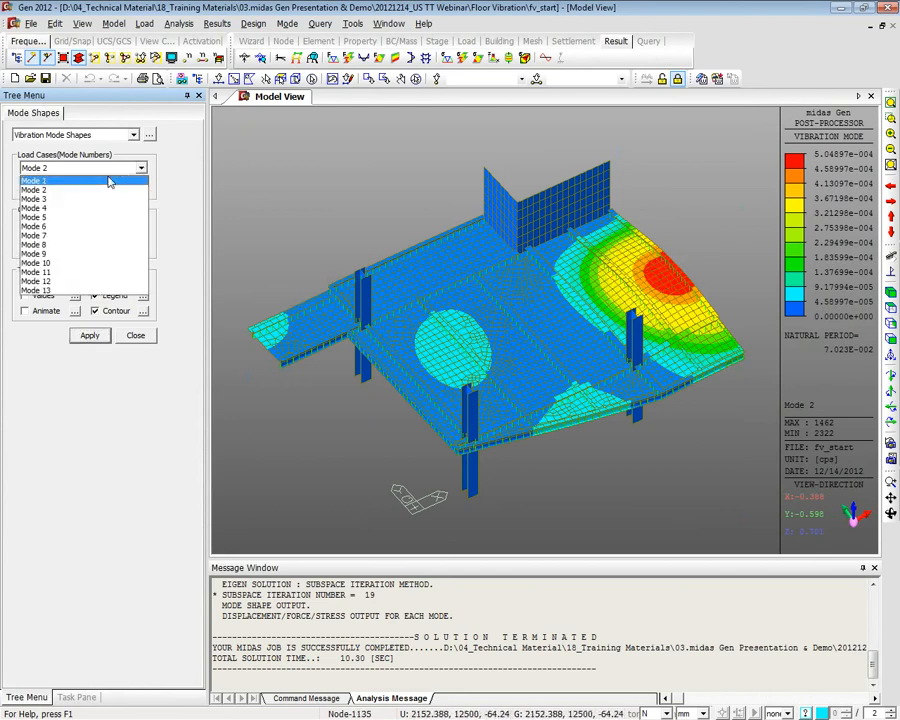
click(100, 199)
click(89, 335)
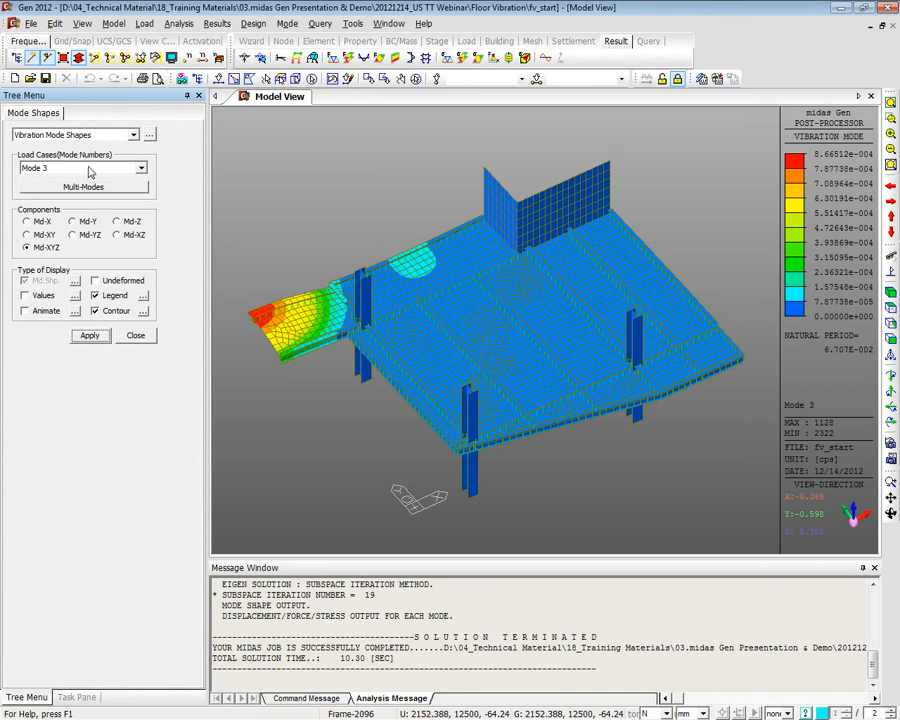
click(88, 170)
click(78, 209)
click(100, 336)
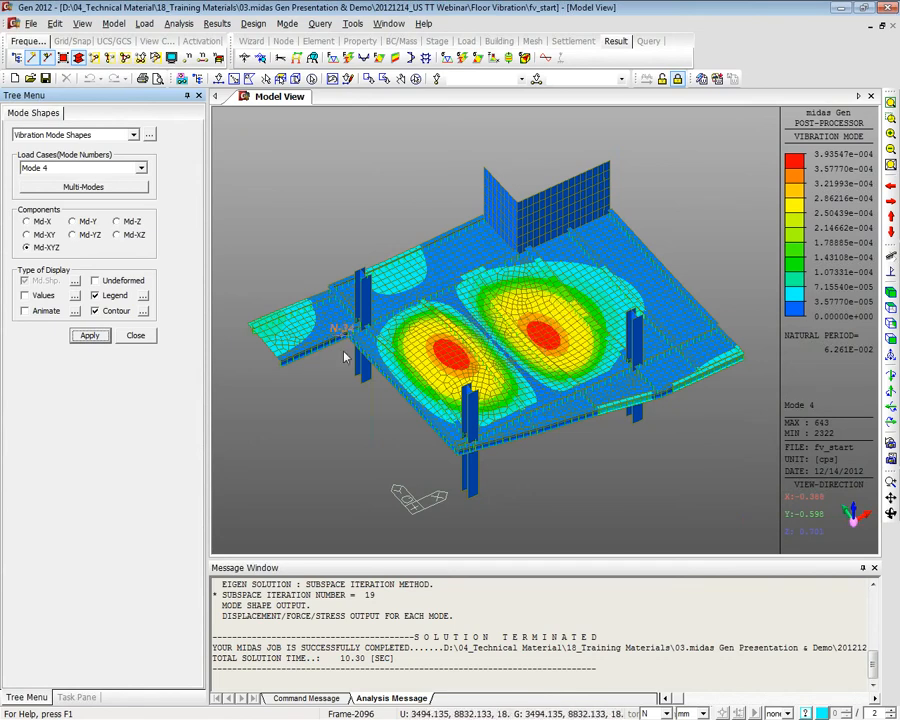
Display the vibration mode shapes of Modes 1, 2, 4 and 12 together in multiple windows with vertical tiling
click(66, 168)
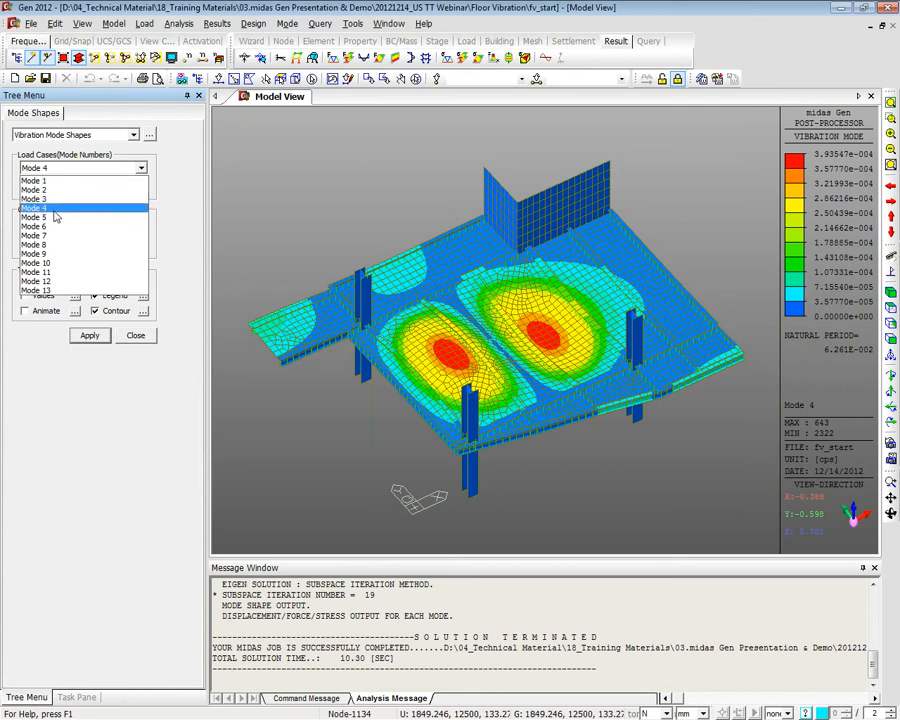
click(50, 207)
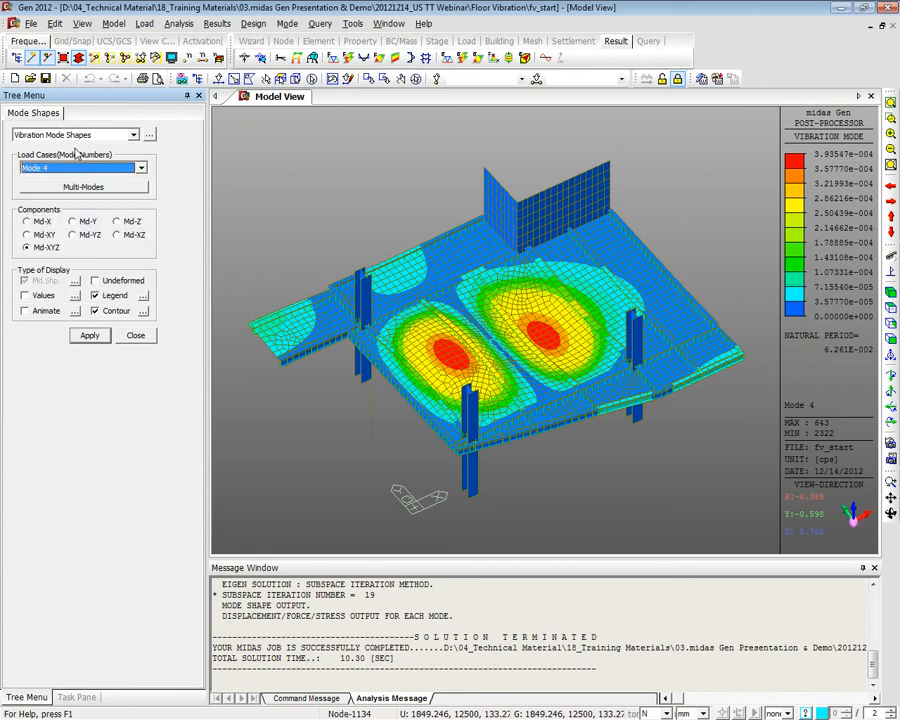
click(83, 187)
click(370, 336)
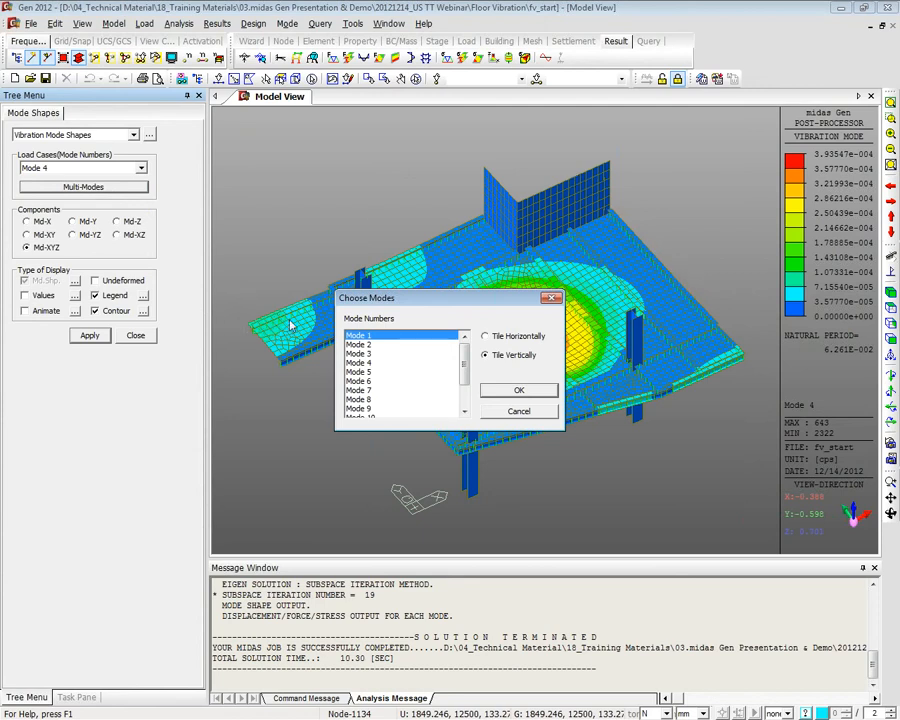
click(381, 363)
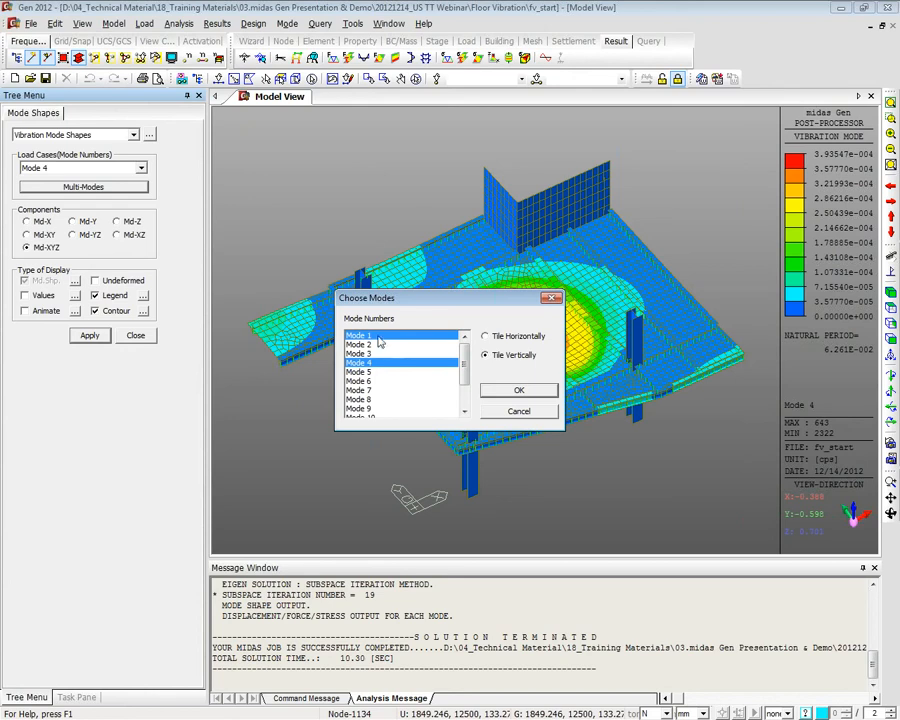
click(377, 344)
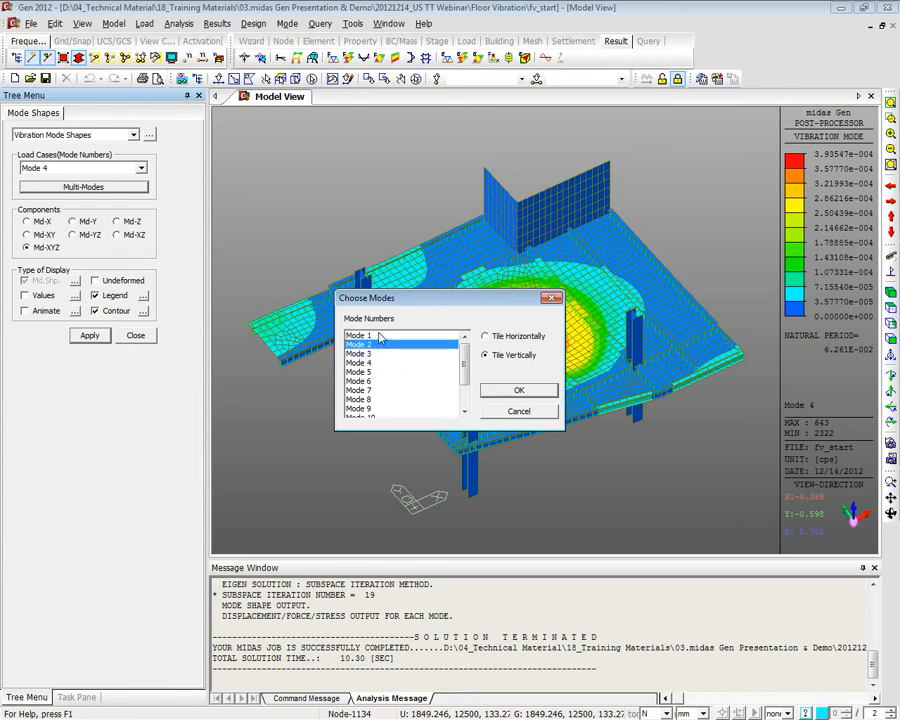
click(380, 336)
ctrl+click(380, 344)
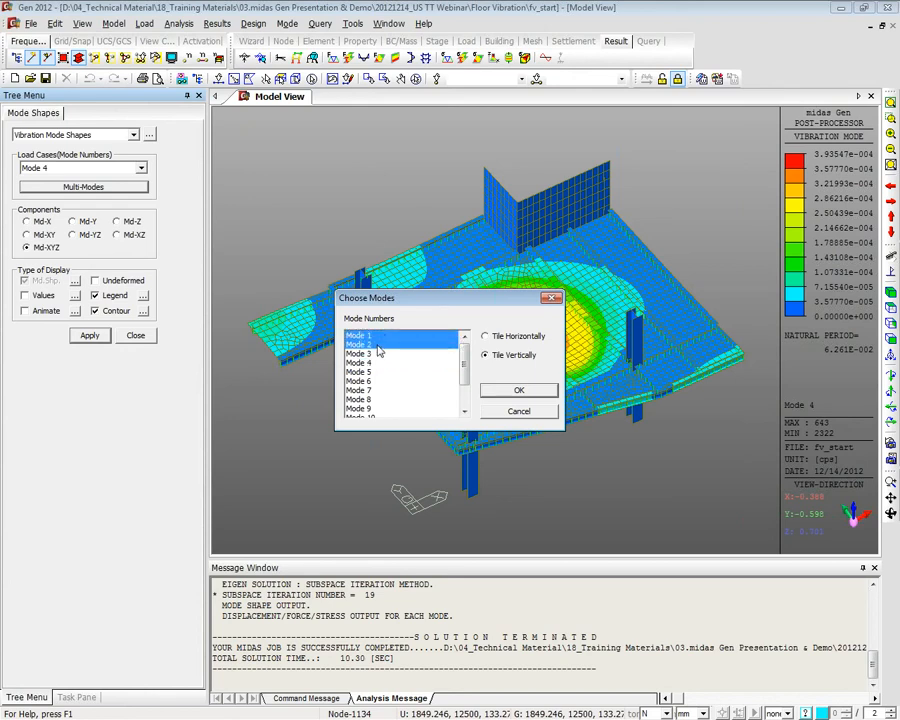
ctrl+click(380, 363)
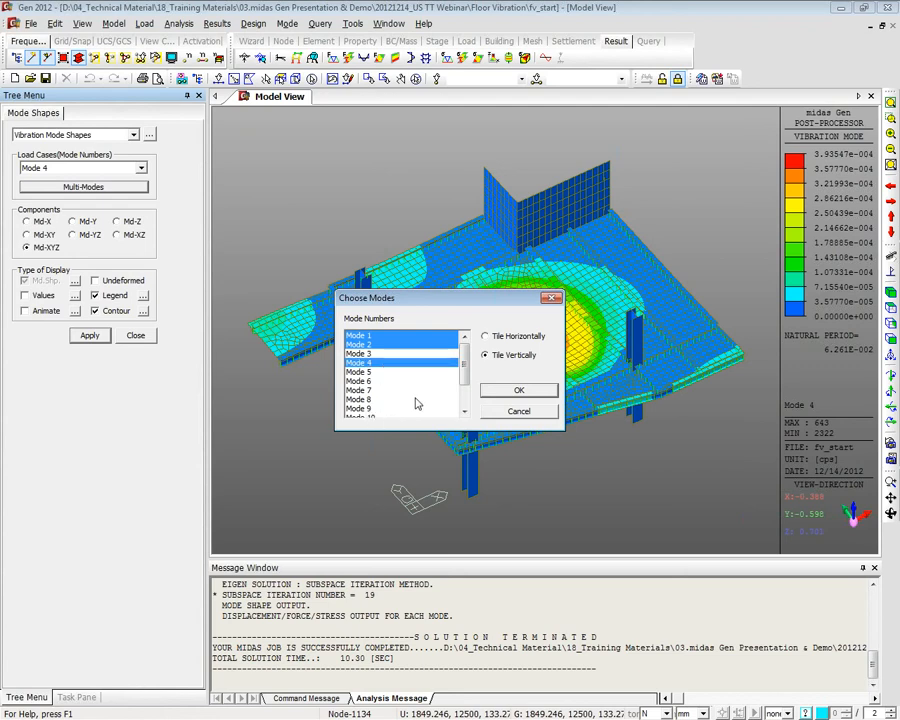
drag(468, 377, 468, 394)
ctrl+click(381, 415)
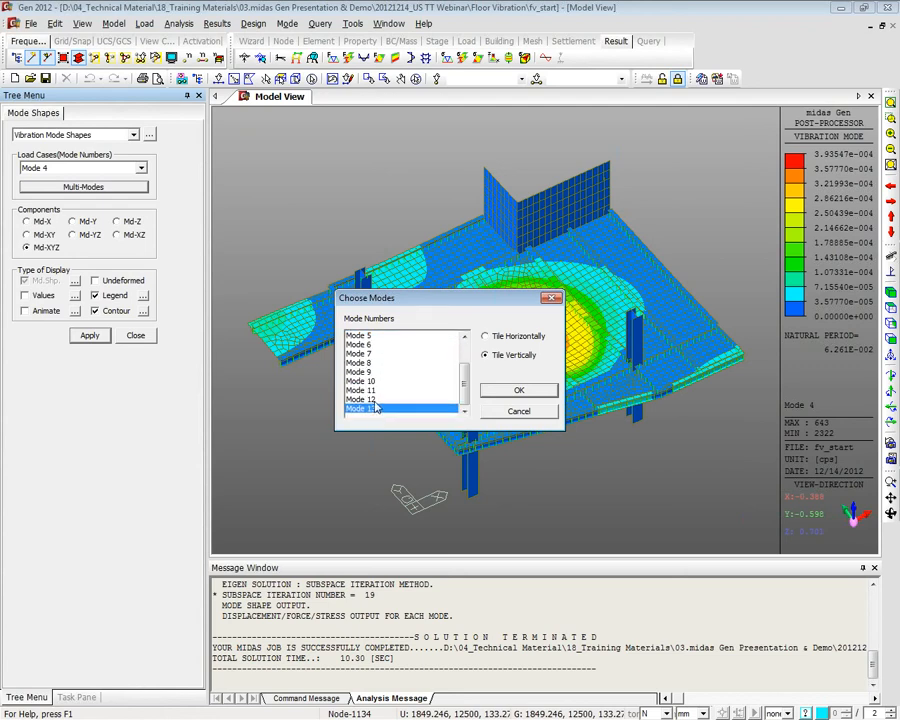
click(375, 400)
scroll(375, 390, up, 2)
click(375, 336)
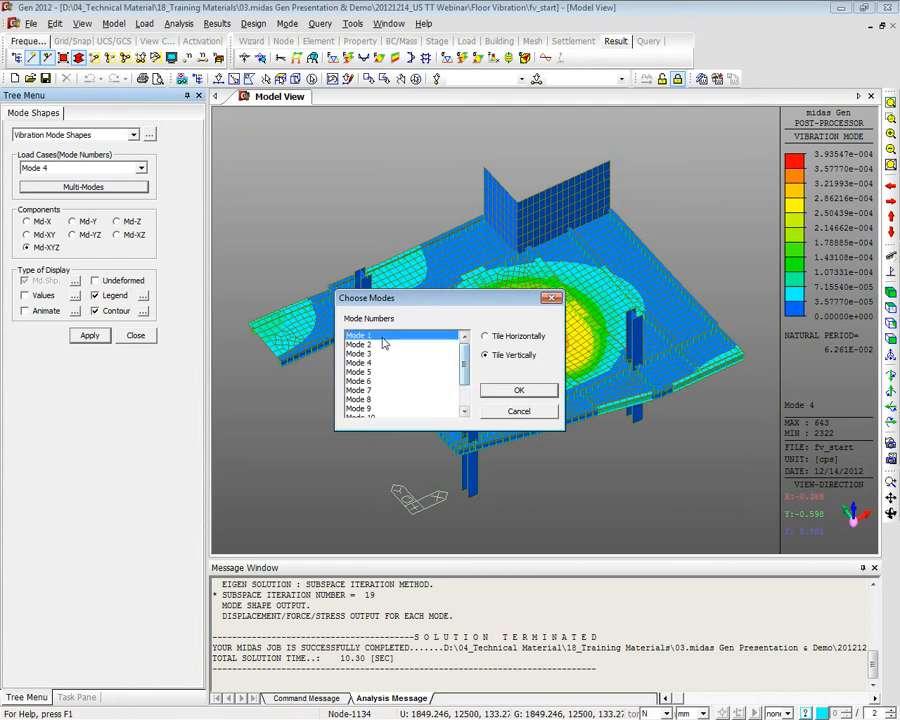
ctrl+click(376, 345)
ctrl+click(371, 363)
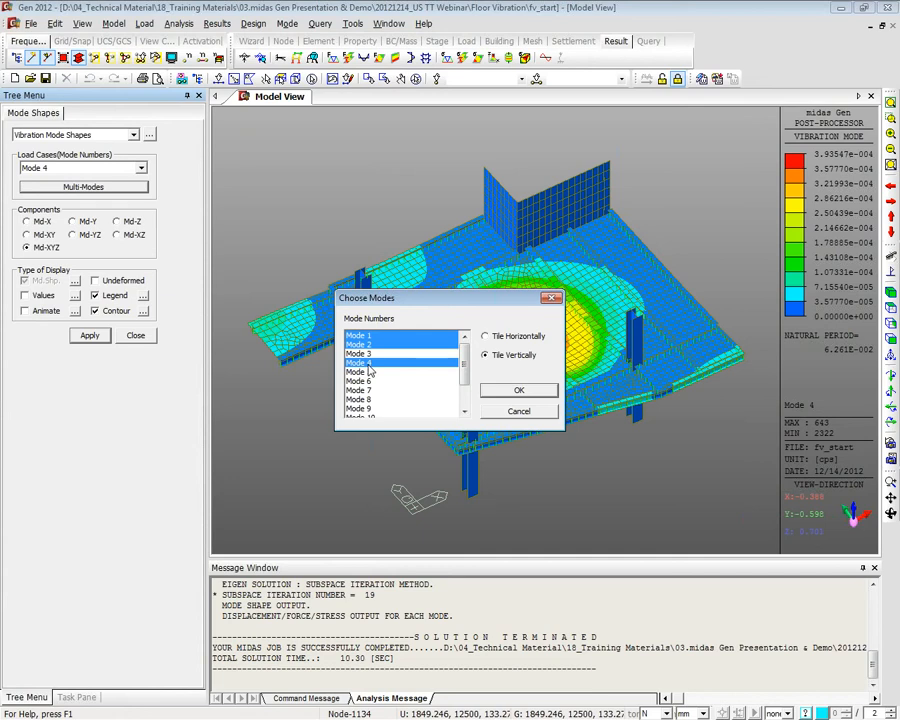
click(519, 390)
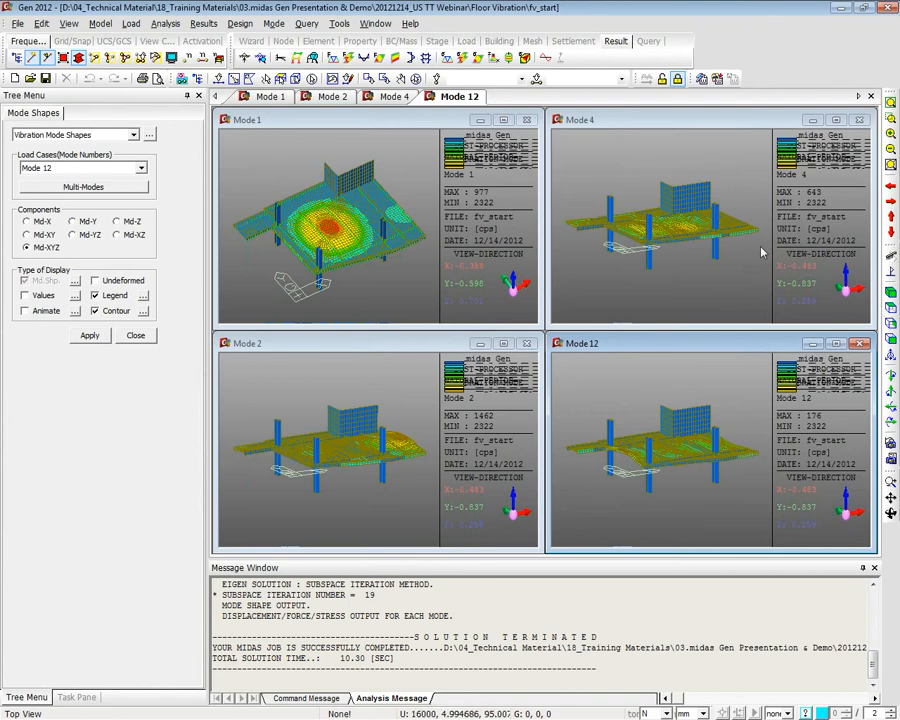
Switch the Mode 4, Mode 2 and Mode 12 windows to the top view
click(713, 137)
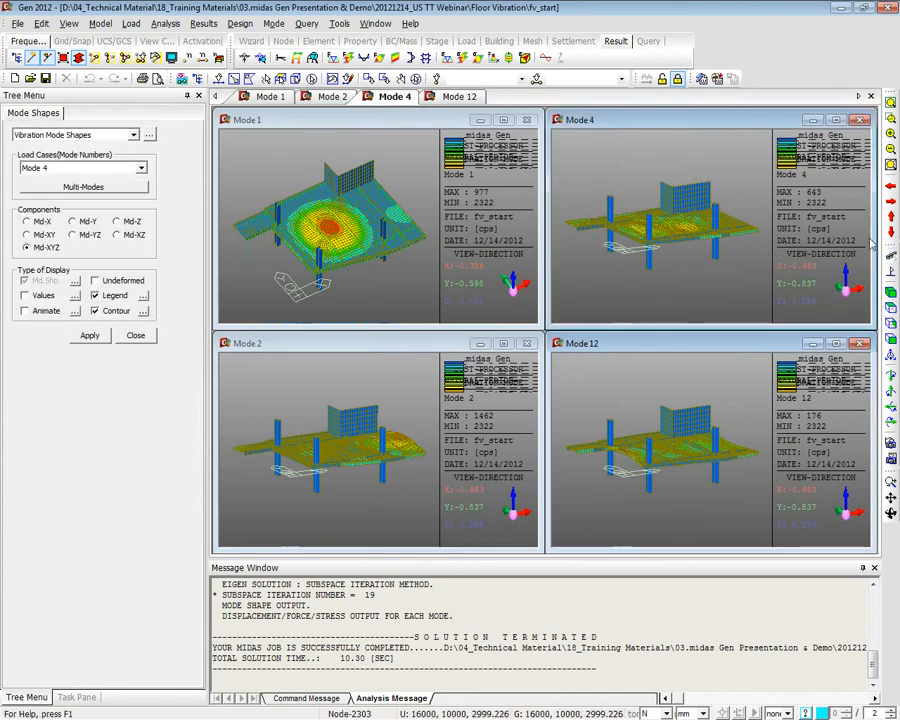
click(891, 308)
click(430, 350)
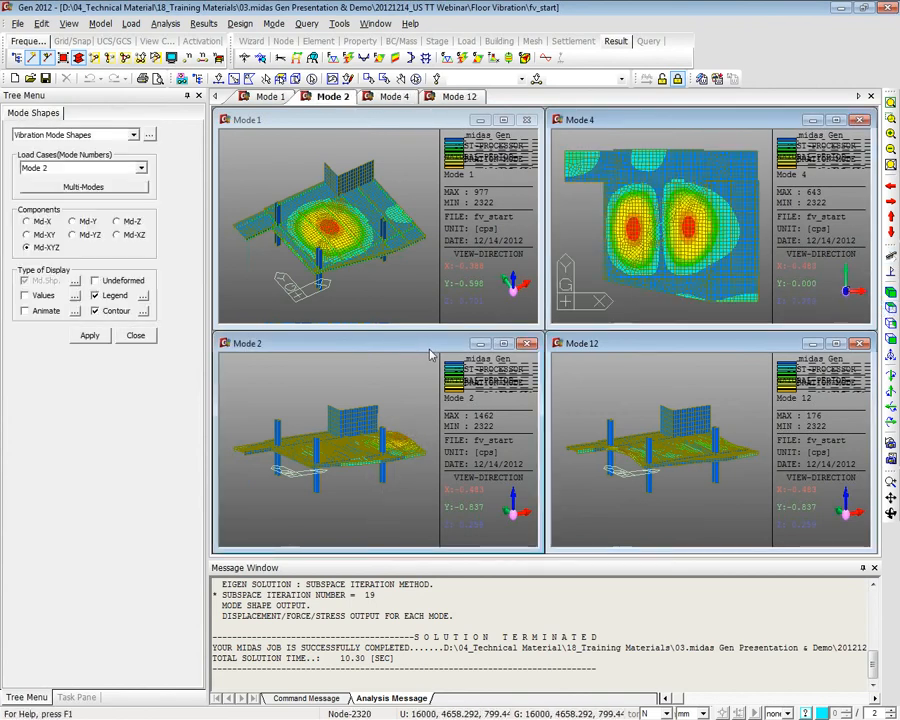
click(891, 308)
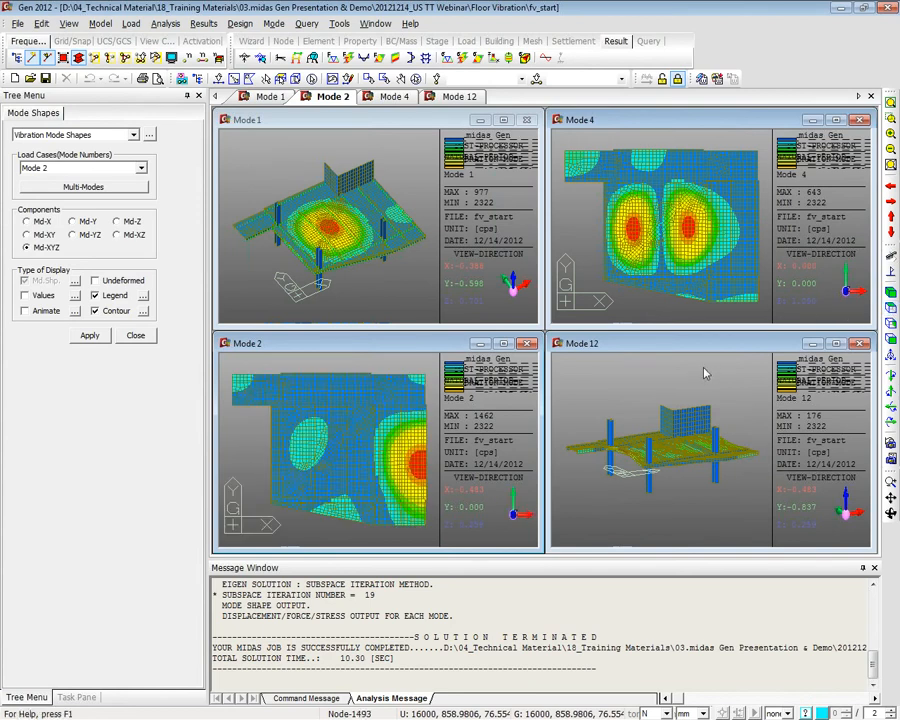
click(698, 356)
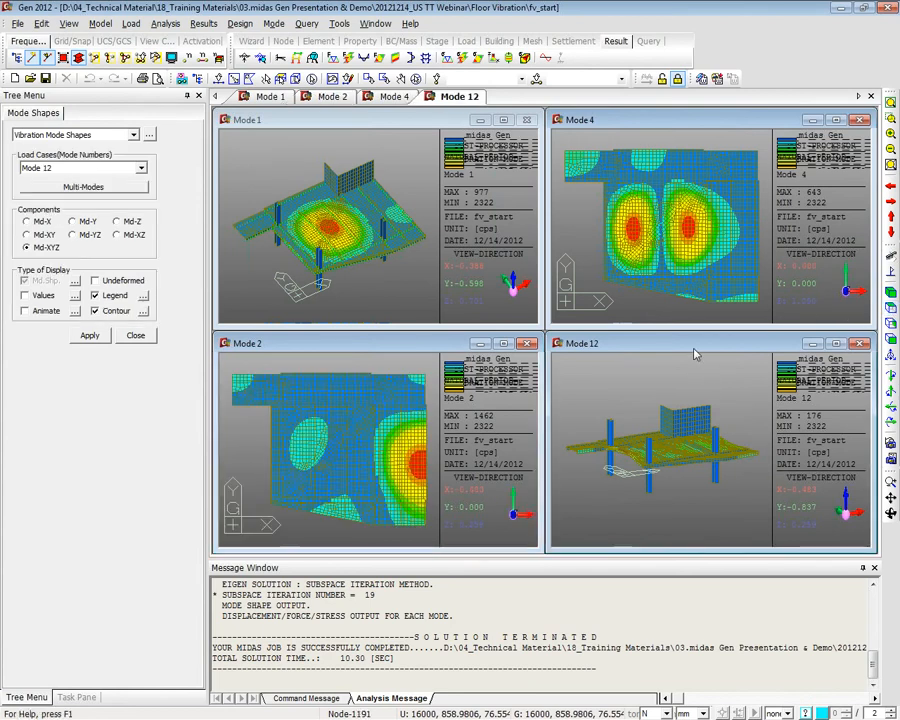
click(891, 308)
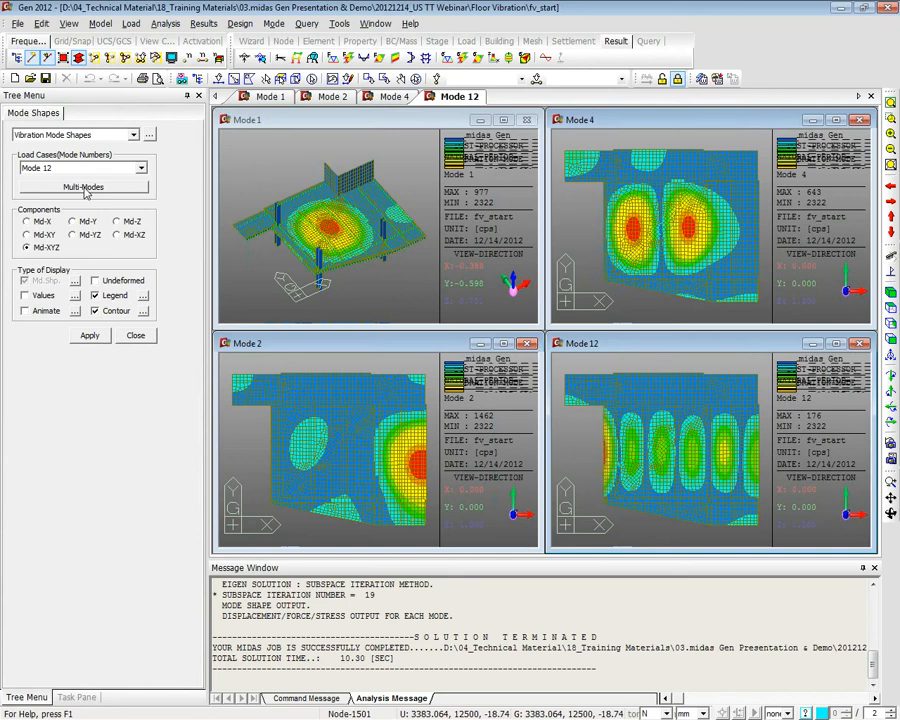
Open the eigenvalue mode result table full size and examine the frequencies and periods of Modes 1, 2 and 4
click(149, 135)
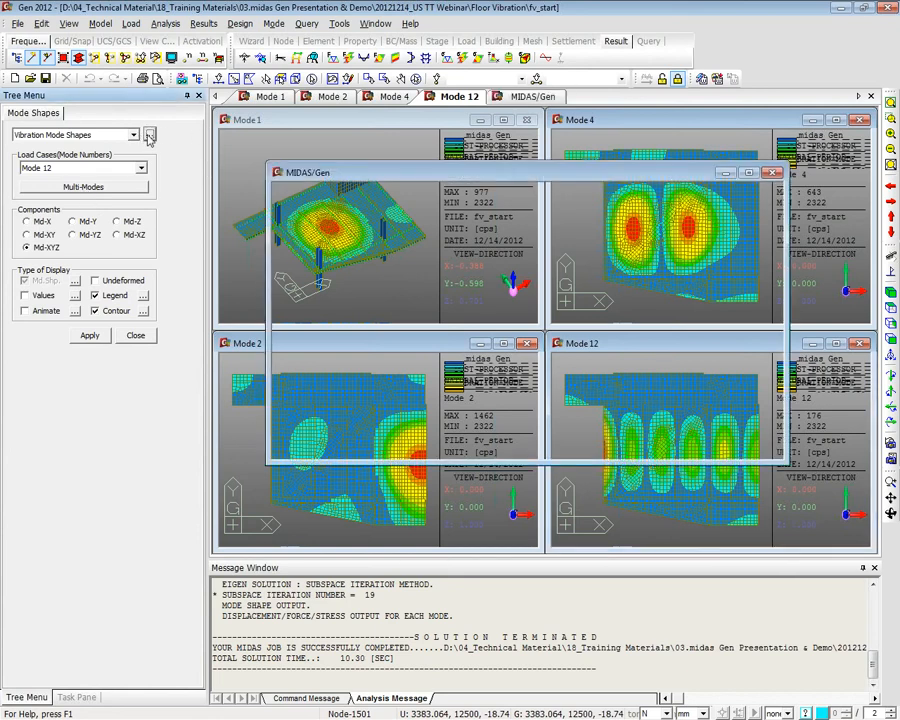
click(583, 461)
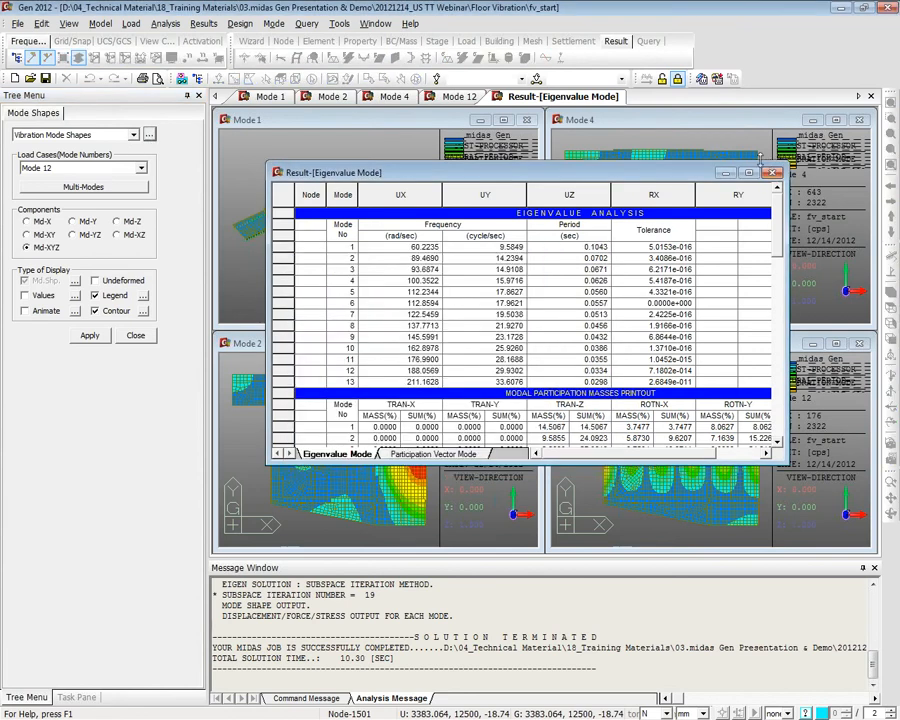
click(749, 173)
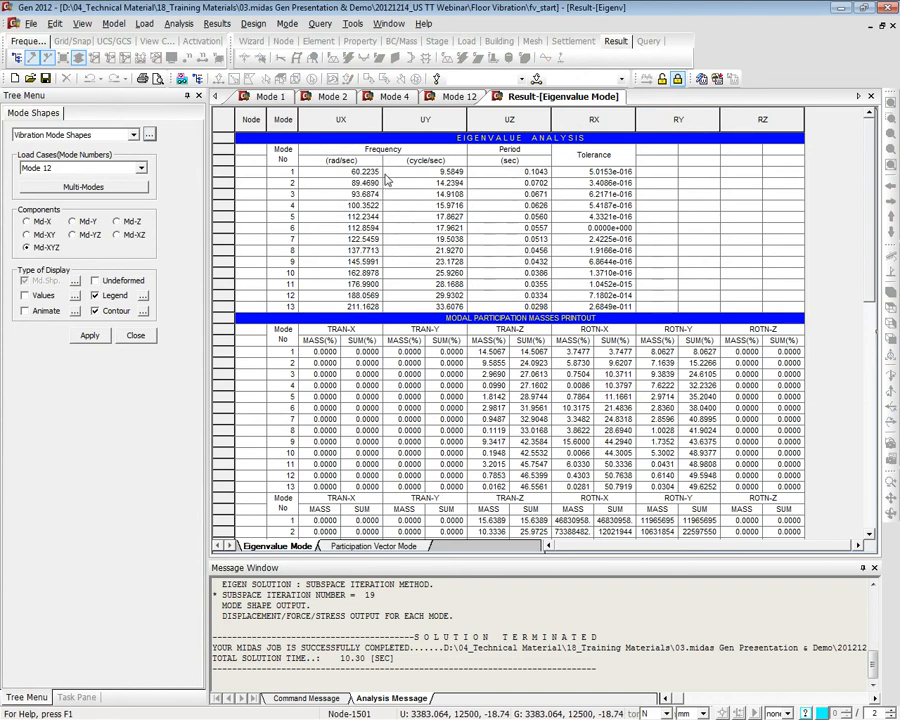
drag(361, 173, 500, 173)
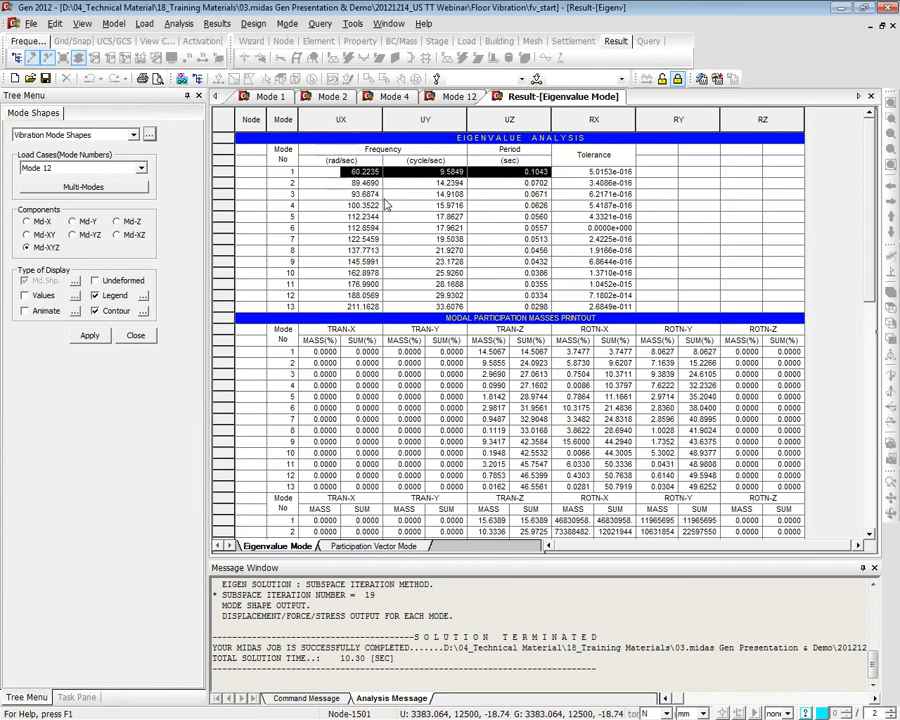
click(366, 192)
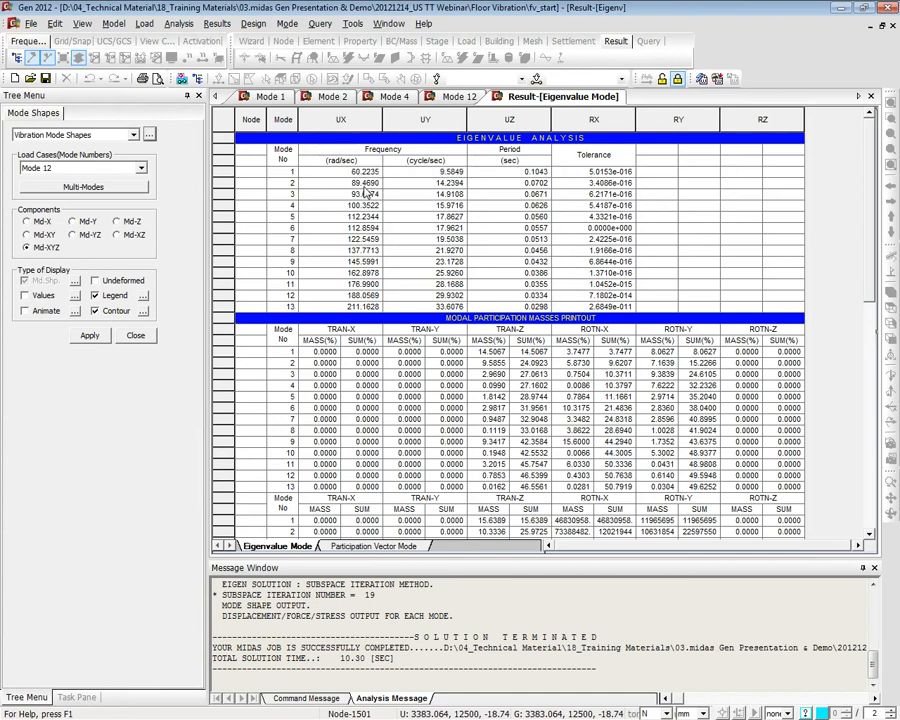
drag(366, 184, 422, 181)
click(420, 208)
drag(428, 206, 470, 207)
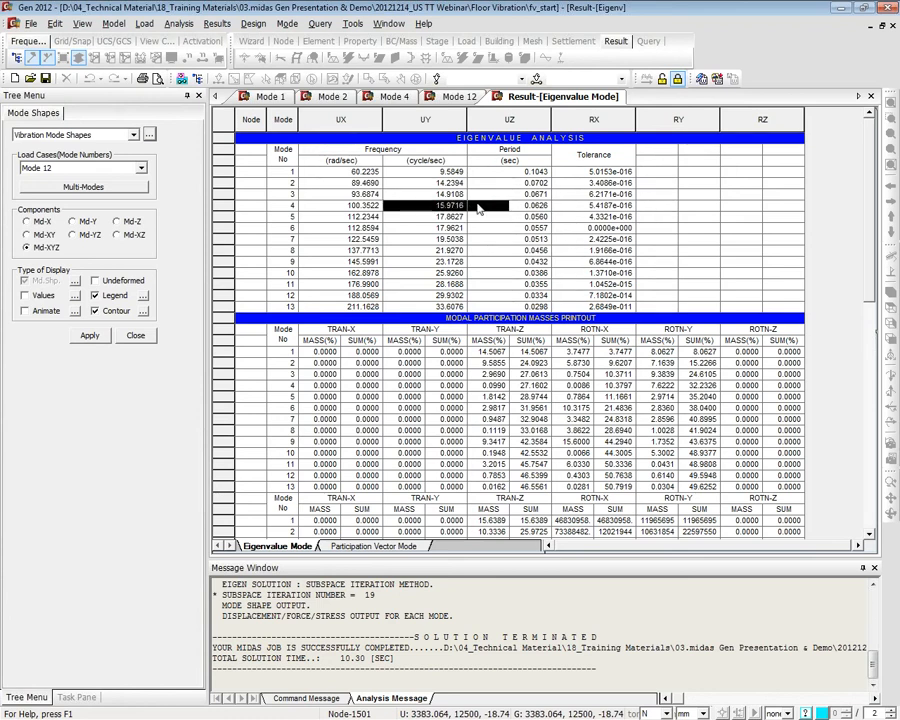
click(465, 250)
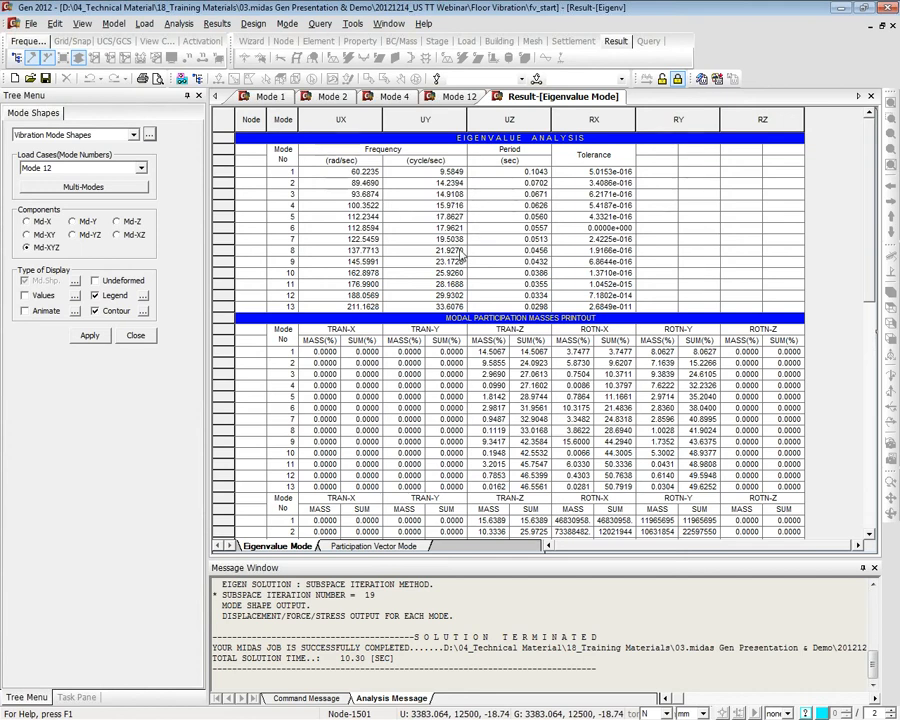
Display the vibration mode shapes of Modes 1, 4, 8 and 13 together in vertically tiled windows
click(264, 96)
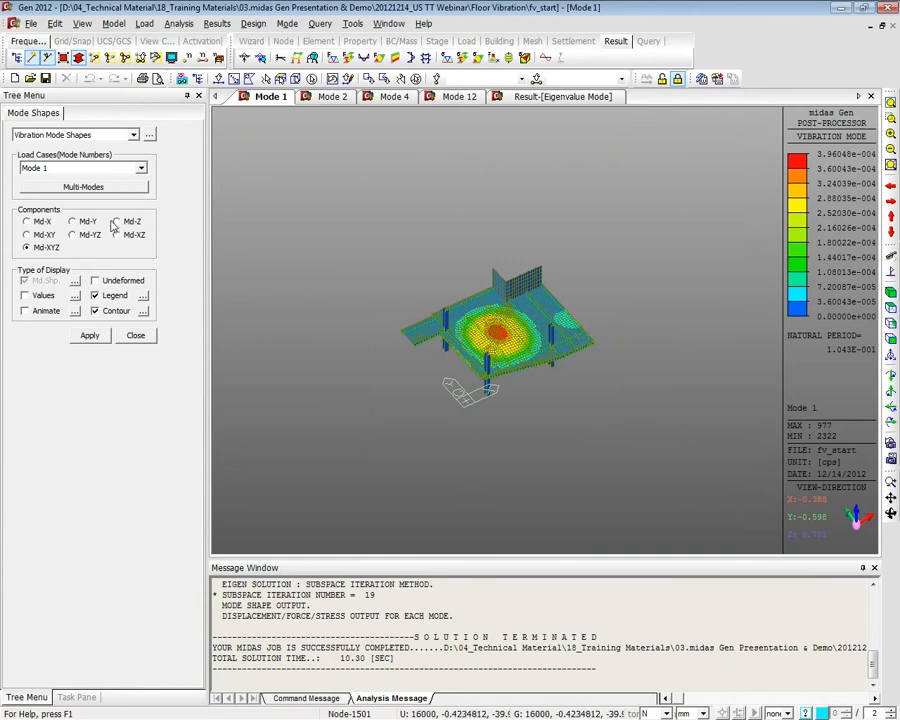
click(97, 192)
click(96, 191)
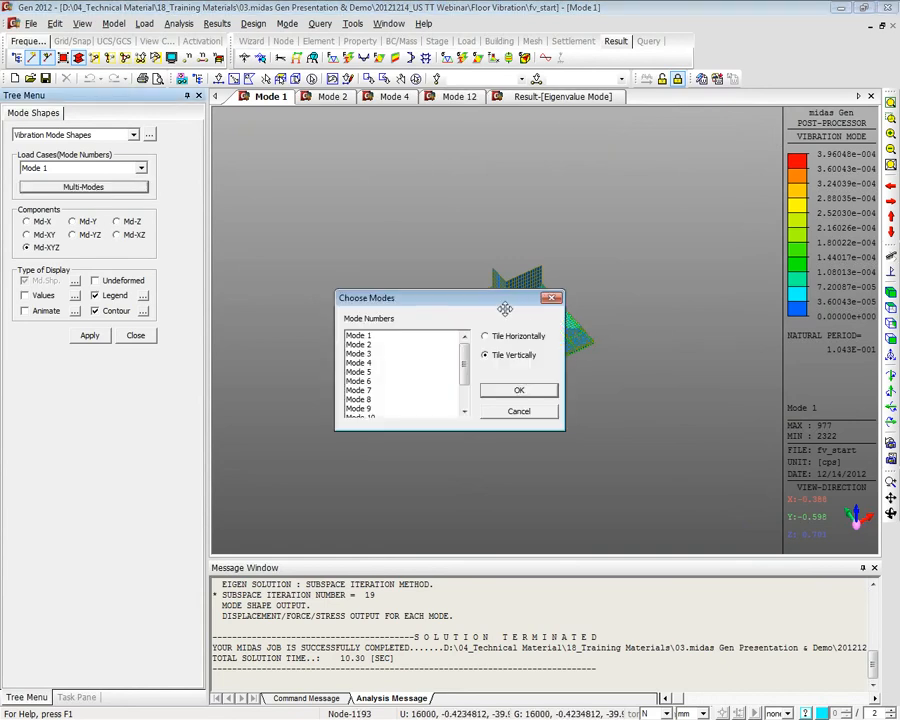
click(368, 338)
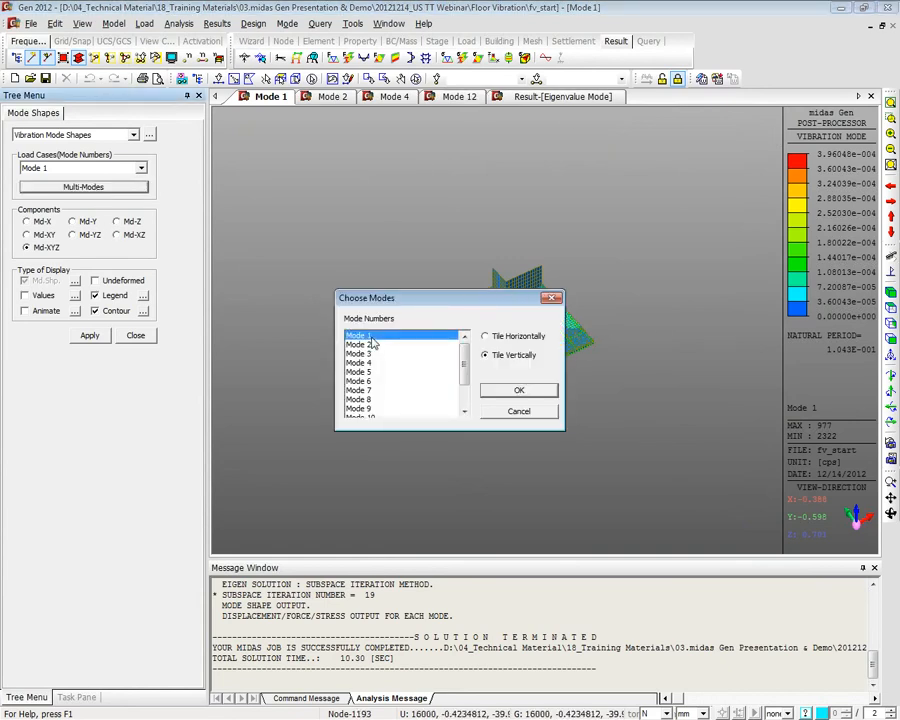
click(372, 362)
click(374, 399)
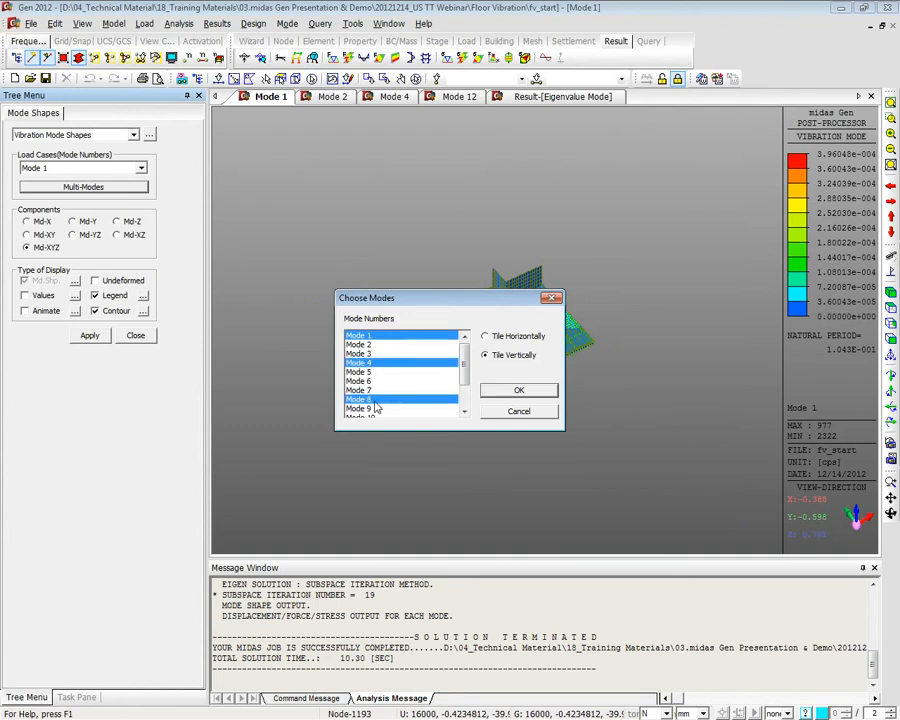
drag(464, 367, 462, 397)
click(362, 399)
click(518, 390)
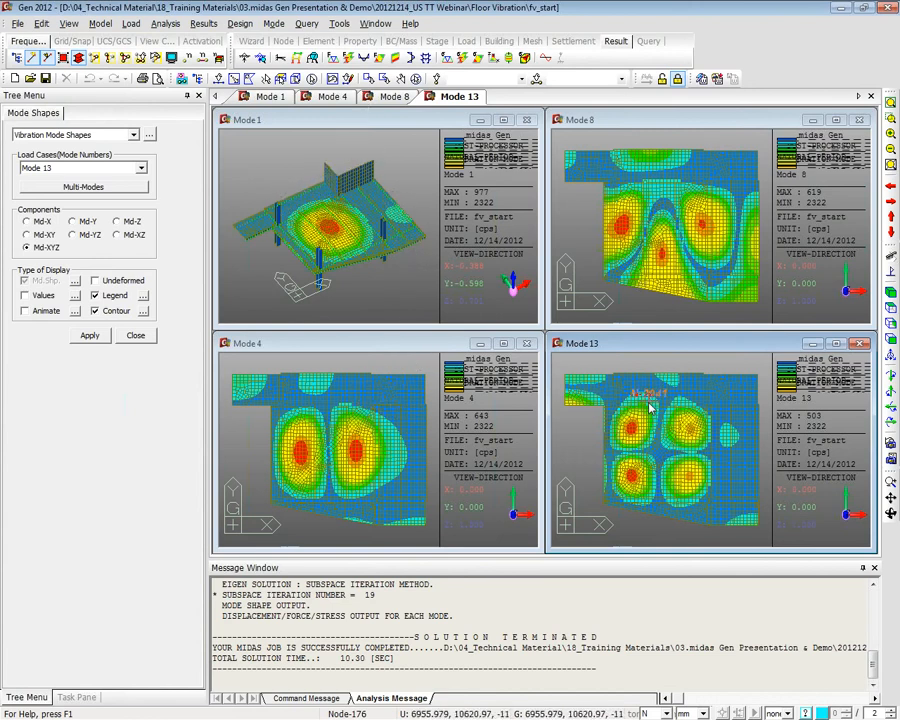
Copy the eigenvalue analysis rows for modes 1 to 13, with their headers, from the result table into a blank Excel sheet at A1
click(149, 134)
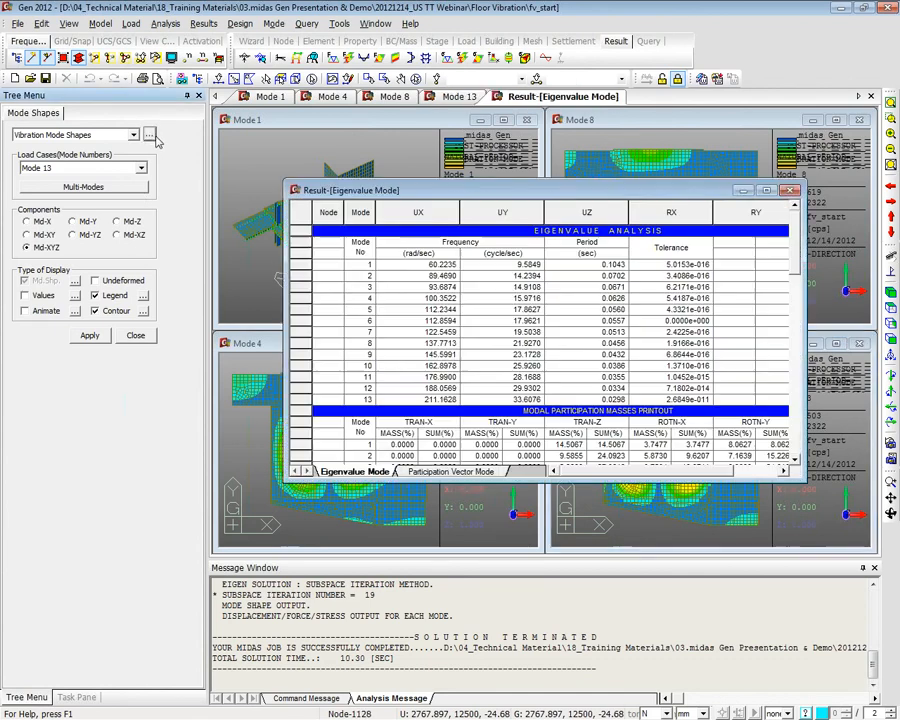
click(581, 463)
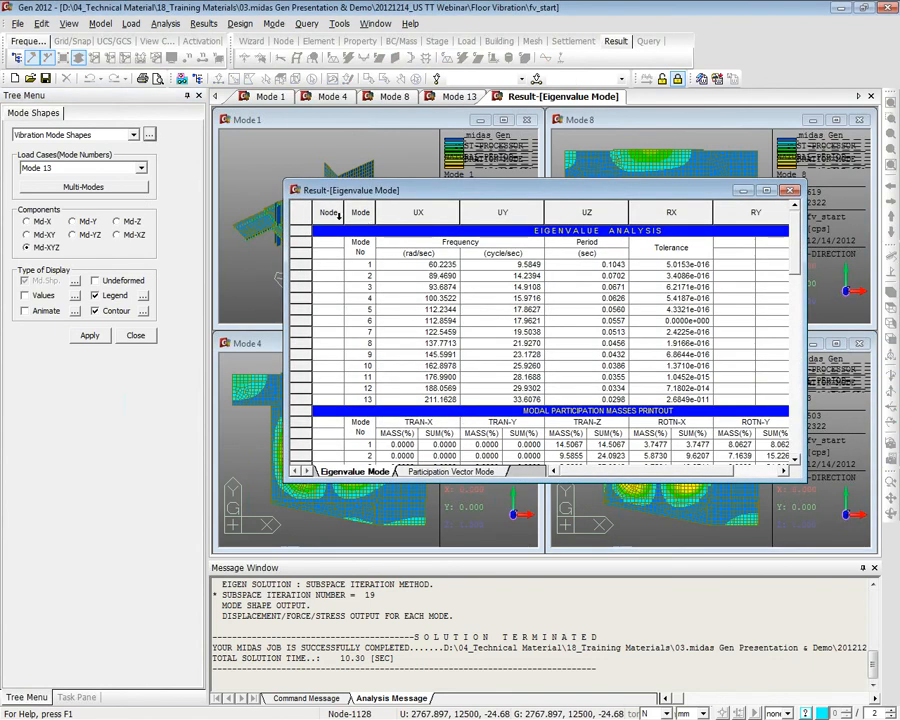
drag(327, 249, 675, 400)
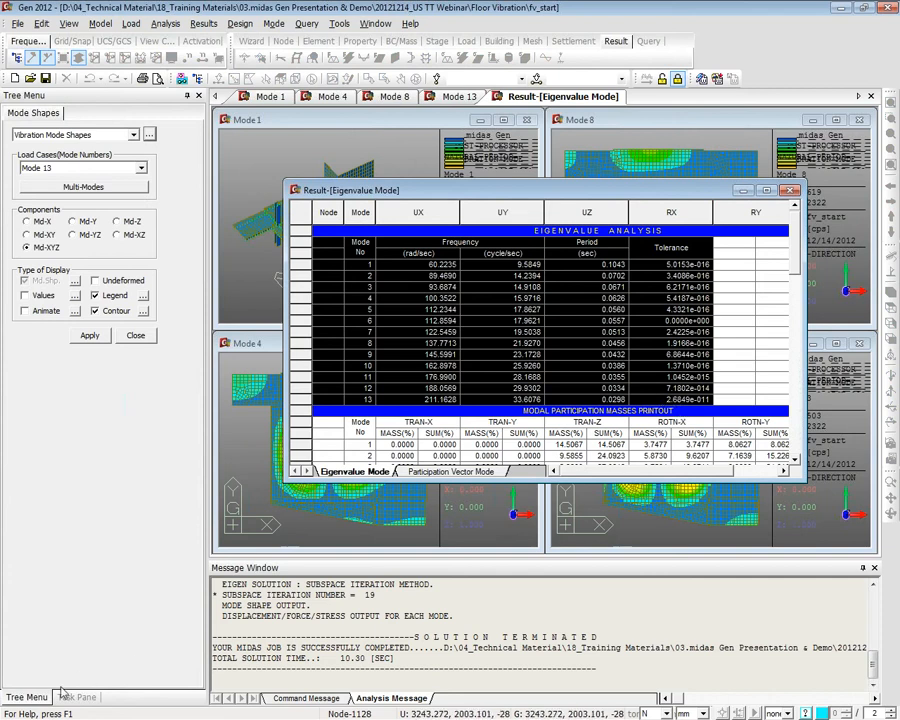
key(alt+Tab)
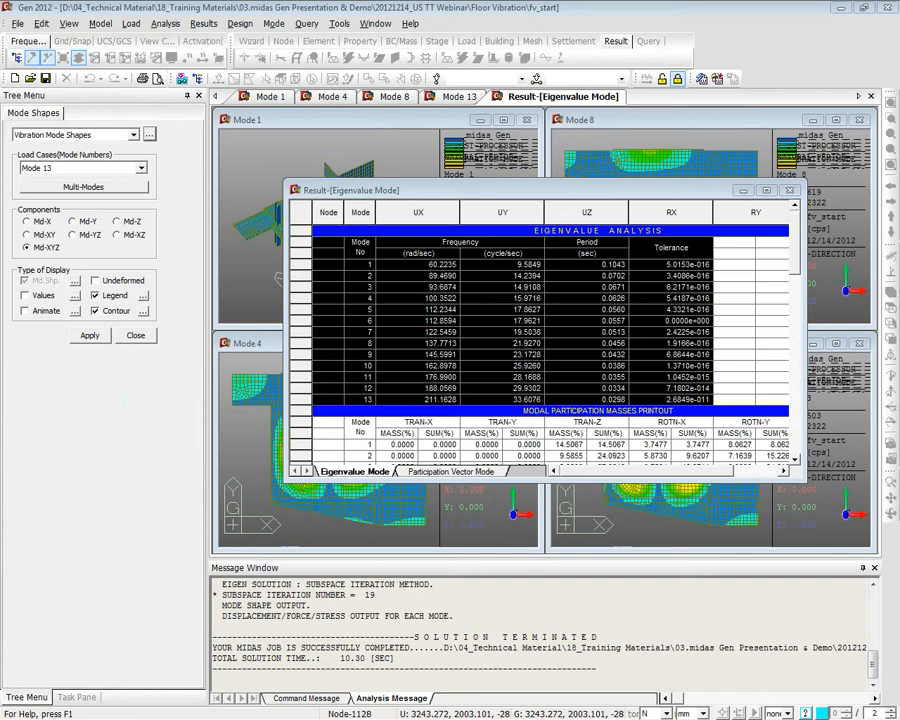
drag(899, 248, 899, 248)
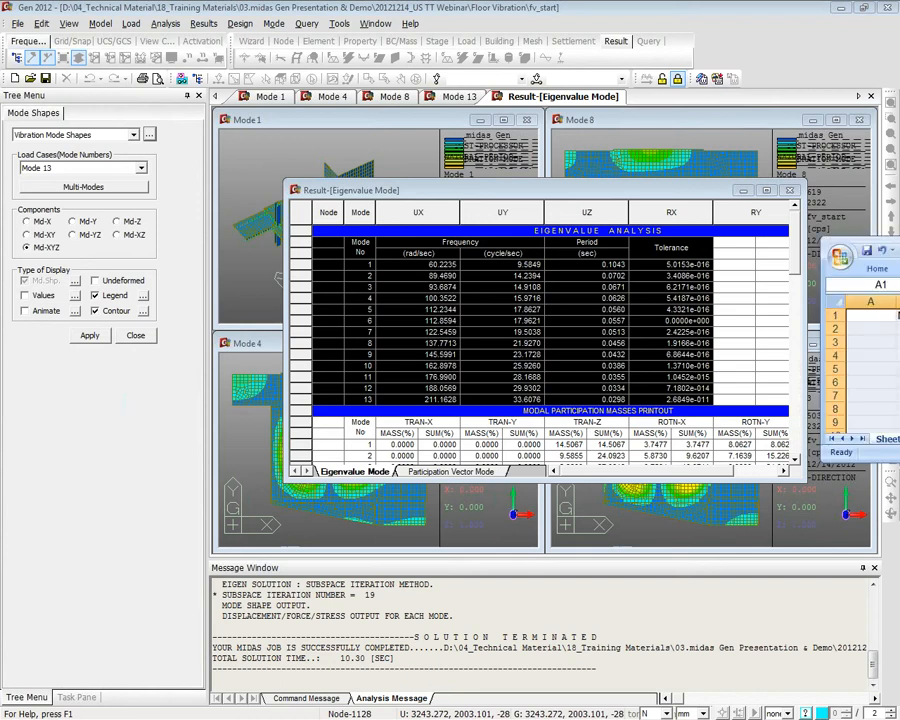
Move and resize the Excel window to show the whole pasted table, and select the Mode 1 row from B3 to J3
drag(899, 248, 295, 124)
drag(421, 331, 421, 532)
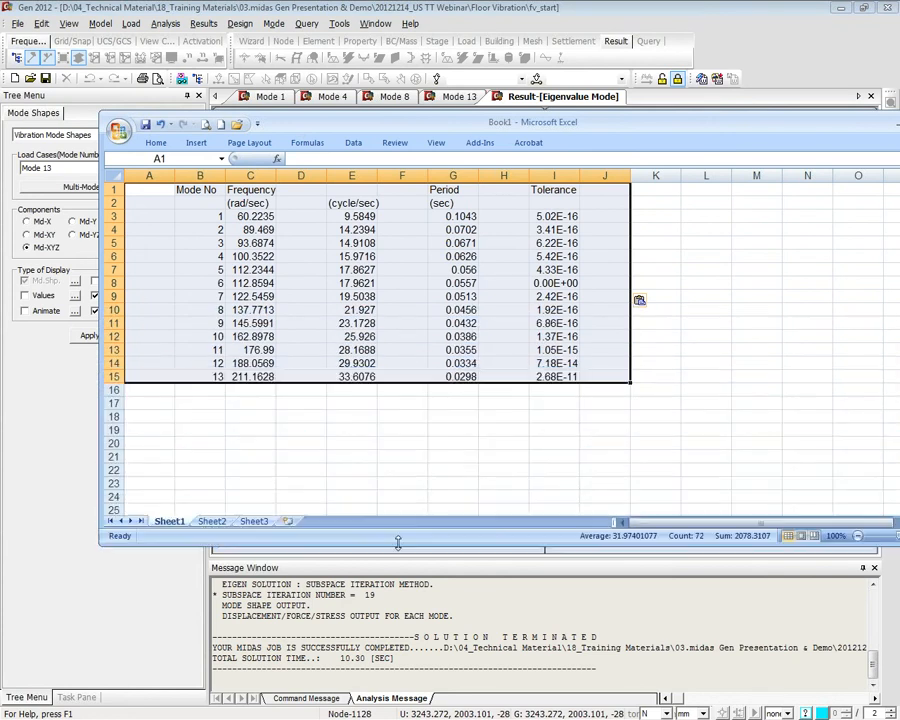
drag(107, 224, 311, 225)
drag(532, 135, 434, 233)
drag(301, 321, 675, 316)
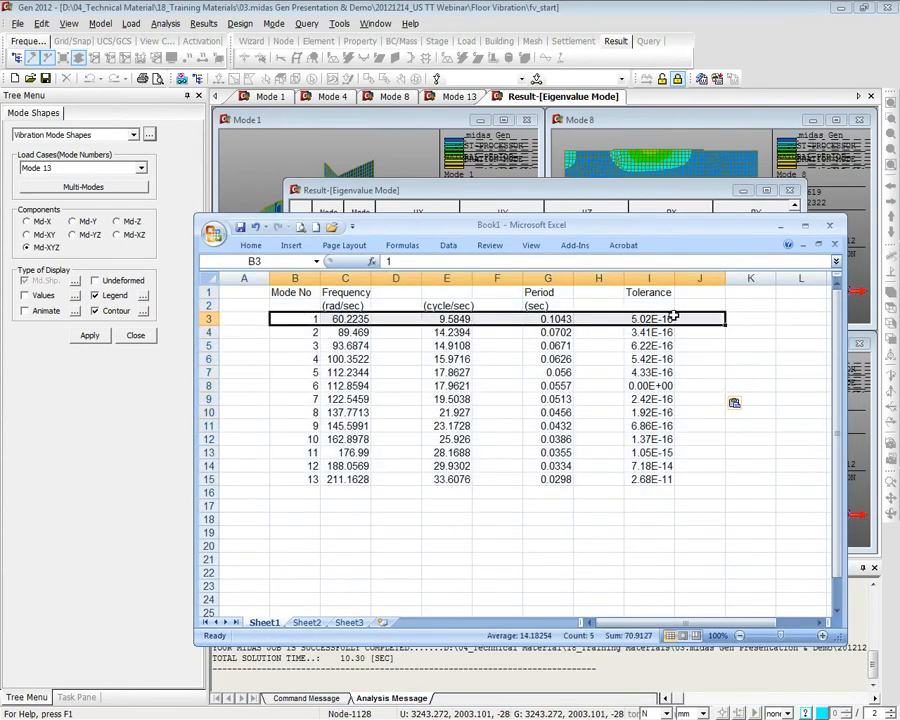
Hide the rows for modes 2–3, 5–7 and 9–12, leaving only Modes 1, 4, 8 and 13 in the sheet
drag(213, 331, 211, 345)
right_click(211, 345)
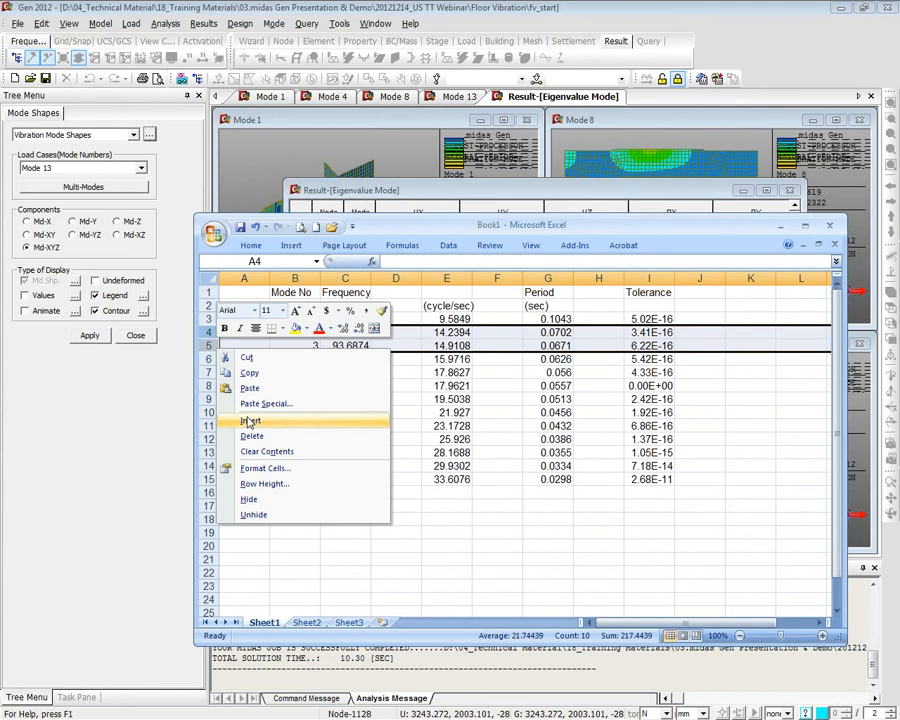
click(248, 499)
drag(209, 345, 208, 364)
right_click(209, 363)
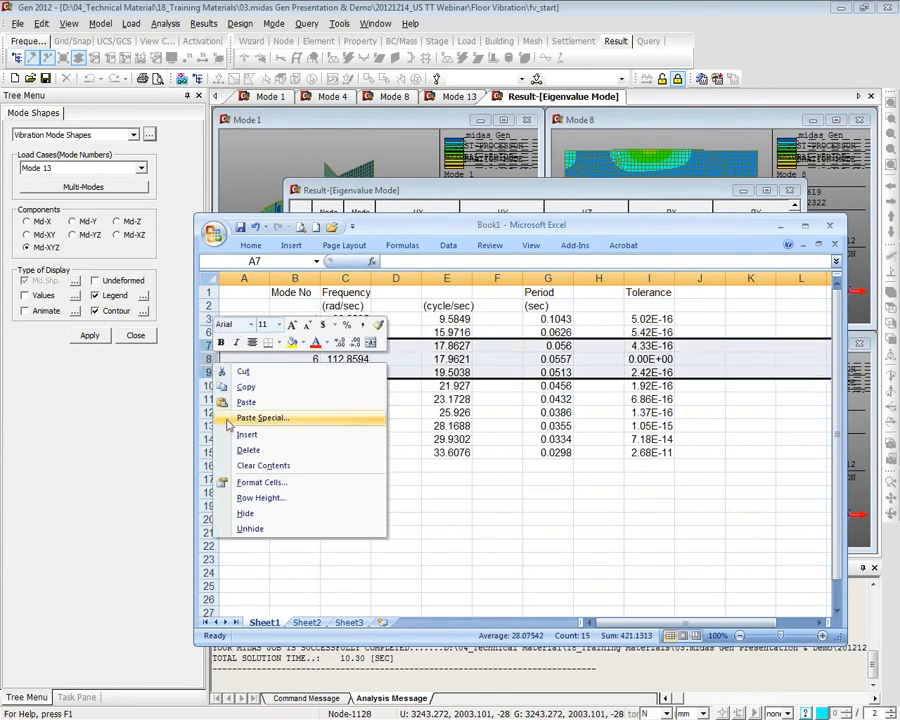
click(246, 513)
drag(209, 359, 209, 397)
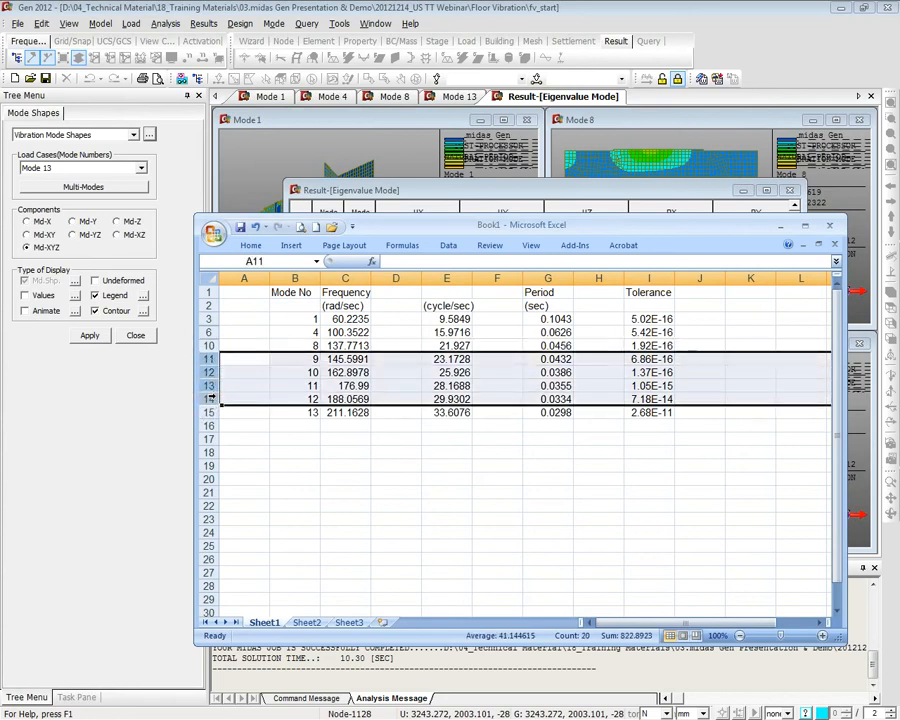
right_click(212, 388)
click(263, 535)
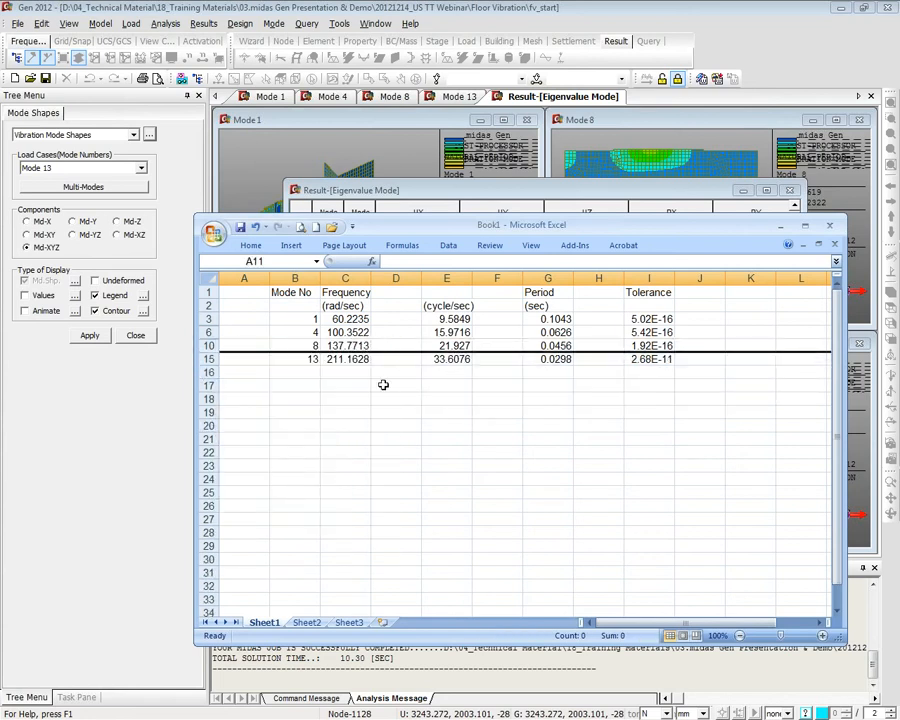
Highlight the frequency and period values of Modes 1, 4, 8 and 13 in C3:G15 to review them
click(390, 397)
click(303, 319)
click(593, 423)
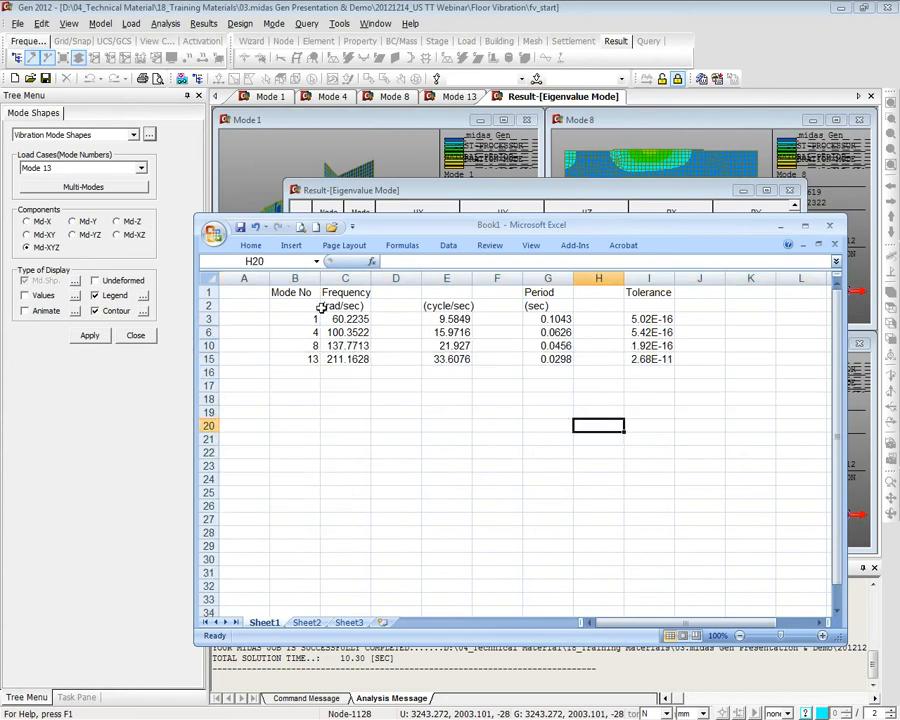
drag(300, 319, 536, 356)
click(516, 385)
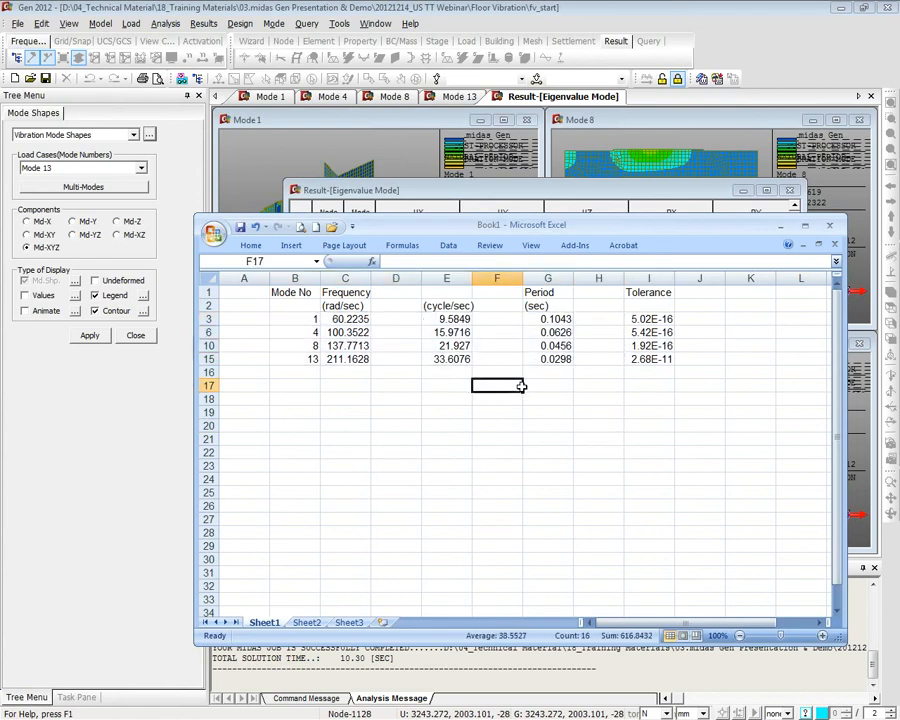
drag(362, 318, 546, 362)
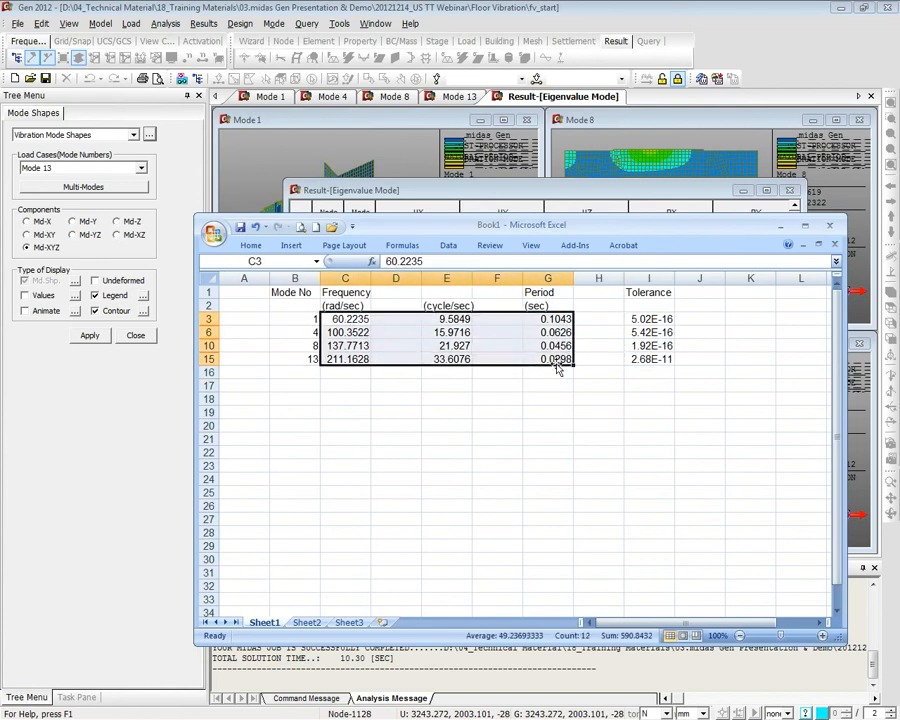
Close the eigenvalue result table and resize the Excel window so it sits over the tiled mode shape windows
drag(840, 637, 717, 420)
drag(594, 229, 593, 294)
click(789, 190)
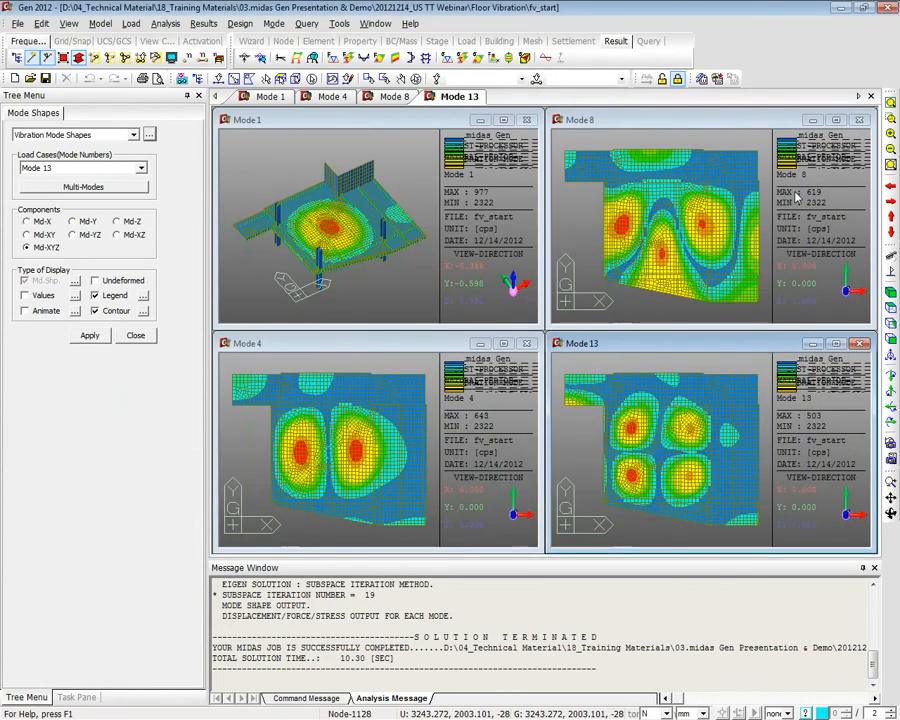
key(alt+Tab)
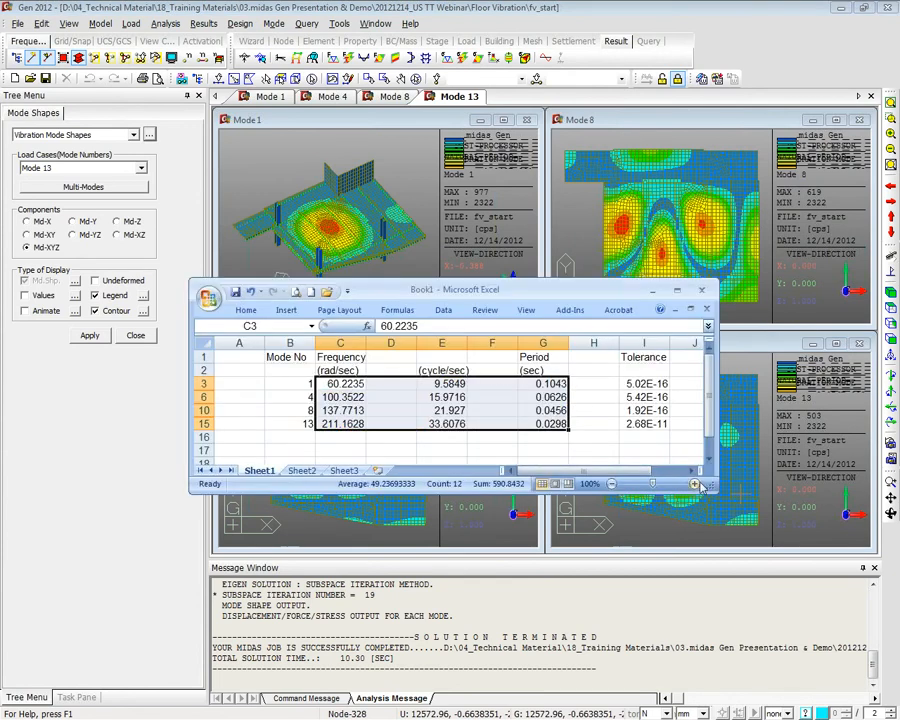
click(563, 447)
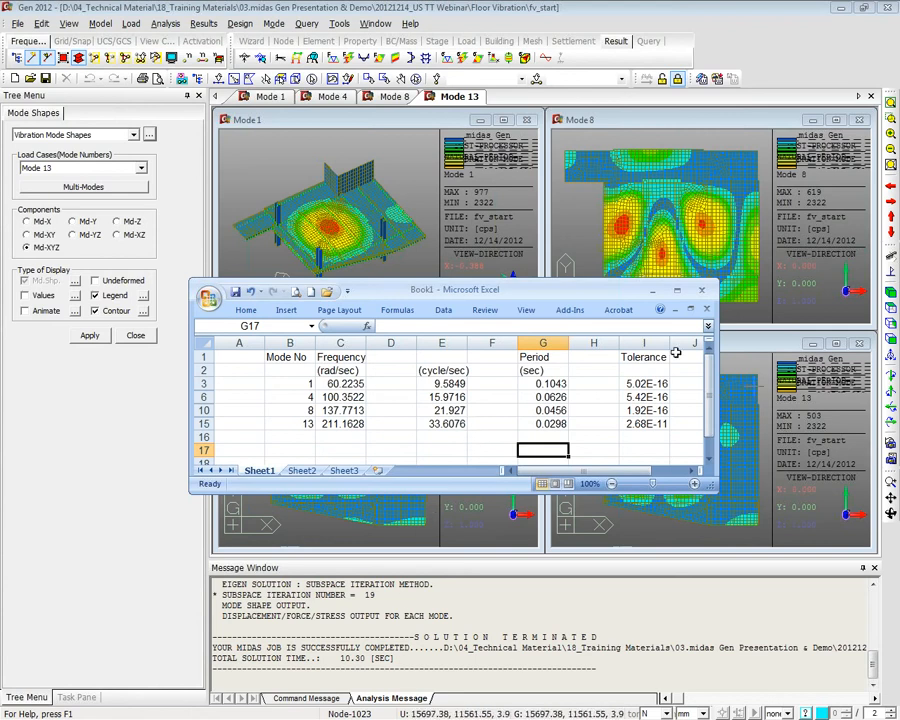
click(464, 438)
drag(415, 489, 410, 590)
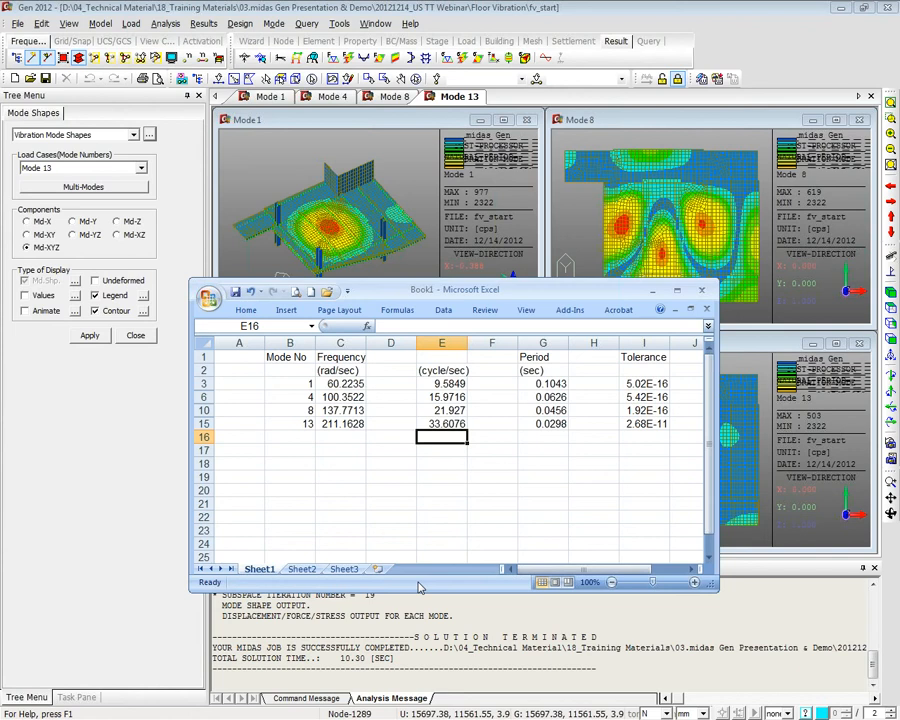
click(514, 493)
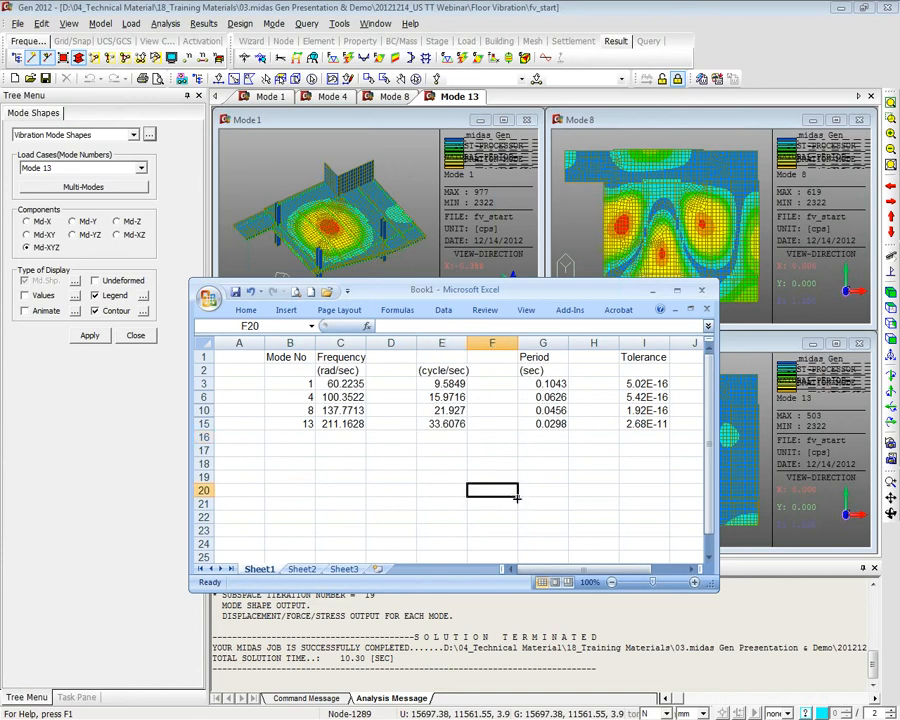
Switch to the Gen Training Word document, enlarge its window, zoom it to 120% and move it beside the Excel table
key(alt+Tab)
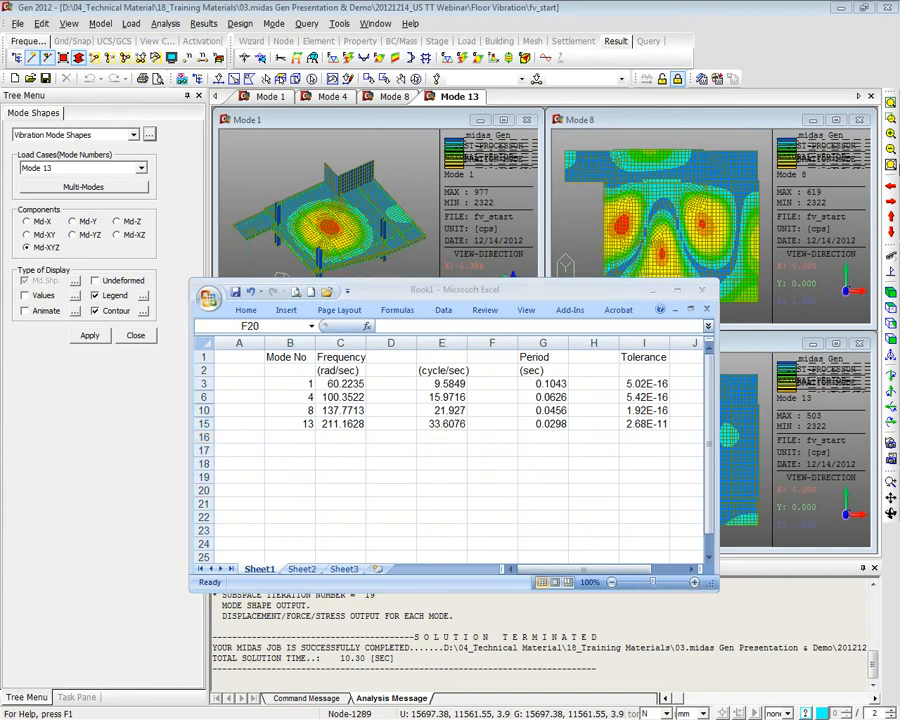
drag(899, 90, 541, 19)
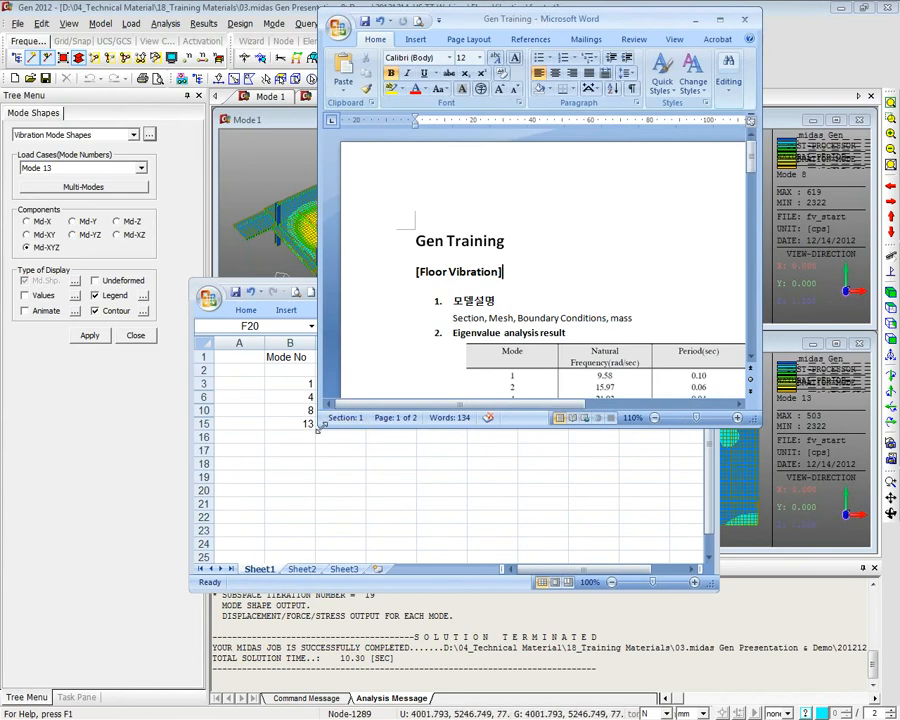
drag(318, 425, 13, 581)
scroll(440, 470, down, 3)
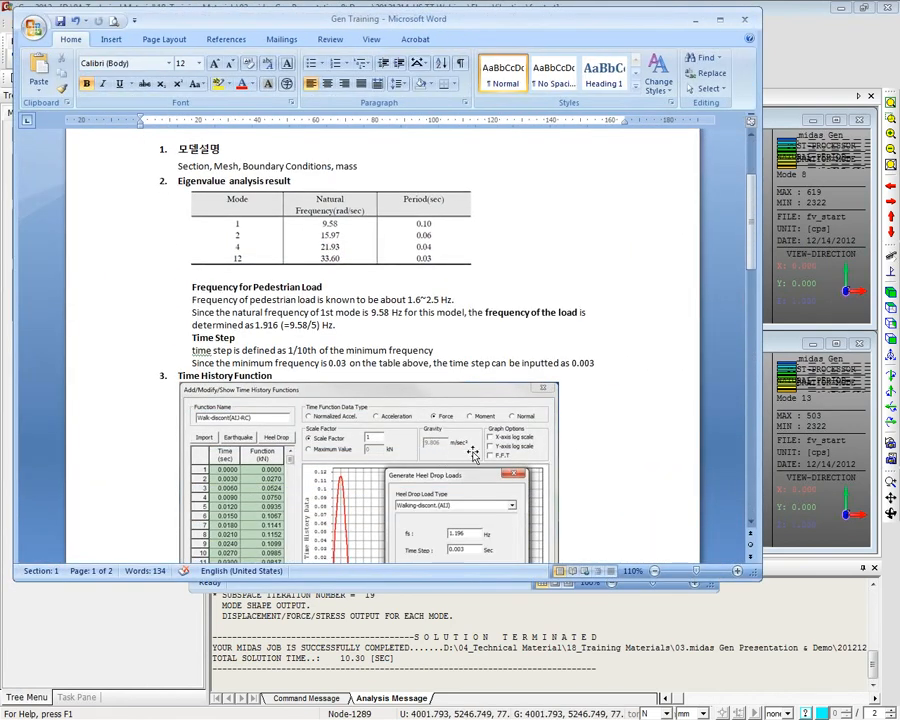
drag(757, 284, 866, 284)
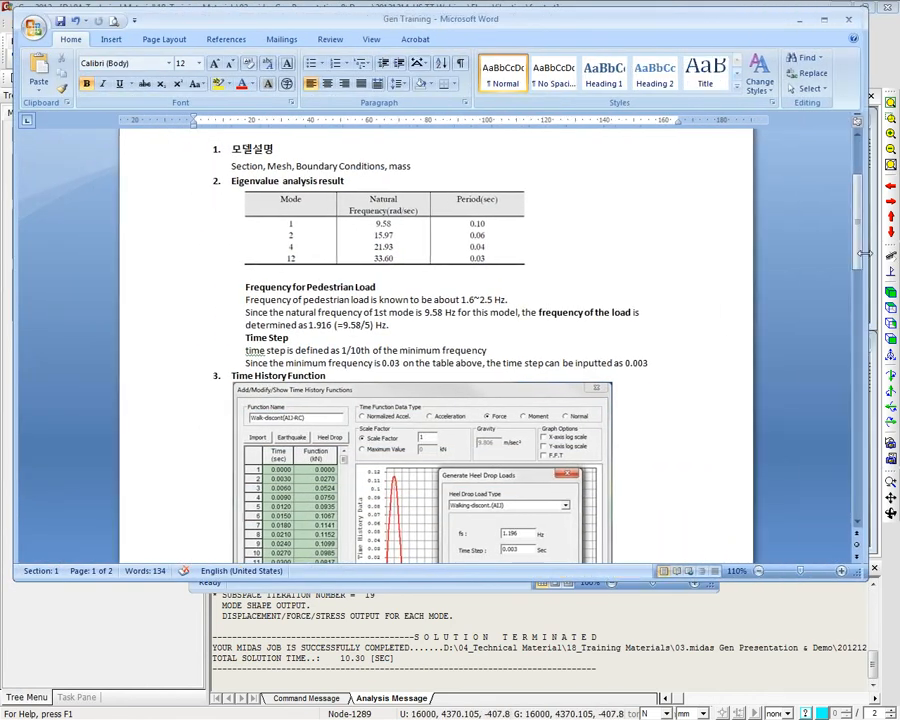
ctrl+scroll(411, 324, up, 1)
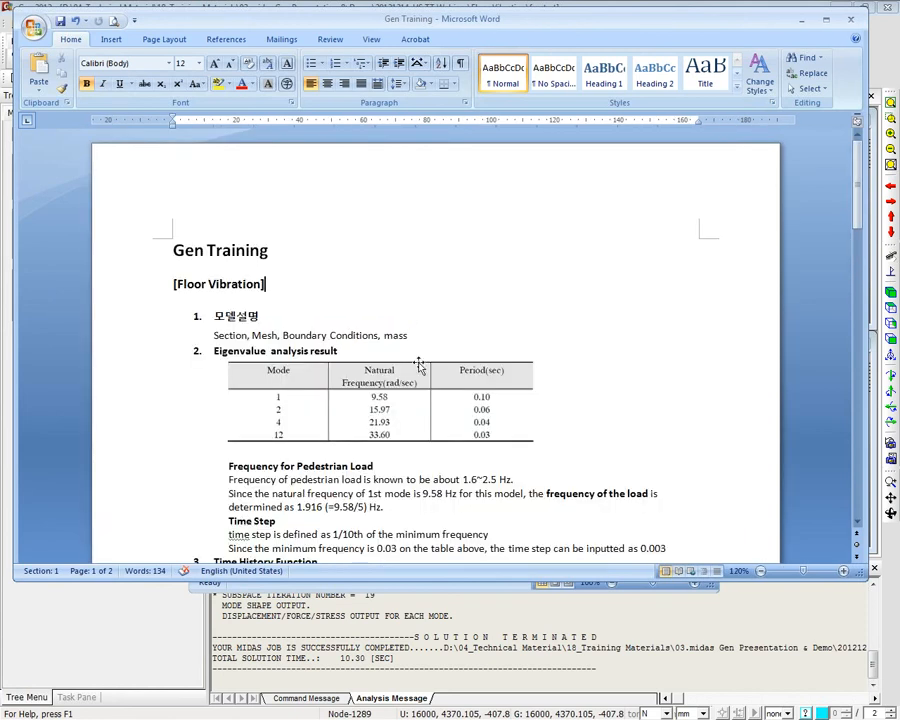
scroll(420, 367, down, 2)
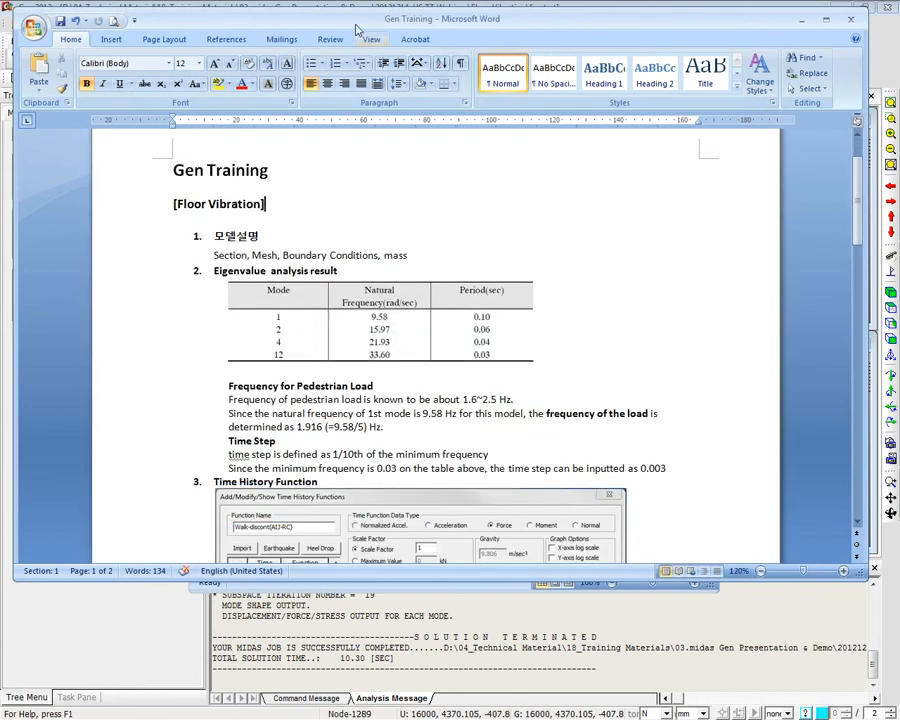
drag(352, 20, 709, 62)
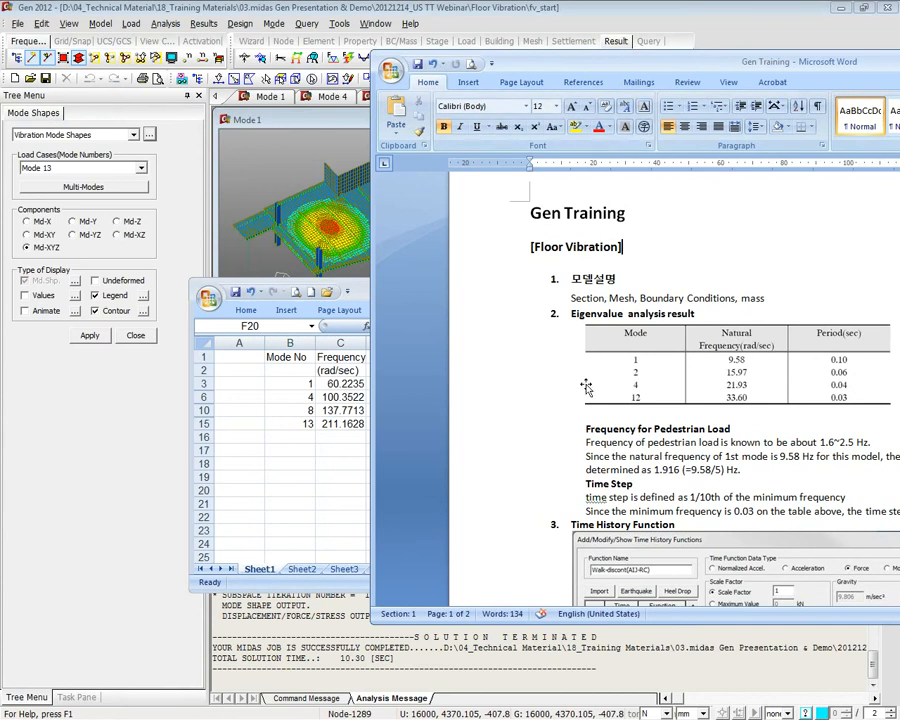
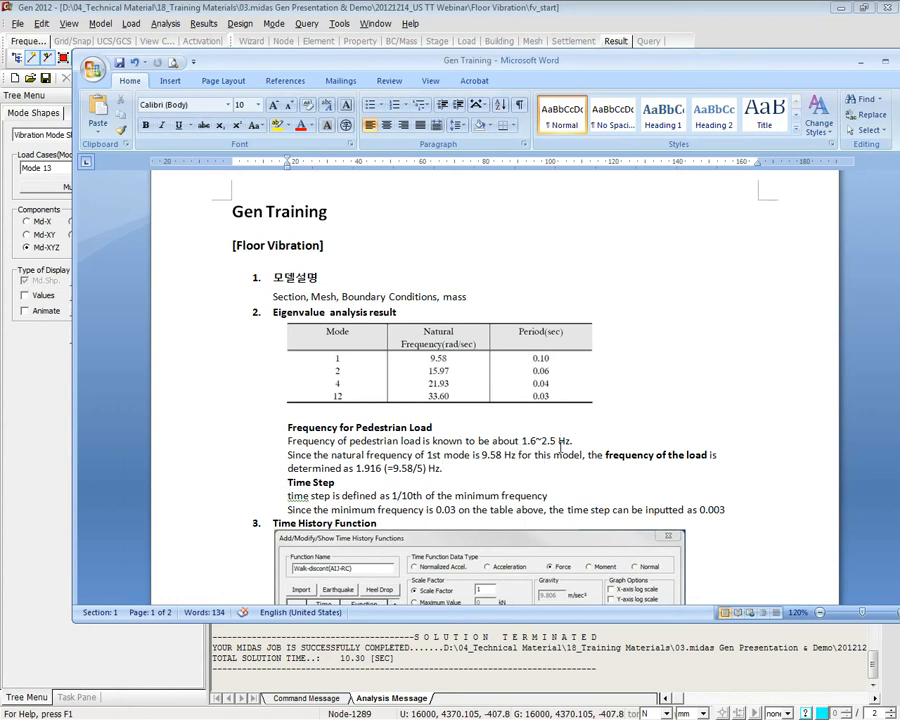
Examine how the Word document derives the pedestrian load frequency and the time step, and its Time History Function example
double_click(358, 467)
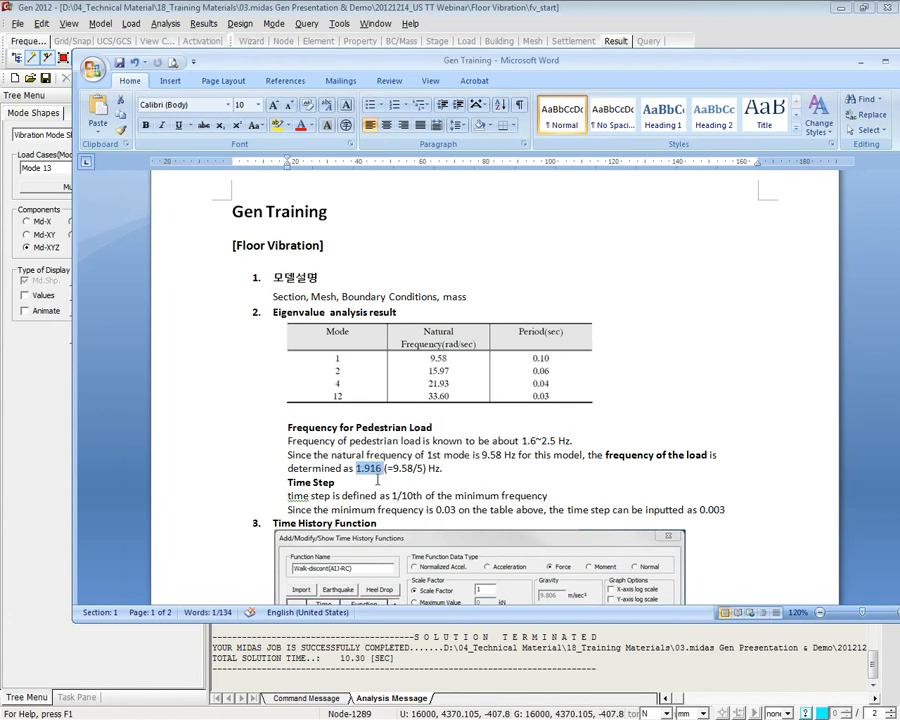
scroll(404, 484, down, 1)
click(445, 427)
scroll(432, 402, down, 2)
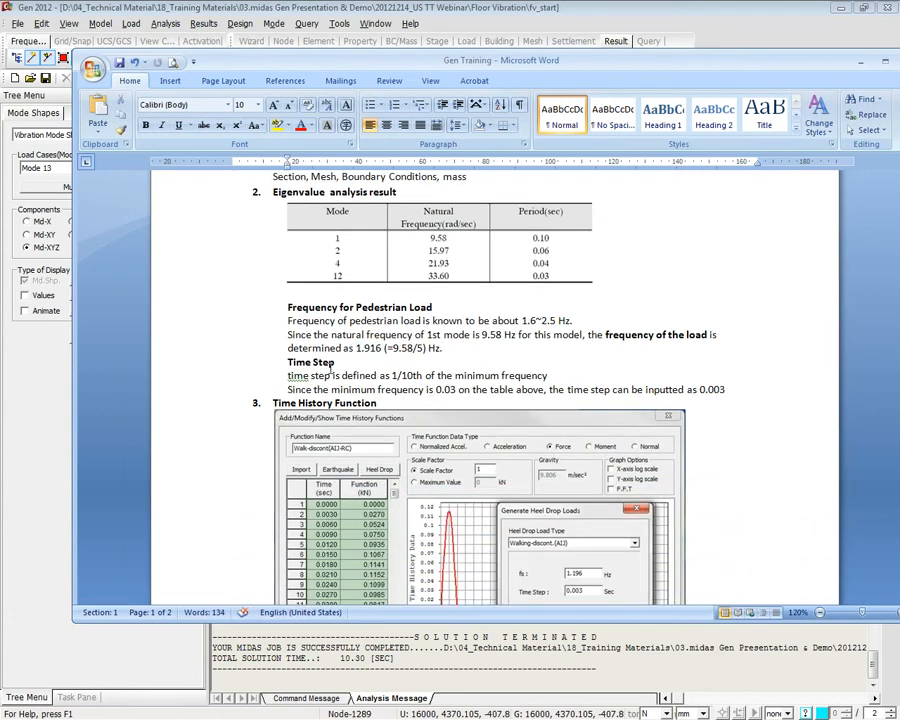
click(336, 362)
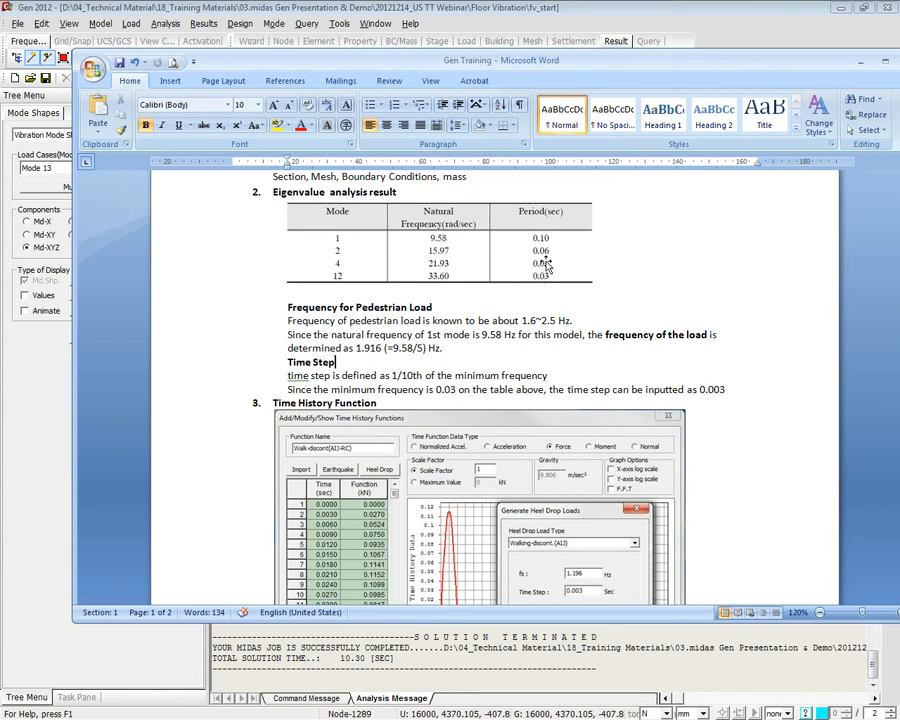
drag(568, 389, 611, 390)
drag(688, 390, 740, 392)
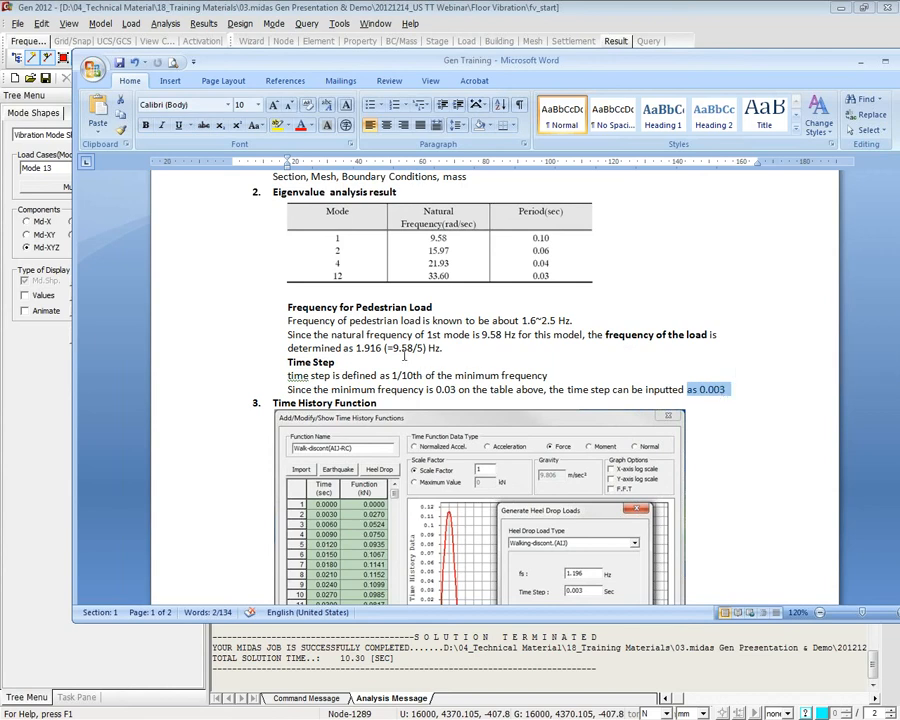
drag(357, 349, 383, 350)
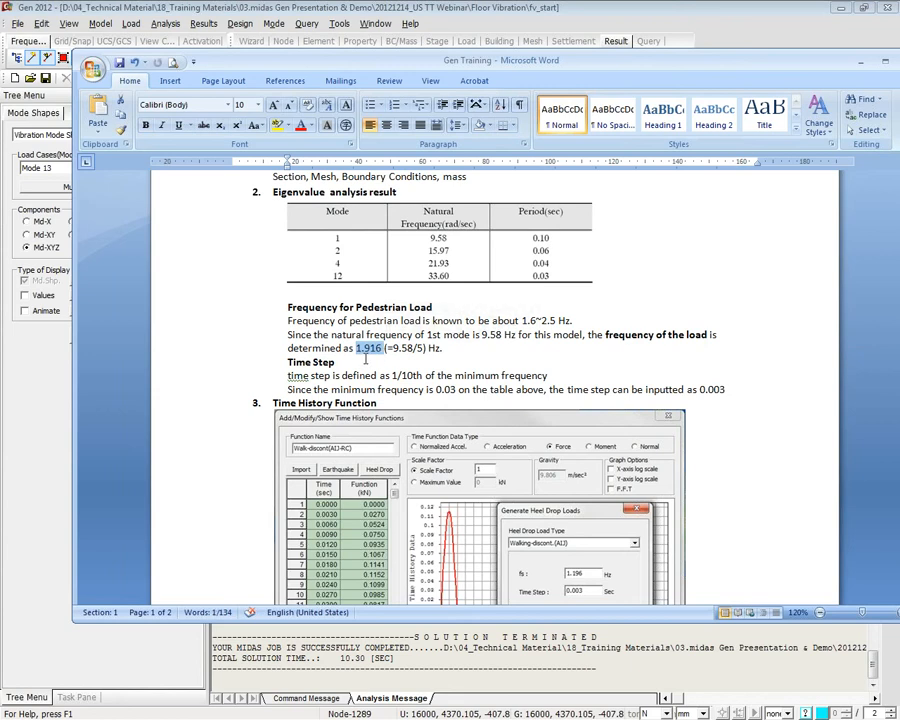
drag(729, 391, 699, 393)
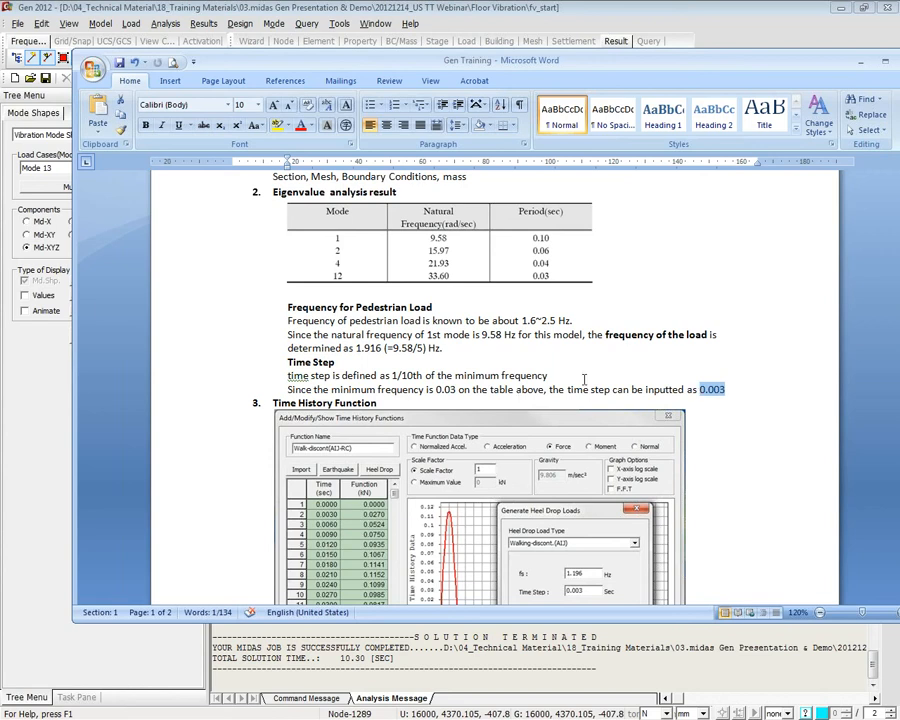
scroll(560, 383, down, 4)
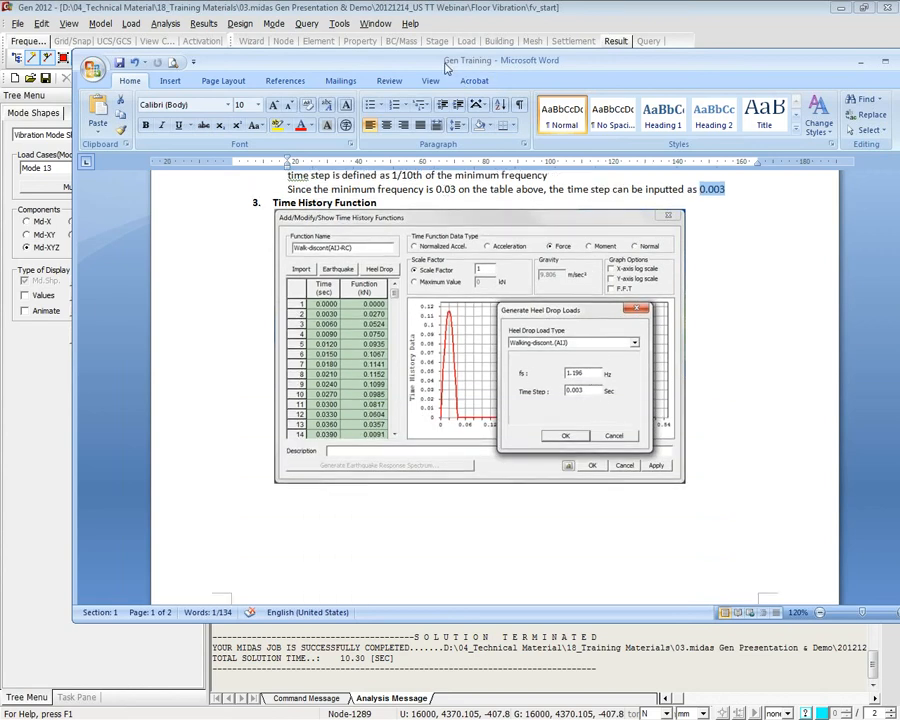
Clear the Word document and the Excel workbook from the screen and return to the mode shape windows in midas Gen
drag(441, 62, 899, 184)
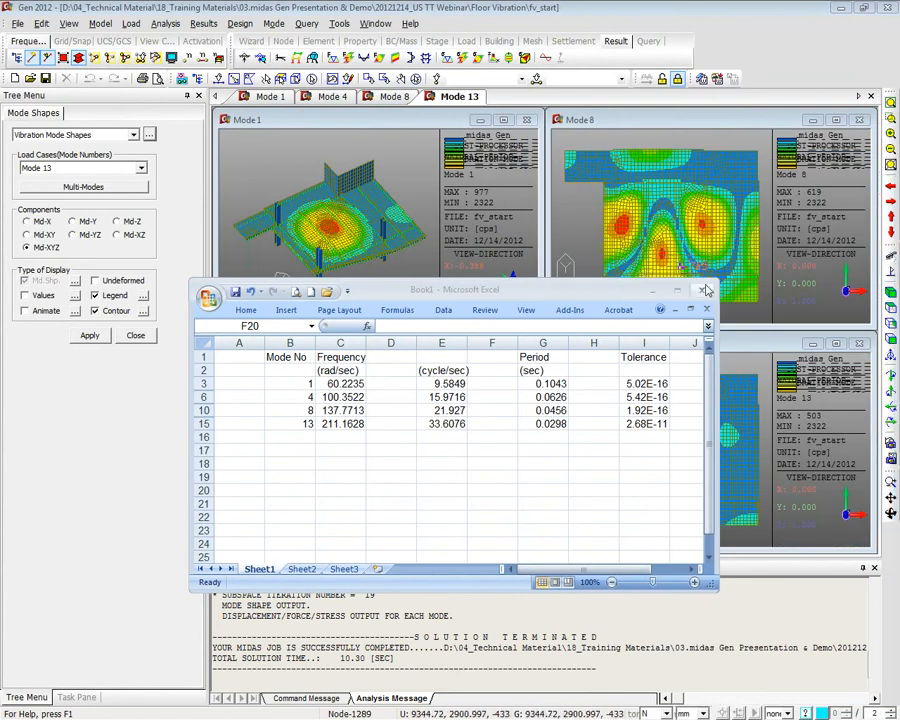
click(491, 489)
key(alt+F4)
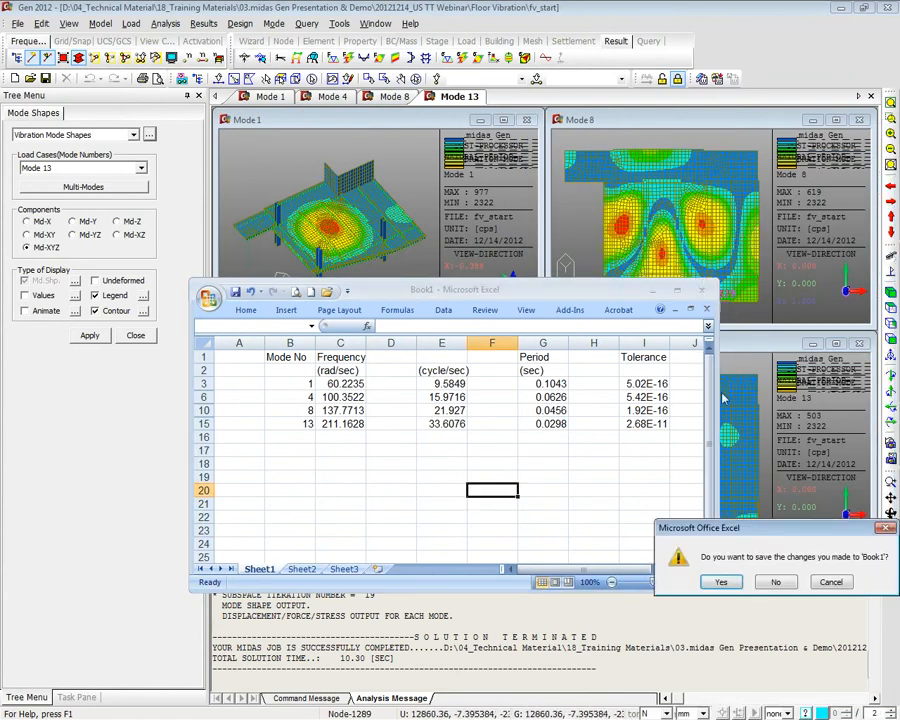
click(831, 582)
click(871, 96)
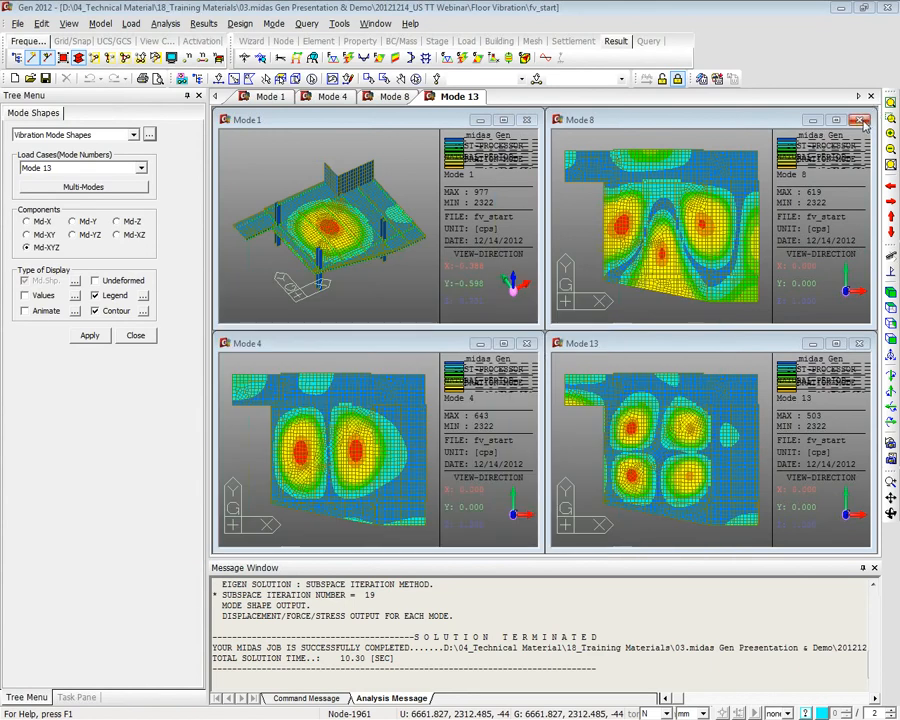
Close the Mode 4, 8 and 13 windows, maximize the Mode 1 window and close the mode shape settings
click(871, 96)
click(871, 96)
click(871, 96)
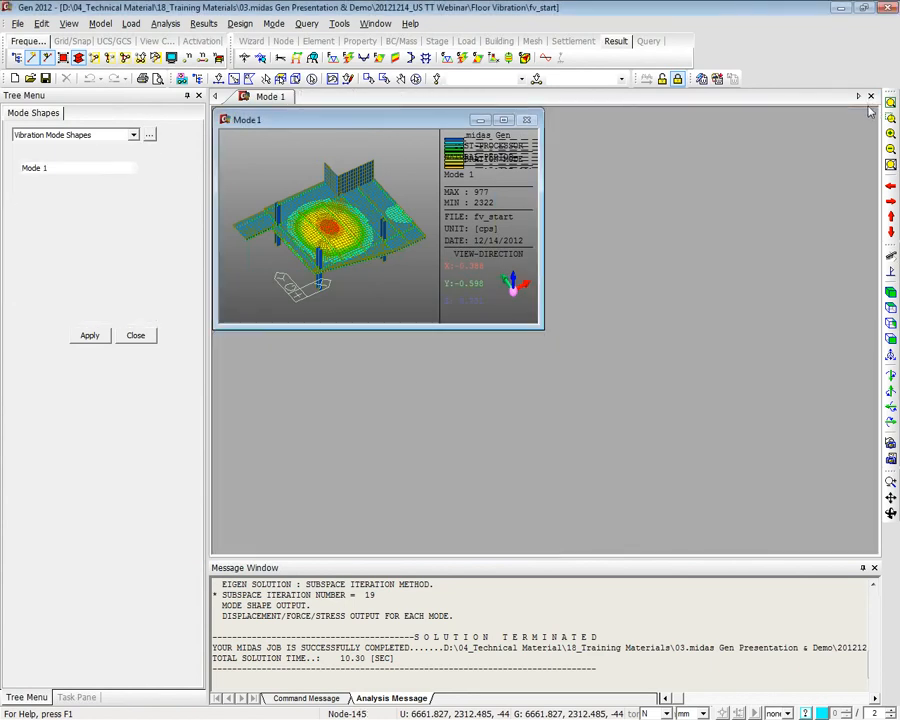
click(503, 119)
click(137, 335)
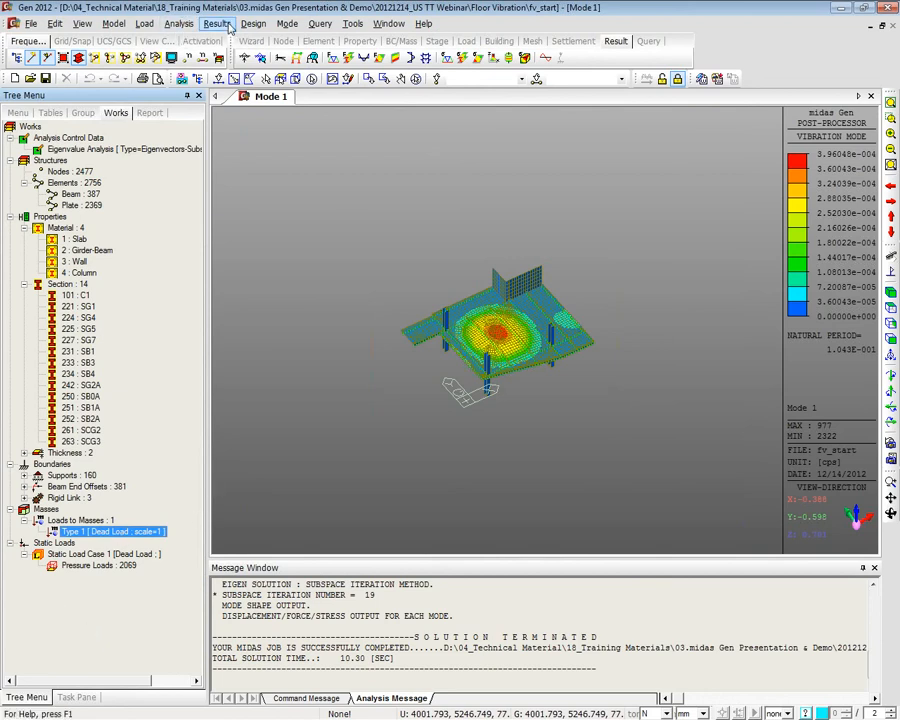
Start a new time forcing function from a heel drop load and choose the Walking-discont.(AIJ) load type
click(144, 23)
mouse_move(212, 428)
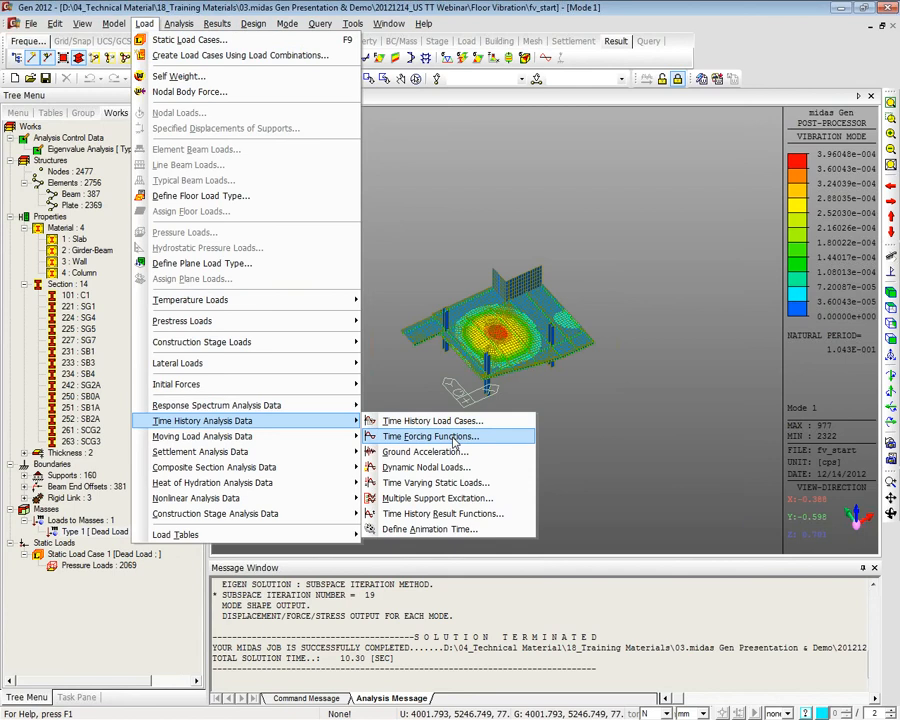
click(455, 440)
click(530, 322)
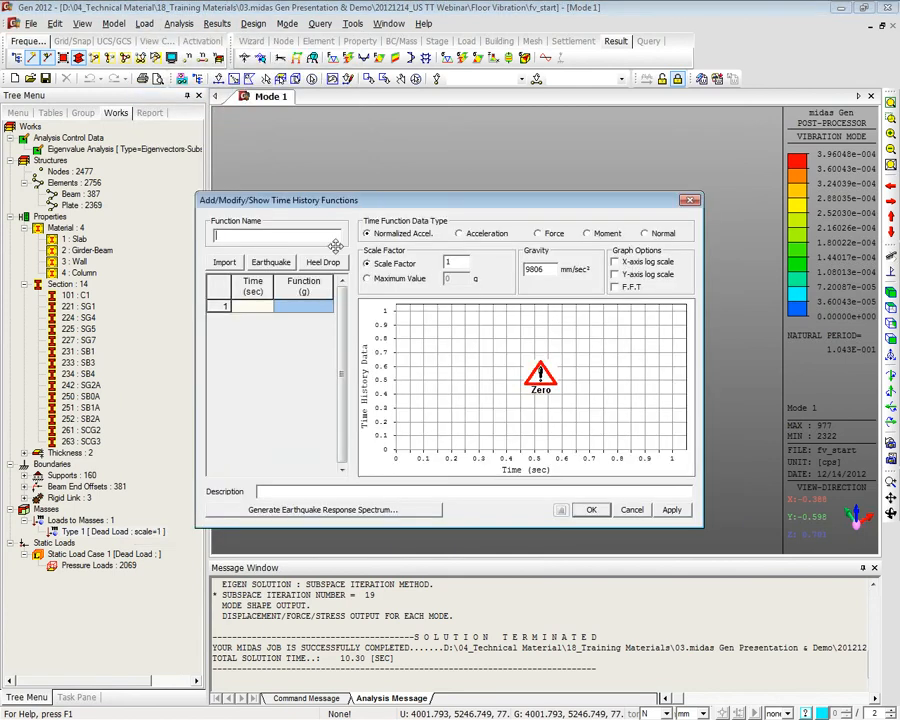
click(315, 265)
click(460, 316)
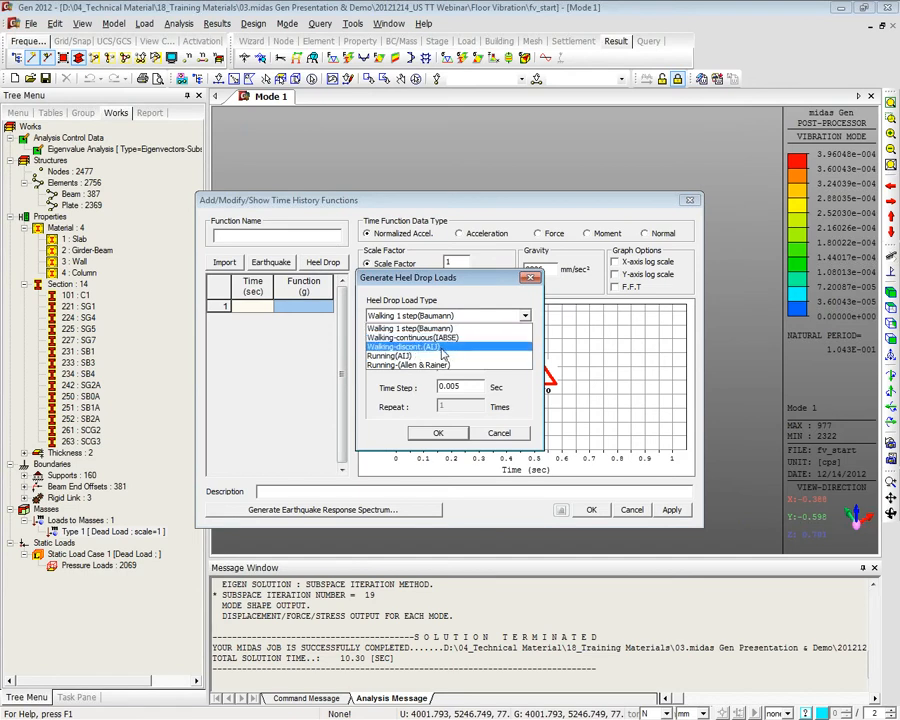
click(443, 348)
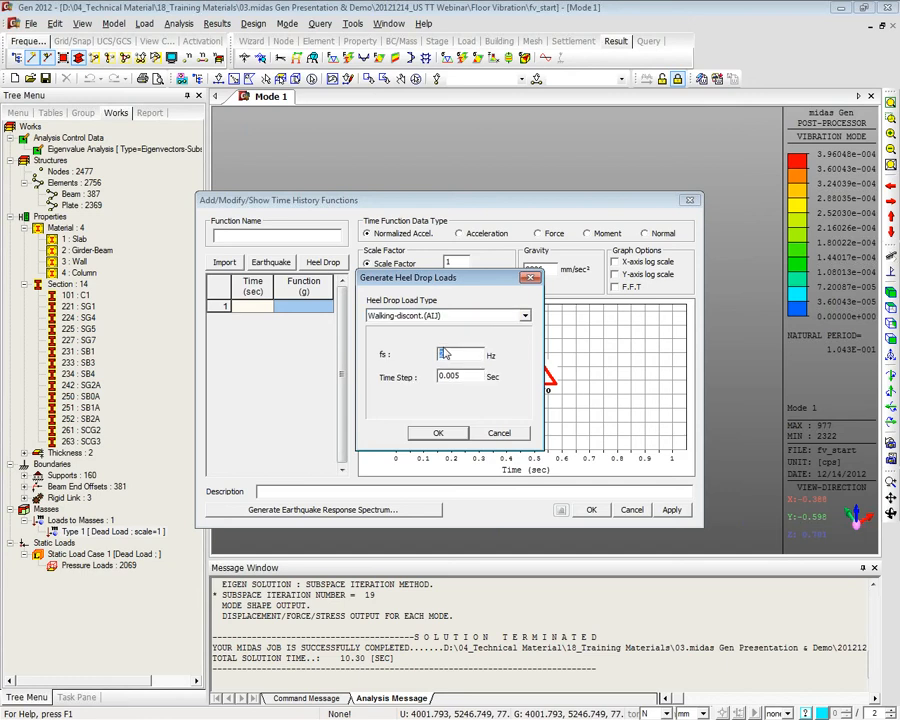
Generate the heel drop load with fs 1.196 Hz and a time step of 0.003 sec
double_click(458, 353)
text(1.196)
key(Tab)
text(0)
click(437, 432)
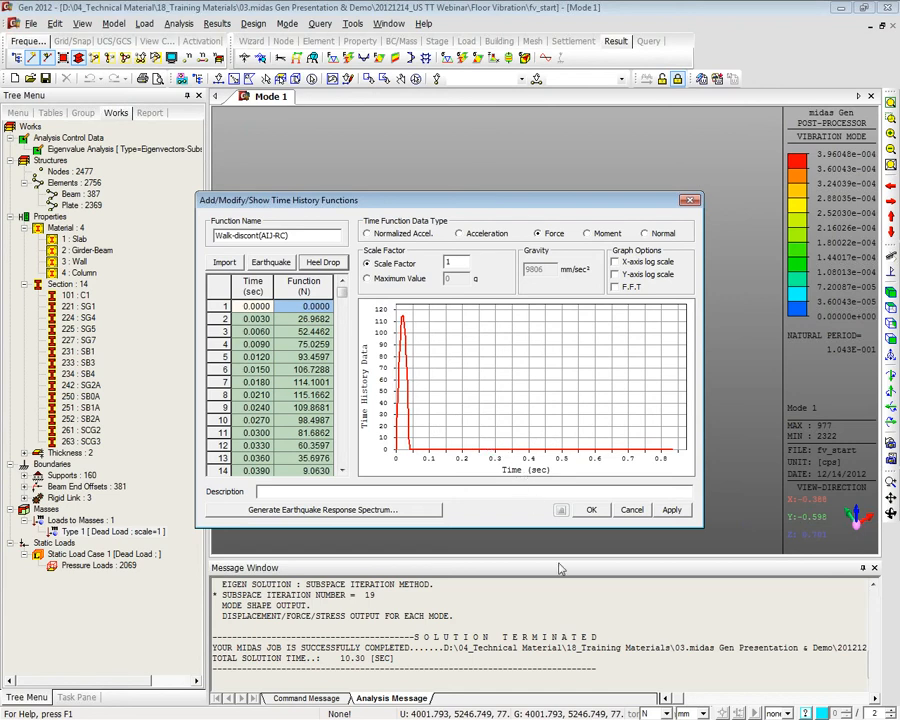
Save the Walk-discont(AIJ-RC) forcing function and accept deletion of the existing analysis results
click(592, 510)
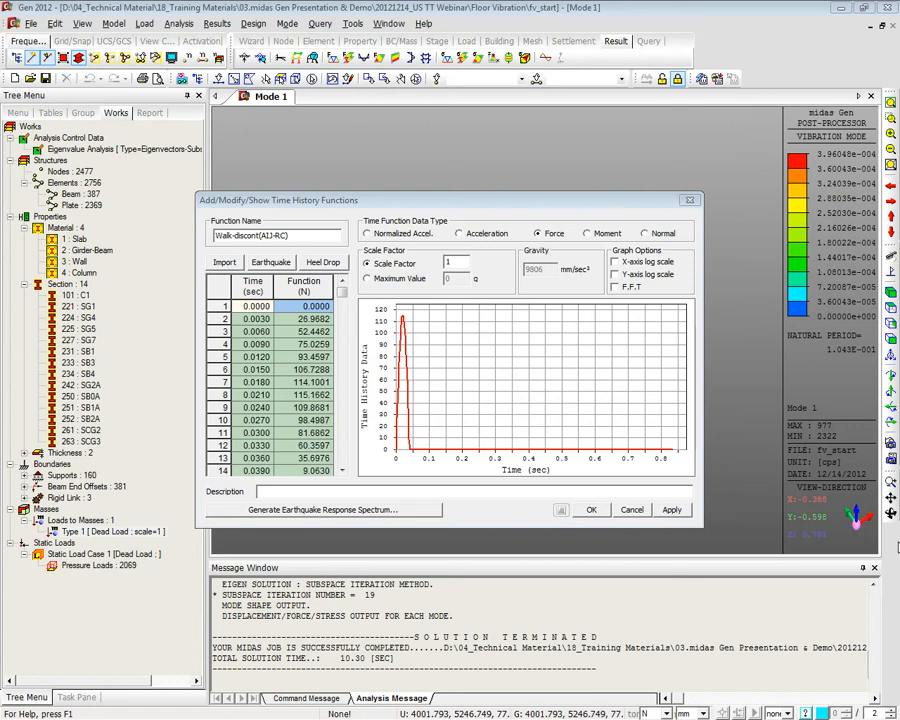
click(590, 511)
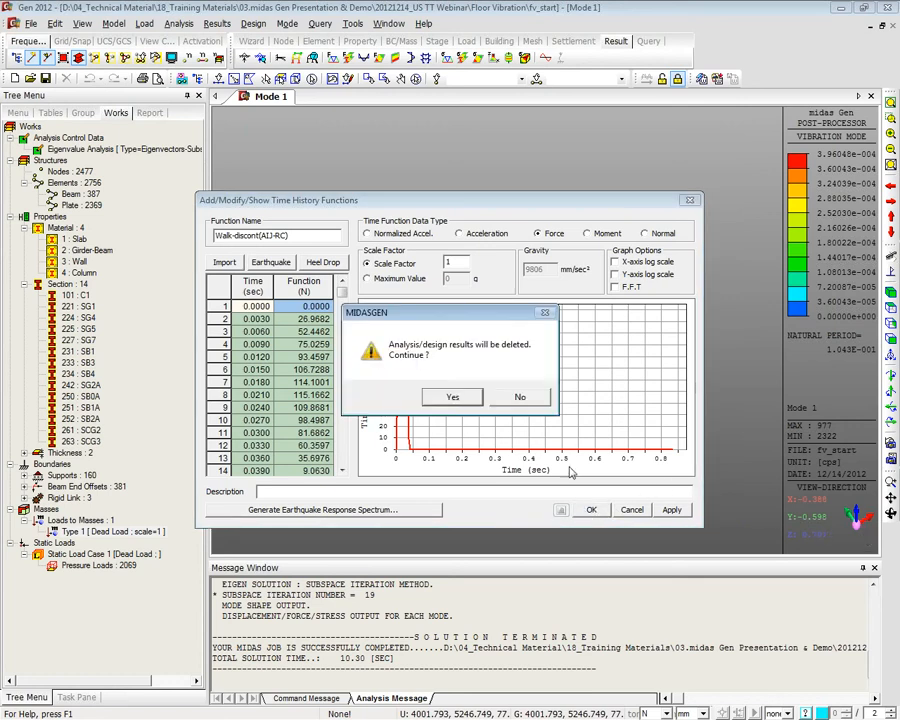
click(452, 341)
click(530, 411)
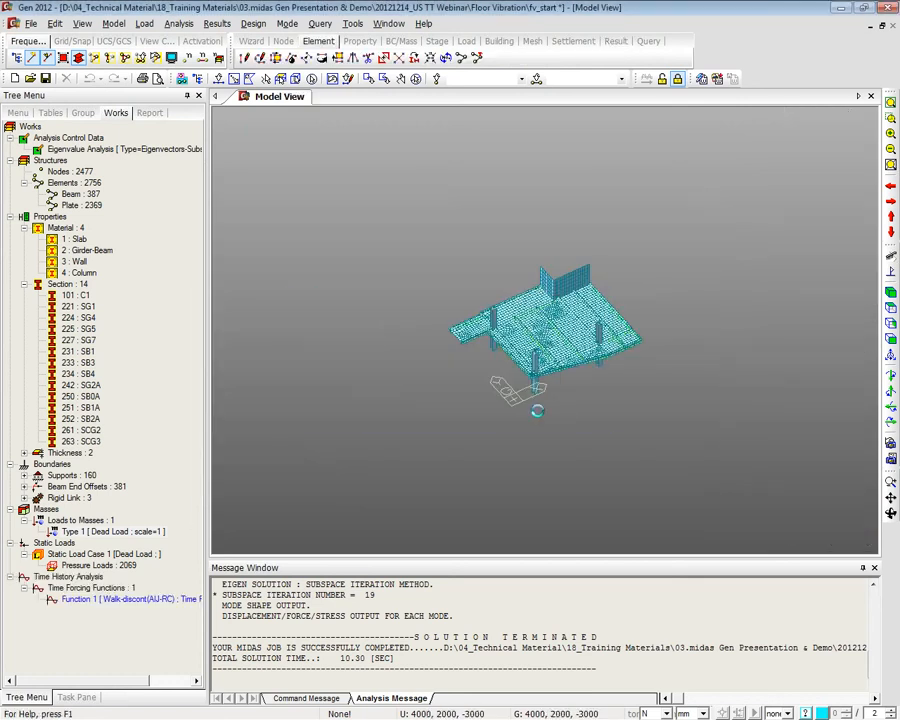
click(112, 531)
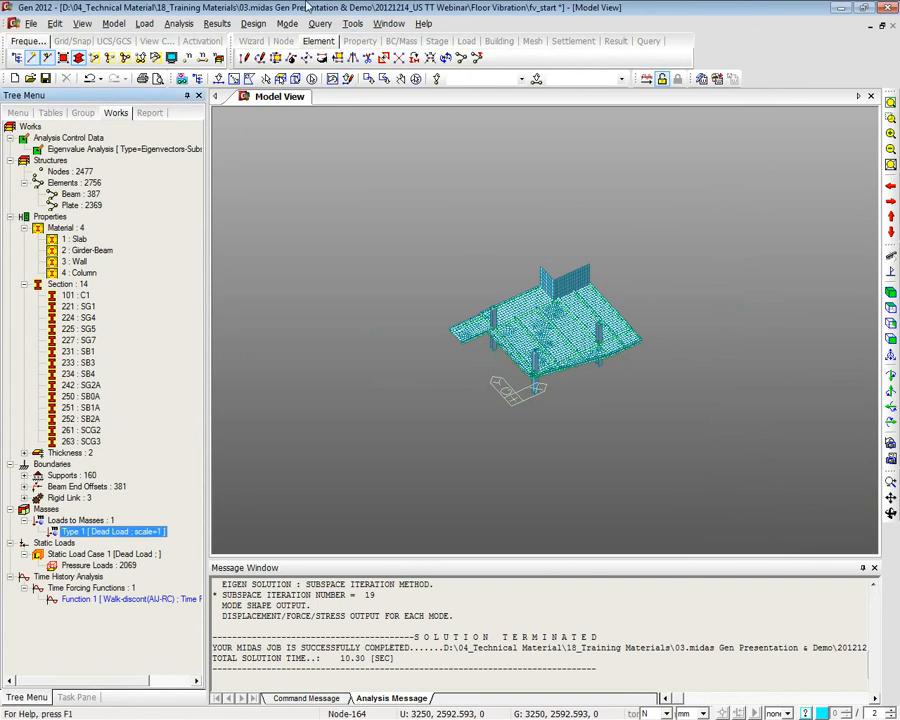
Add a time history load case named TH1
click(144, 23)
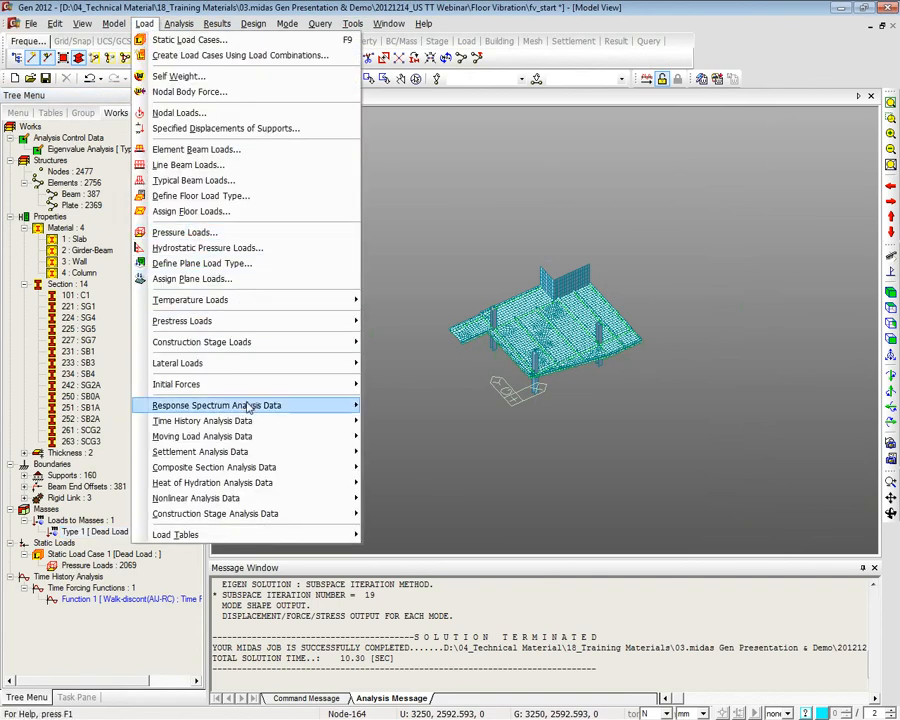
mouse_move(295, 421)
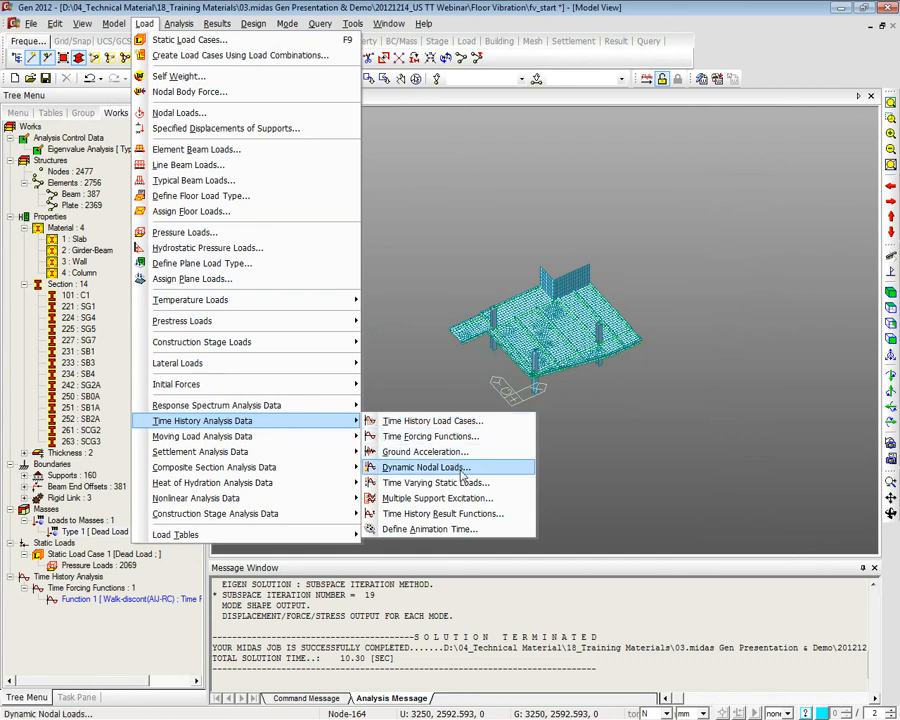
click(470, 422)
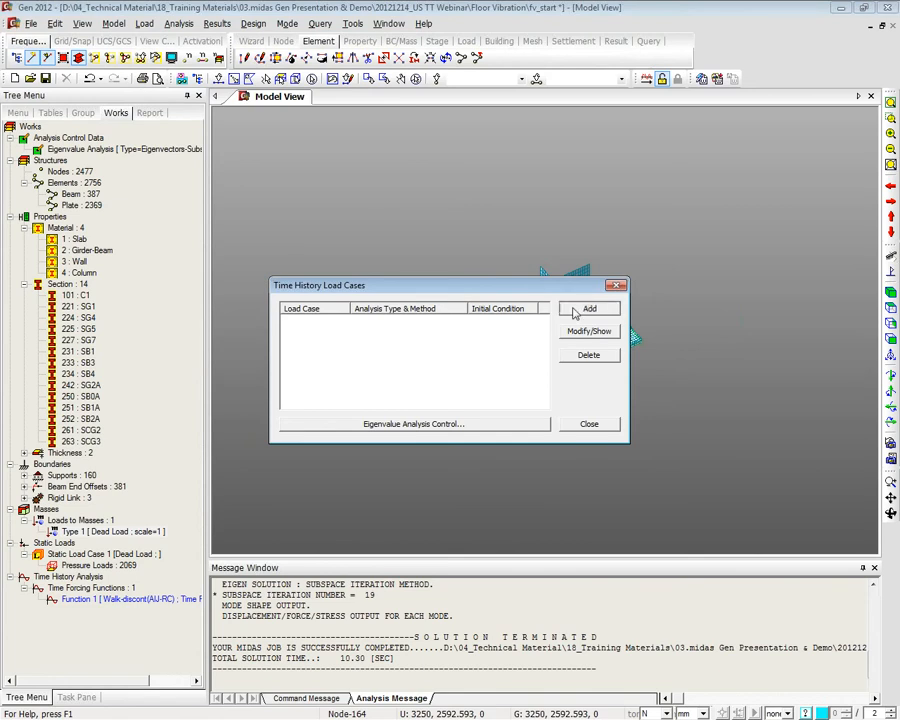
click(587, 309)
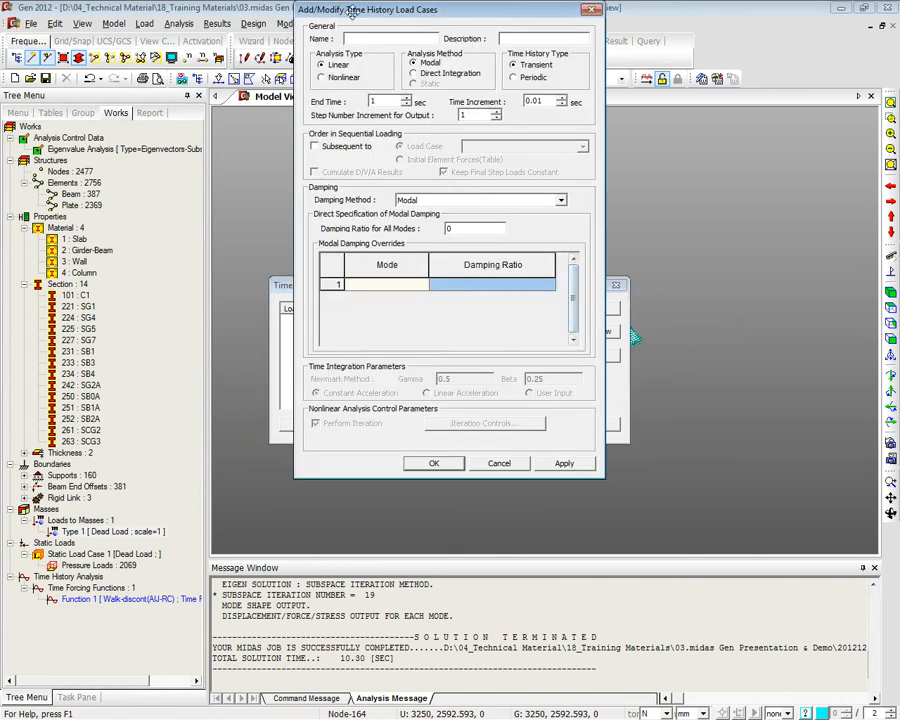
drag(350, 12, 383, 55)
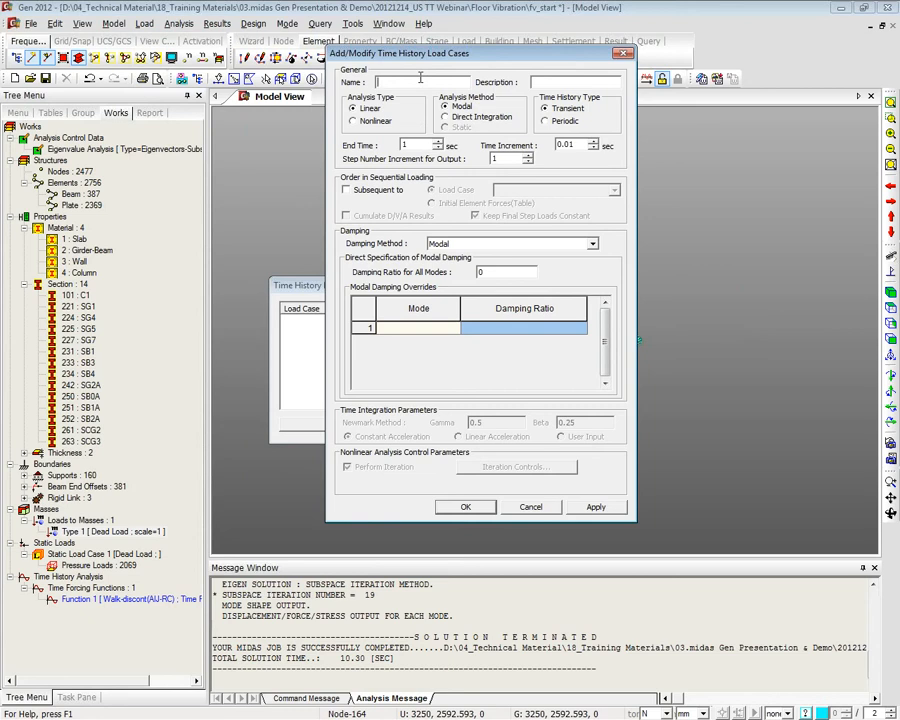
click(420, 80)
text(TH1)
Give TH1 an end time of 7.5 sec, a time increment of 0.003 sec and a damping ratio of 0.05 for all modes, and save it
drag(422, 143, 301, 127)
text(7.5)
key(Tab)
text(0.003)
click(514, 163)
double_click(527, 271)
text(0.05)
click(465, 507)
click(594, 427)
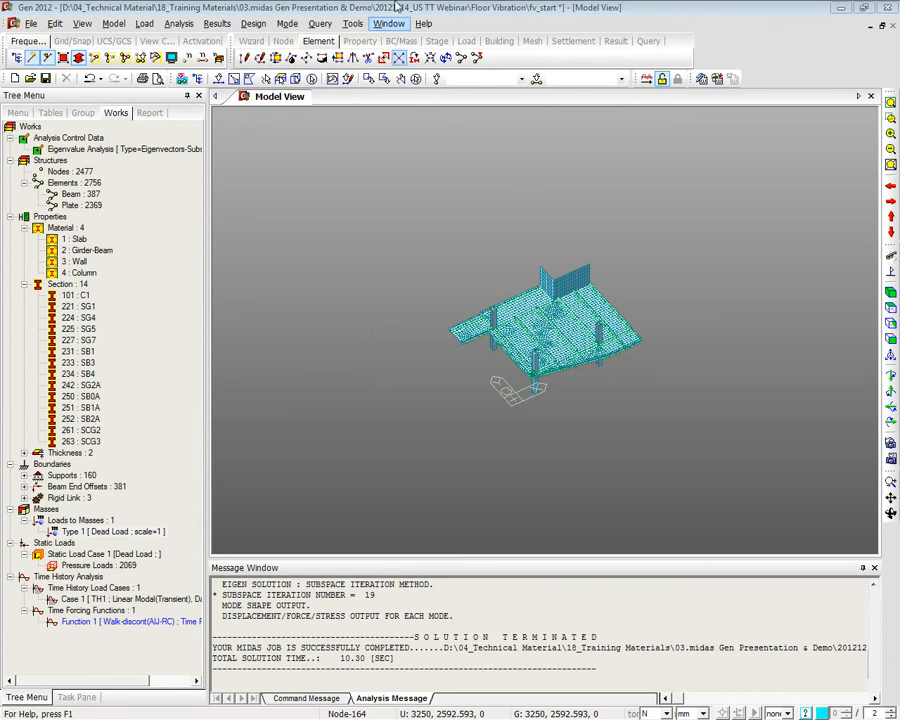
Set up a dynamic nodal load for case TH1 with the Walk-discont function acting in the Z direction
click(143, 24)
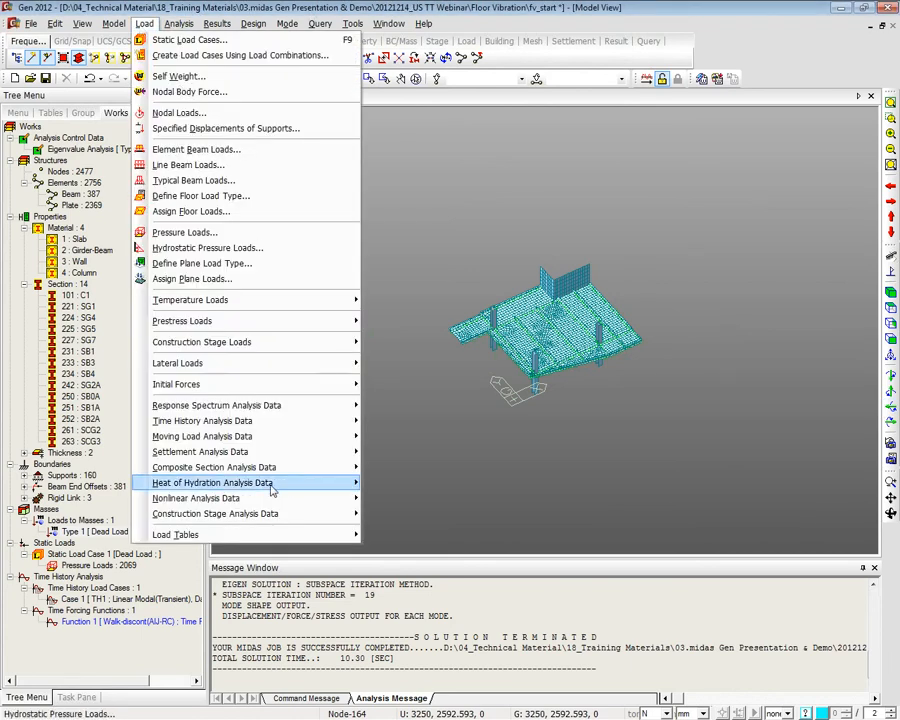
mouse_move(263, 422)
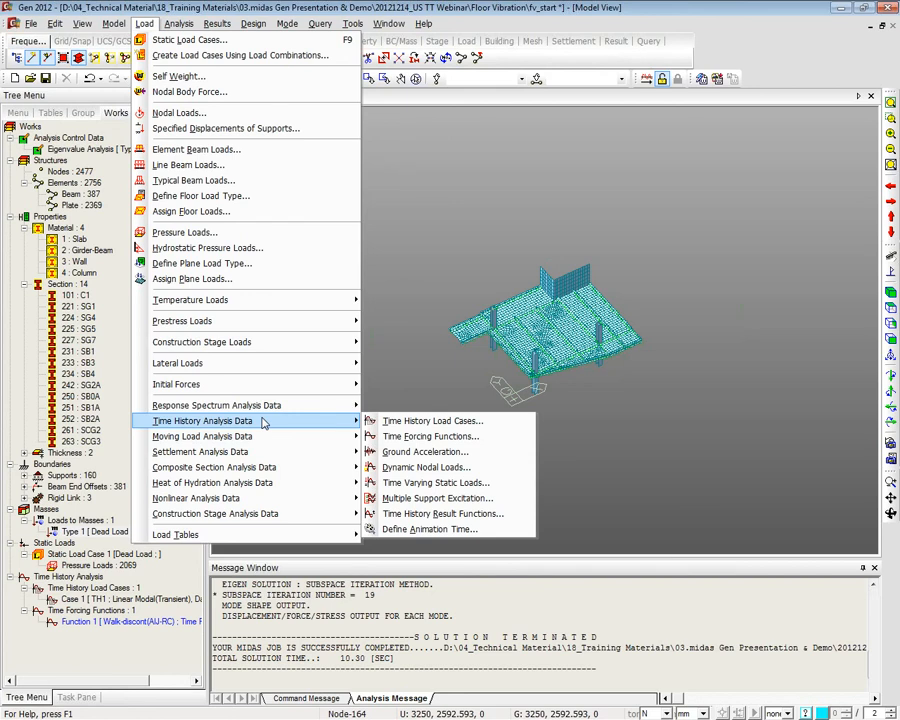
click(432, 467)
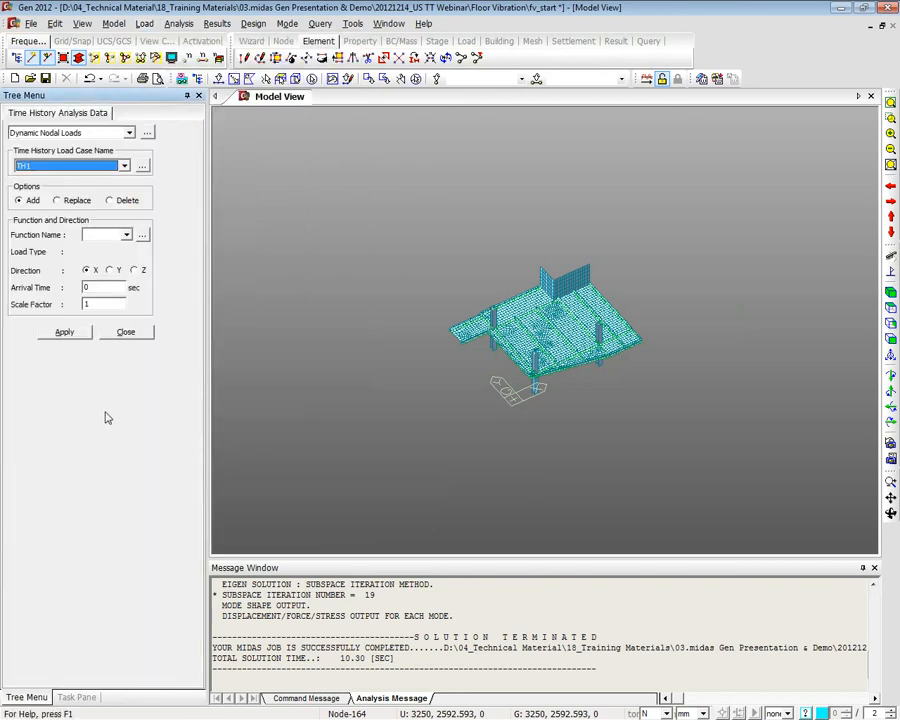
click(126, 234)
click(110, 250)
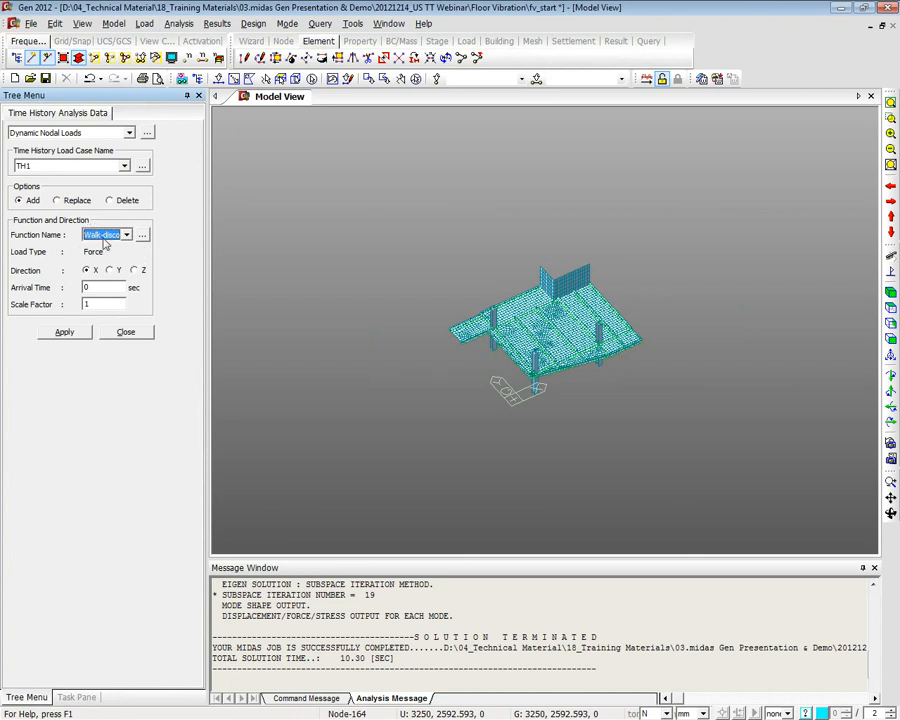
click(134, 271)
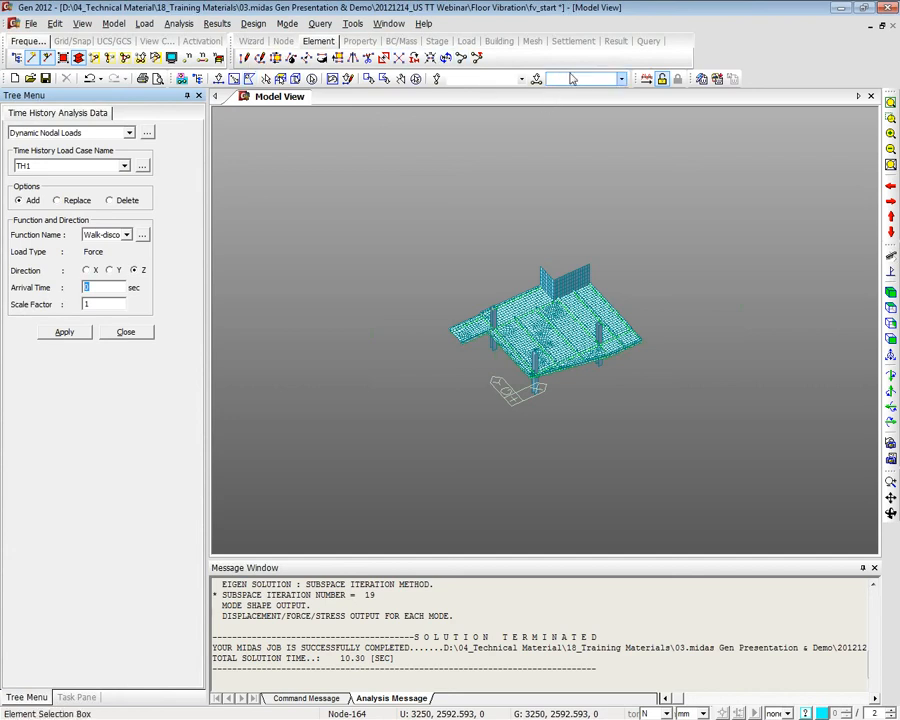
Apply the dynamic nodal load to node 449 with arrival time 0 sec, working in plan view
click(466, 80)
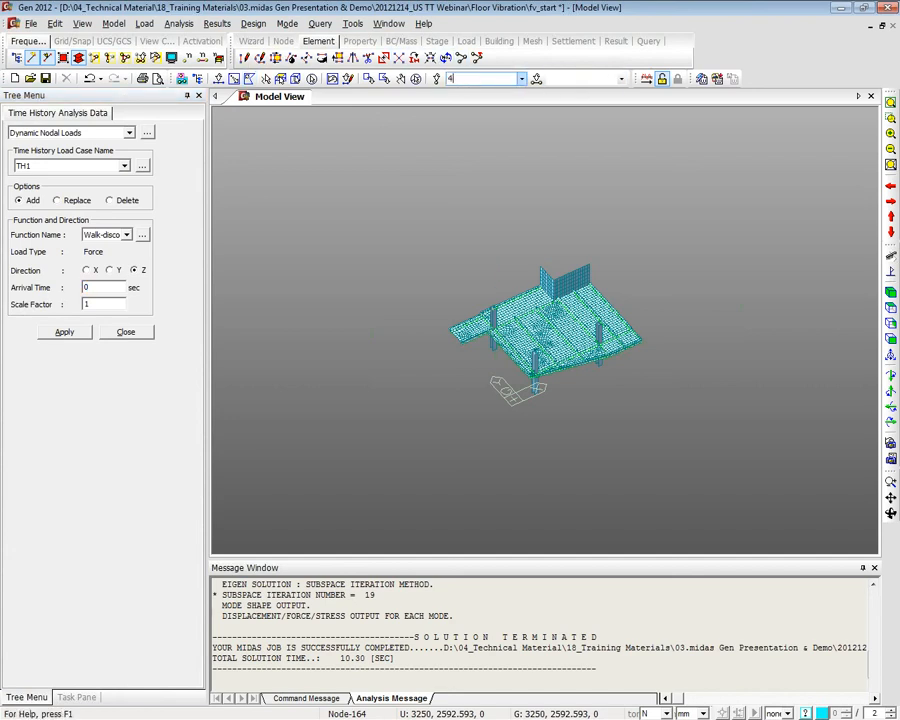
key(Return)
click(891, 309)
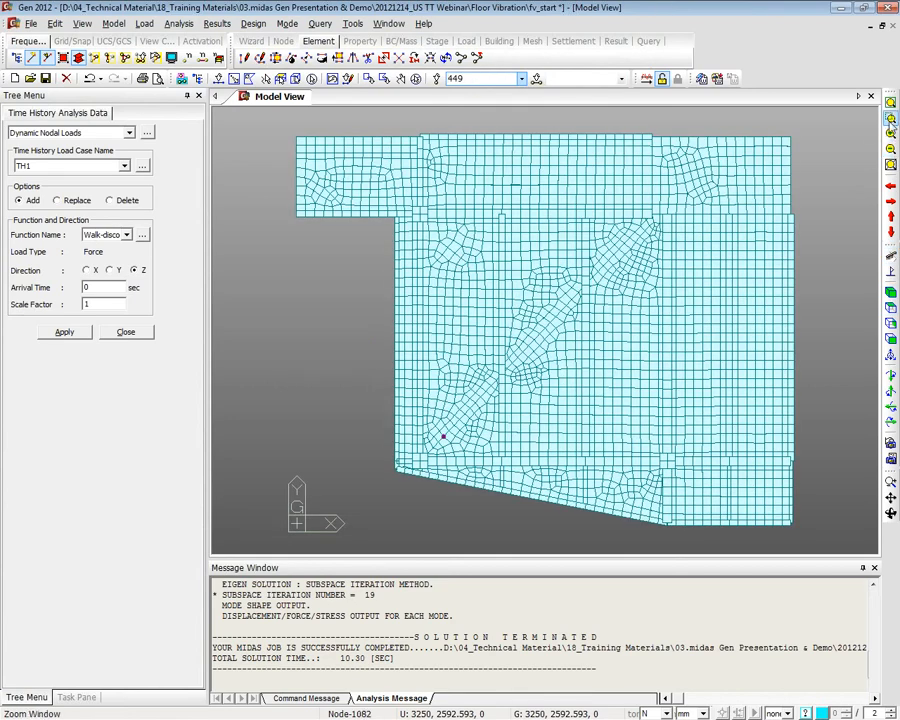
click(62, 331)
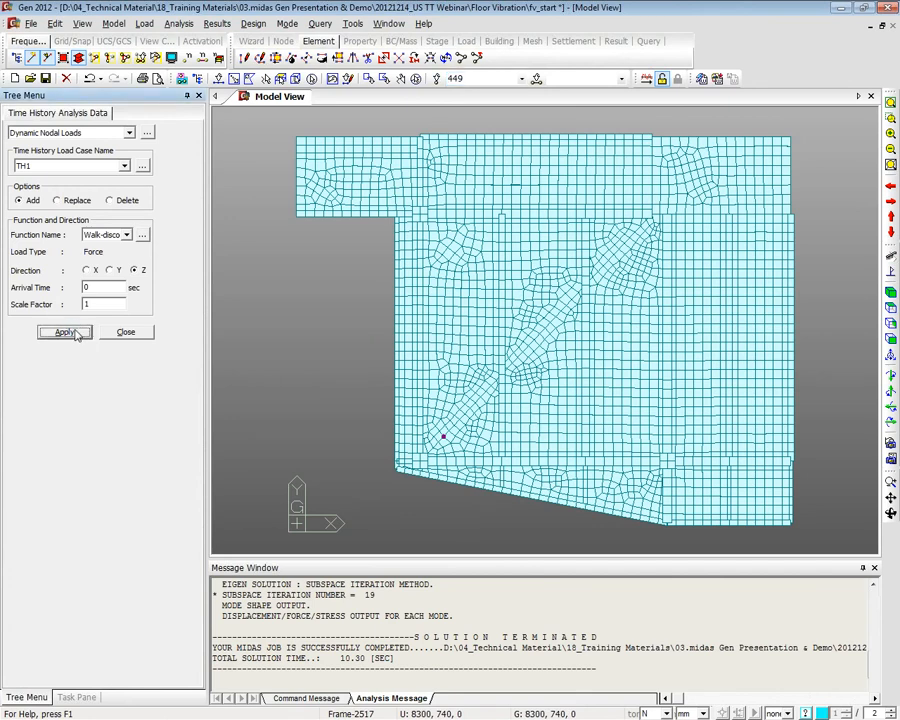
Apply the dynamic nodal load to node 452 with an arrival time of 0.53 sec
click(477, 79)
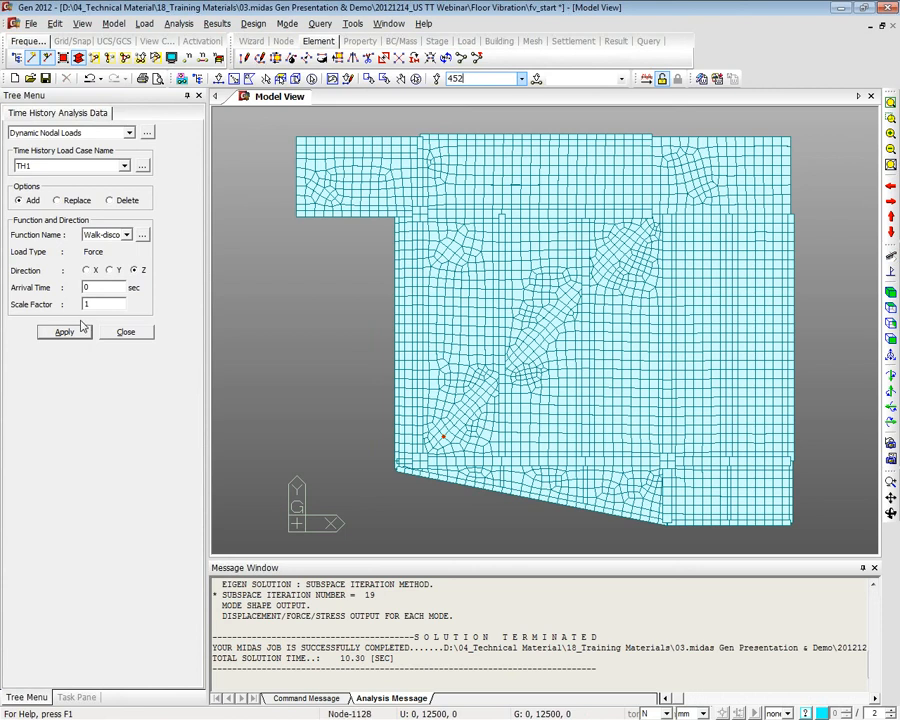
double_click(86, 287)
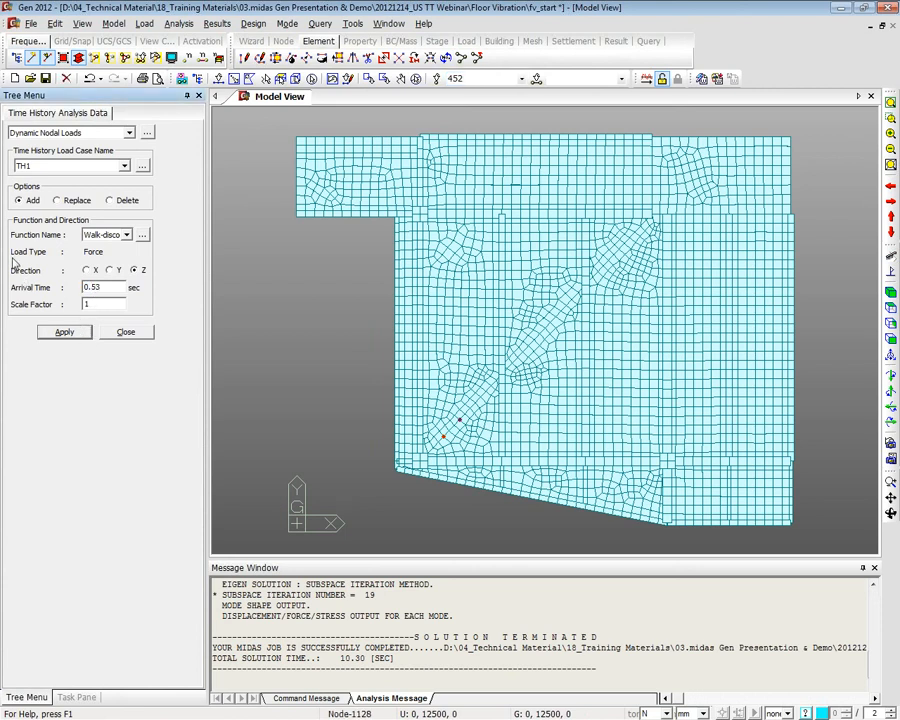
click(72, 336)
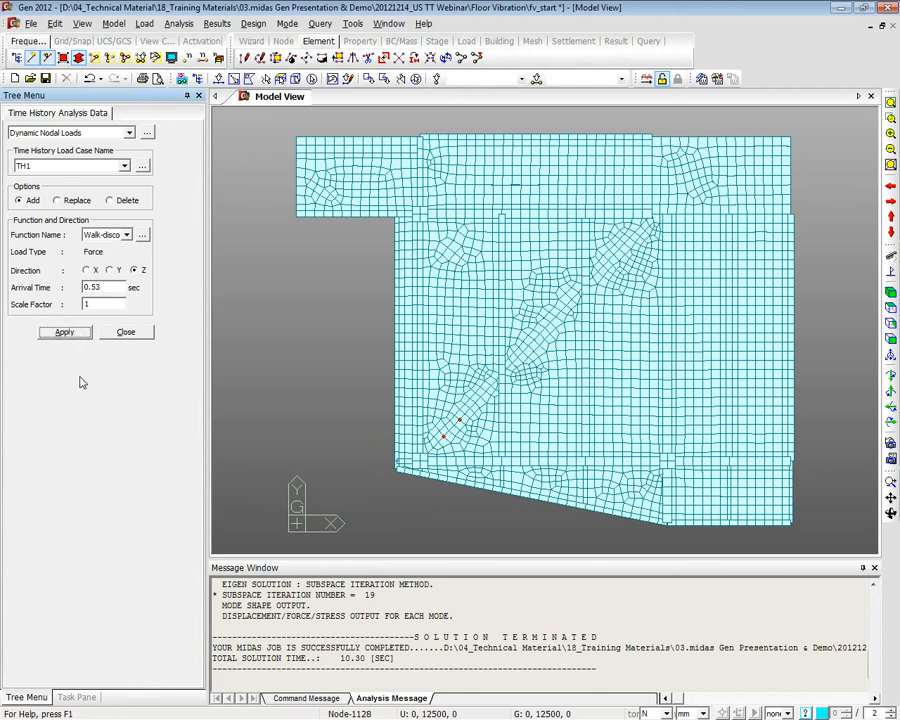
Open the Dynamic Nodal Loads table and add a row for node 455 with load case TH1
click(147, 134)
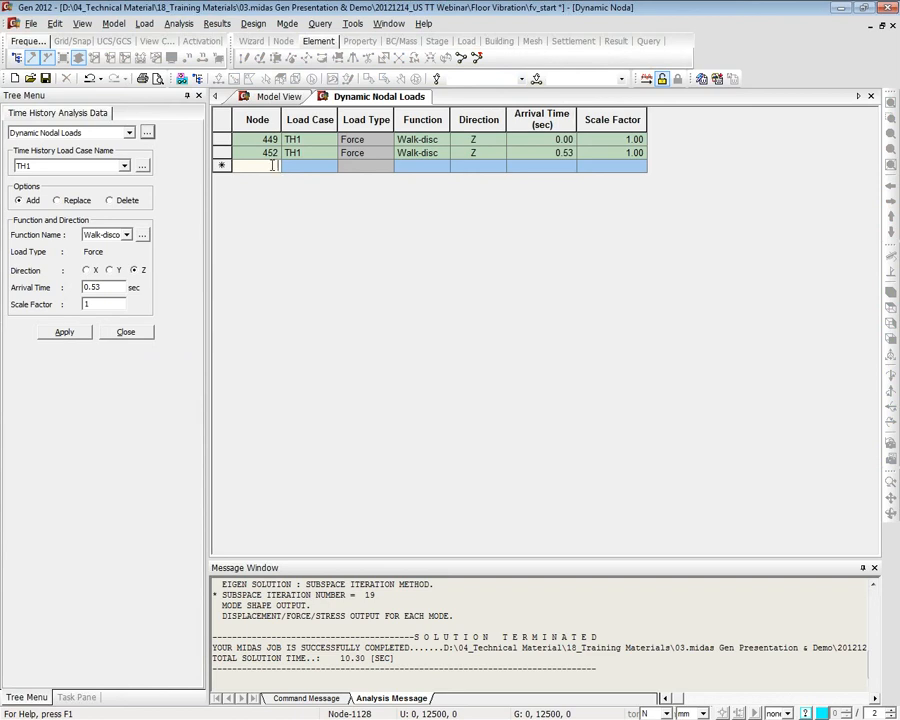
text(455)
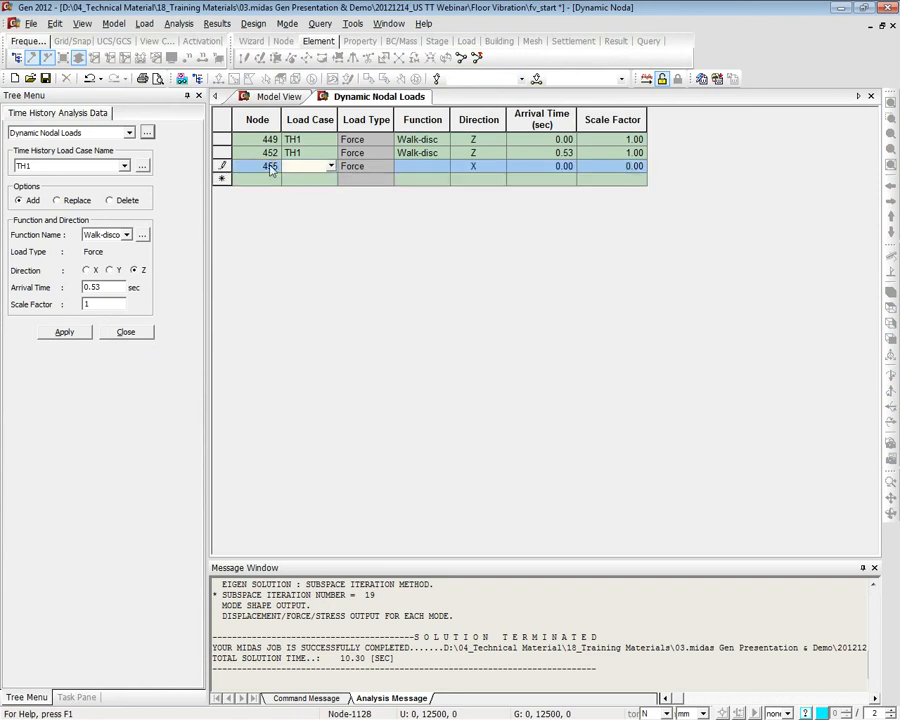
click(332, 167)
click(320, 179)
click(303, 153)
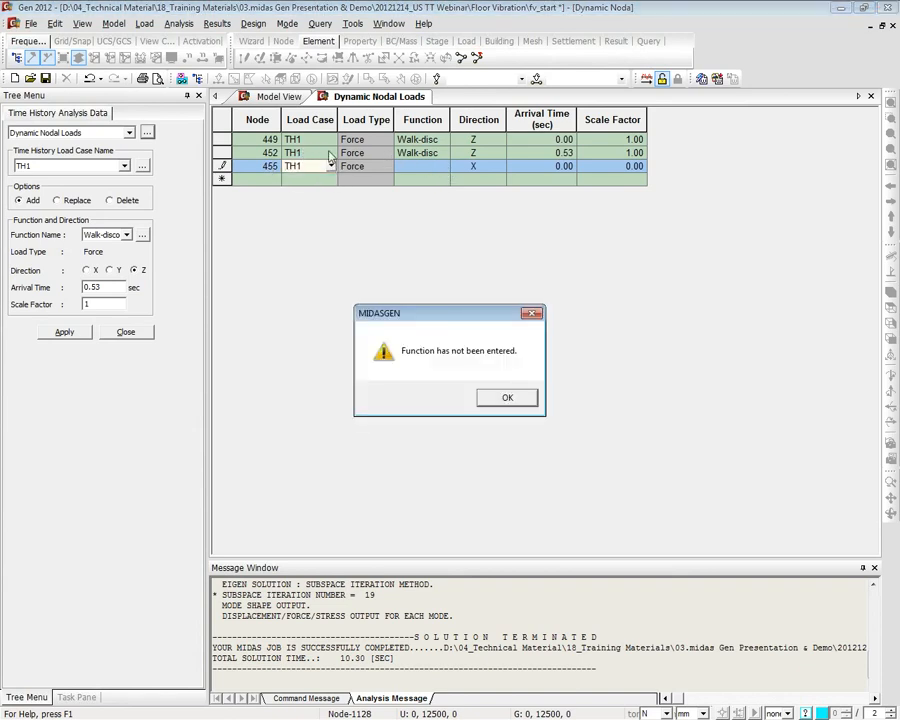
click(507, 397)
Assign the Walk-discont function and the Z direction to the node 455 row
click(422, 166)
click(425, 177)
click(500, 170)
click(499, 166)
click(486, 200)
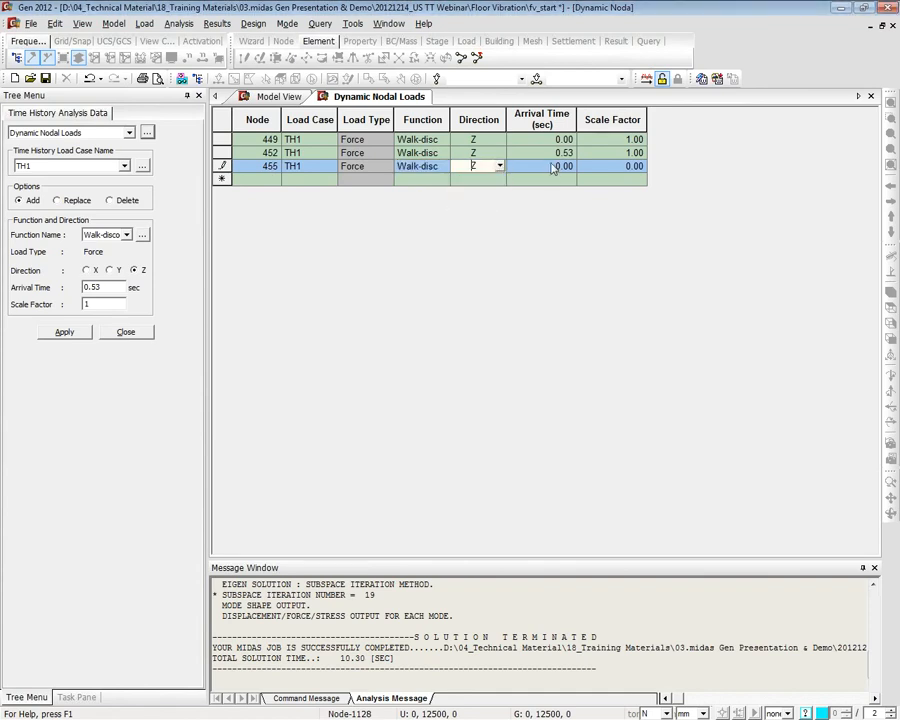
Set the node 455 load's arrival time to 1.06 sec and its scale factor to 1
click(561, 172)
text(1.0)
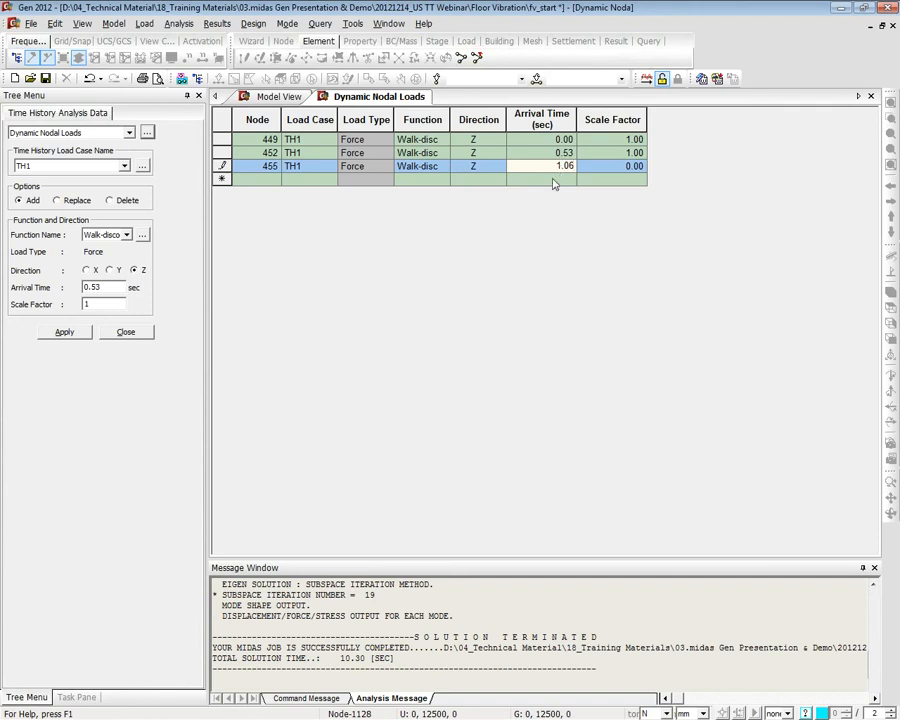
click(627, 168)
text(1)
key(Return)
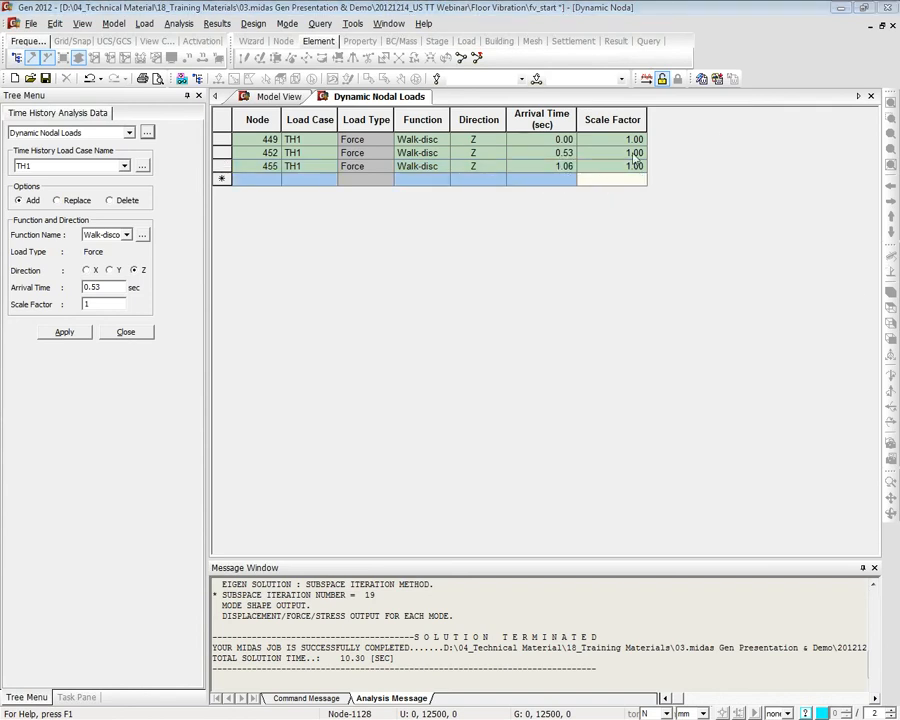
Return to the model view and zoom in on the nodes carrying the walking loads
click(279, 117)
click(278, 97)
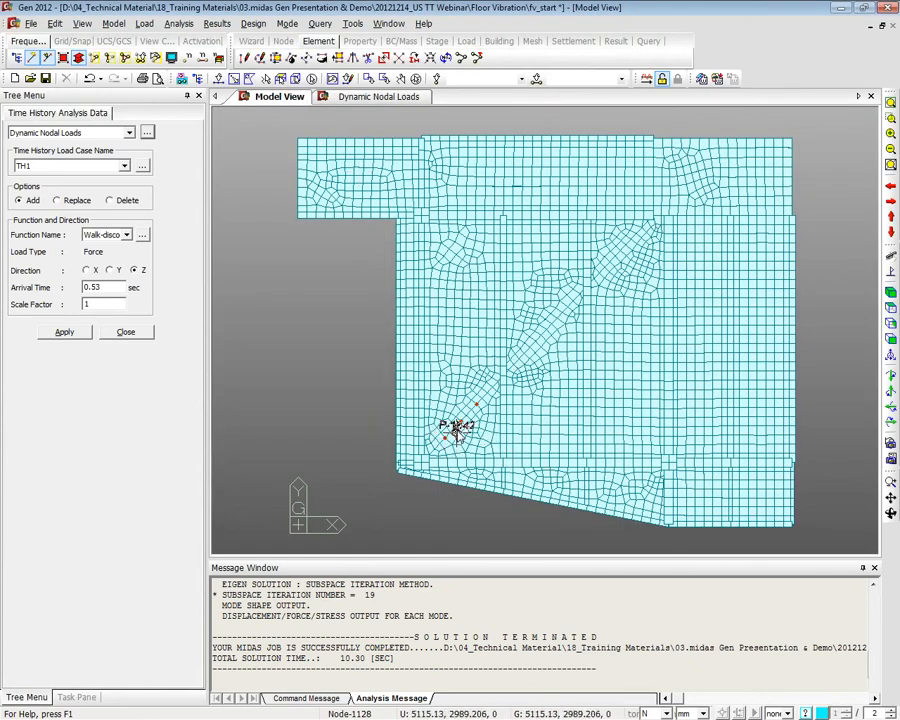
click(890, 117)
drag(398, 288, 597, 502)
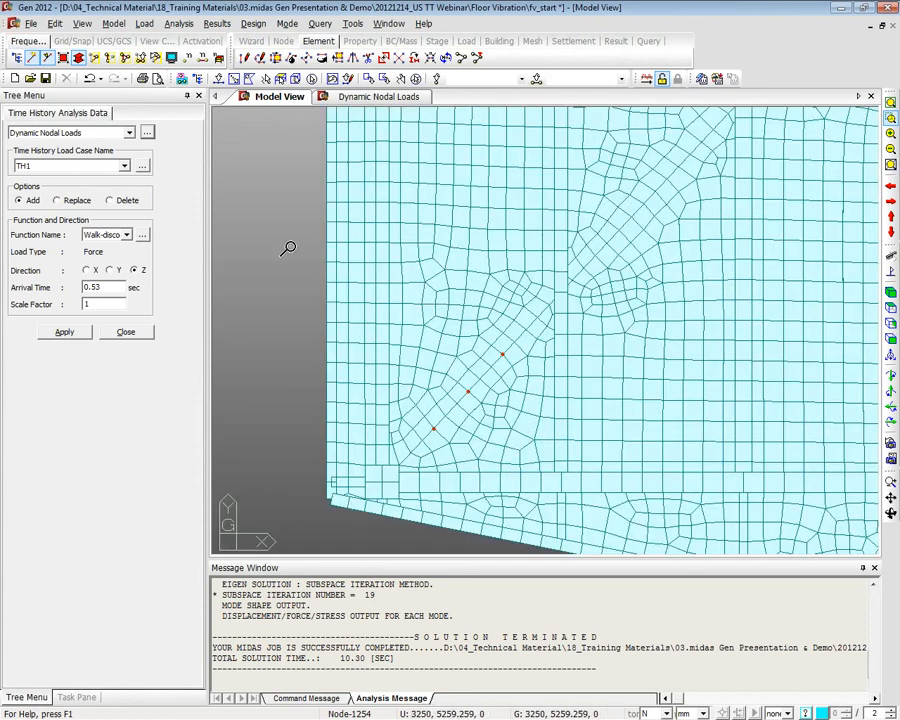
click(233, 78)
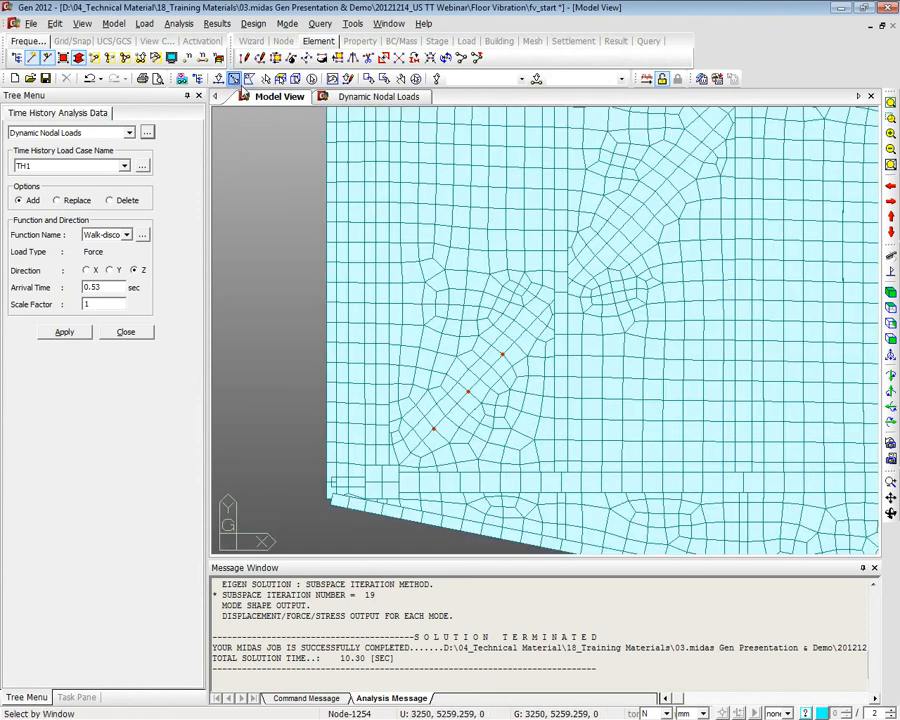
Turn off the hidden-surface display and select the next walking-path nodes 447, 974 and 992
click(537, 318)
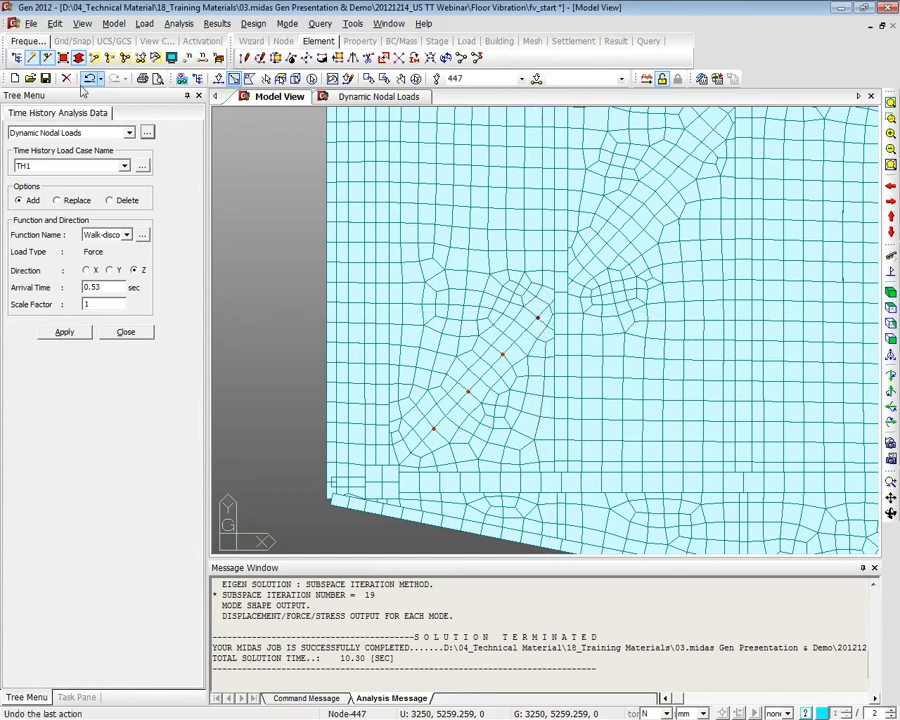
click(47, 57)
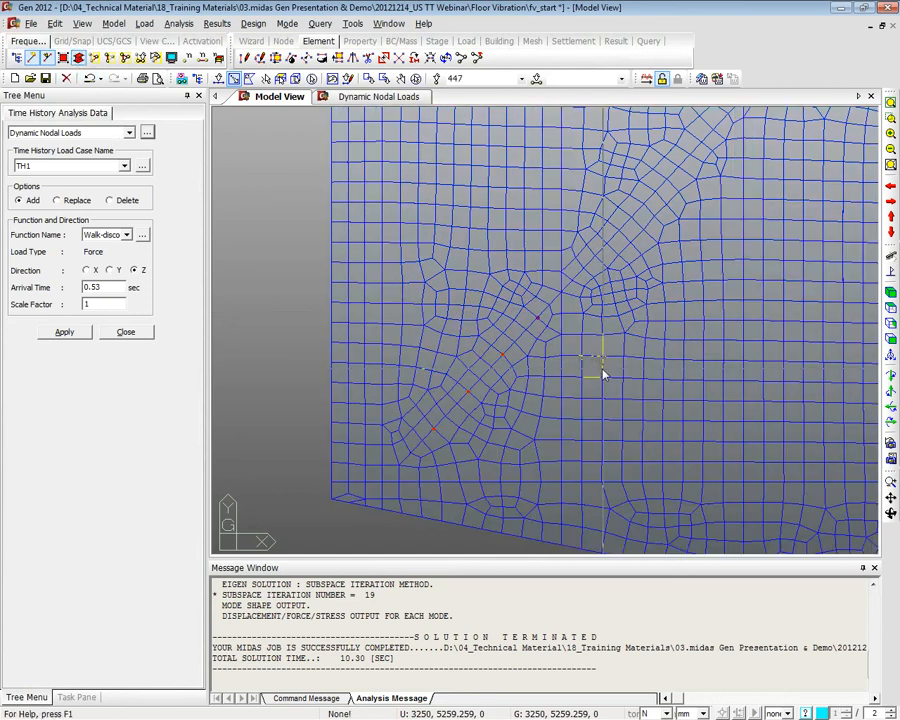
click(572, 283)
click(607, 244)
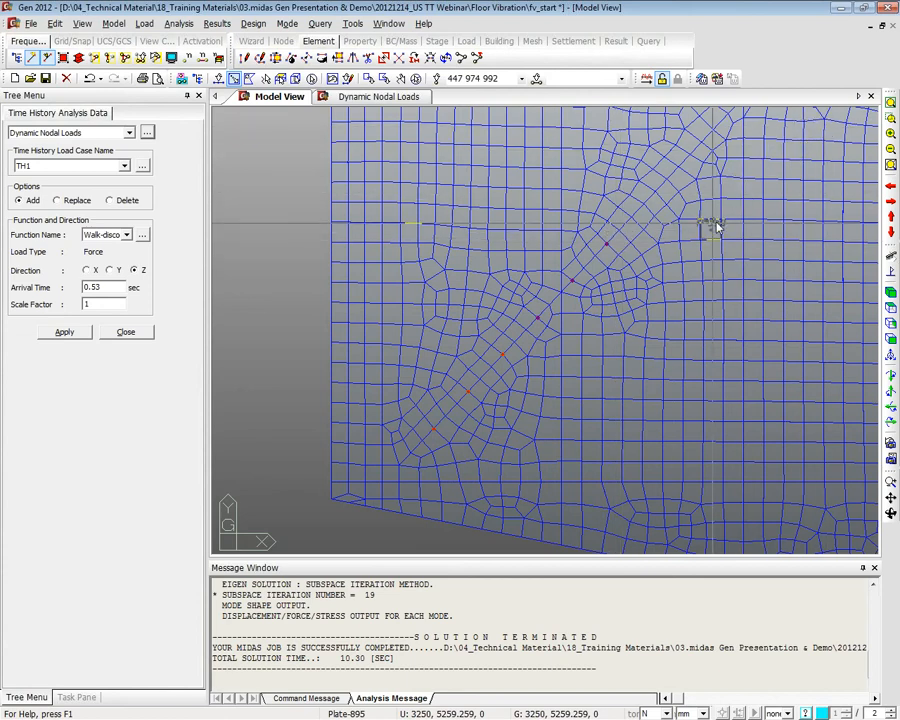
middle_drag(693, 232, 644, 262)
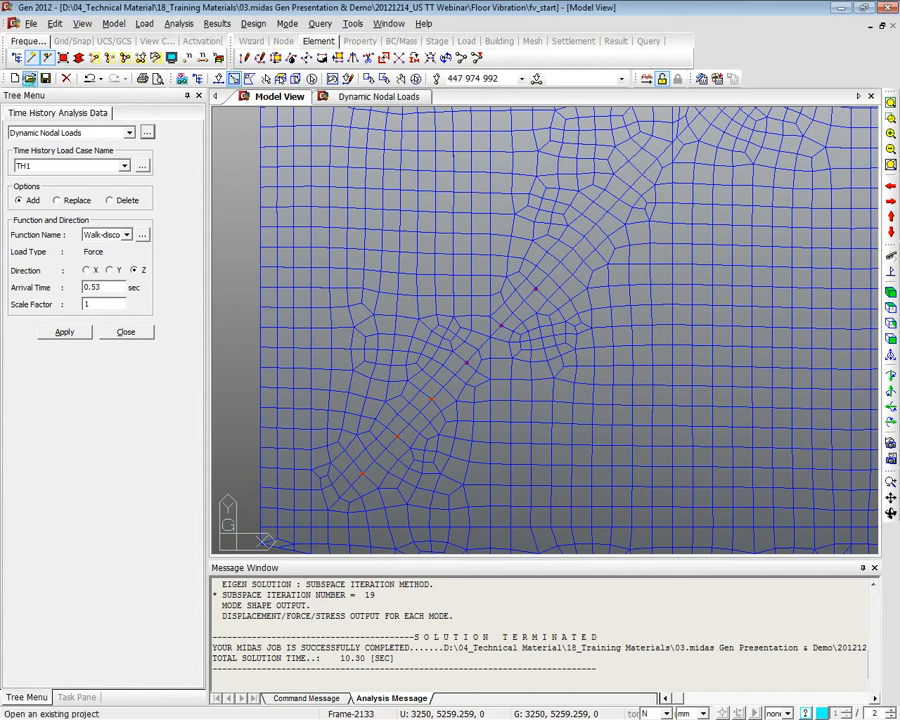
Open the completed fv model from the Floor Vibration folder
click(30, 78)
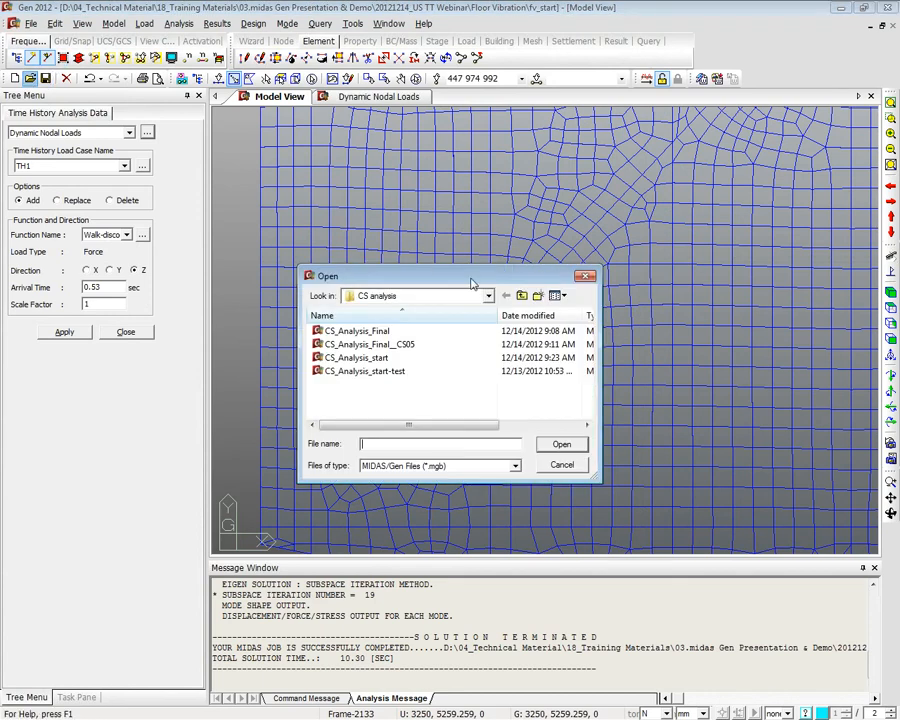
click(521, 295)
double_click(368, 344)
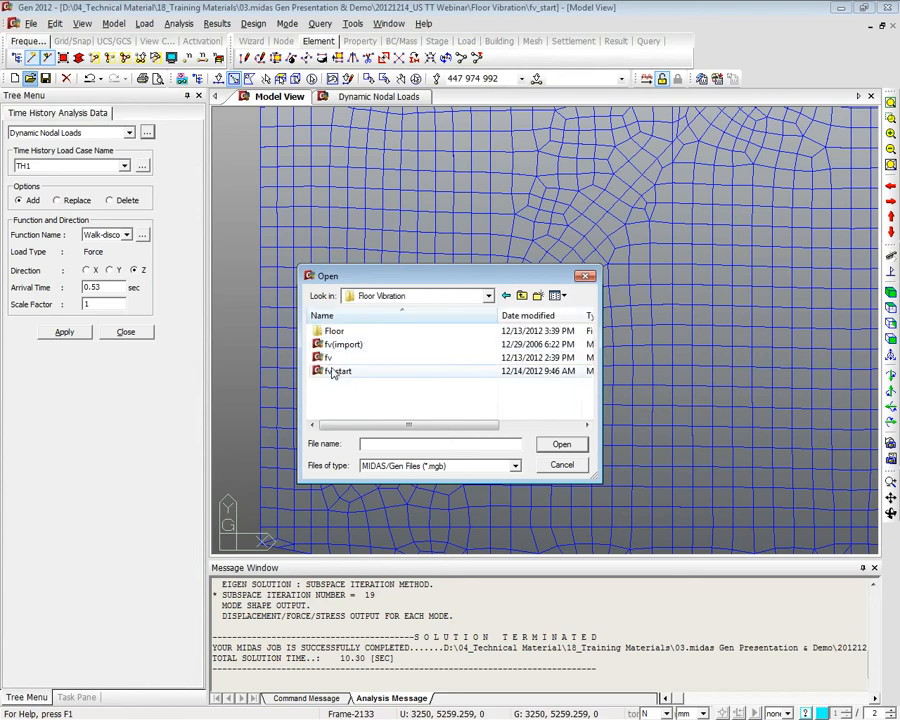
click(330, 357)
click(562, 444)
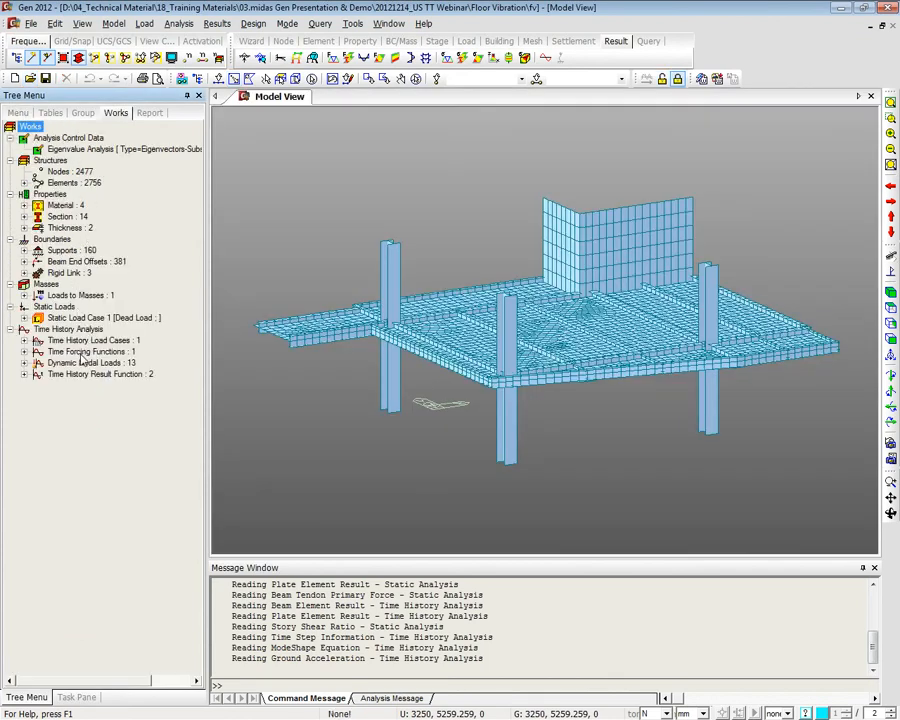
Review the Dynamic Nodal Loads table of the Pedestrian Load case, highlighting its node column, and return to the model view
double_click(90, 363)
right_click(98, 373)
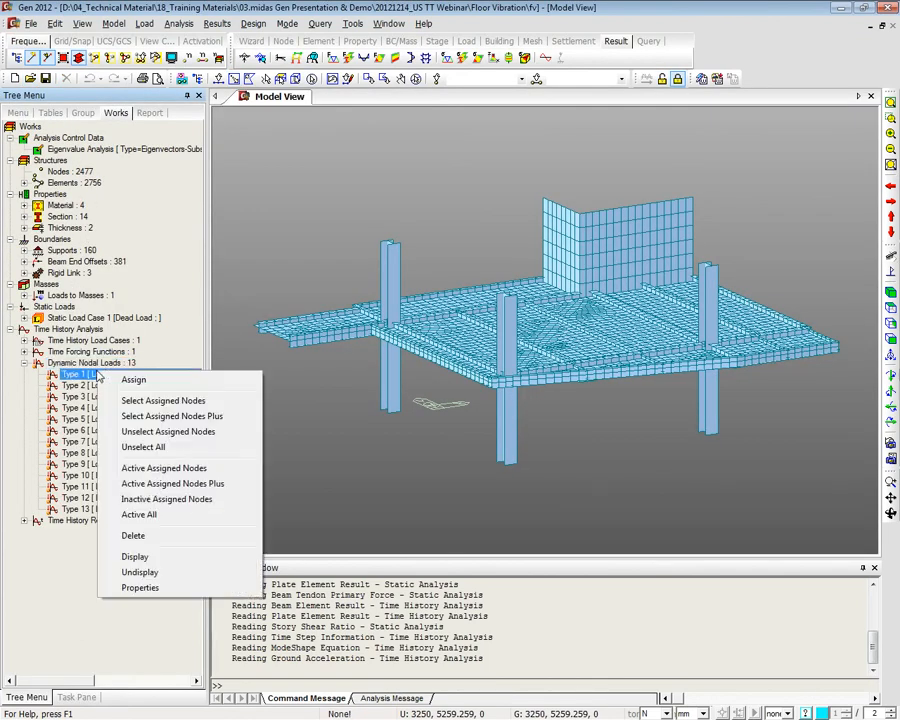
click(135, 588)
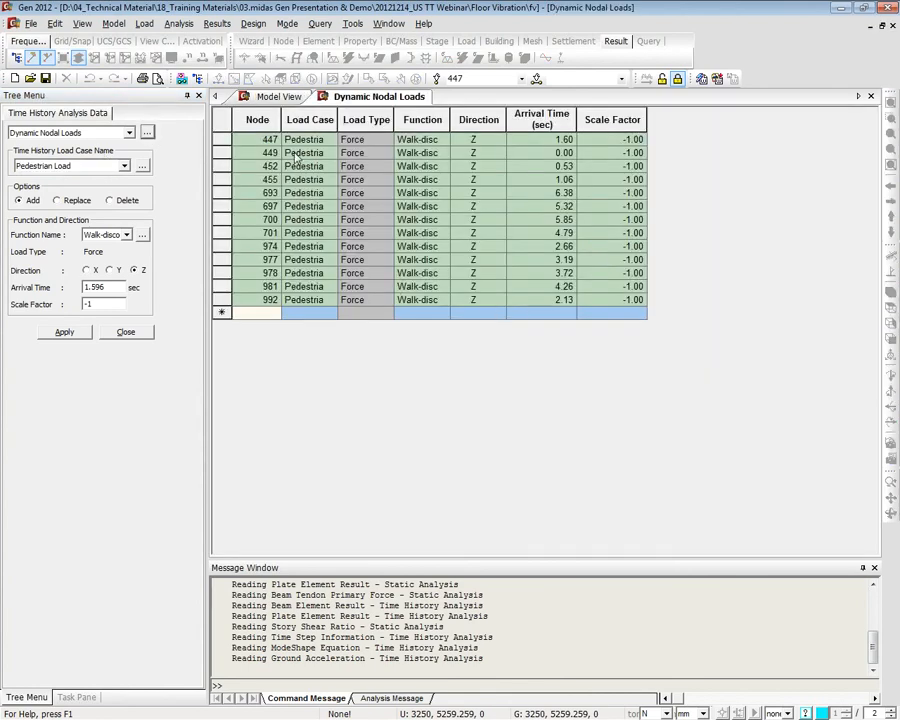
drag(260, 142, 273, 302)
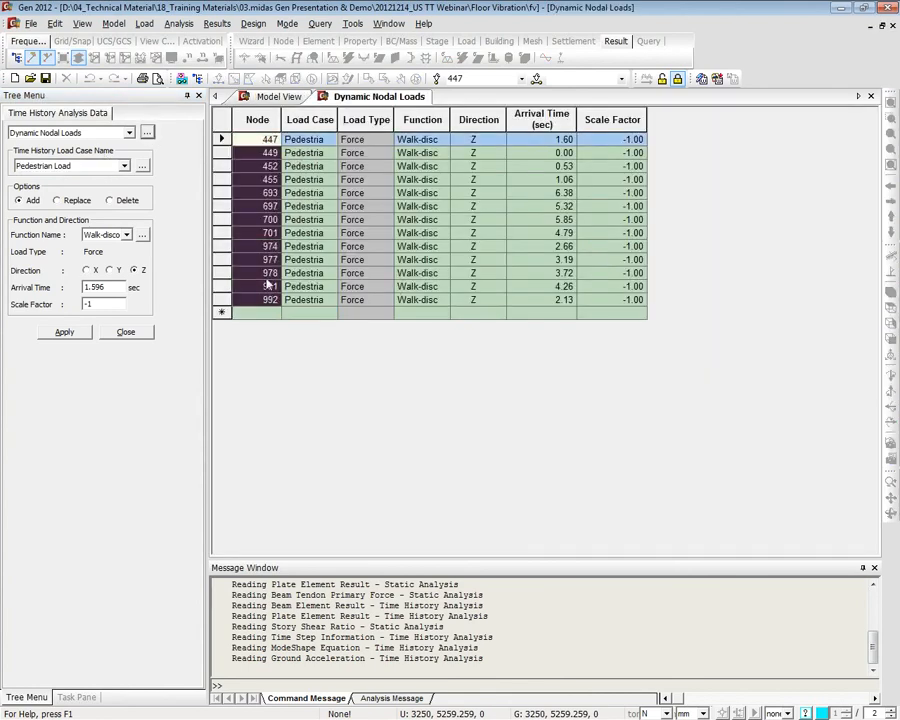
click(272, 96)
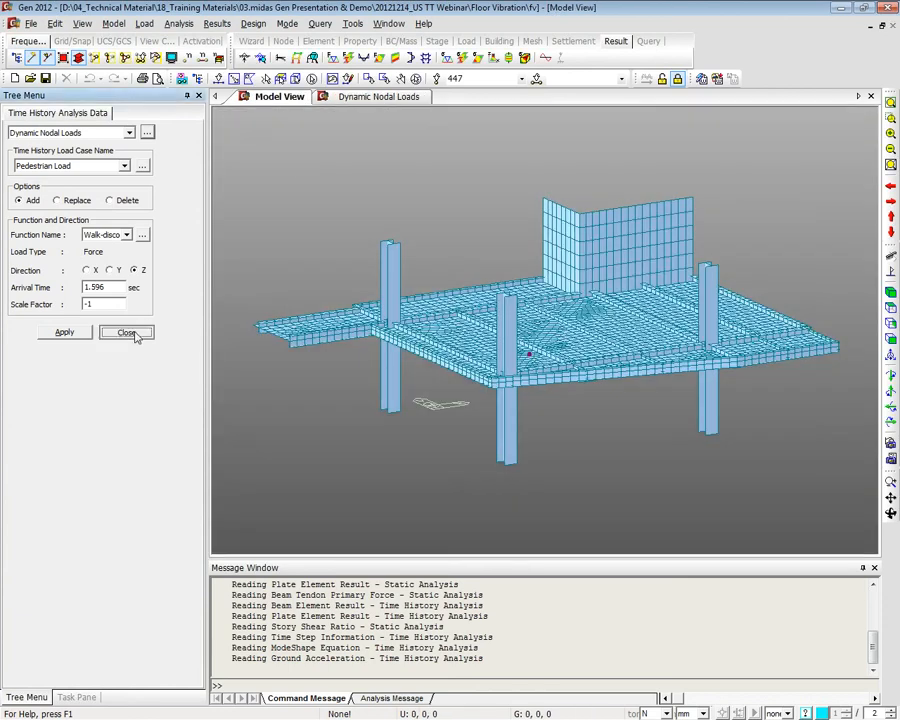
click(126, 331)
Display the pedestrian dynamic nodal loads on the model and view the floor from above
click(110, 385)
right_click(110, 385)
click(96, 363)
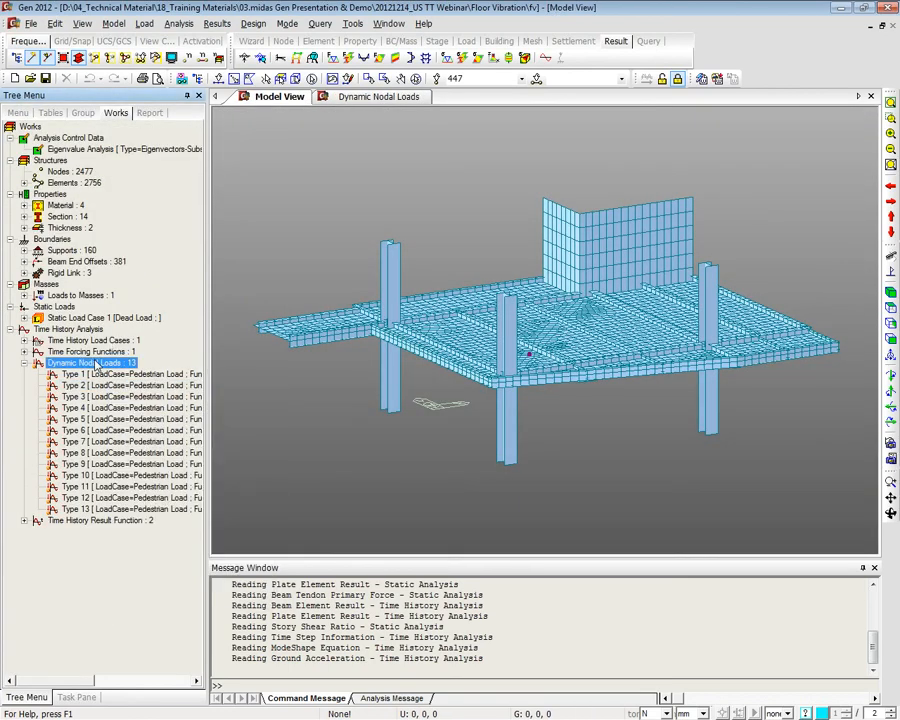
right_click(98, 372)
click(108, 556)
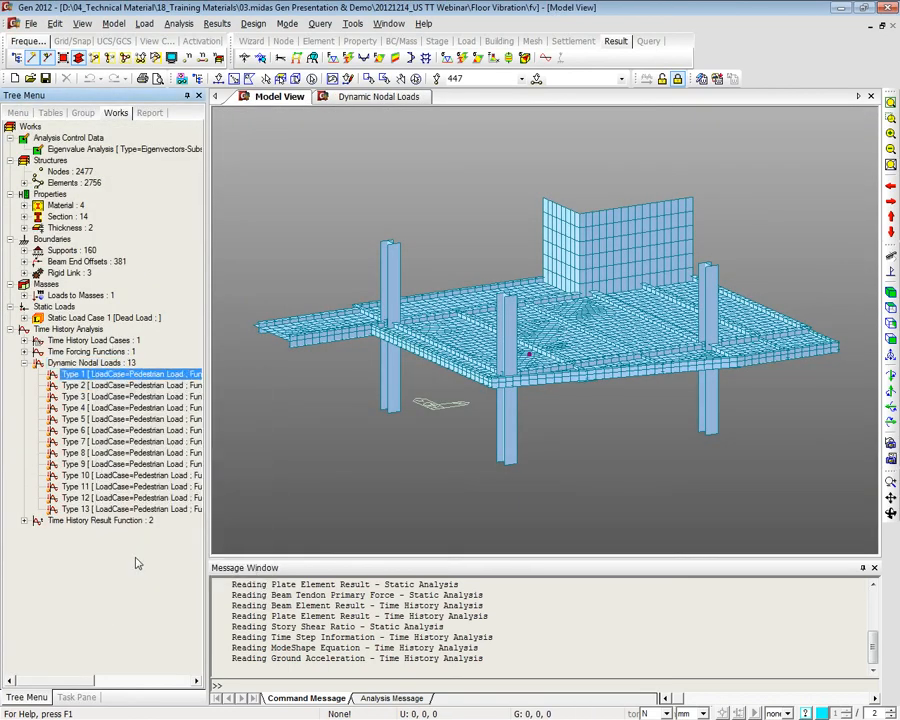
ctrl+middle_drag(788, 396, 725, 464)
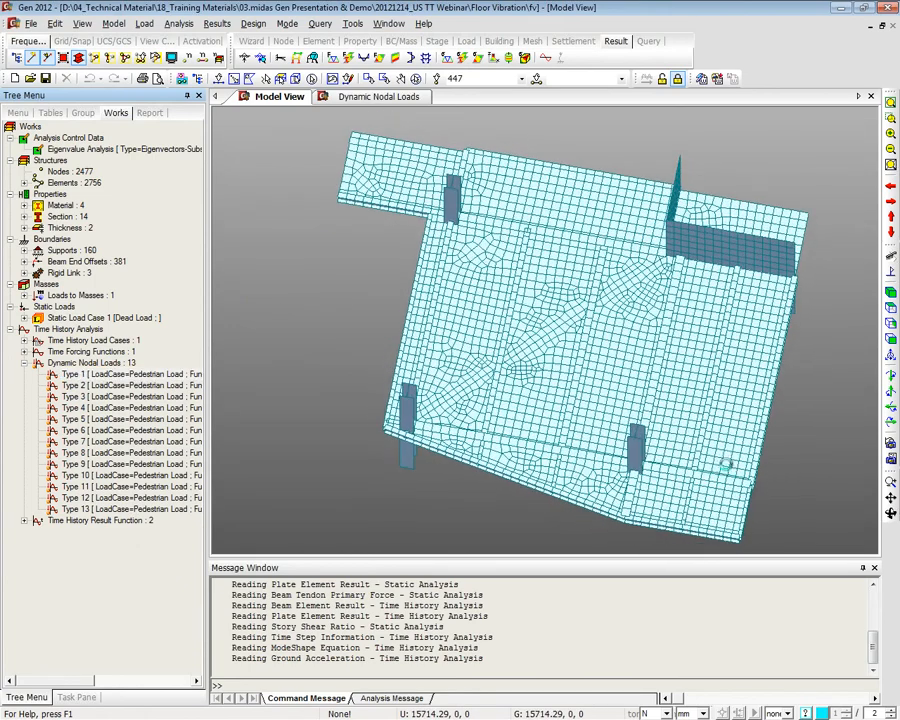
ctrl+middle_drag(640, 460, 586, 404)
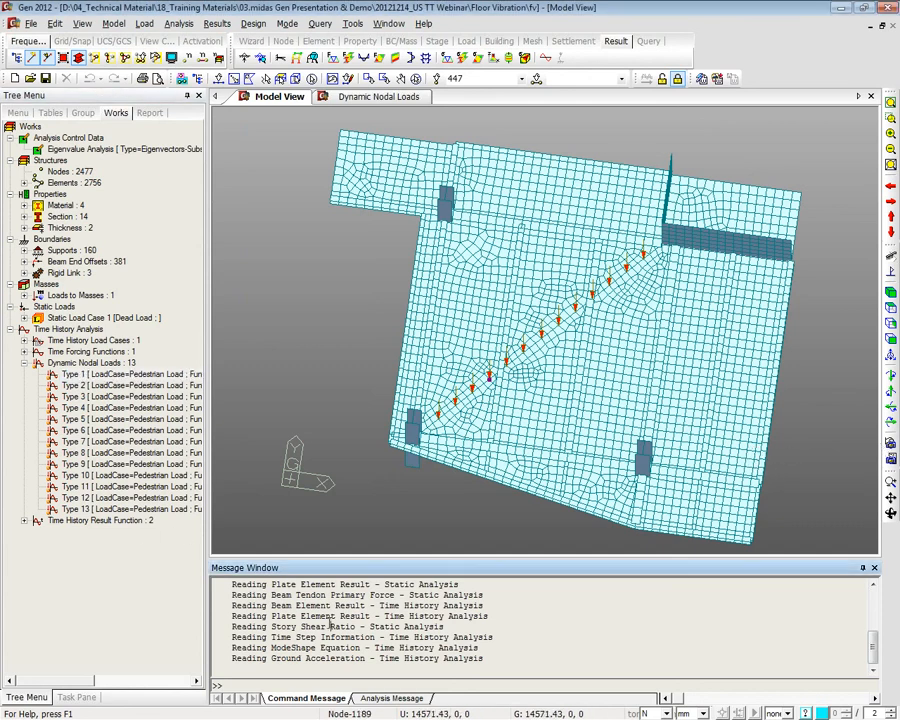
Open the time history Displ/Vel/Accel results and check the available time functions for the Pedestrian Load case
click(662, 78)
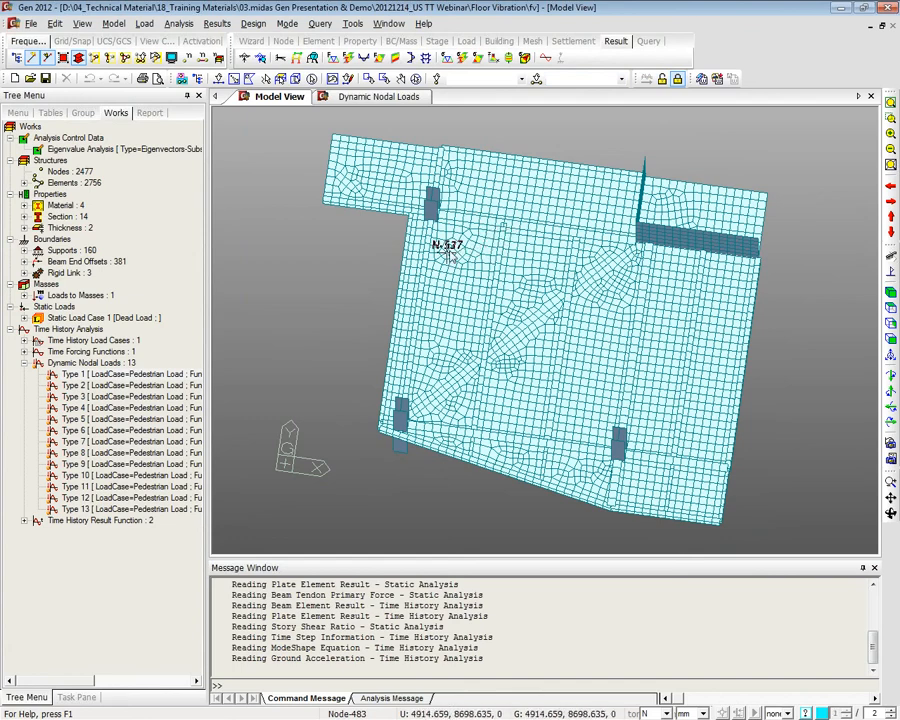
middle_drag(366, 233, 358, 184)
right_click(351, 152)
mouse_move(450, 363)
click(595, 363)
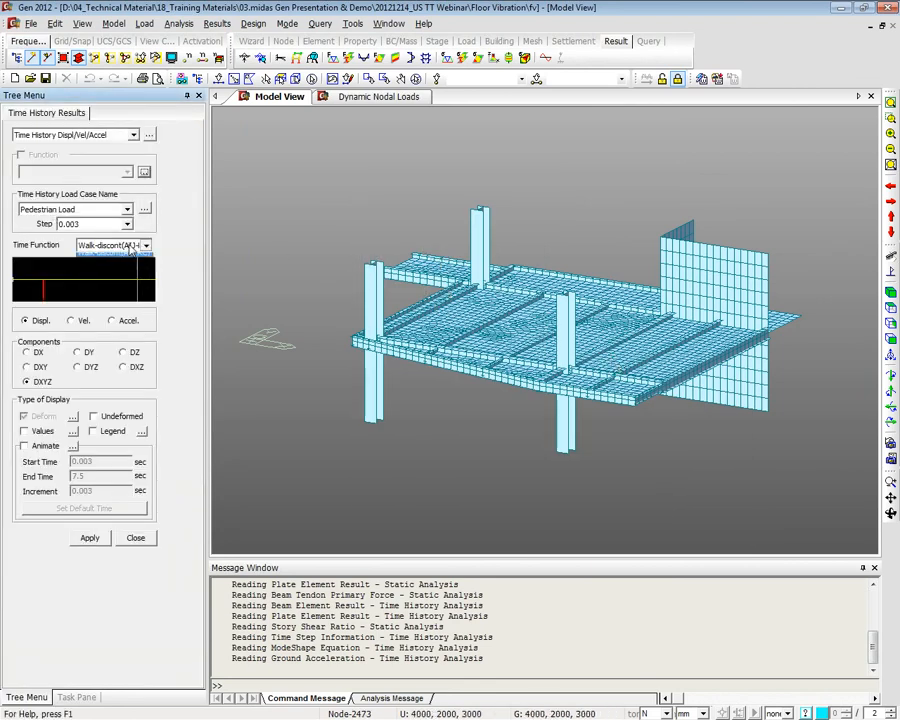
click(130, 247)
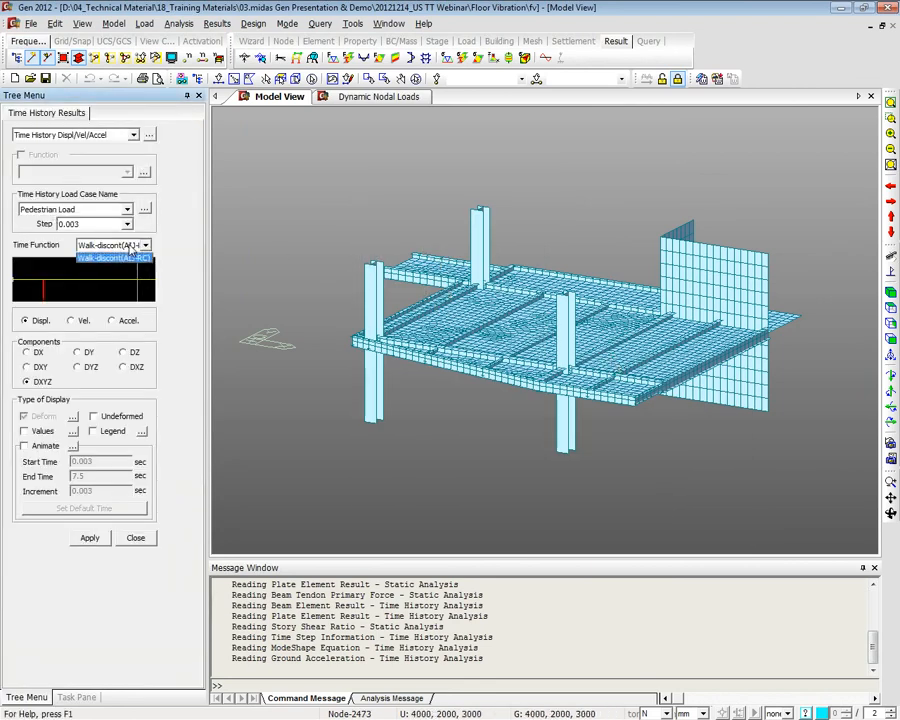
Plot the DXYZ displacement contour for THmax: Pedestrian Load with the legend shown
right_click(268, 210)
mouse_move(295, 249)
mouse_move(428, 236)
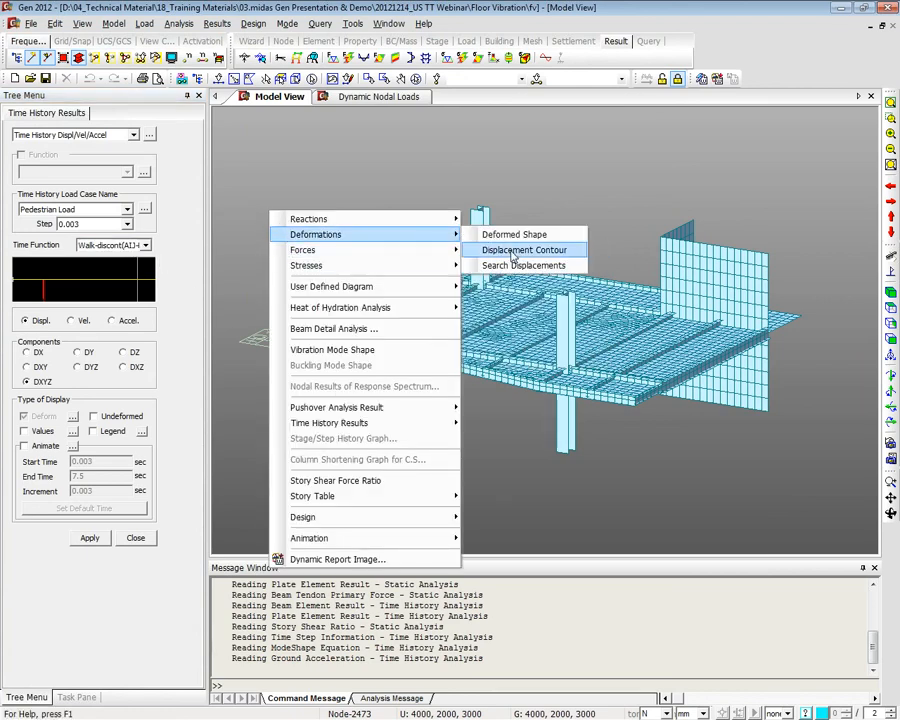
click(512, 256)
click(73, 170)
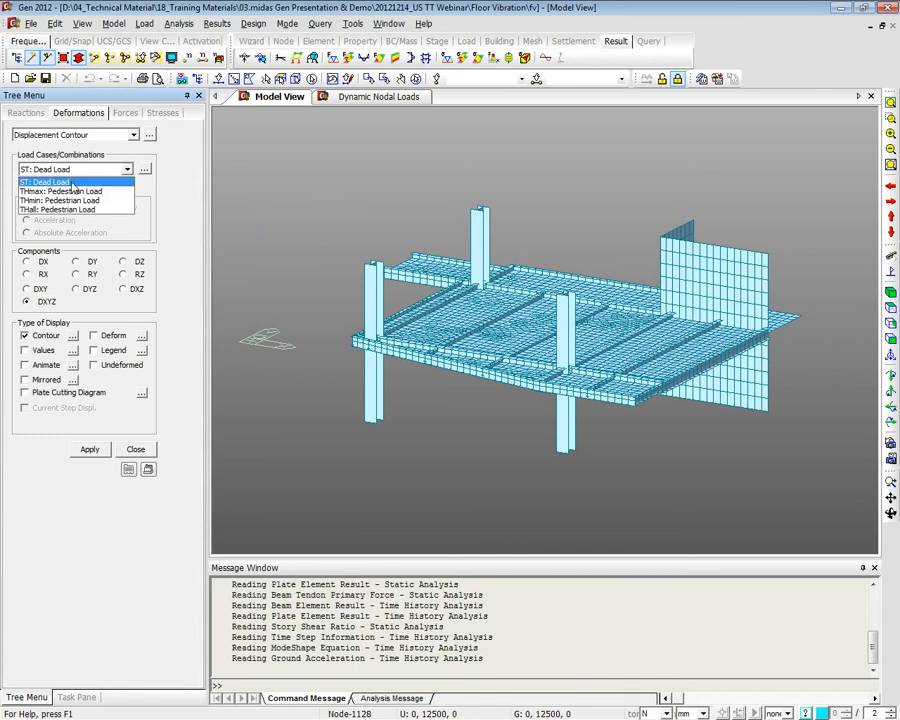
click(72, 193)
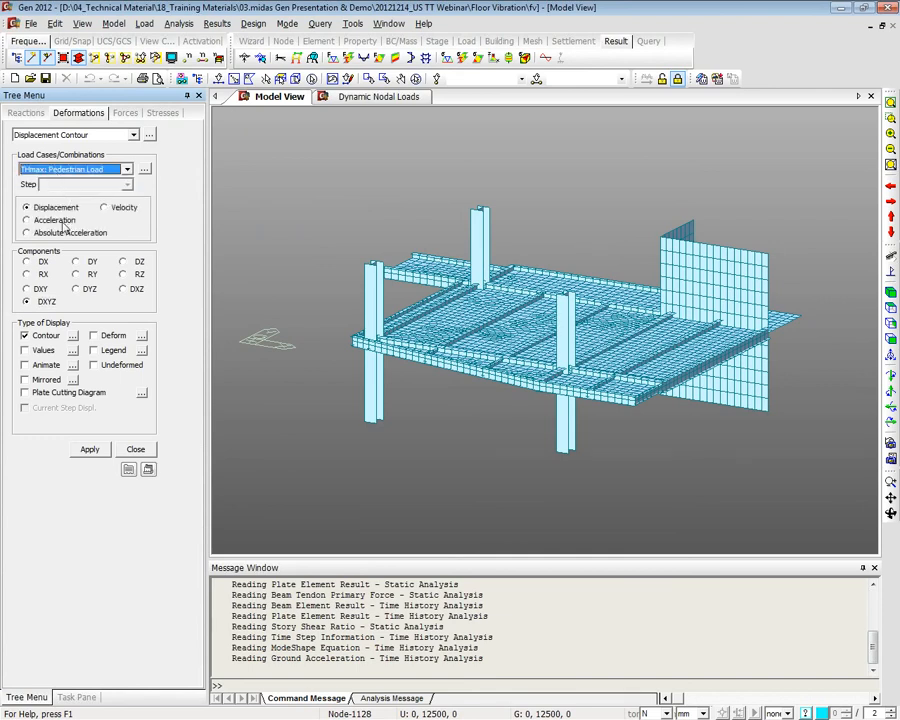
click(63, 209)
click(112, 351)
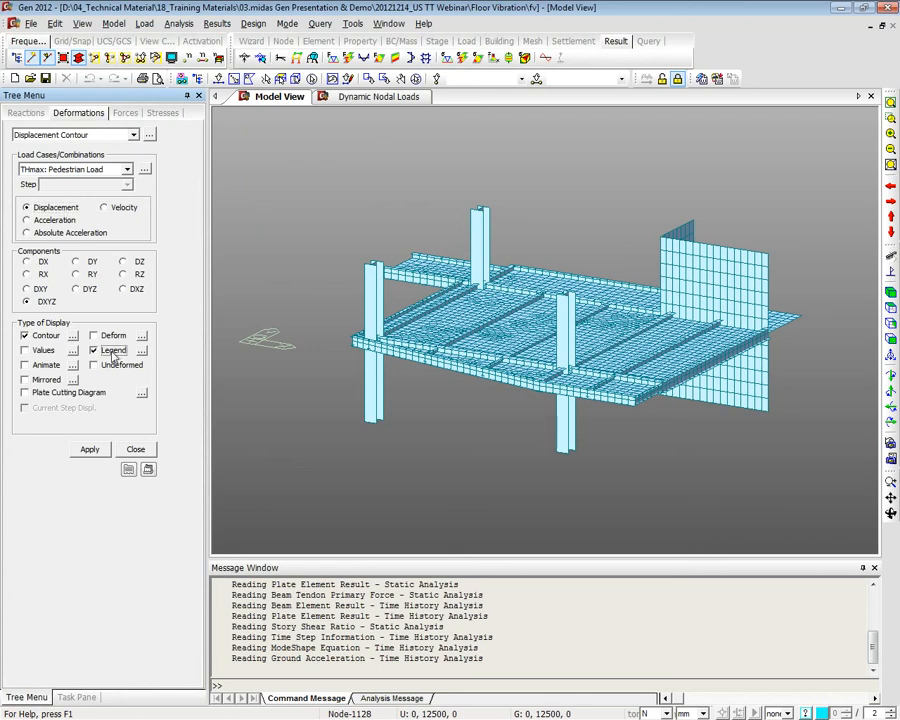
click(89, 451)
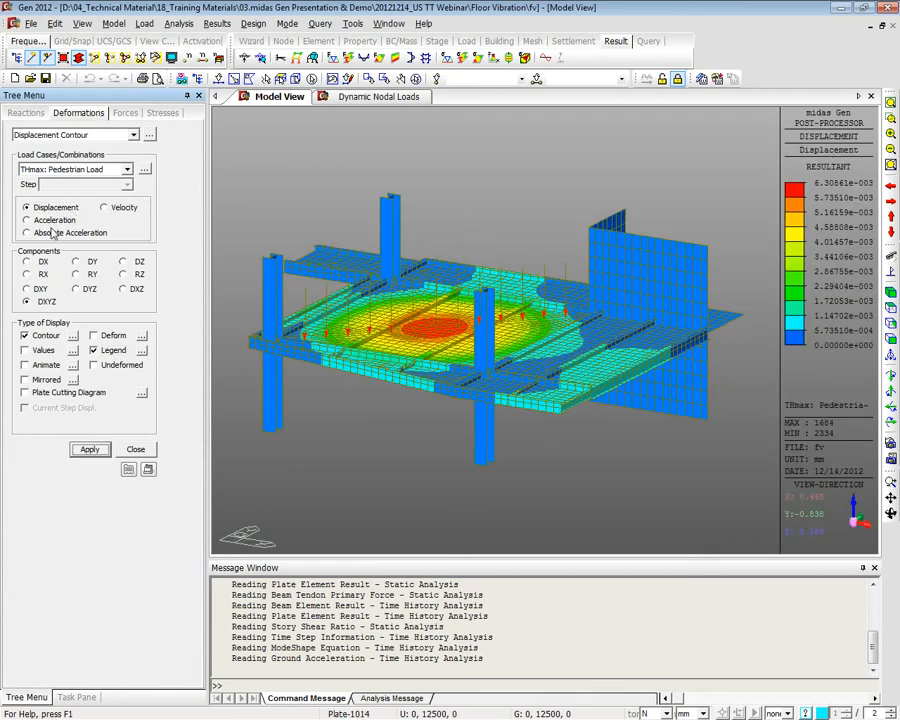
Add the deformed shape to the displacement contour and examine the floor from an oblique view
ctrl+middle_drag(502, 278, 538, 337)
ctrl+middle_drag(421, 362, 435, 343)
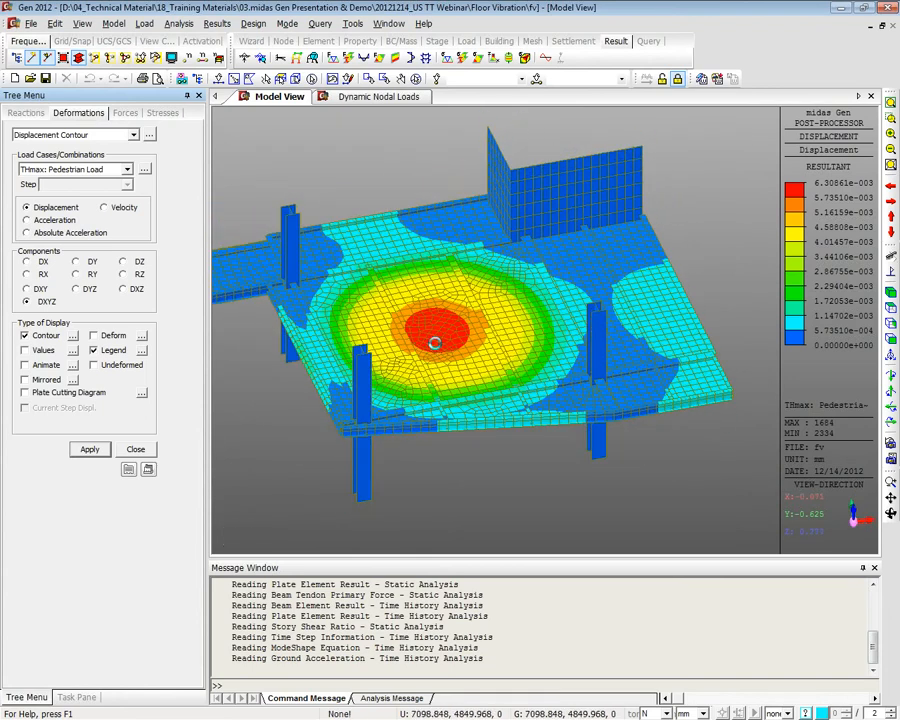
click(93, 335)
click(89, 449)
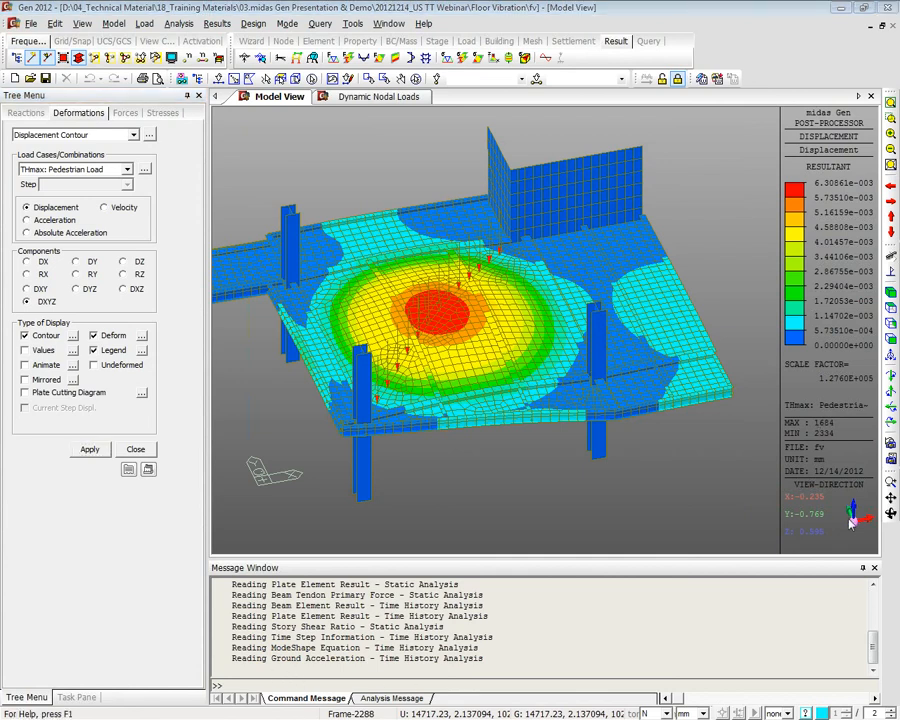
Change the contour to acceleration and locate nodes 1007 and 1684 on the floor by node number
click(55, 220)
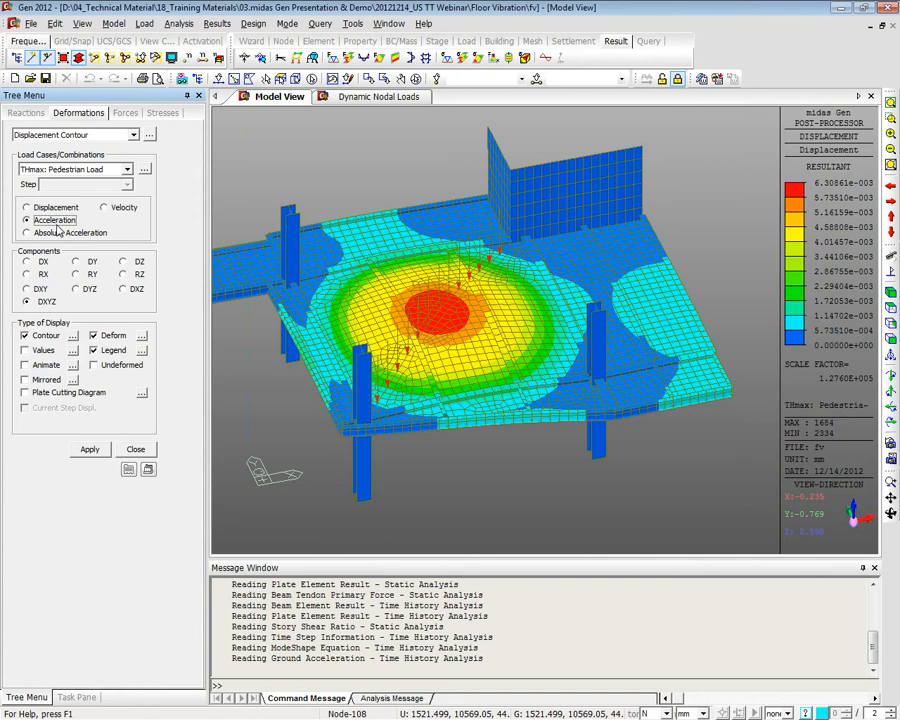
click(90, 451)
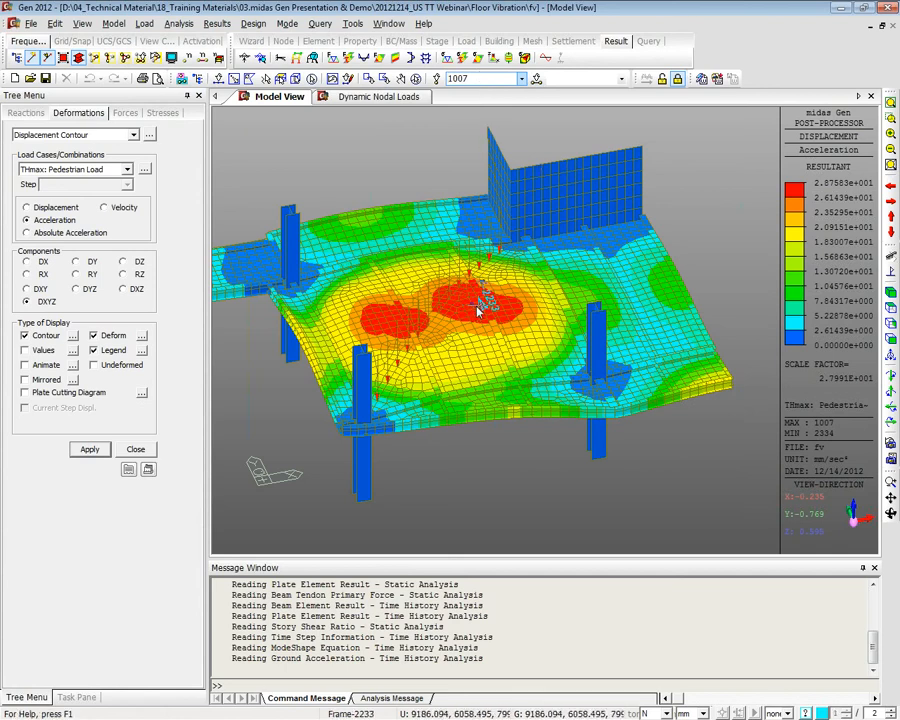
click(493, 78)
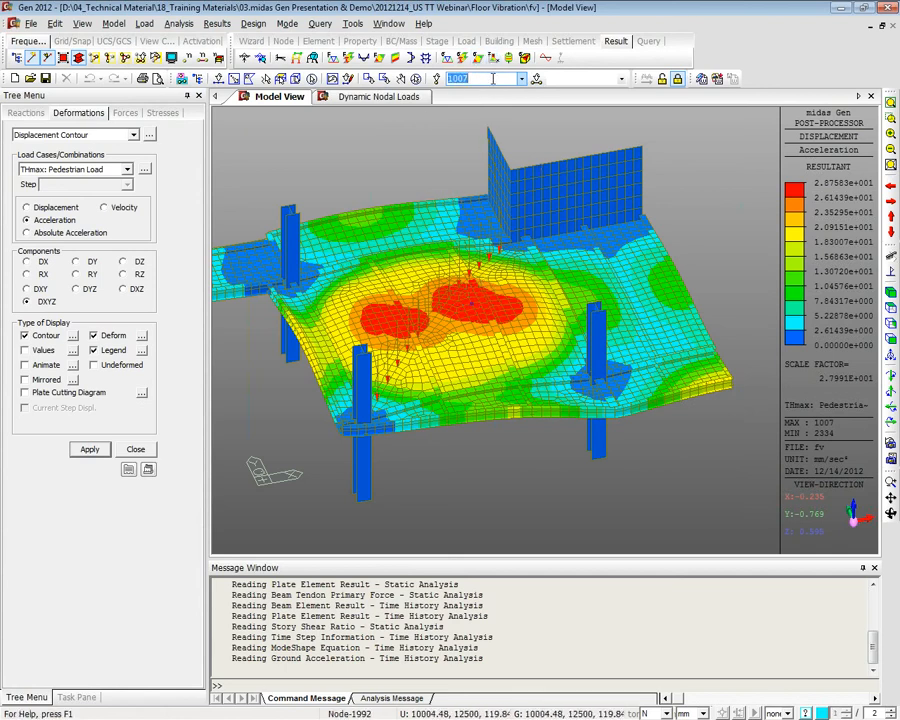
text(1684)
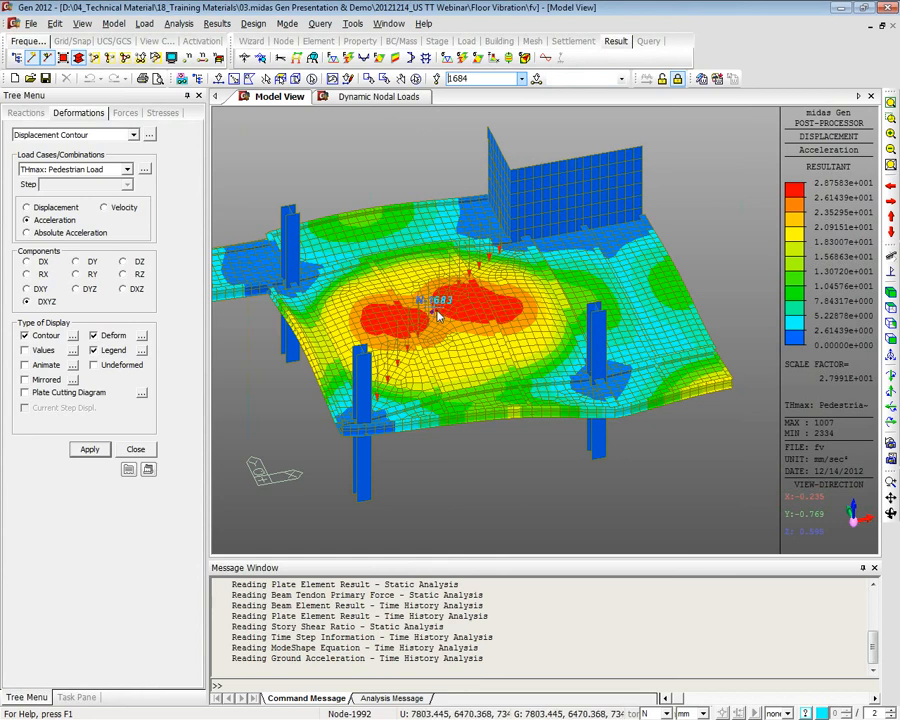
Close the acceleration contour settings and open the time history graph settings from the time history results
click(151, 450)
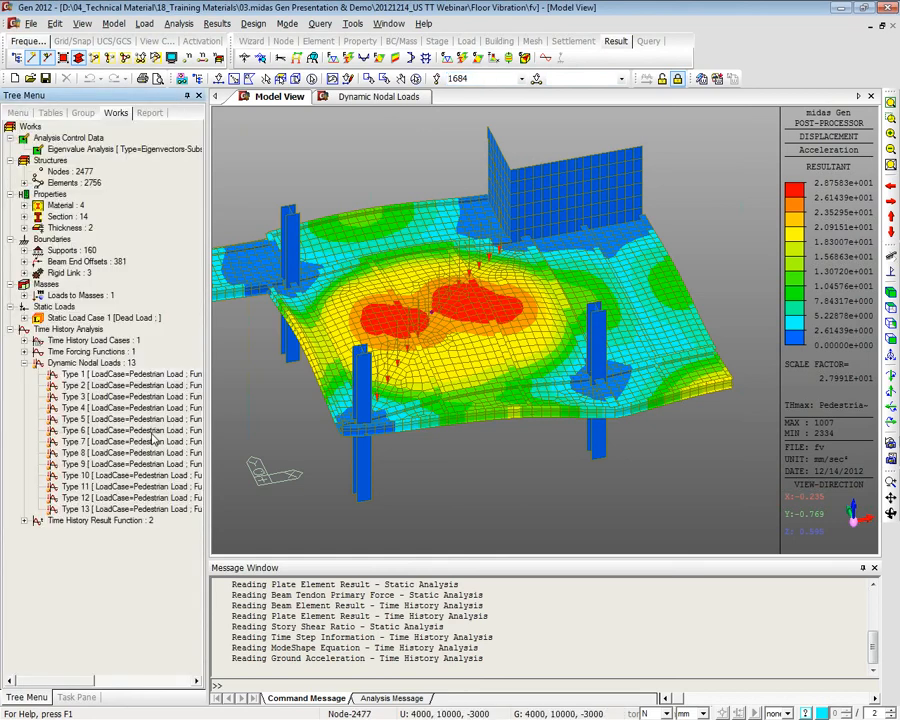
right_click(351, 150)
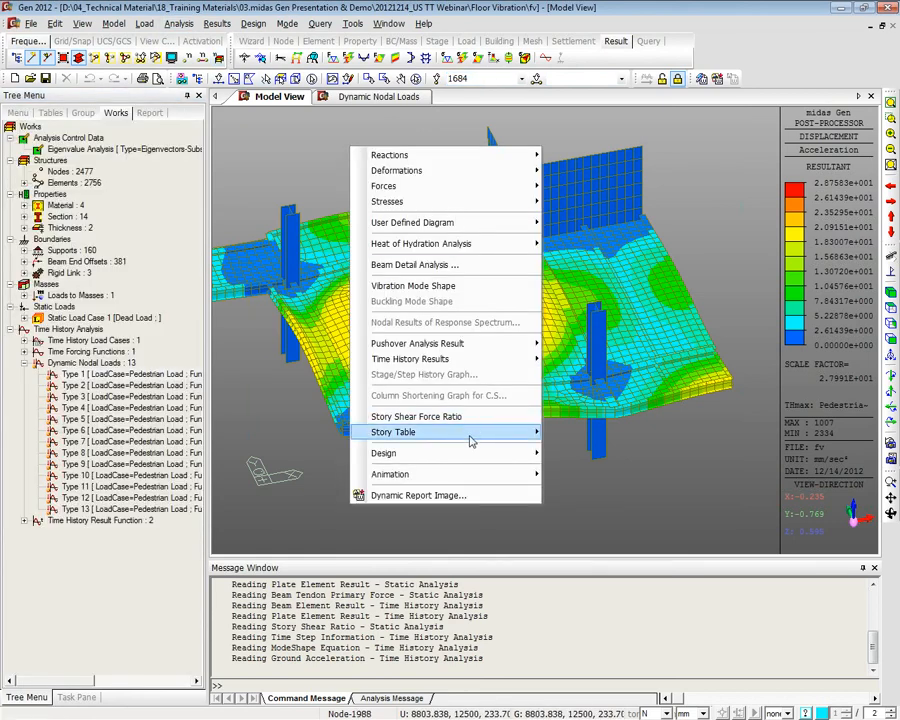
mouse_move(514, 358)
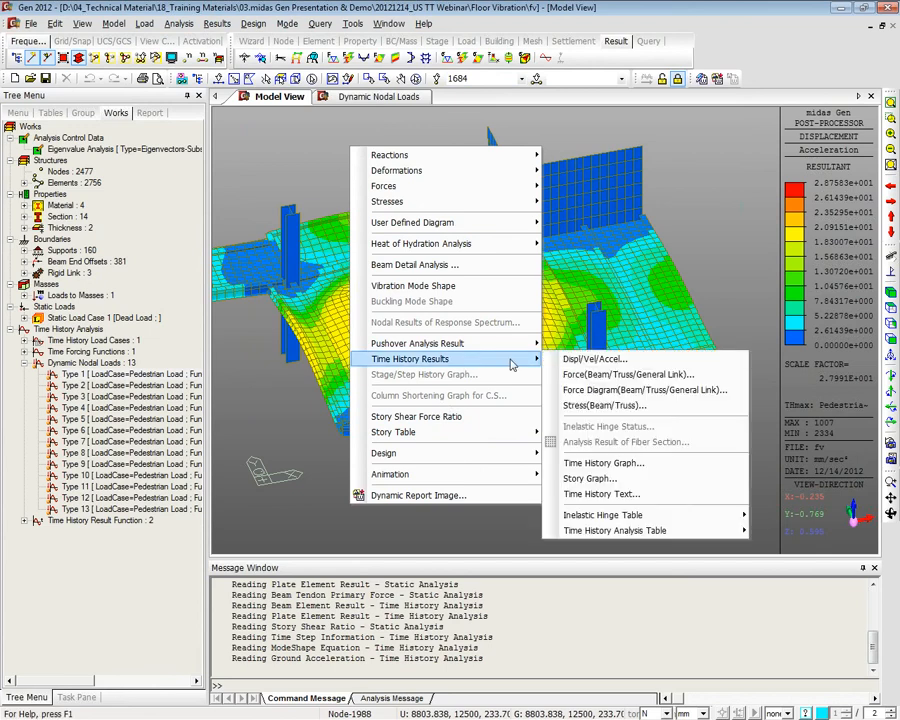
click(621, 461)
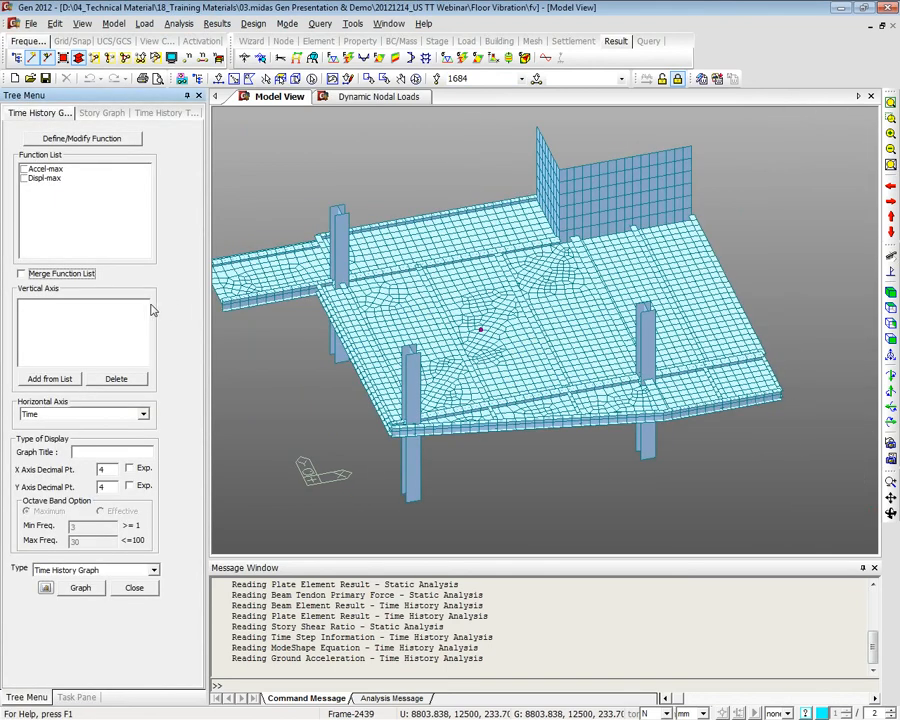
click(54, 195)
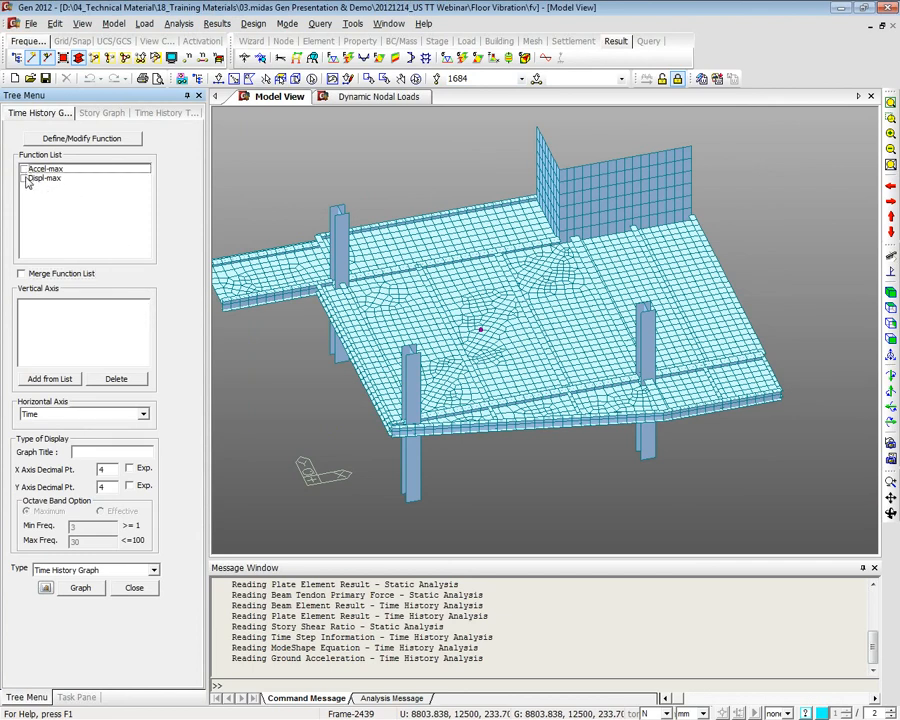
click(25, 179)
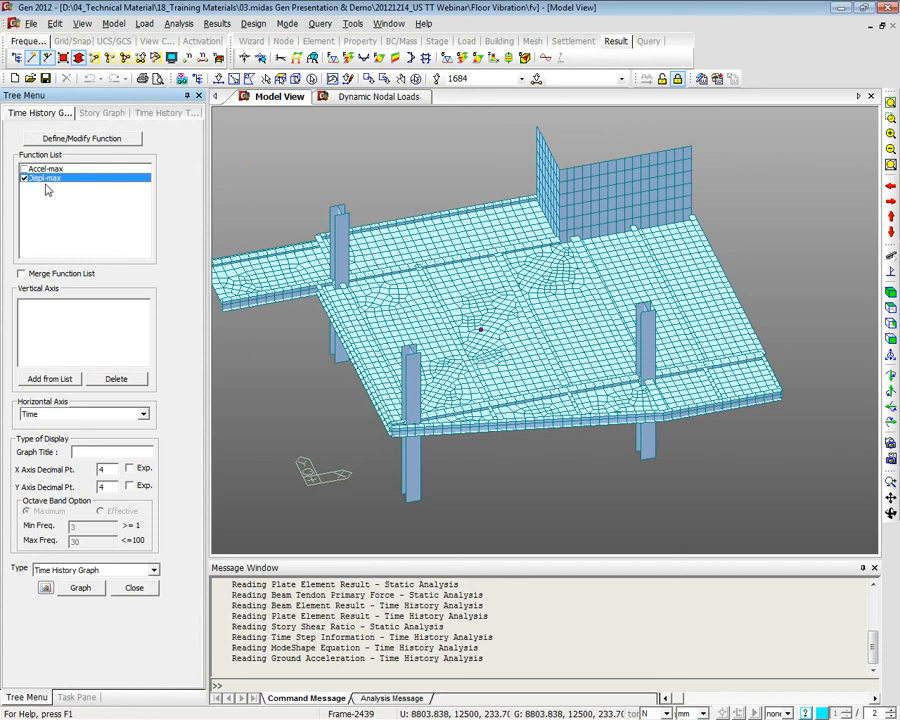
click(49, 378)
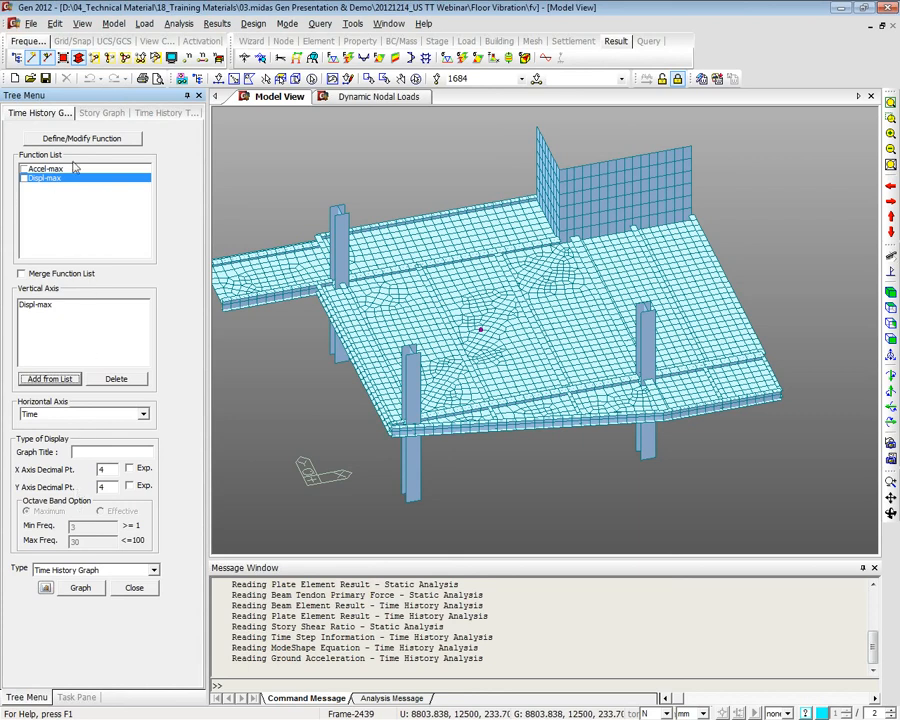
click(36, 304)
click(118, 380)
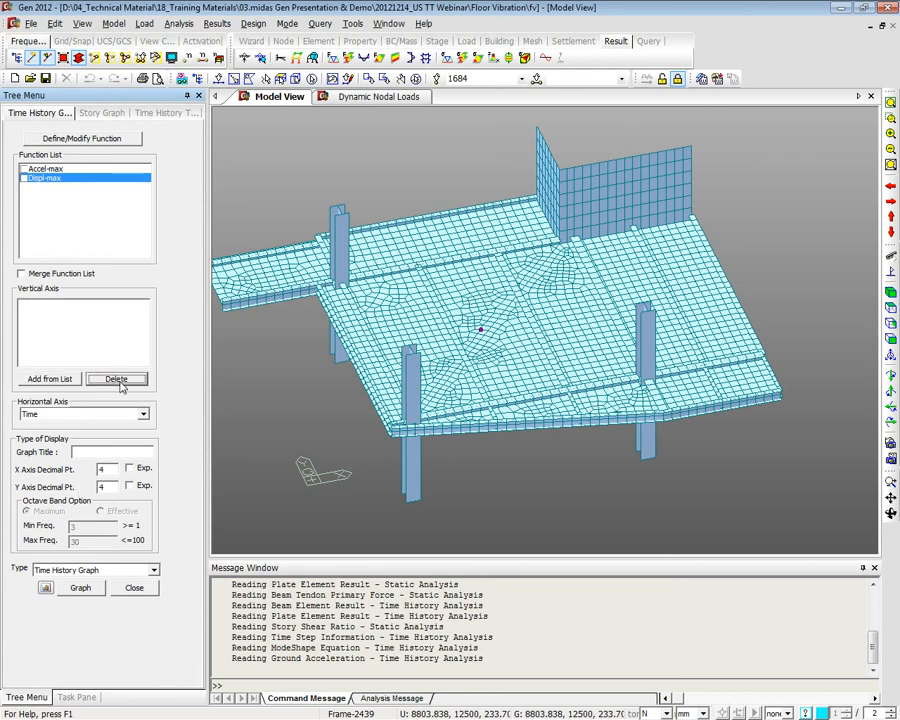
Try to set the node number of the Displ-max graph function to 1684 in the Displ/Vel/Accel result function definition
click(48, 138)
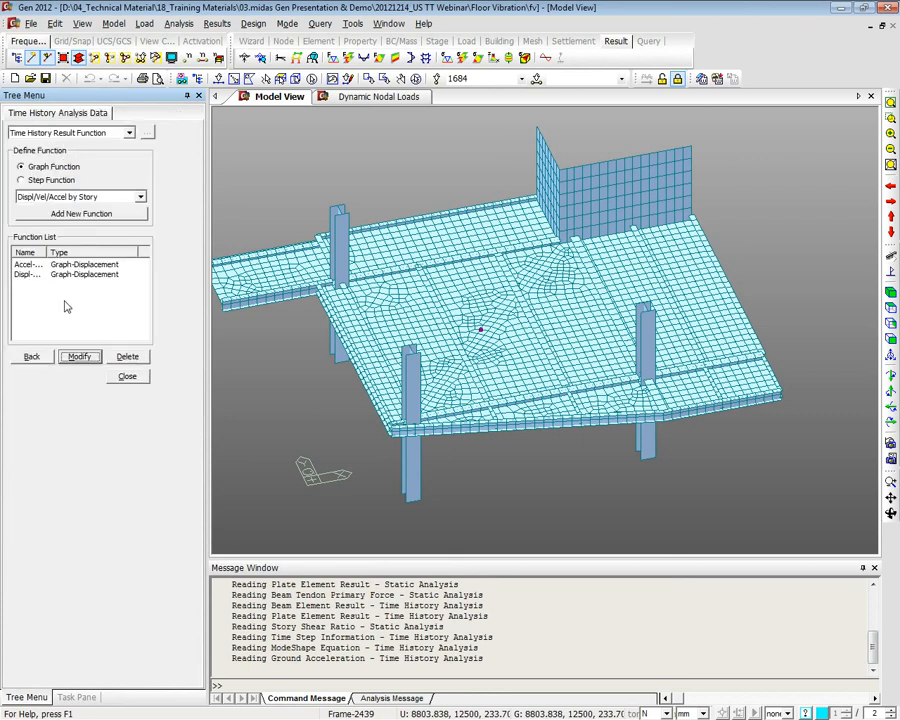
click(78, 197)
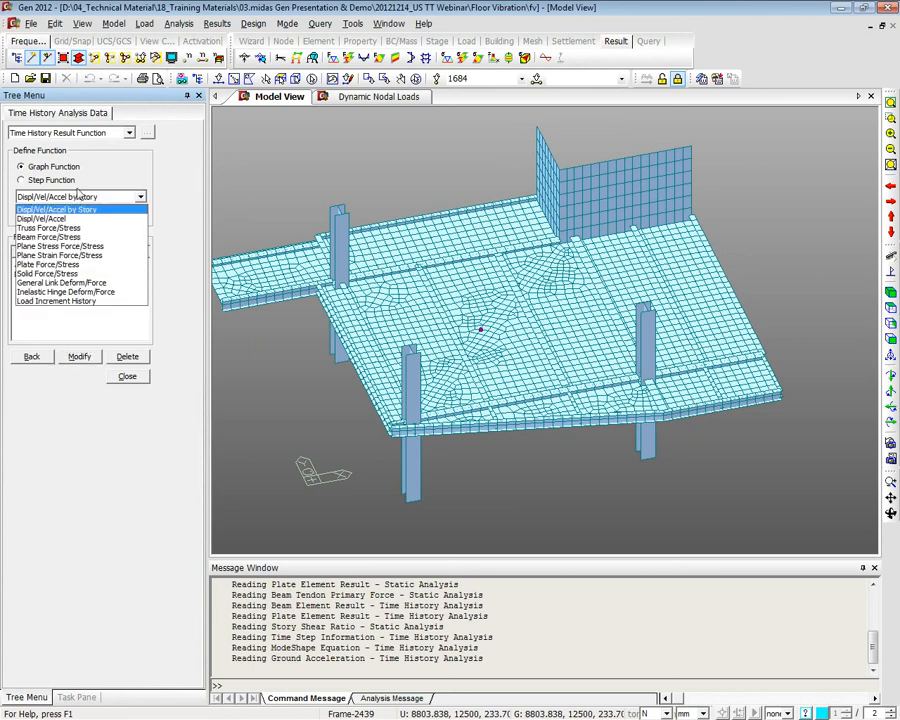
click(41, 218)
double_click(40, 281)
click(111, 183)
text(16)
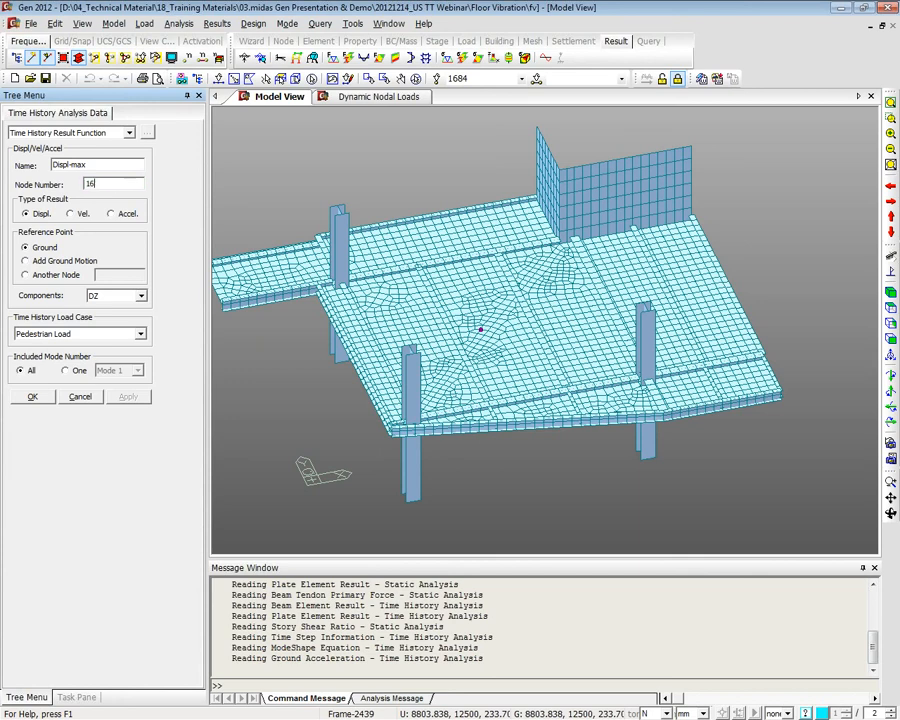
text(84)
click(78, 400)
click(36, 360)
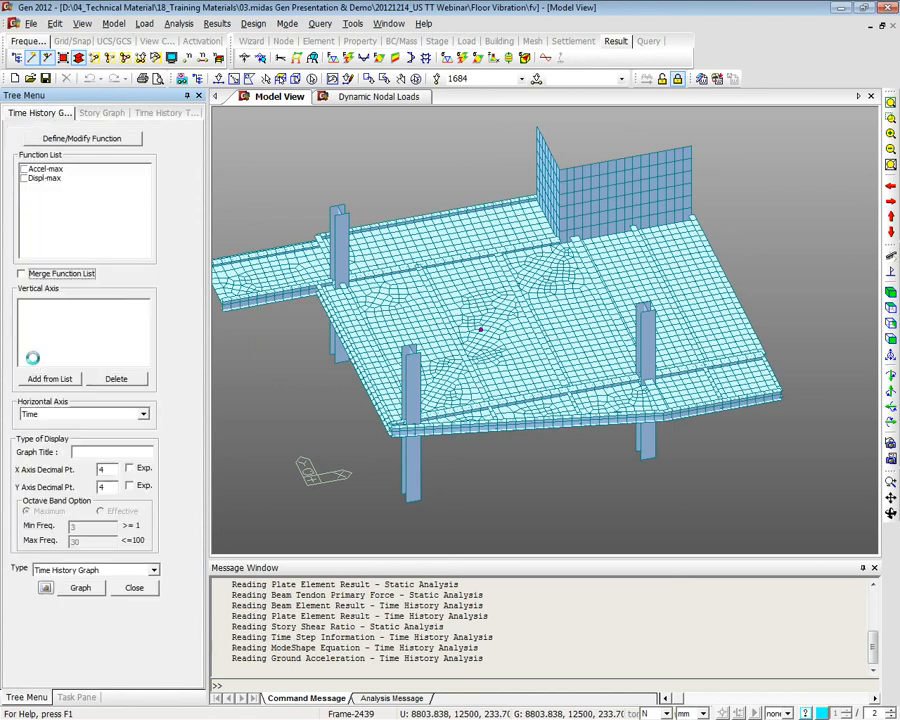
Plot the time history graph of Displ-max on the vertical axis against time
click(30, 178)
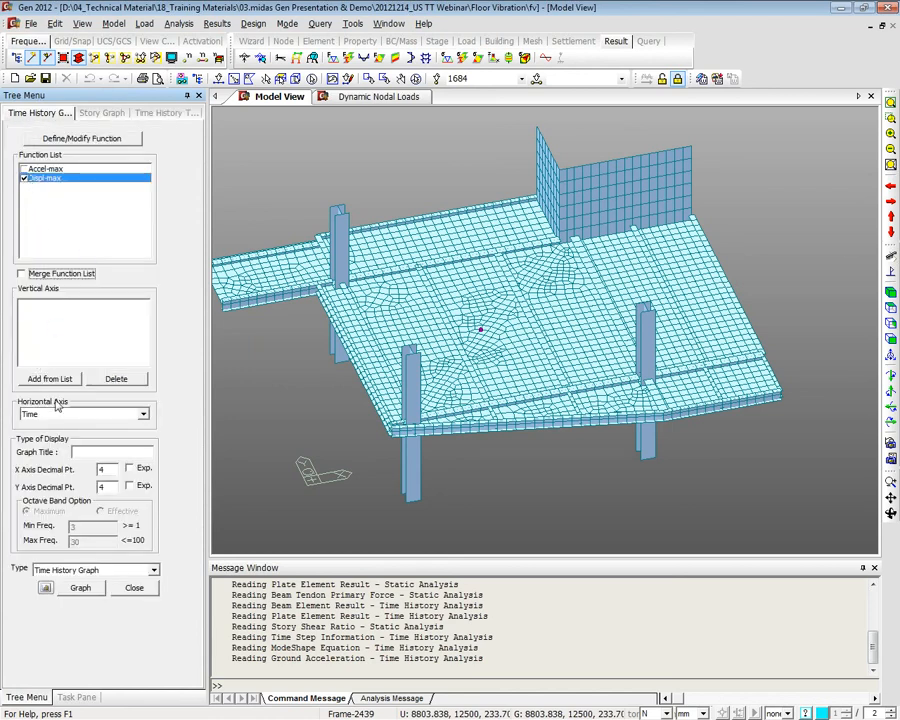
click(50, 379)
click(79, 588)
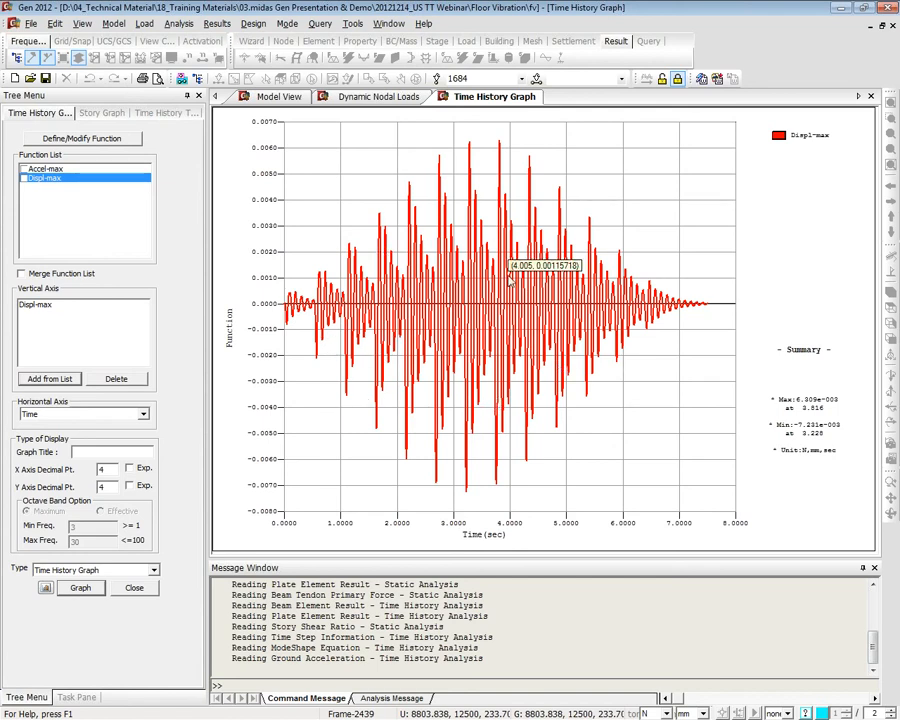
Convert the Displ-max graph to the frequency domain to examine its peak, and return it to the time domain
right_click(424, 223)
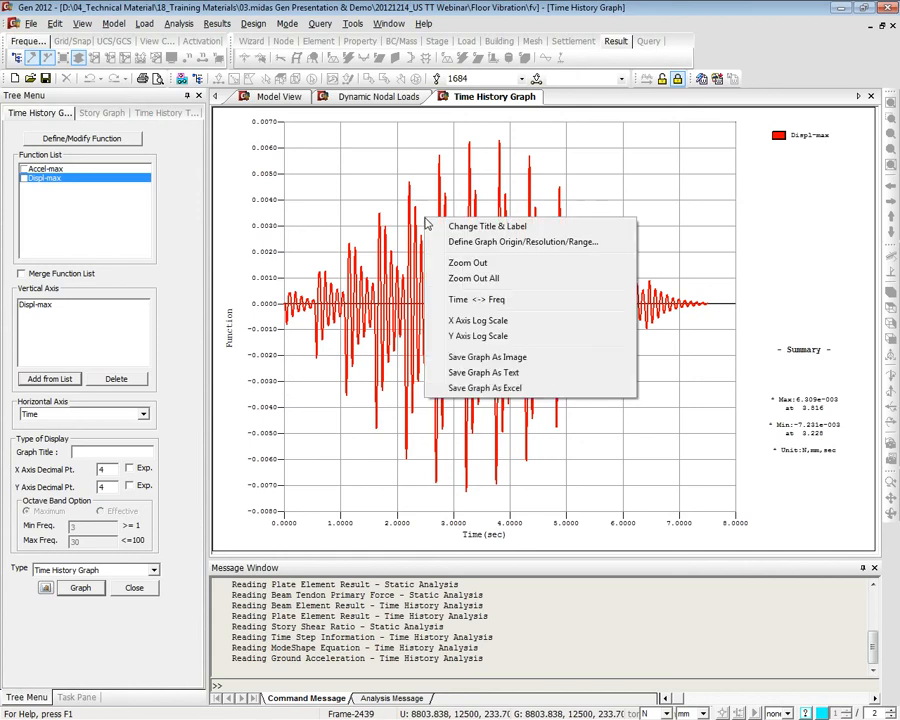
click(458, 298)
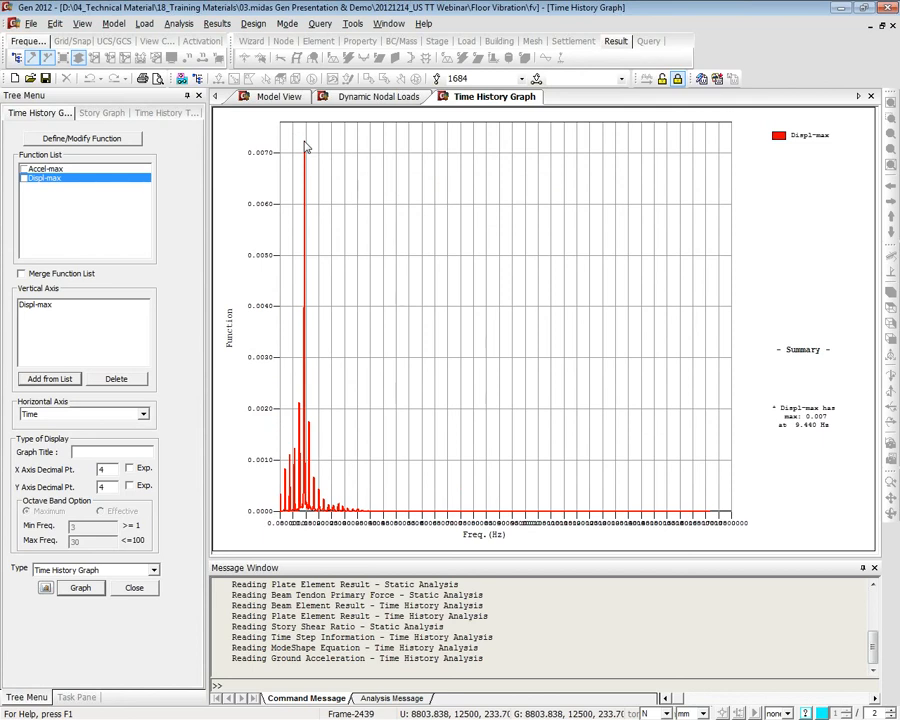
right_click(542, 272)
click(570, 352)
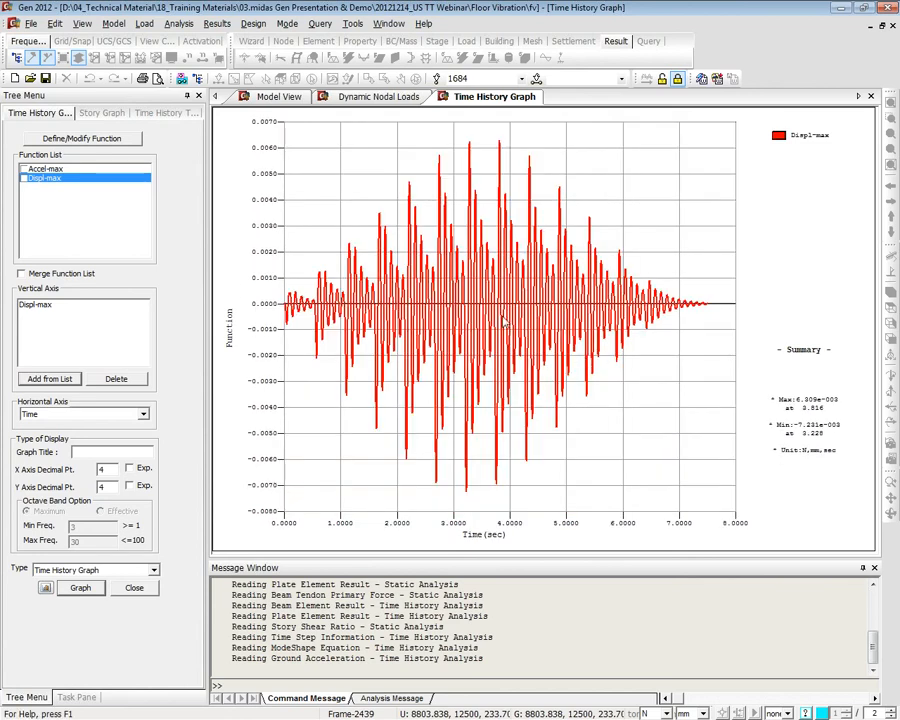
Replace Displ-max with Accel-max on the vertical axis and plot its time history graph against time
click(30, 169)
click(52, 379)
click(58, 305)
click(124, 383)
click(45, 304)
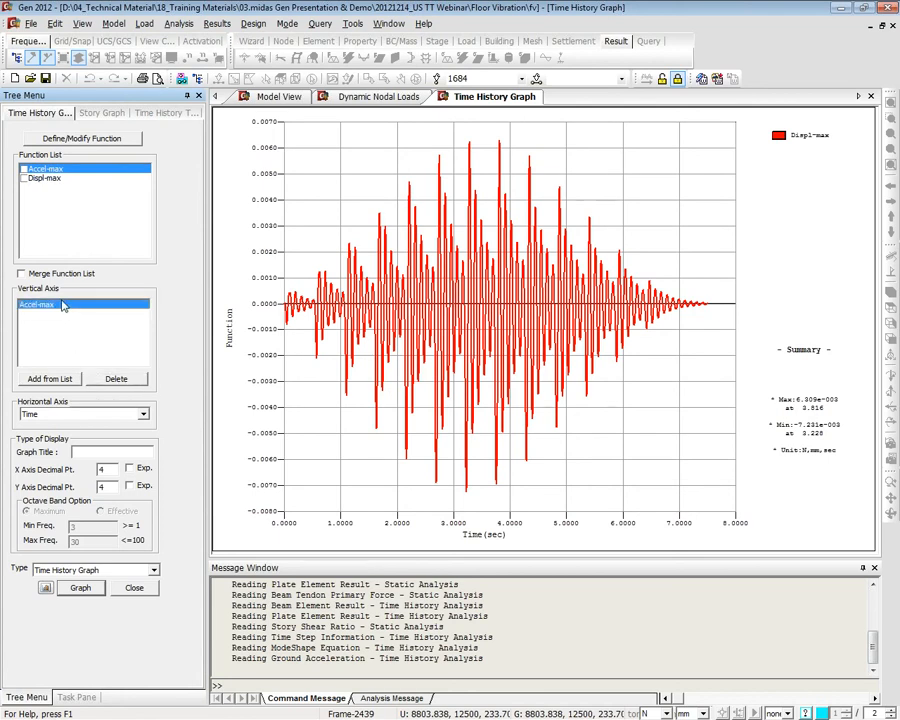
click(80, 589)
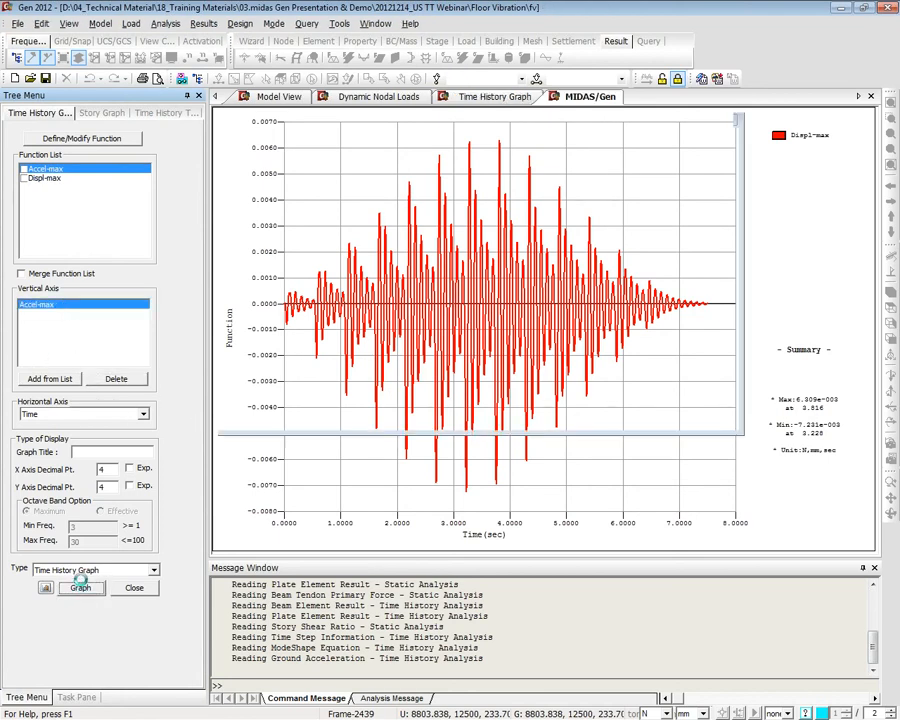
click(719, 136)
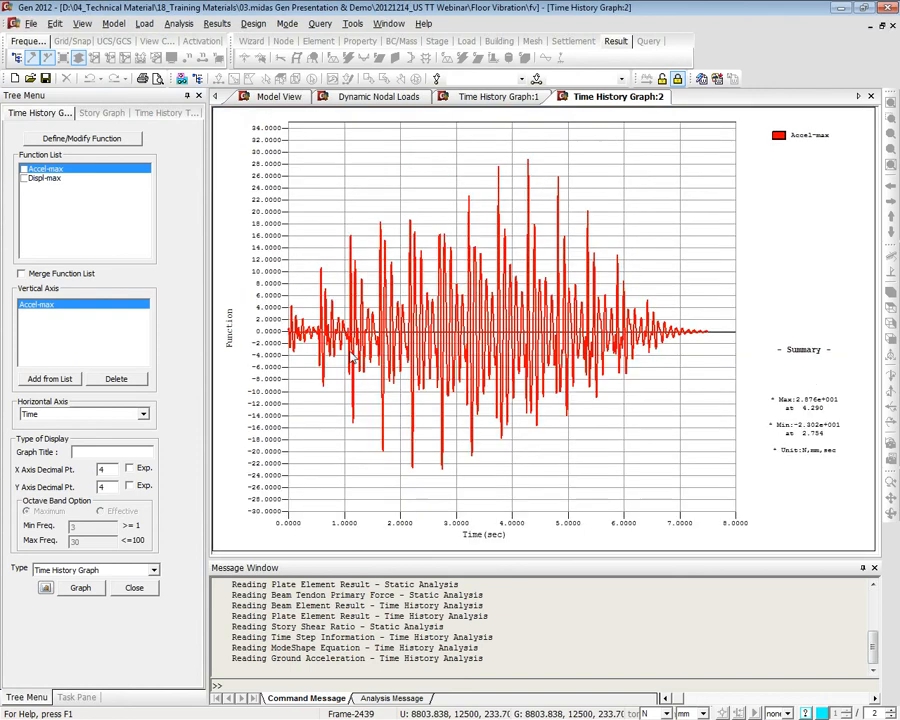
Zoom the Accel-max graph to about 0.1 to 1.8 seconds, and convert it to the frequency domain to examine the peak
drag(297, 255, 388, 446)
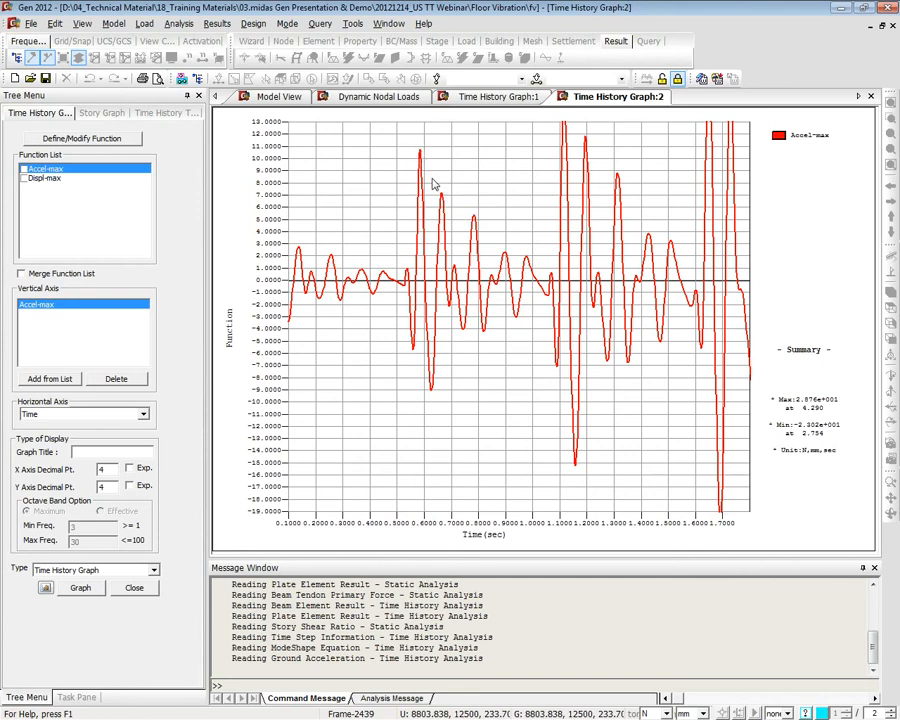
mouse_move(421, 157)
right_click(475, 173)
click(530, 262)
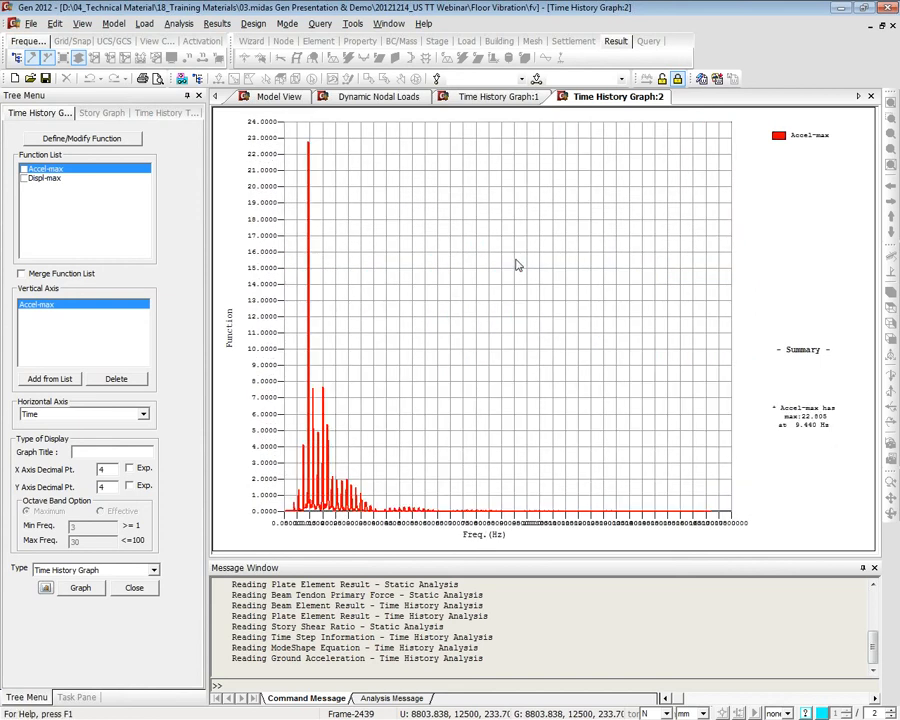
mouse_move(310, 148)
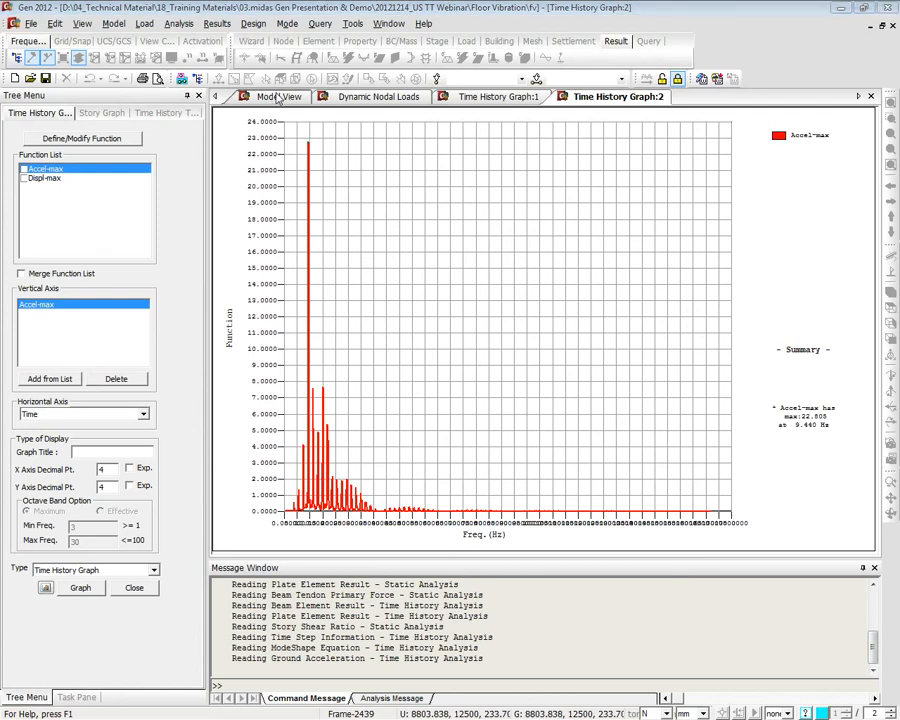
Switch to the Excel workbook Book1 and compare the mode 1 frequency in cycle/sec with the Accel-max graph's peak frequency
key(alt+Tab)
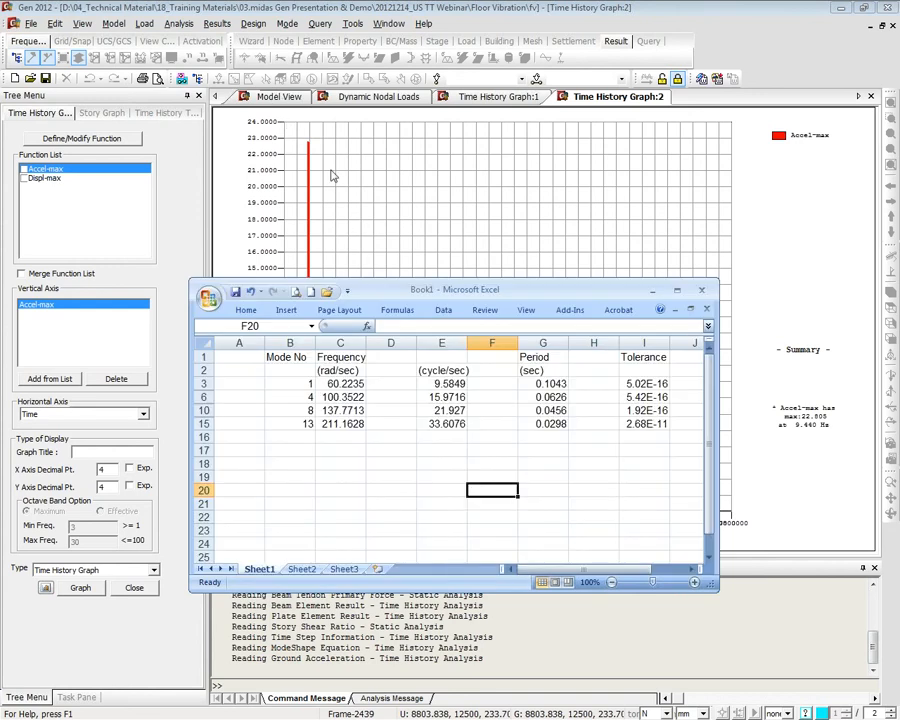
click(441, 383)
drag(444, 278, 620, 326)
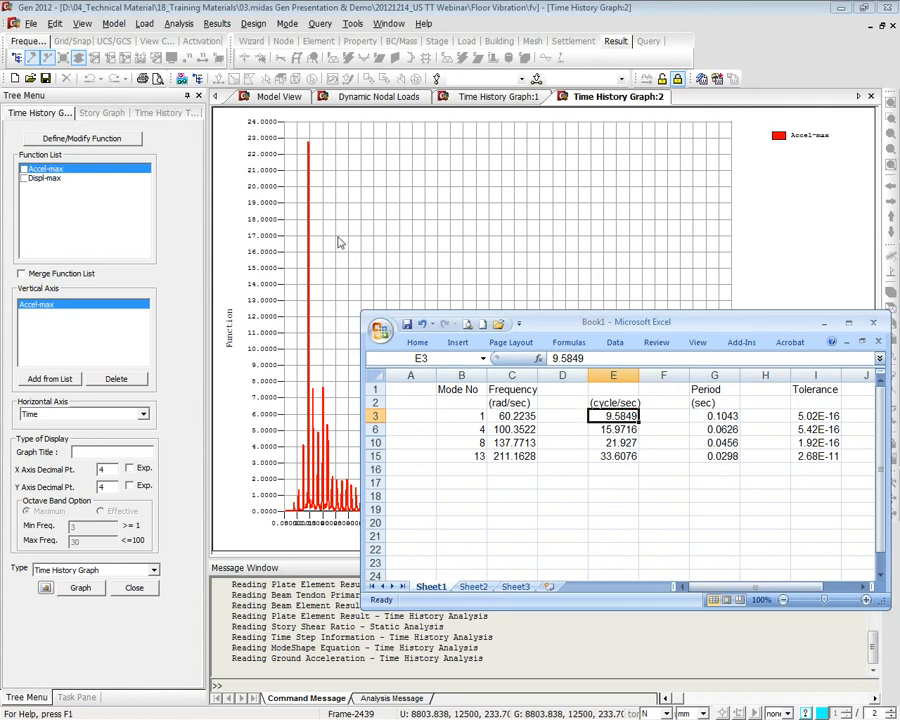
click(245, 115)
Close the graph settings and check the Walk-discont(AIJ-RC) time forcing function against the Accel-max frequency graph
click(140, 588)
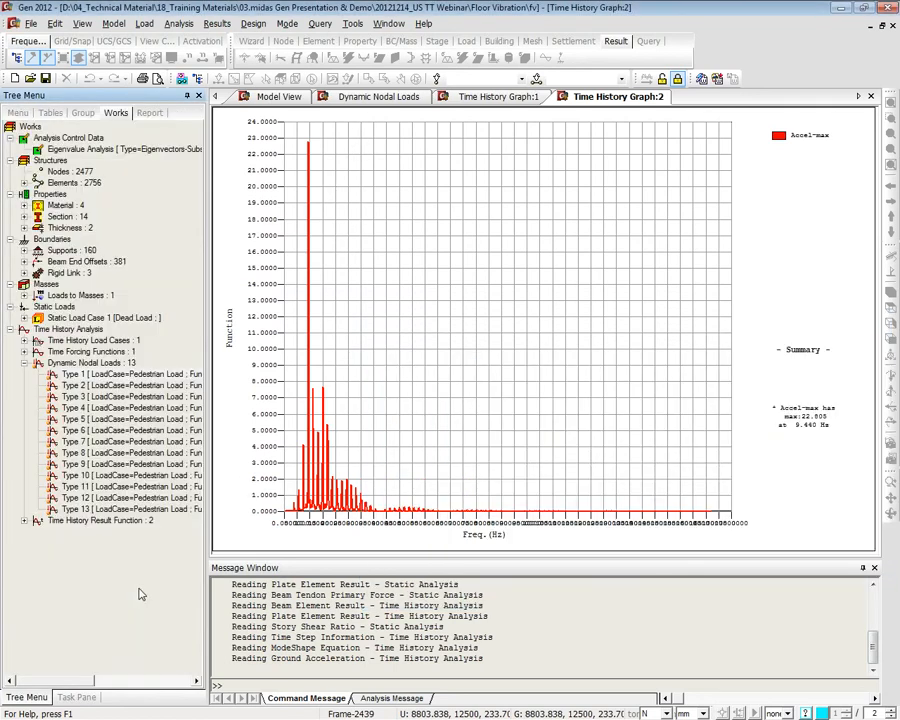
double_click(88, 353)
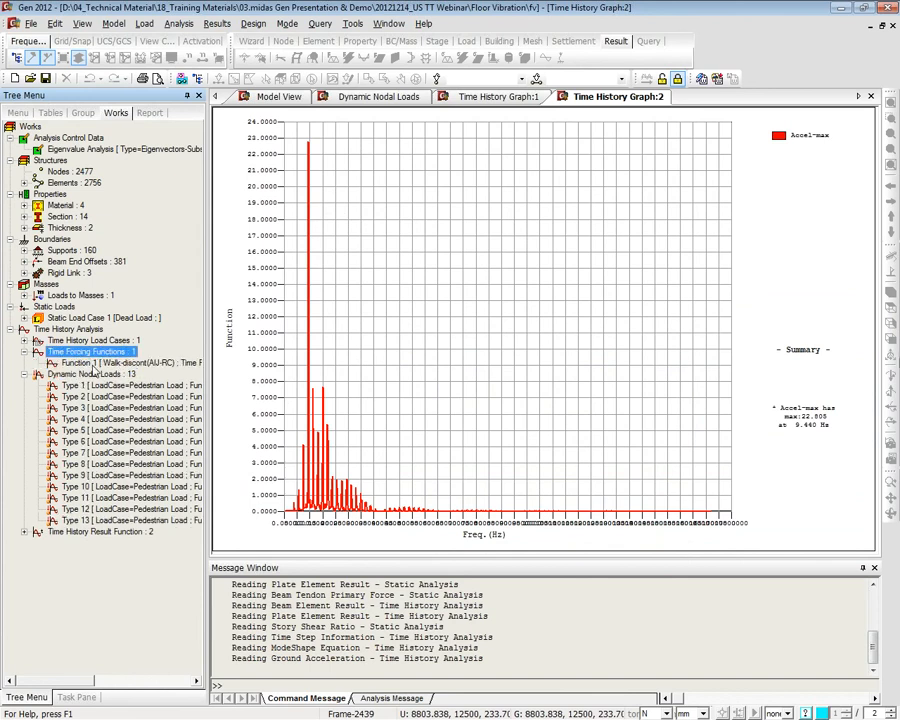
double_click(95, 363)
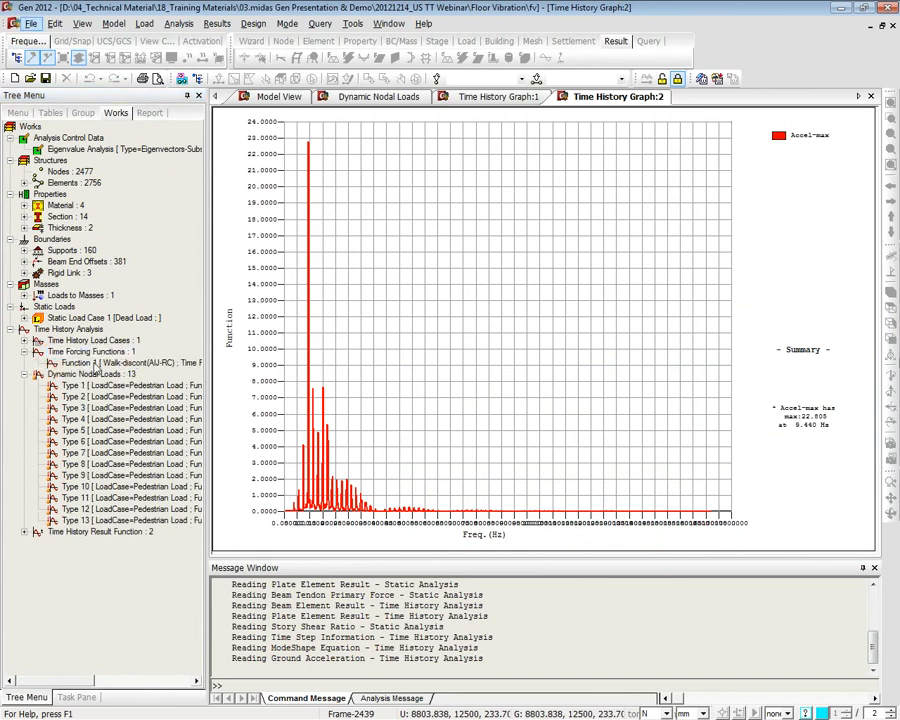
click(125, 352)
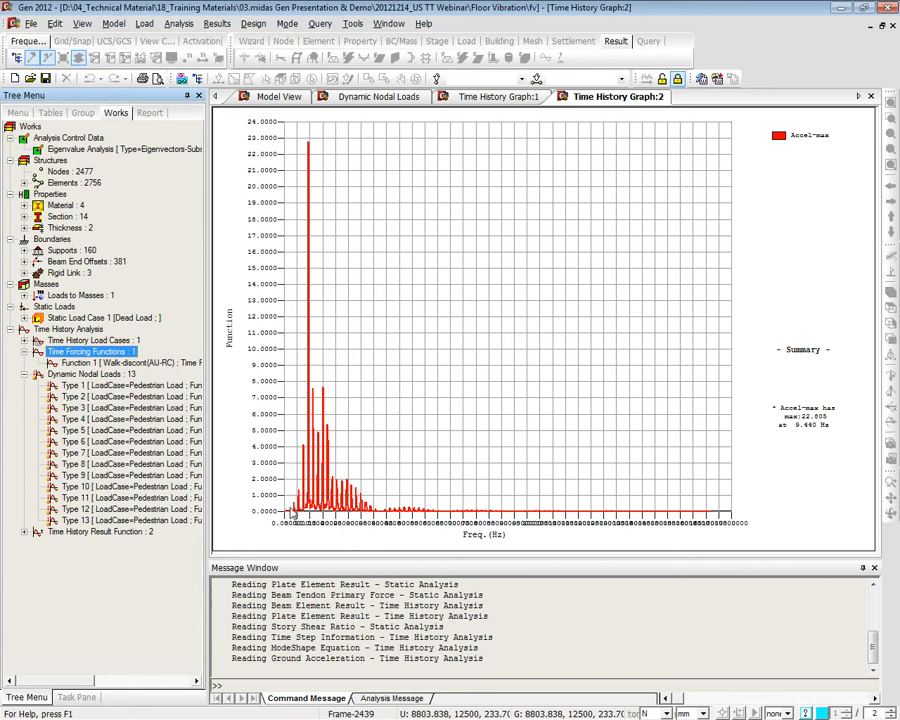
mouse_move(310, 146)
Plot the AIJ Serviceability Check Graph(1991) for Accel-max from the time history graph results and enlarge the graph window
click(285, 98)
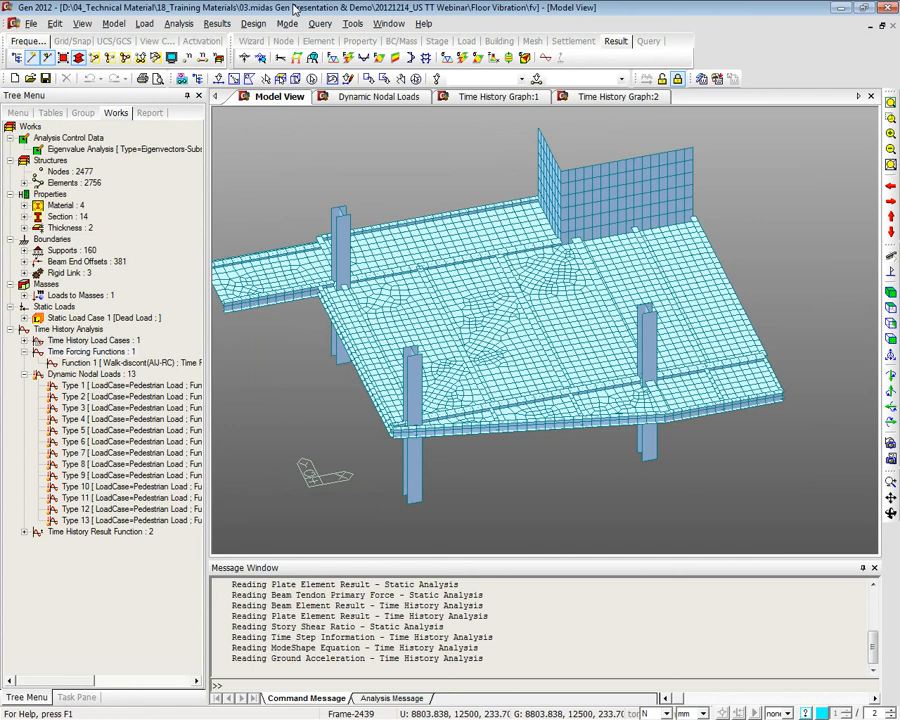
right_click(306, 138)
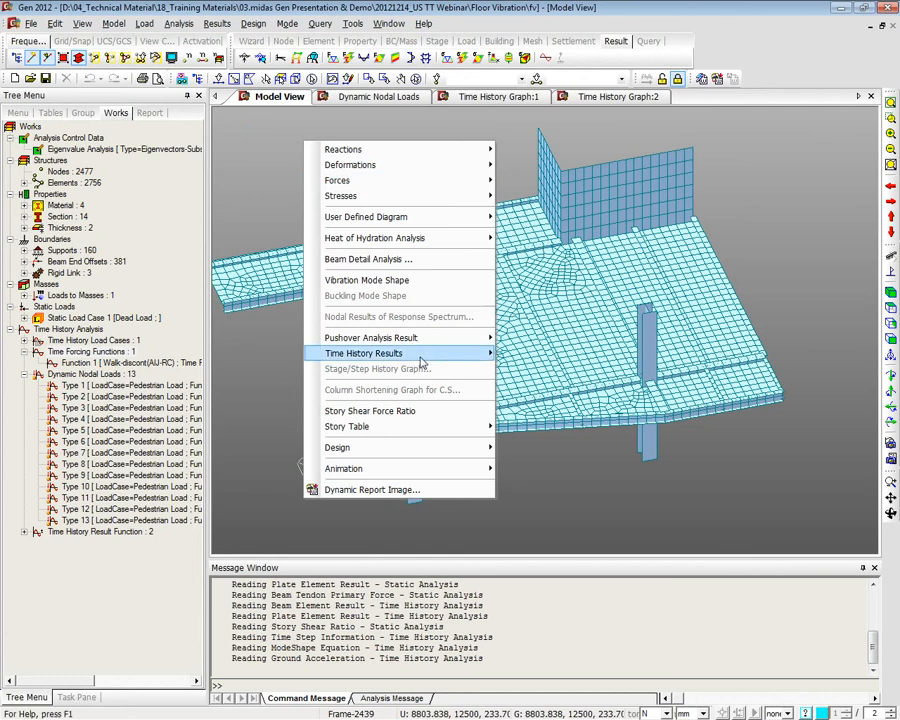
mouse_move(420, 353)
click(591, 459)
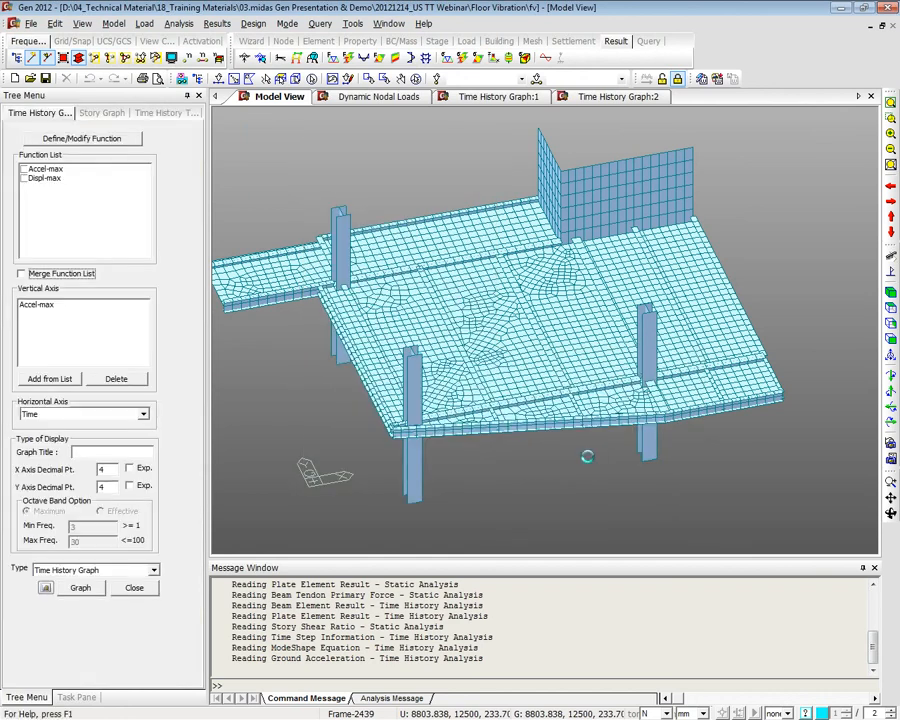
click(42, 304)
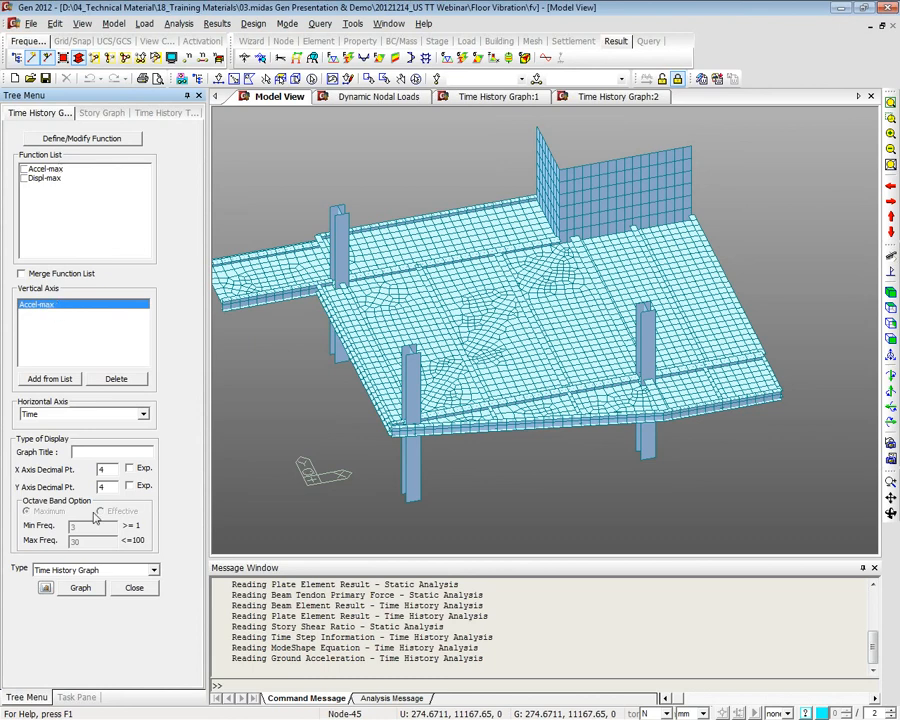
click(73, 570)
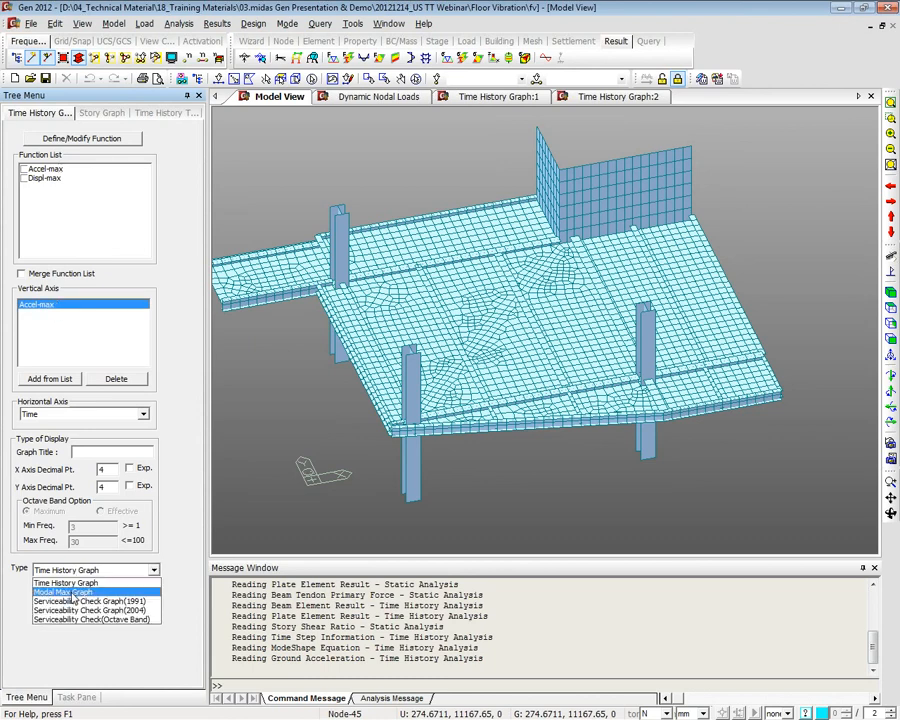
click(140, 602)
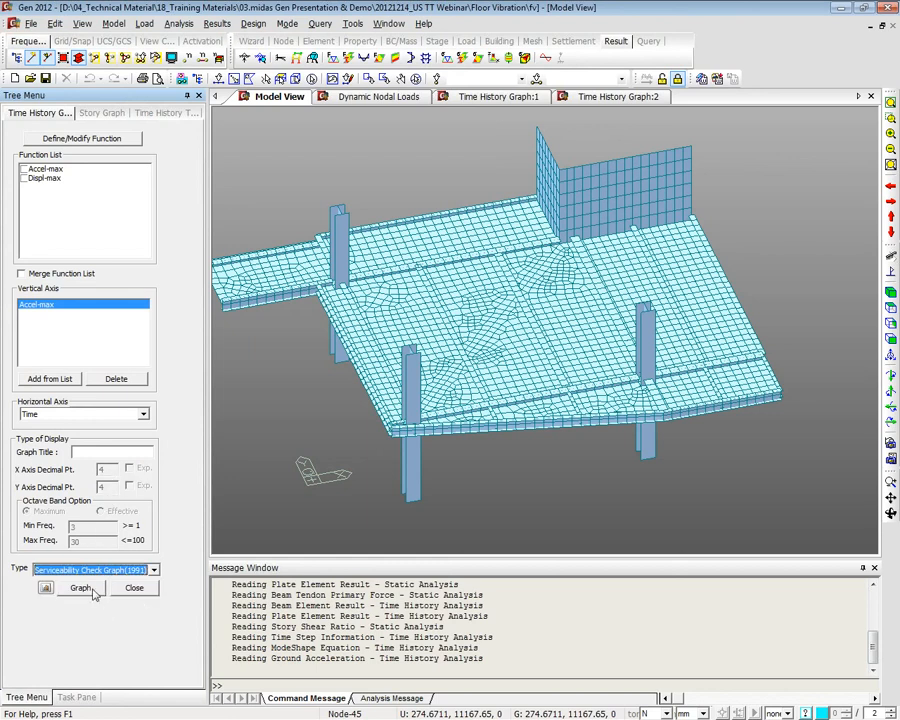
click(84, 587)
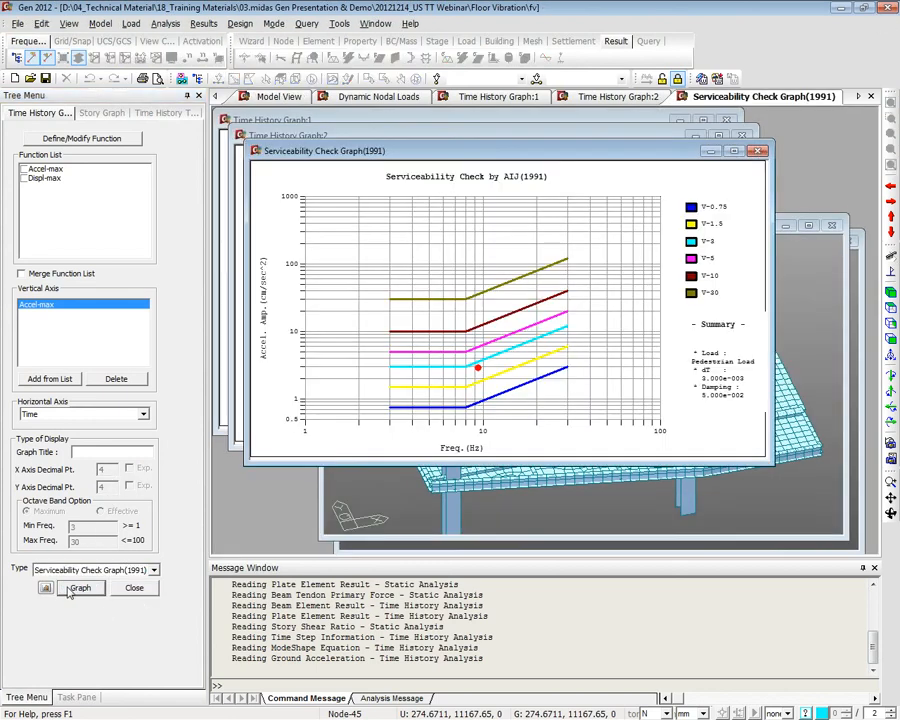
click(733, 151)
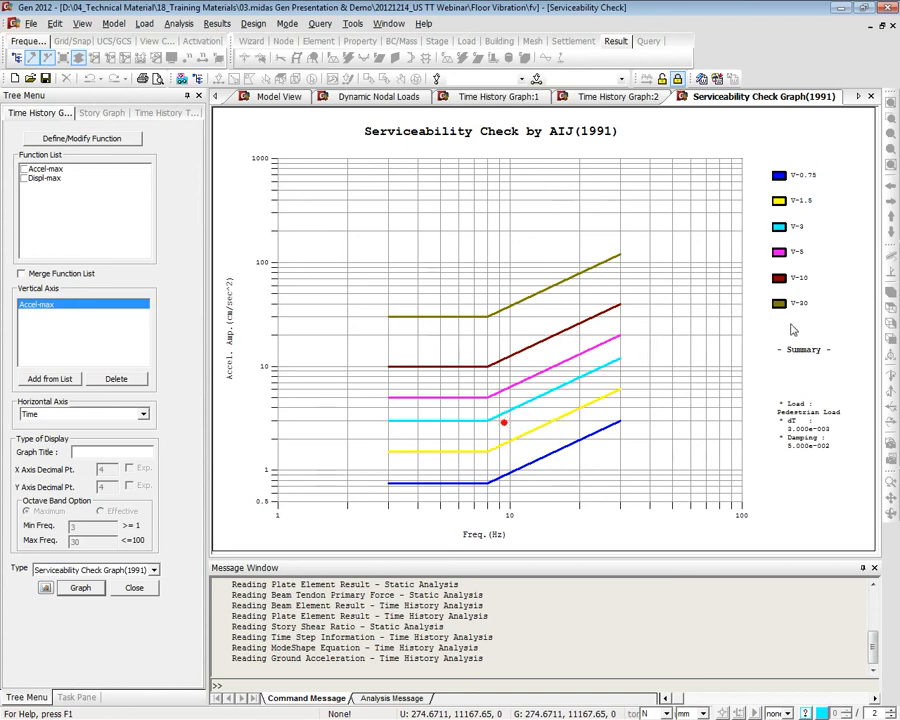
Plot the Serviceability Check Graph(2004) for Accel-max and enlarge its window
click(140, 572)
click(97, 425)
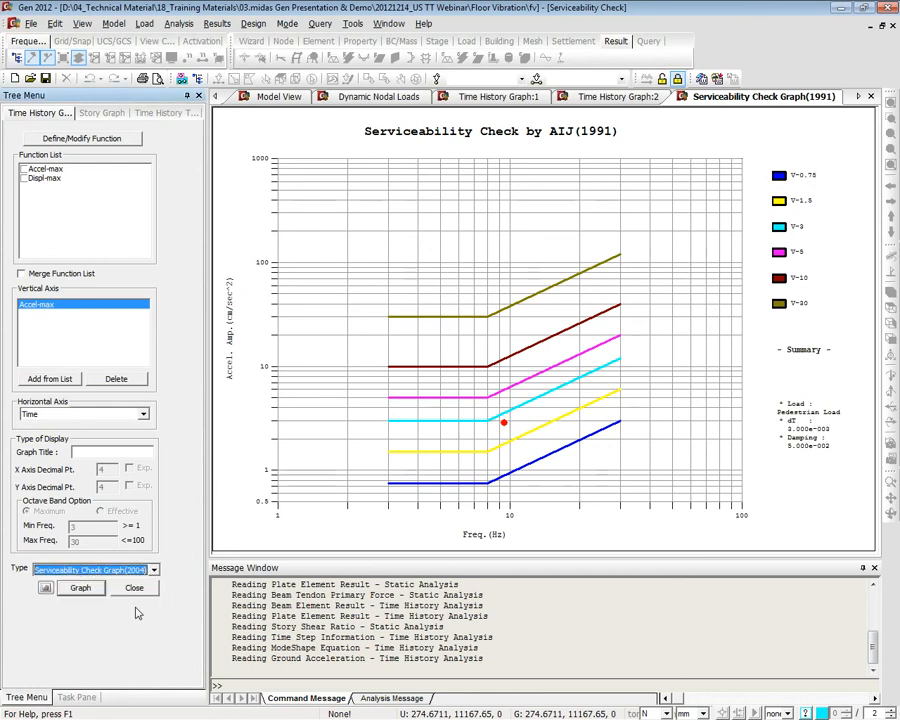
click(80, 587)
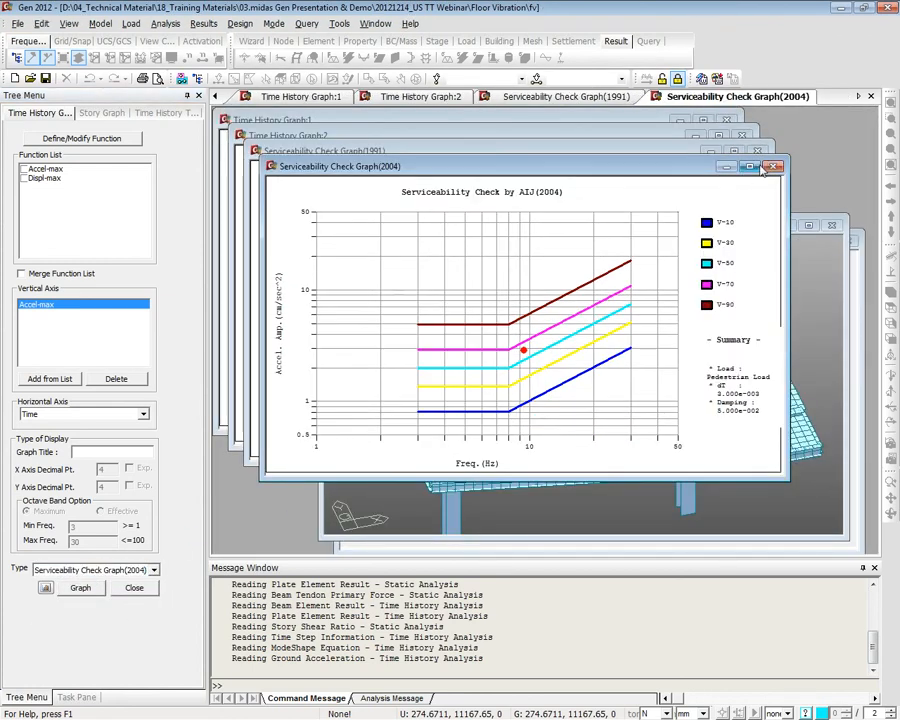
click(750, 167)
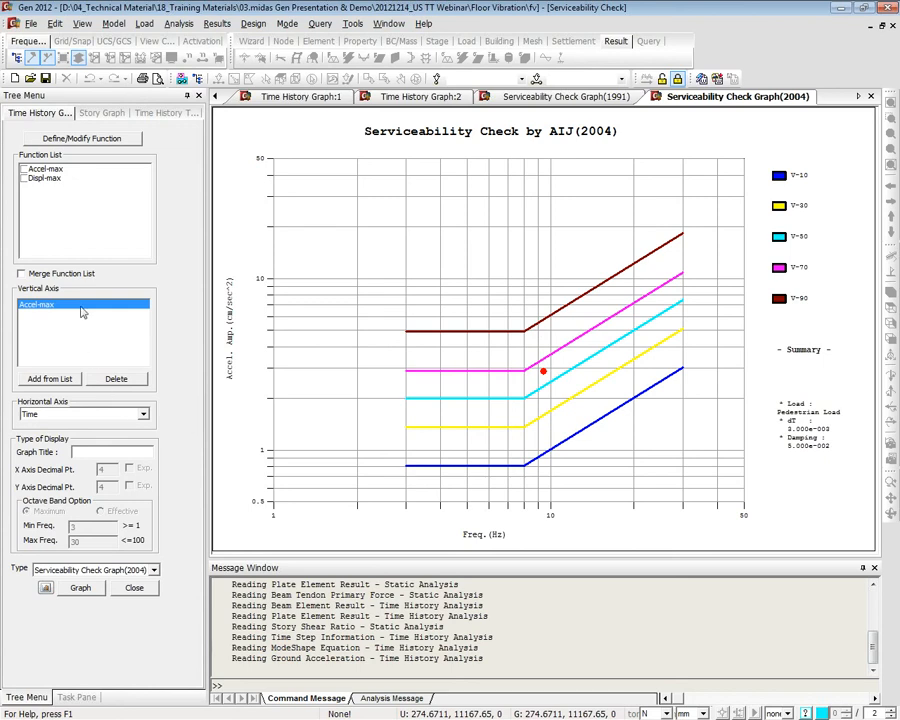
Replace Accel-max with Displ-max on the vertical axis and try to plot the Serviceability Check Graph(2004)
click(25, 179)
click(48, 379)
click(114, 378)
click(85, 588)
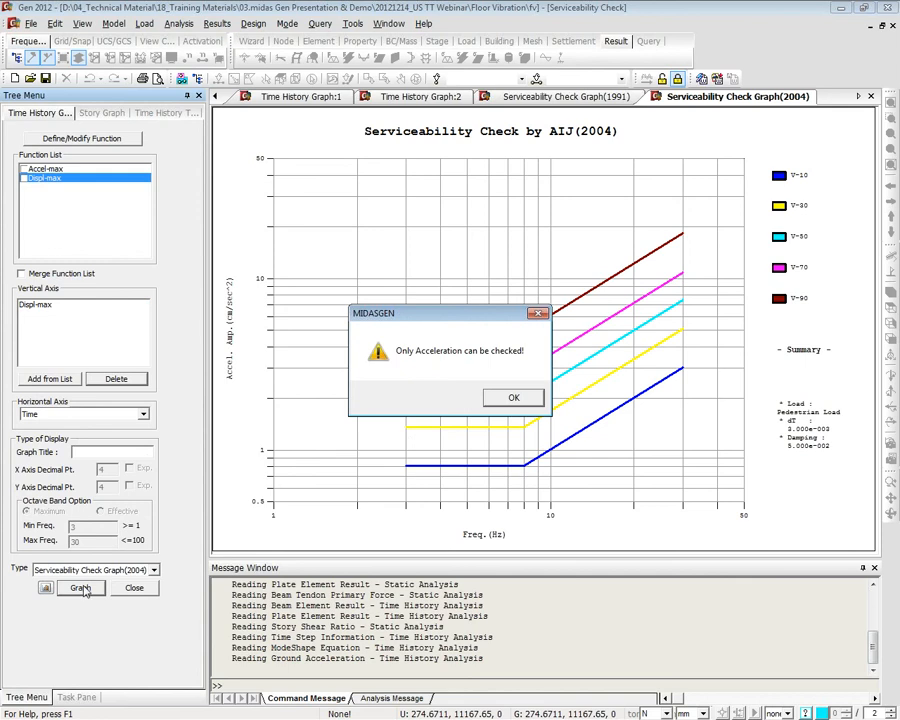
click(513, 397)
Close the open graph and table windows, then plot the Serviceability Check Graph(1991) for Displ-max and enlarge it
click(105, 568)
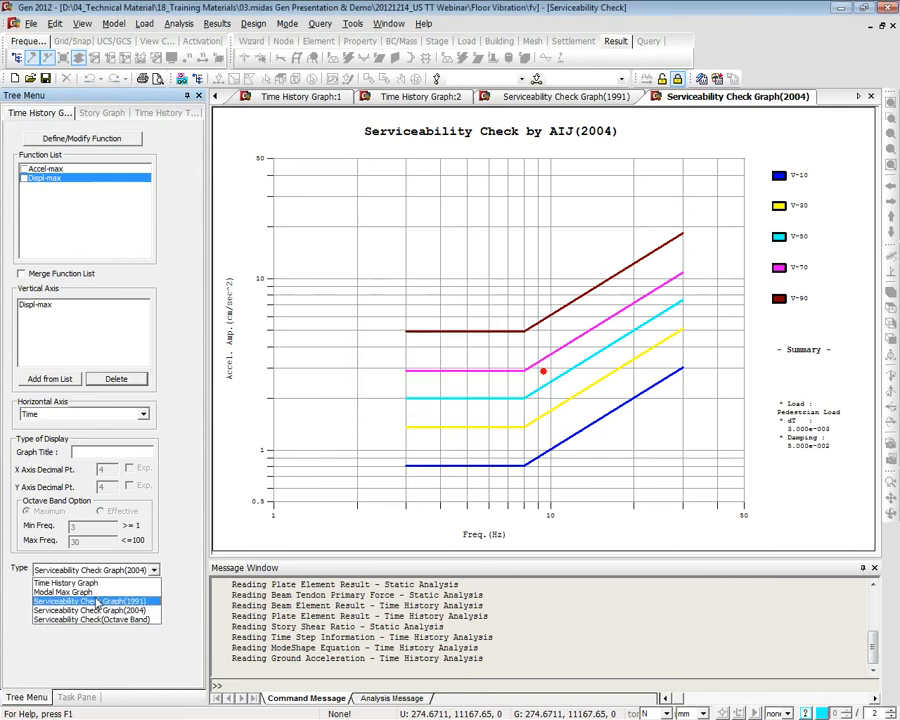
click(110, 605)
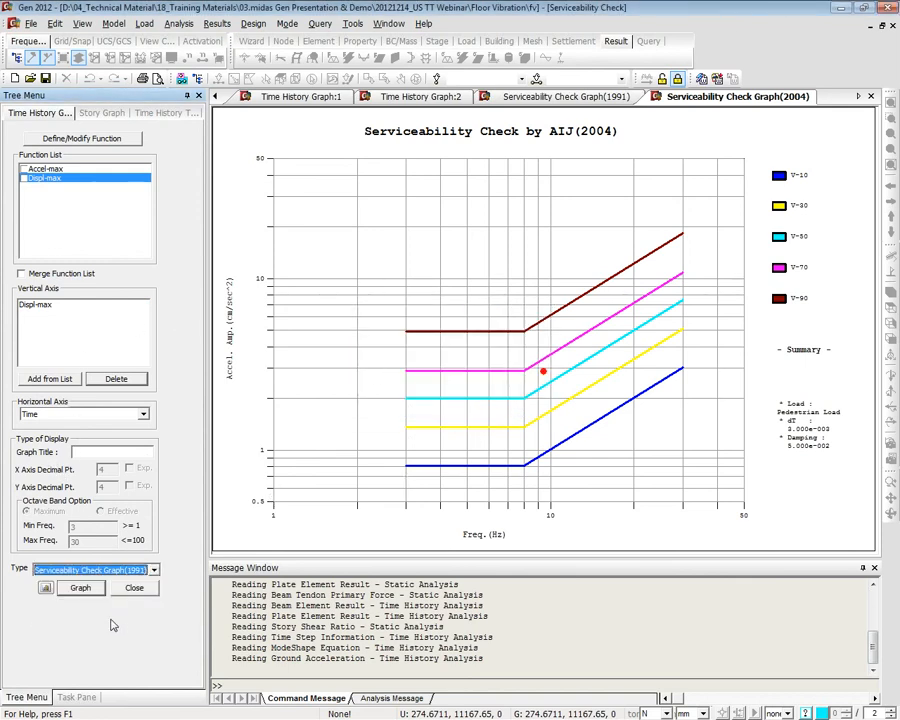
click(870, 97)
click(870, 97)
click(870, 97)
click(870, 97)
click(870, 97)
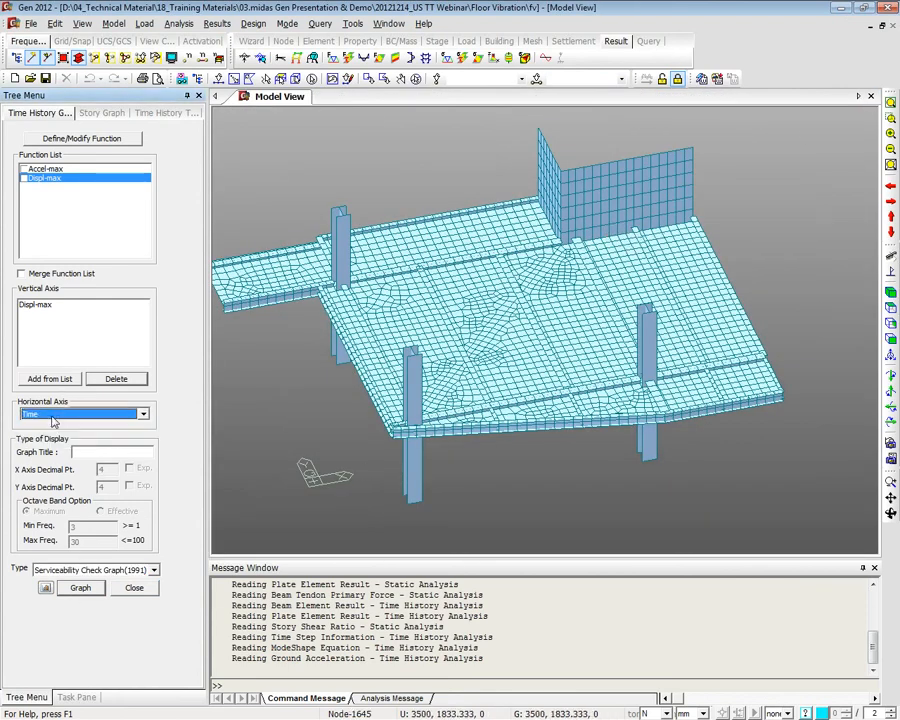
click(79, 588)
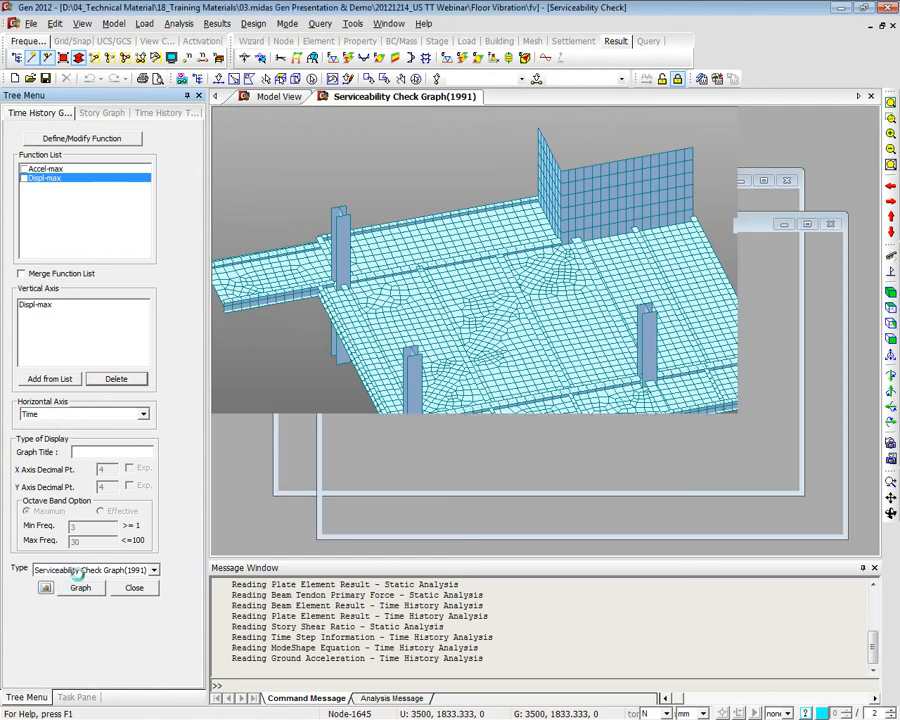
click(764, 183)
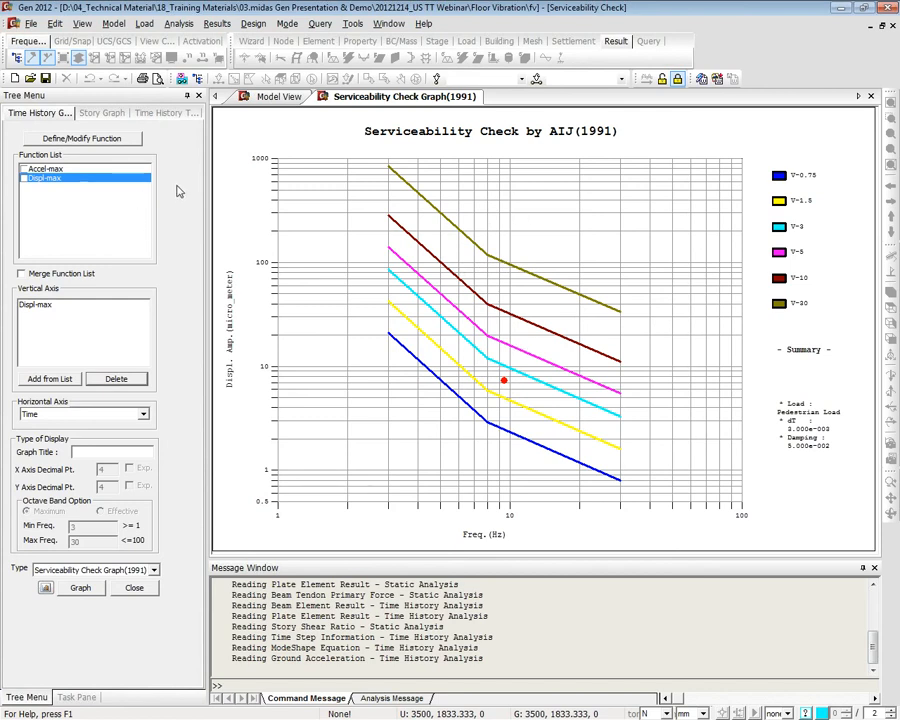
Close the graph settings and the 1991 serviceability graph, and expand the Time History Result Function entries in the works tree
click(135, 589)
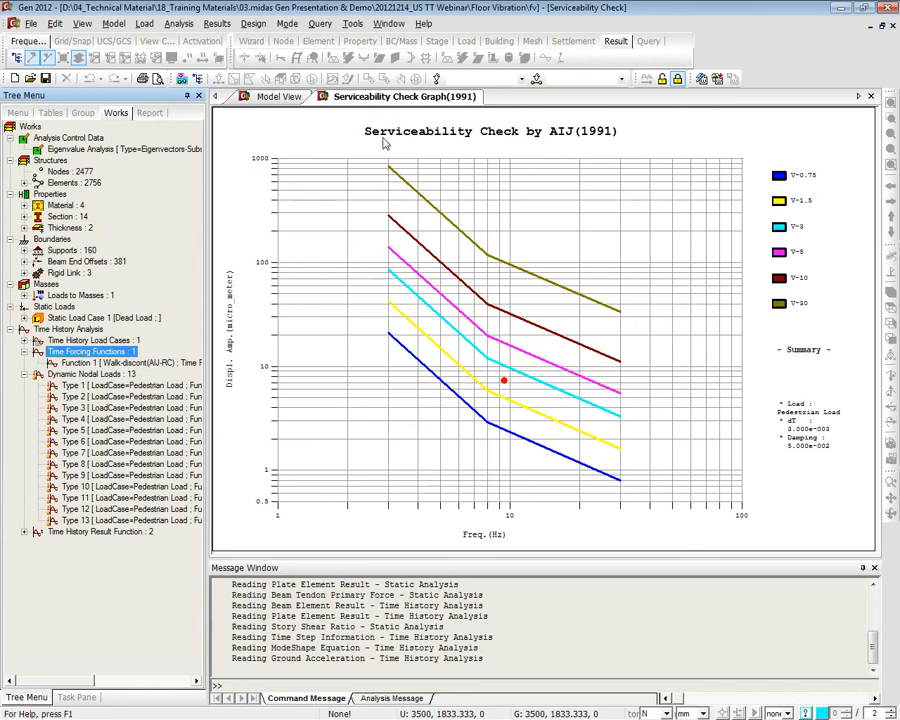
click(896, 28)
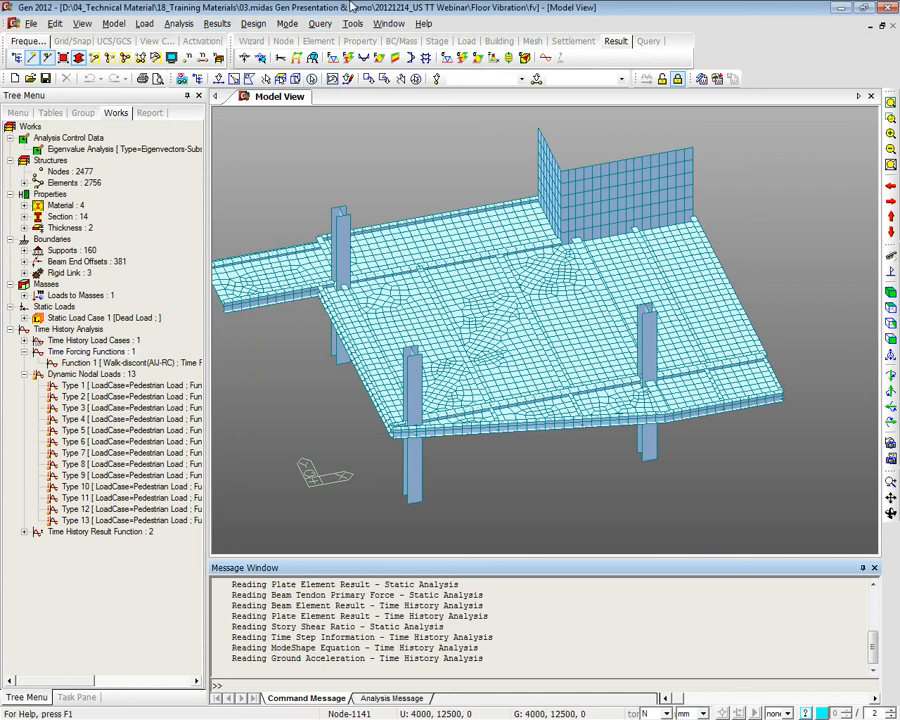
click(115, 419)
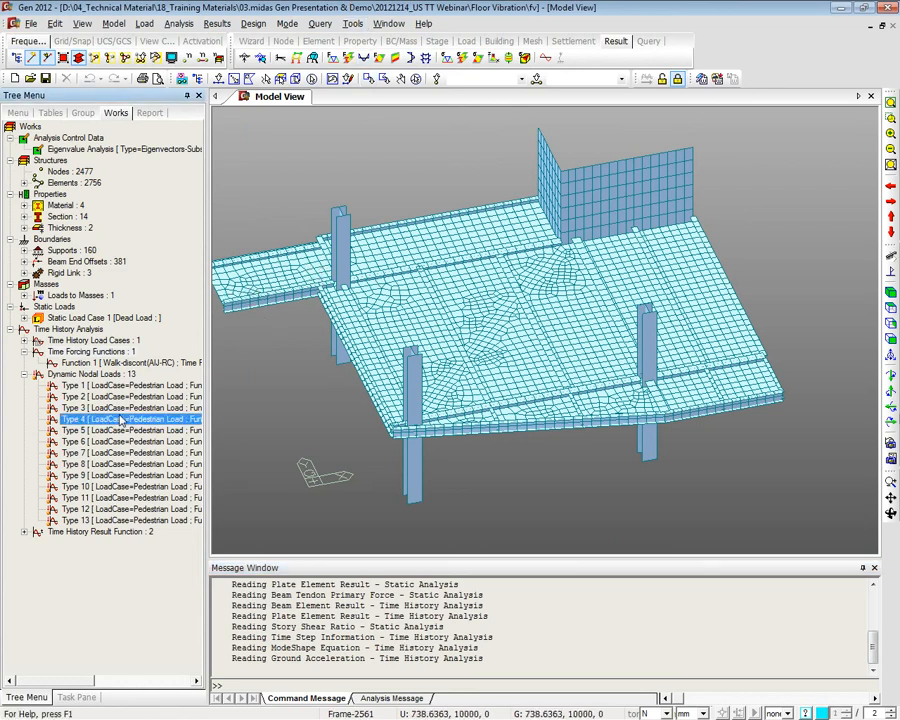
double_click(107, 532)
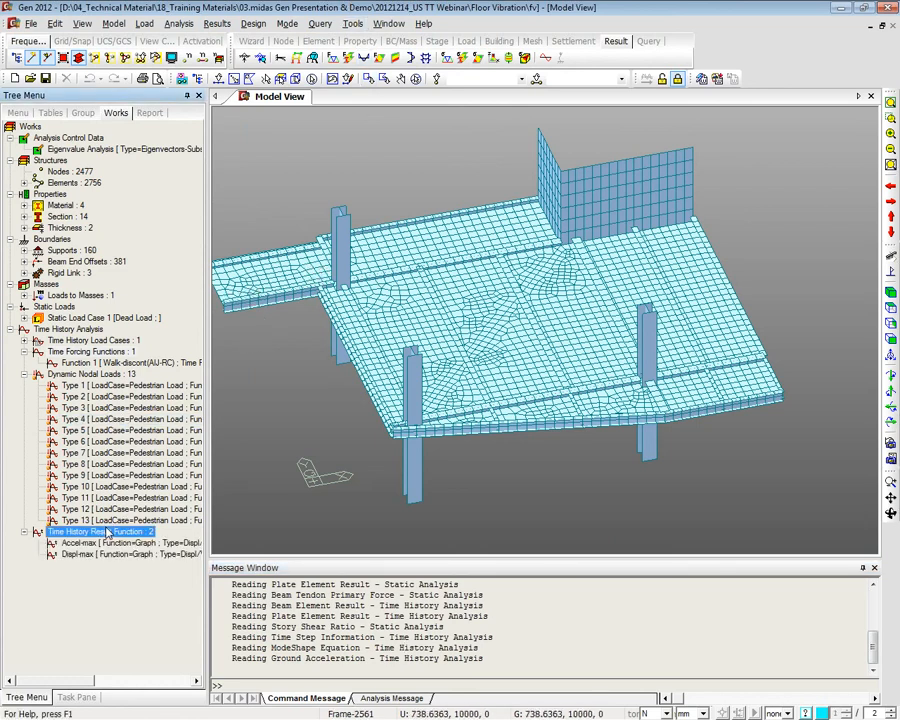
Display the Pedestrian Load time history displacement DXYZ at step 0.003 on the model with a legend
right_click(311, 150)
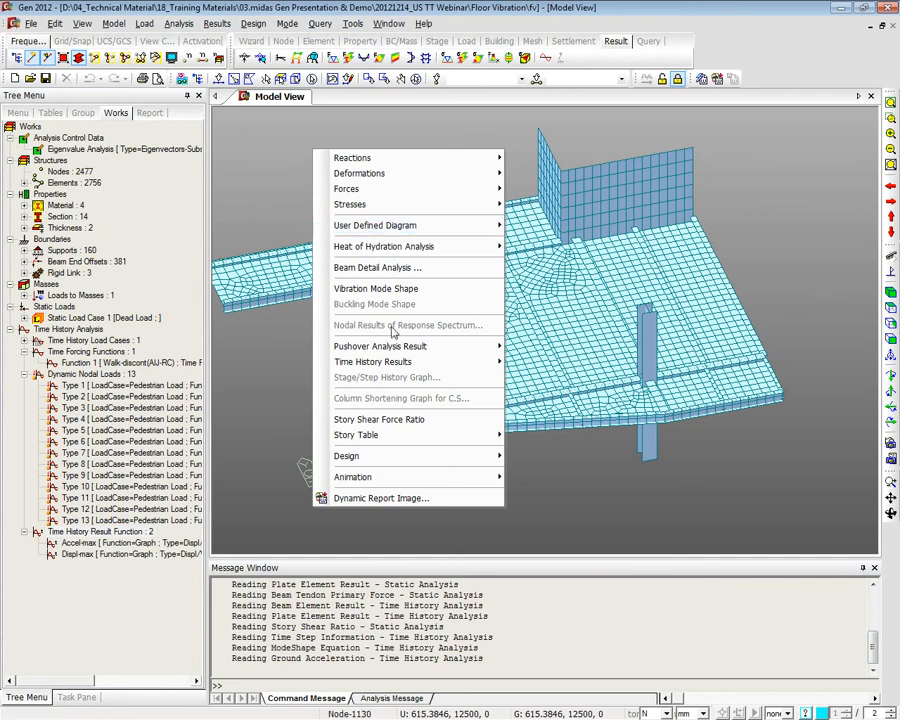
mouse_move(490, 361)
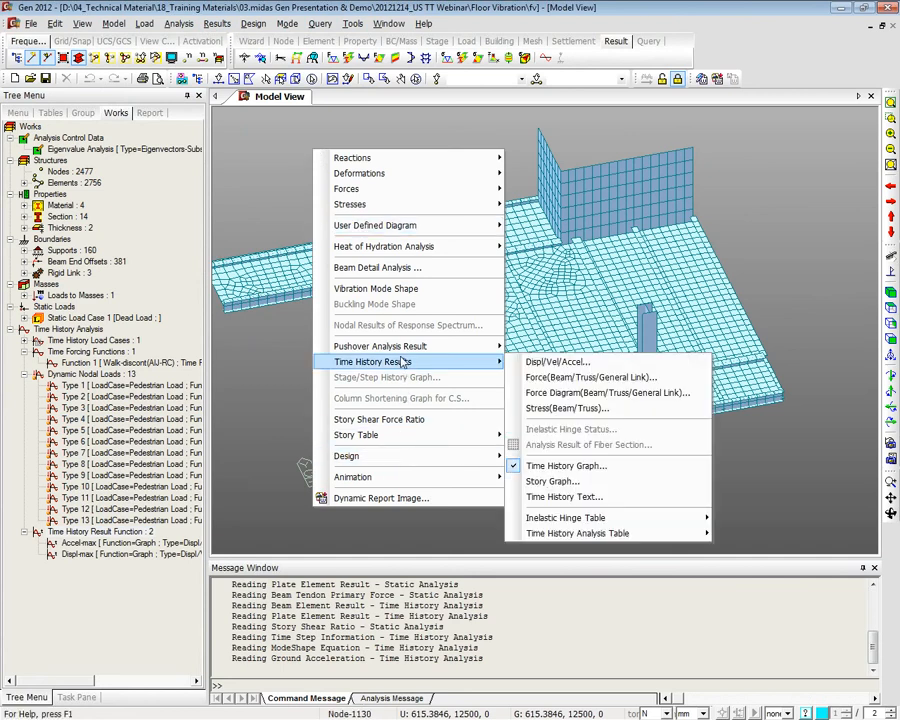
click(583, 363)
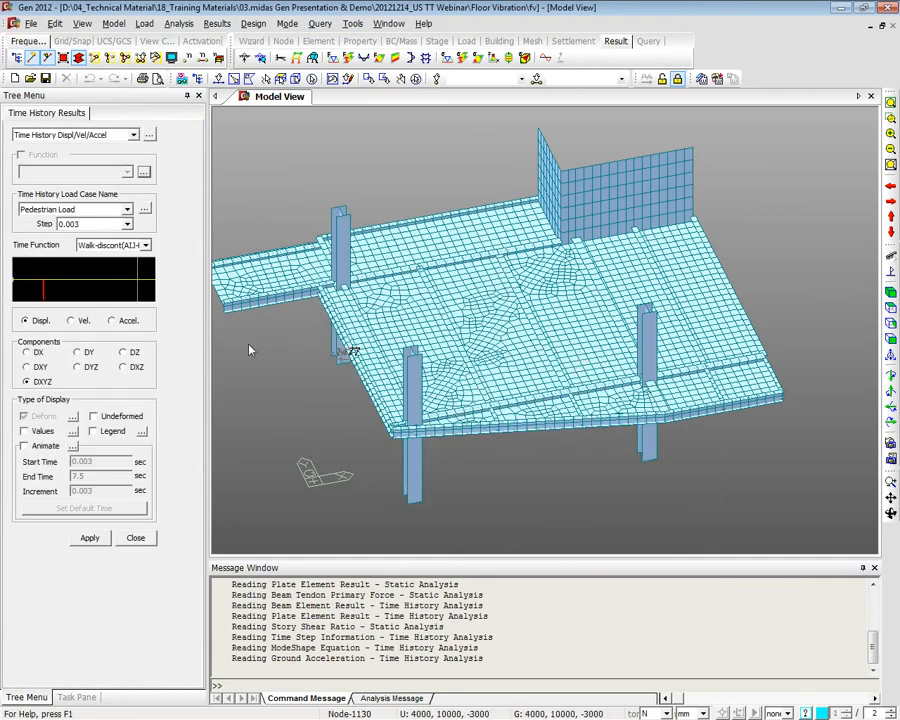
click(93, 431)
click(89, 538)
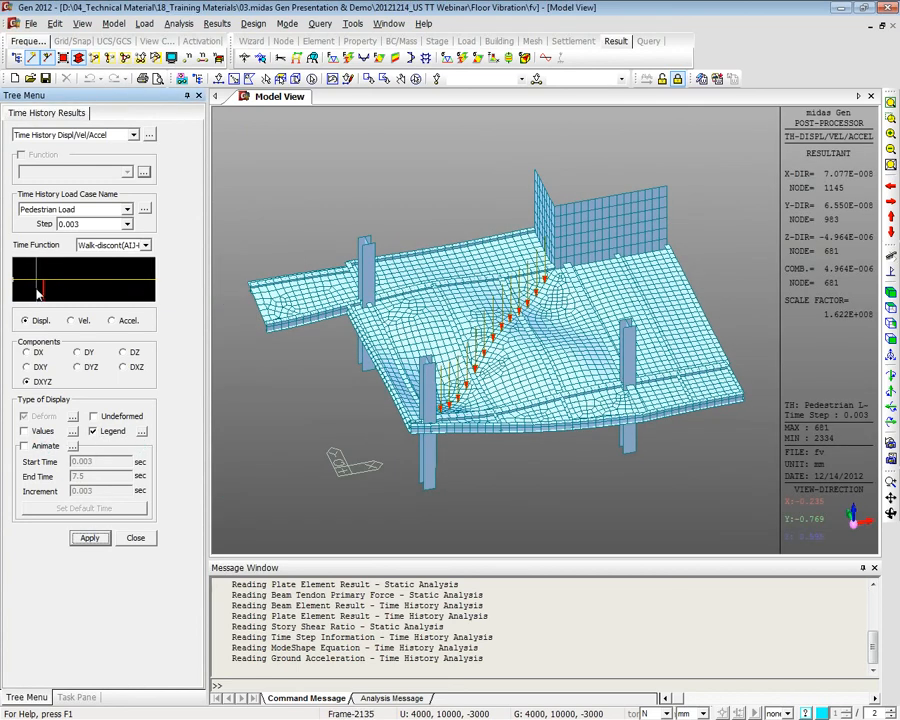
click(108, 246)
click(111, 247)
click(106, 225)
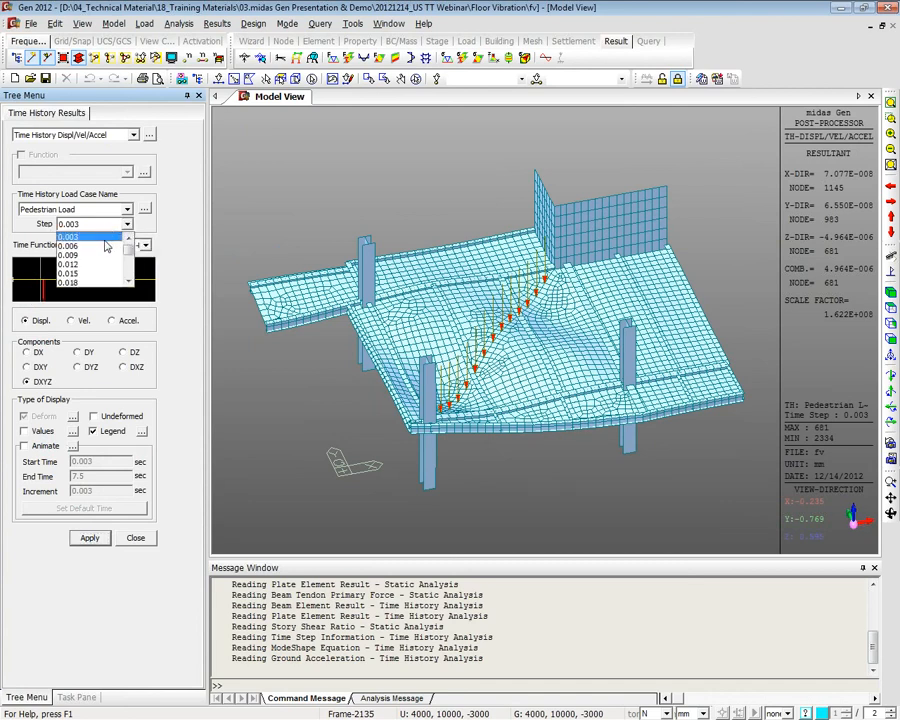
drag(128, 248, 137, 286)
click(130, 233)
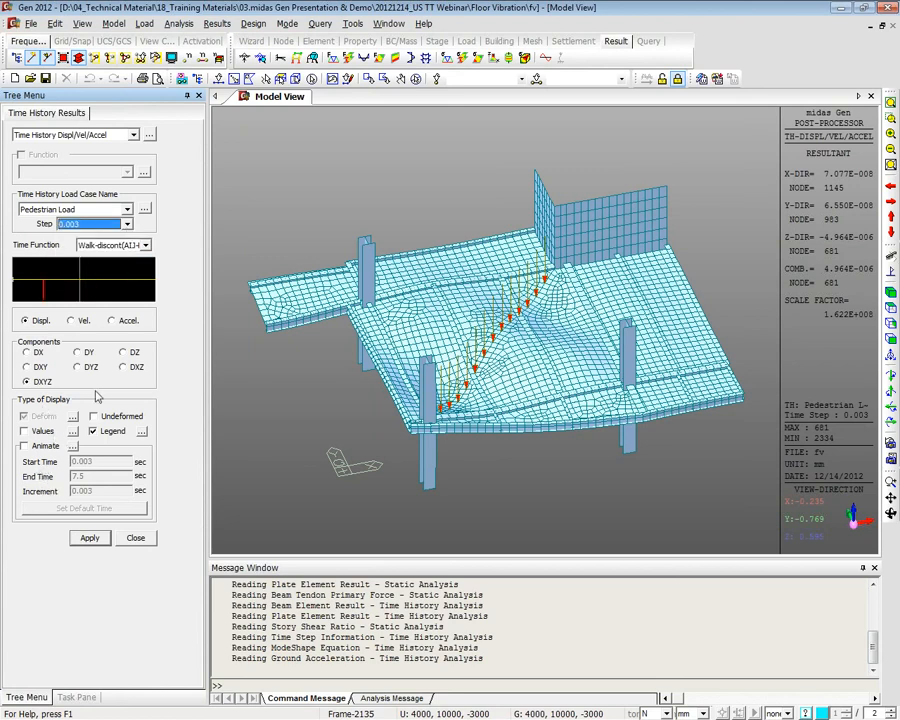
Enable animation of the displacement results with a 0.01 sec increment, start recording it, and cancel the recording
click(23, 446)
drag(99, 493, 88, 493)
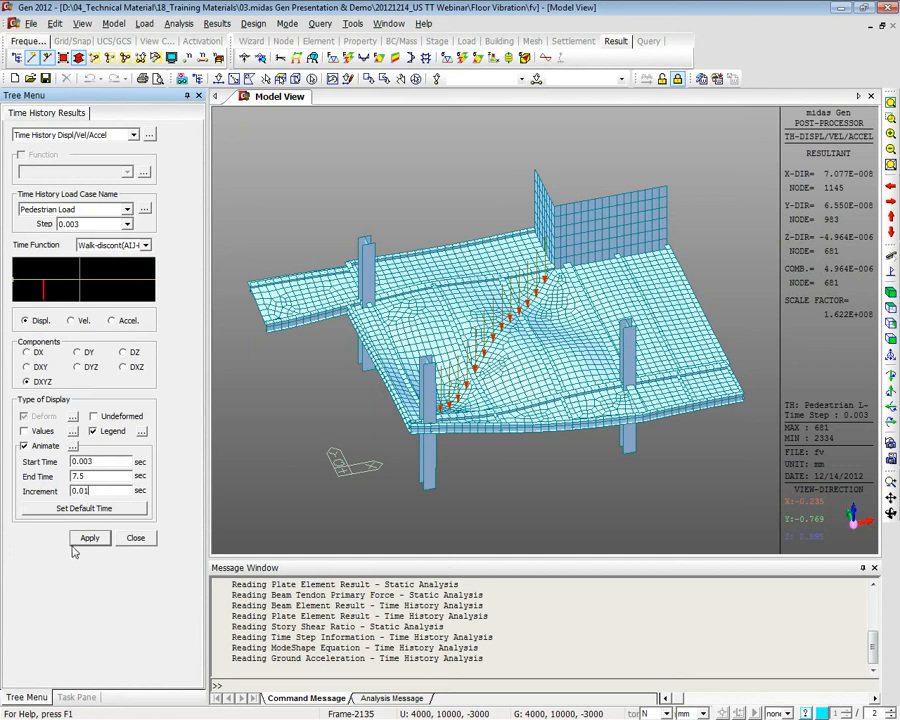
click(89, 538)
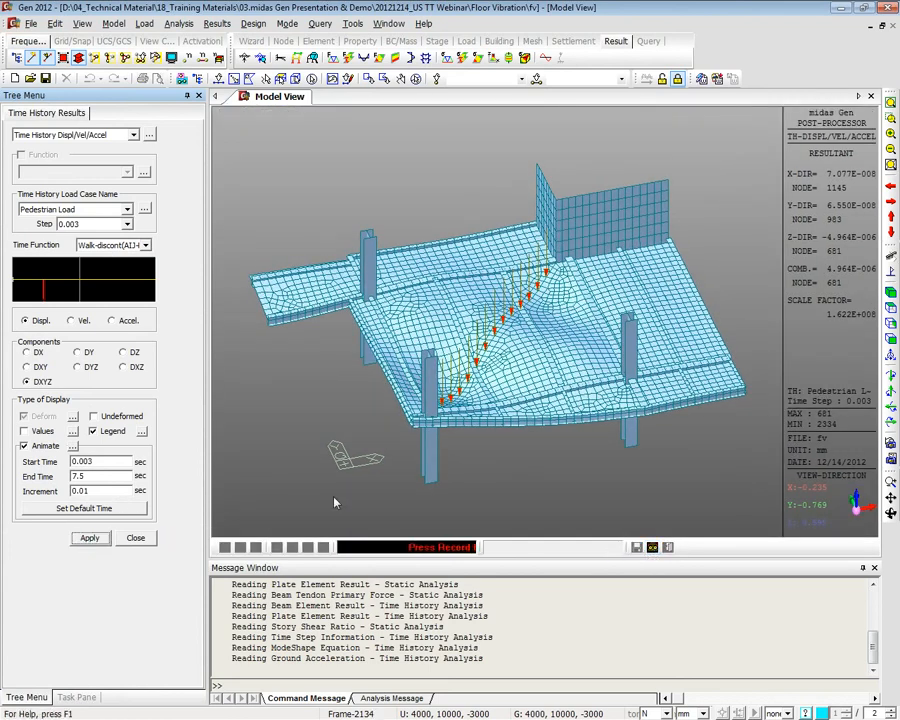
click(652, 547)
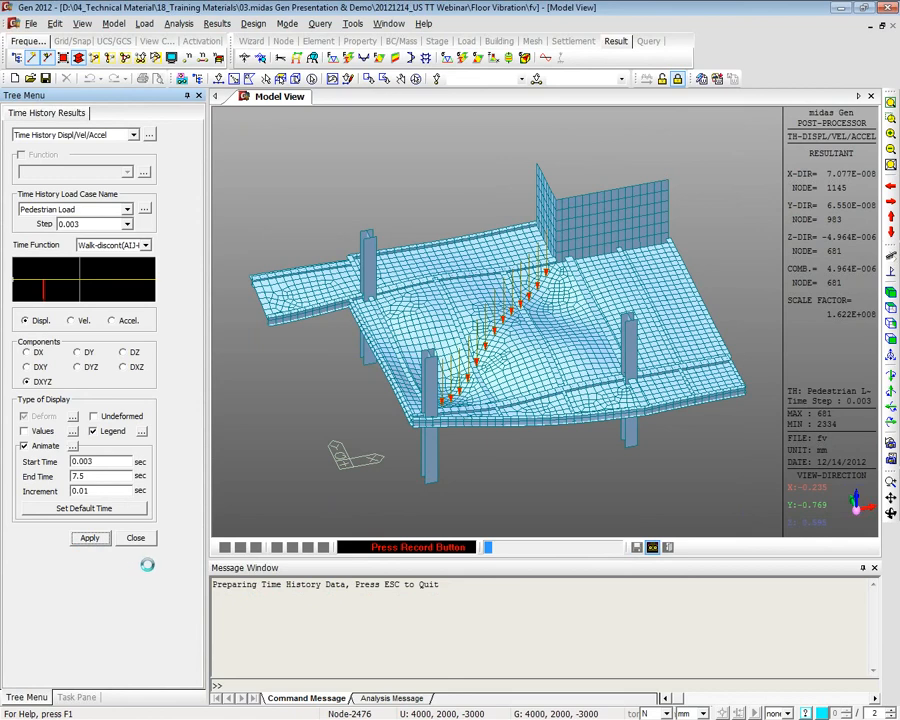
key(Escape)
Set the animation increment to 0.1 sec and record the Pedestrian Load displacement animation
drag(92, 492, 79, 493)
text(1)
click(89, 538)
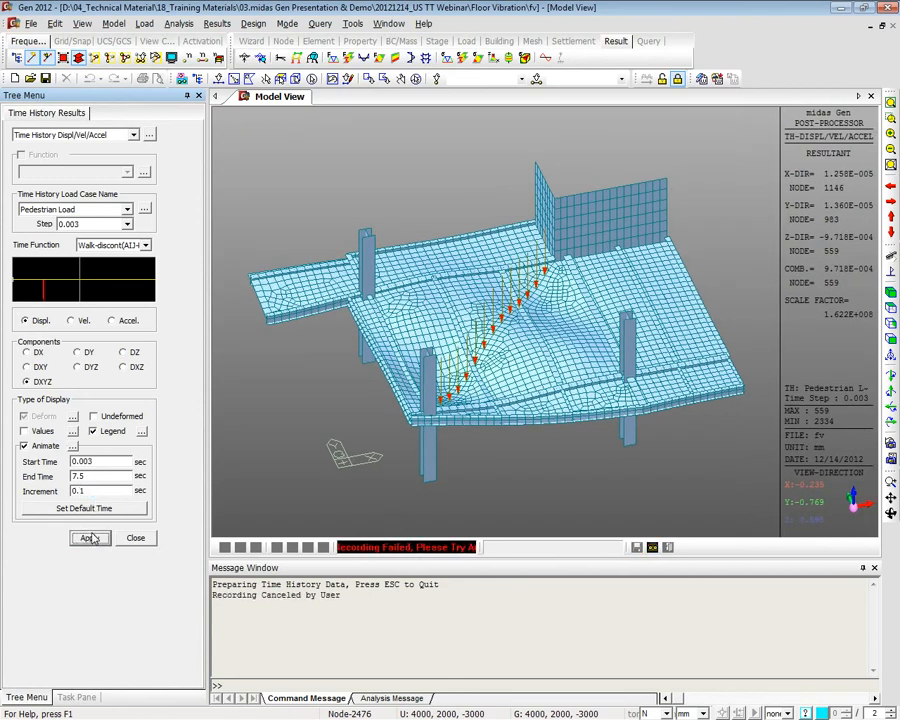
click(653, 547)
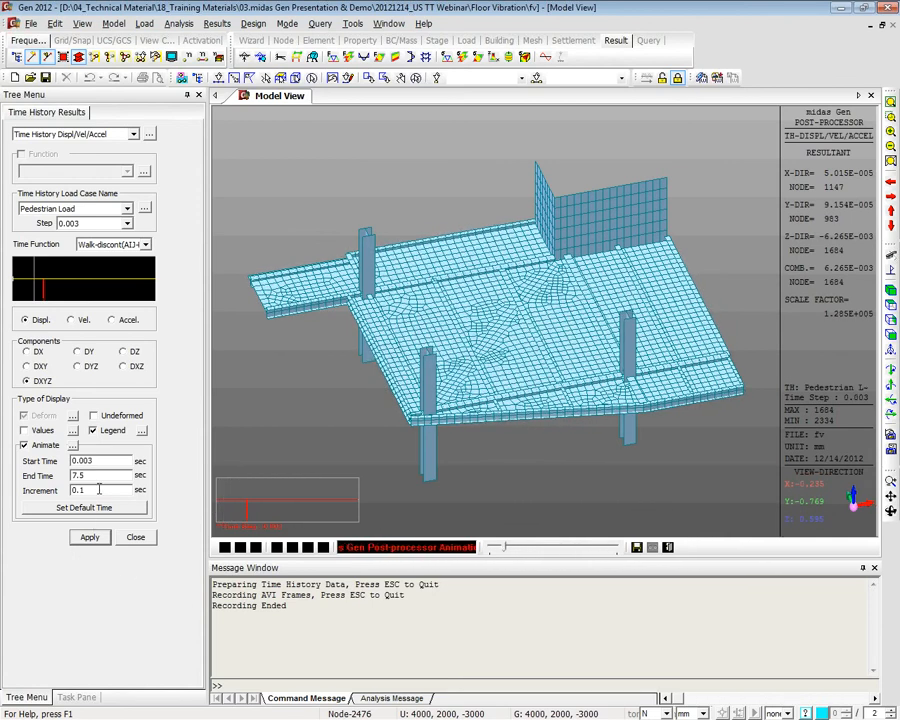
drag(98, 489, 26, 486)
text(0.0)
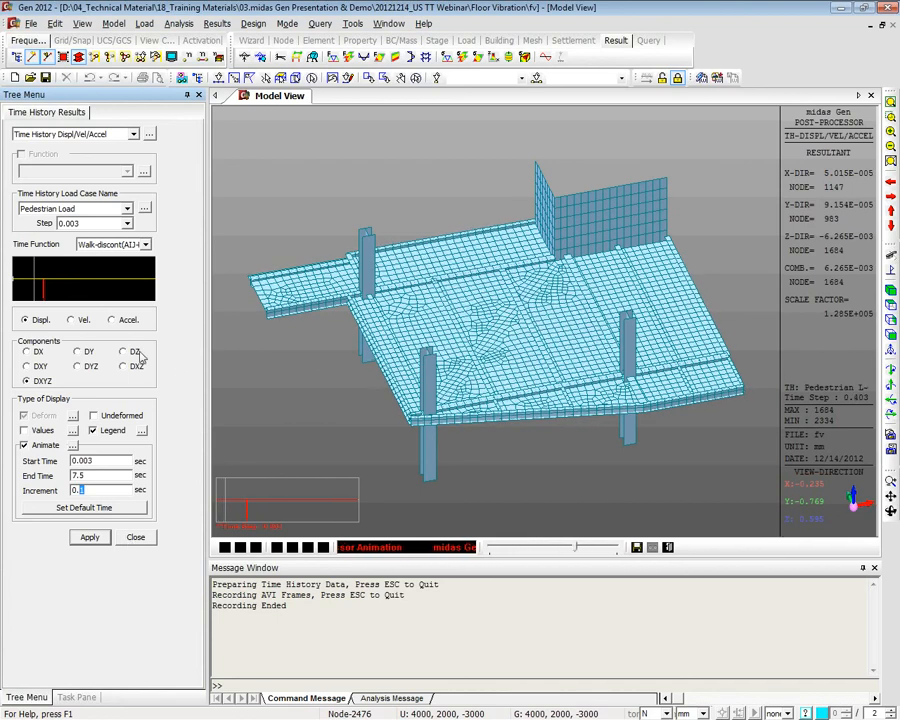
Open the time history displacement, velocity and acceleration result table for all nodes under Pedestrian Load(TH:max)
click(149, 137)
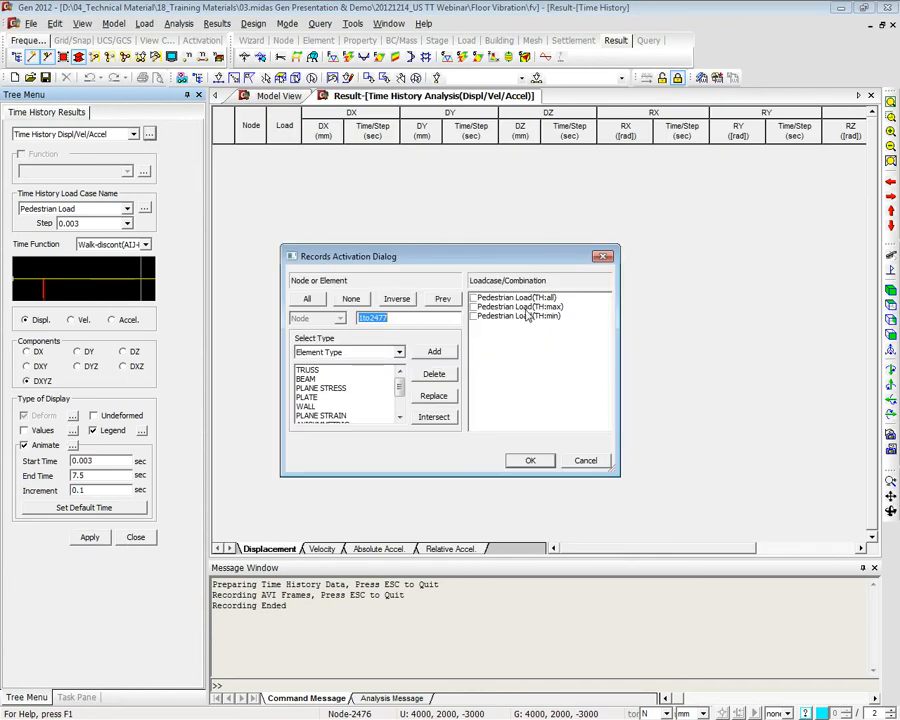
click(474, 306)
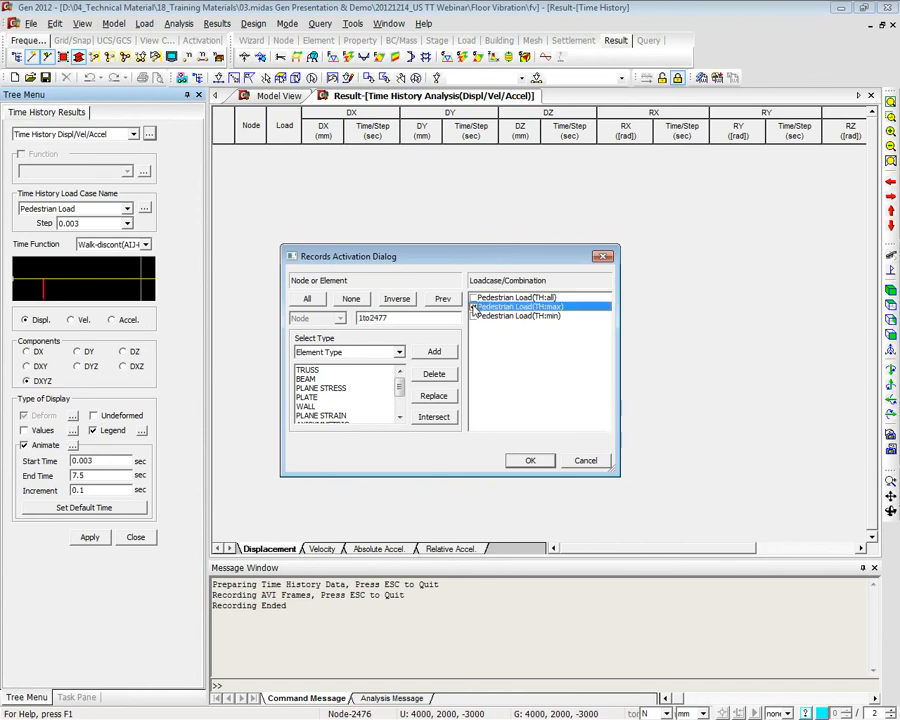
click(526, 459)
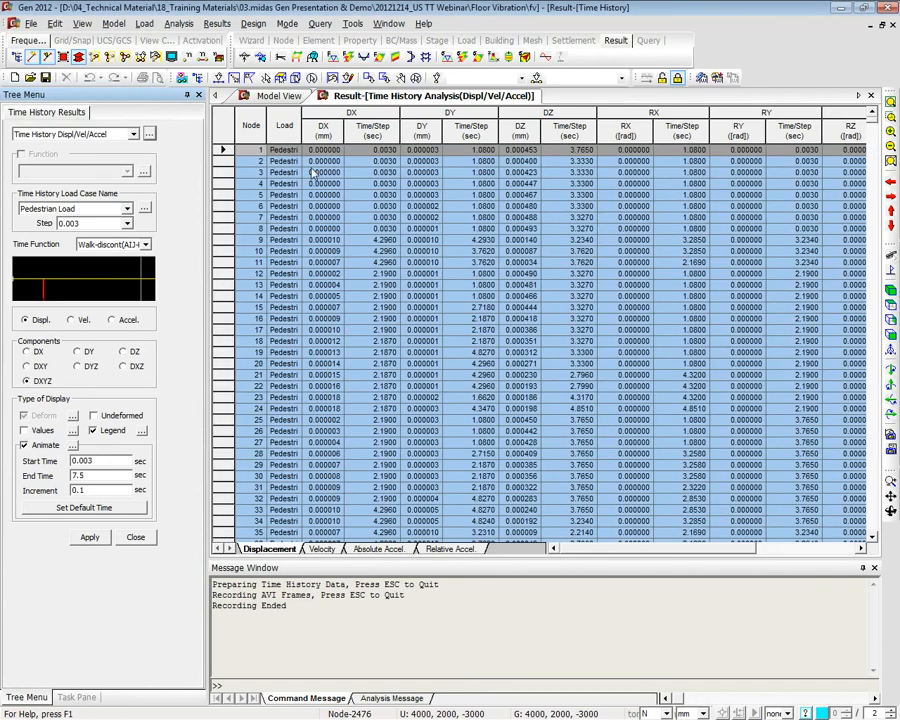
Examine the maximum nodal displacements and their time steps across the components in the displacement table
drag(246, 150, 247, 295)
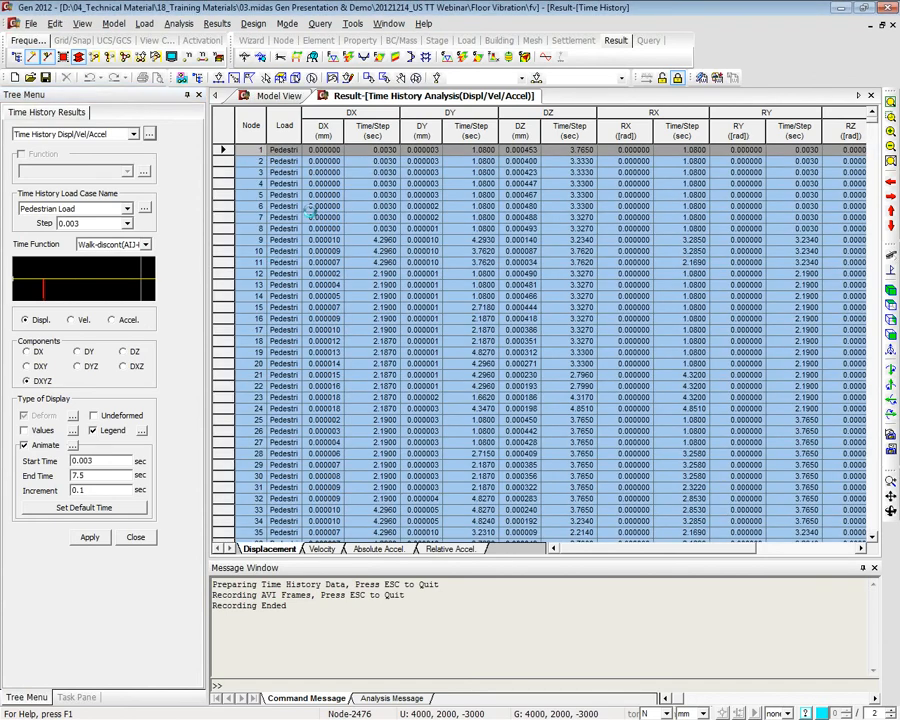
click(372, 173)
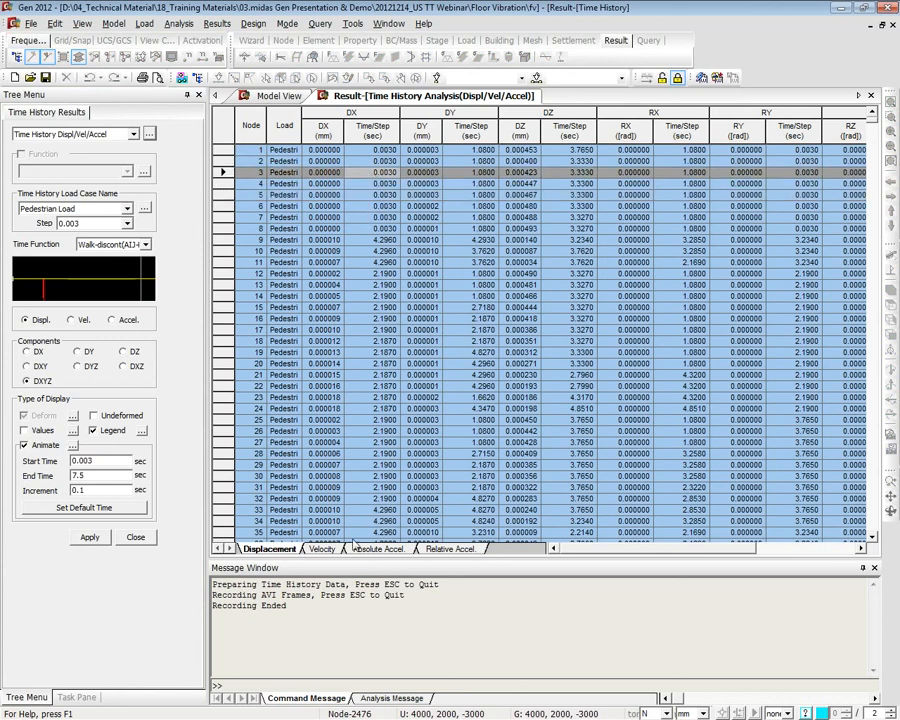
drag(369, 181, 771, 181)
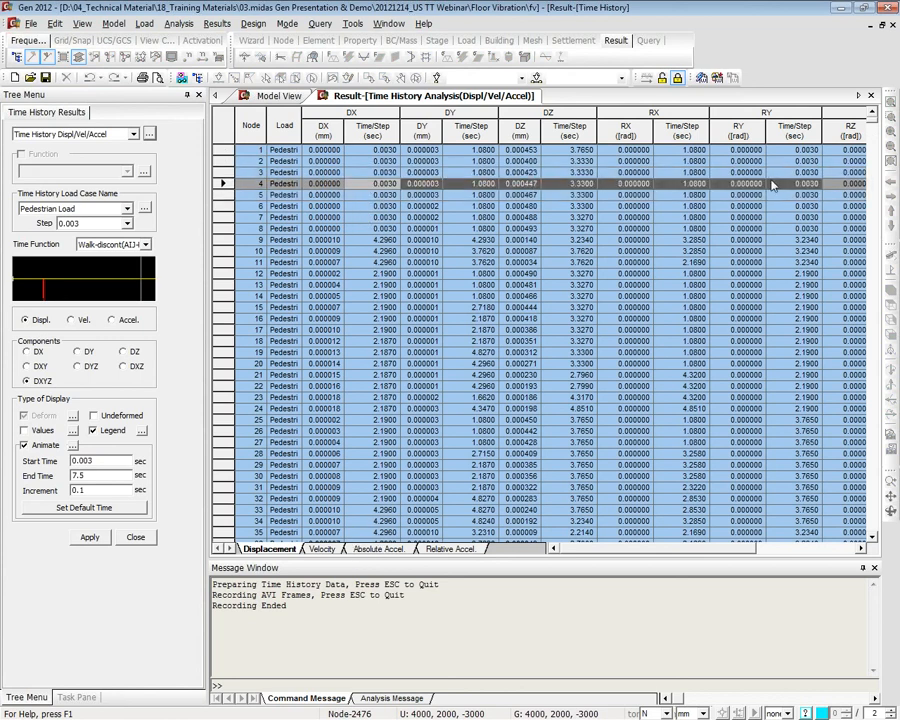
click(474, 217)
drag(470, 184, 485, 321)
drag(424, 228, 425, 339)
click(424, 375)
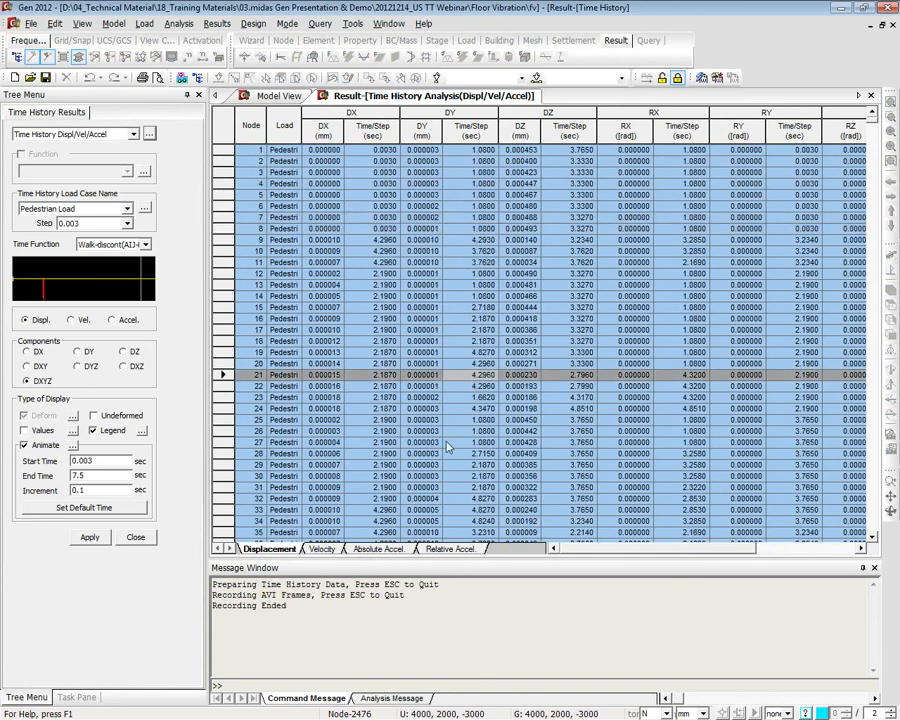
Show the absolute acceleration results in the table and review the nodal maxima further down the list
click(378, 549)
click(472, 184)
scroll(480, 222, down, 13)
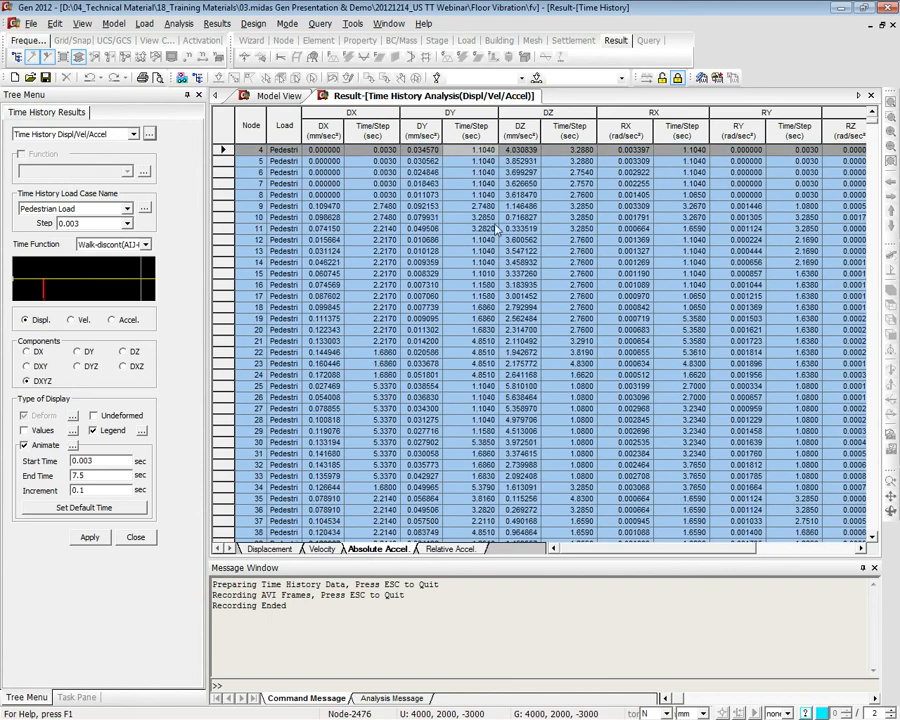
click(479, 399)
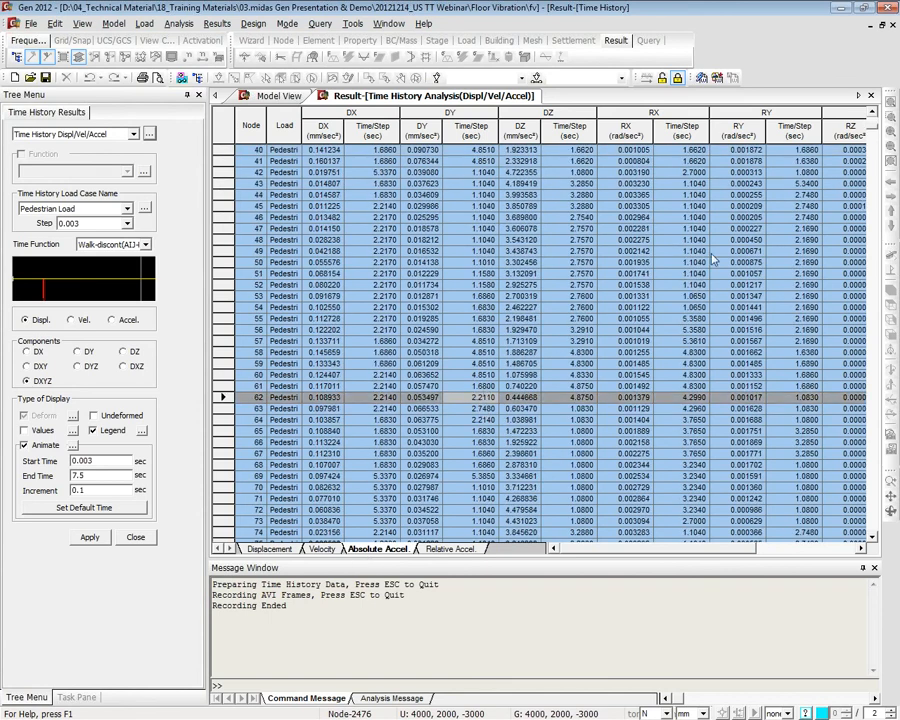
Close the time history result table and the time history displacement settings to return to the works tree
click(871, 95)
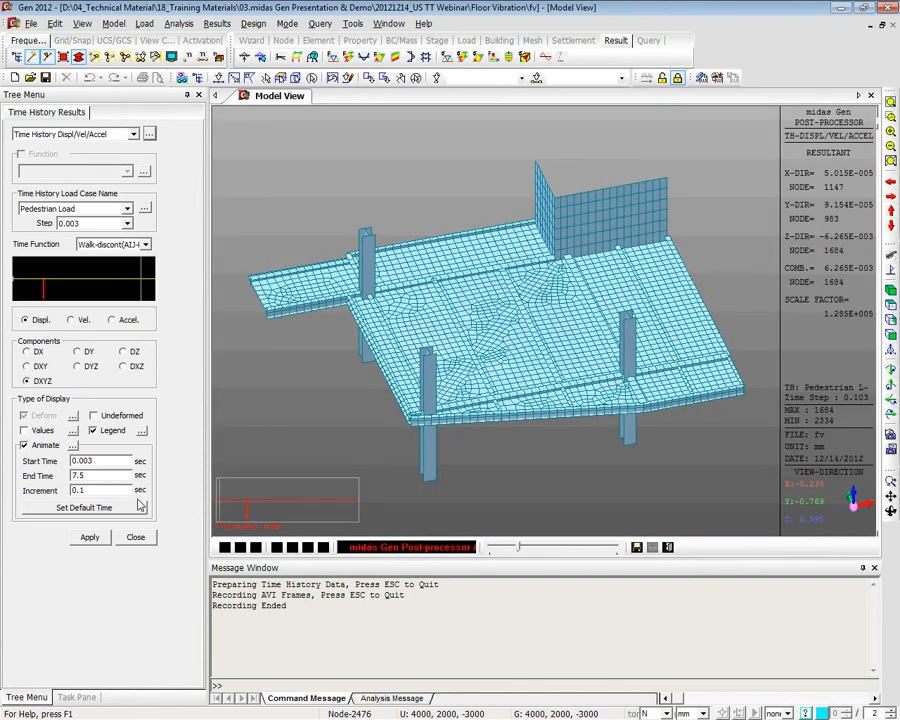
click(130, 540)
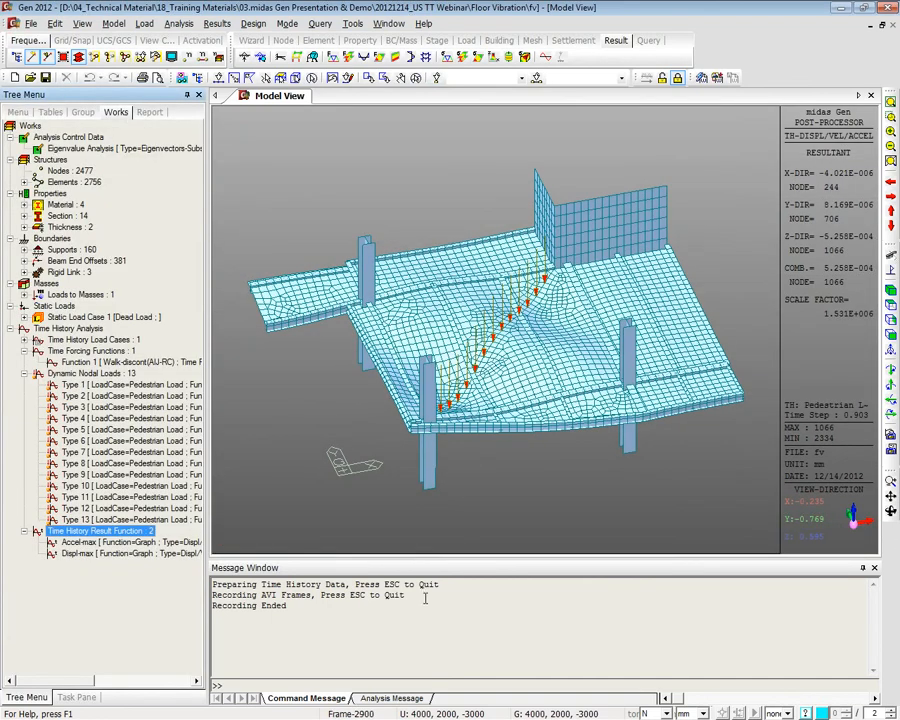
click(366, 603)
click(140, 606)
click(370, 616)
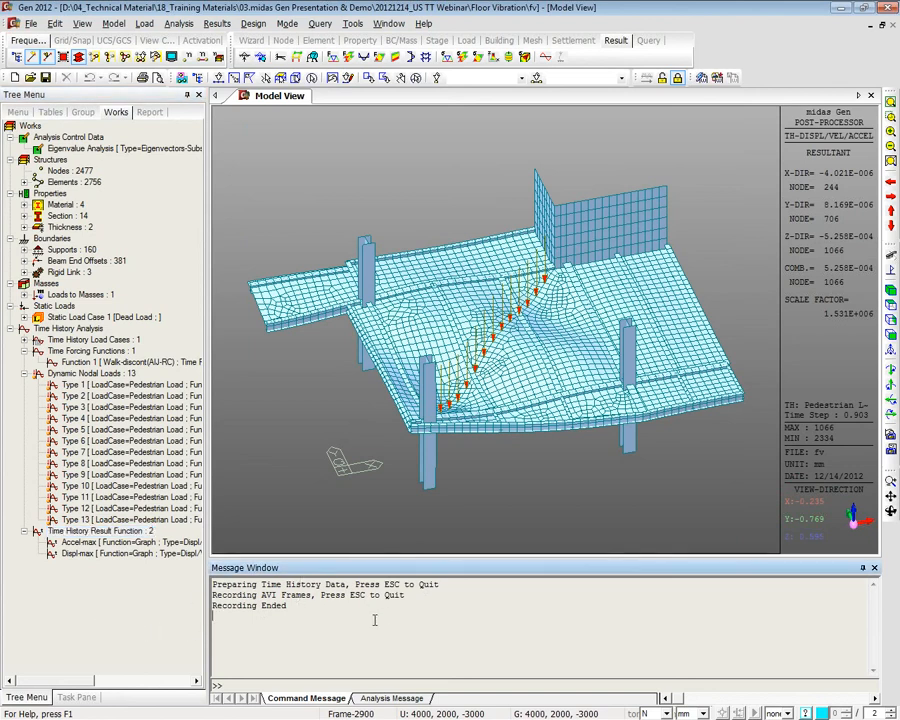